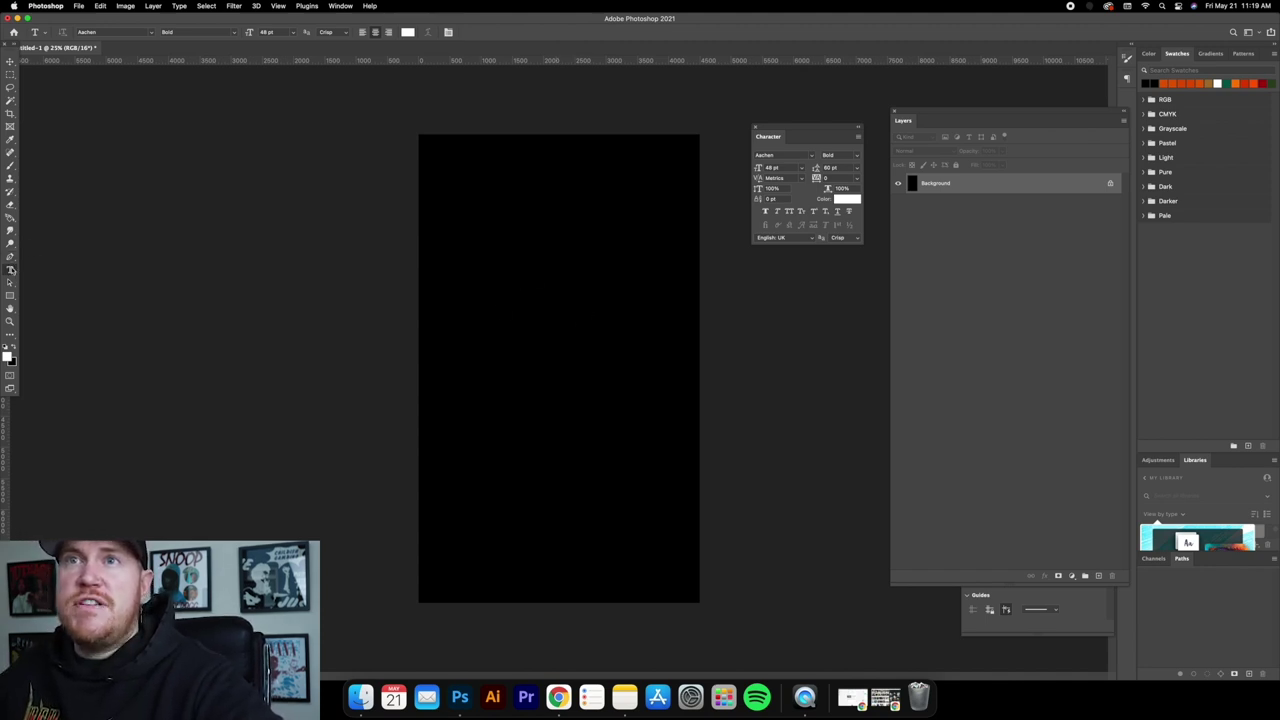
Add the text TOM HANKS in white on the upper middle of the black canvas.
left_click(543, 341)
type("T")
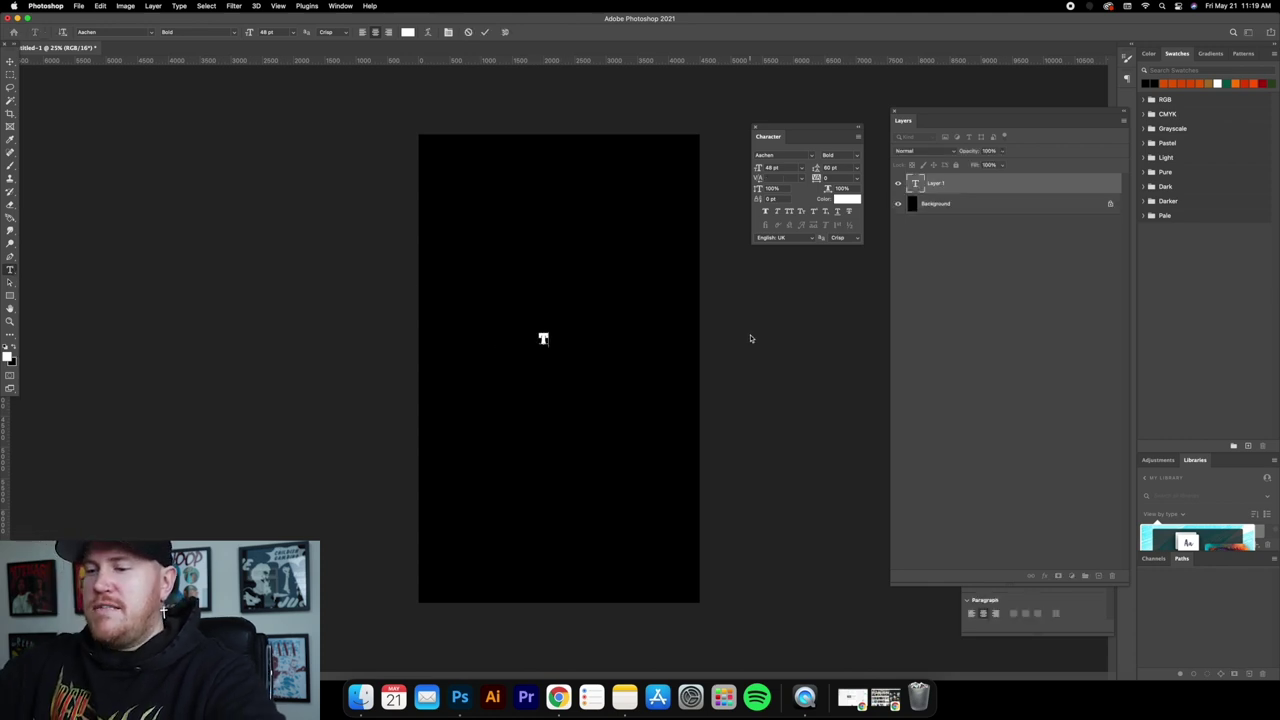
type("OM HANKS")
left_click(10, 62)
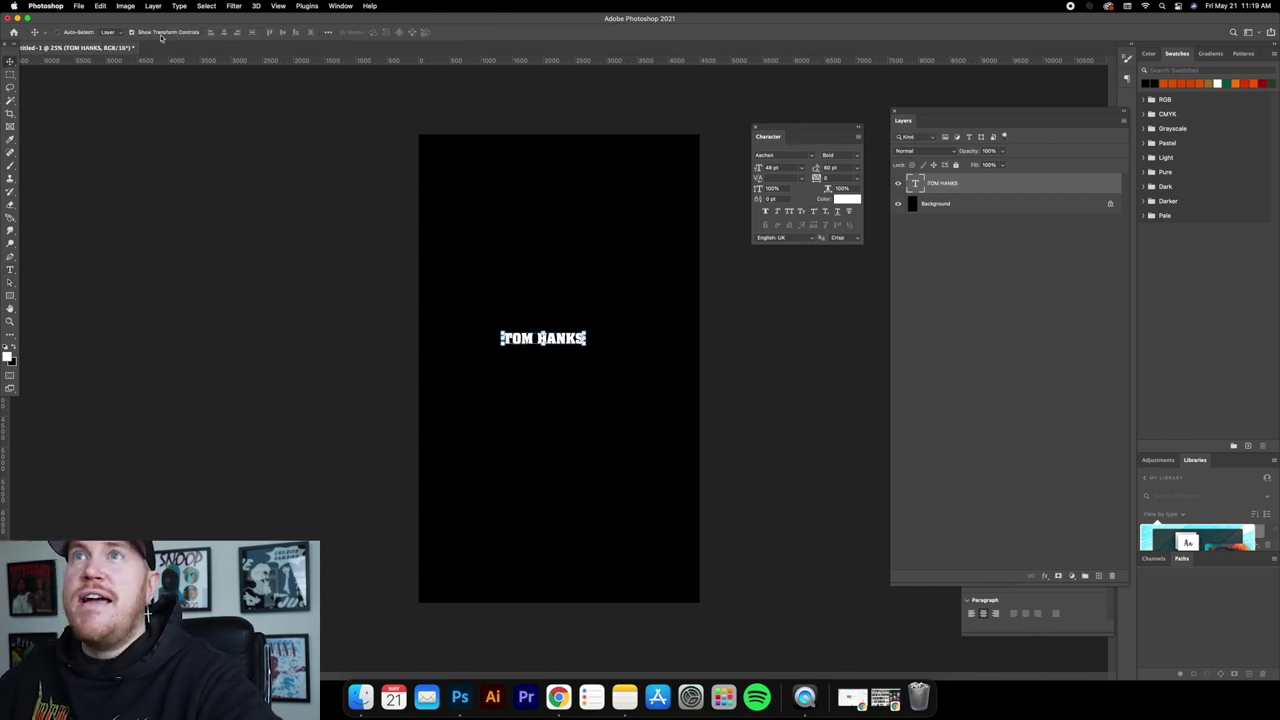
Scale the TOM HANKS text to about 142 pt so it spans most of the canvas width, and center it horizontally.
key("super+t")
left_click_drag(471, 317, 447, 321)
left_click_drag(586, 320, 686, 283)
left_click_drag(449, 305, 443, 295)
key("Return")
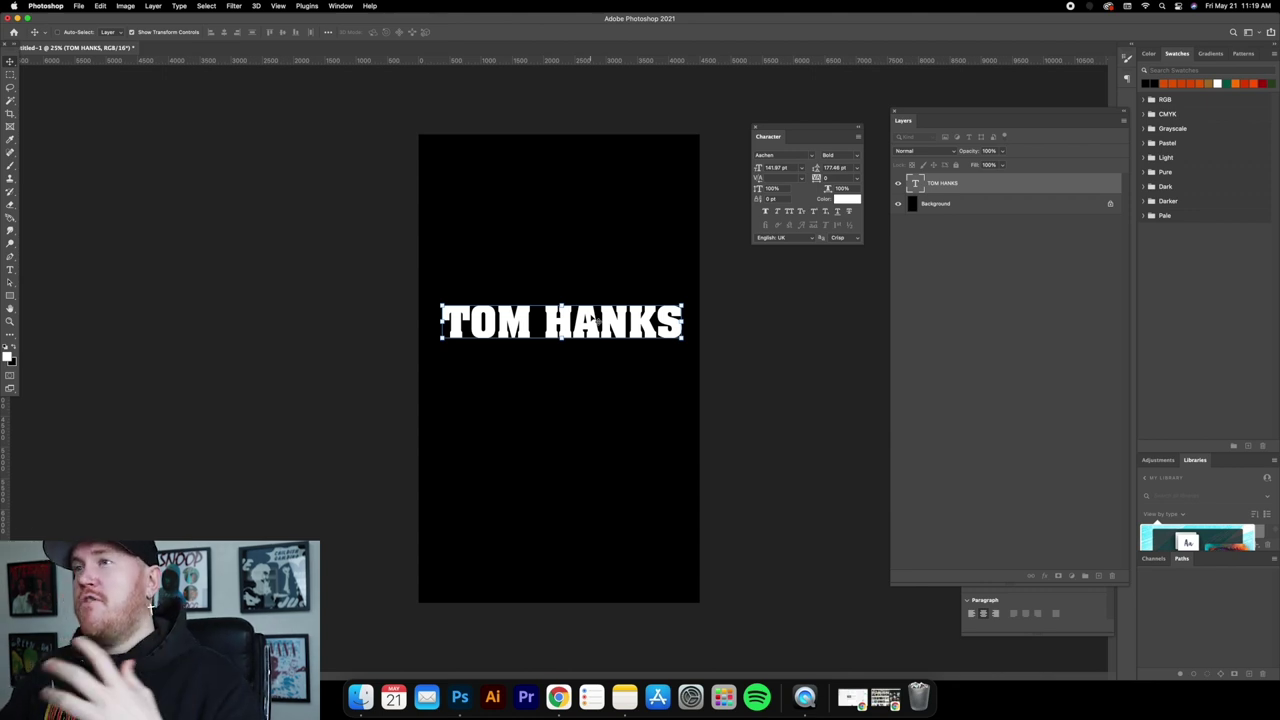
left_click_drag(594, 318, 600, 322)
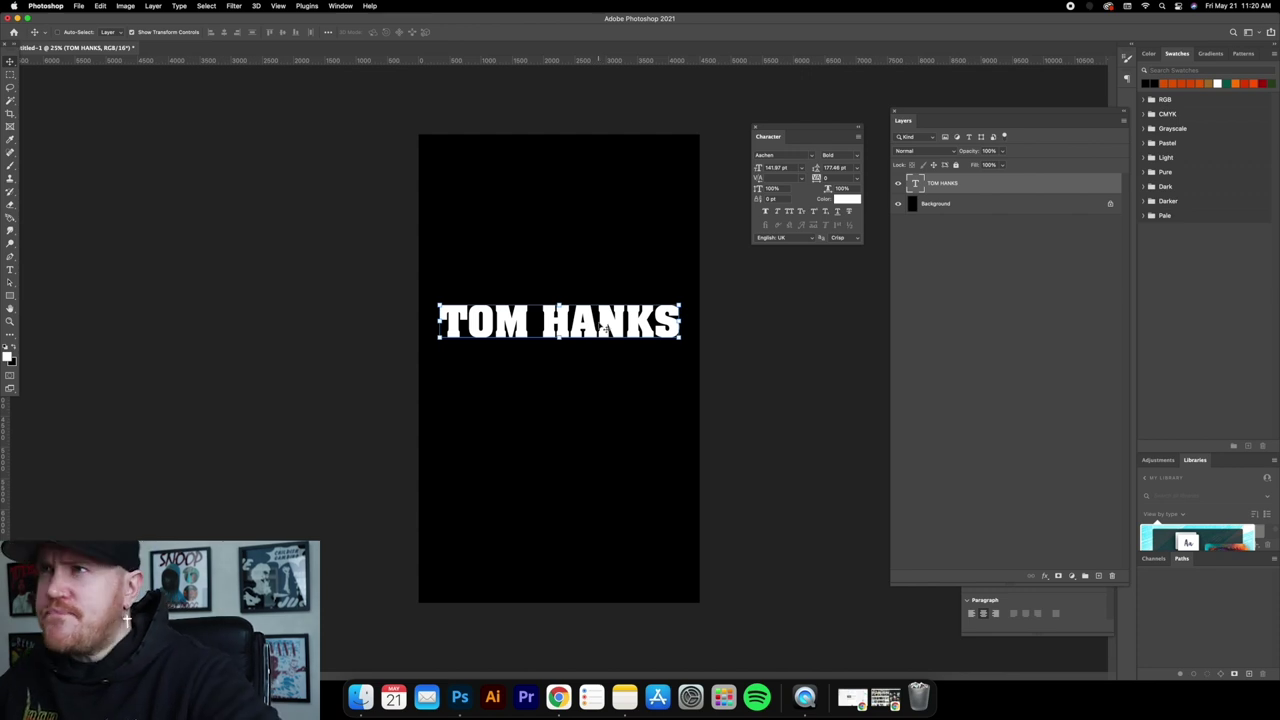
left_click_drag(620, 328, 629, 324)
Try tighter tracking on the letter O in TOM, and set the letter T's tracking to 10.
key("t")
left_click_drag(466, 322, 496, 322)
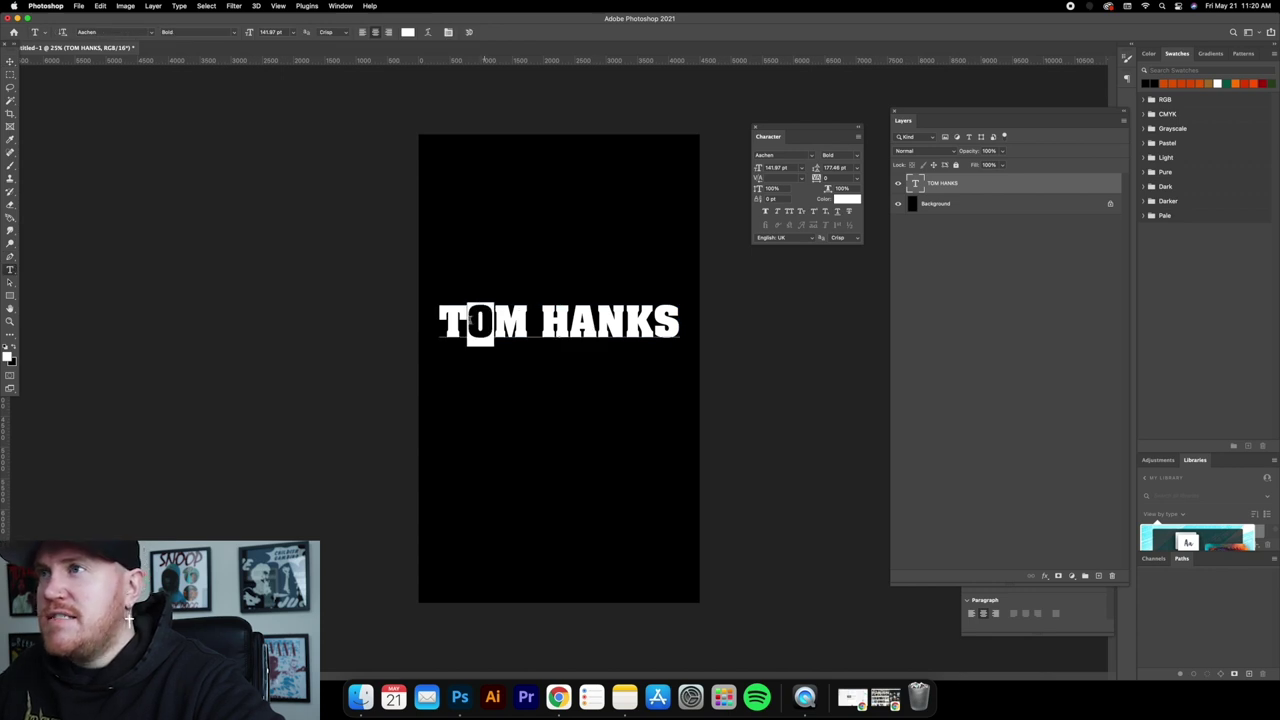
left_click(858, 180)
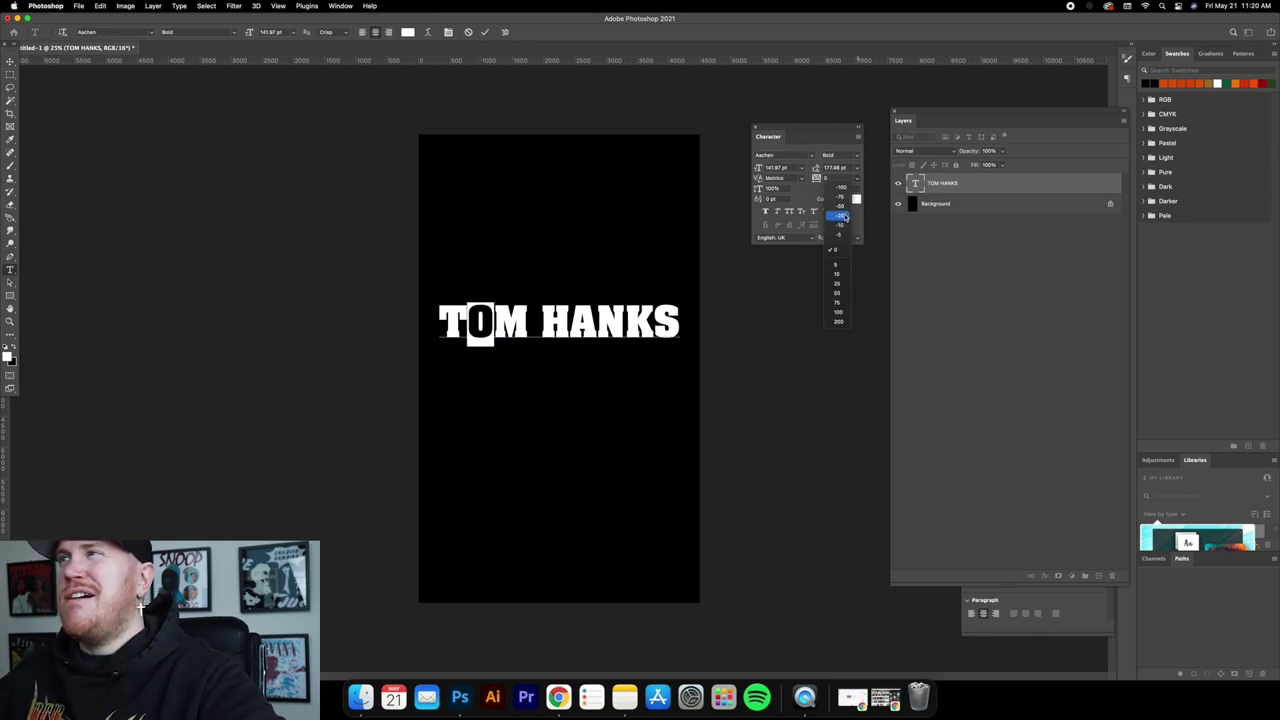
left_click(838, 207)
left_click(482, 330)
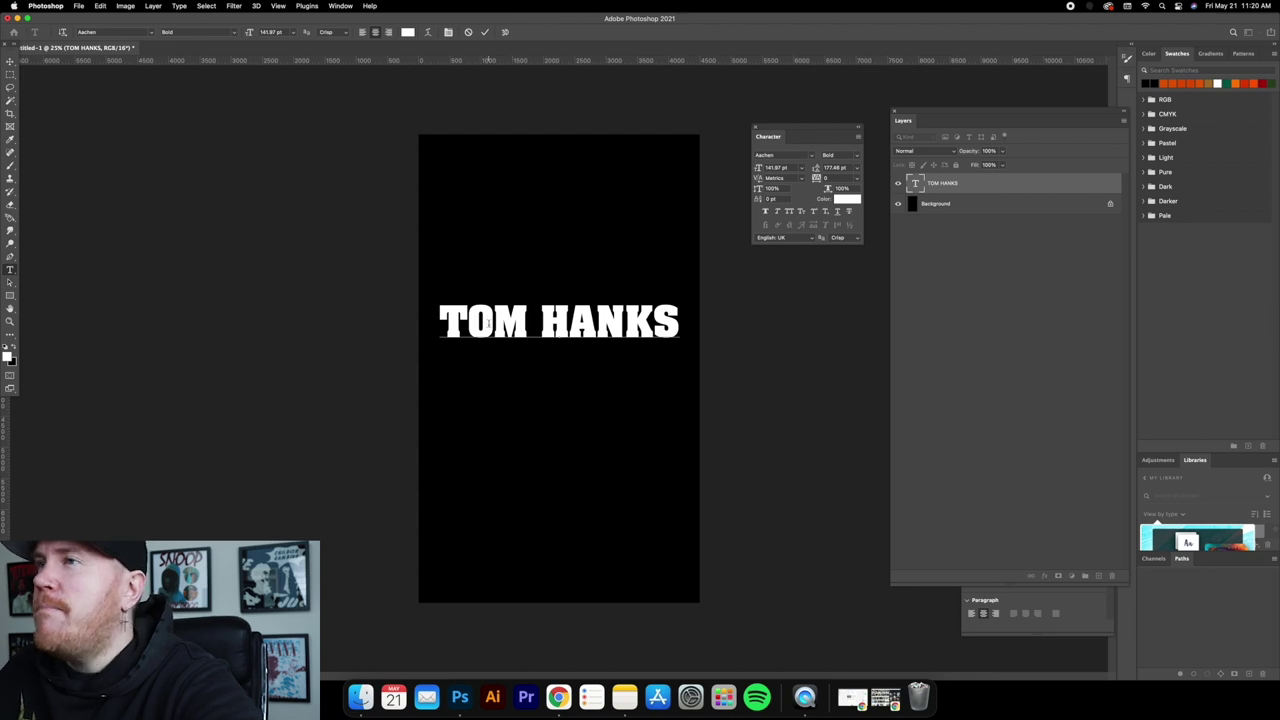
left_click_drag(470, 322, 438, 322)
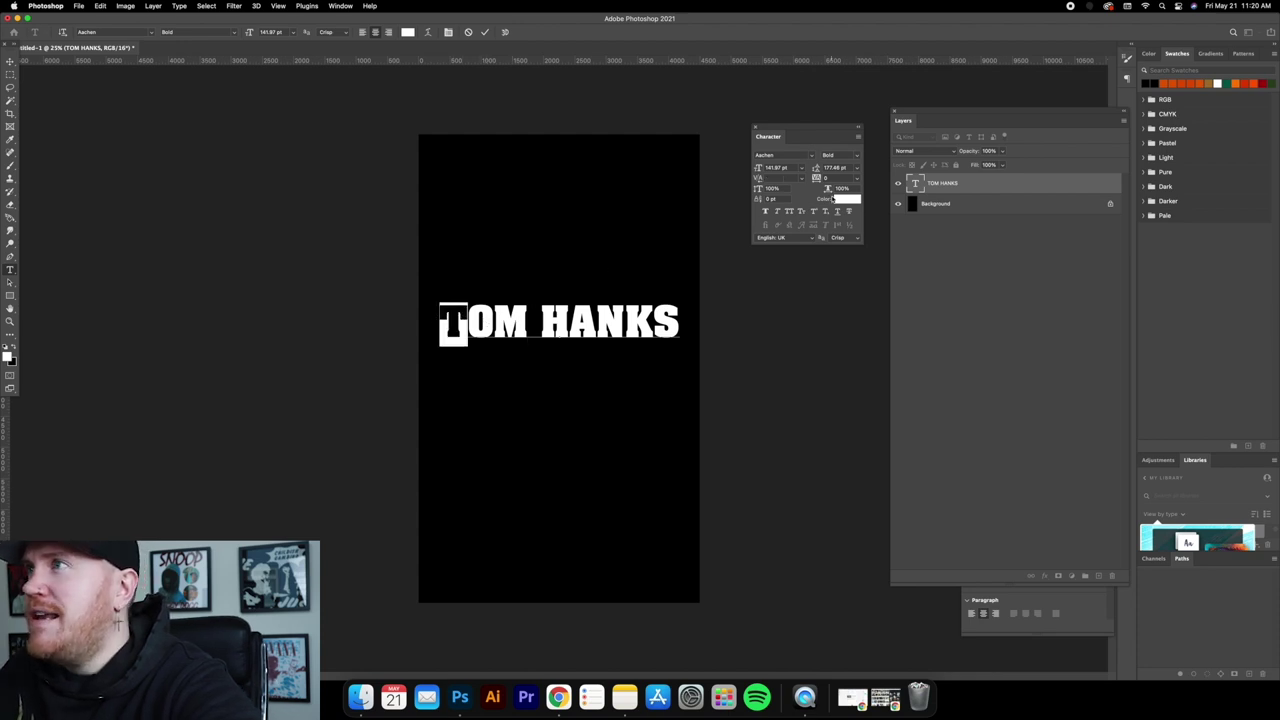
left_click(858, 180)
left_click(834, 272)
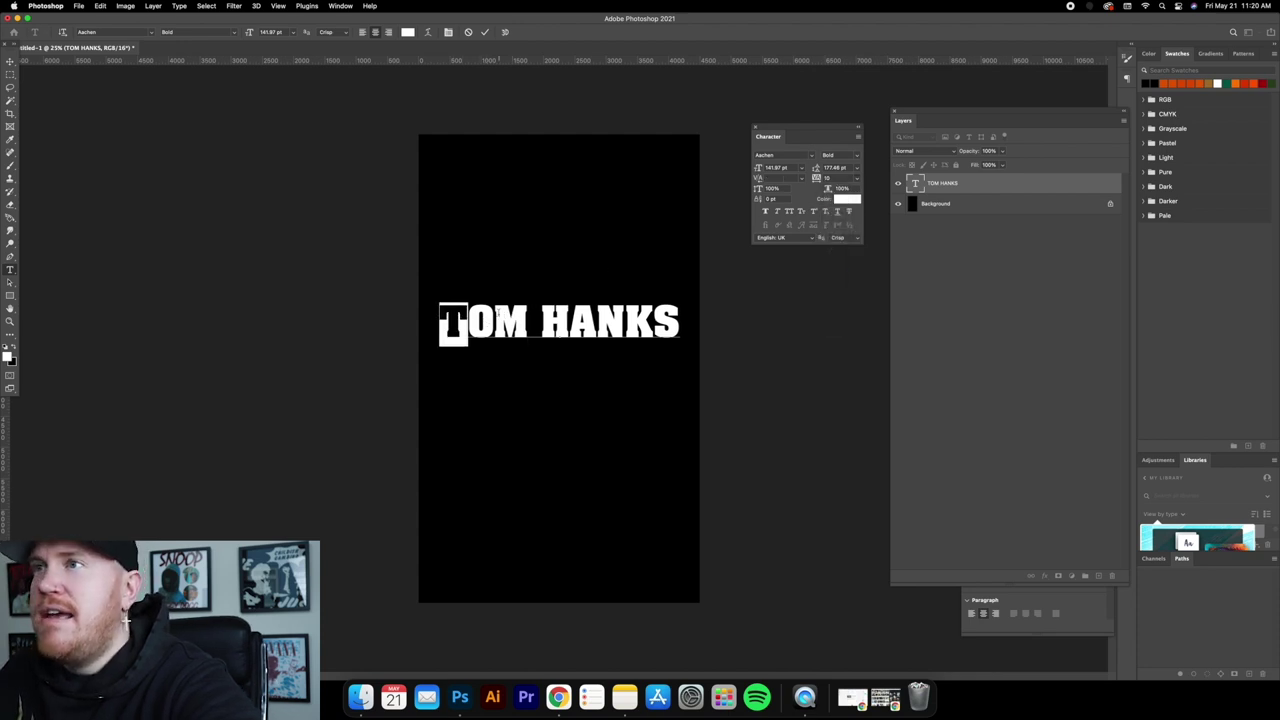
left_click(494, 326)
Set the tracking of the letter N in HANKS to -25.
left_click(616, 326)
left_click_drag(625, 326, 598, 326)
left_click(857, 179)
left_click(834, 224)
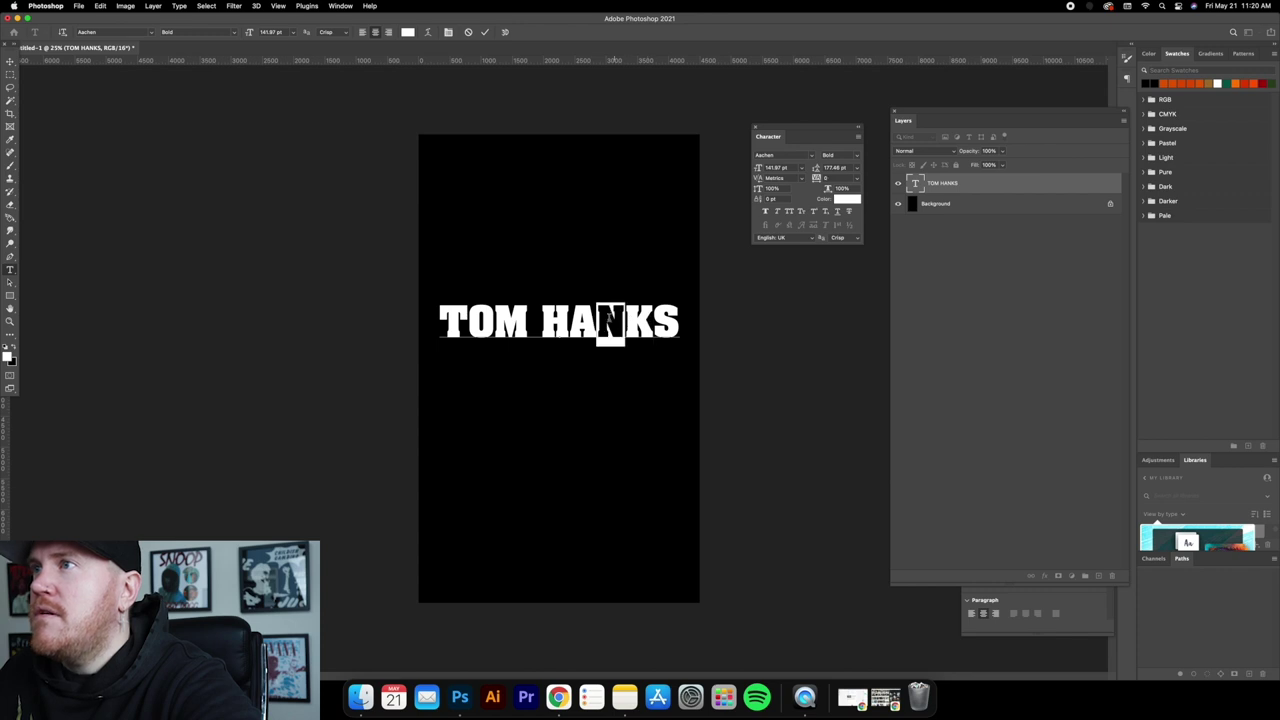
left_click(858, 180)
left_click(836, 213)
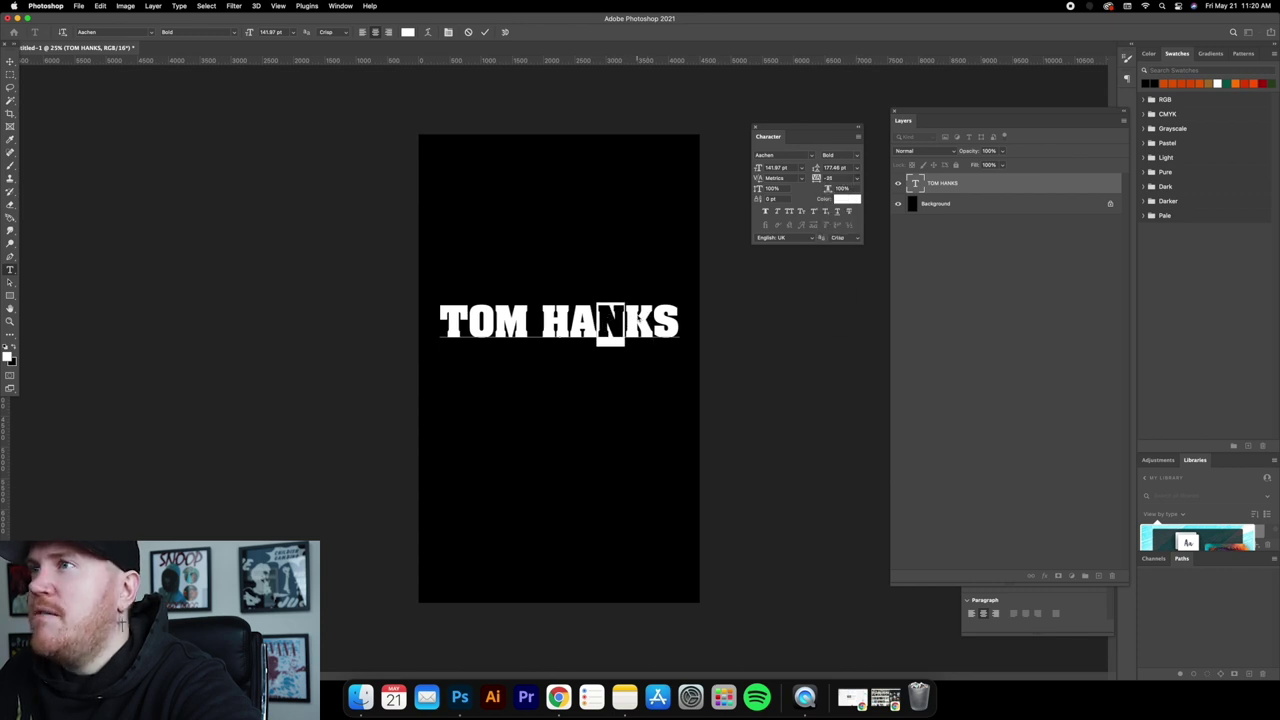
key("Right")
Tighten the tracking of the letter M to narrow the gap between TOM and HANKS.
double_click(518, 318)
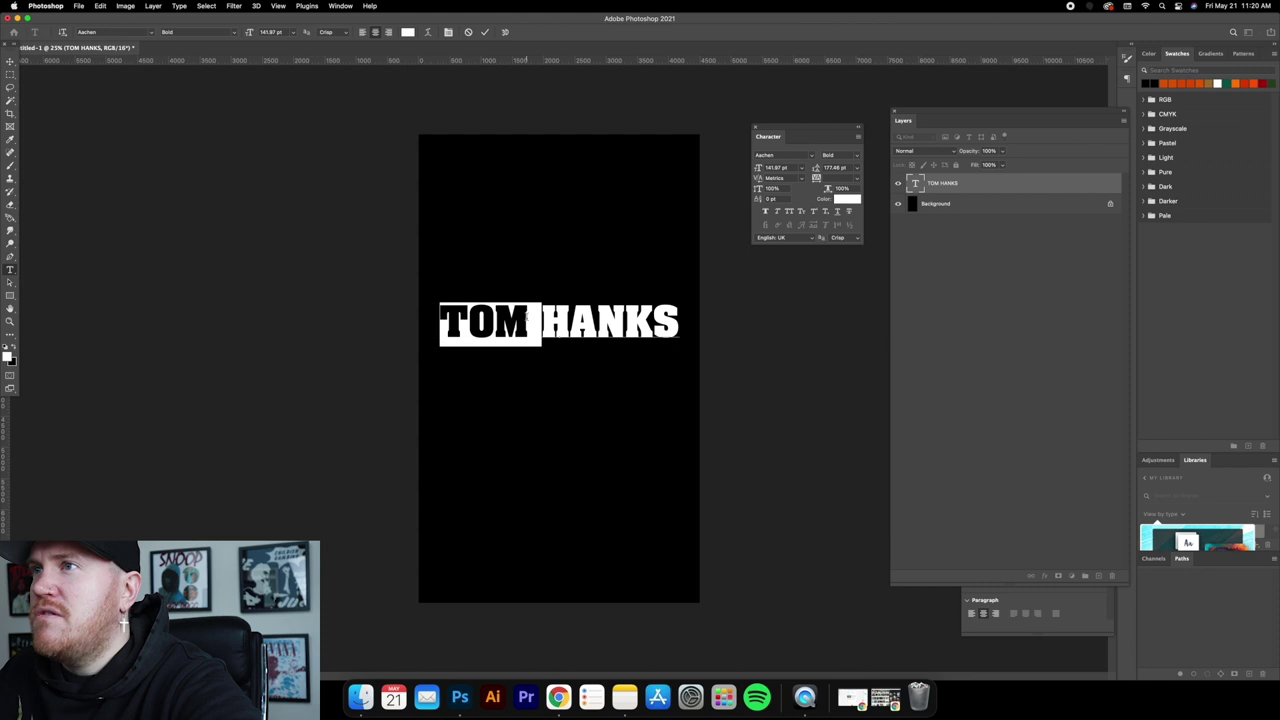
left_click_drag(493, 320, 528, 320)
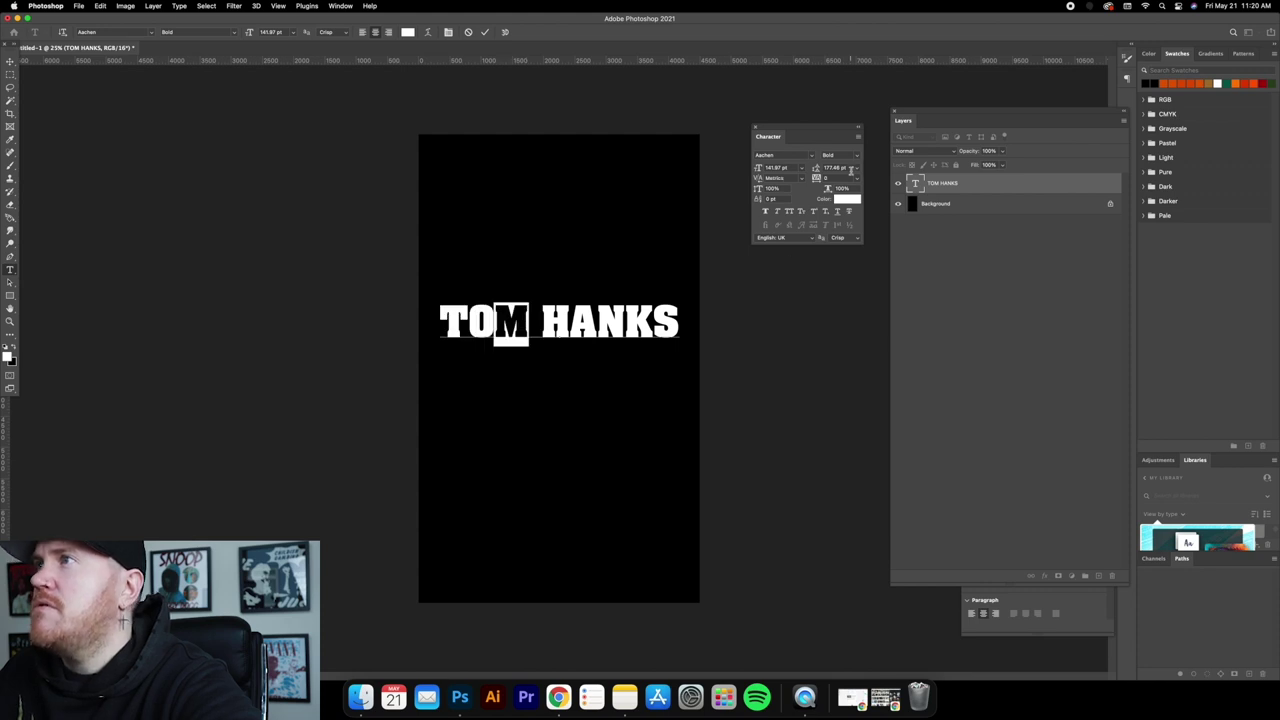
left_click(857, 179)
left_click(592, 267)
left_click(592, 267)
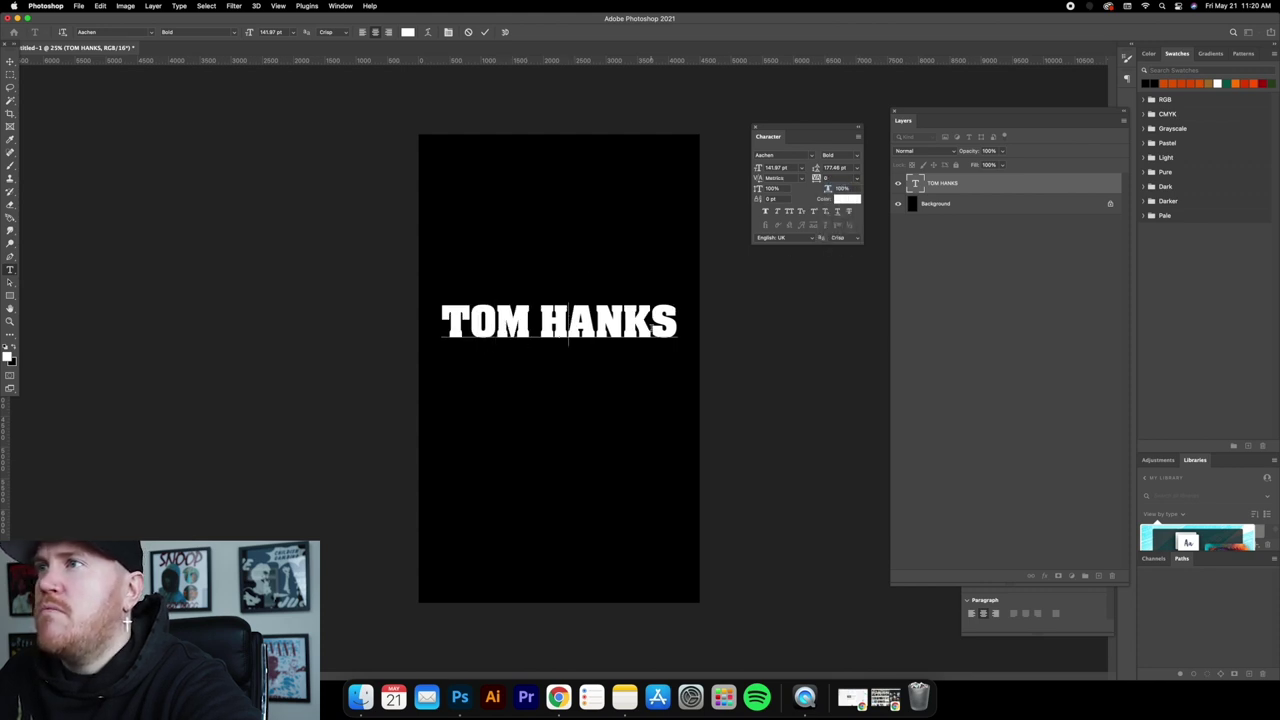
Duplicate the TOM HANKS text layer, hide the original as a backup, and select the copy.
key("v")
left_click_drag(647, 321, 592, 316)
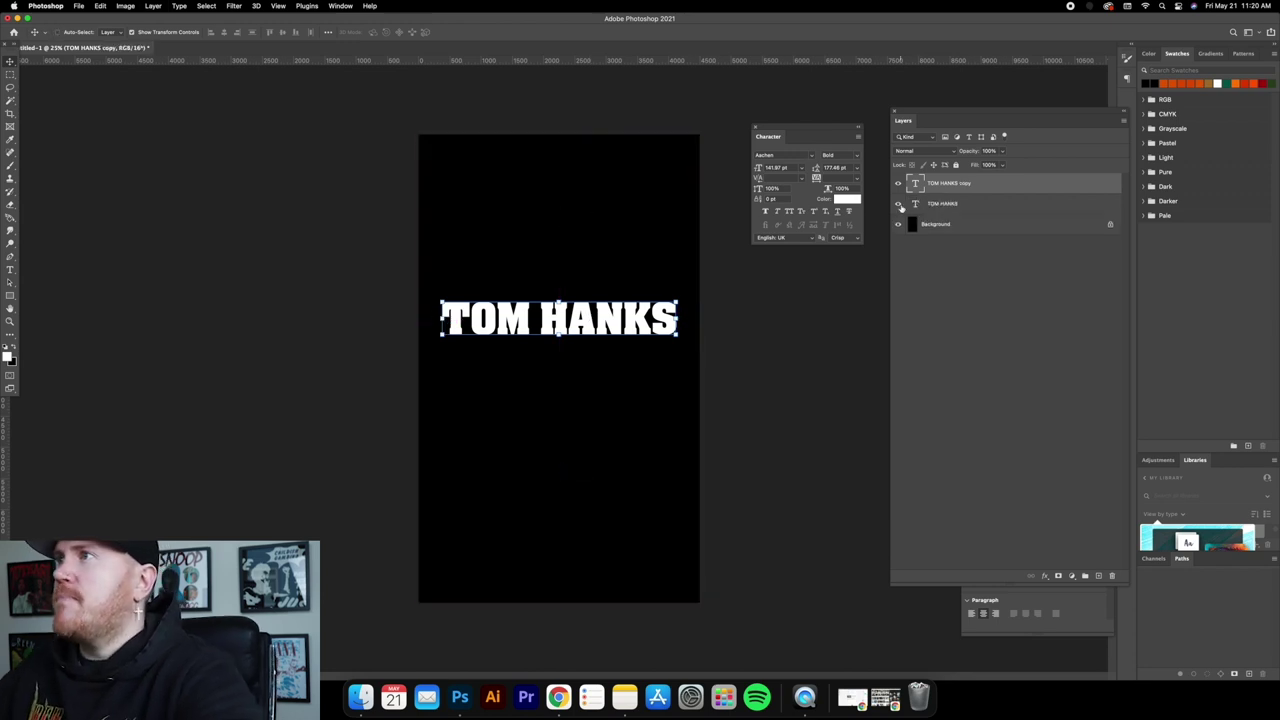
left_click(963, 204)
left_click(898, 204)
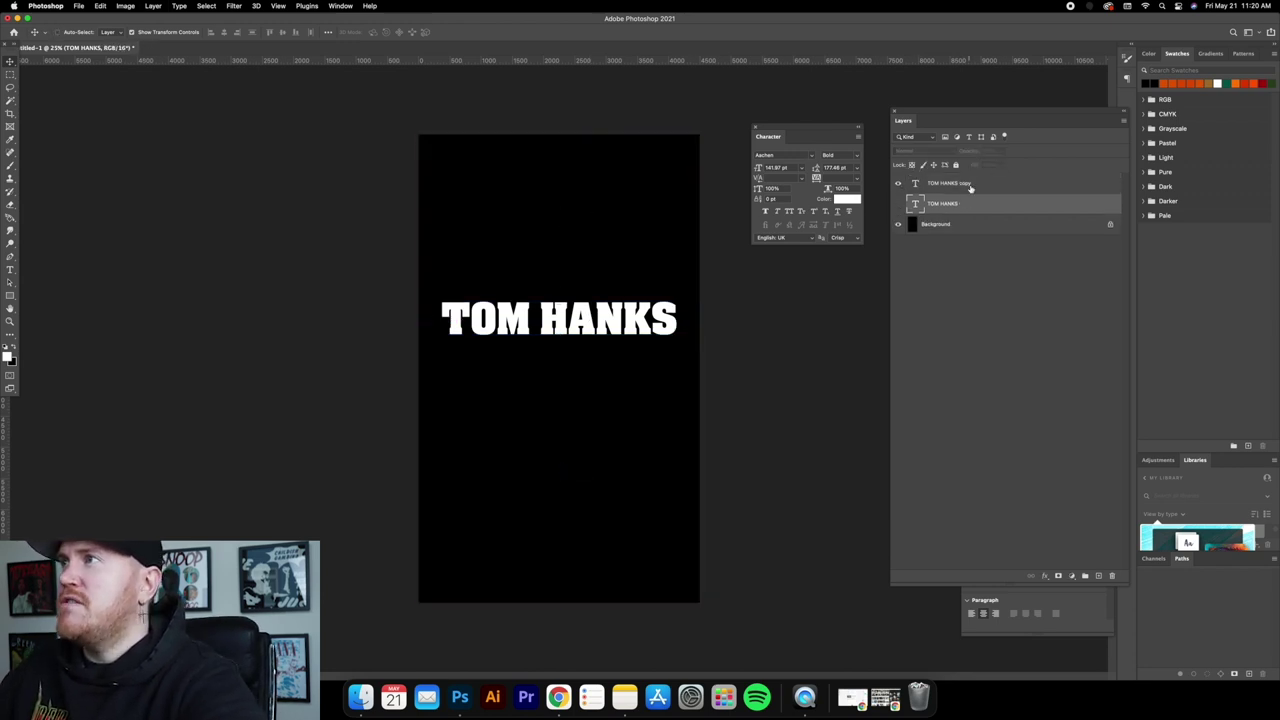
left_click(982, 189)
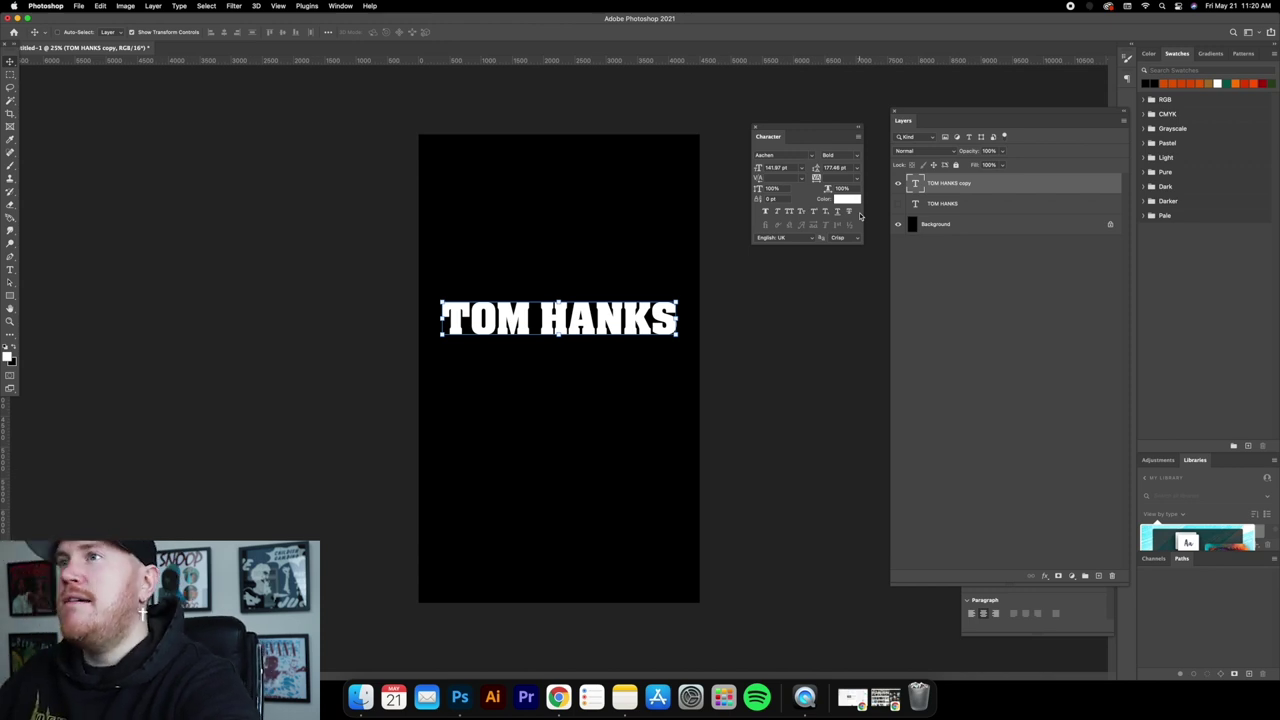
Apply the FULLERMADE - Liquid Gold preset layer style to the TOM HANKS copy layer.
double_click(1011, 189)
left_click(792, 317)
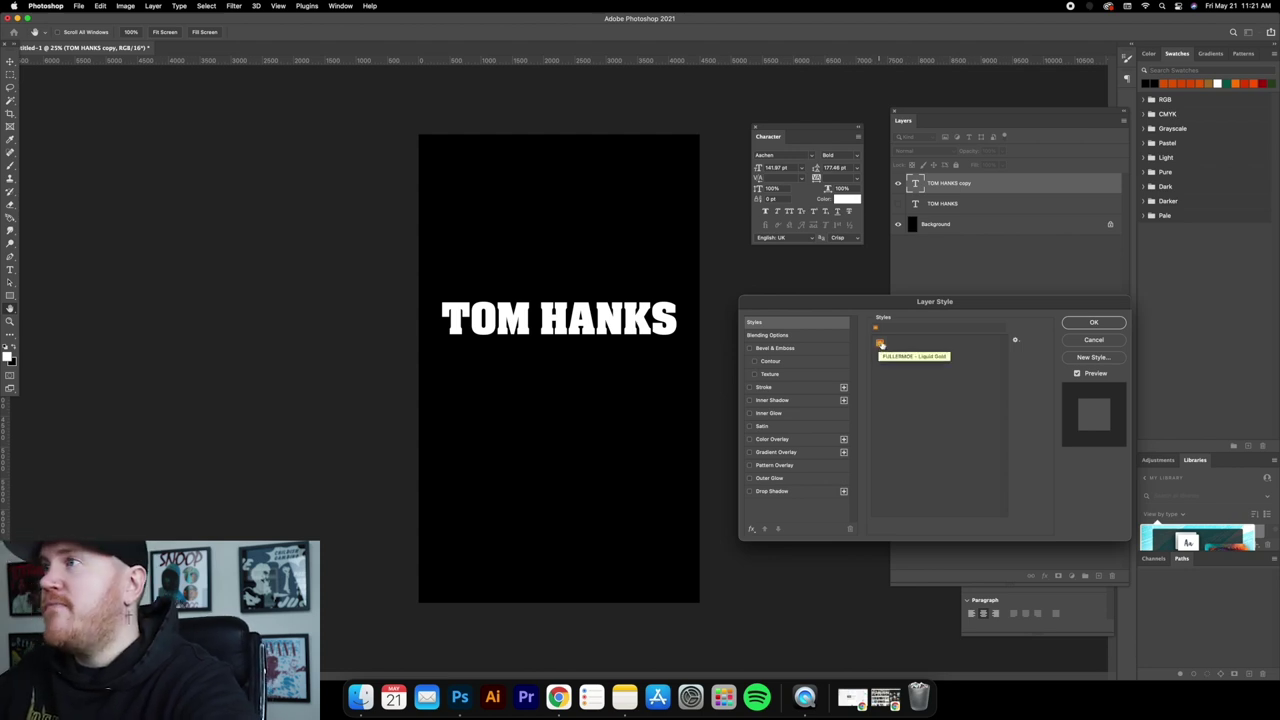
left_click_drag(886, 307, 868, 313)
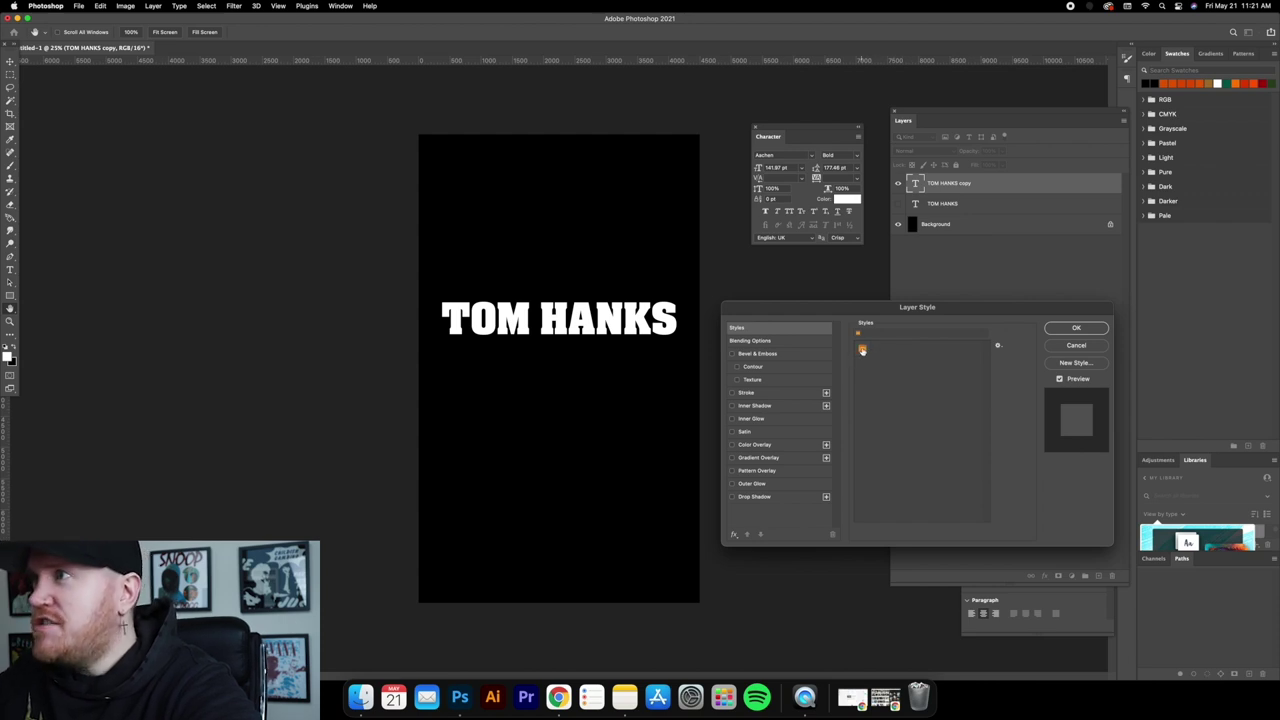
left_click(862, 348)
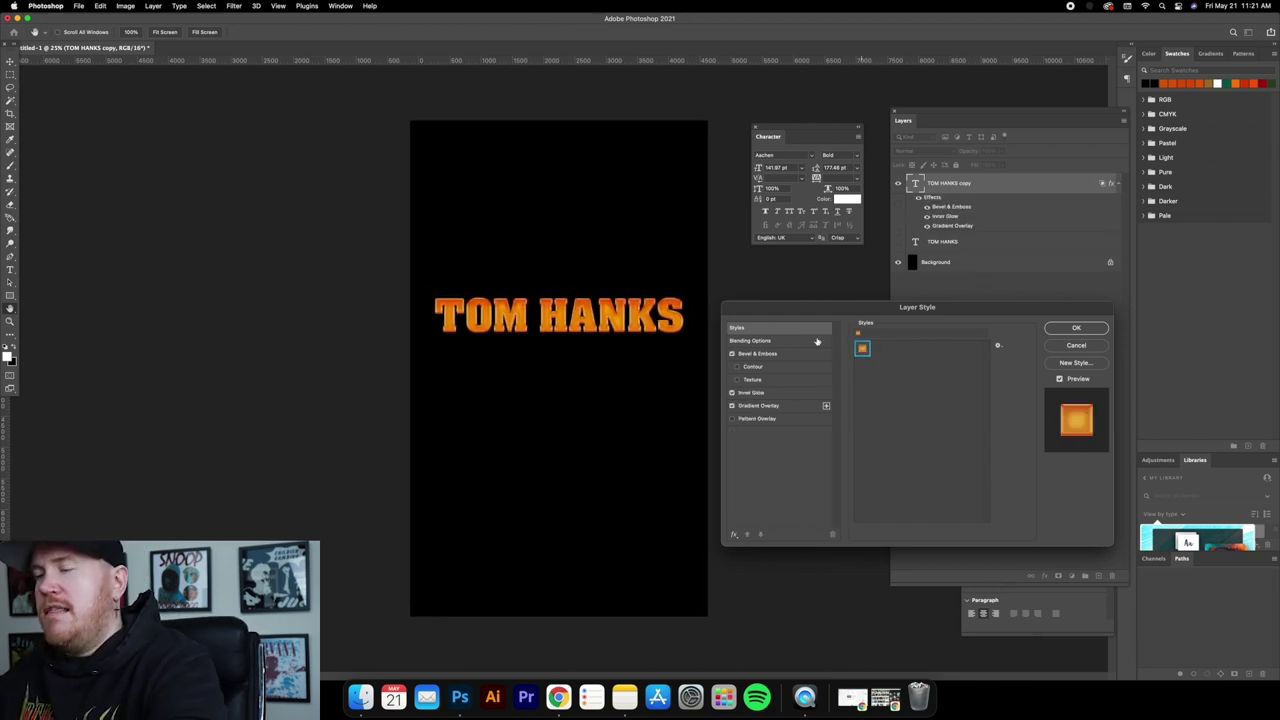
key("super+equal")
scroll(714, 334, "right", 3)
scroll(581, 291, "up", 3)
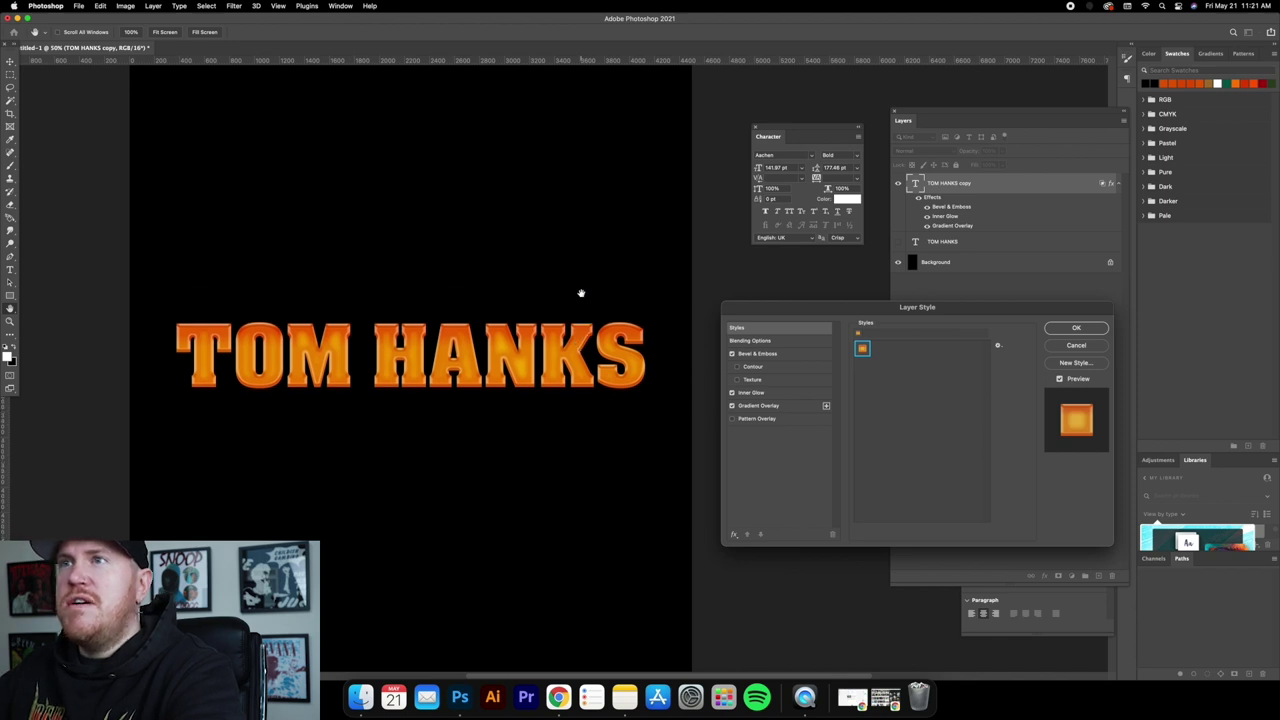
scroll(581, 291, "left", 4)
scroll(585, 295, "down", 2)
scroll(590, 300, "down", 1)
scroll(590, 300, "right", 1)
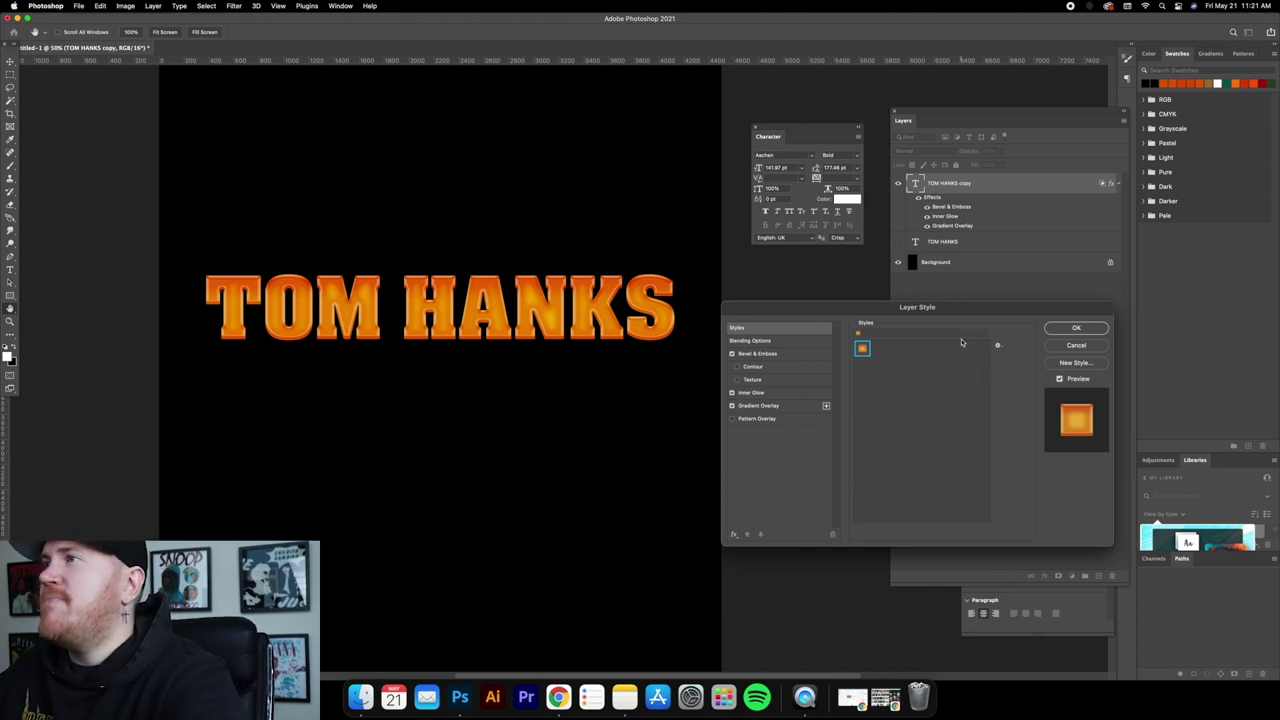
Review the style's Bevel & Emboss, Inner Glow and Gradient Overlay settings, and accept the layer style.
left_click(756, 354)
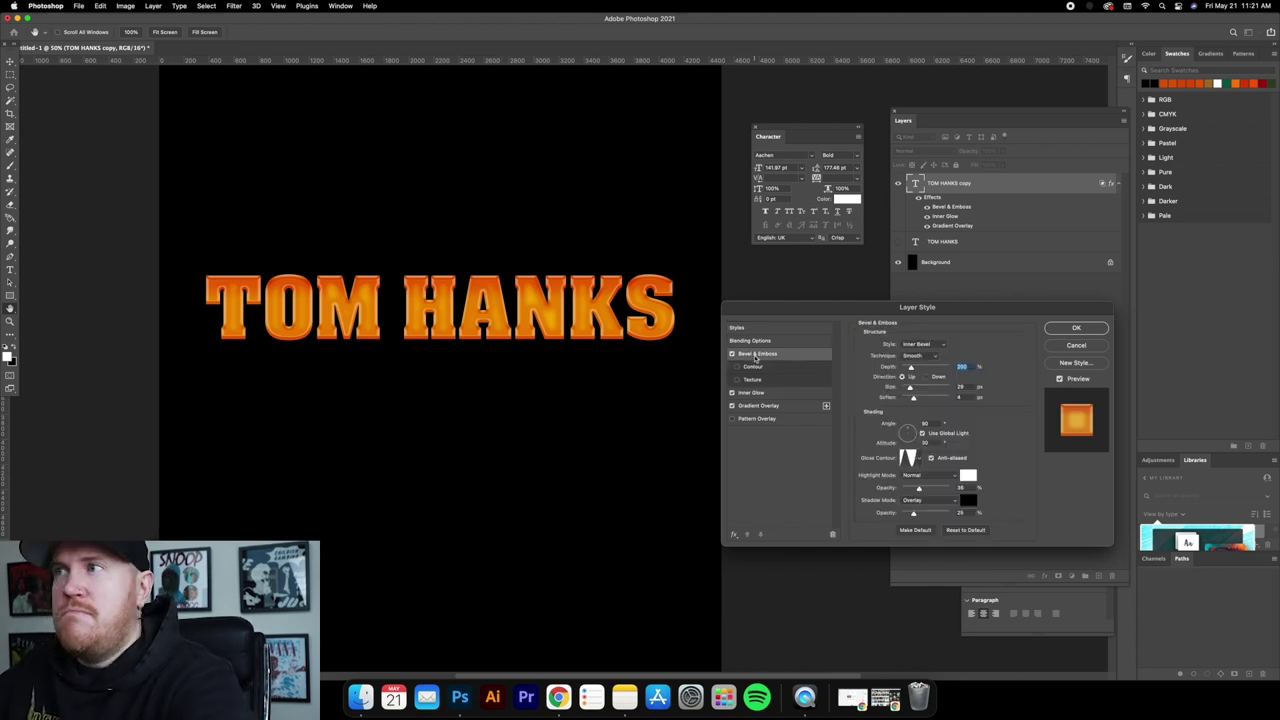
left_click(762, 393)
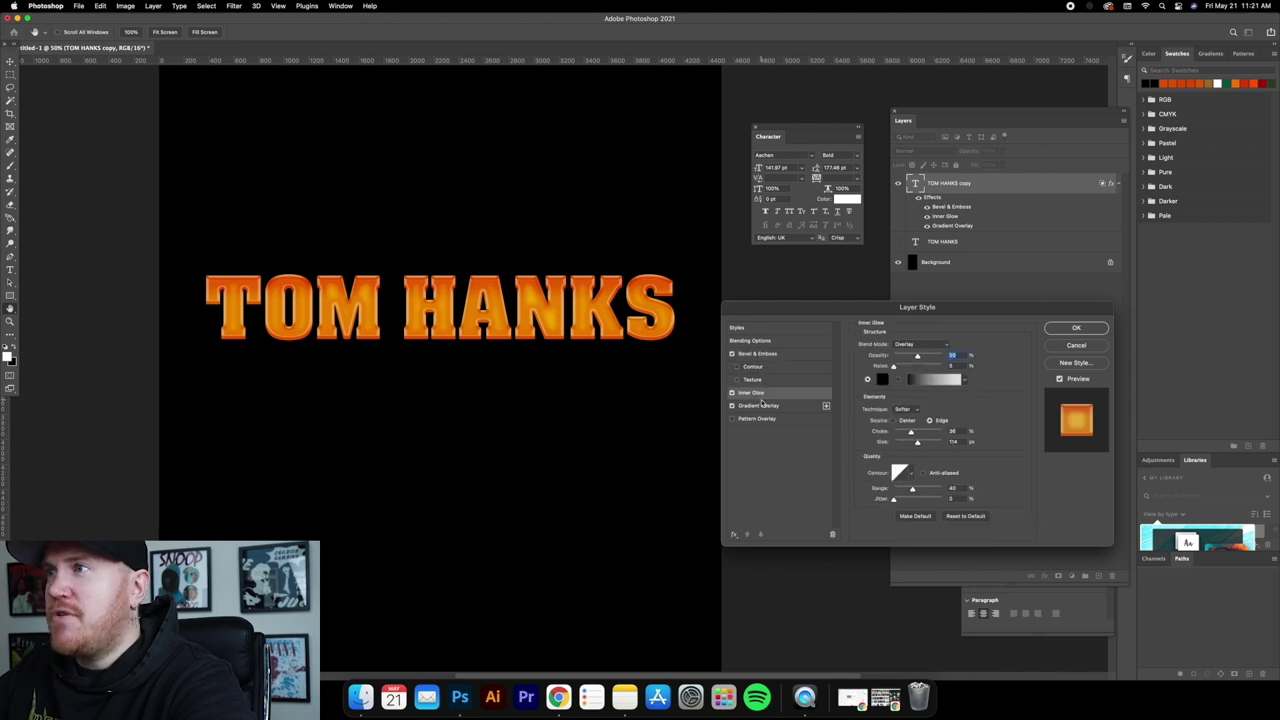
left_click(766, 404)
left_click(770, 393)
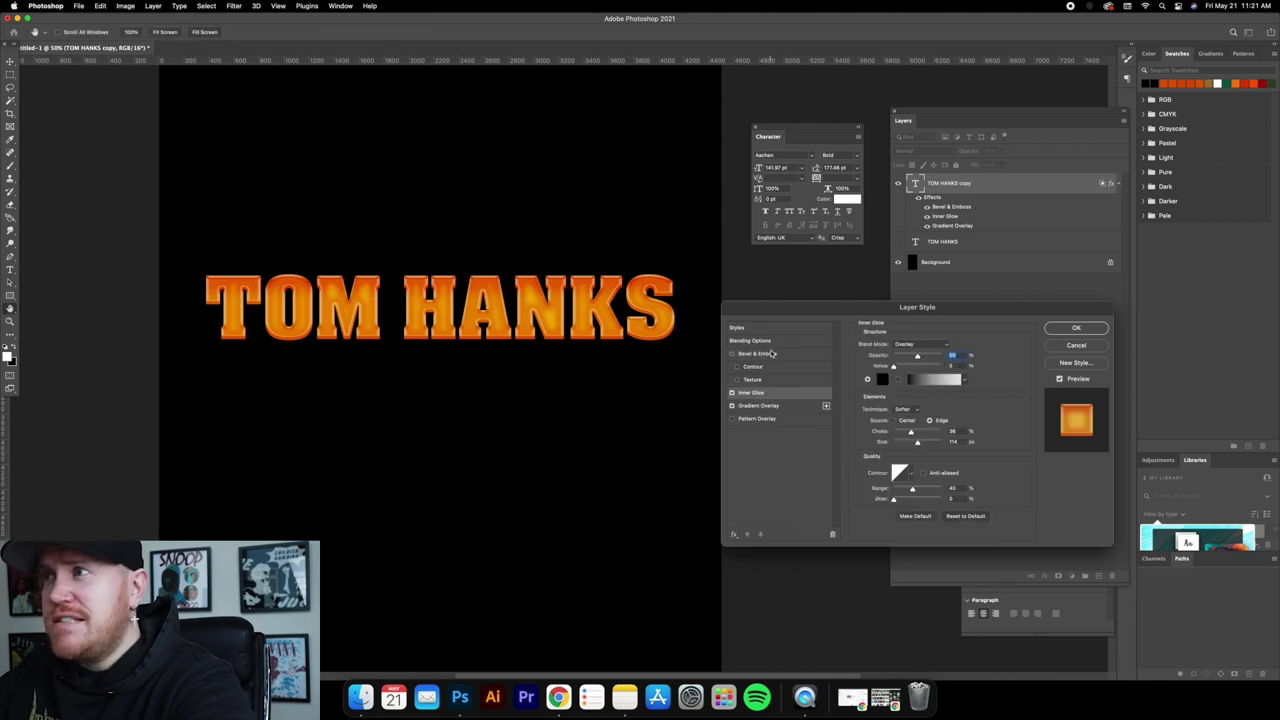
left_click(770, 354)
left_click(772, 406)
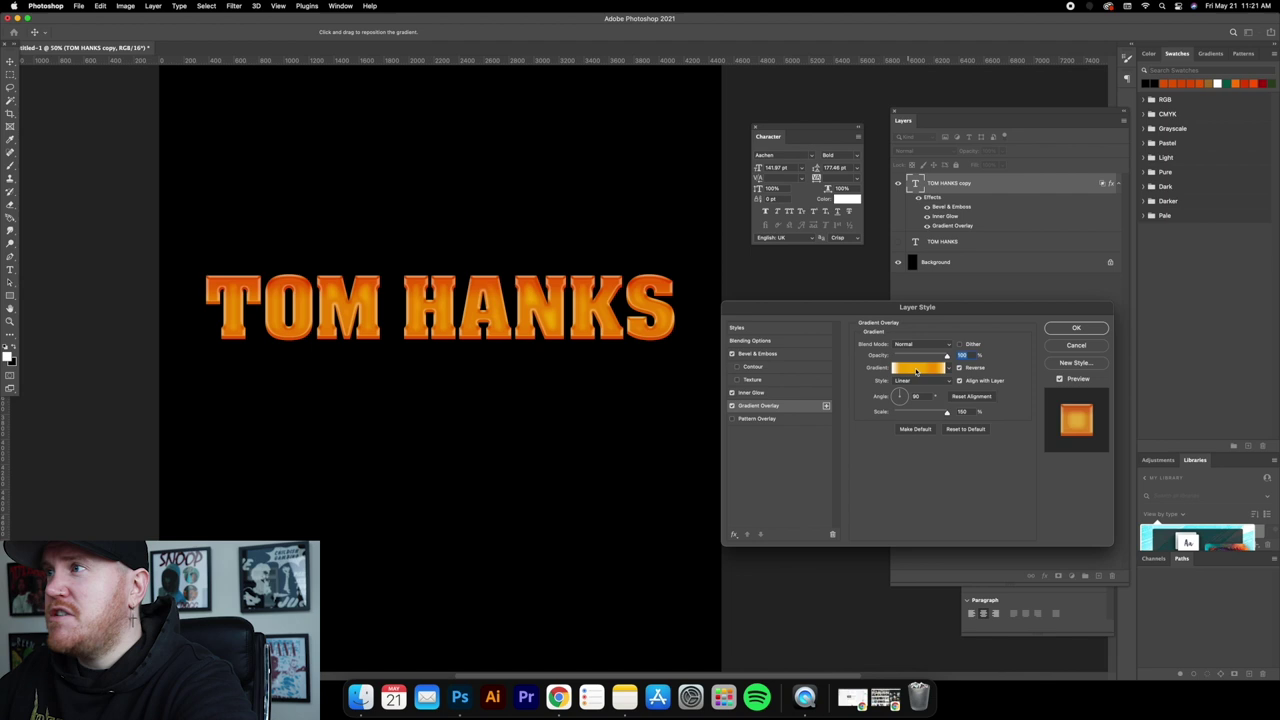
left_click(1076, 328)
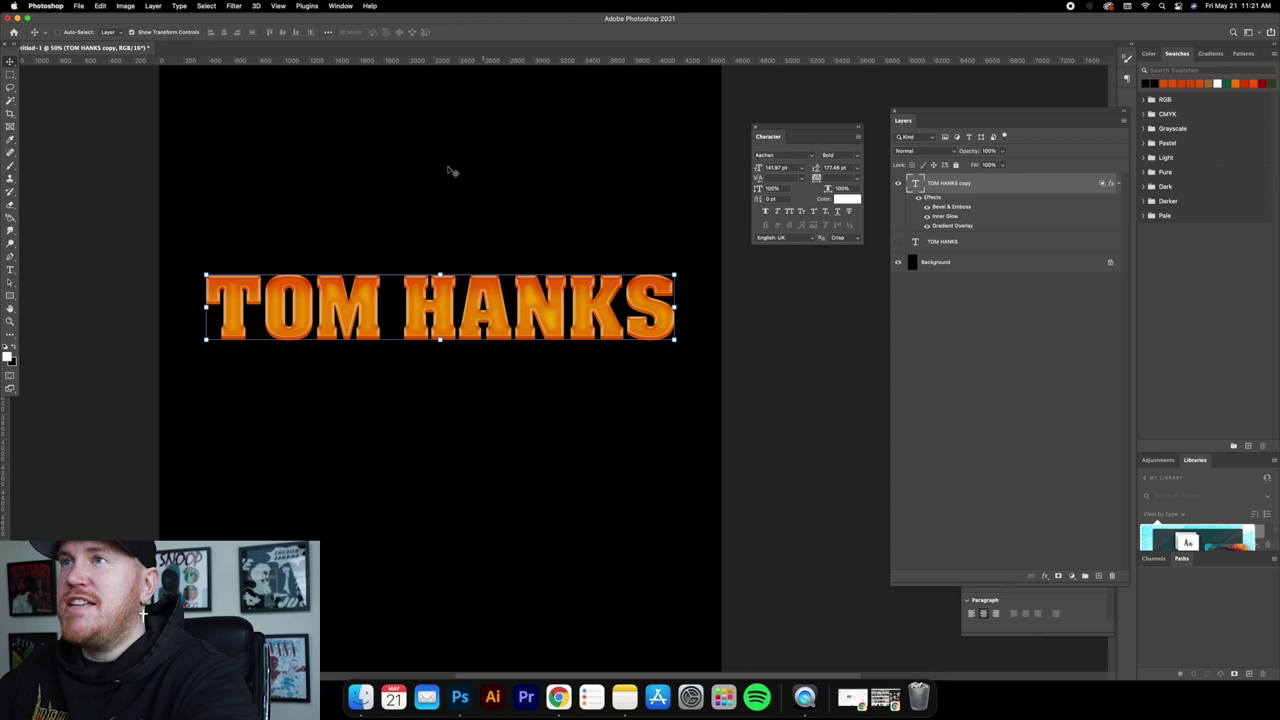
Turn off the transform controls display and collapse the effects list of the gold text layer.
left_click(132, 32)
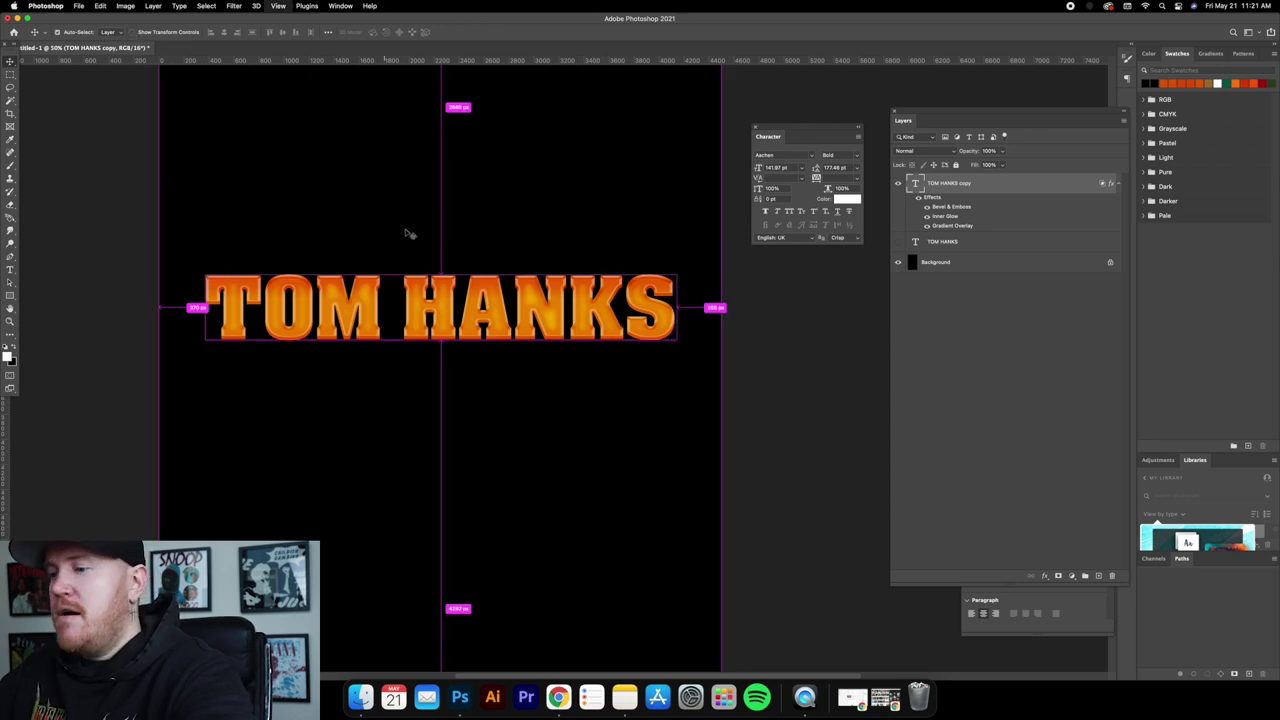
key("super+minus")
key("super+plus")
key("super+minus")
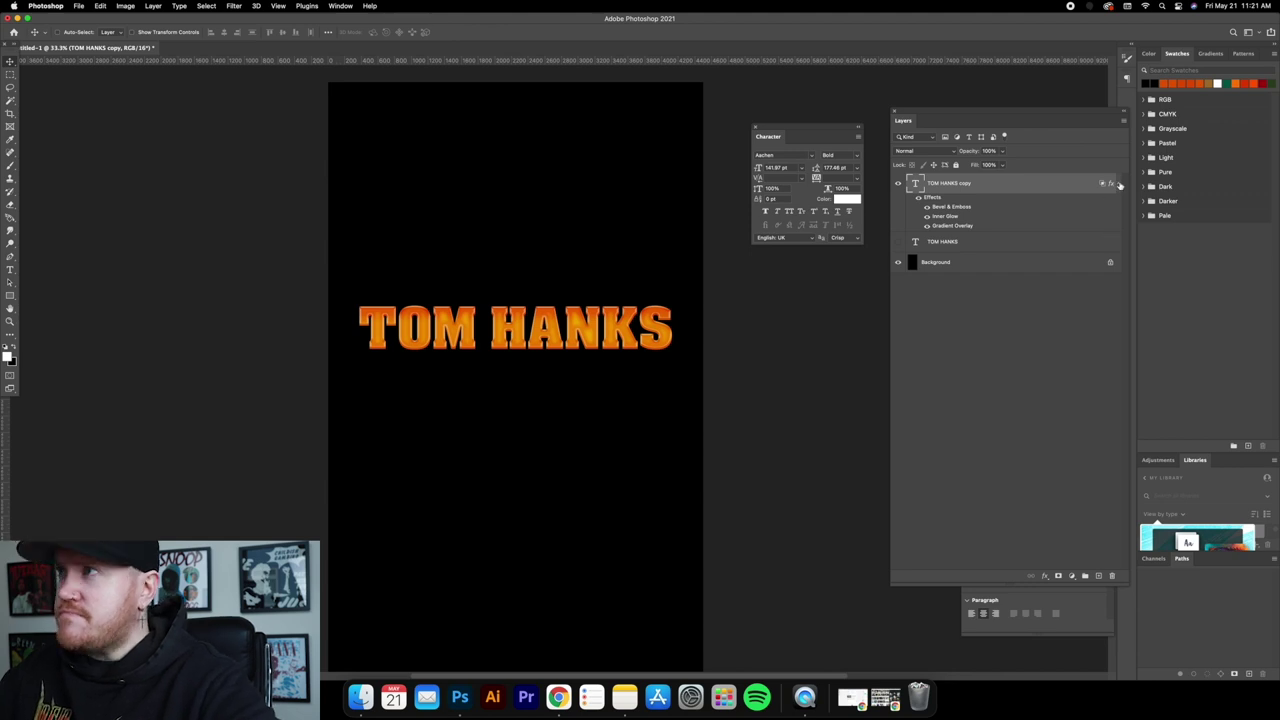
left_click(1119, 184)
Duplicate the gold TOM HANKS copy layer.
double_click(914, 184)
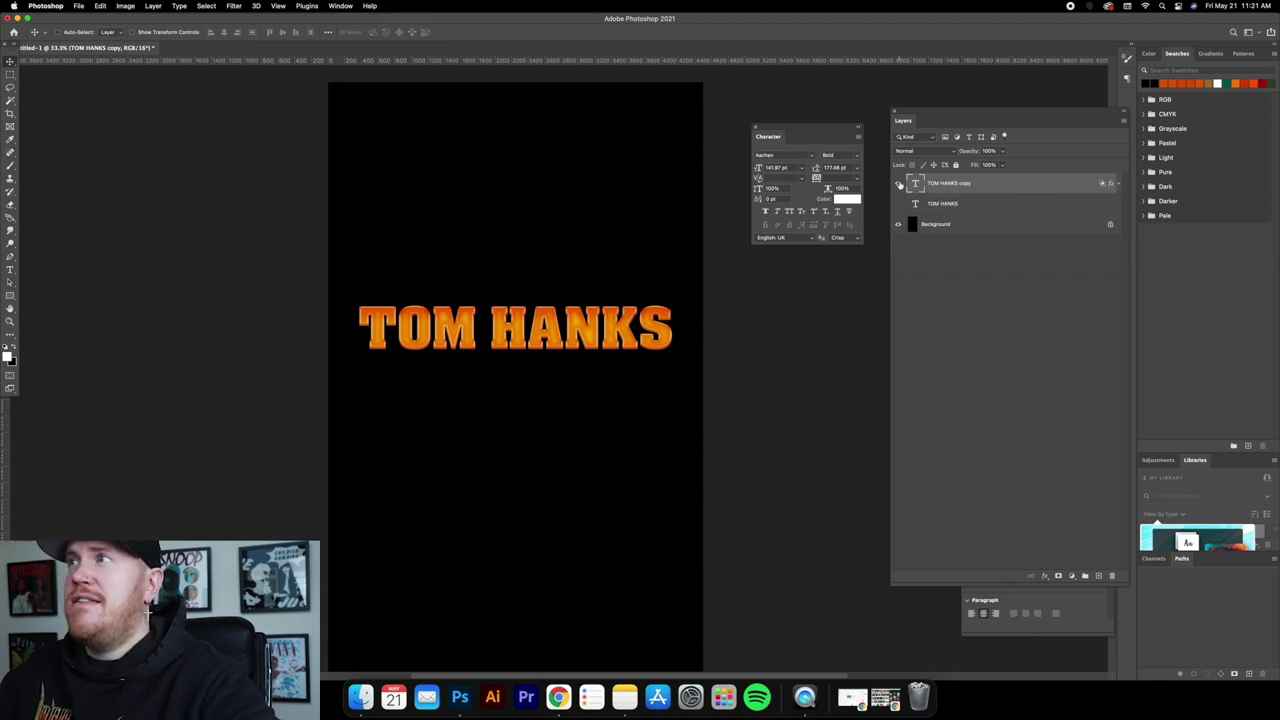
key("BackSpace")
key("super")
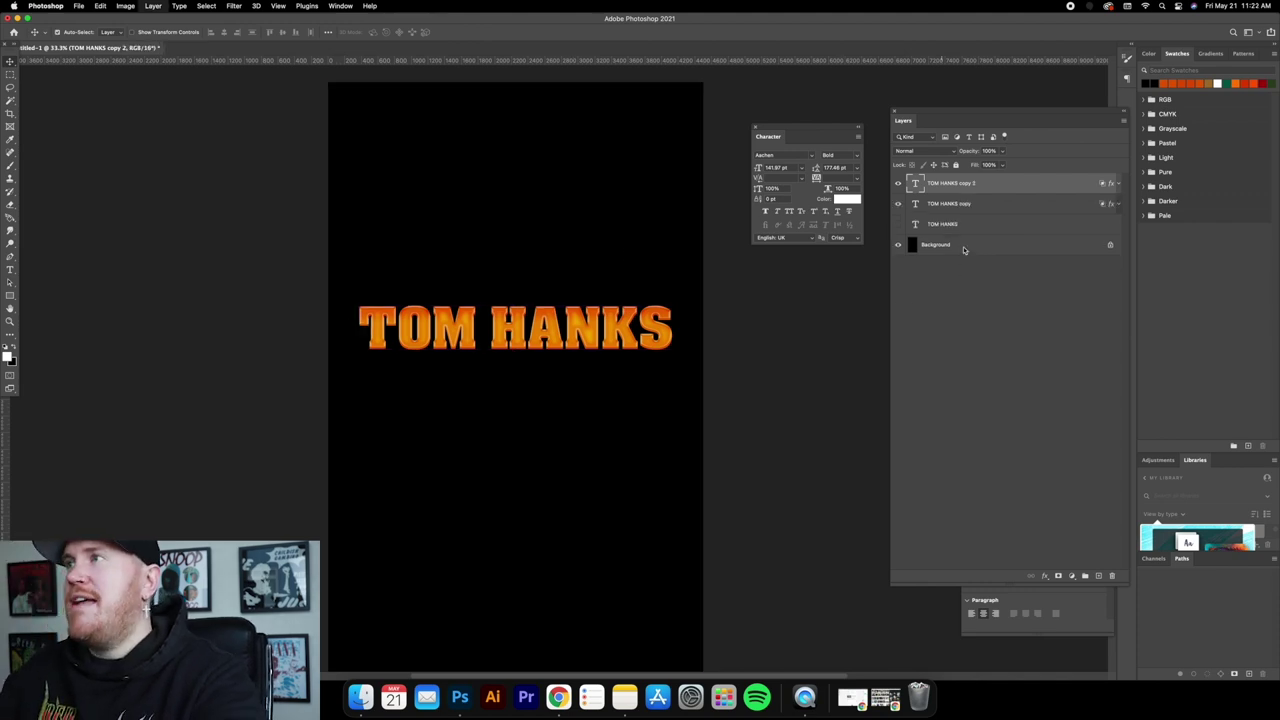
key("super+j")
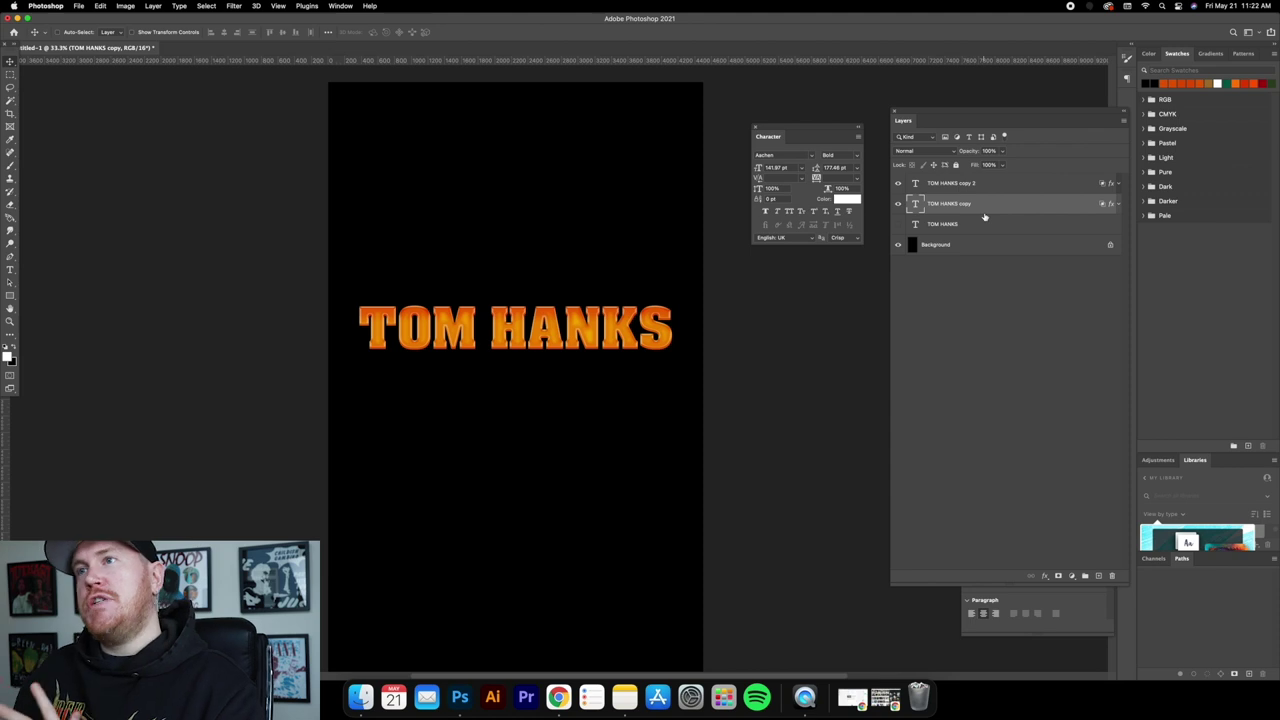
Turn the TOM HANKS copy layer into a new 3D extrusion.
key("super+equal")
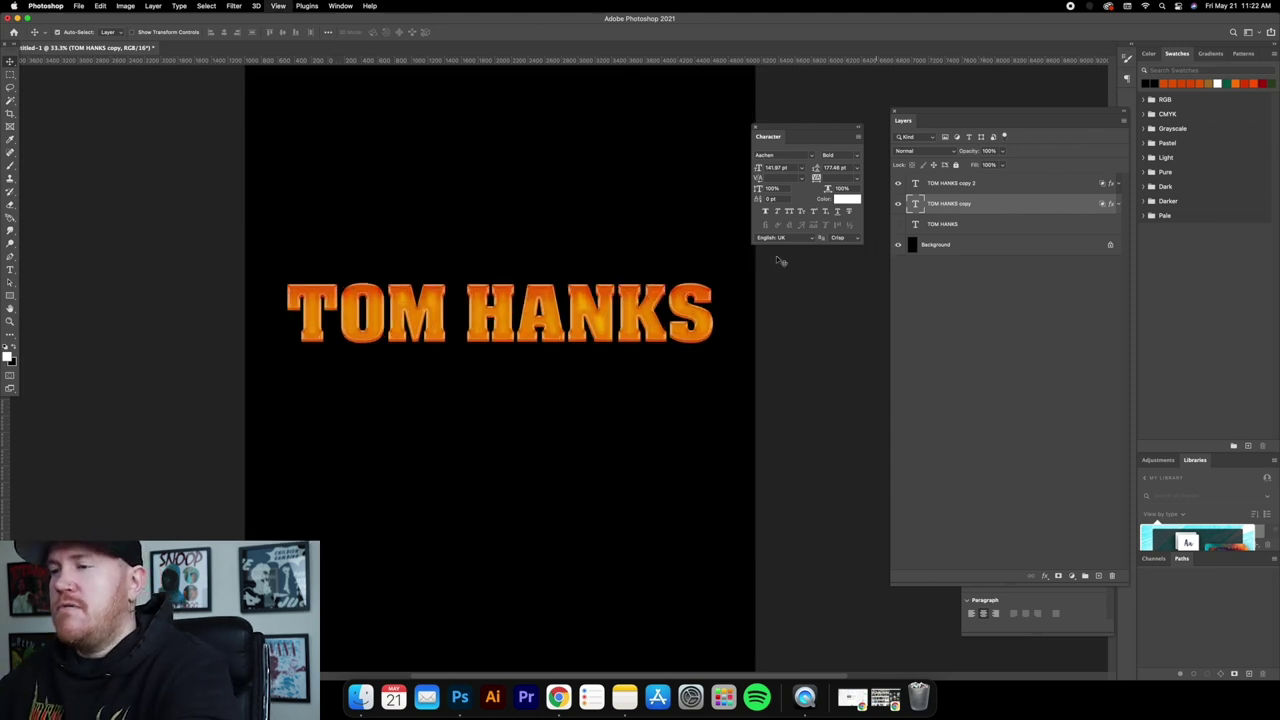
key("shift+Up")
key("shift+Up")
key("shift+Up")
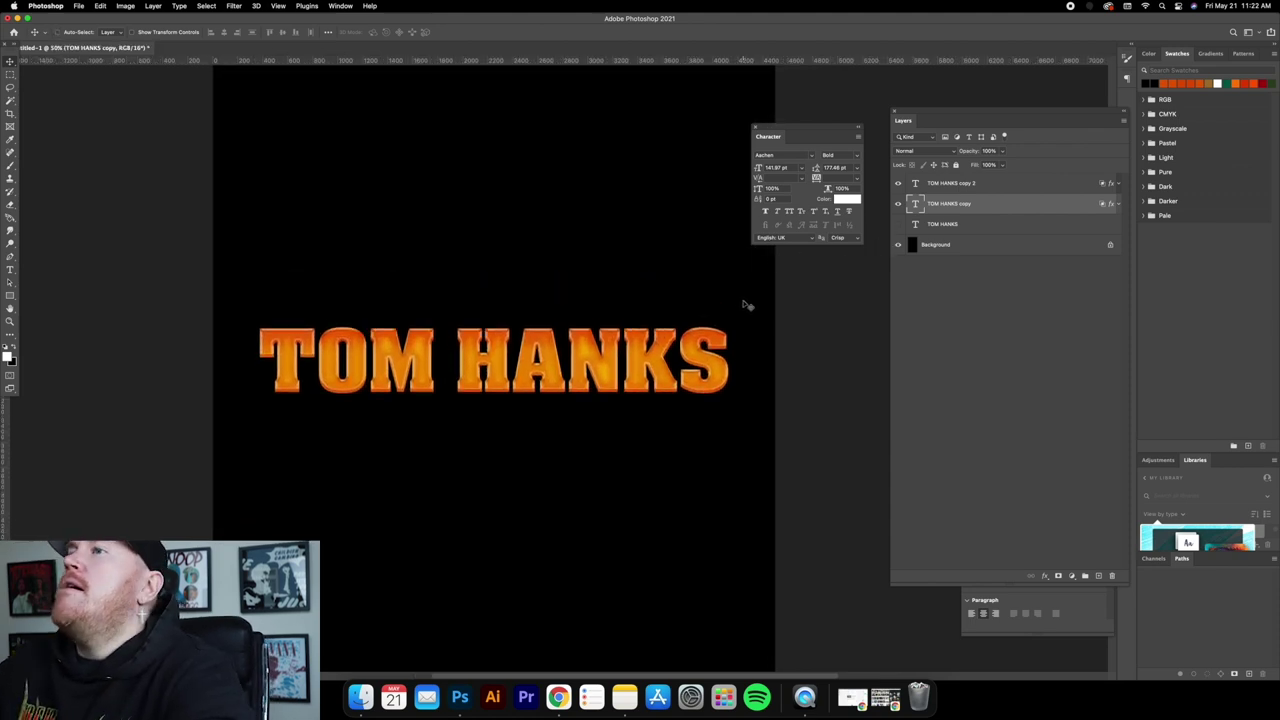
right_click(994, 208)
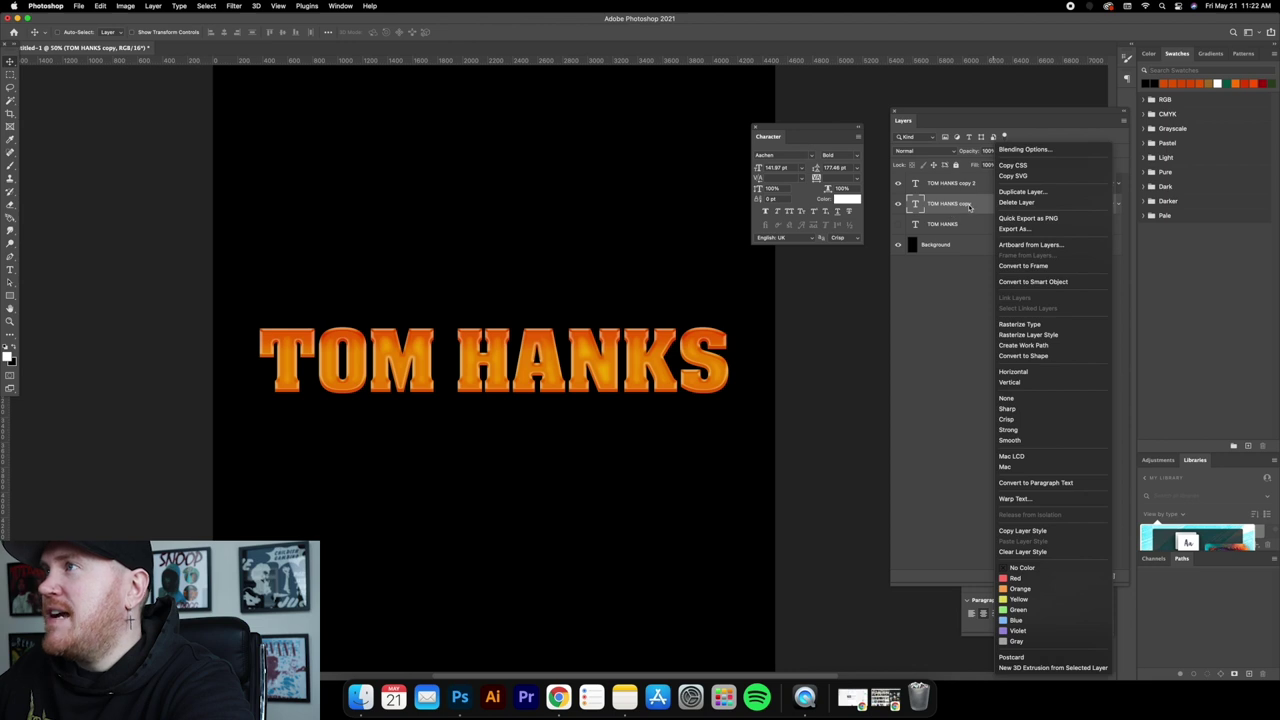
left_click(1053, 668)
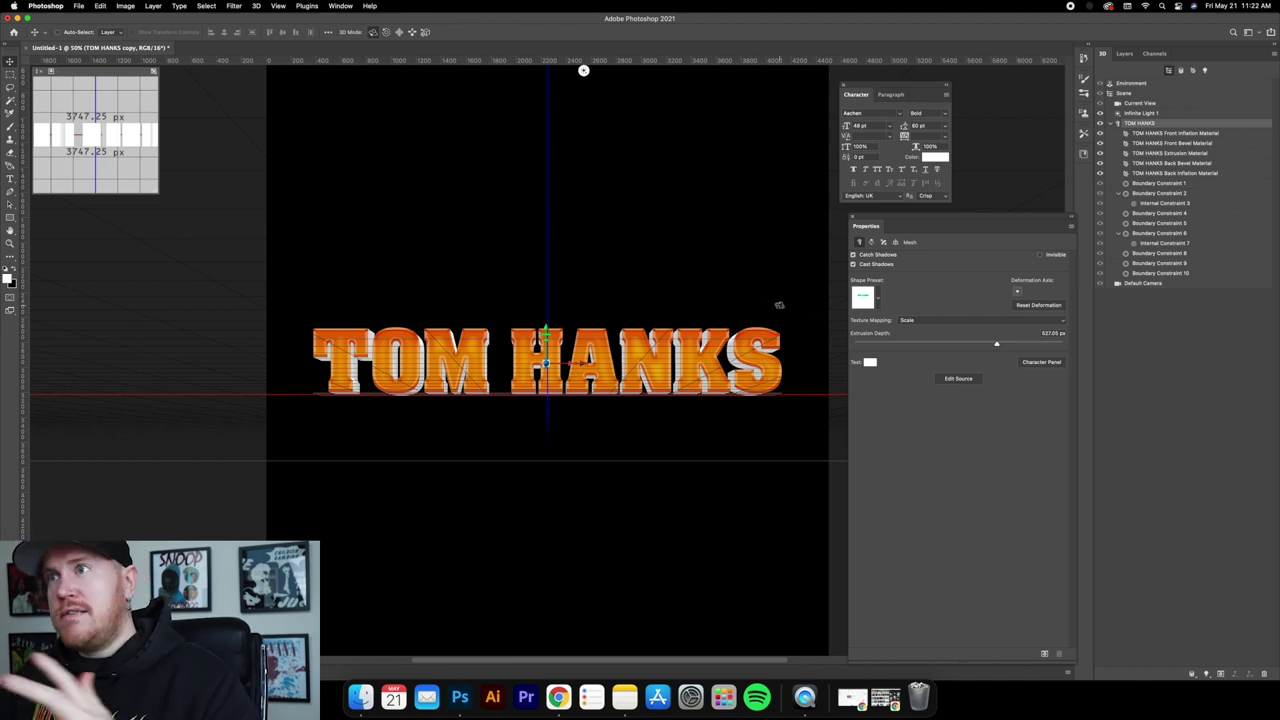
Review the Deform and Cap properties of the 3D text, and return to its Mesh properties.
key("super+equal")
scroll(765, 311, "right", 3)
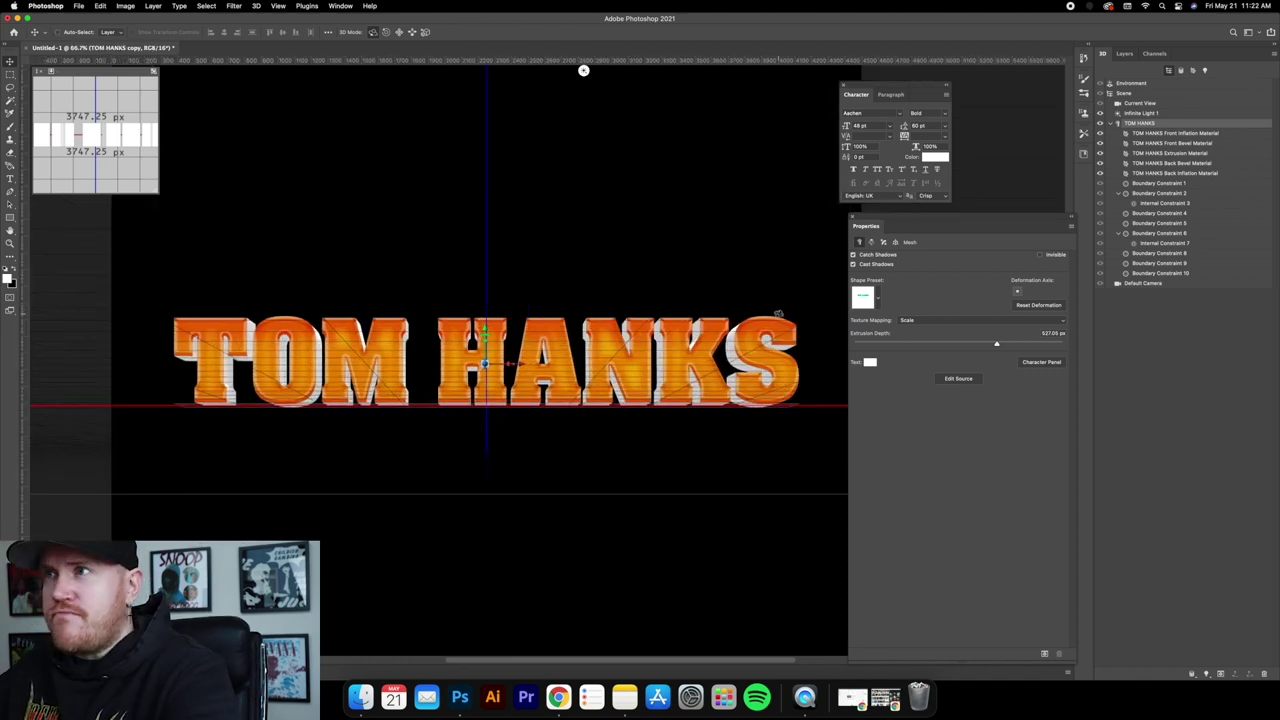
left_click(872, 243)
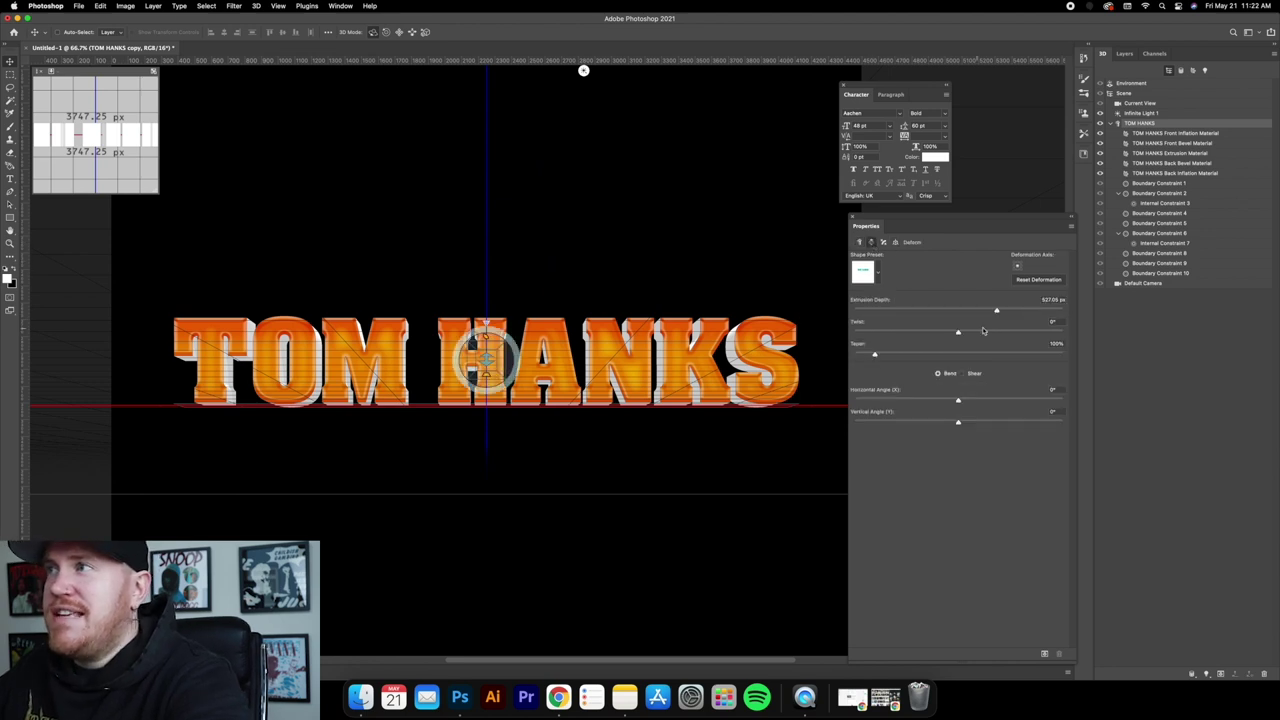
left_click(883, 243)
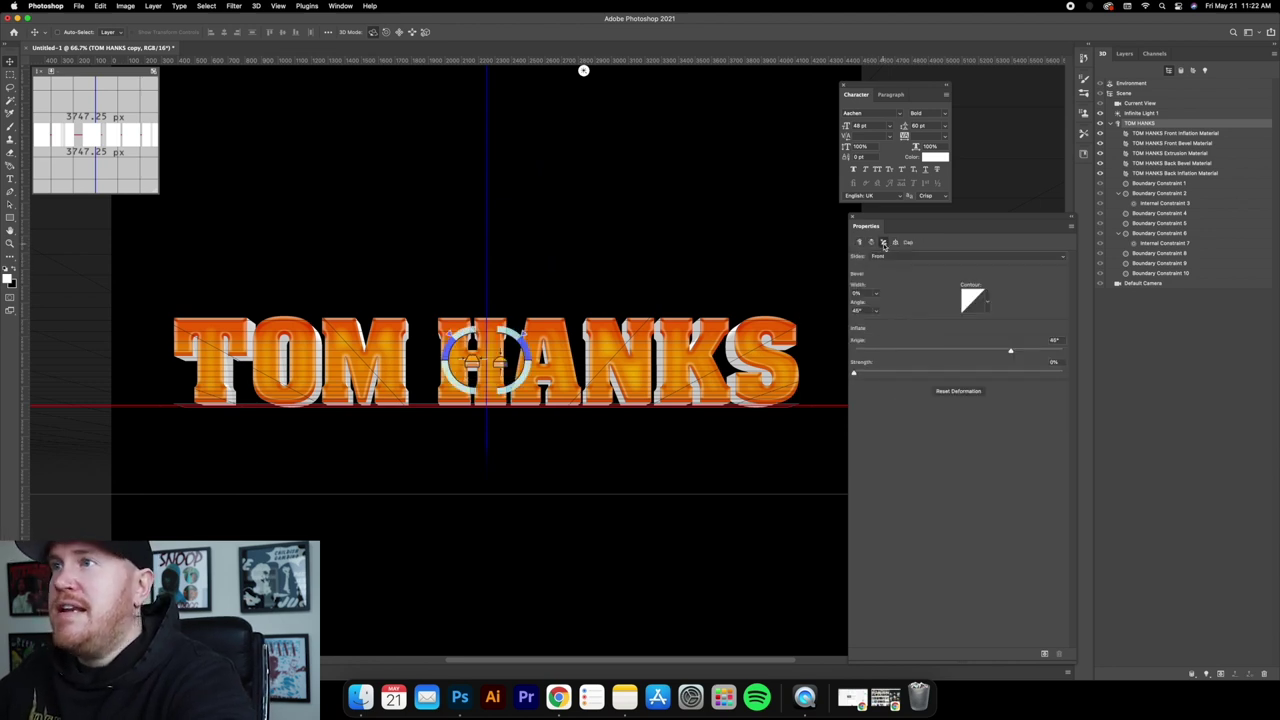
left_click(858, 243)
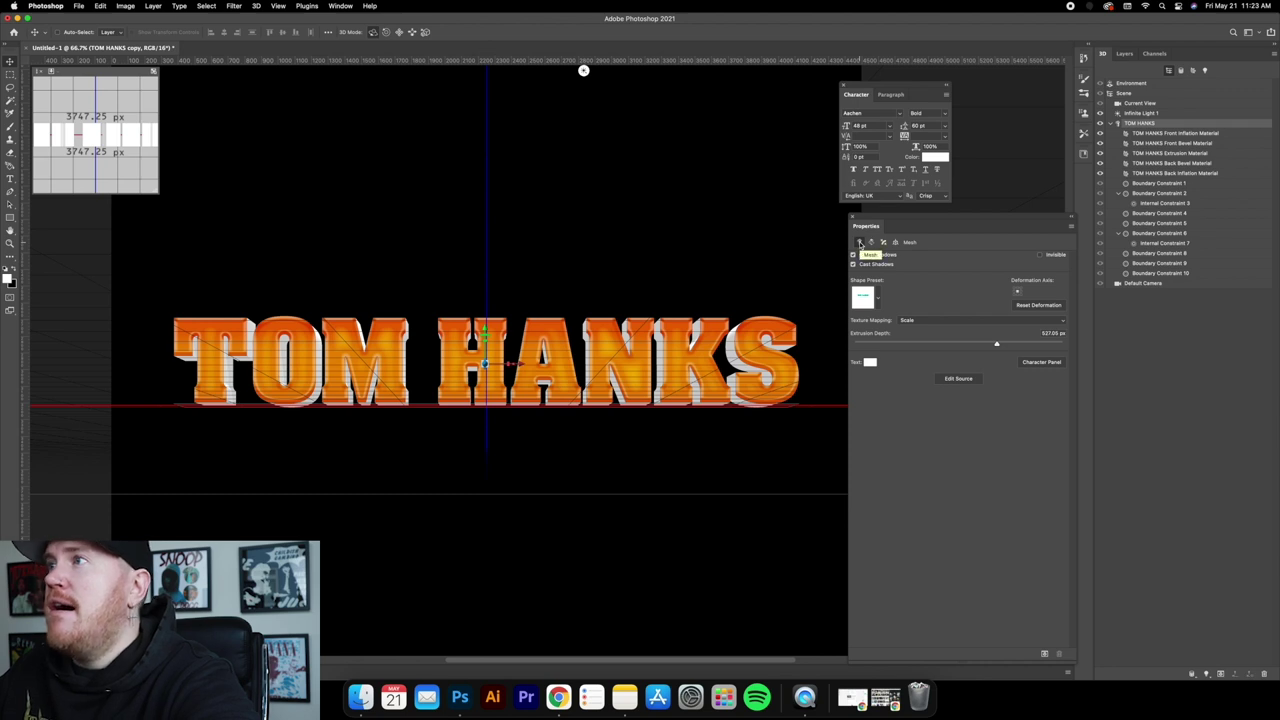
Try several shallower extrusion depths on the 3D text.
left_click(982, 345)
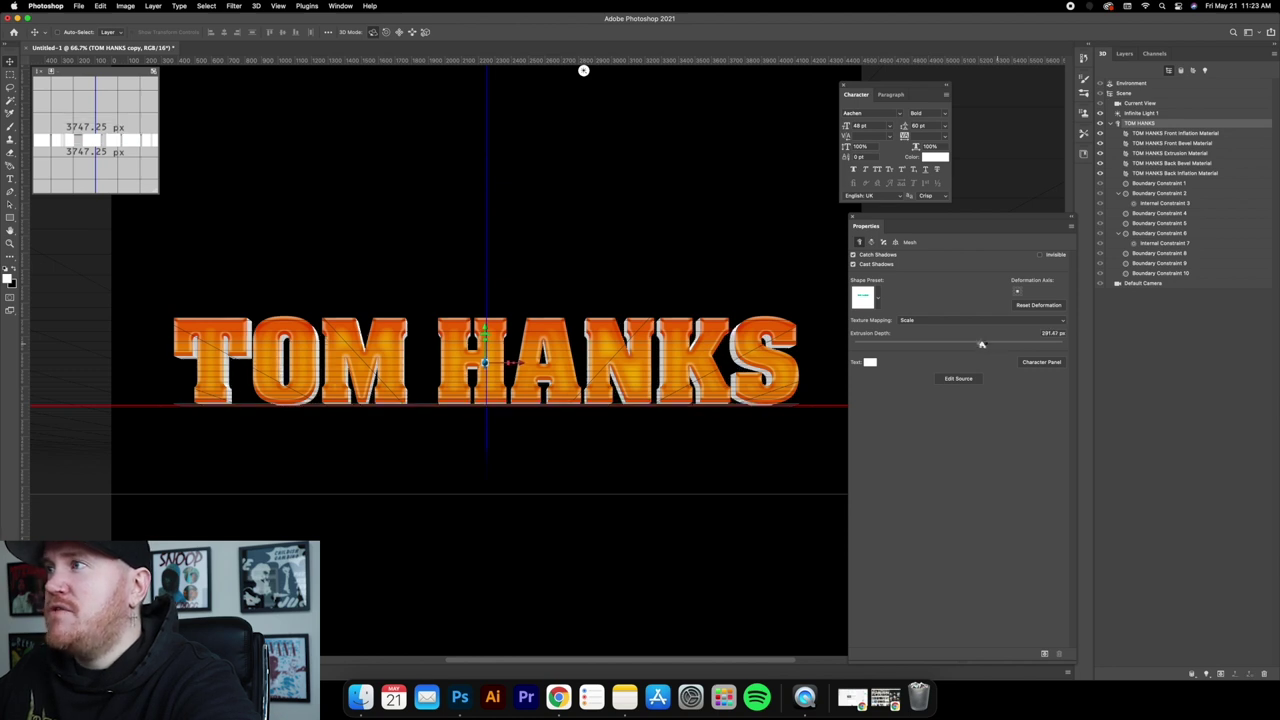
left_click(988, 345)
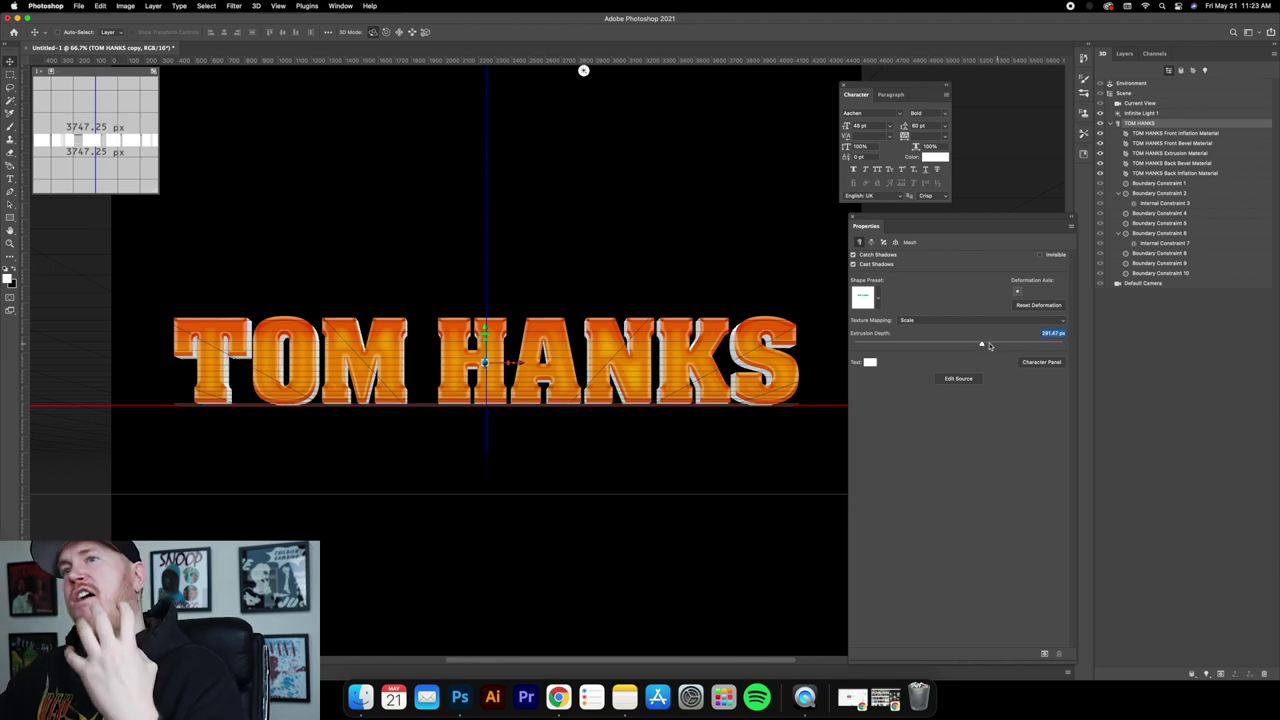
left_click(990, 345)
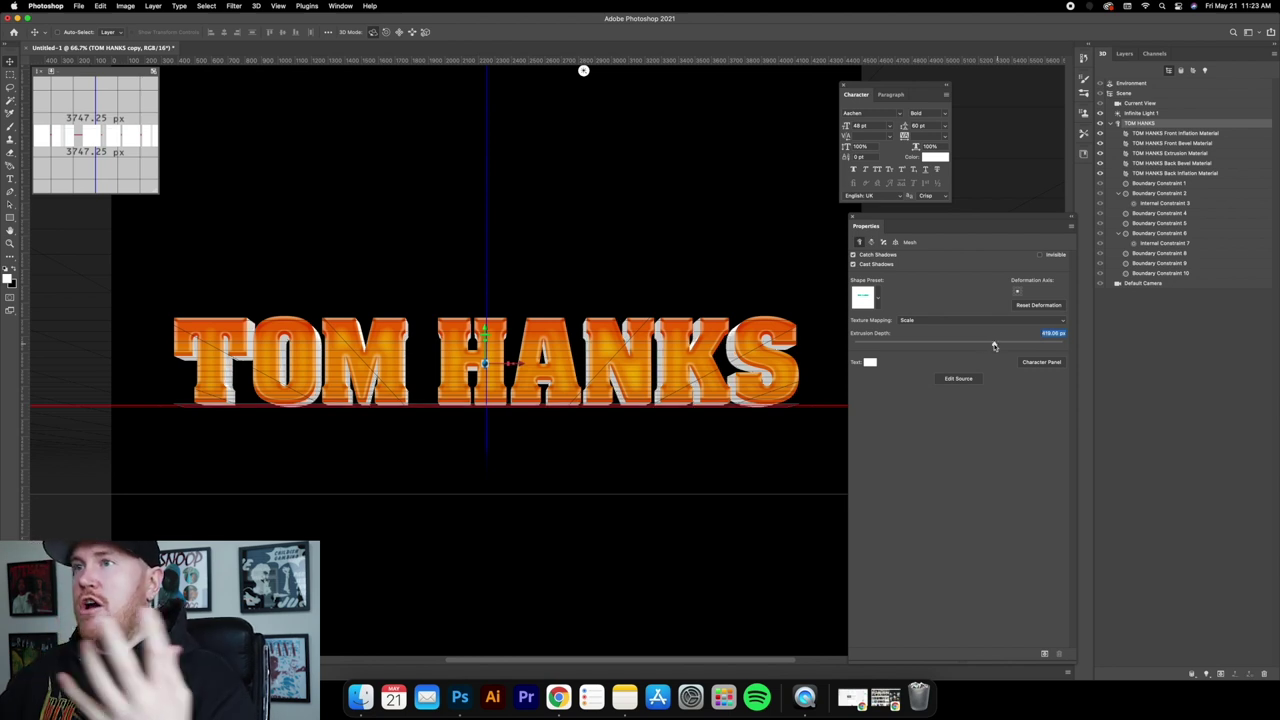
left_click(995, 346)
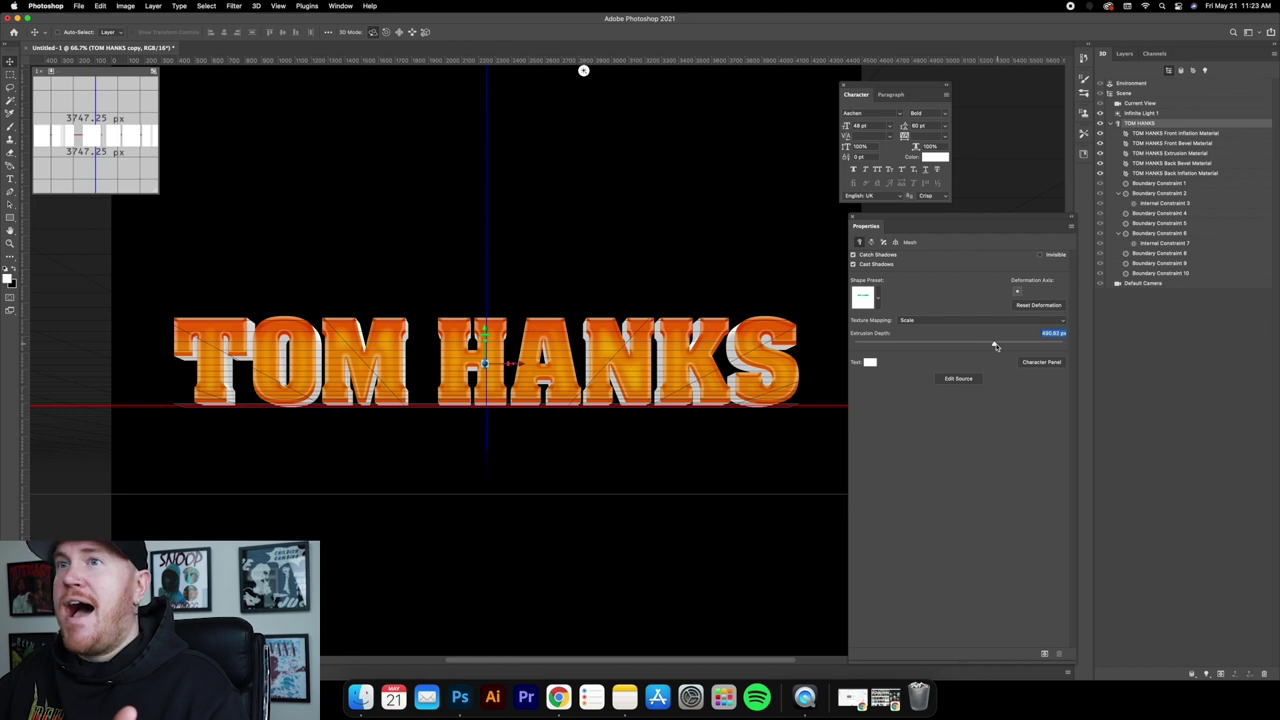
Set the extrusion depth of the 3D text to 1200 px.
left_click(1057, 333)
type("120")
key("Return")
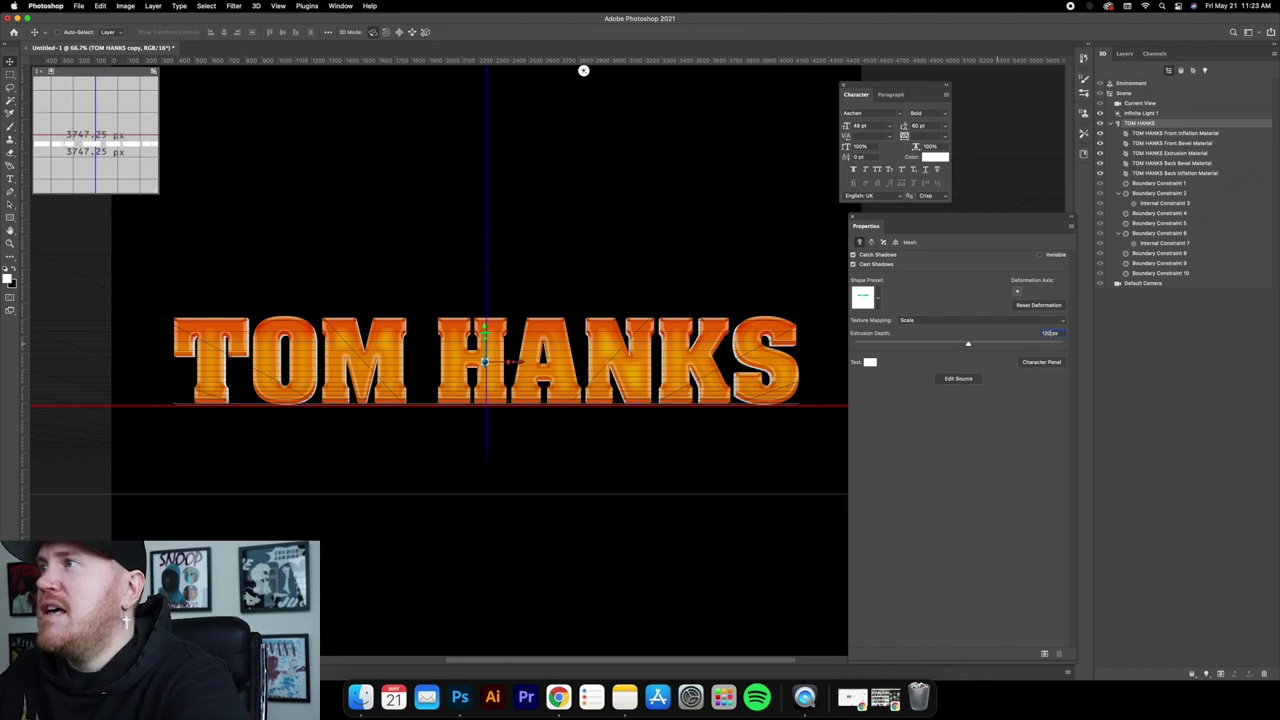
type("0")
key("Return")
left_click(1018, 368)
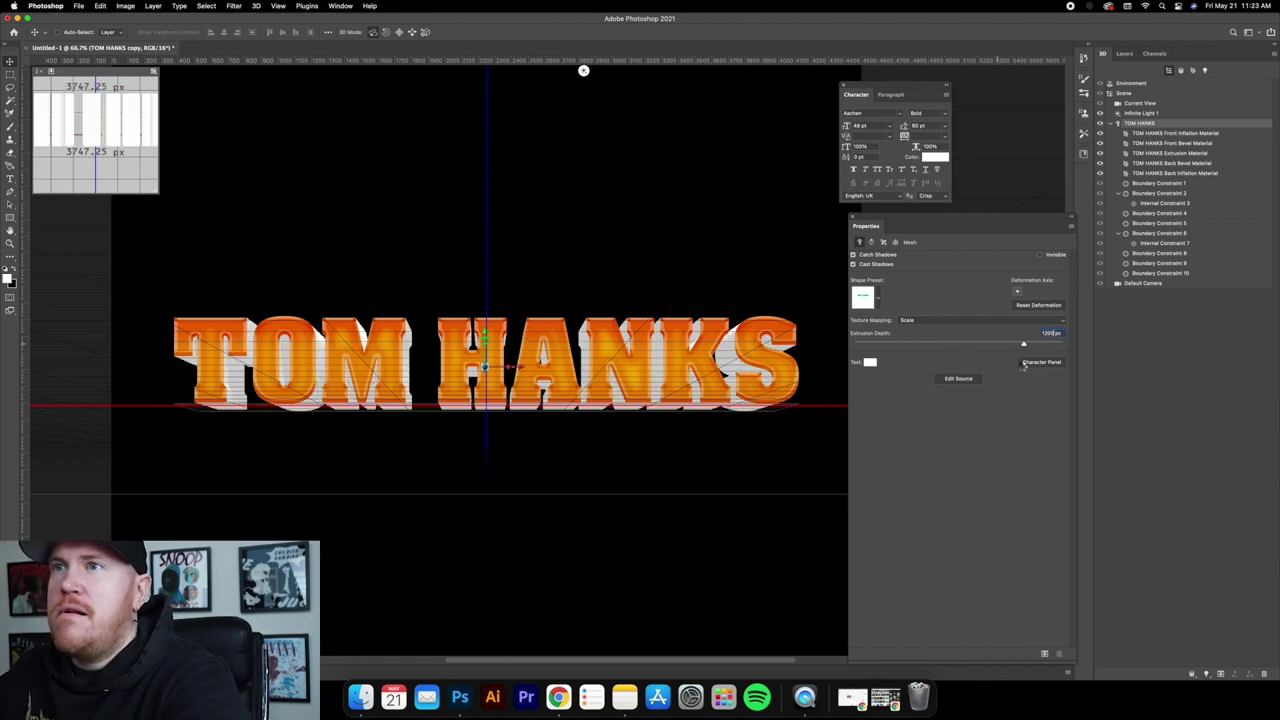
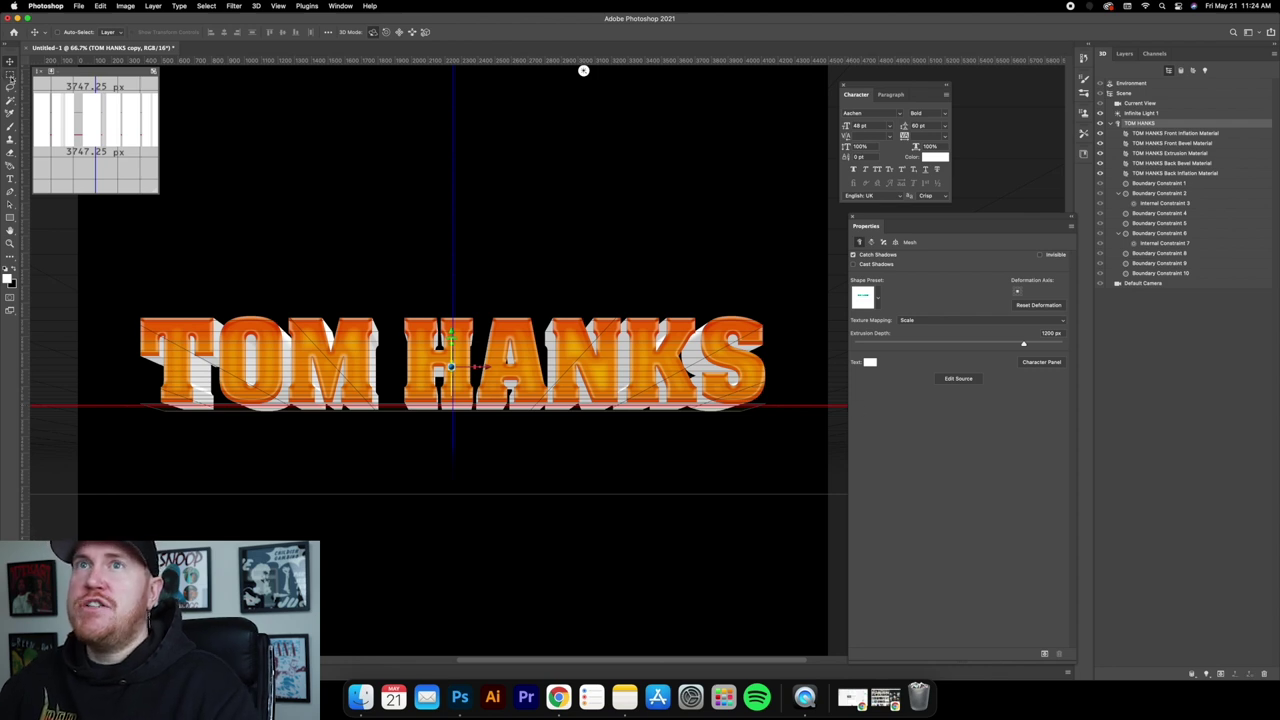
Make a tight rectangular selection around the TOM HANKS lettering across the full canvas width, and crop the canvas to it.
left_click(10, 75)
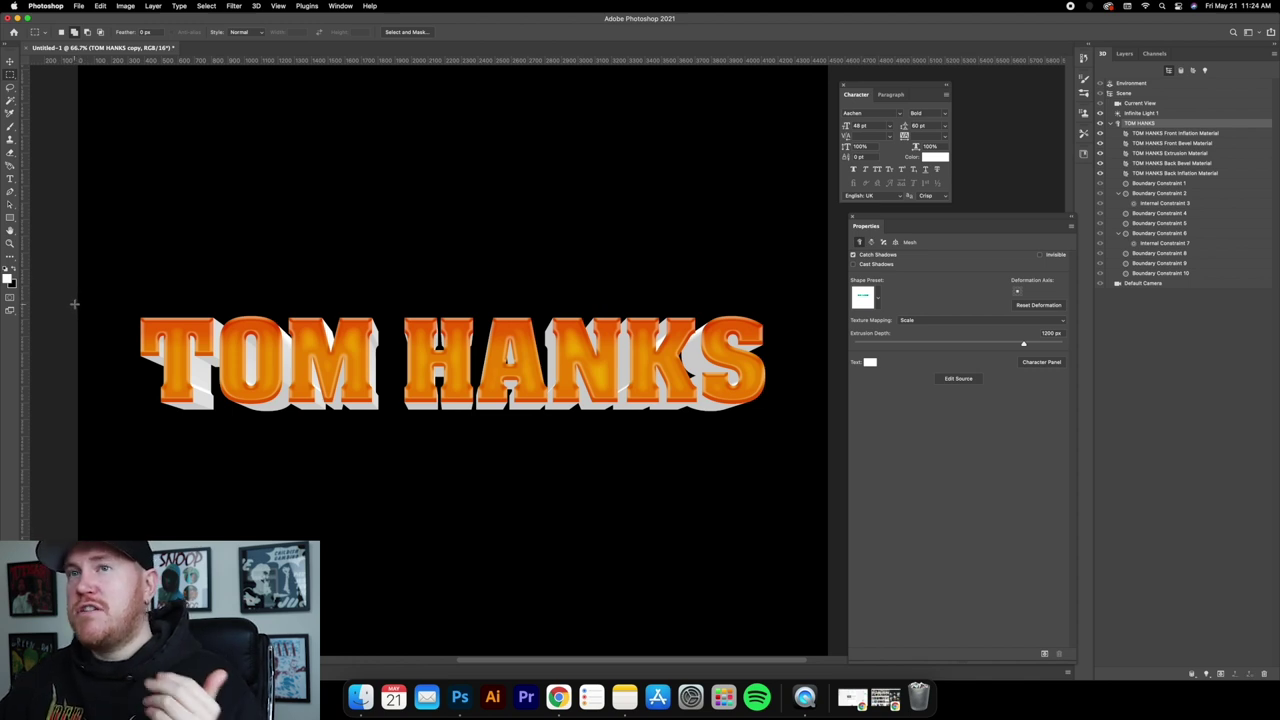
left_click_drag(75, 302, 926, 431)
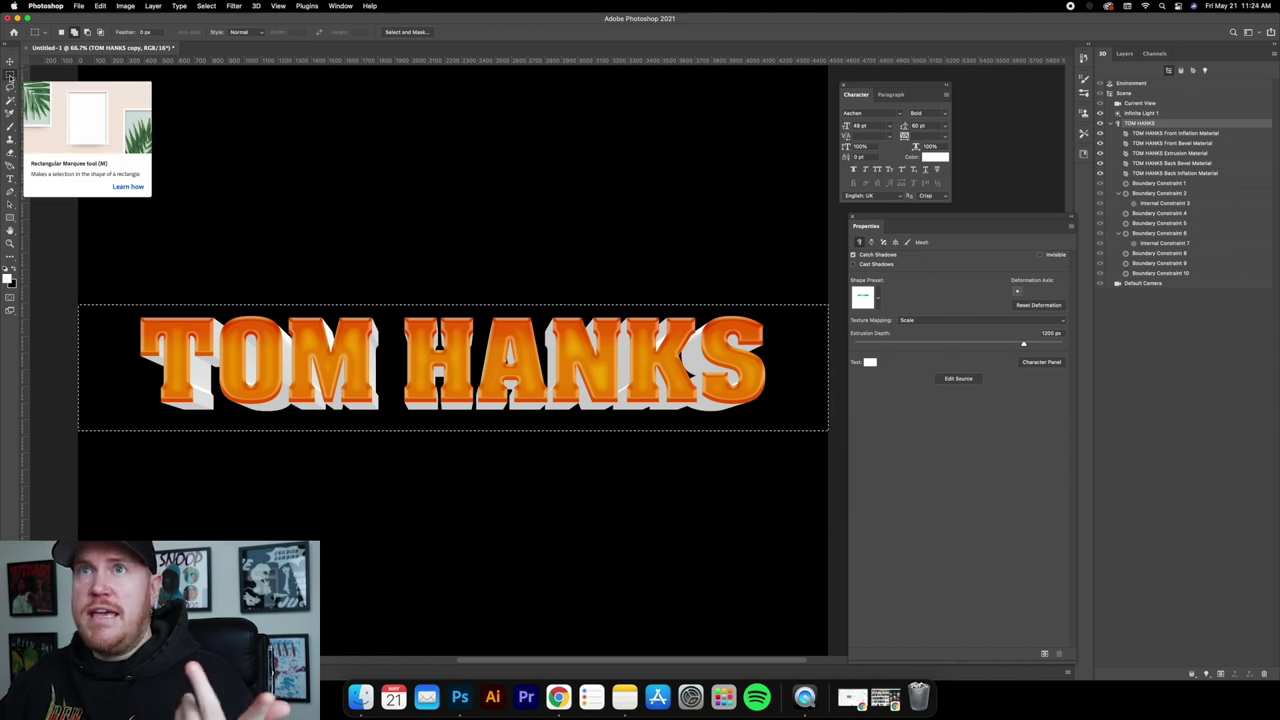
right_click(189, 266)
left_click(205, 273)
left_click_drag(76, 312, 908, 416)
left_click(125, 5)
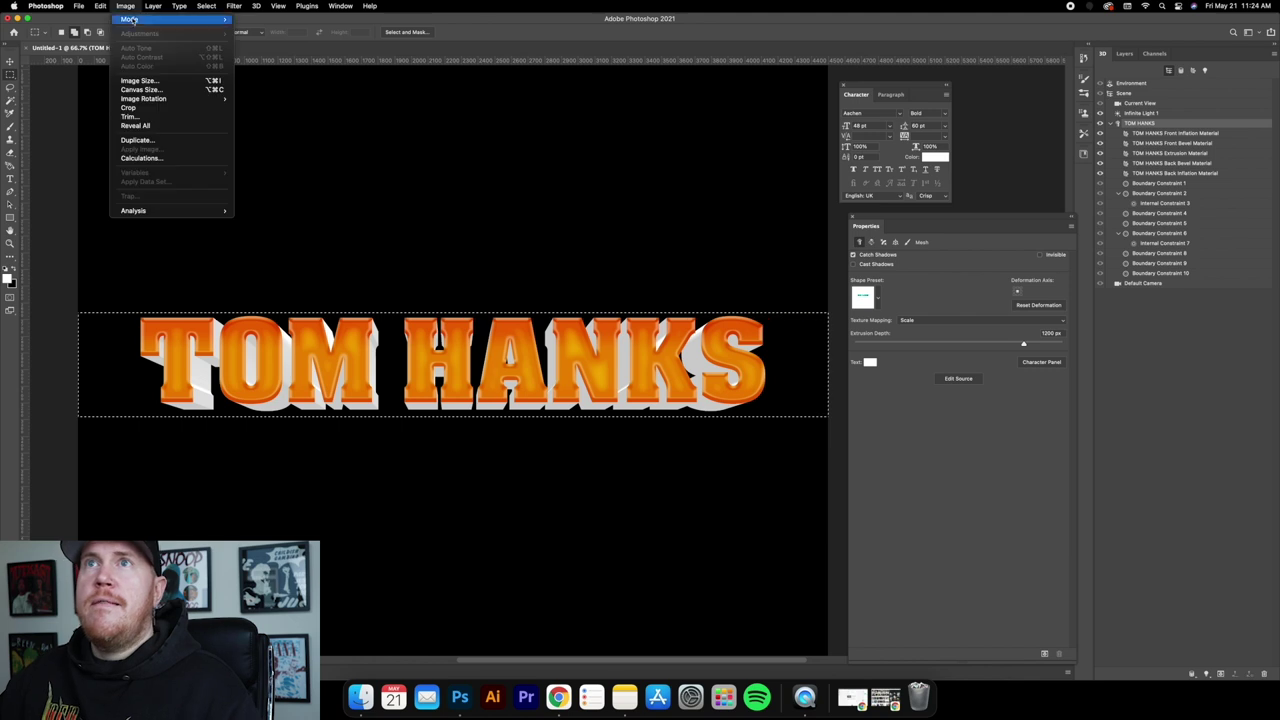
left_click(160, 110)
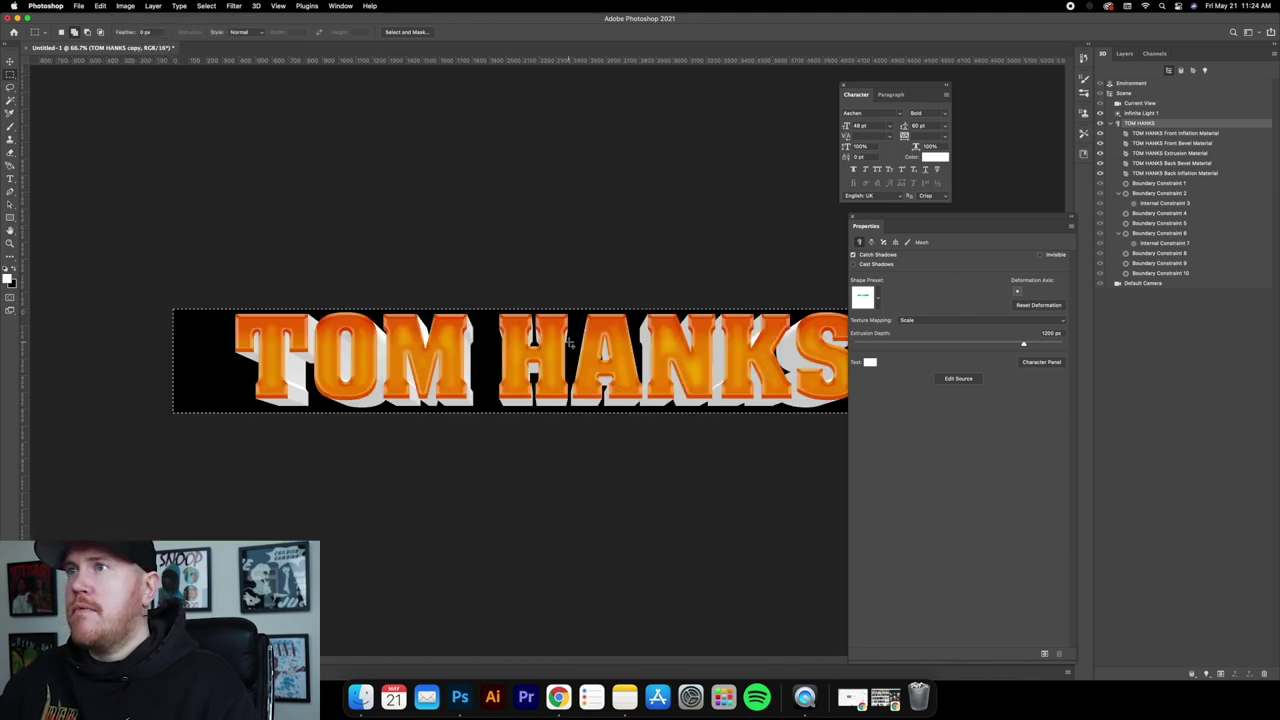
Clear the rectangular selection and render the 3D text layer.
right_click(562, 340)
key("Escape")
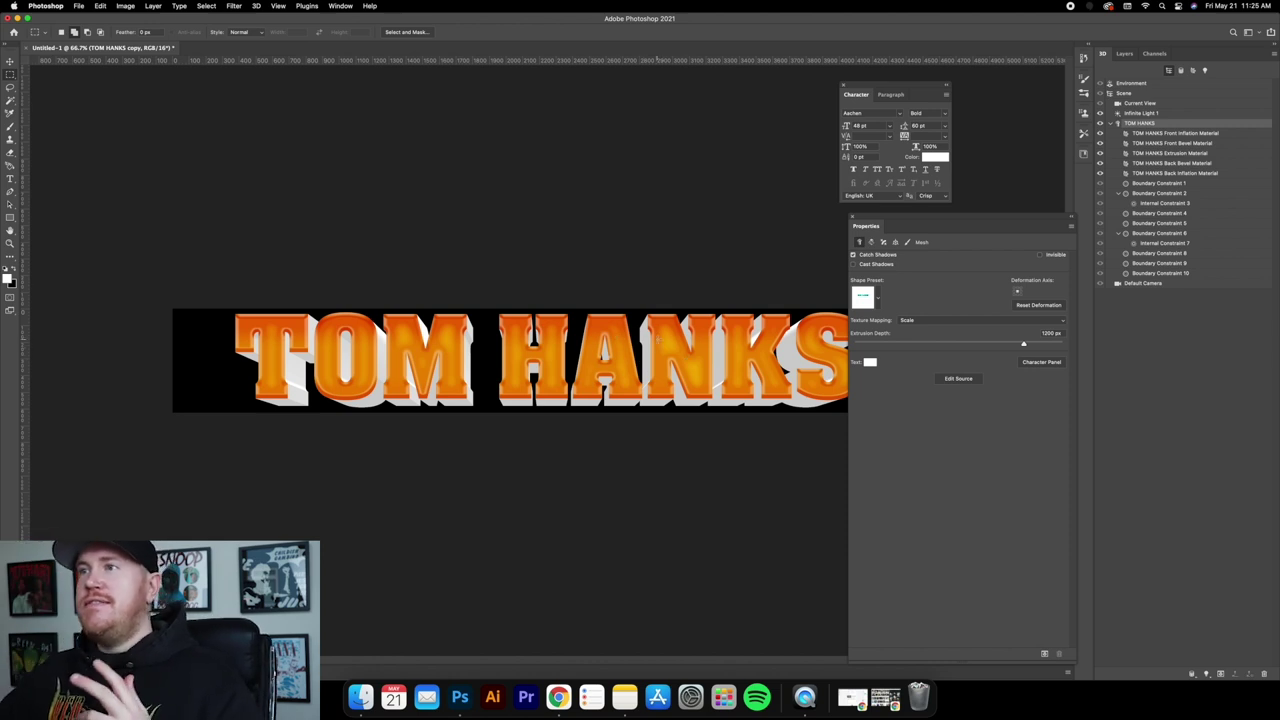
key("super+minus")
key("super+equal")
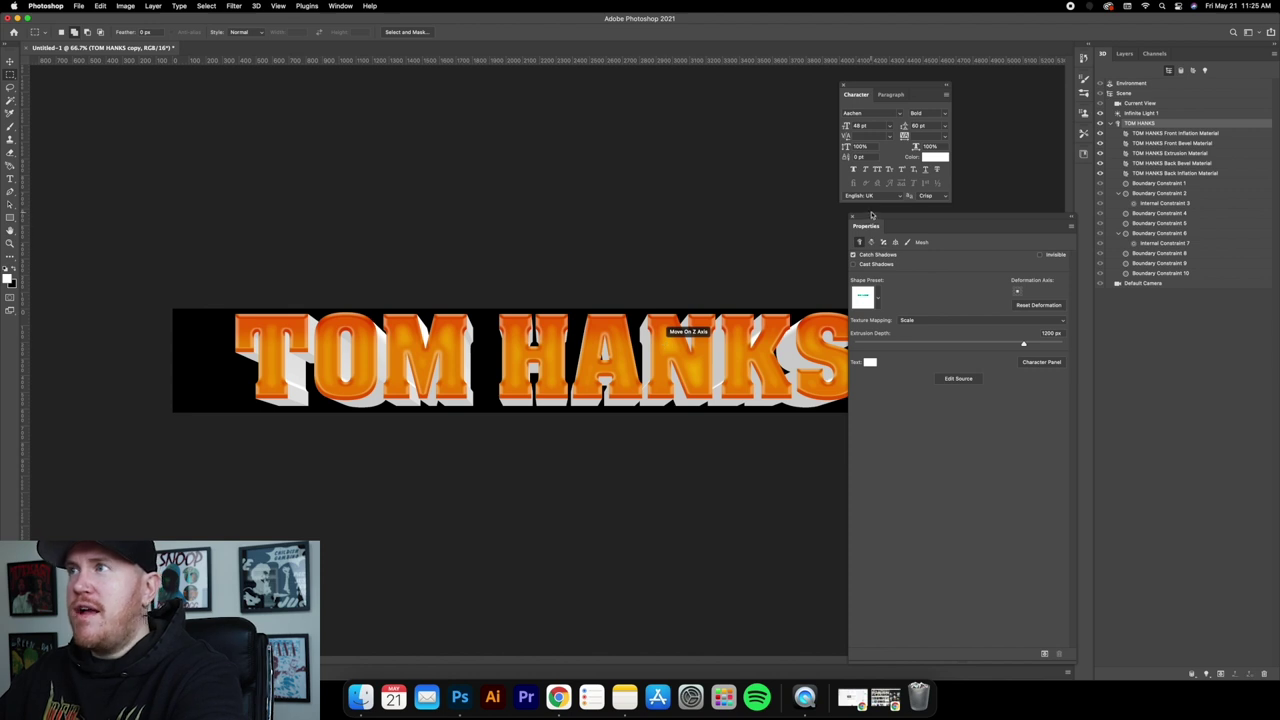
Move the Properties panel off the lettering and inspect the rendered 3D extrusion of the letters up close.
left_click_drag(882, 223, 934, 226)
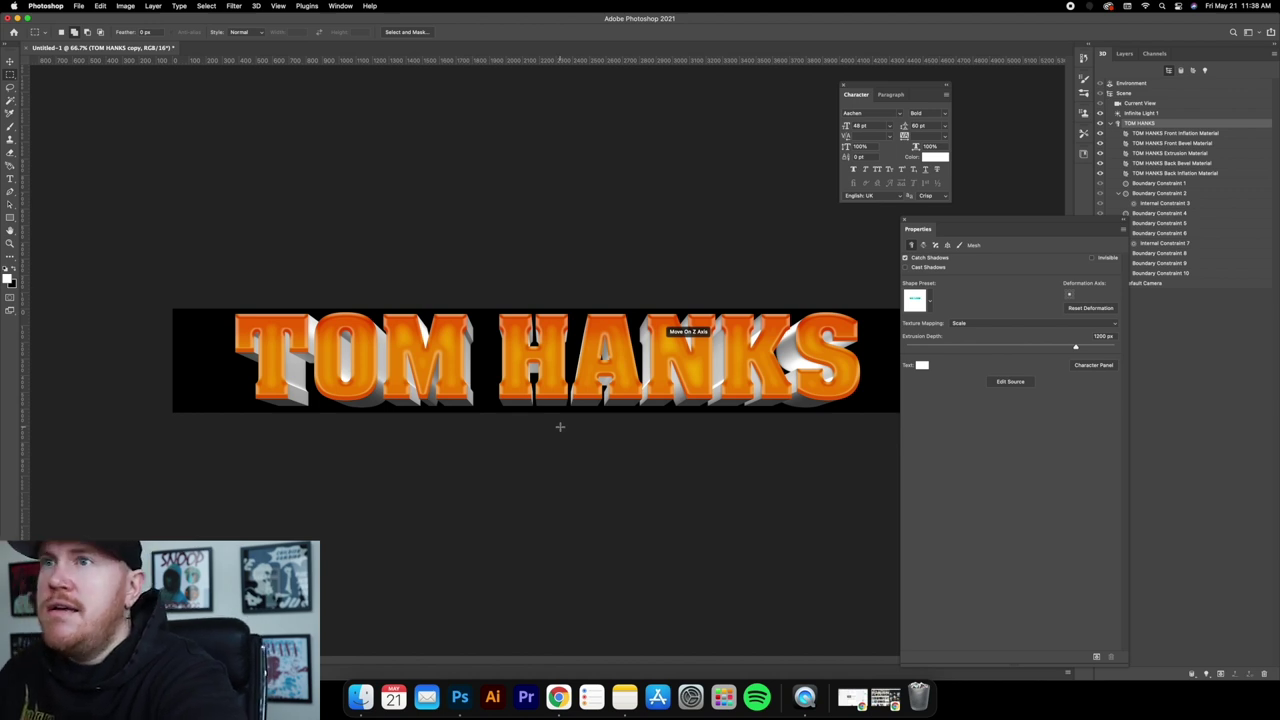
key("super+plus")
key("super+plus")
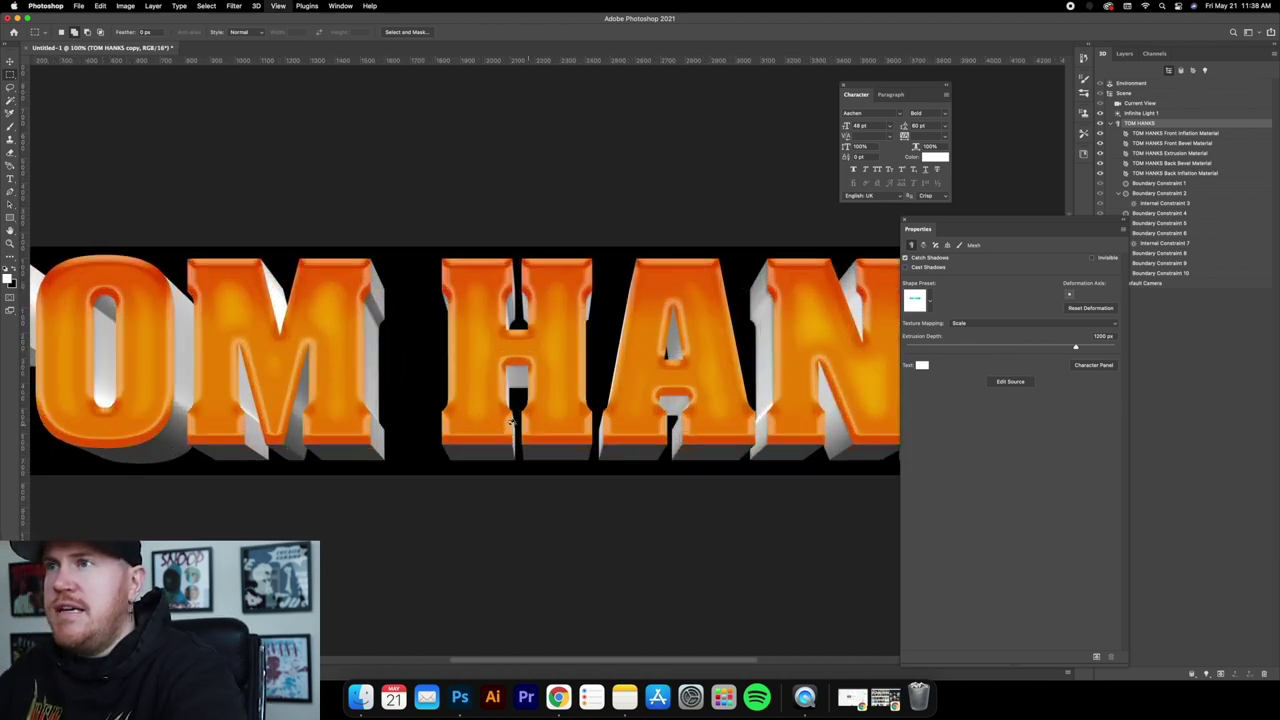
scroll(465, 360, "left", 5)
scroll(348, 289, "right", 10)
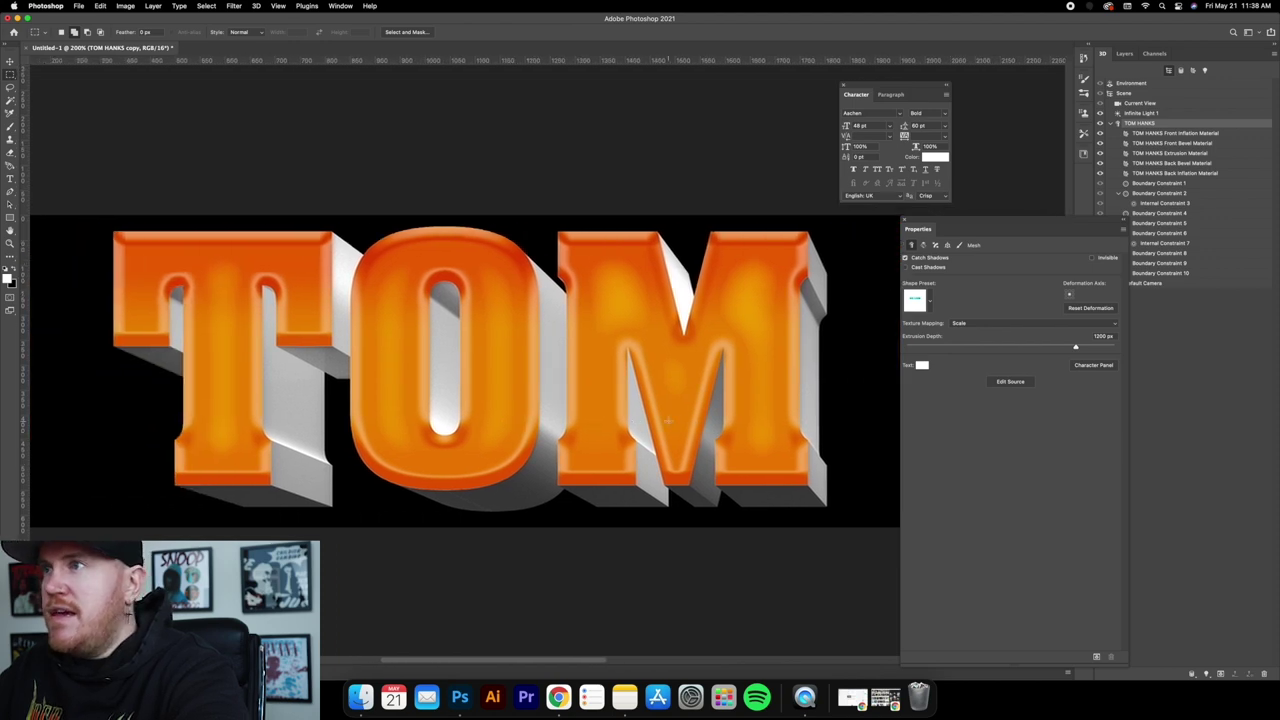
key("super+minus")
scroll(704, 362, "down", 4)
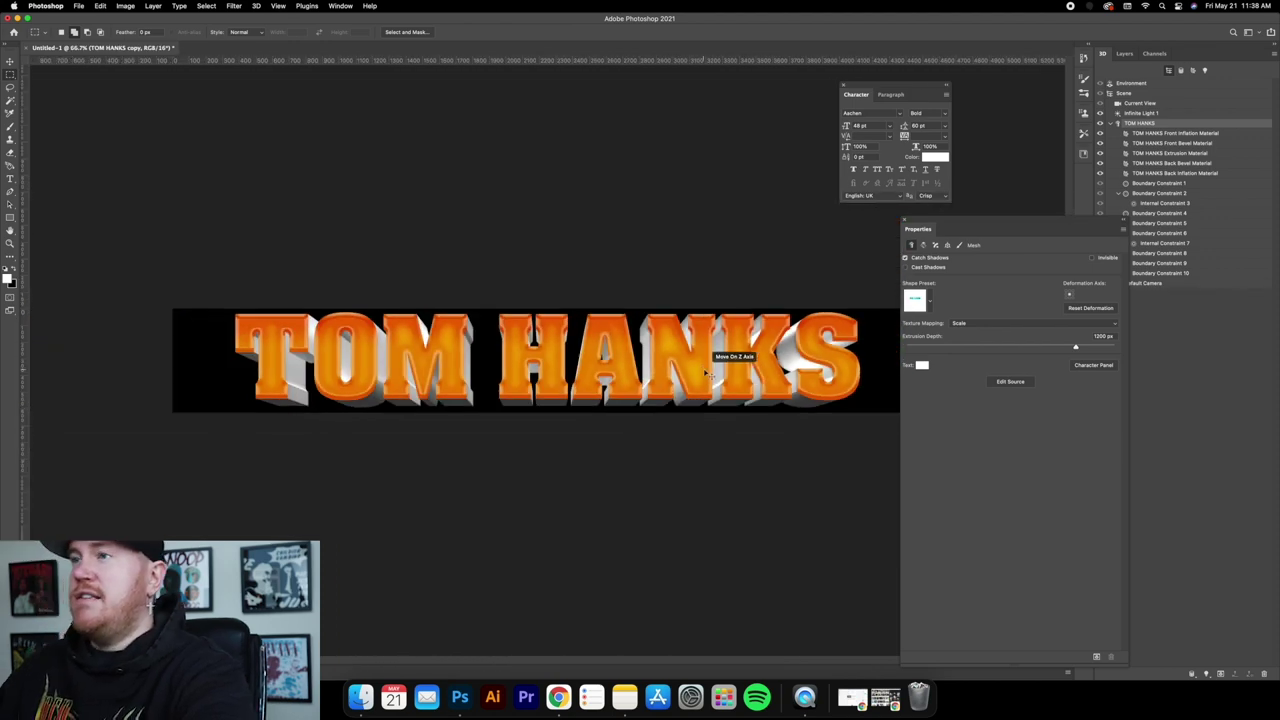
scroll(715, 362, "up", 5)
scroll(722, 356, "down", 2)
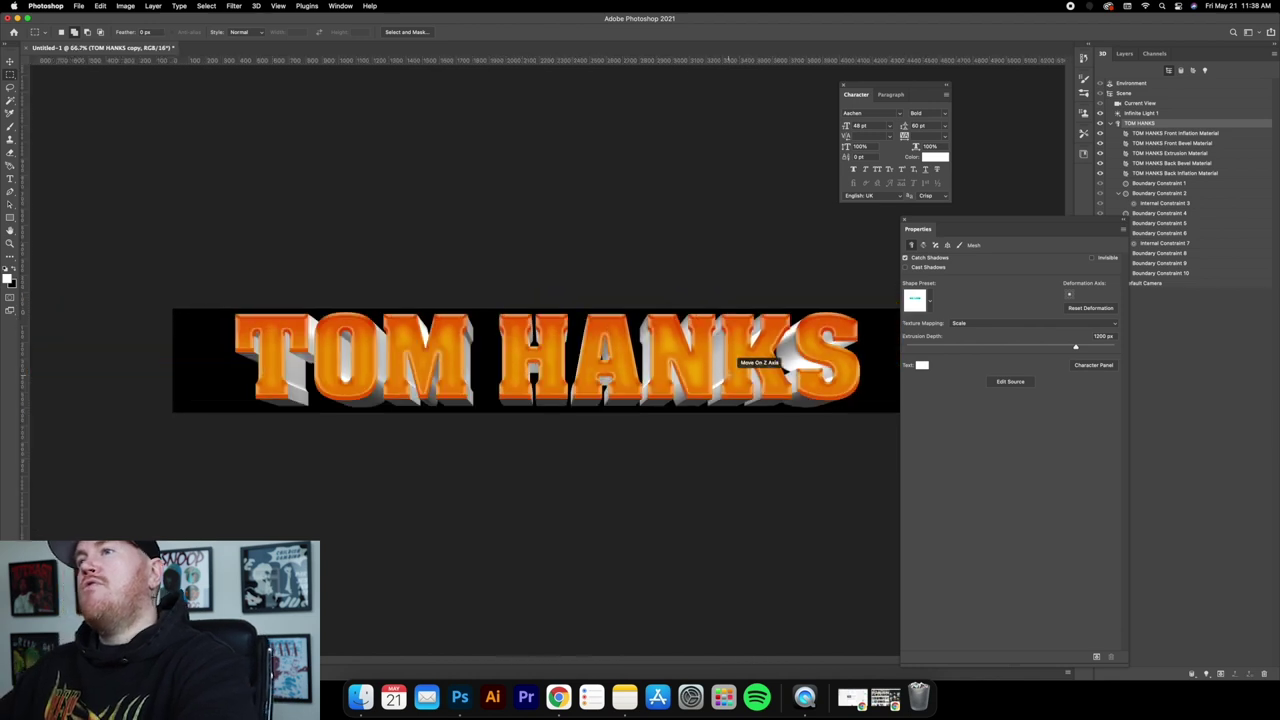
Rasterize the 3D TOM HANKS copy layer.
left_click(1125, 54)
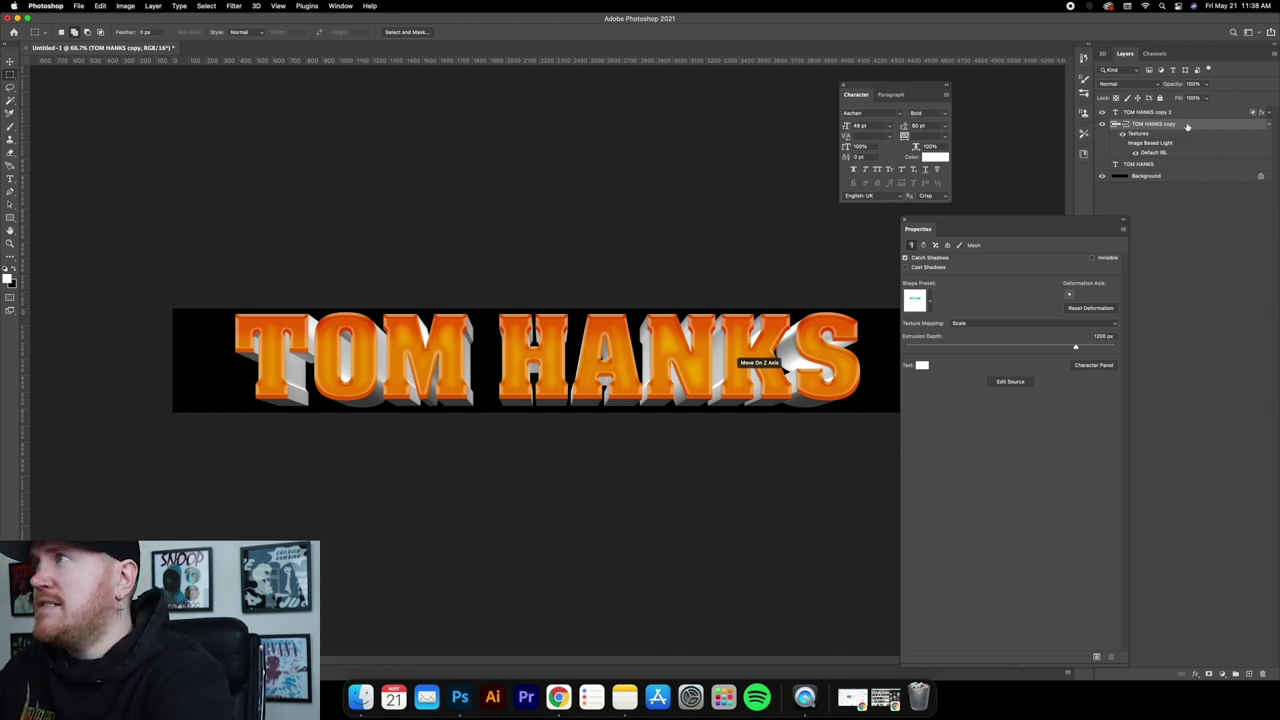
right_click(1187, 126)
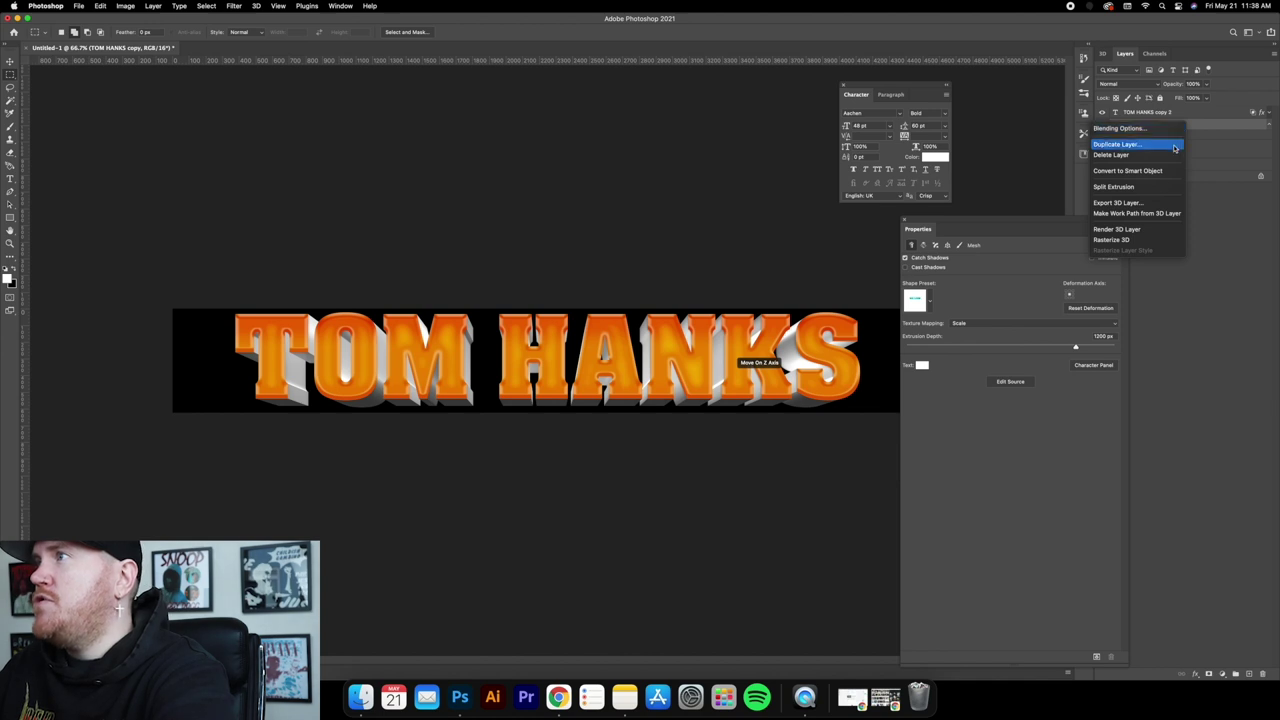
left_click(1124, 240)
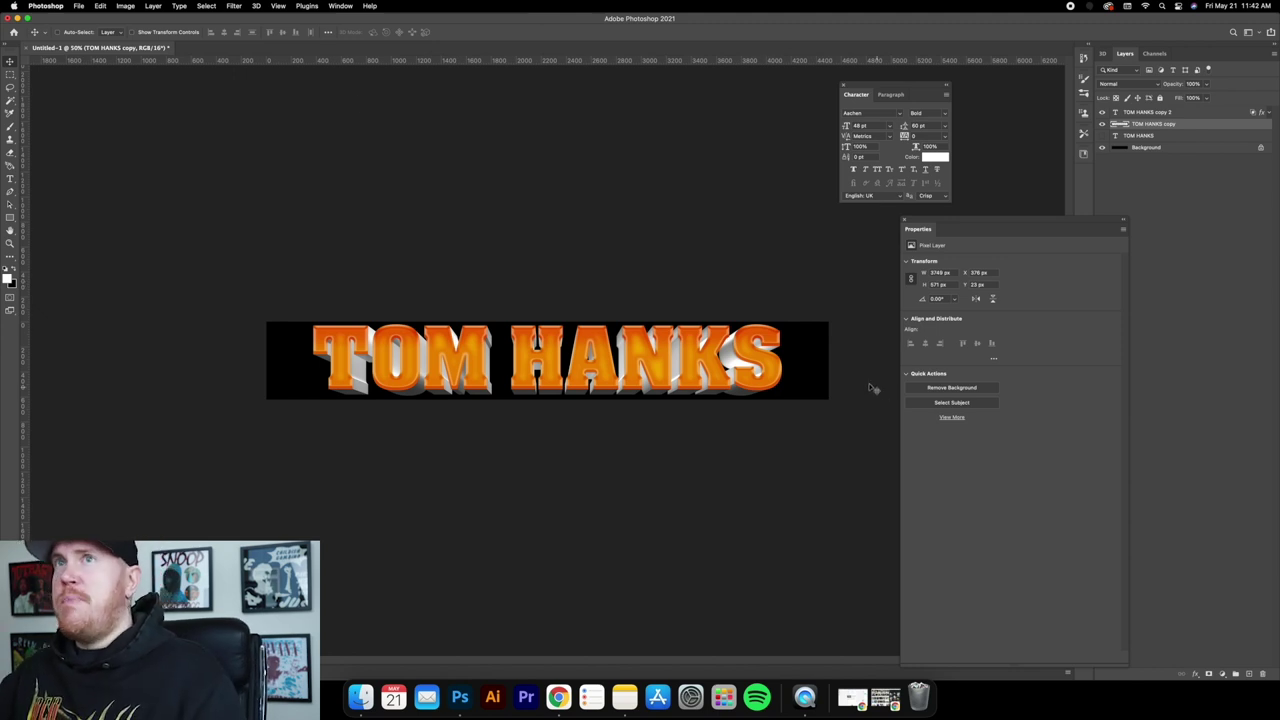
Extend the canvas height to 25 inches around the centred text, keeping the 15-inch width.
left_click(125, 6)
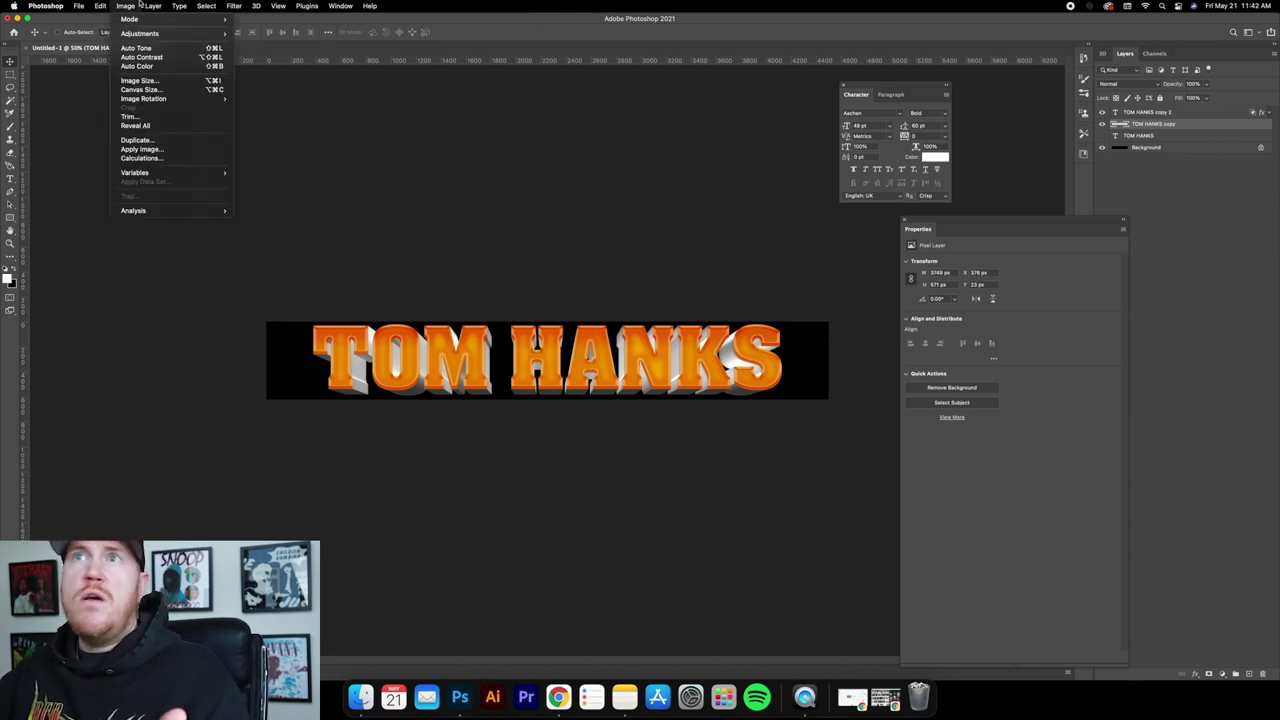
left_click(147, 90)
left_click(683, 326)
left_click(678, 338)
key("Tab")
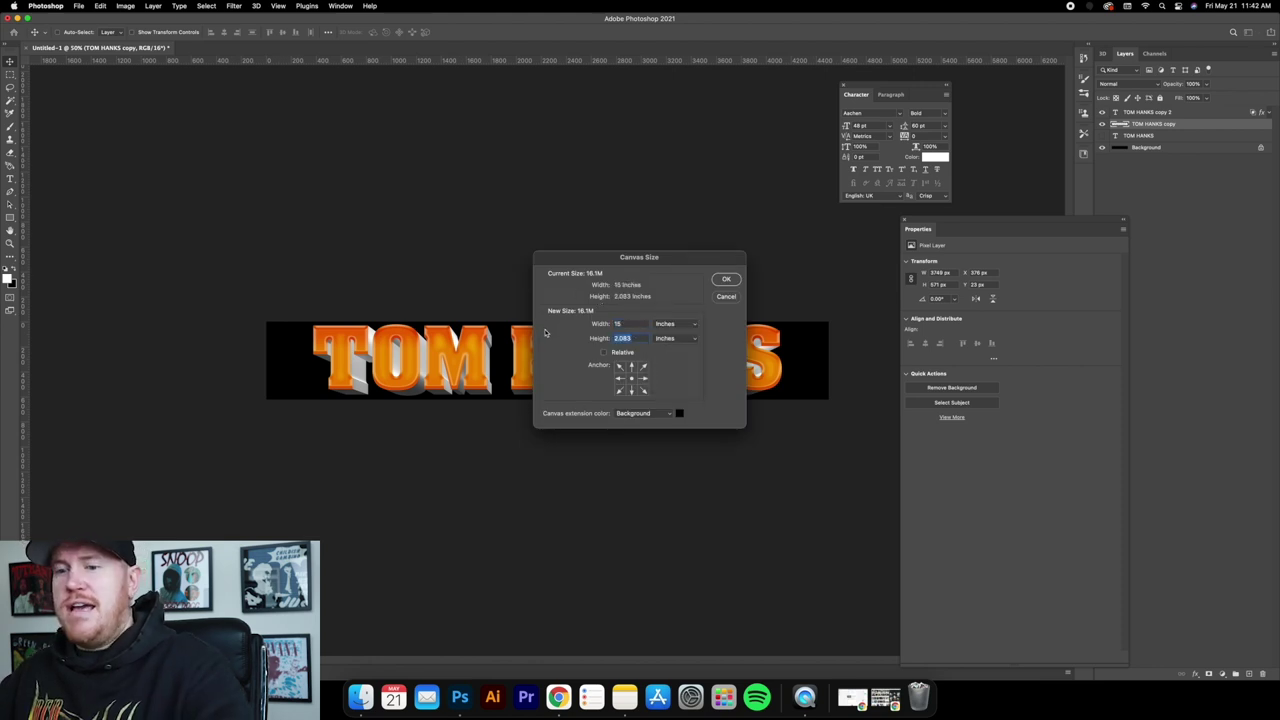
type("25")
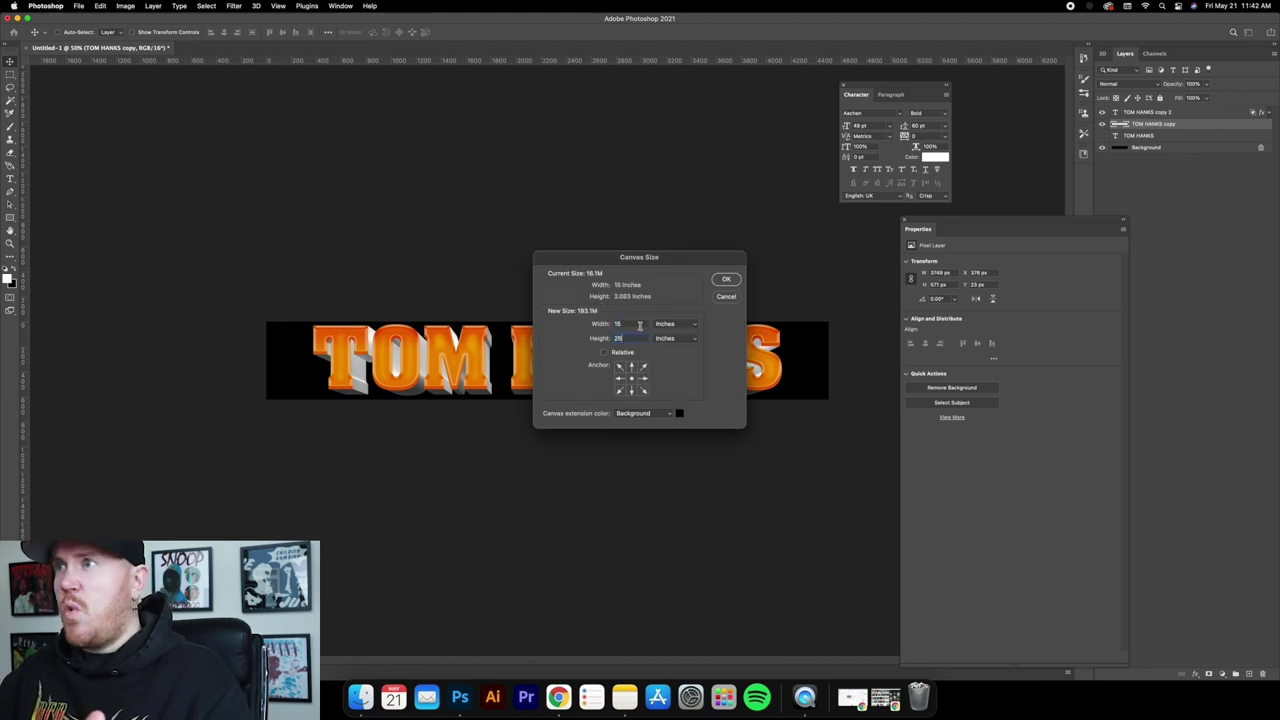
left_click(733, 284)
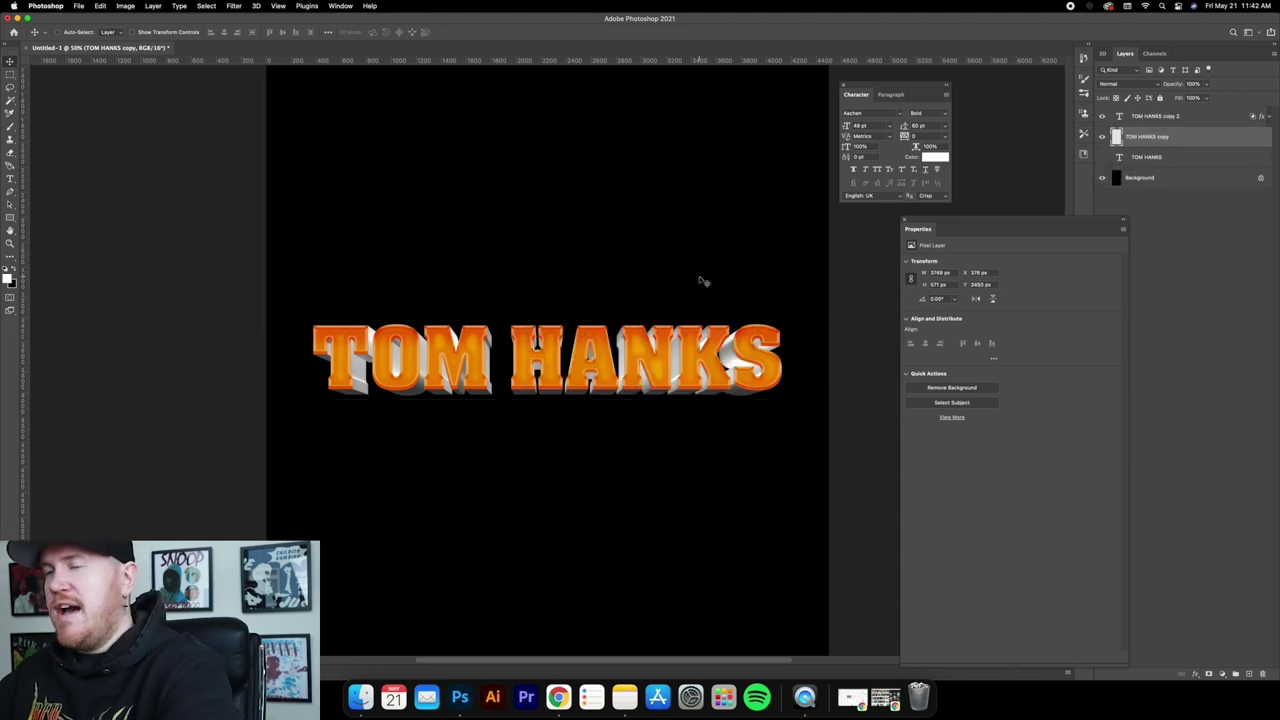
key("super+minus")
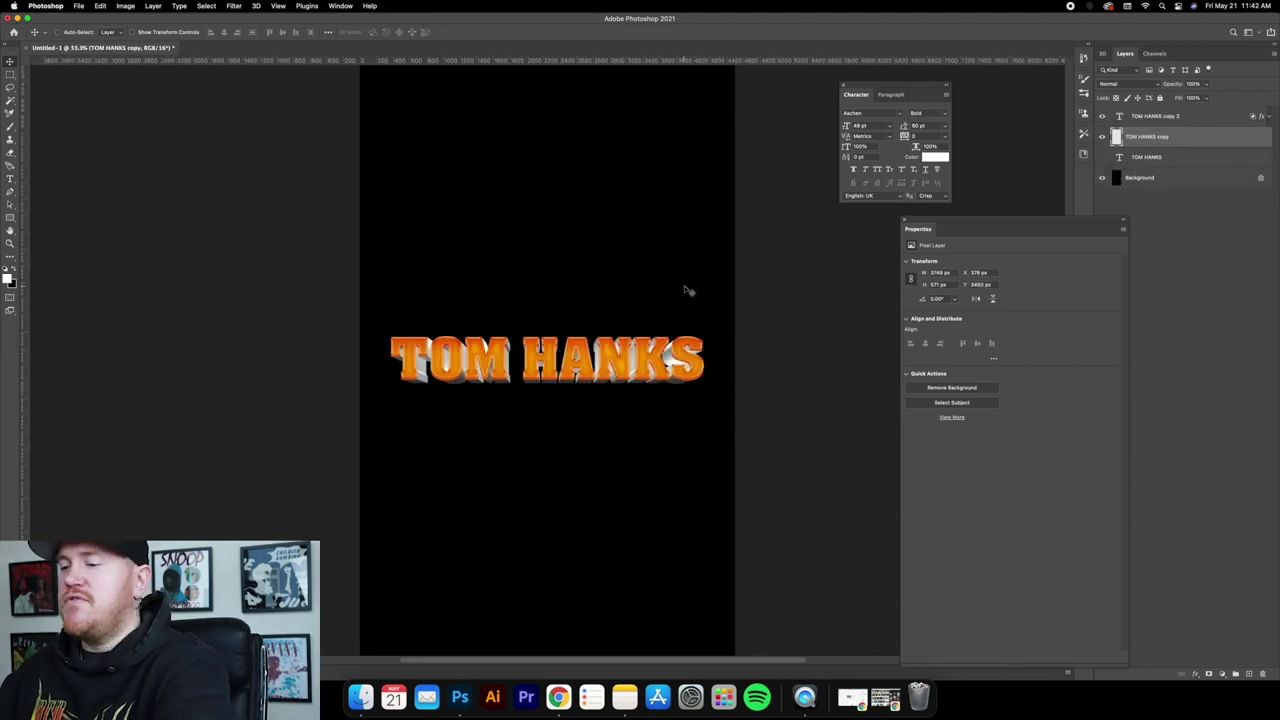
key("super+plus")
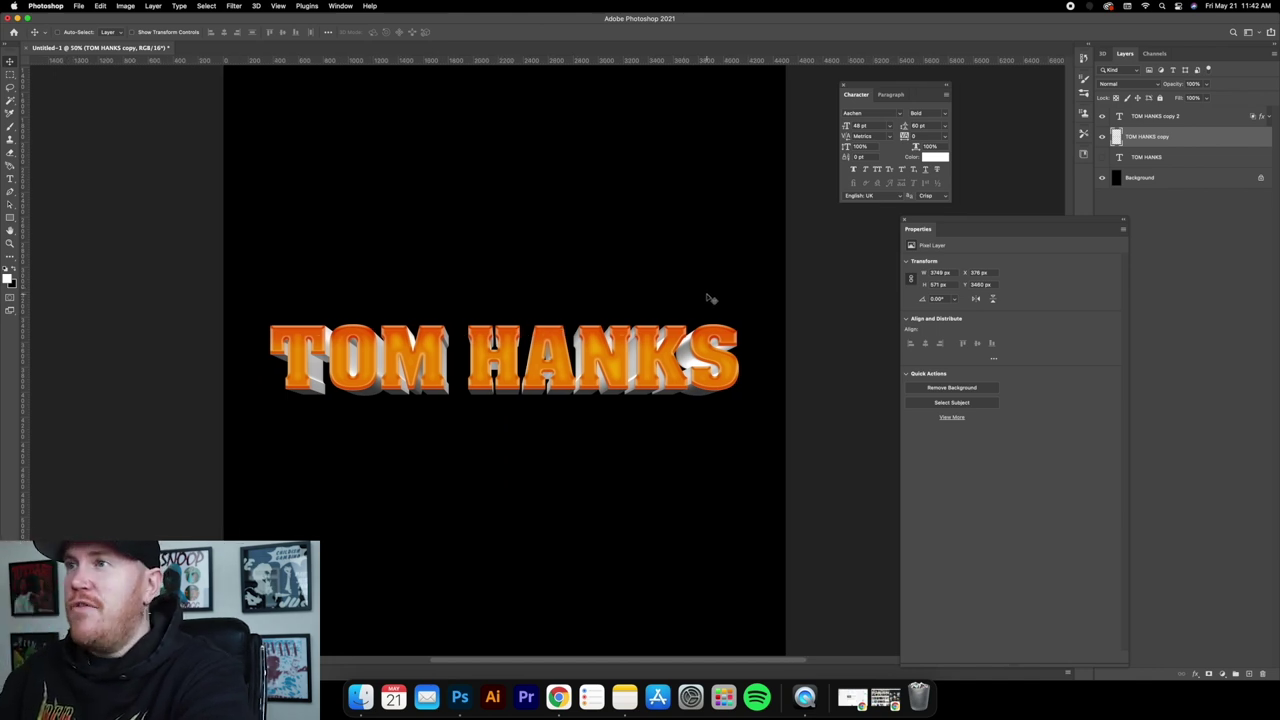
Convert the rasterized TOM HANKS copy extrusion layer to a smart object.
key("super+plus")
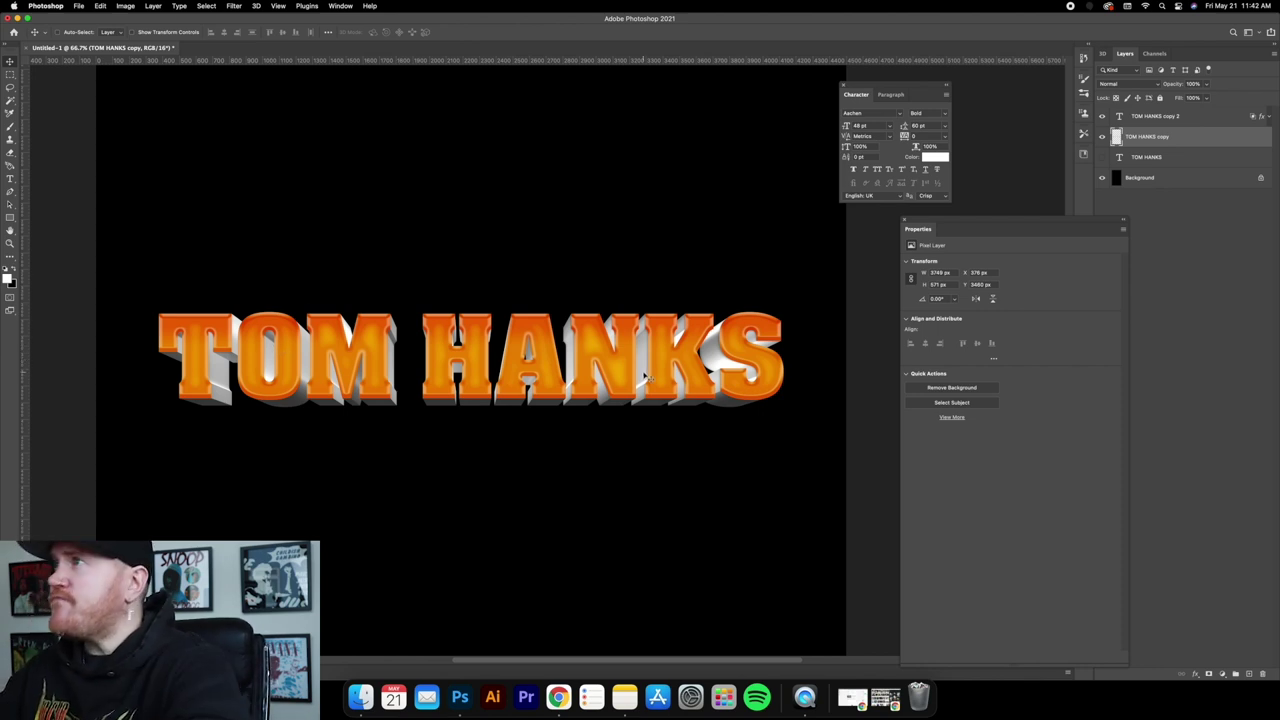
right_click(1185, 141)
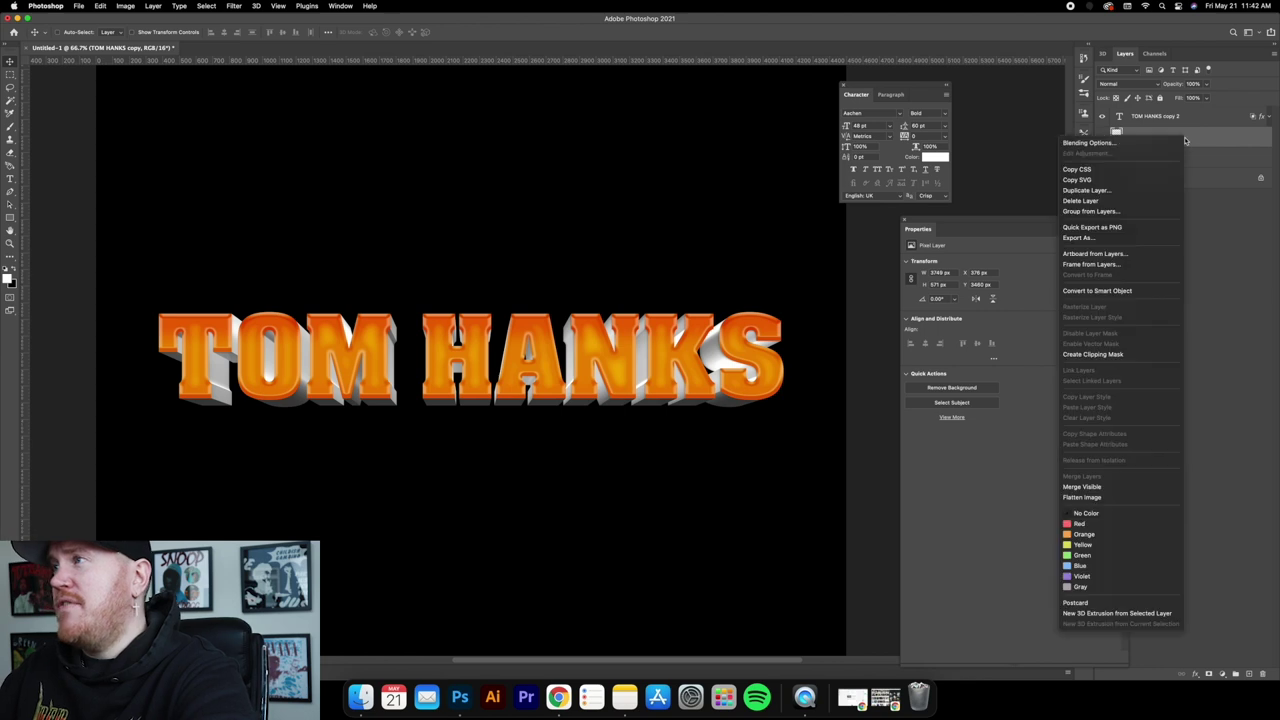
left_click(1112, 290)
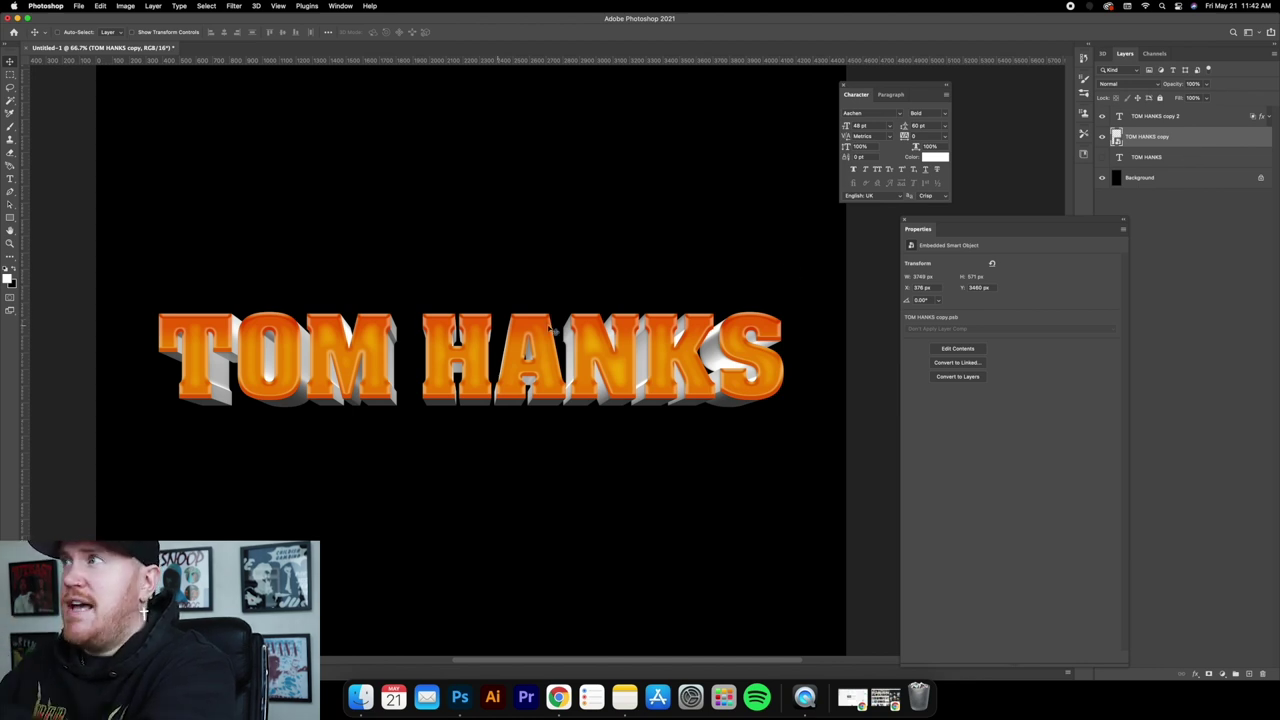
Add a Color Overlay effect in Multiply blend mode to the TOM HANKS copy extrusion layer.
double_click(1199, 143)
left_click_drag(968, 339, 971, 345)
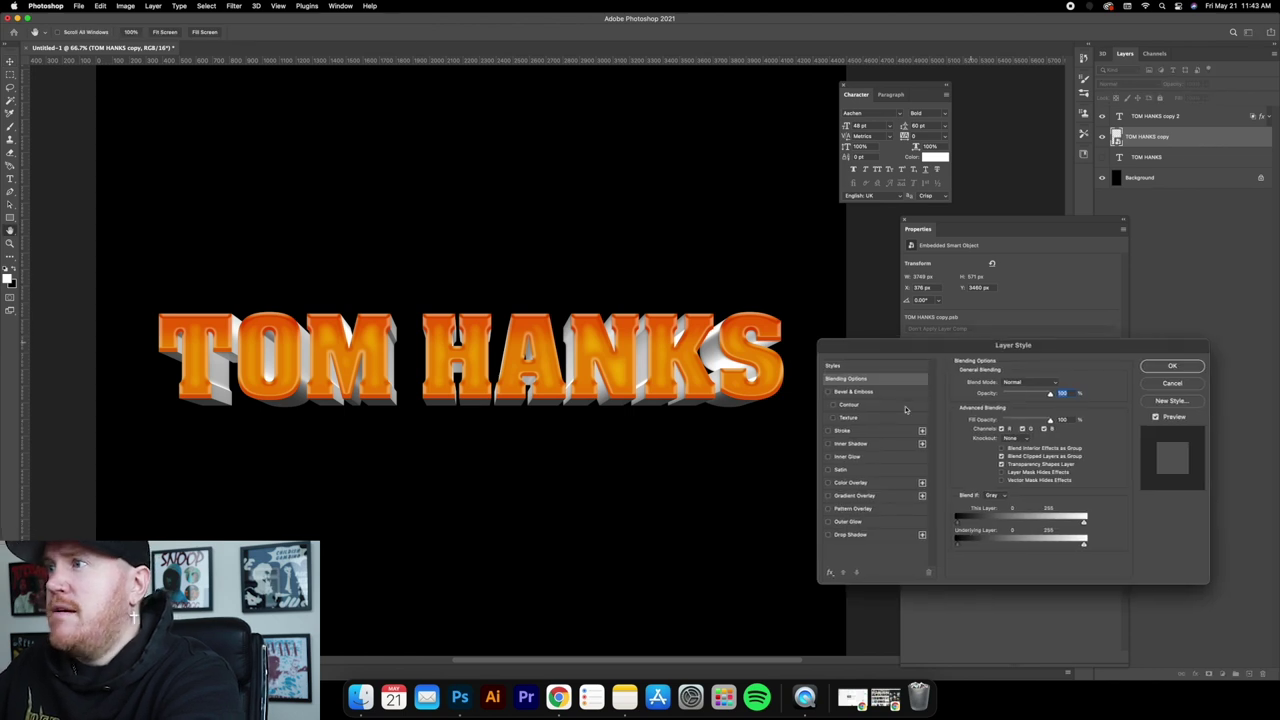
left_click(850, 483)
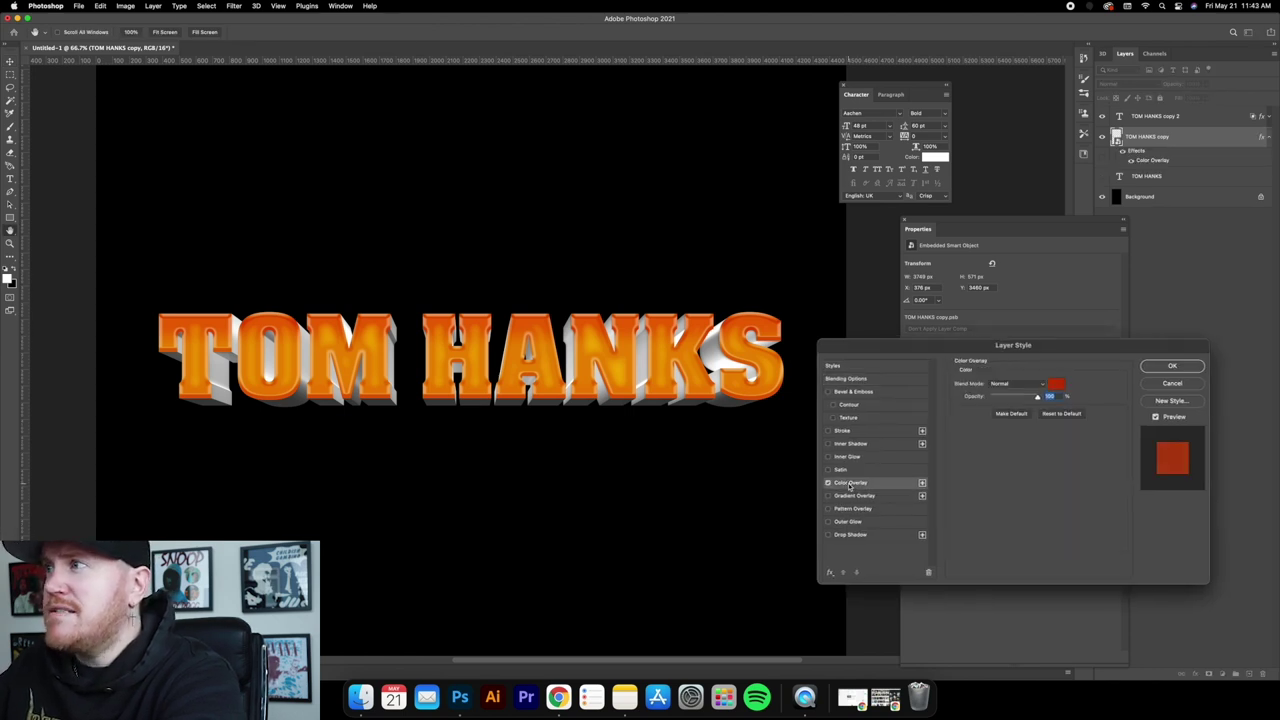
left_click(1021, 386)
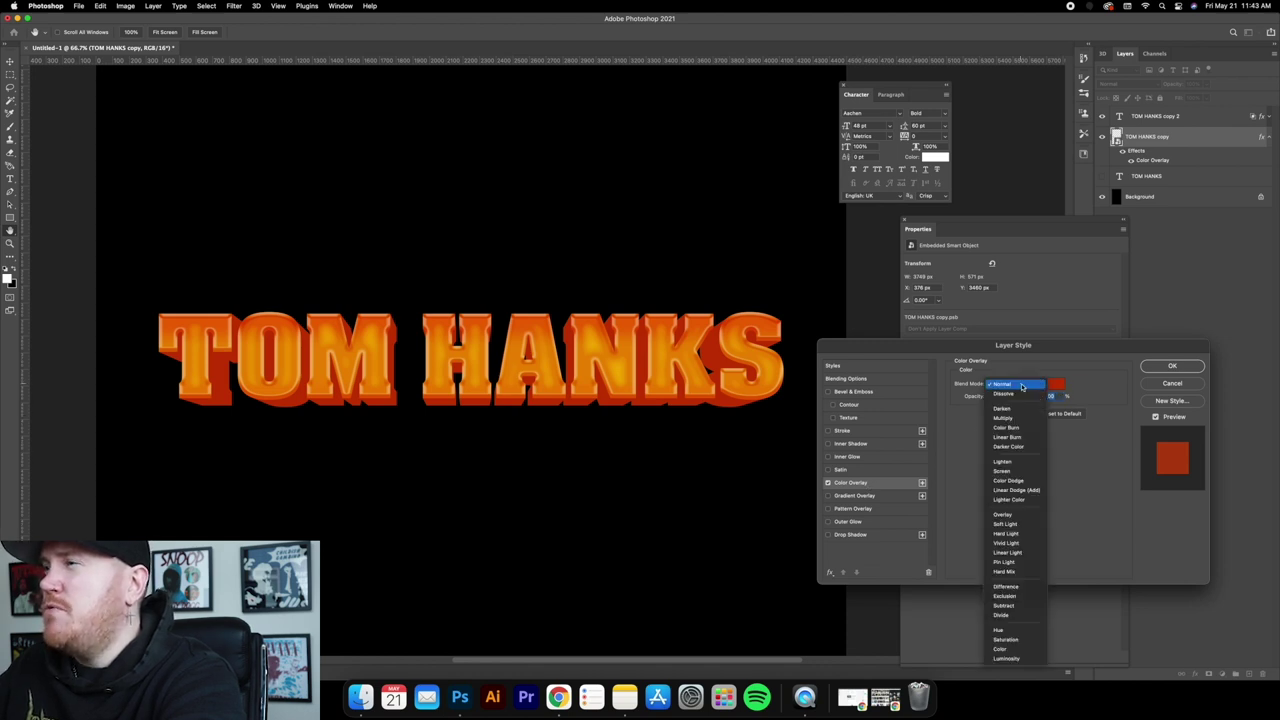
left_click(1015, 418)
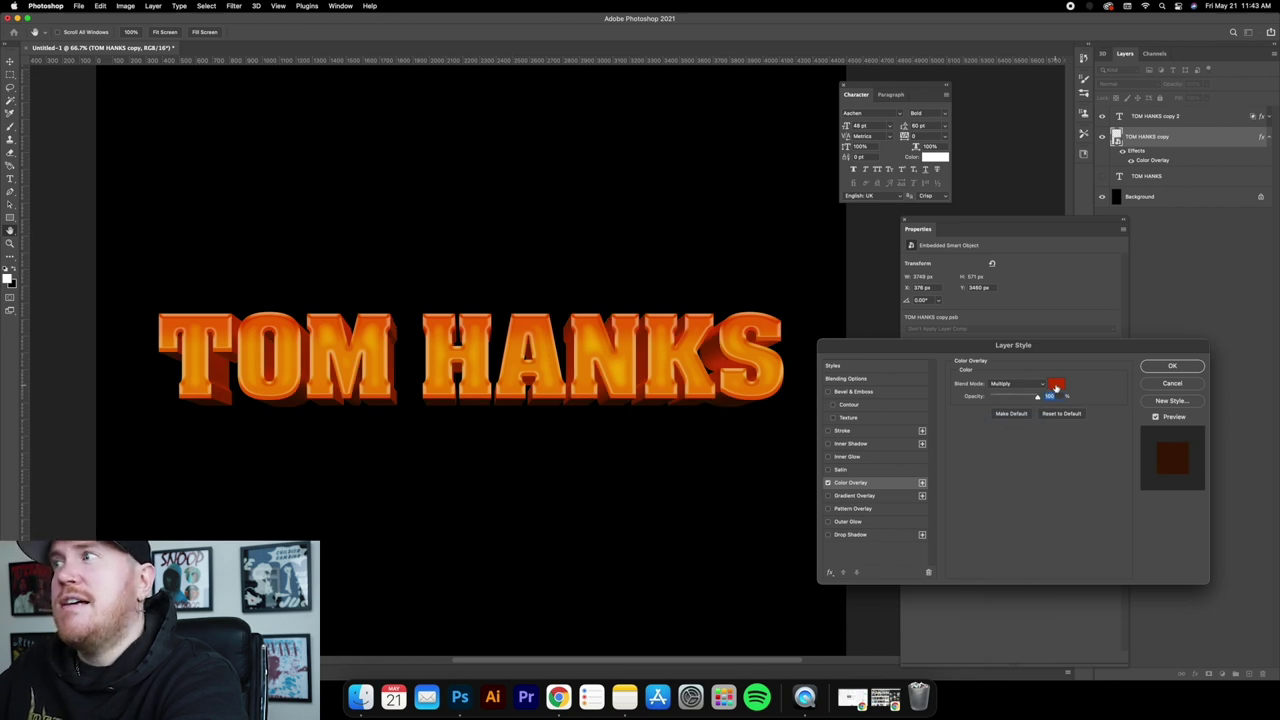
Sample orange #d86d20 from the letter faces as the overlay colour and apply the layer style.
left_click(1056, 387)
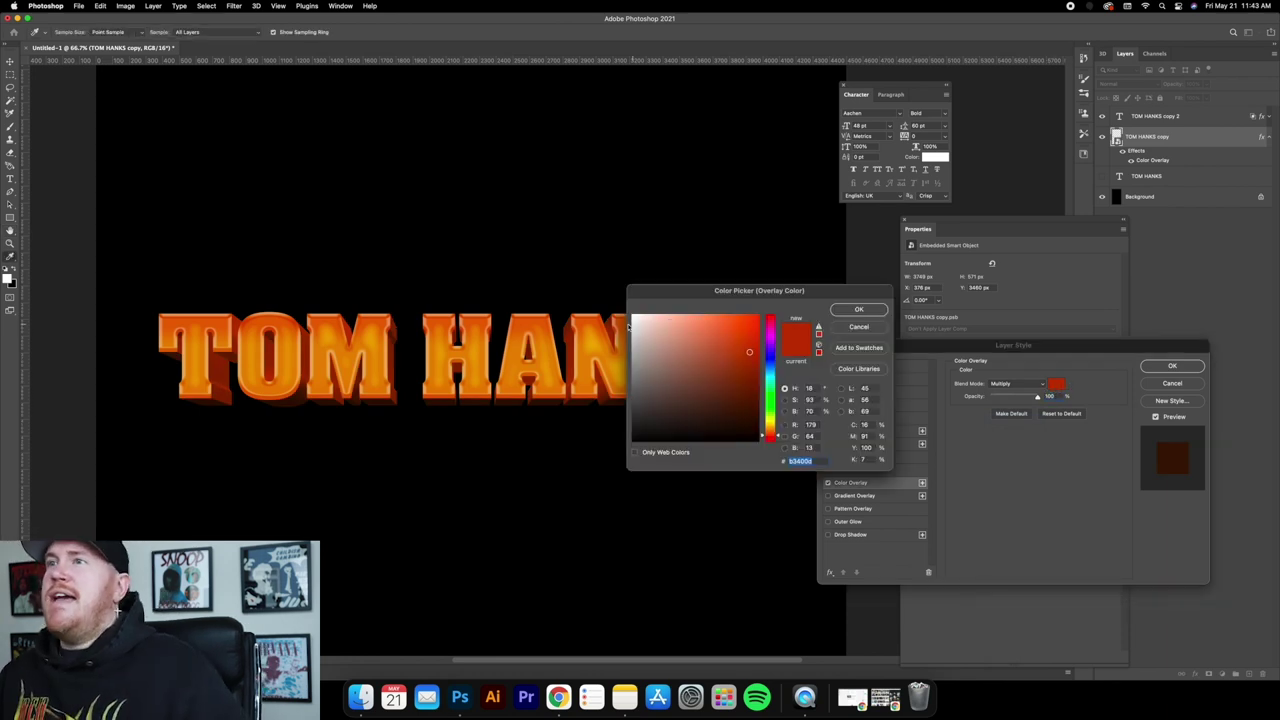
left_click(516, 322)
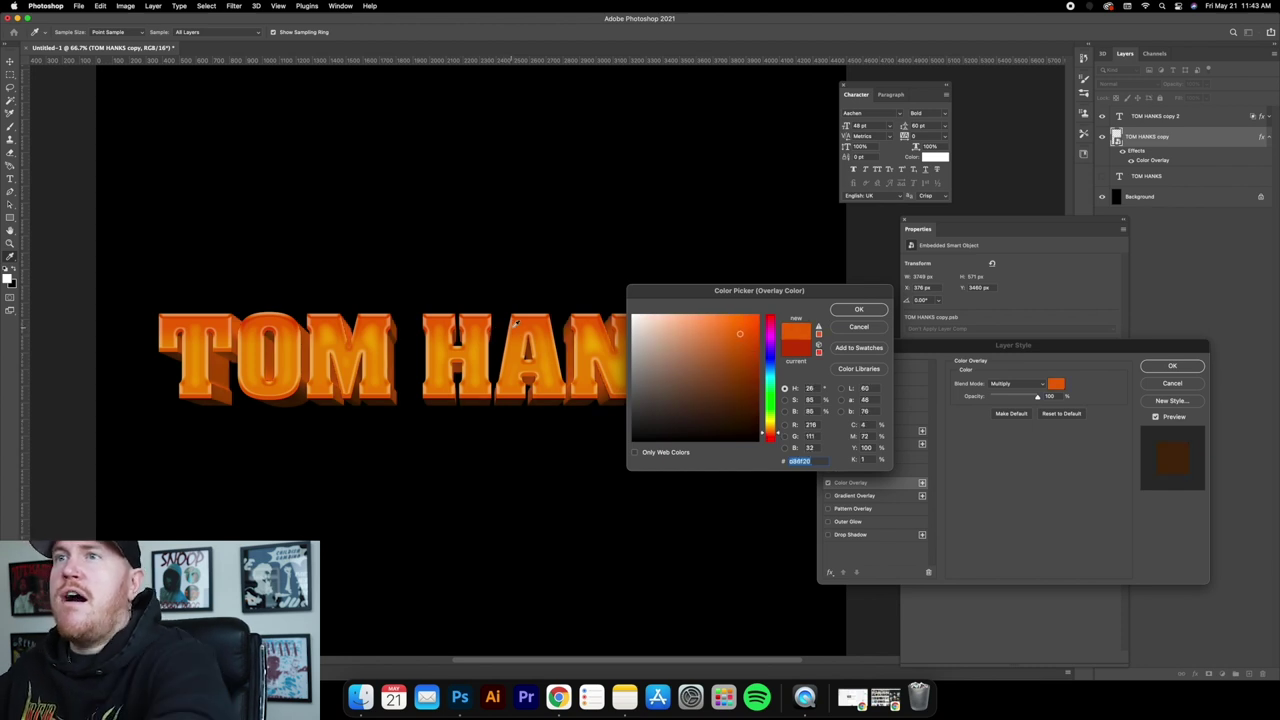
left_click(543, 326)
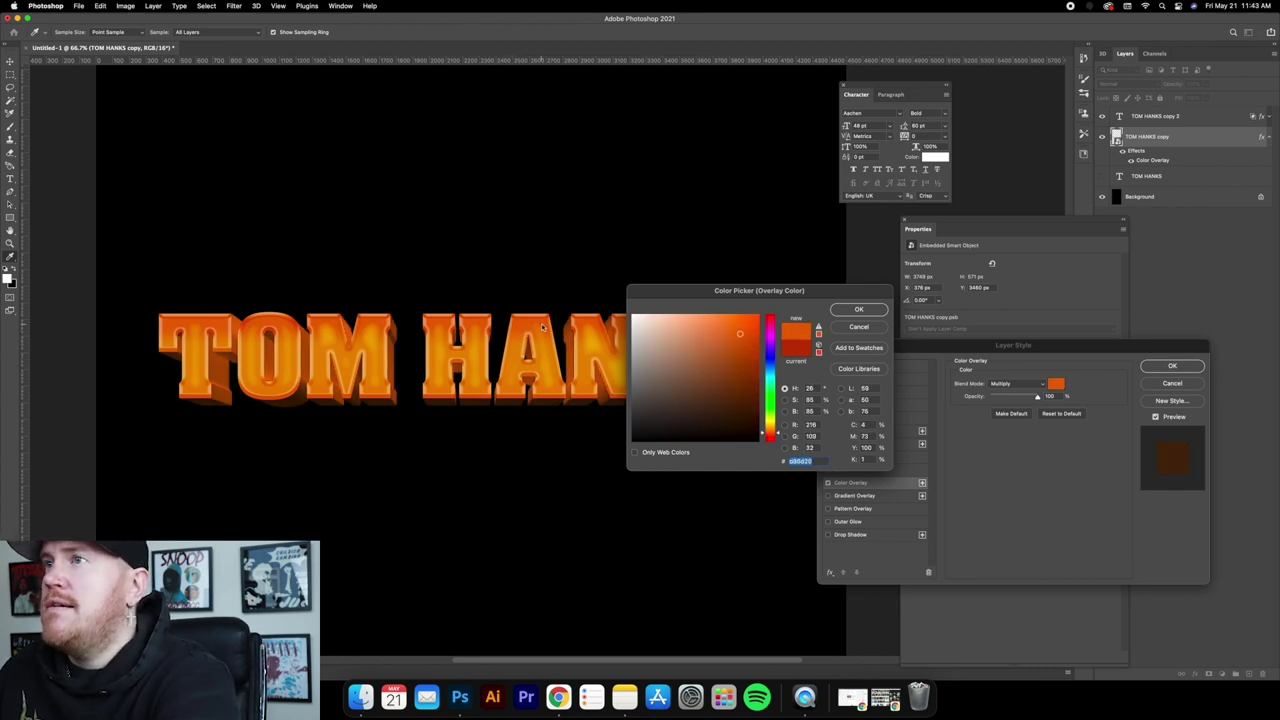
left_click(547, 334)
left_click(518, 326)
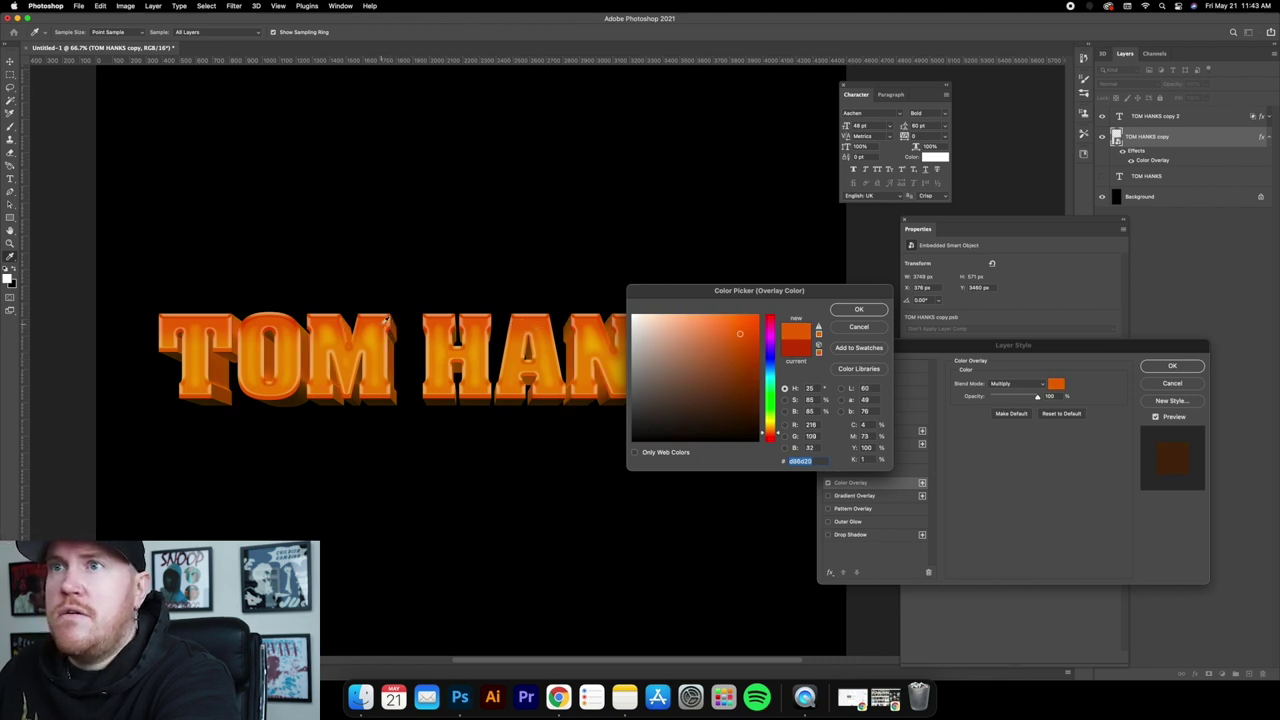
left_click(489, 318)
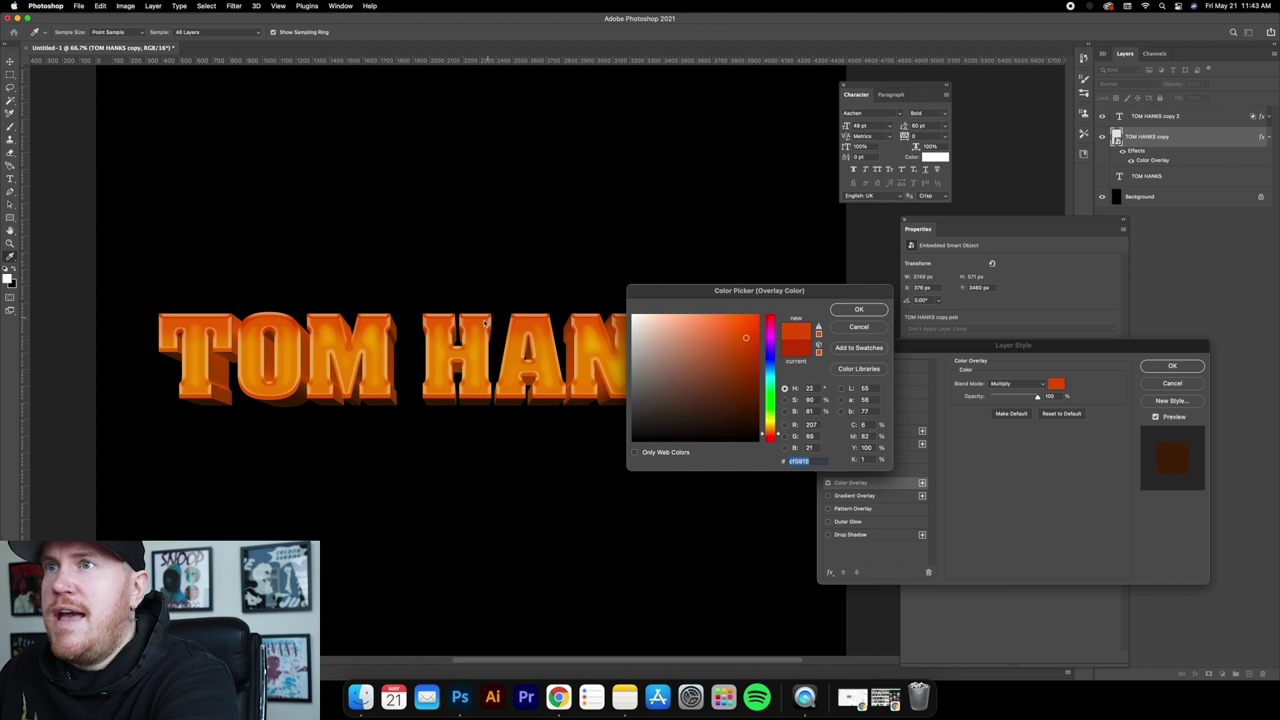
left_click(487, 320)
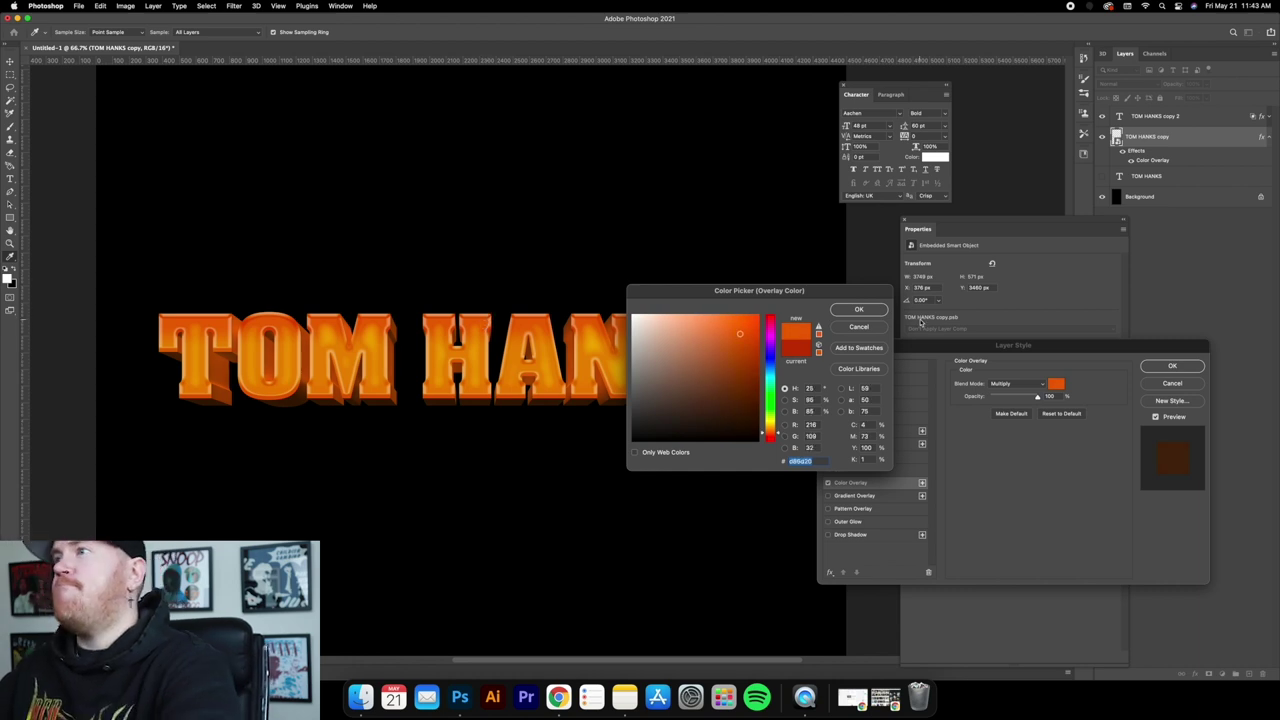
left_click(858, 309)
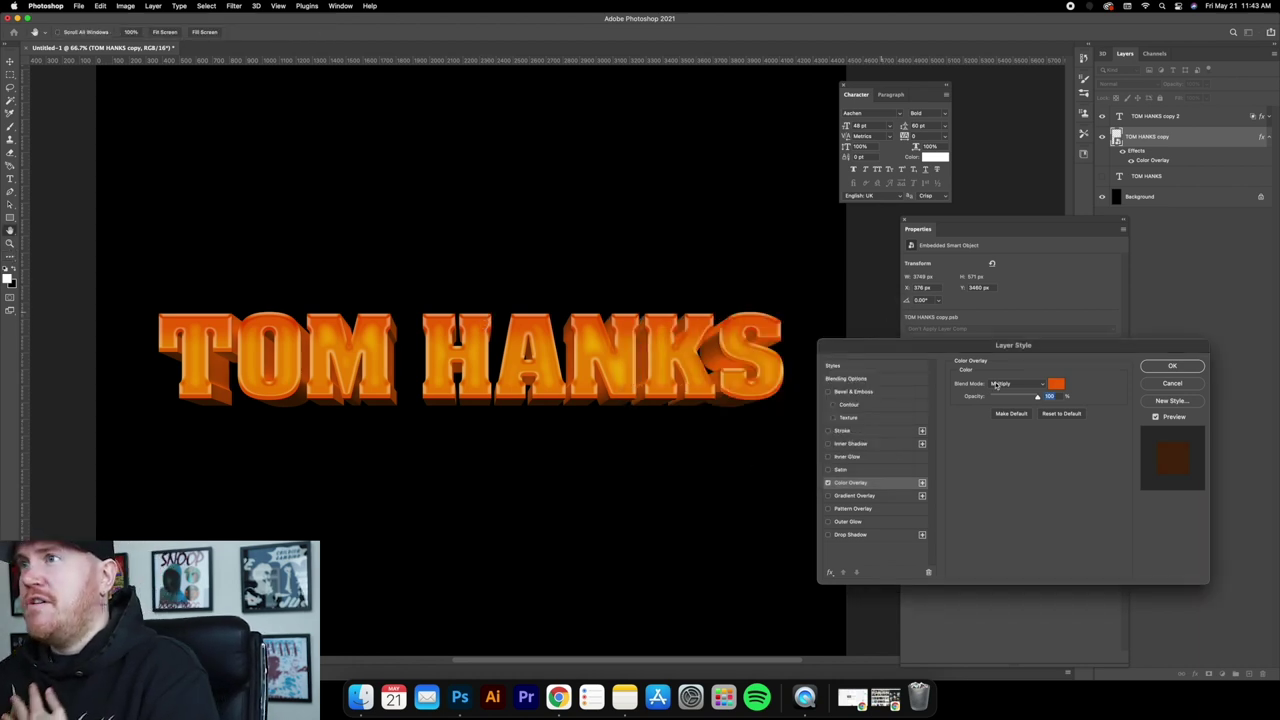
left_click(1172, 366)
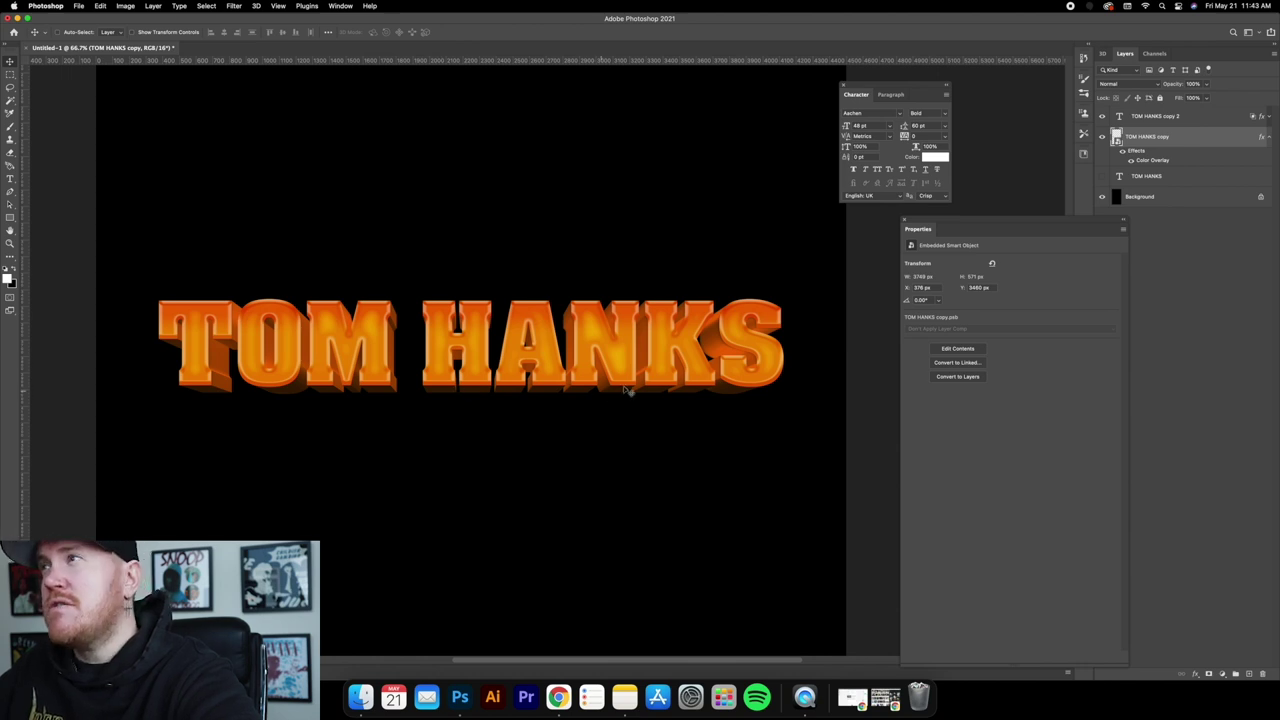
Apply a legacy Brightness/Contrast adjustment to the extrusion with brightness about 35 and contrast 14.
left_click(128, 6)
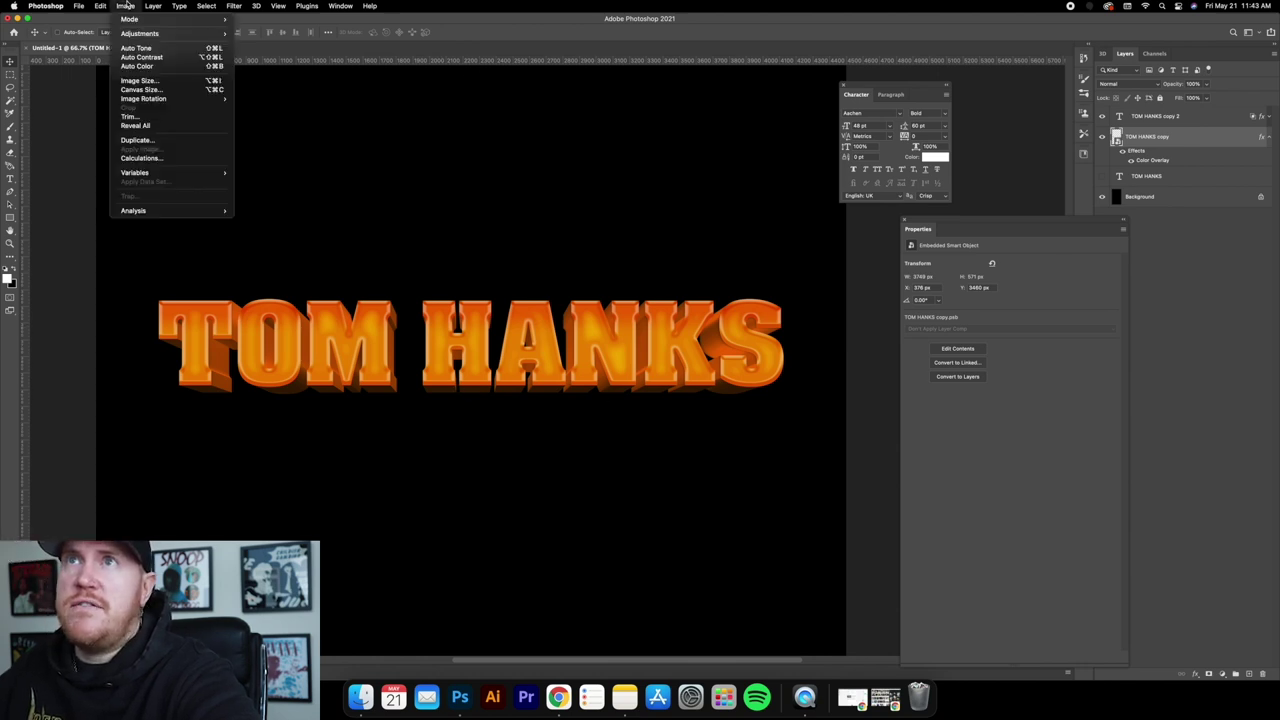
mouse_move(136, 34)
key("Return")
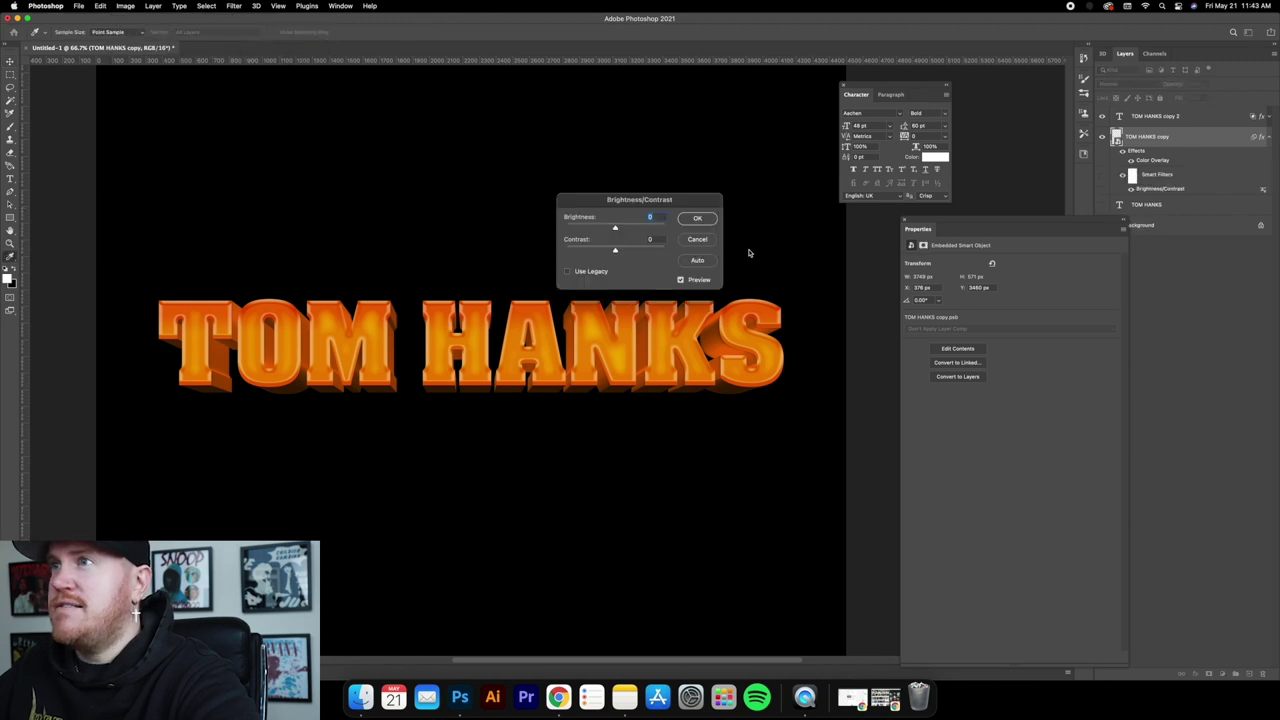
mouse_move(615, 228)
left_mouse_down()
mouse_move(622, 254)
mouse_move(634, 230)
left_mouse_up()
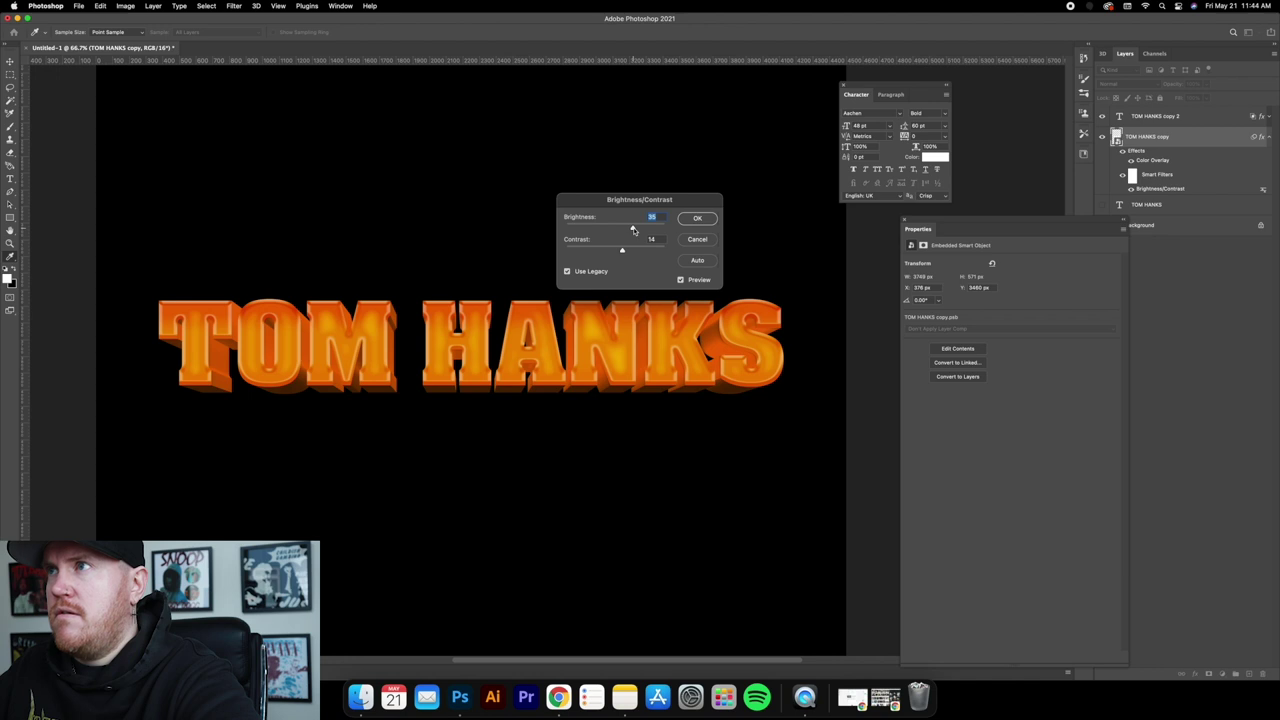
left_click(710, 219)
Change the extrusion's Color Overlay to a darker burnt orange, #b84f15, based on a colour sampled from the lettering.
double_click(1200, 150)
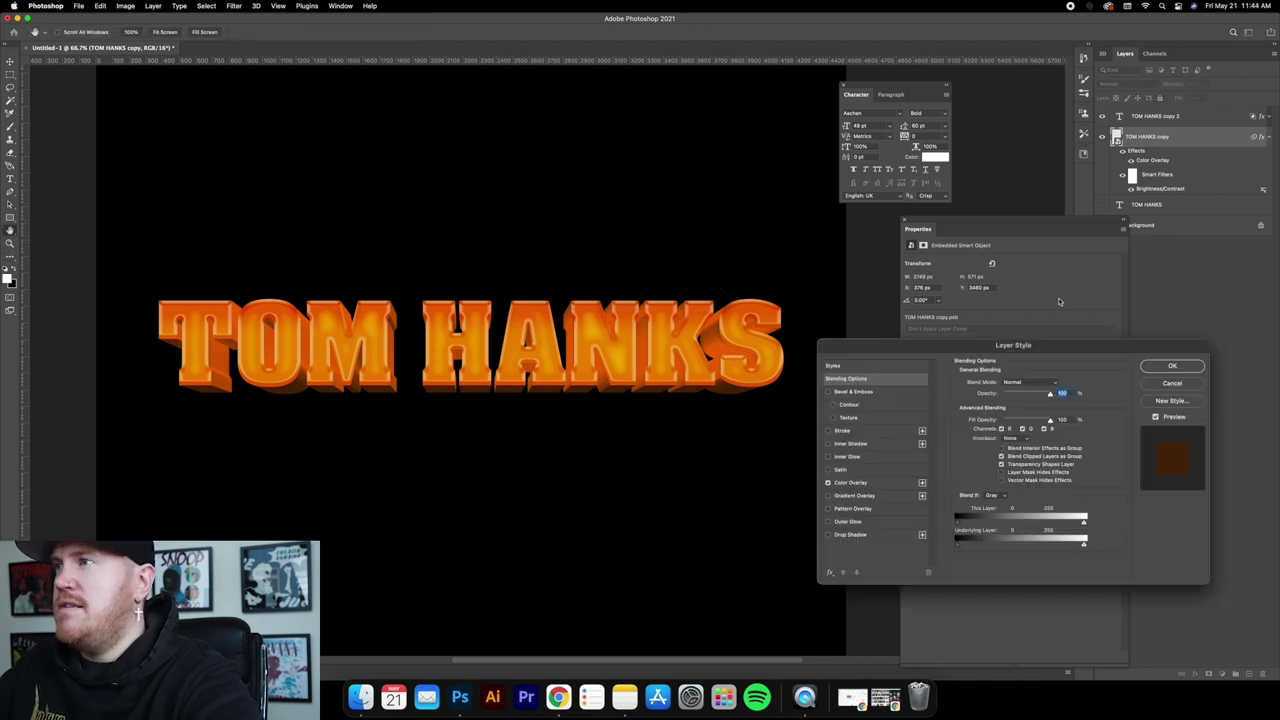
left_click(851, 482)
left_click(1056, 384)
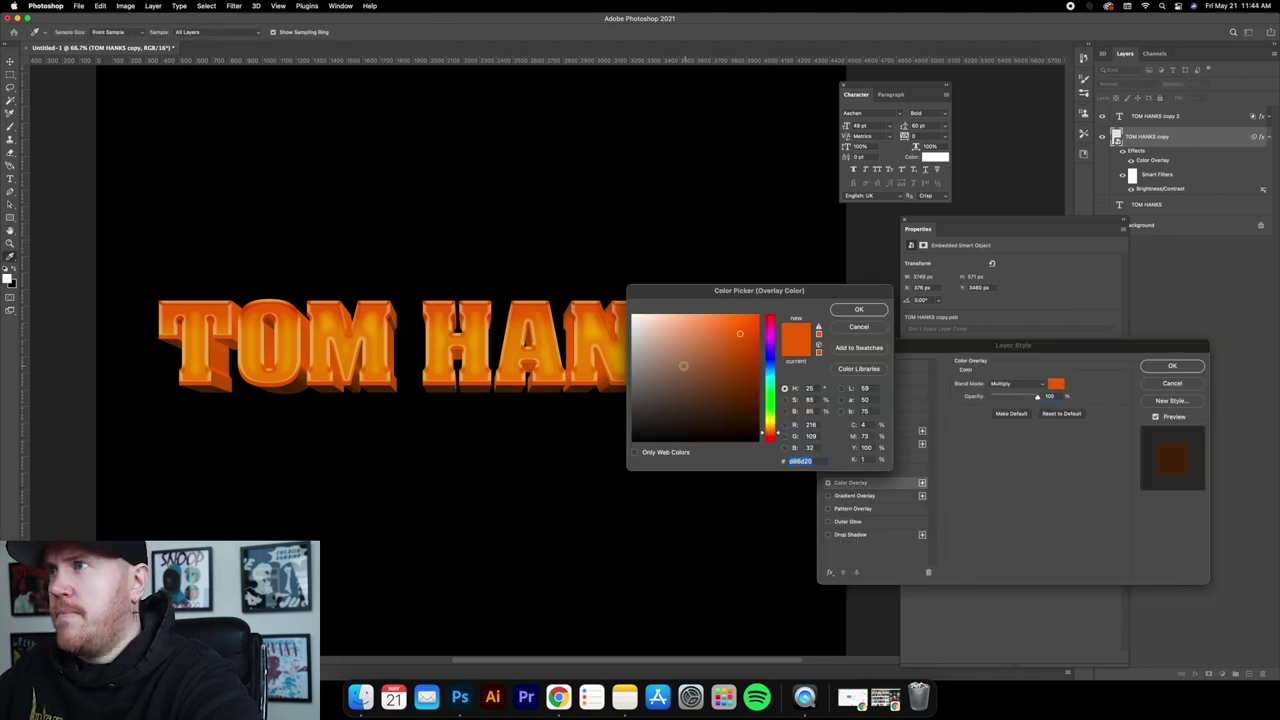
left_click(515, 305)
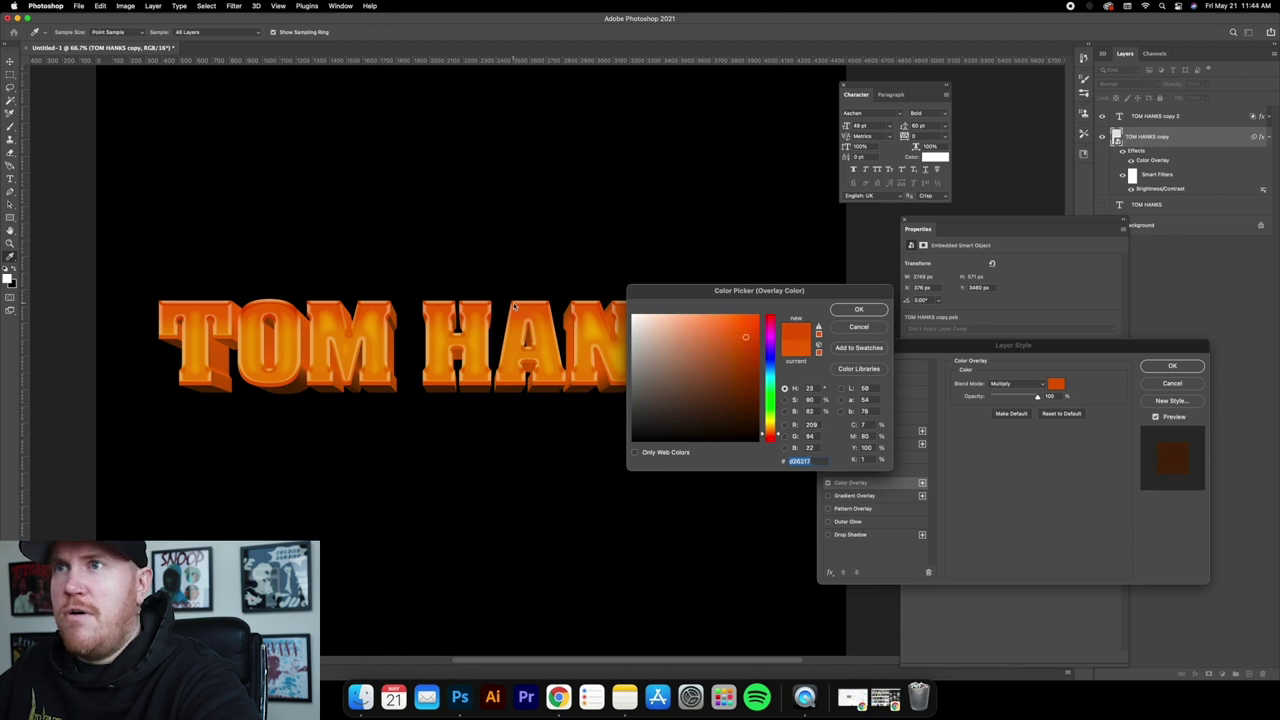
left_click_drag(746, 338, 747, 345)
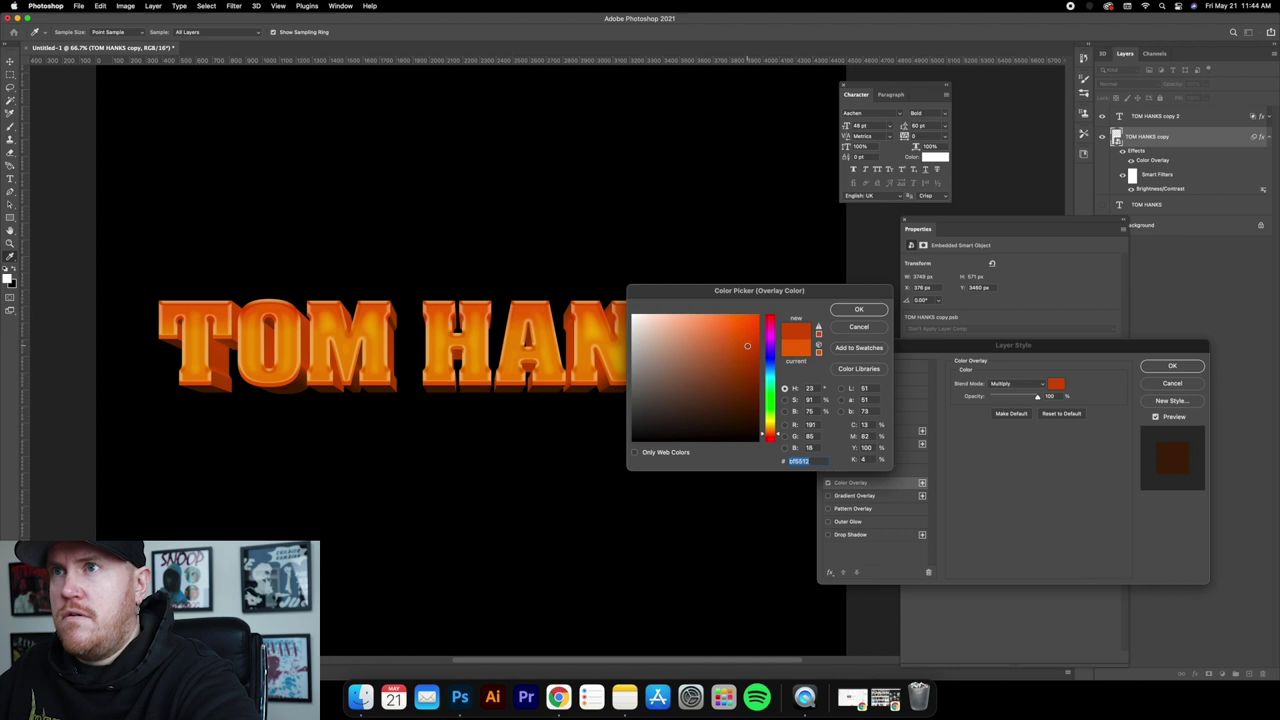
left_click(778, 437)
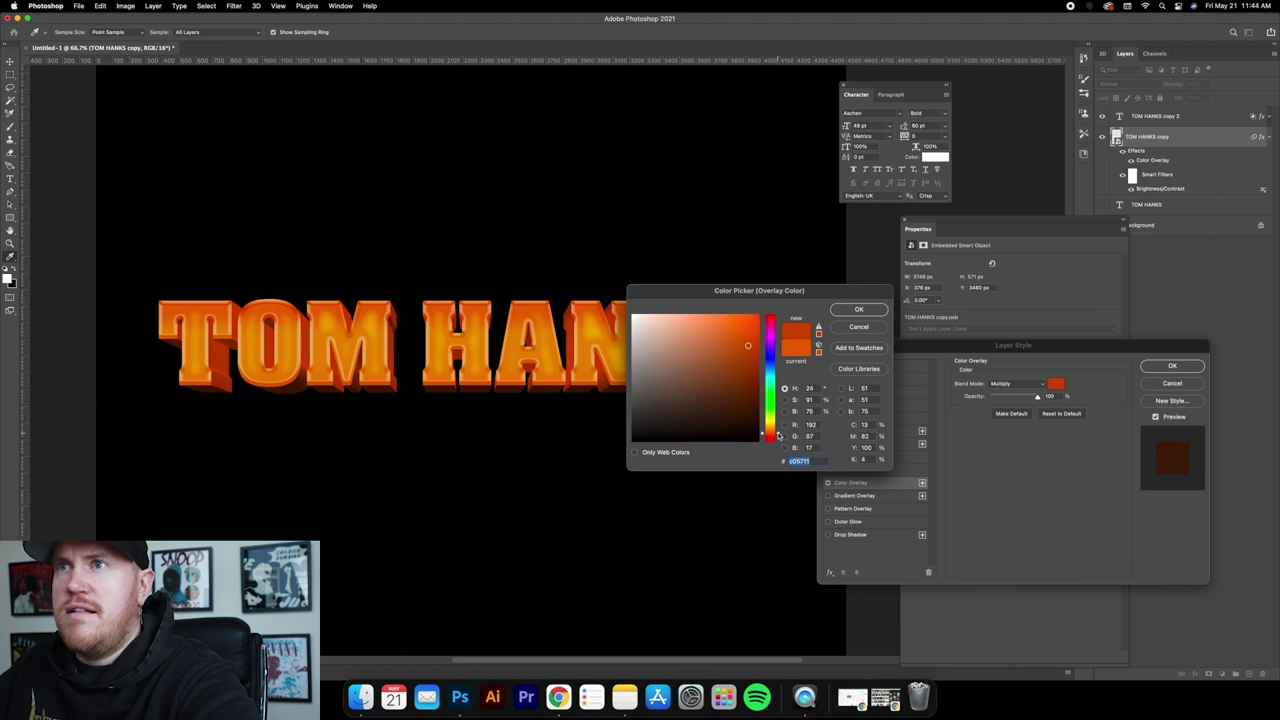
left_click(294, 303)
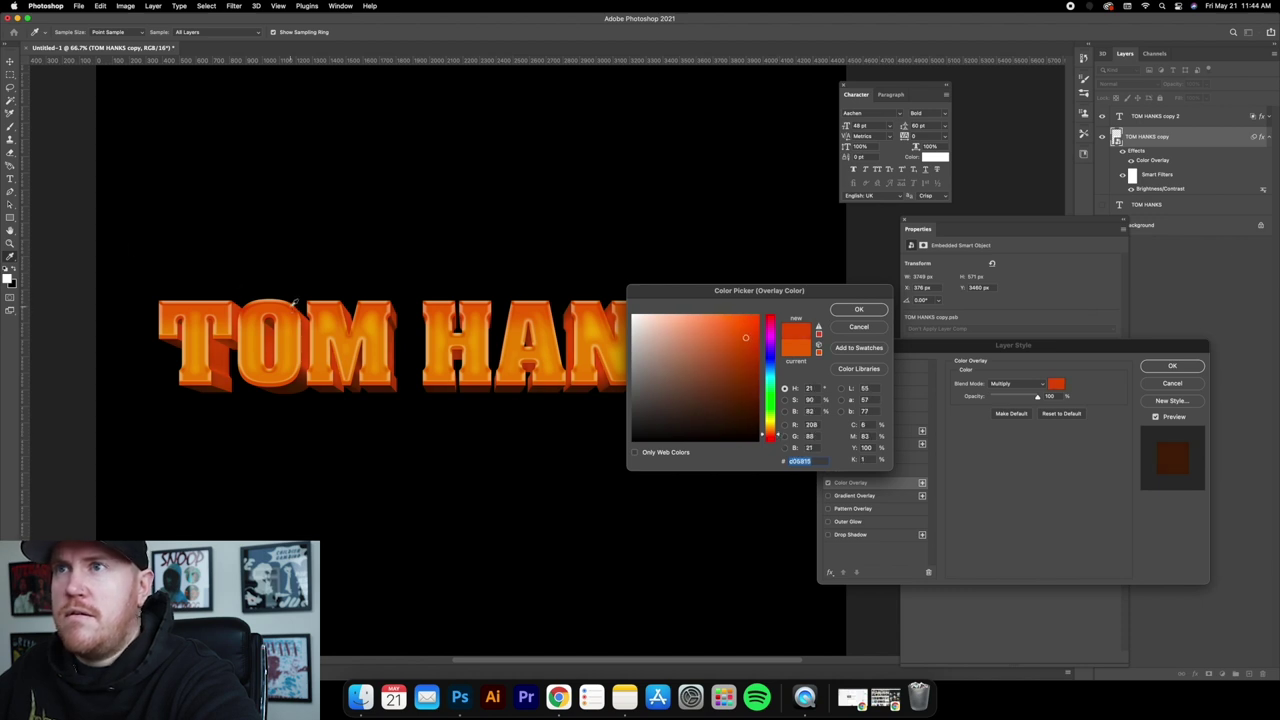
left_click(745, 345)
left_click_drag(744, 344, 745, 349)
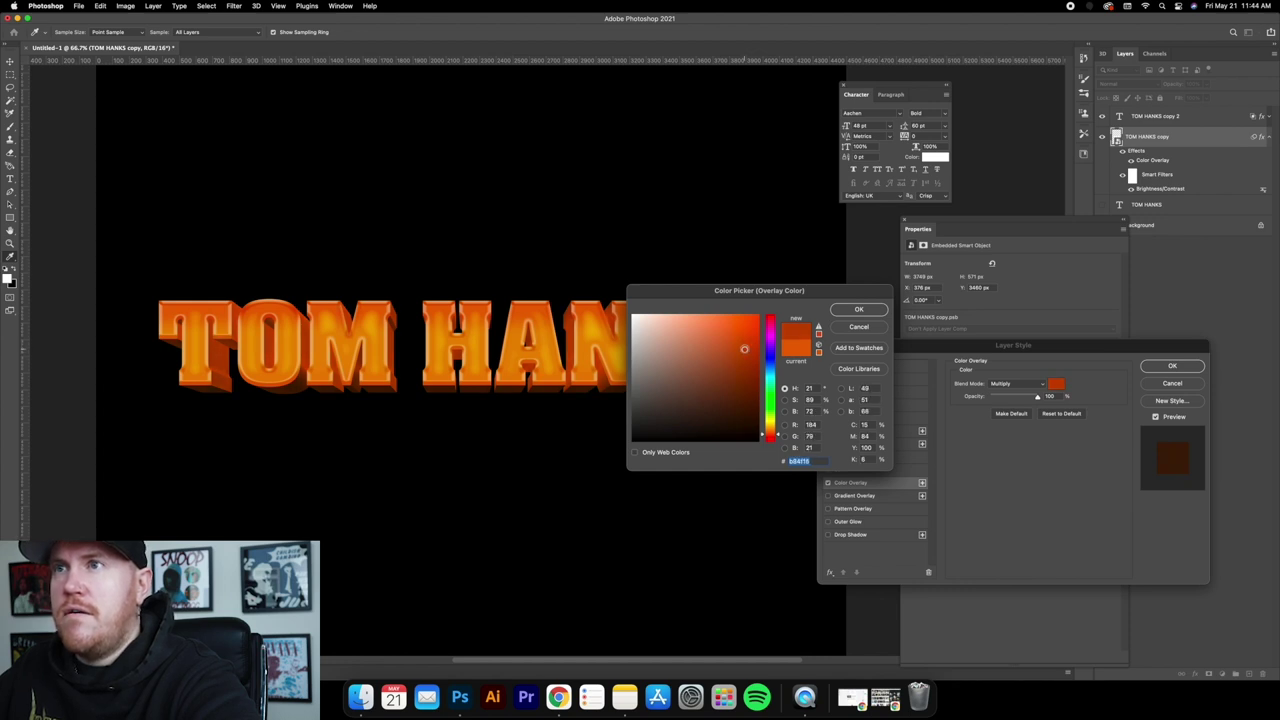
left_click(858, 309)
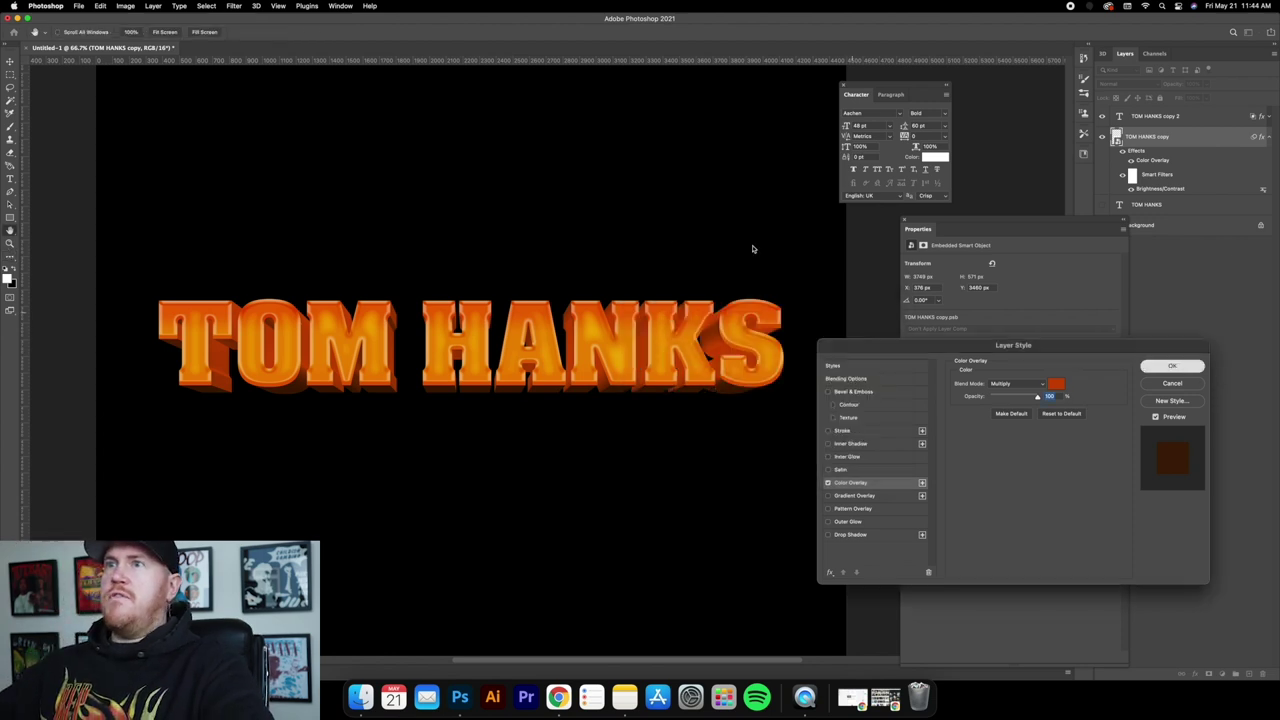
key("Return")
Group the gold text layer with its extrusion layer and toggle the group's visibility to check its contents.
key("super+minus")
scroll(620, 300, "down", 3)
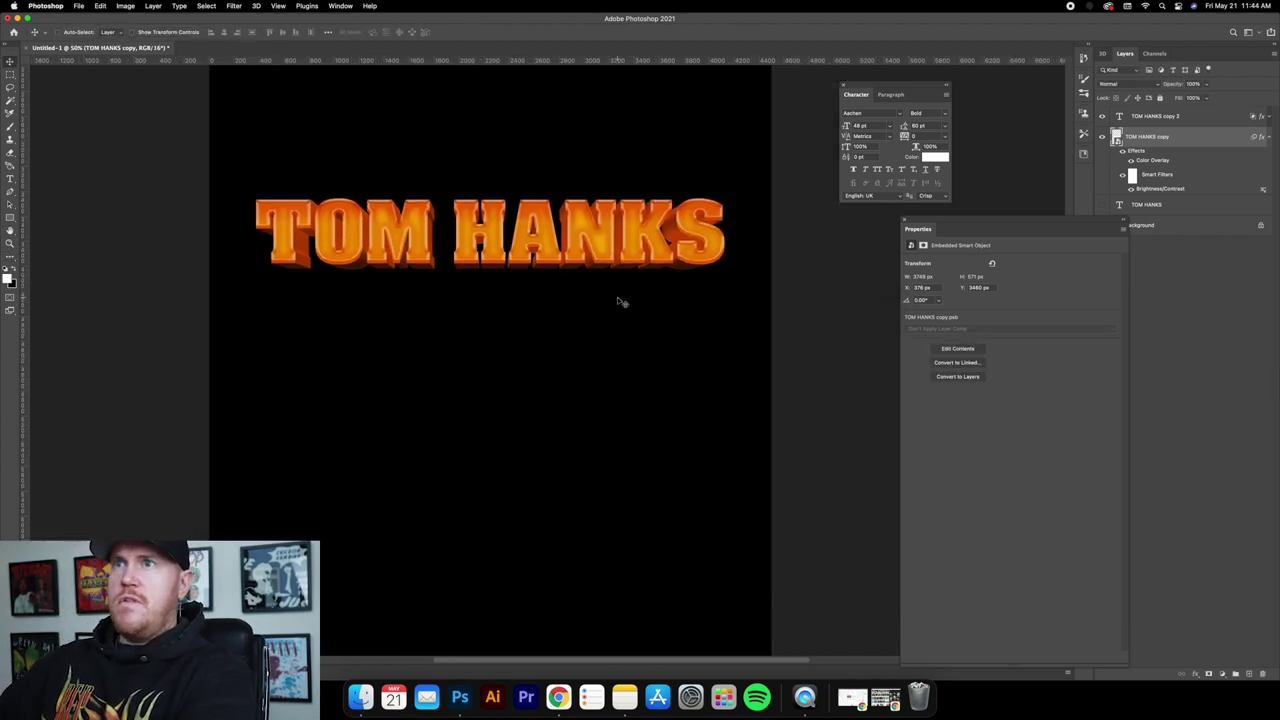
scroll(621, 302, "up", 2)
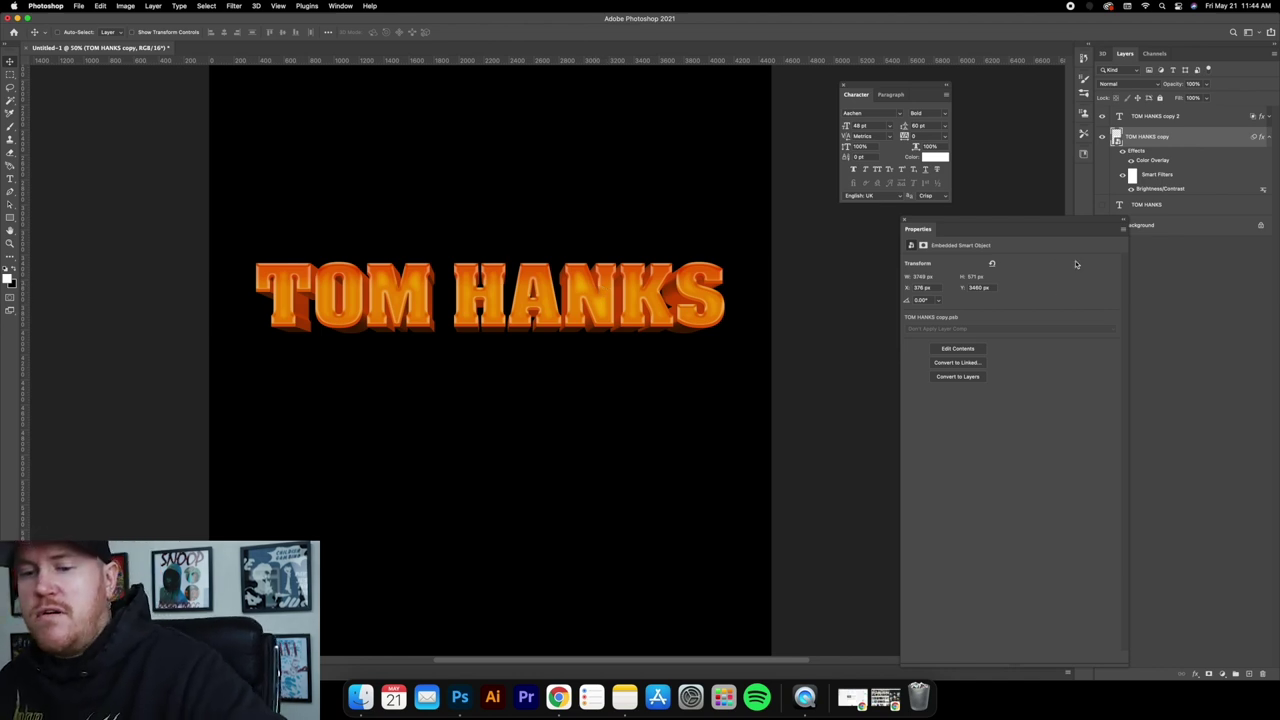
left_click(1197, 118)
key("super+g")
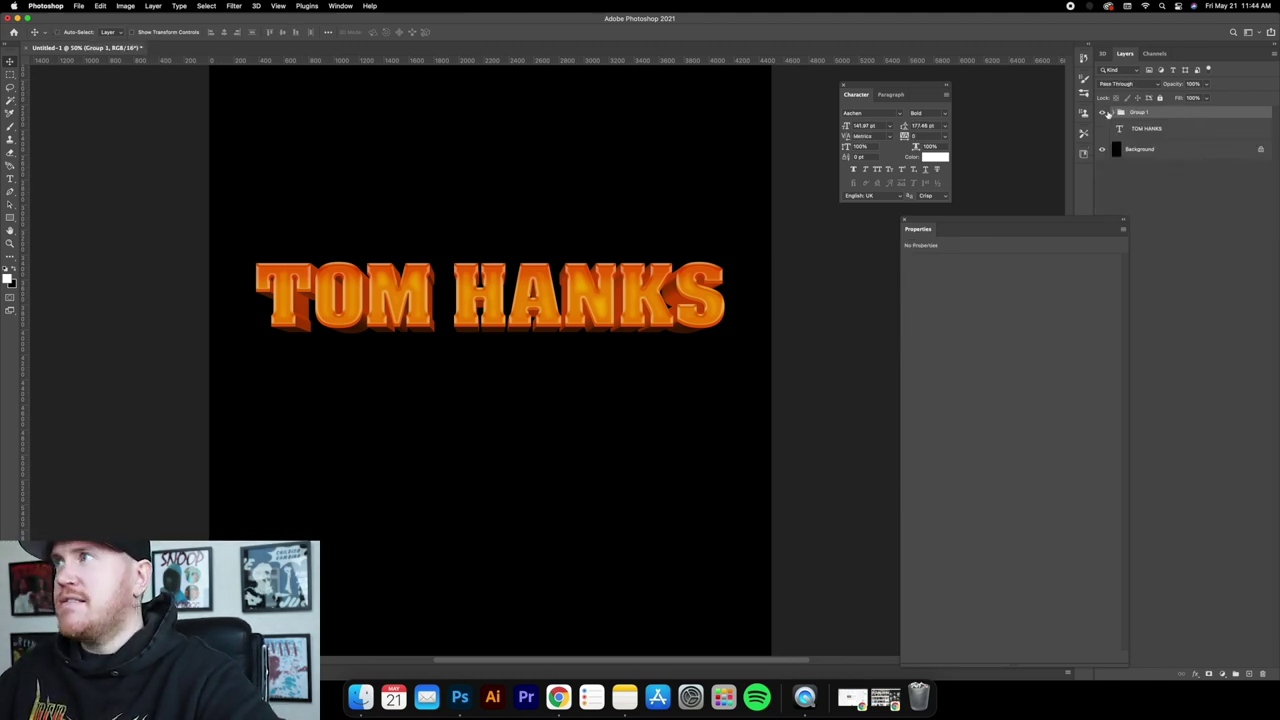
left_click(1103, 113)
left_click(1103, 113)
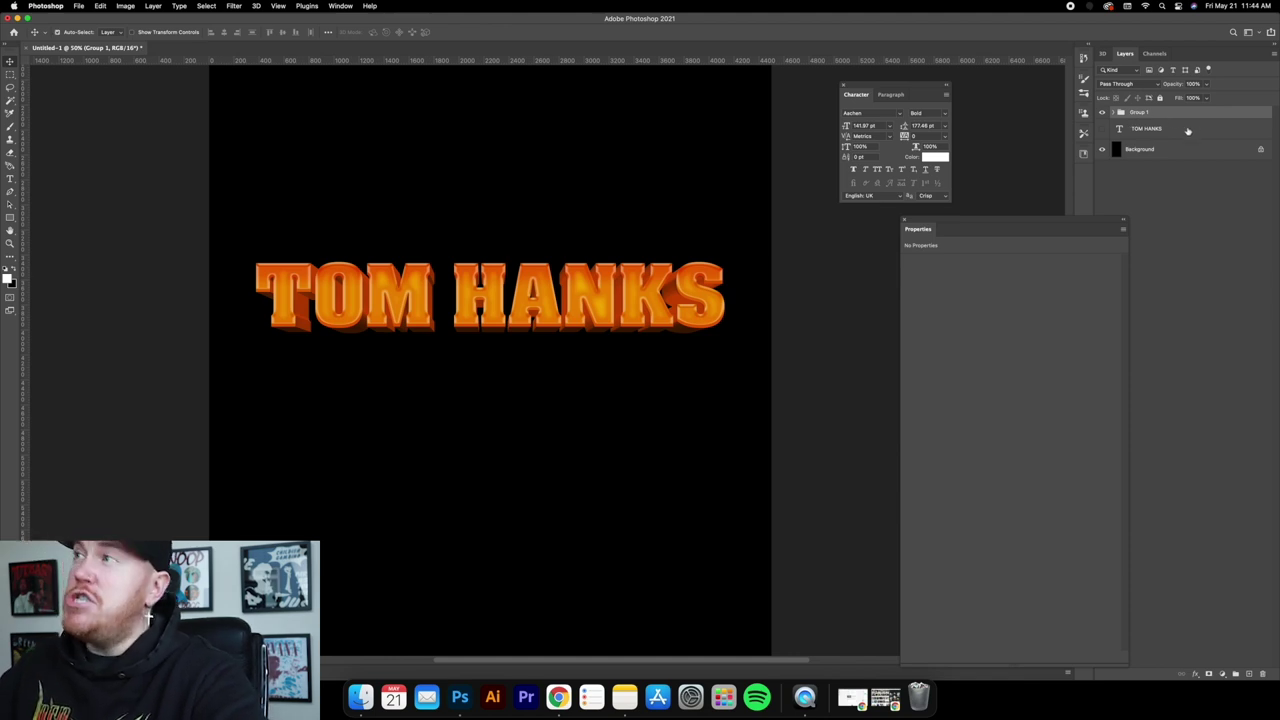
Duplicate the lettering group and hide the original, keeping the copy selected.
key("super+j")
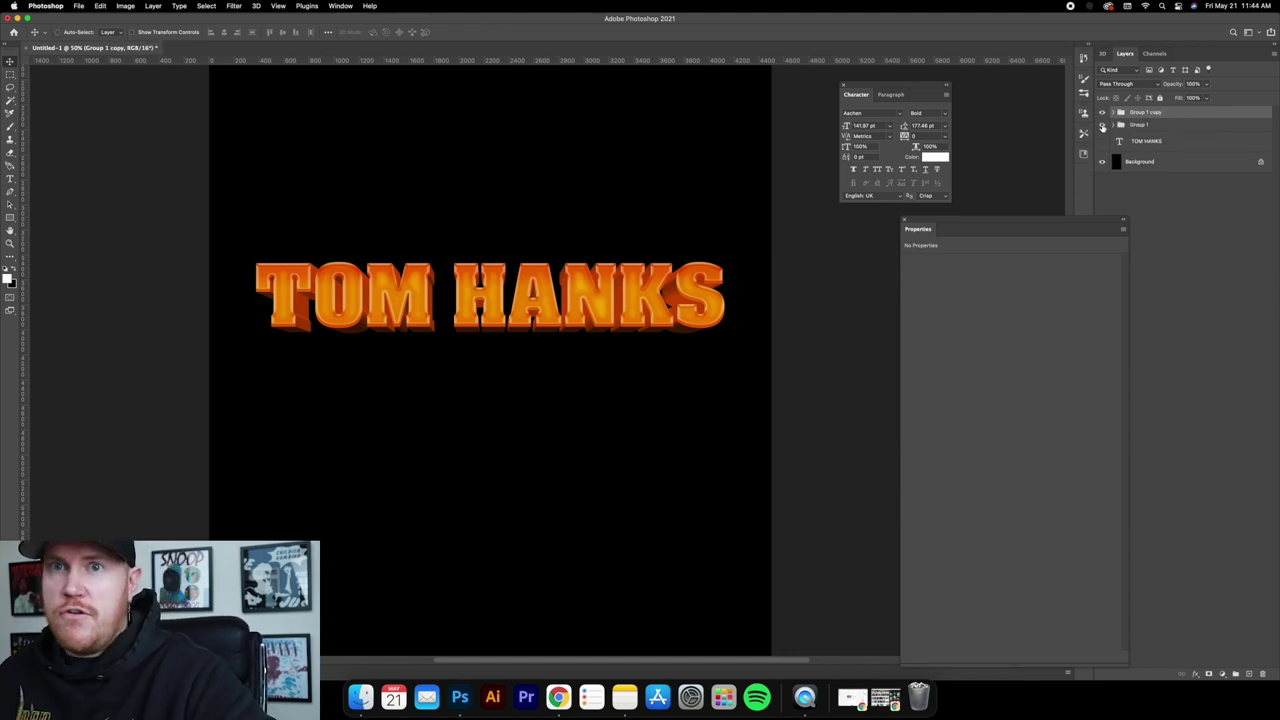
left_click(1157, 141)
left_click(1173, 117)
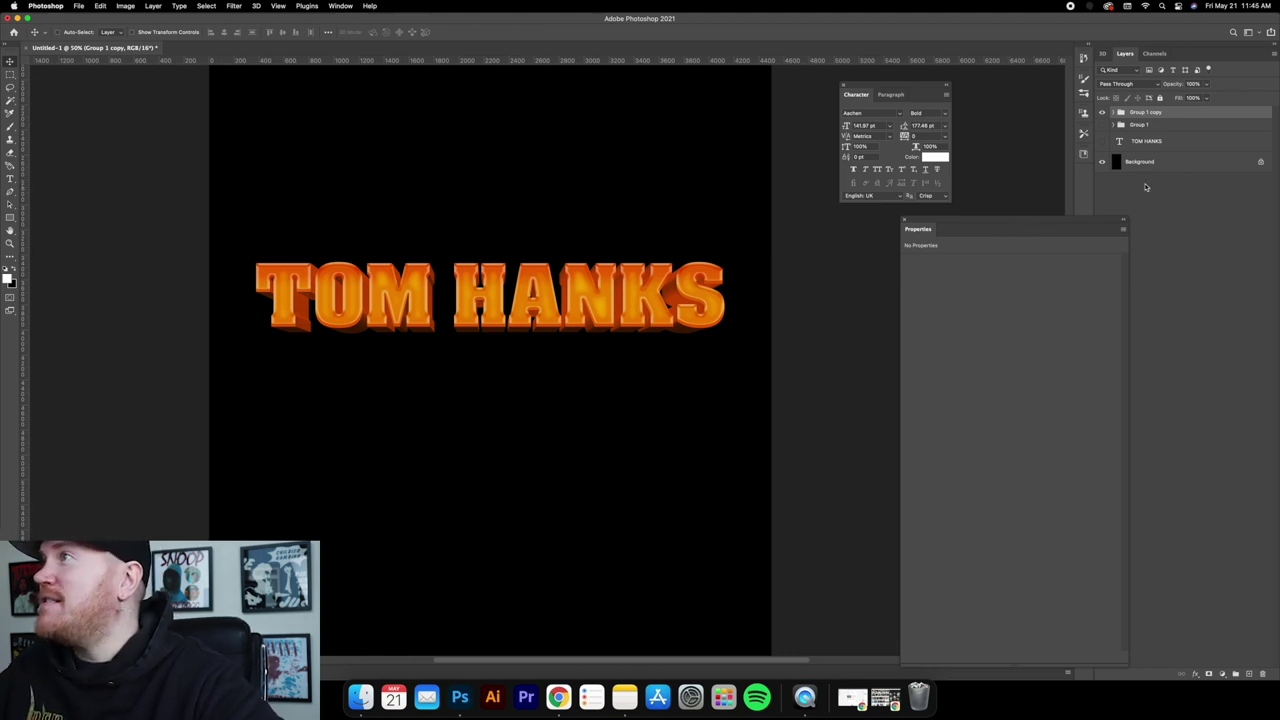
Convert the duplicated lettering group to a smart object.
right_click(1171, 115)
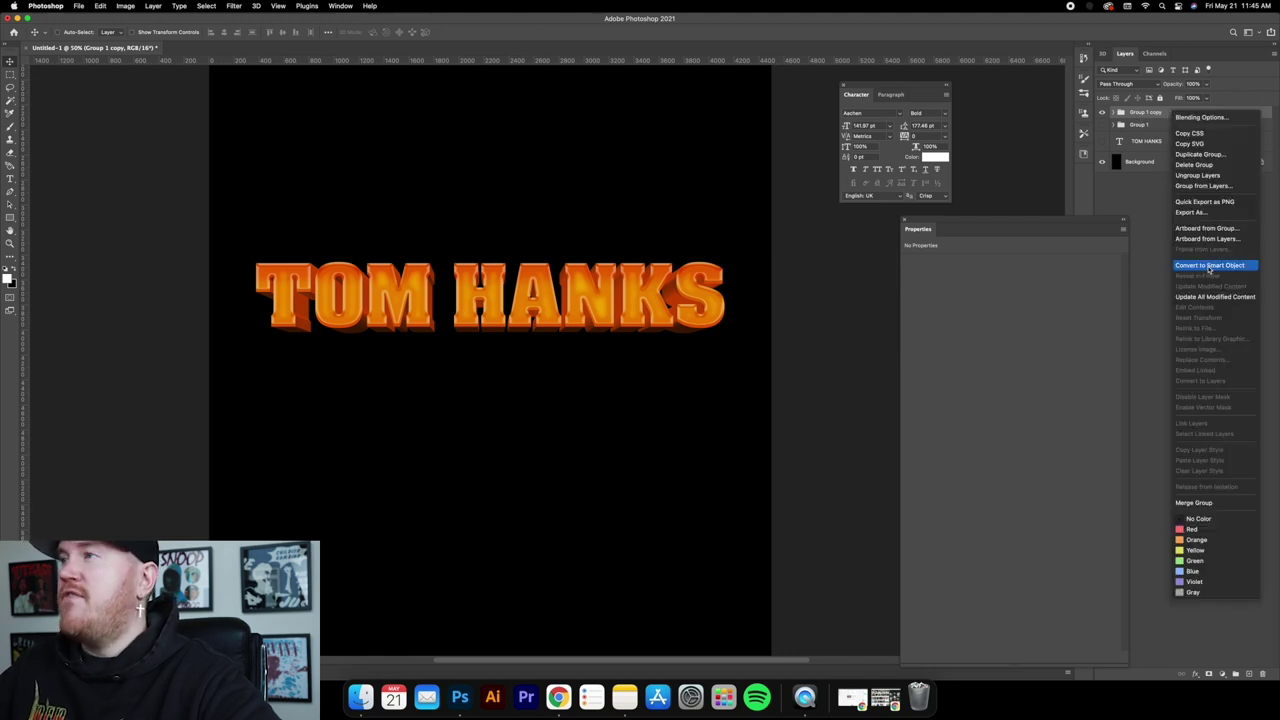
left_click(445, 217)
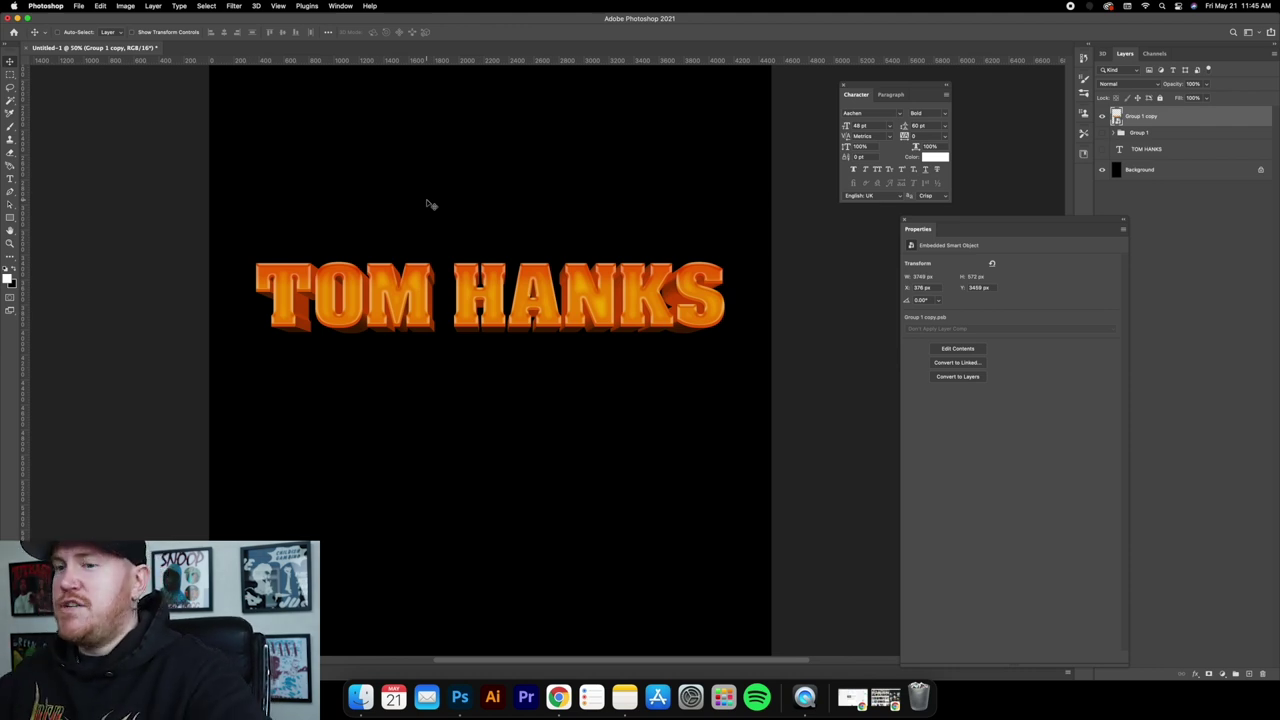
left_click(428, 204)
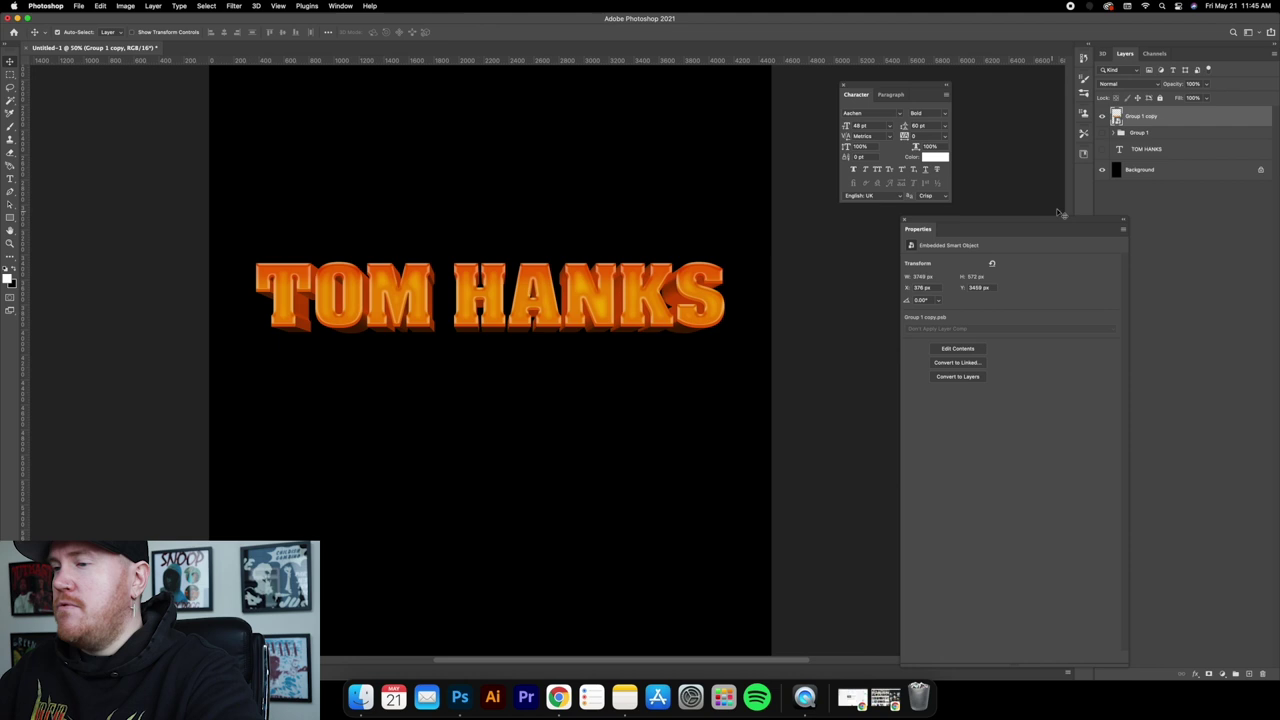
Apply a Hue/Saturation adjustment to the lettering smart object, with hue +4 and saturation -24.
key("super+u")
left_click_drag(810, 240, 907, 274)
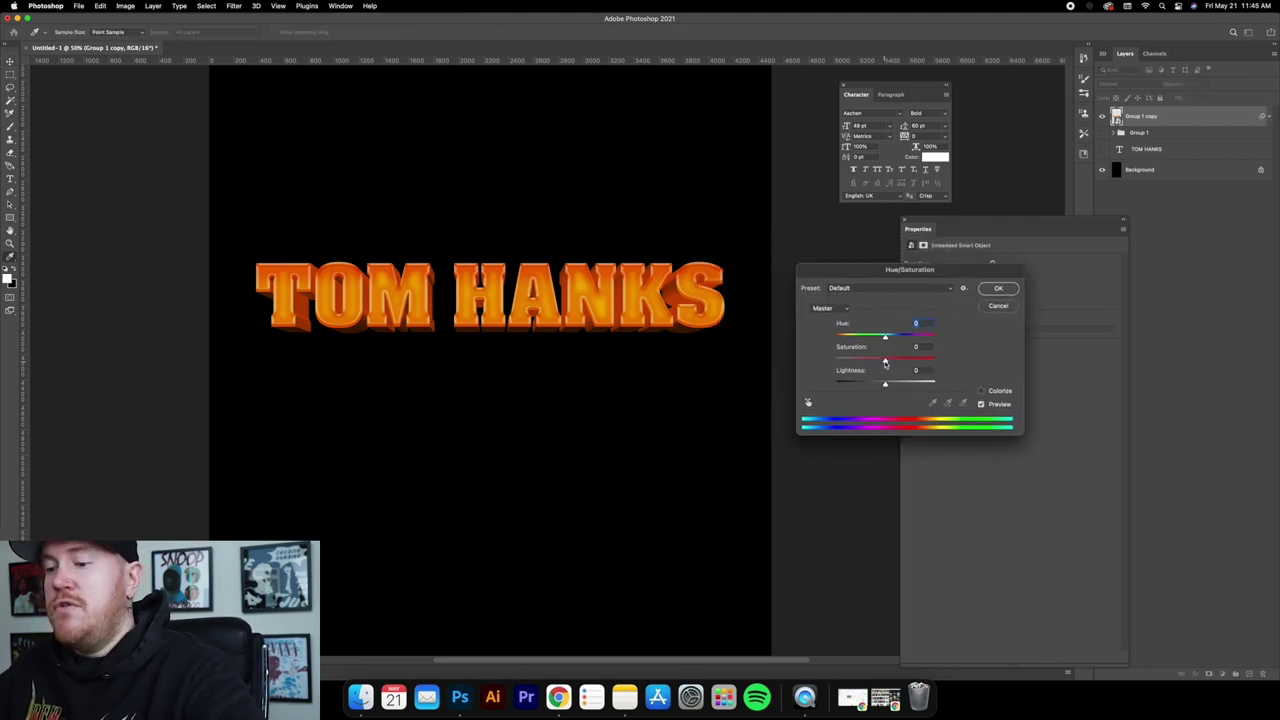
left_click_drag(907, 272, 862, 278)
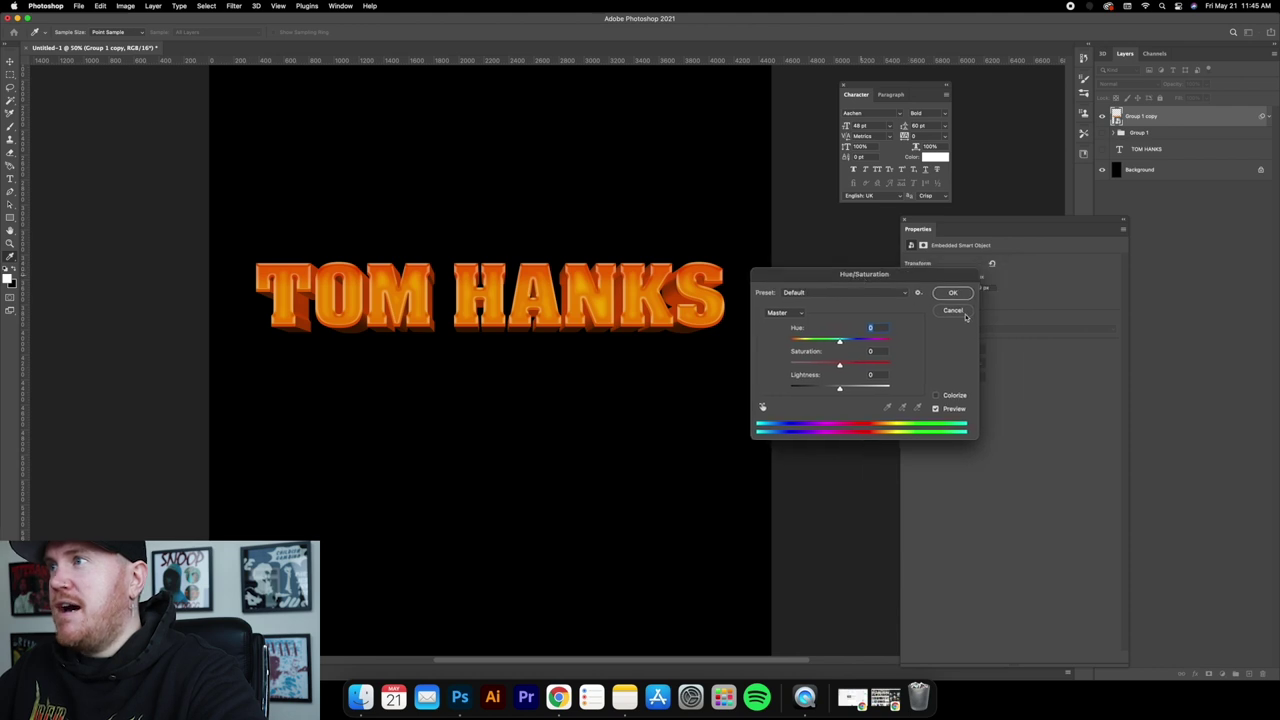
left_click_drag(841, 366, 833, 366)
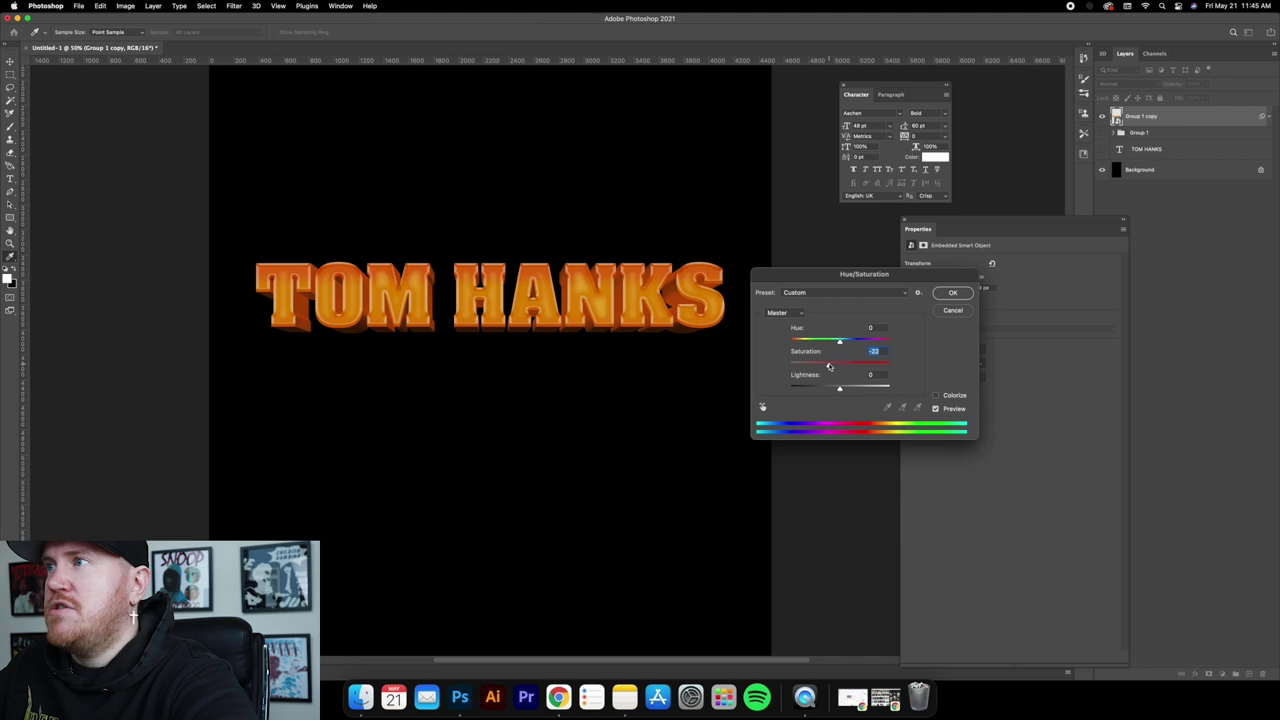
left_click_drag(827, 367, 843, 343)
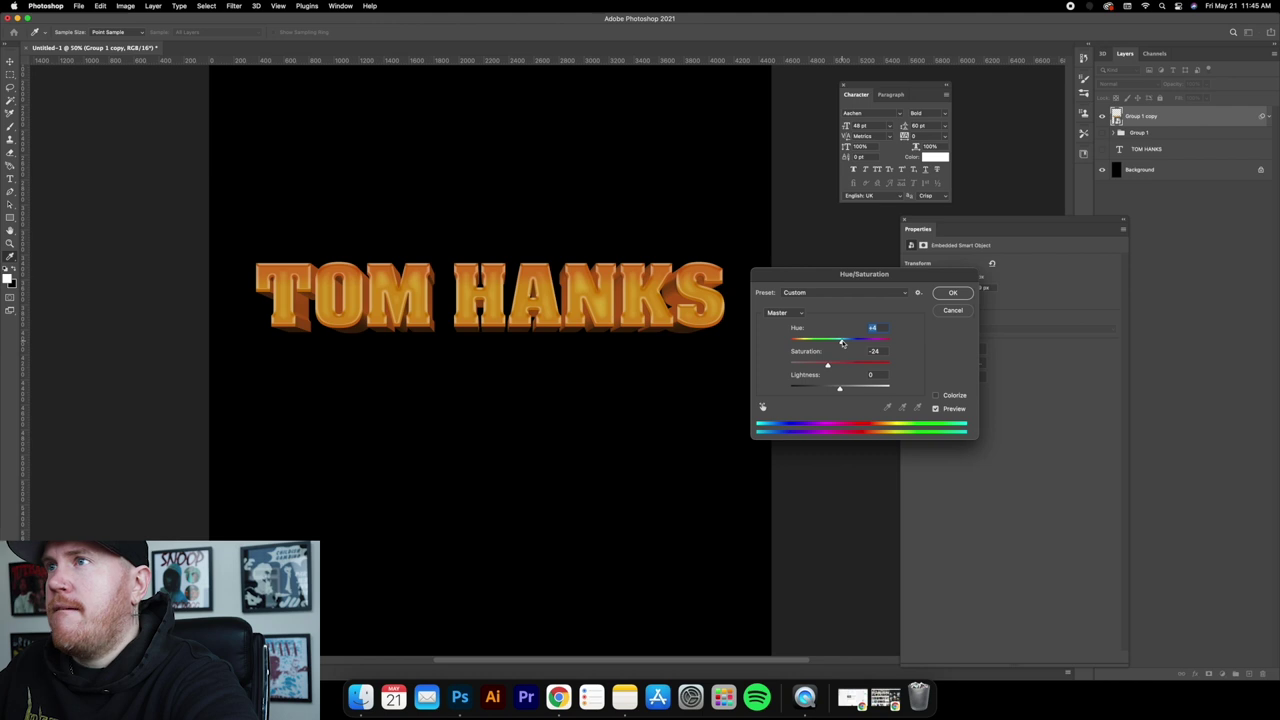
left_click(952, 293)
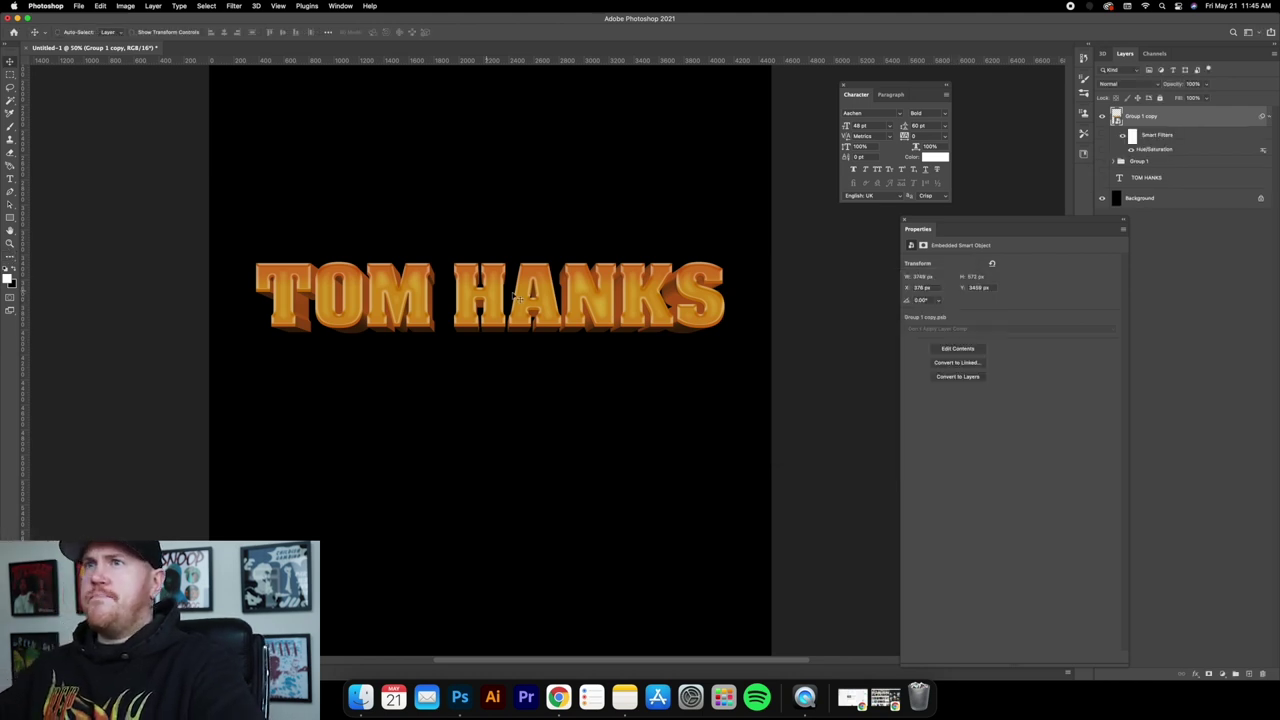
Move the lettering slightly higher on the canvas and warp it into an arch using Arc Lower with a negative bend.
left_click_drag(505, 303, 533, 260)
left_click(131, 32)
key("super+t")
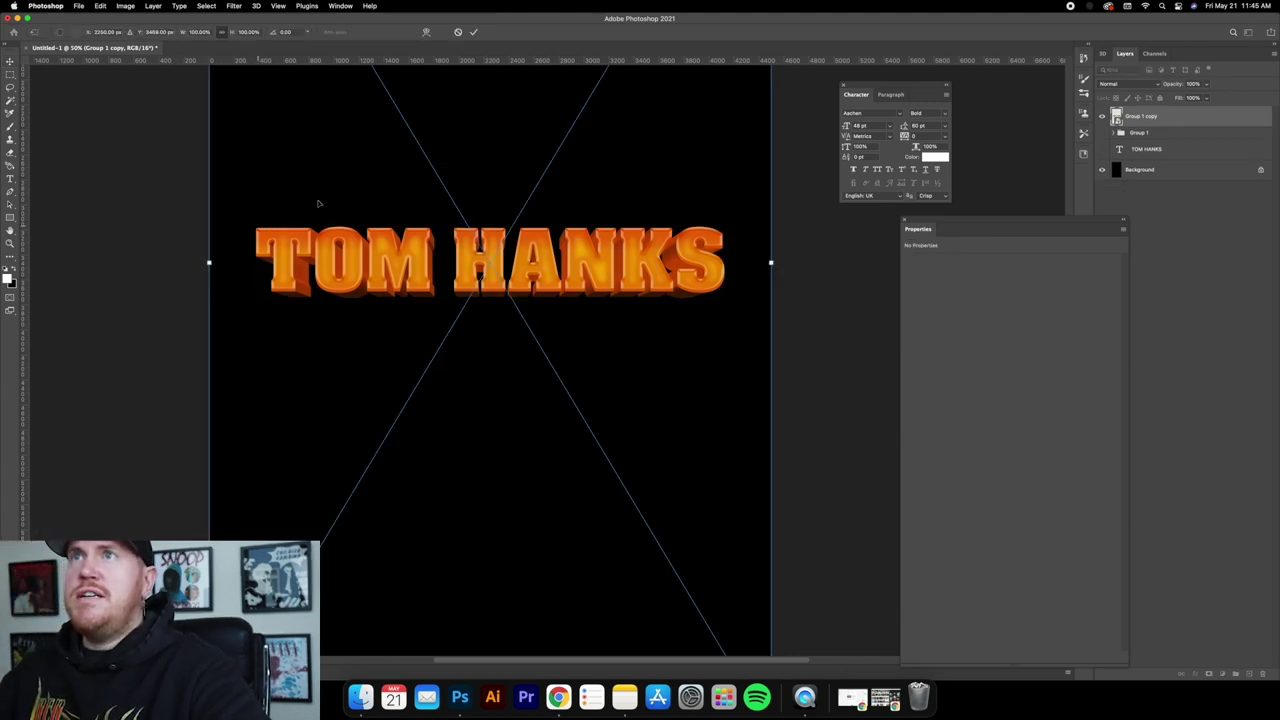
left_click(426, 32)
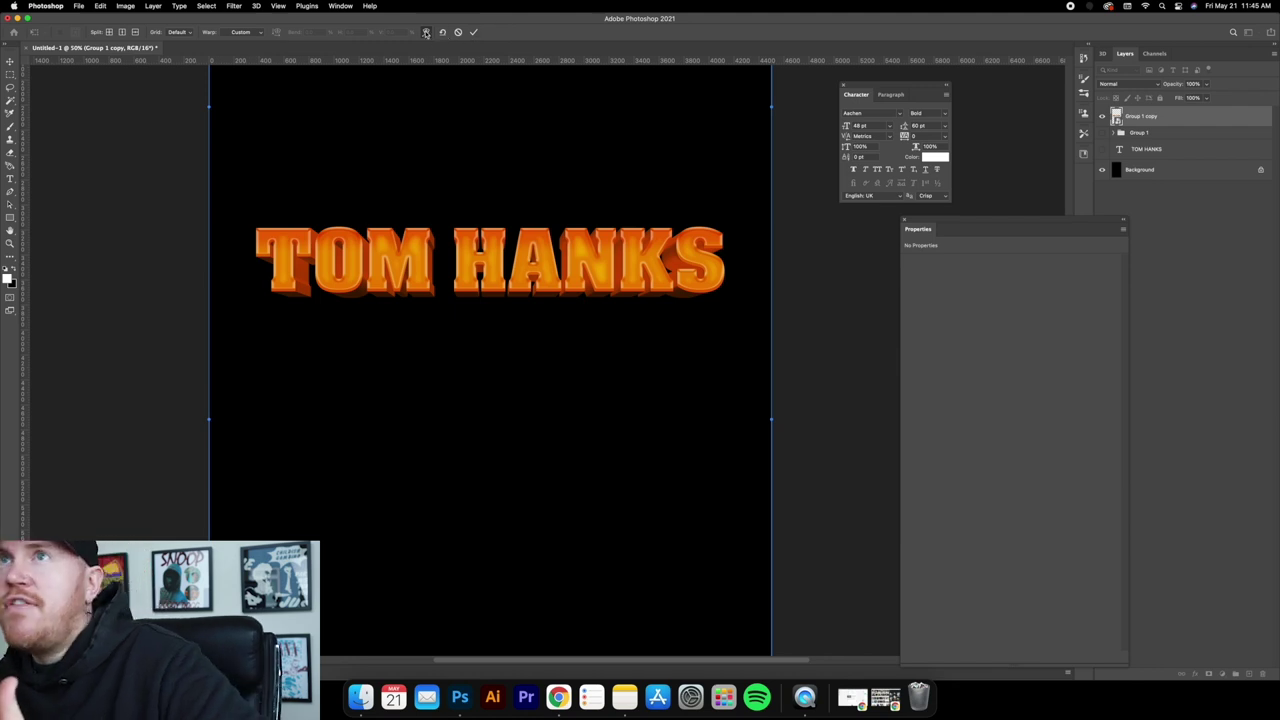
left_click(254, 34)
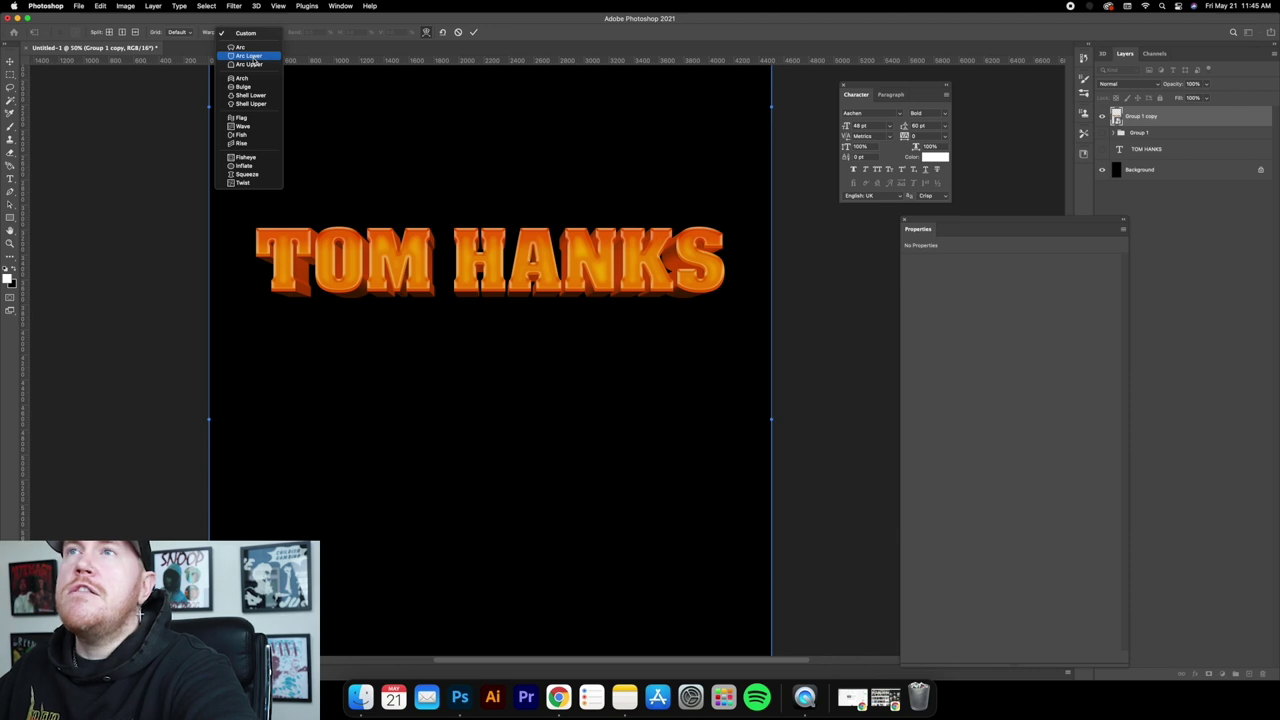
left_click(252, 56)
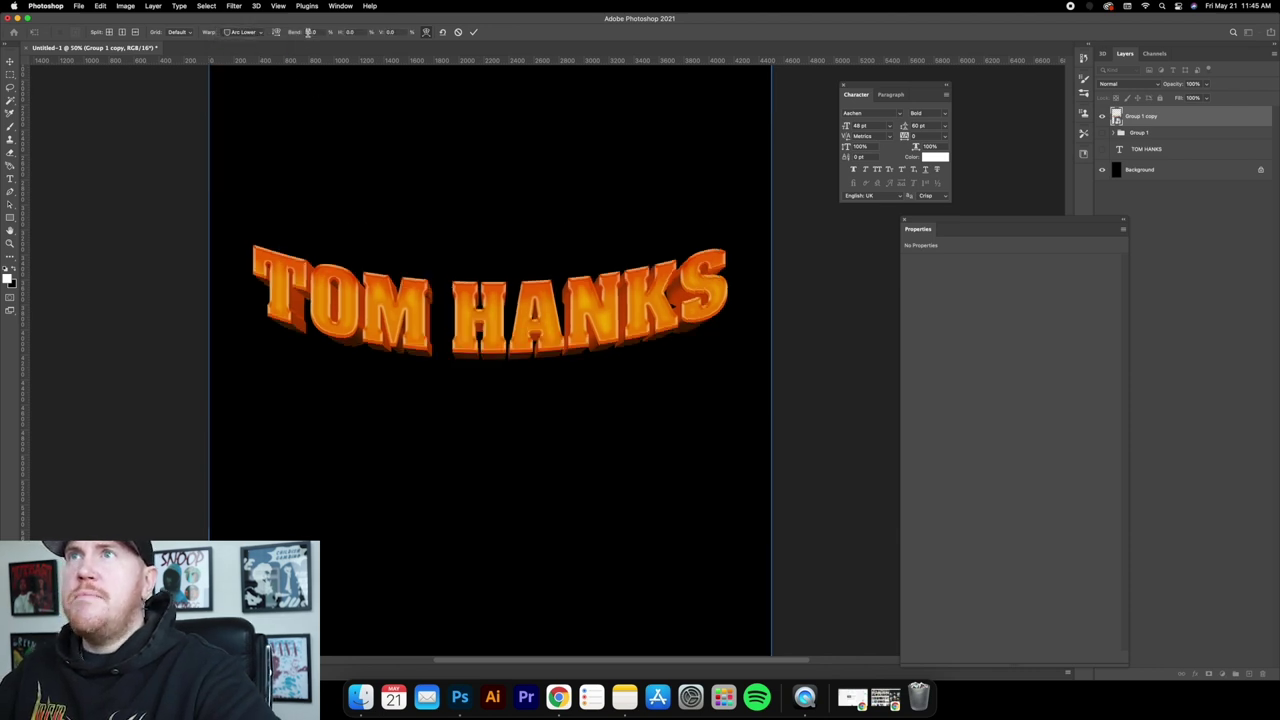
left_click_drag(309, 32, 310, 32)
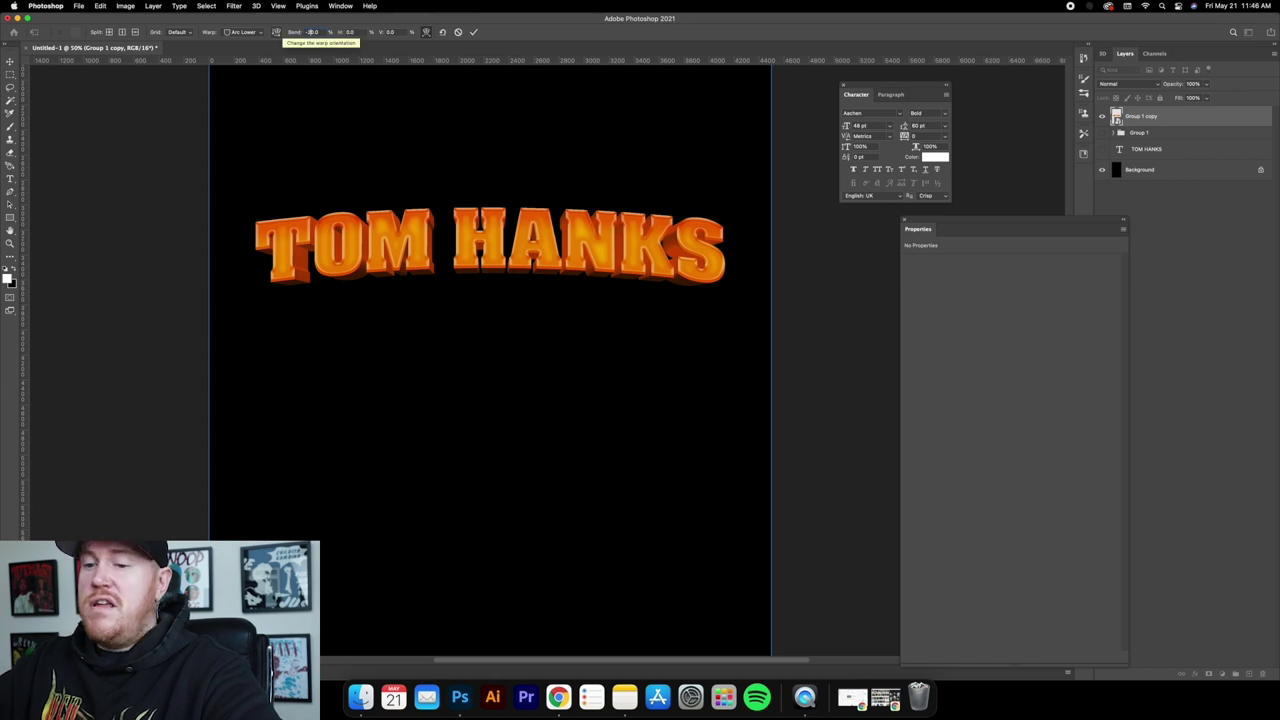
left_click_drag(312, 32, 314, 32)
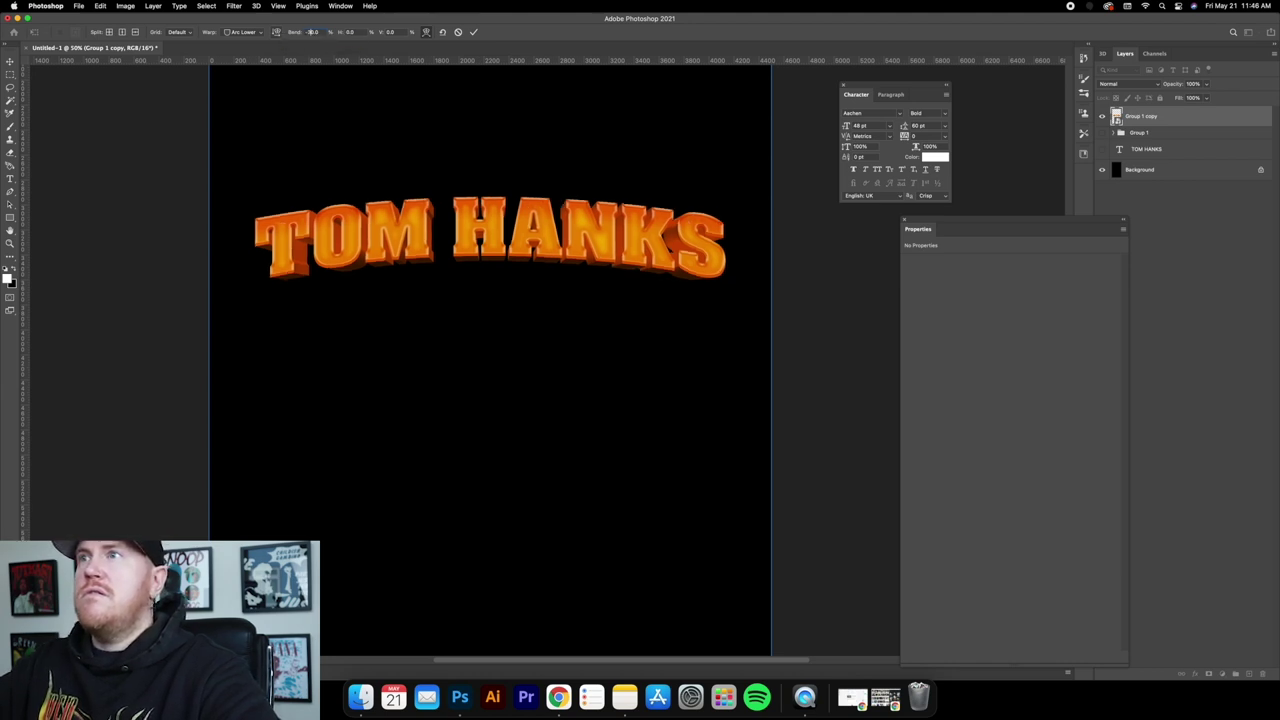
key("Return")
key("super+t")
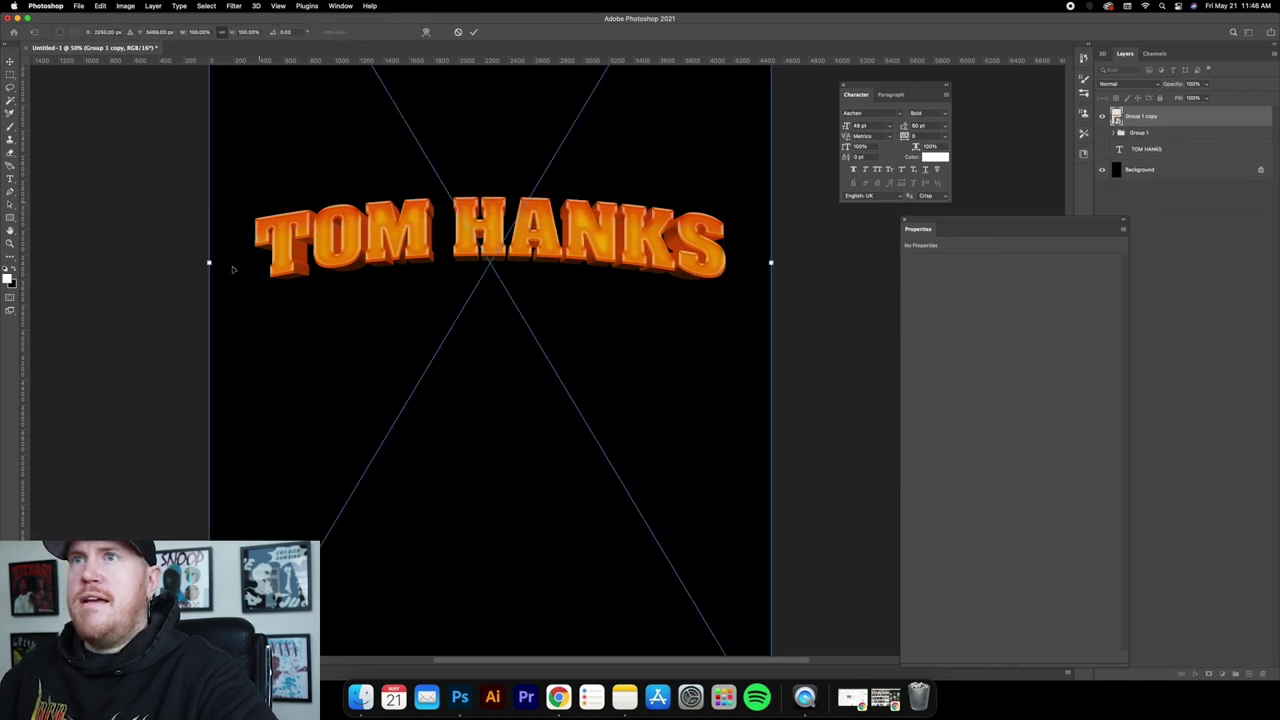
left_click_drag(210, 263, 376, 263)
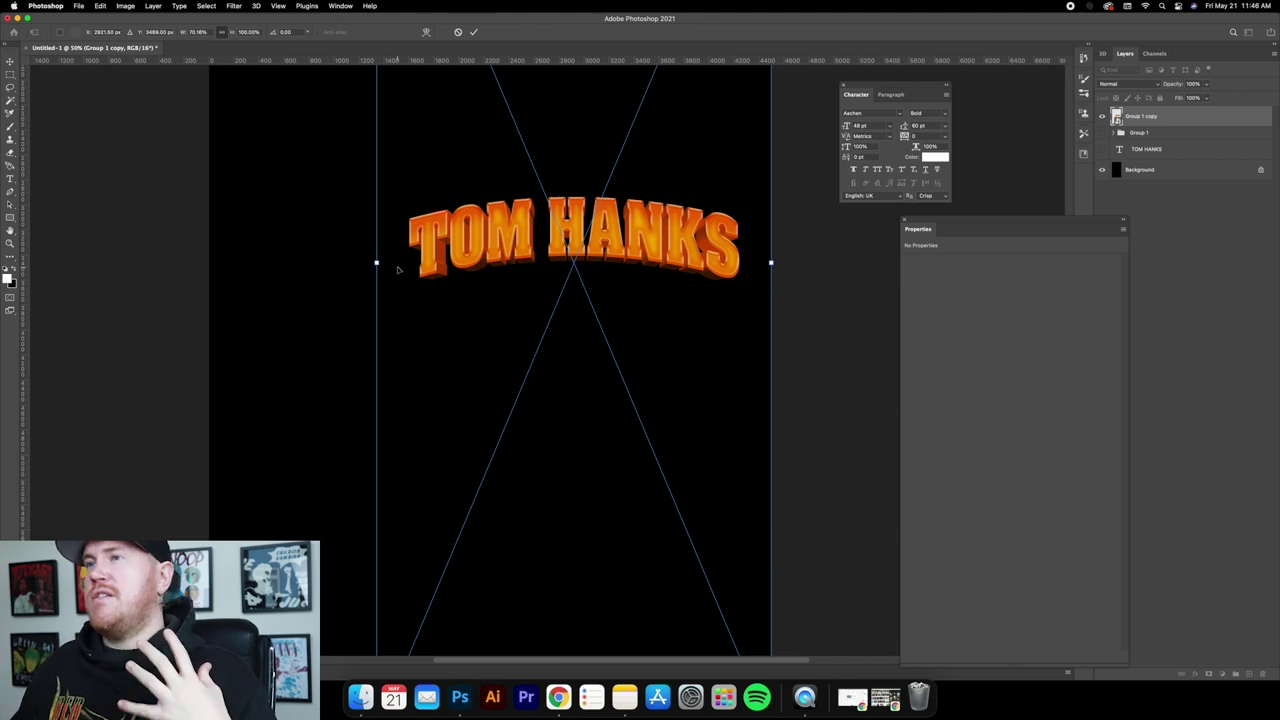
key("super+minus")
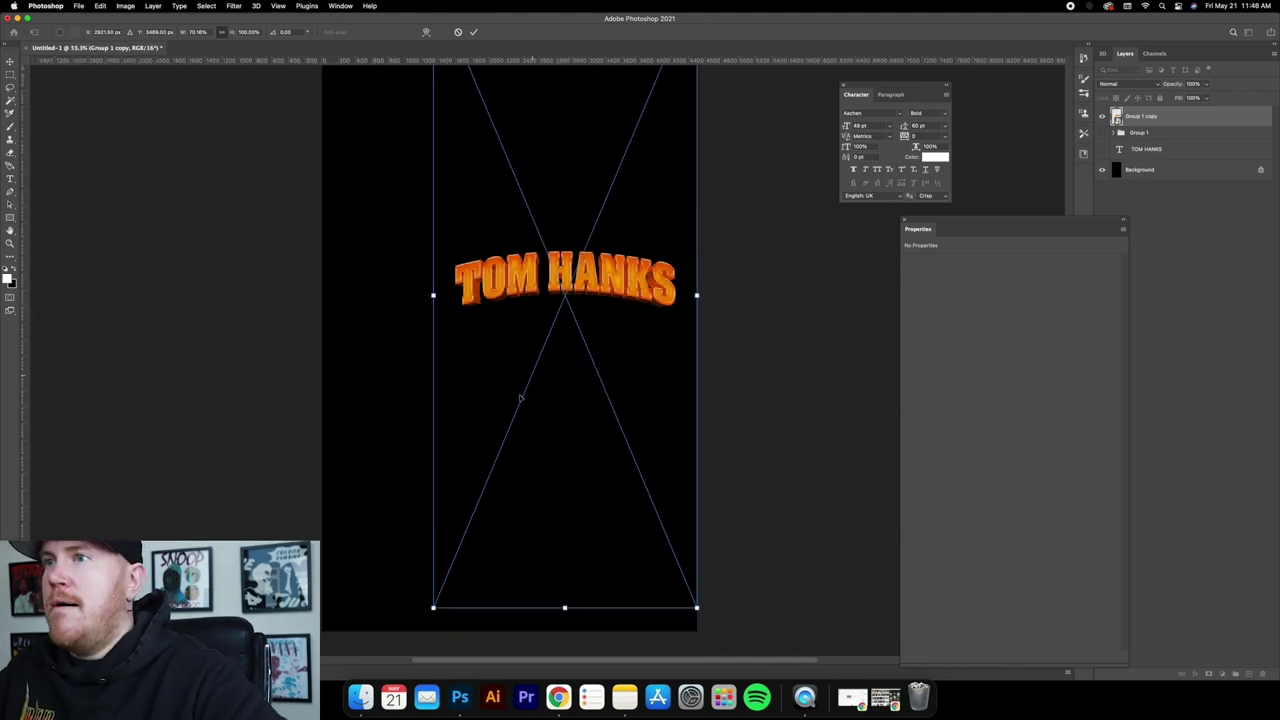
key("super+minus")
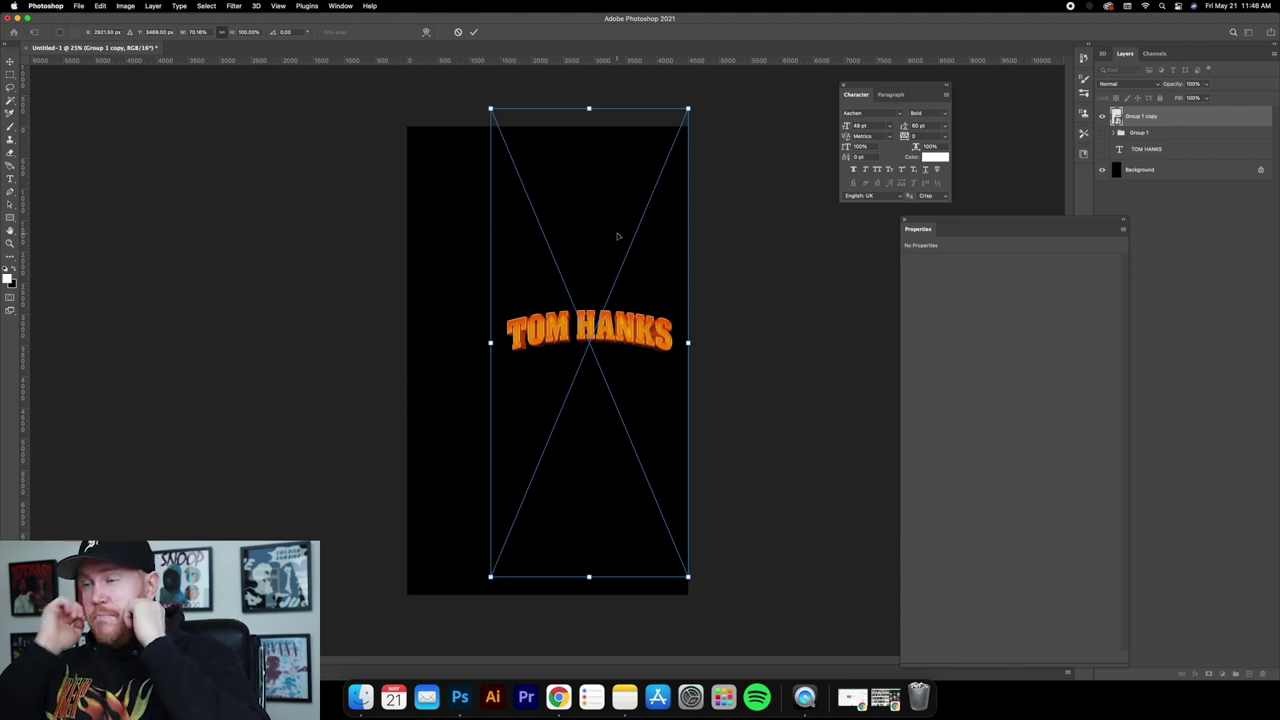
key("Return")
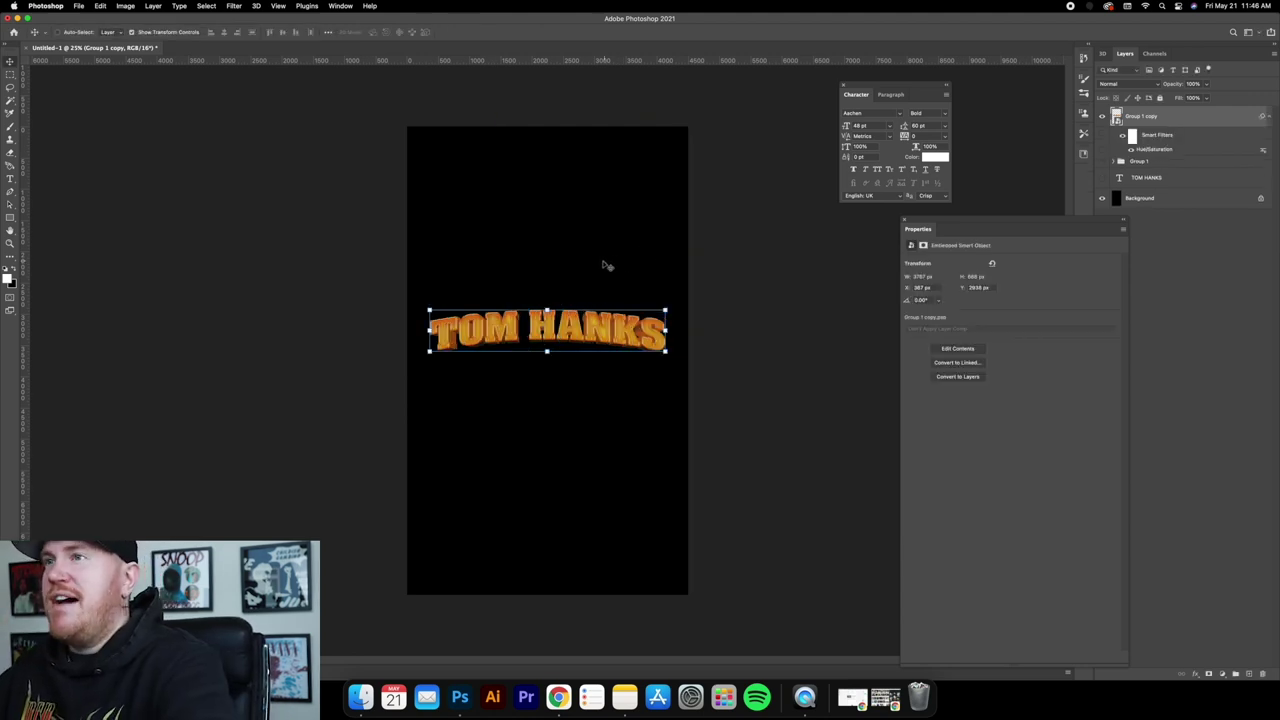
Examine the bevelled edges and shaded extrusion of the arched lettering up close, starting with the word TOM.
key("super+plus")
key("super+plus")
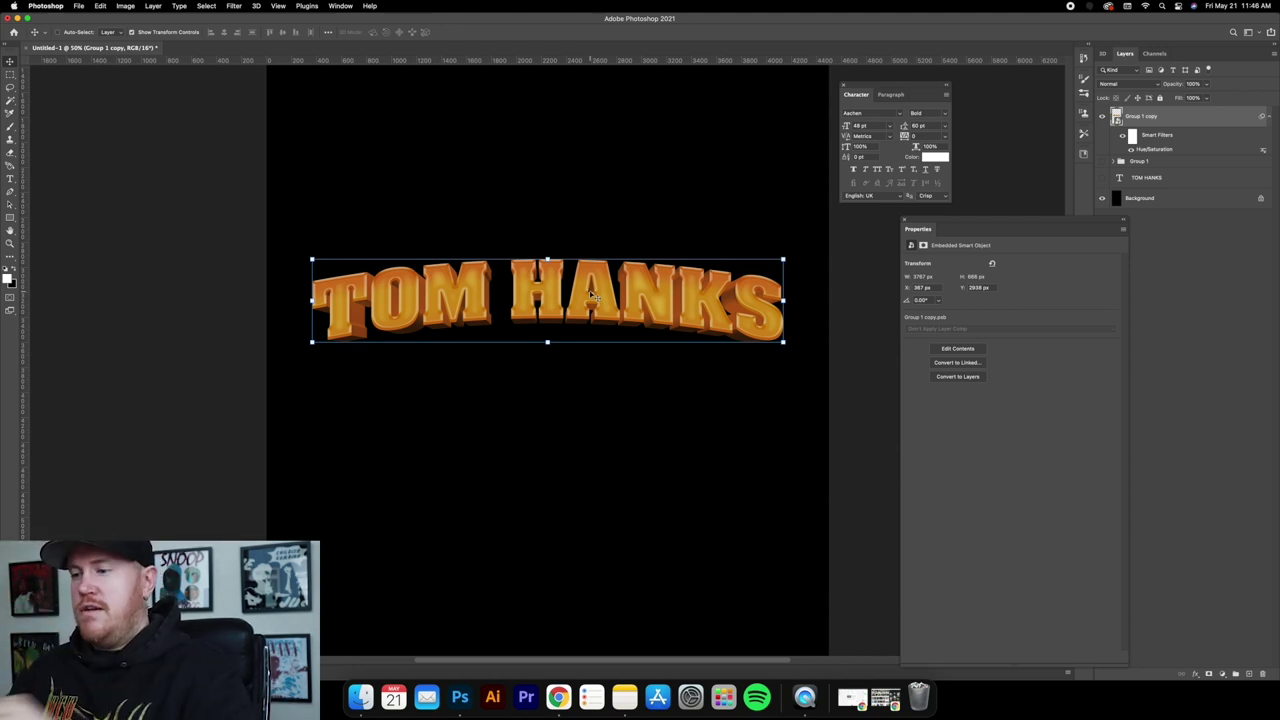
scroll(591, 296, "up", 8)
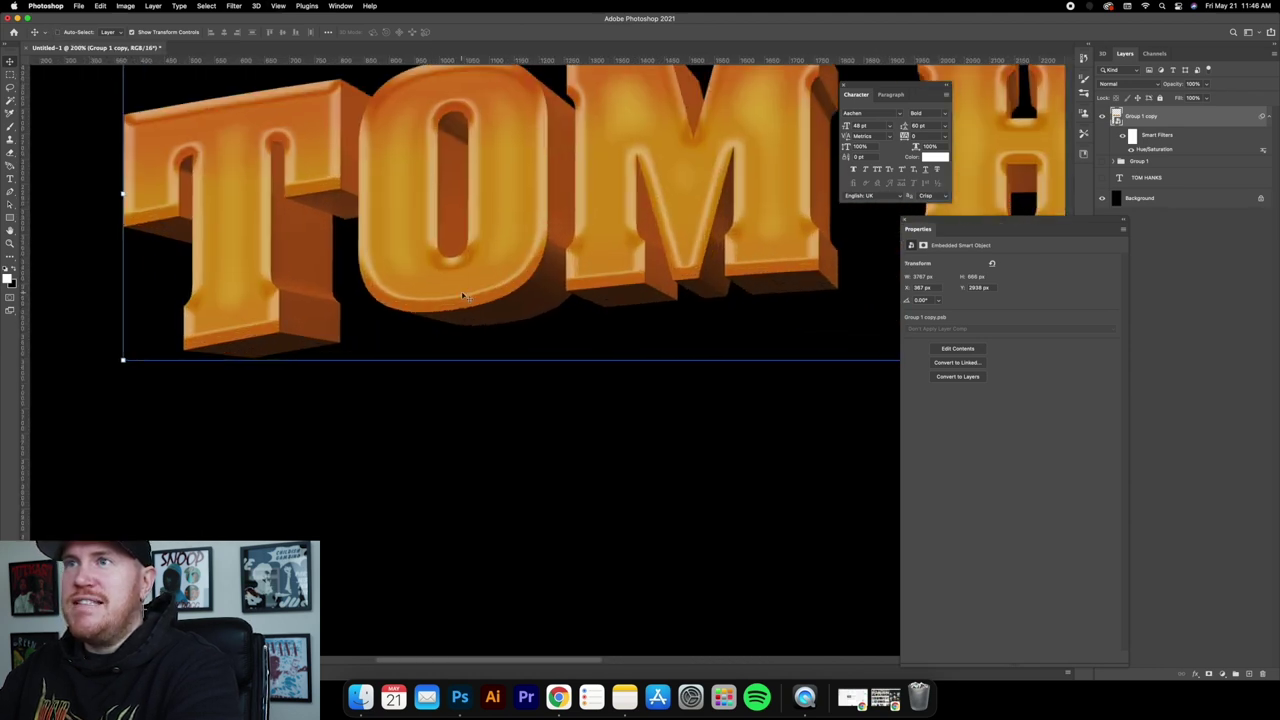
scroll(516, 318, "up", 8)
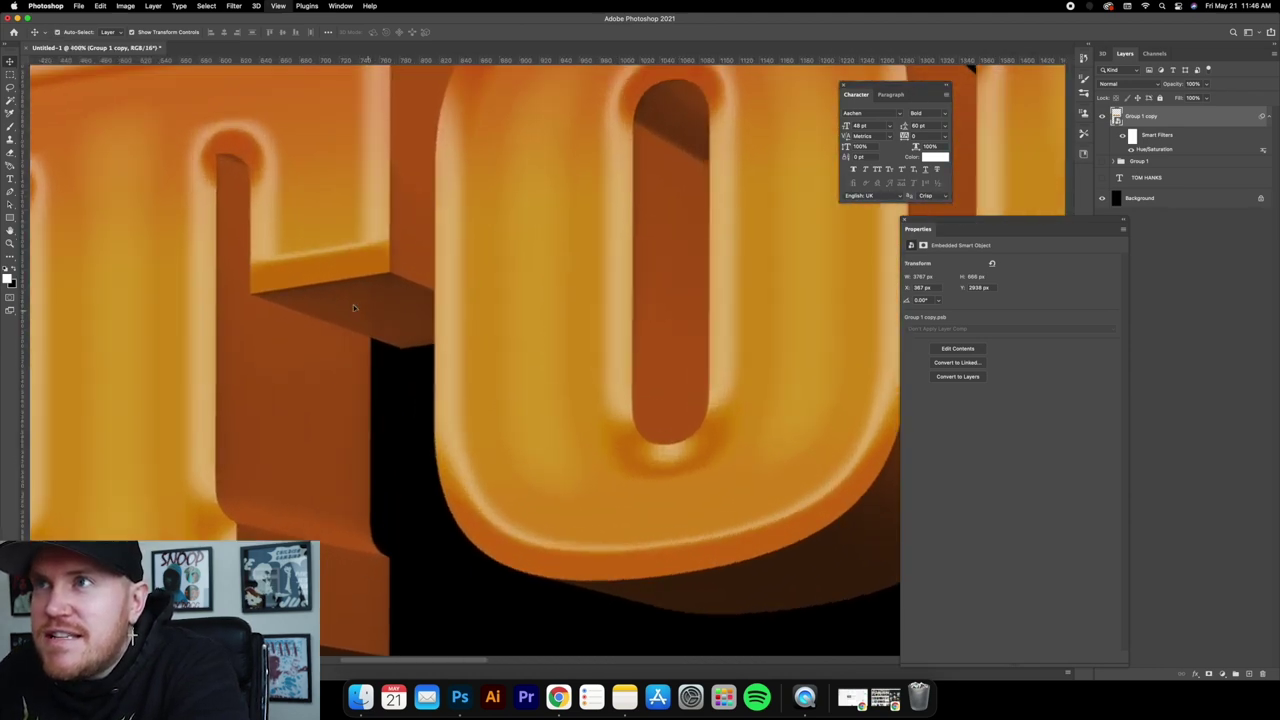
scroll(430, 374, "down", 5)
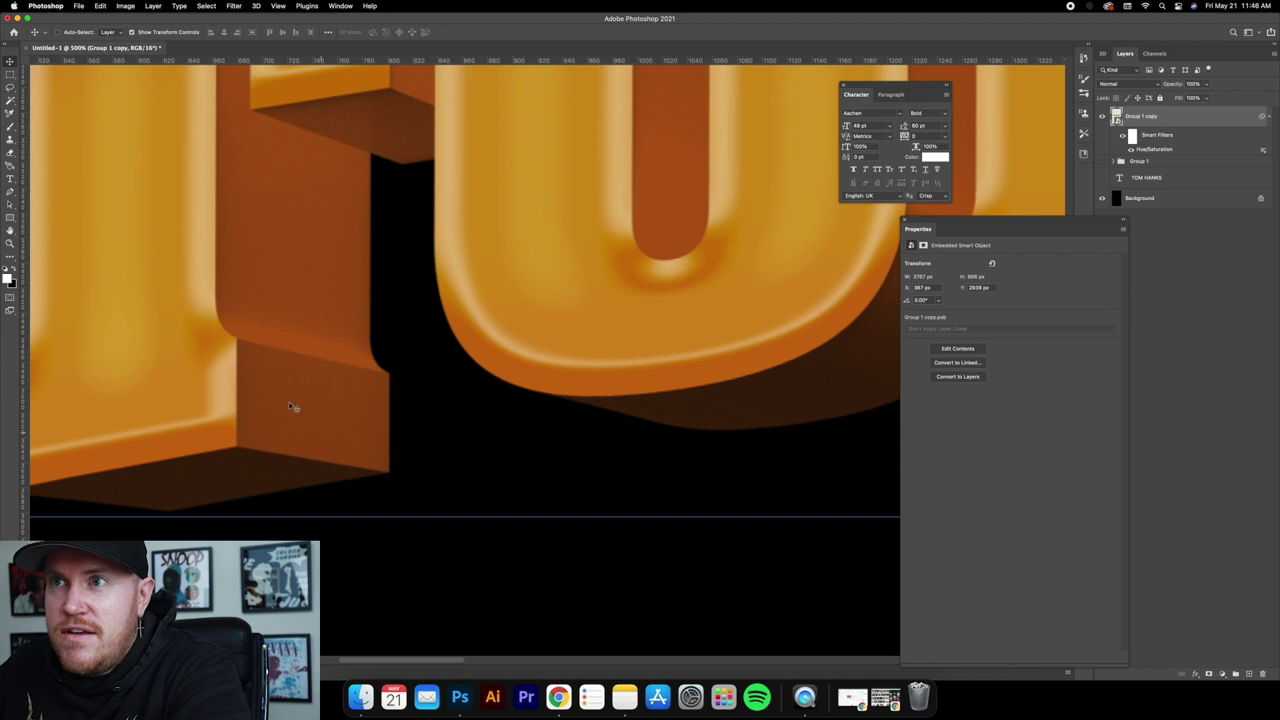
scroll(308, 355, "down", 4)
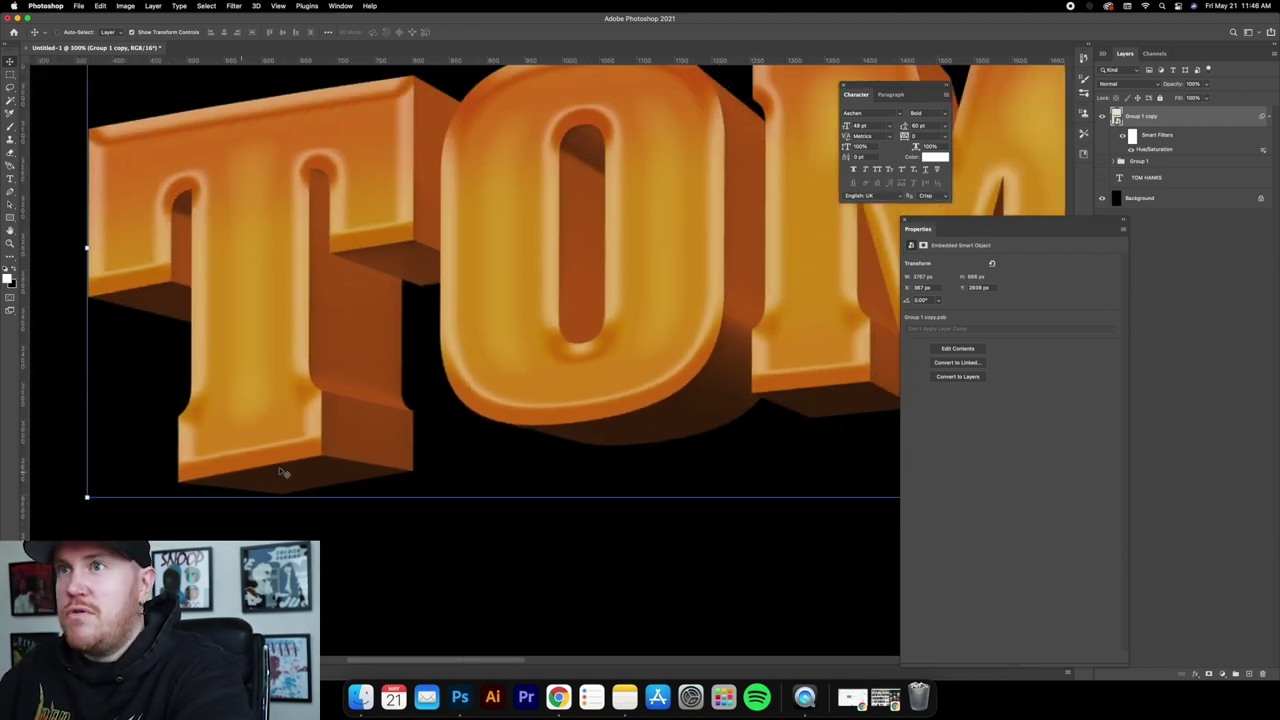
key("super+0")
key("super+minus")
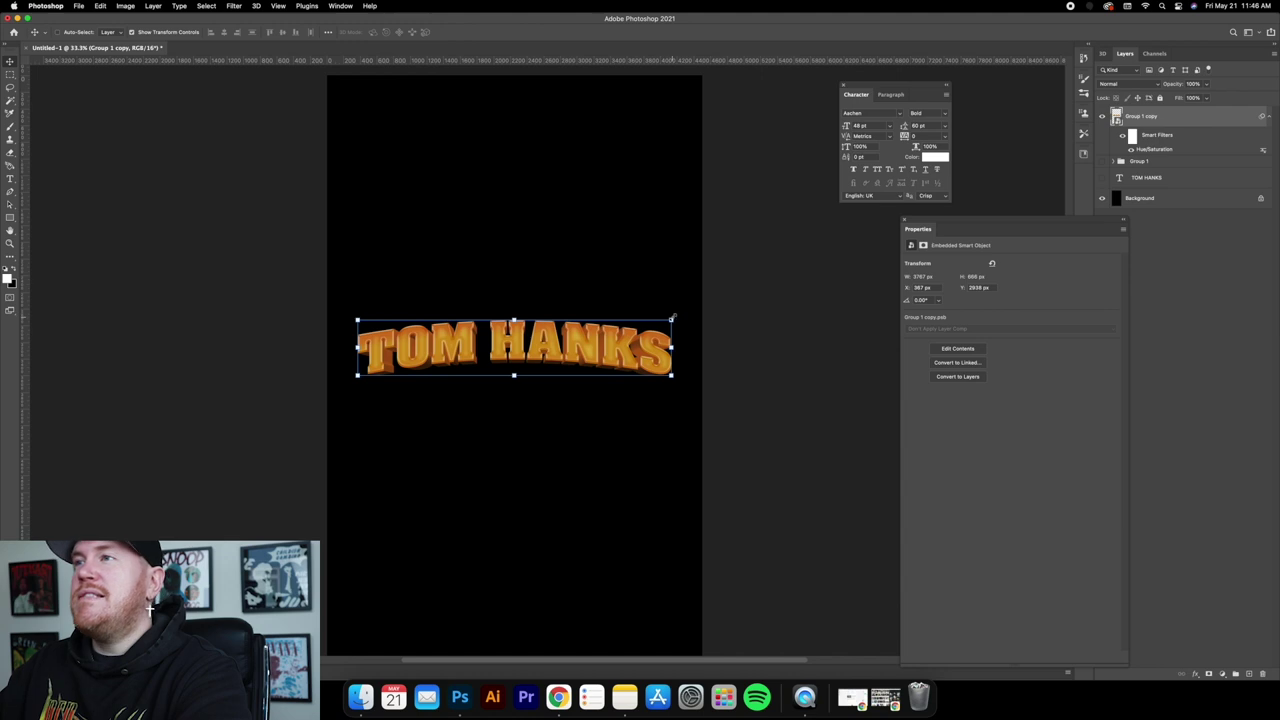
Check the smart object's transform bounds and toggle the background and plain text layers to inspect the surrounding area.
key("super+t")
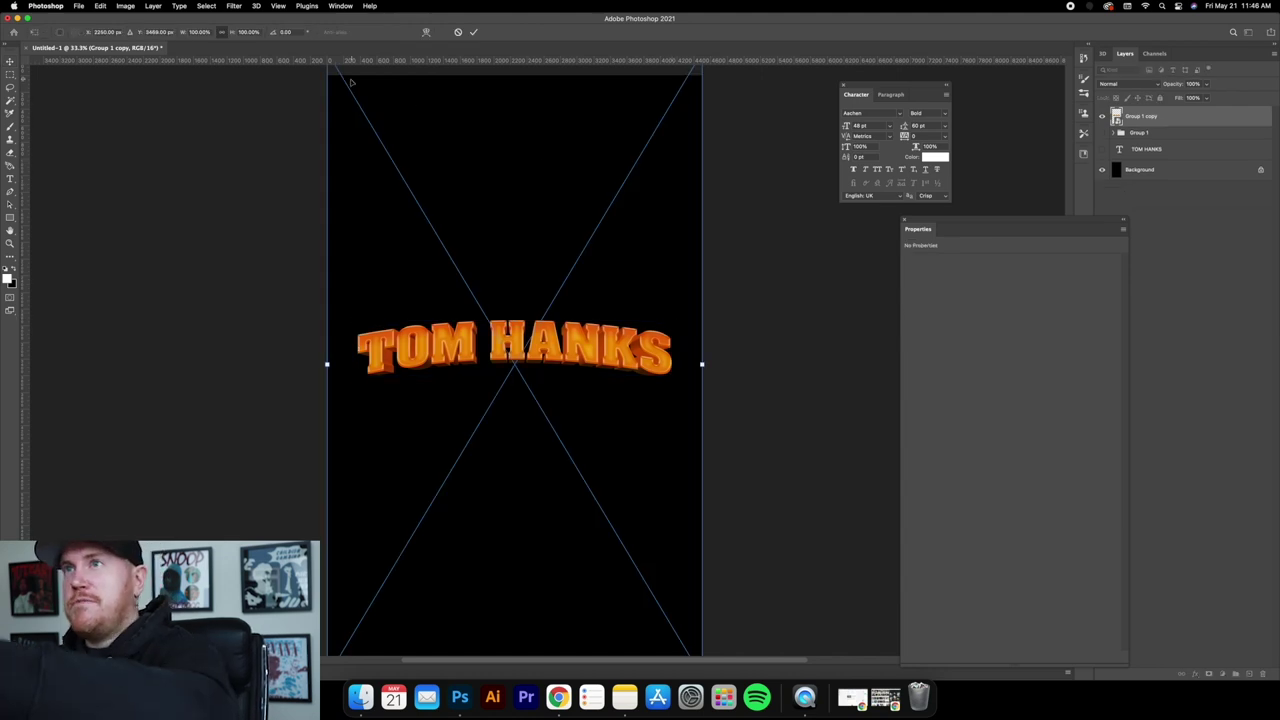
key("Return")
left_click(1102, 177)
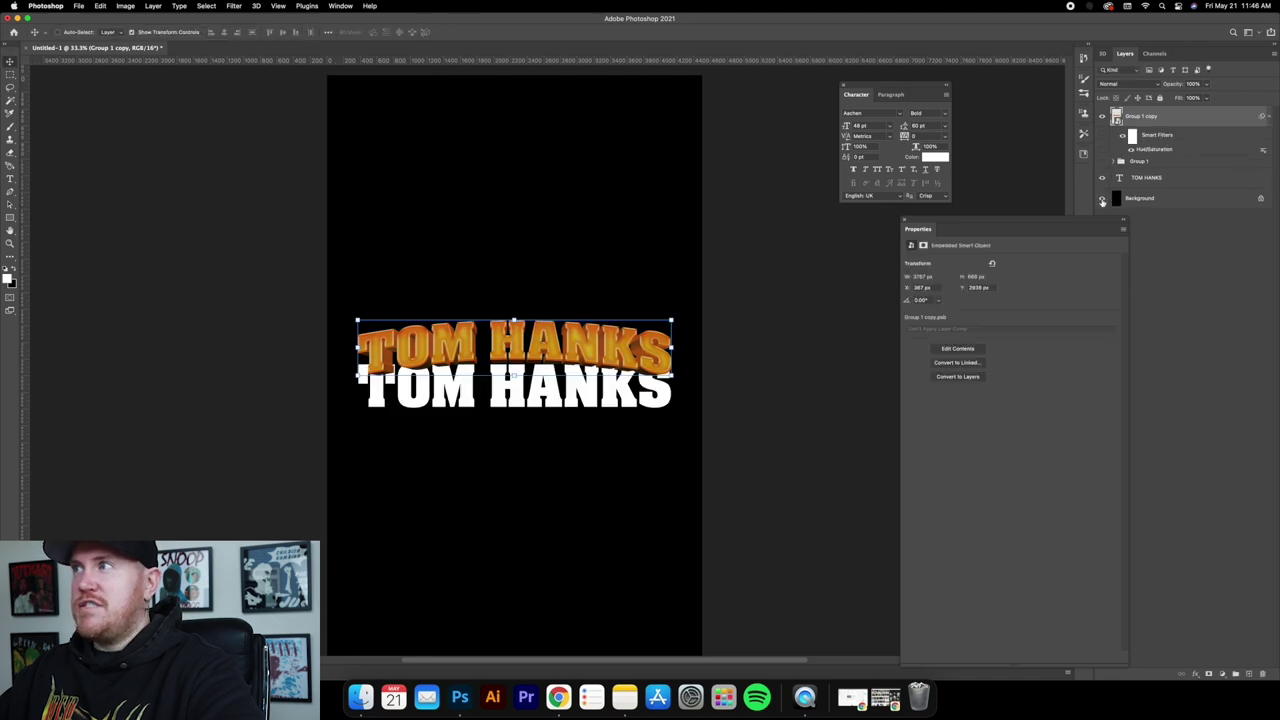
left_click(1104, 198)
left_click(1102, 177)
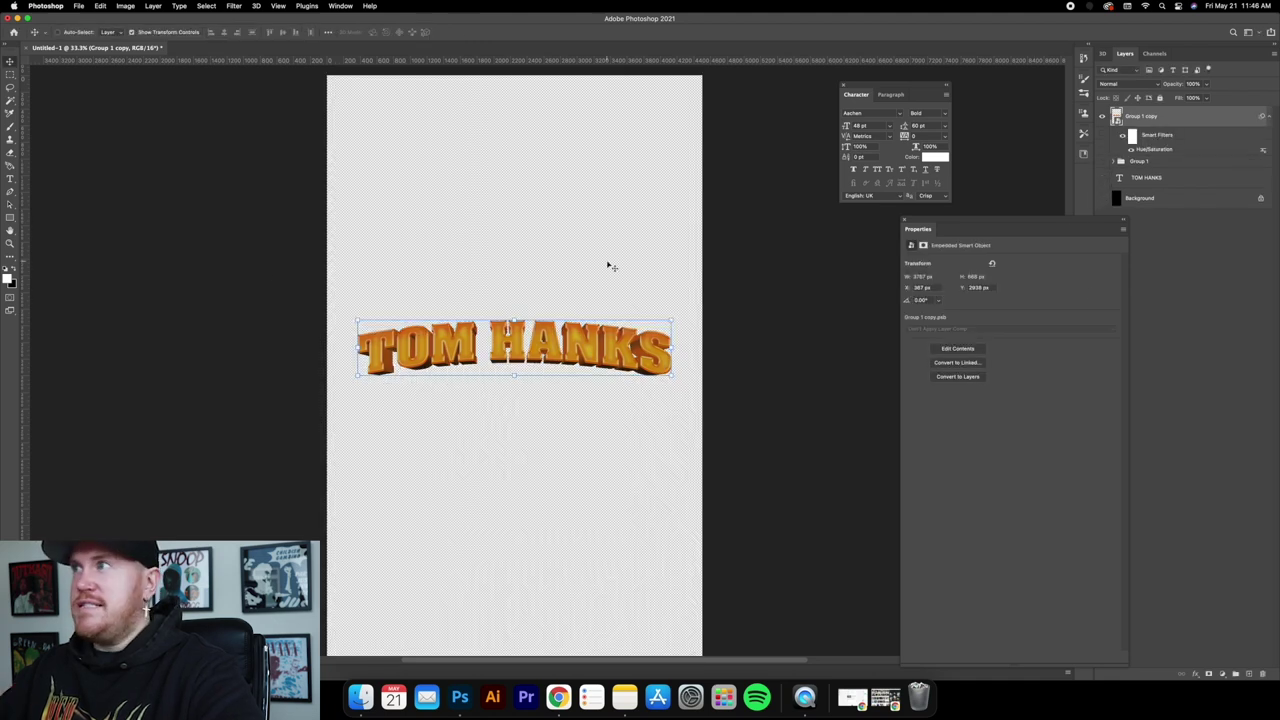
left_click(1102, 198)
Copy a rectangular selection around the arched lettering to a new layer and hide the original smart object.
key("super+plus")
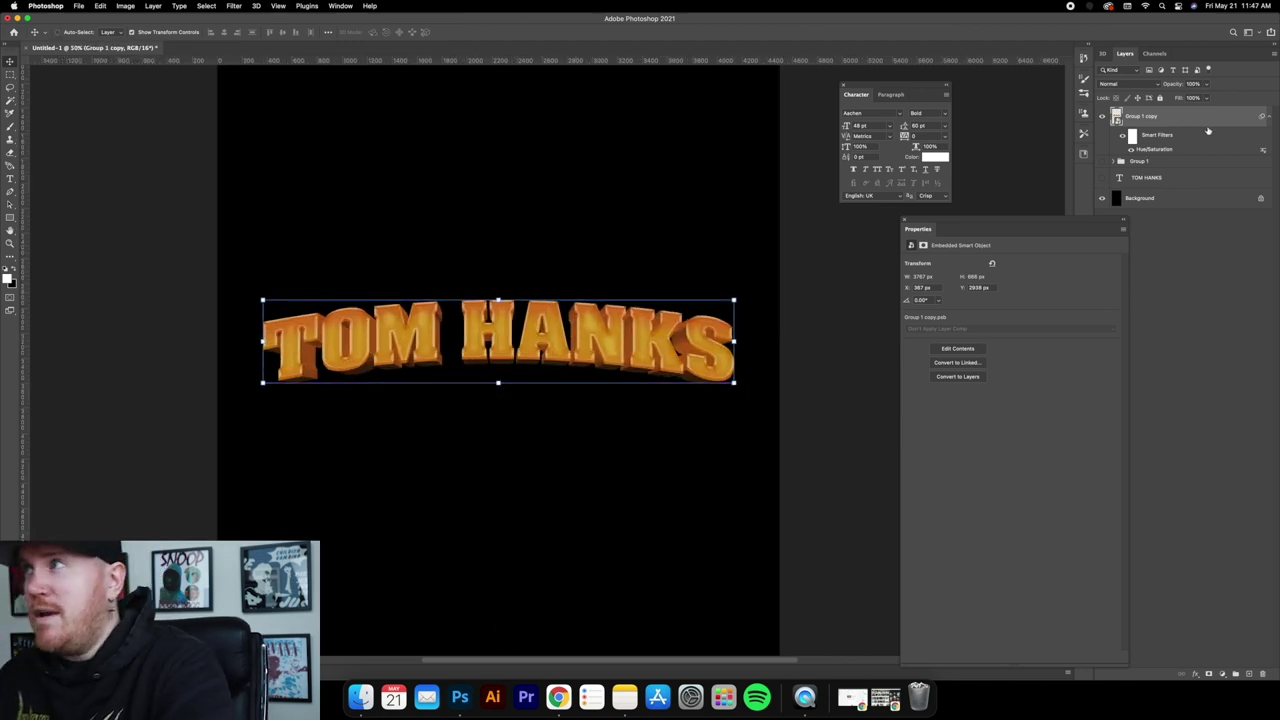
left_click(10, 75)
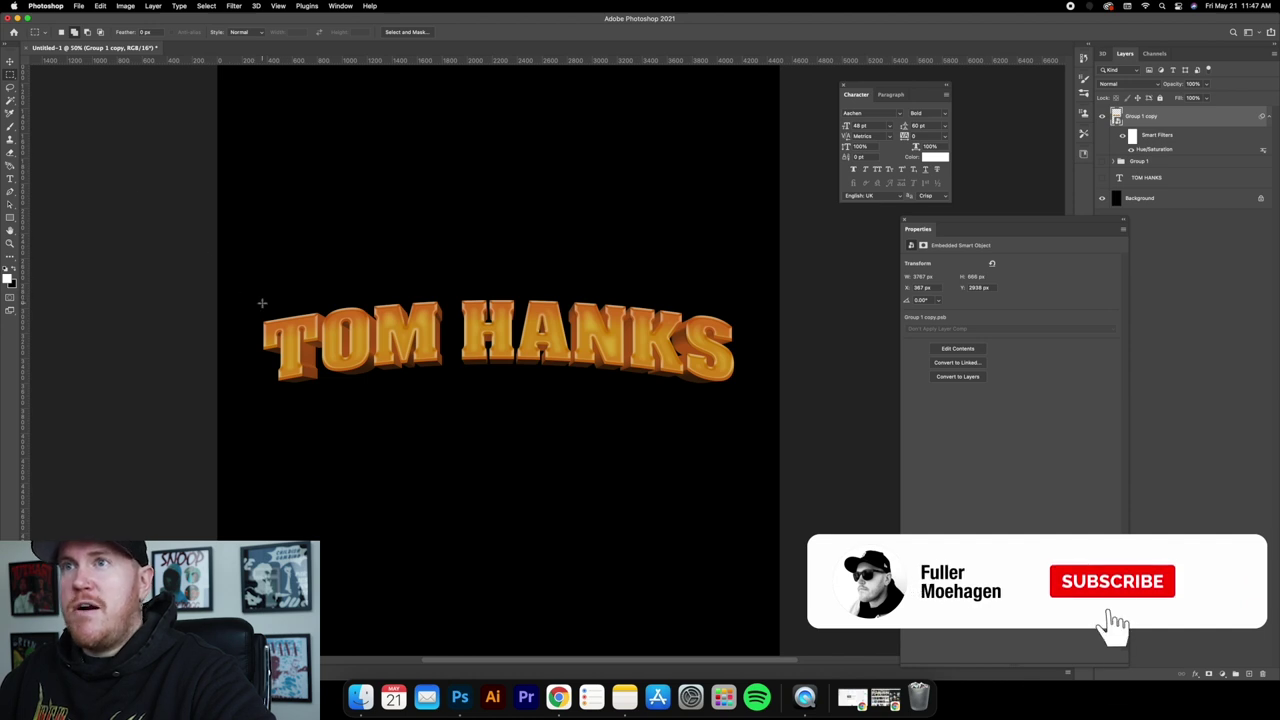
left_click_drag(254, 299, 575, 378)
left_click_drag(250, 289, 741, 393)
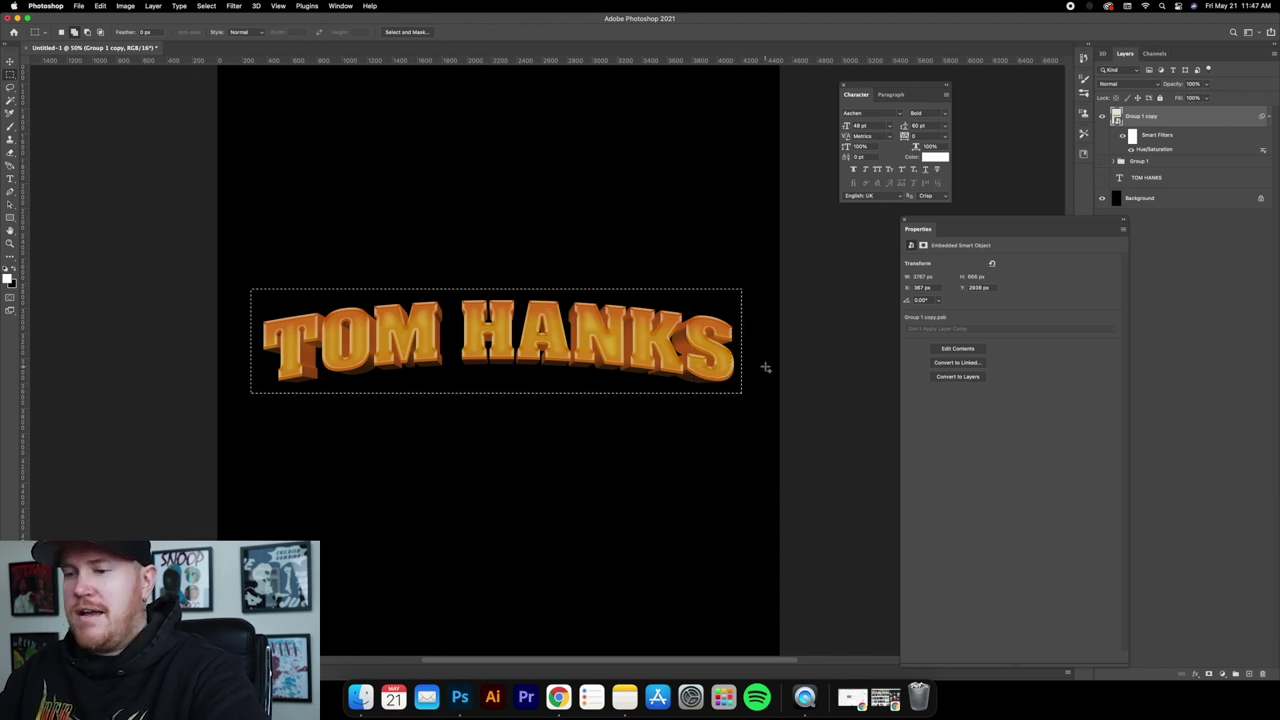
key("super+j")
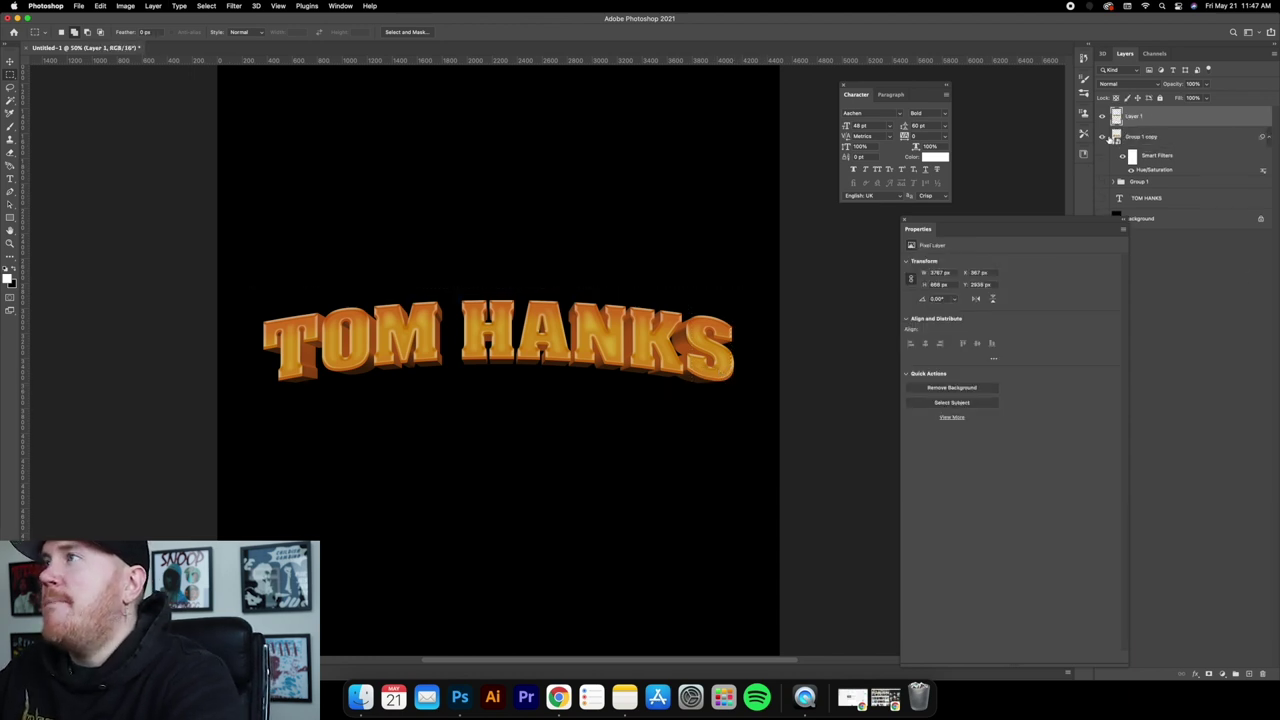
double_click(1104, 117)
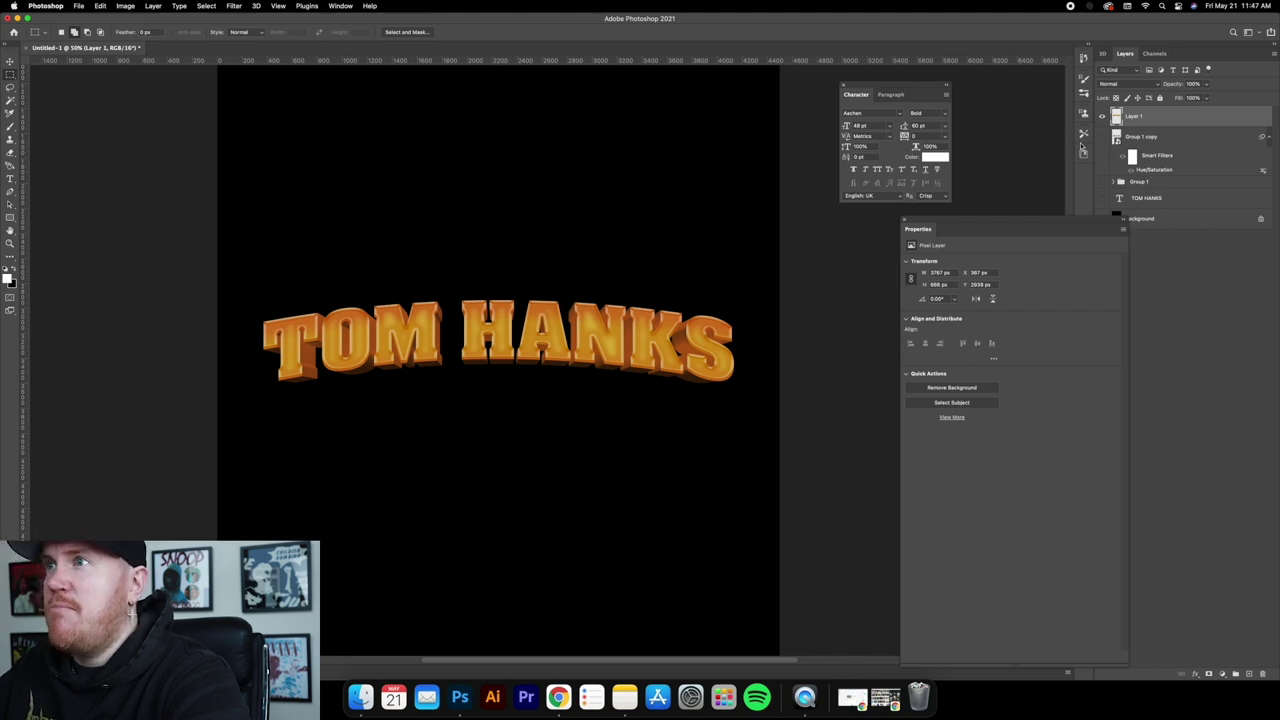
left_click(1140, 137)
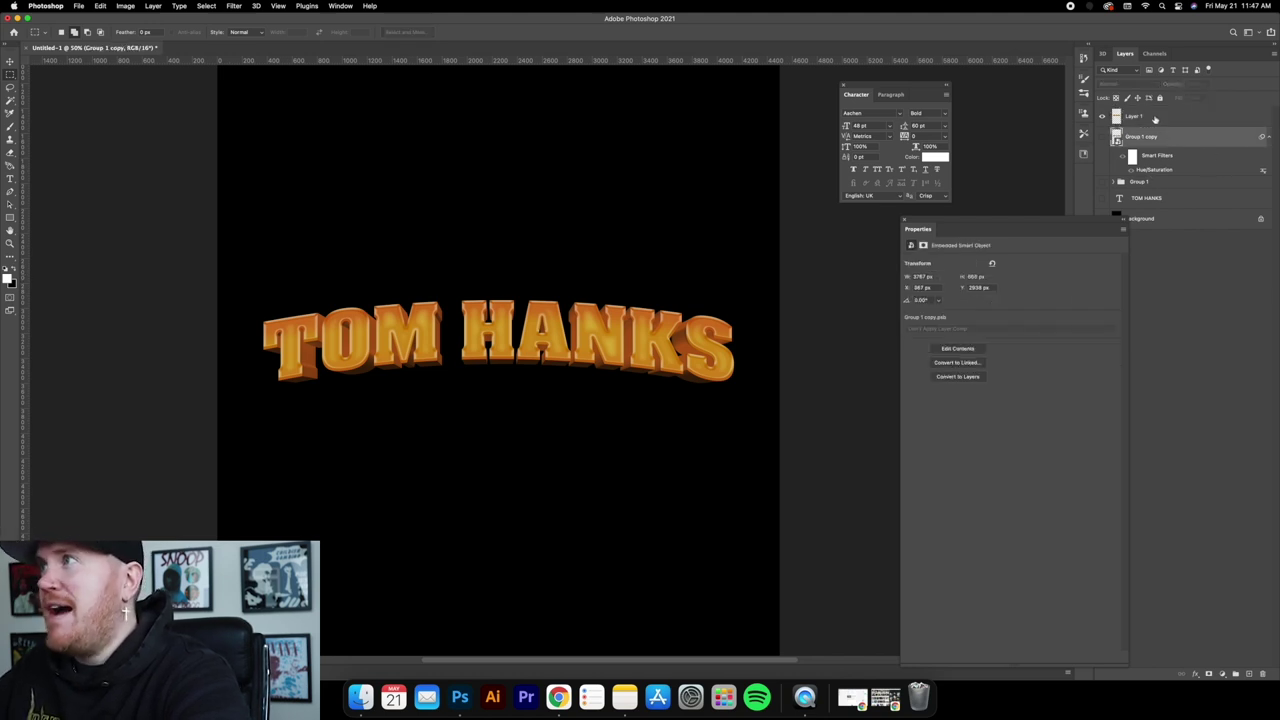
left_click(1154, 118)
Convert the new cropped lettering layer to a smart object.
left_click(10, 62)
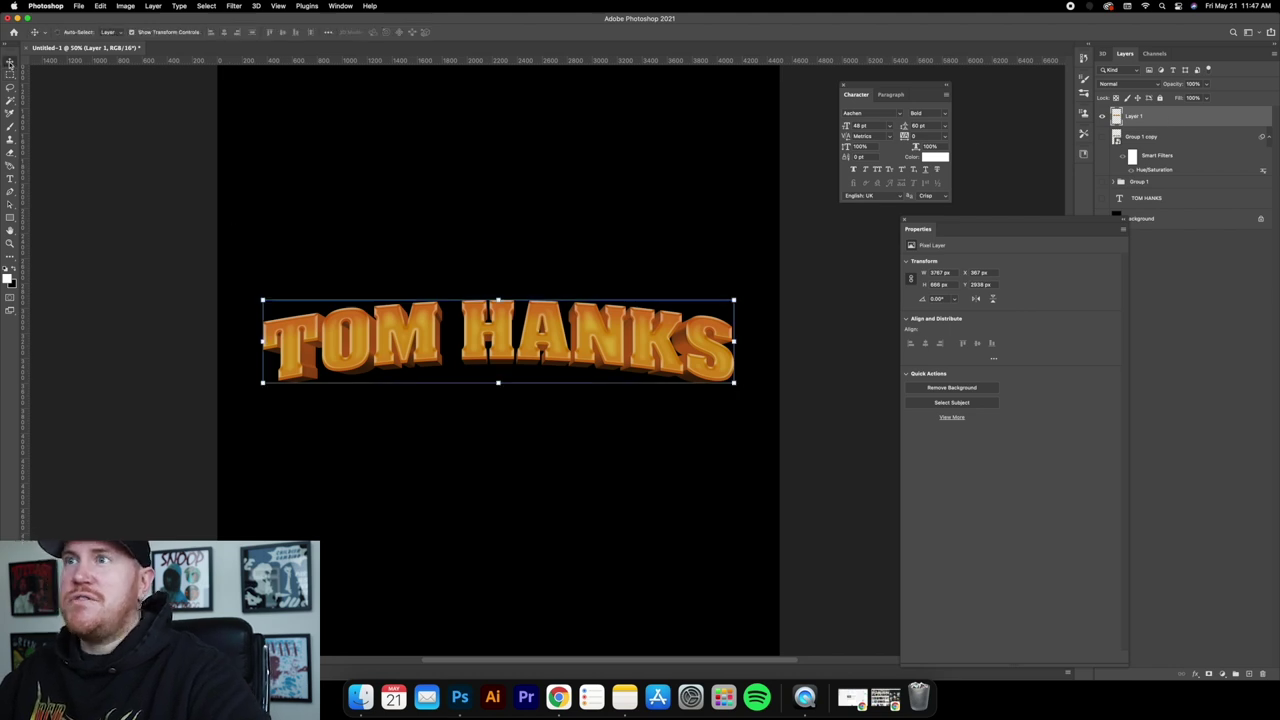
left_click_drag(254, 345, 314, 338)
key("Escape")
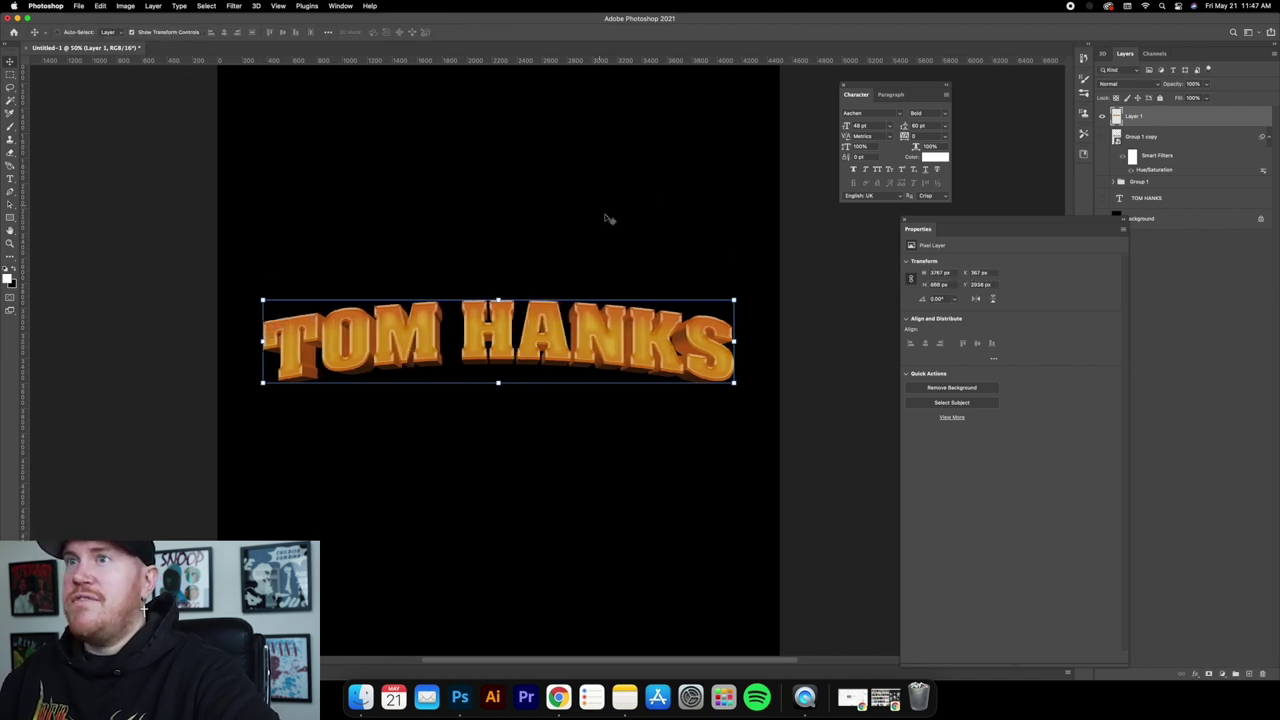
right_click(1162, 116)
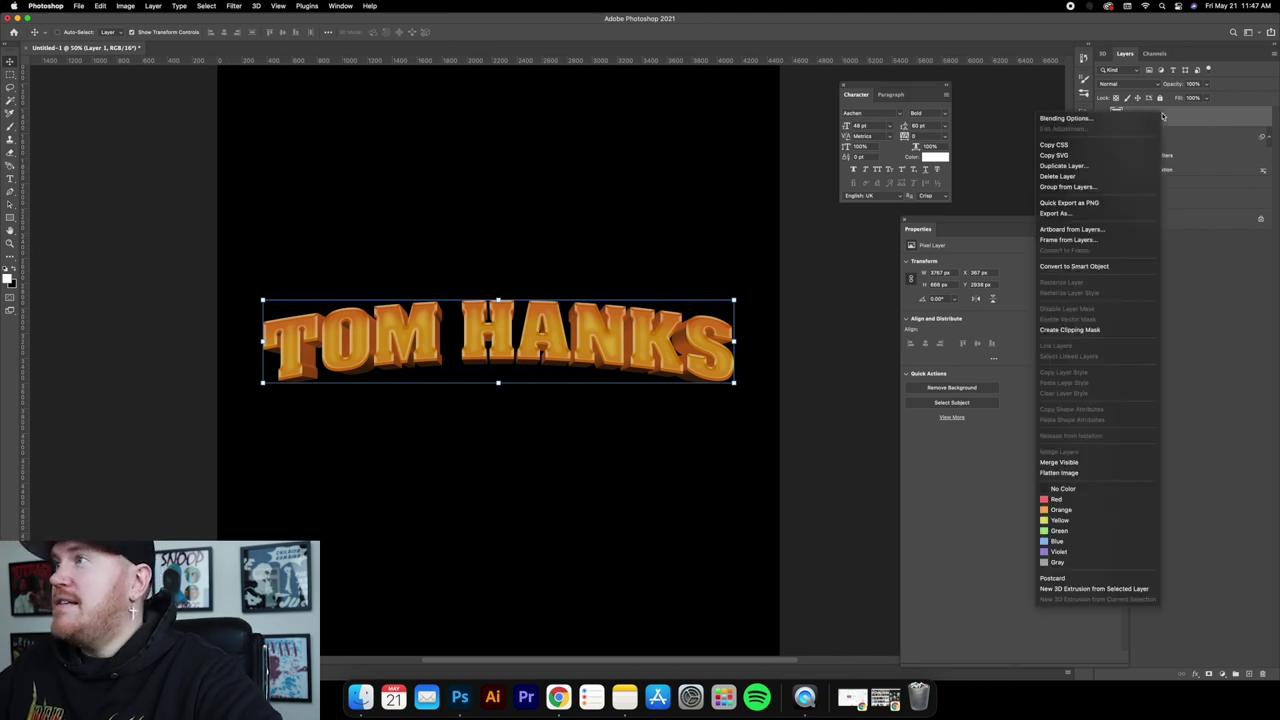
left_click(1104, 267)
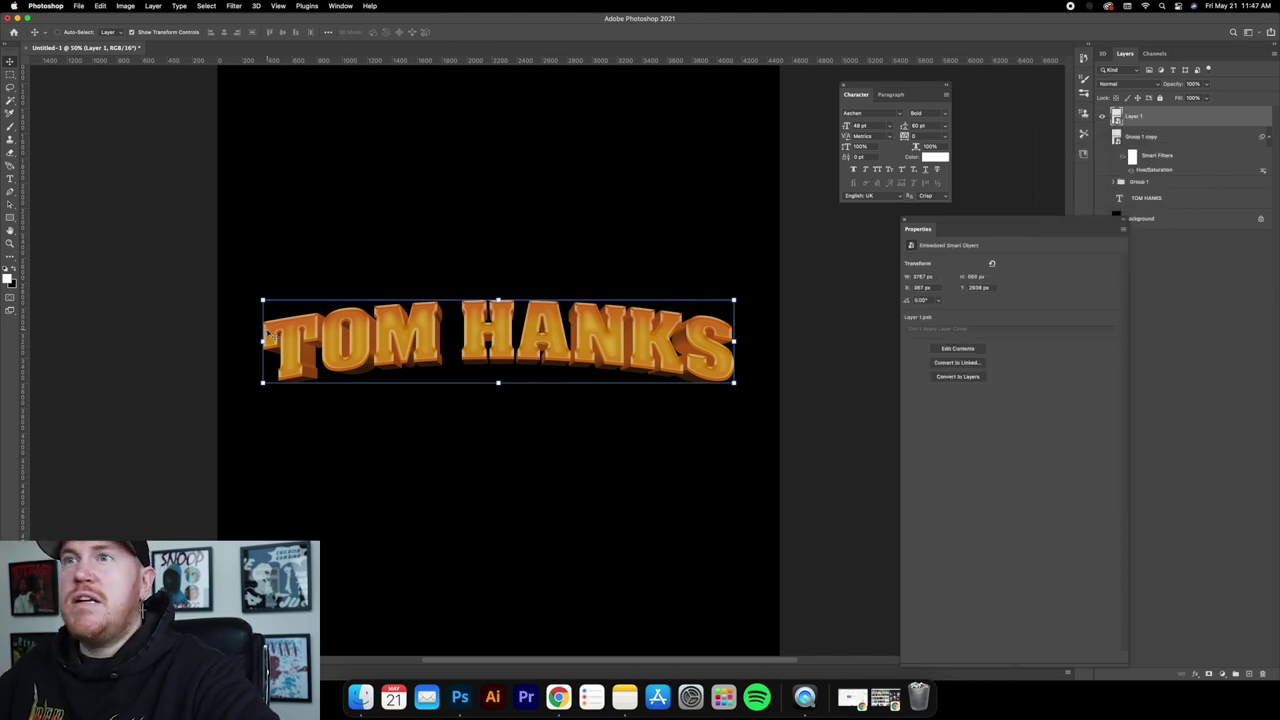
Scale the arched lettering smart object to about 4000 px wide so it nearly spans the canvas, and nudge it into place.
left_click_drag(263, 340, 345, 337)
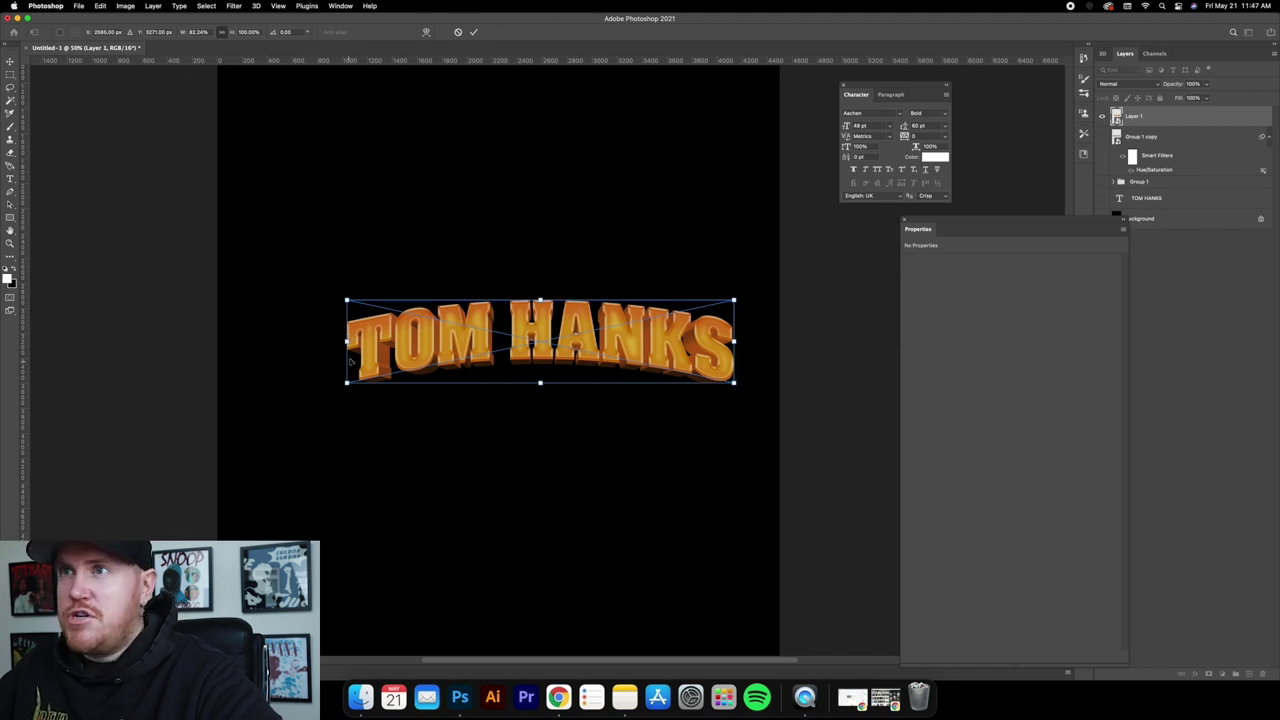
left_click_drag(346, 341, 257, 252)
left_click_drag(728, 249, 751, 246)
left_click_drag(258, 249, 296, 257)
key("Return")
left_click_drag(516, 311, 517, 297)
key("super+minus")
key("super+minus")
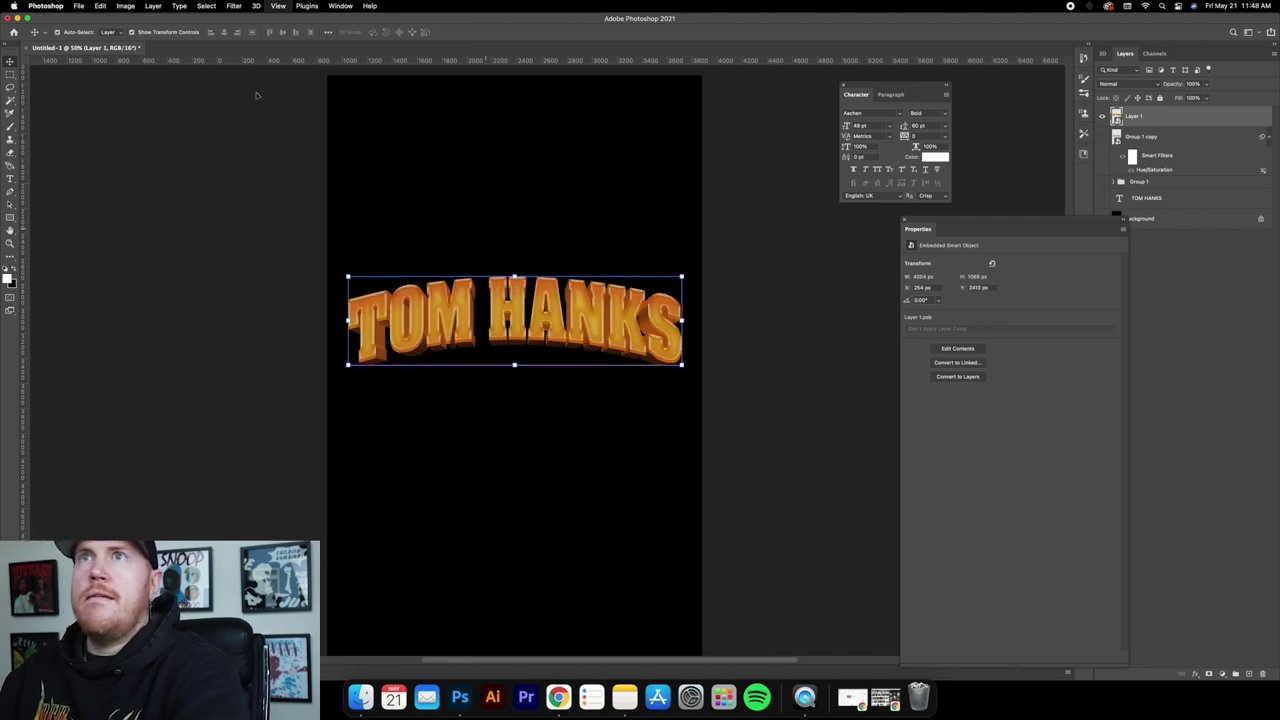
Hide the transform controls and move the arched lettering up into the upper part of the canvas.
left_click(133, 32)
key("super+equal")
left_click_drag(605, 258, 605, 213)
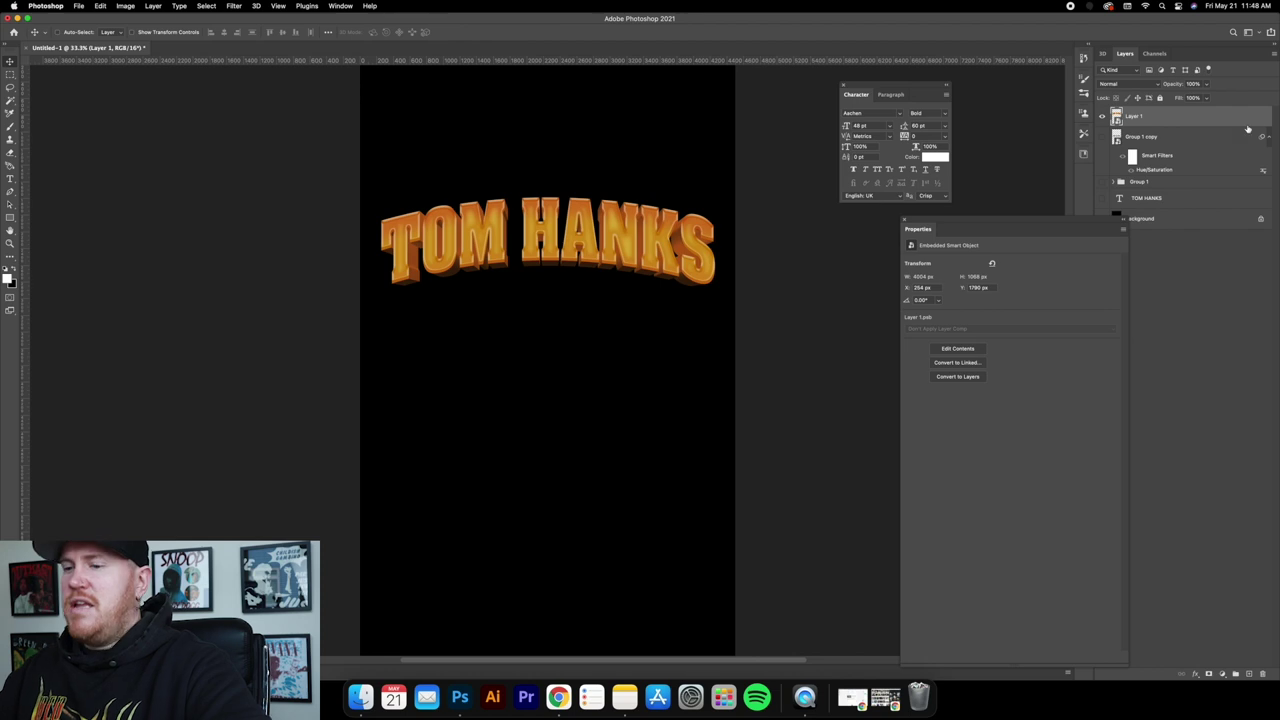
key("super+u")
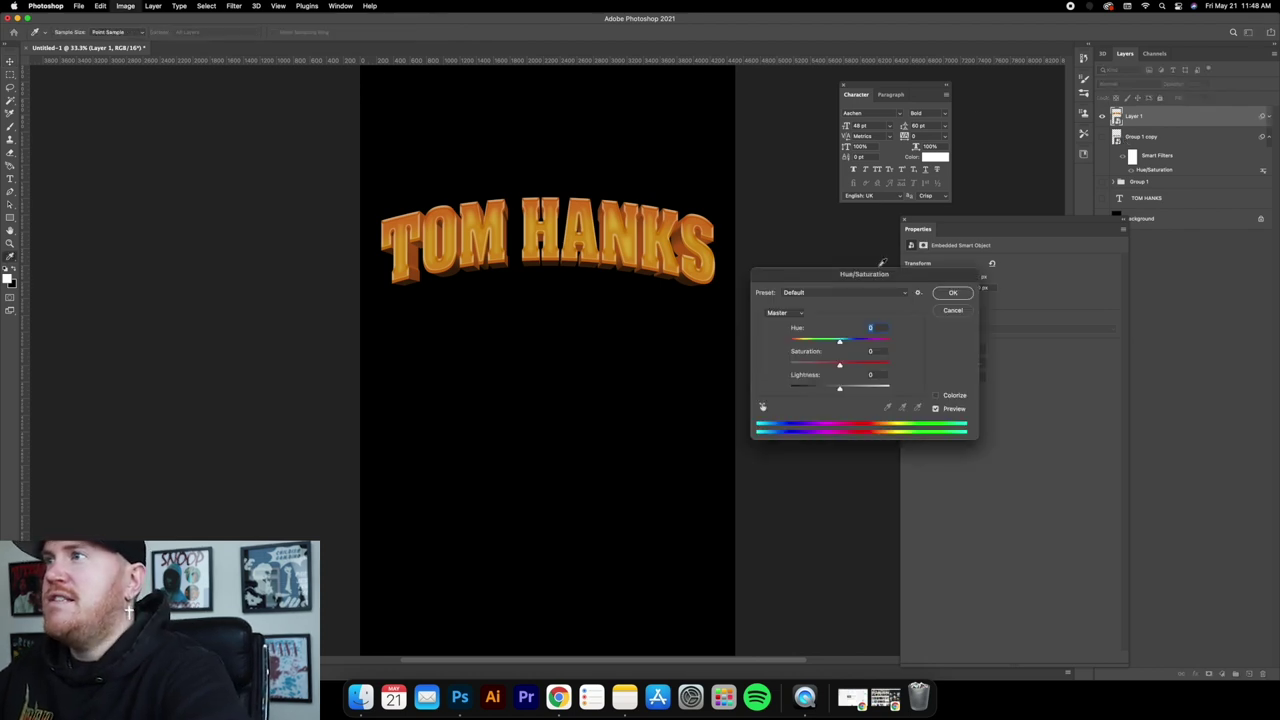
left_click_drag(840, 343, 860, 366)
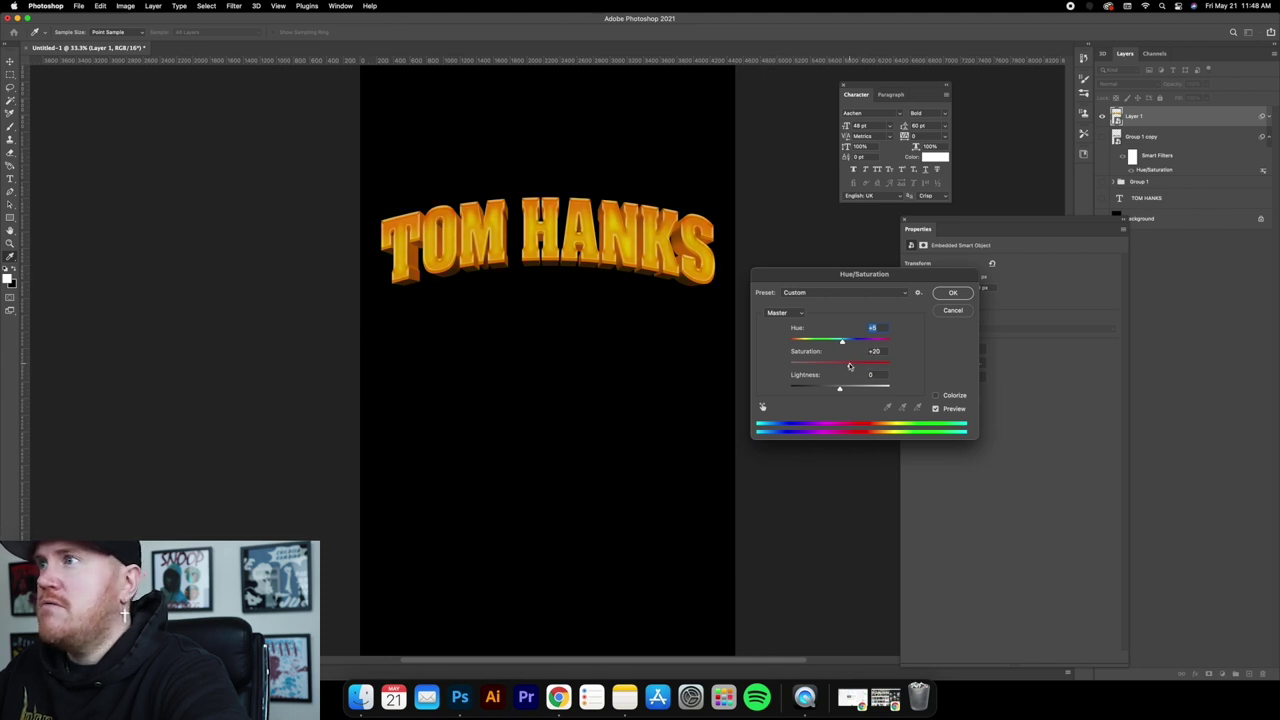
left_click_drag(852, 367, 870, 366)
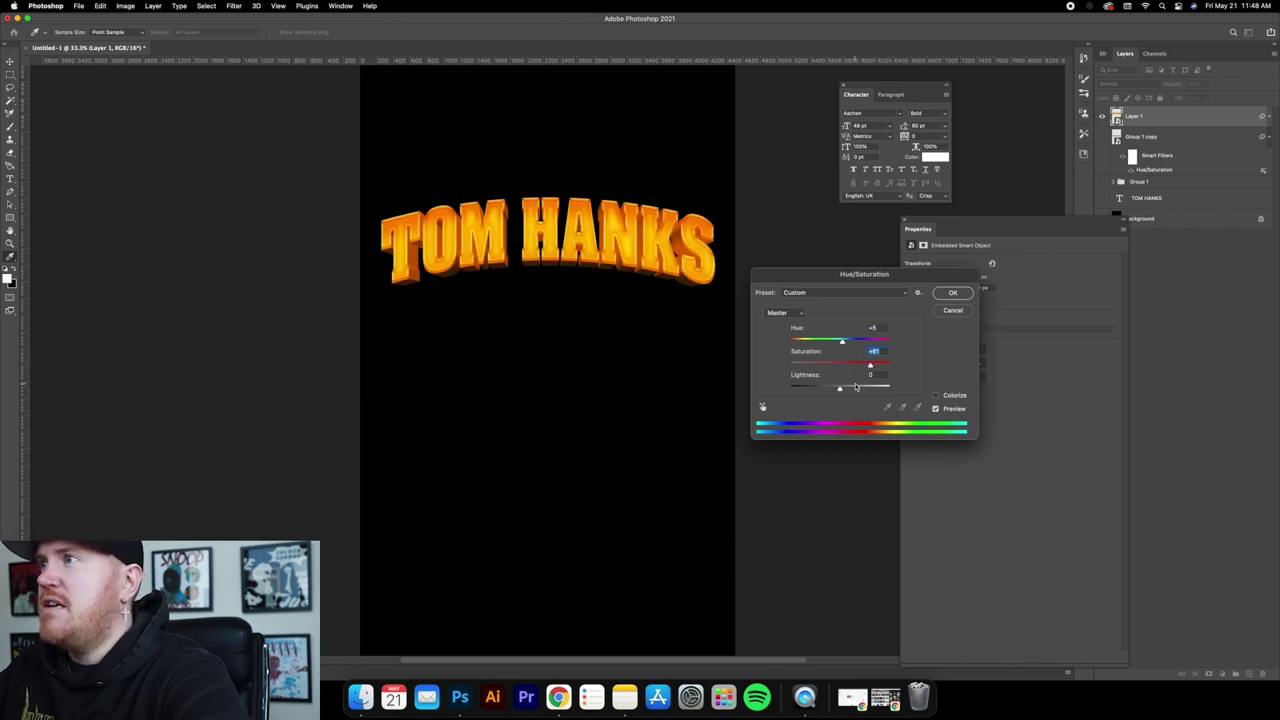
left_click(953, 310)
Move the arched lettering higher, keeping it horizontally centred, with its upper edge about 1140 px below the canvas top.
left_click_drag(608, 247, 628, 225)
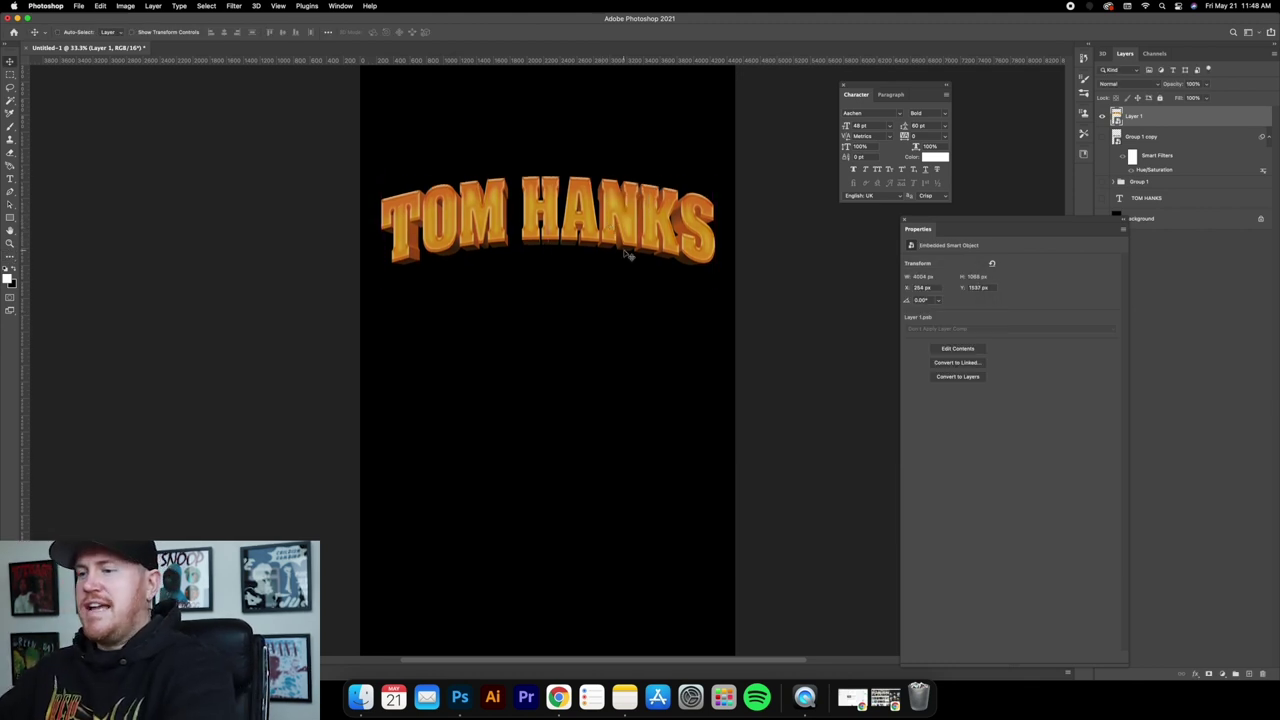
scroll(627, 256, "up", 3)
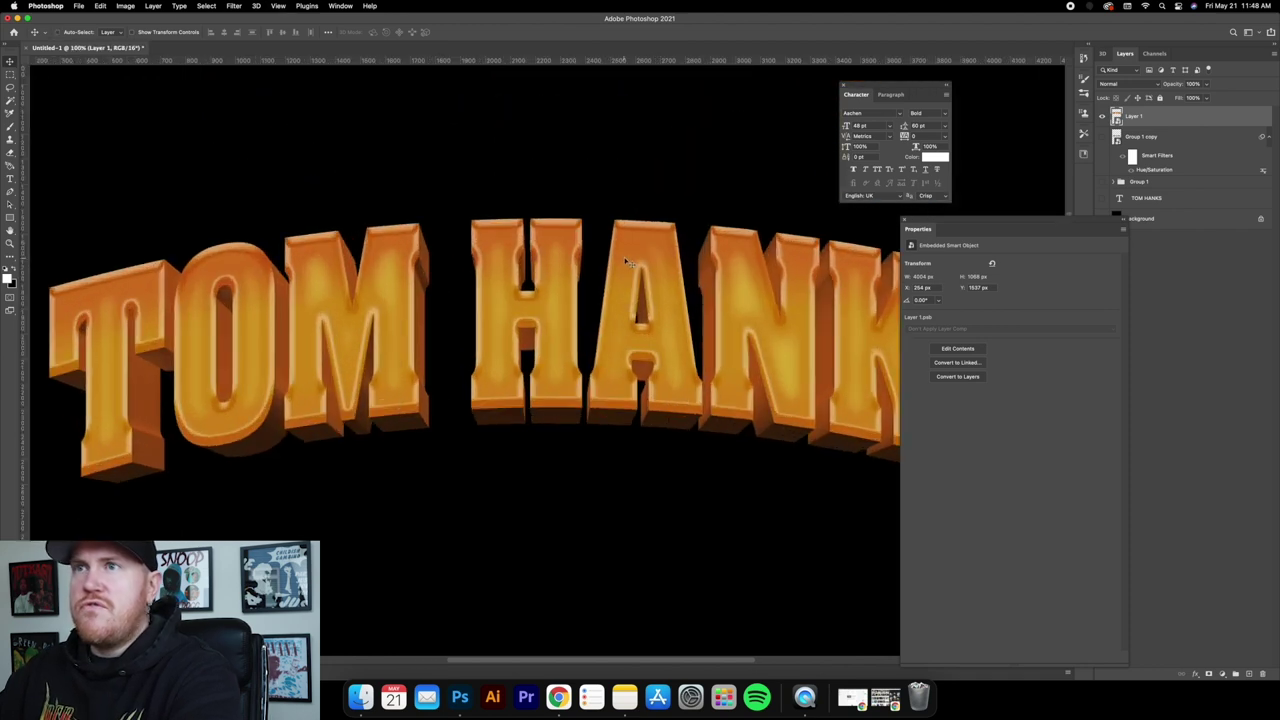
scroll(625, 262, "left", 2)
scroll(700, 400, "down", 5)
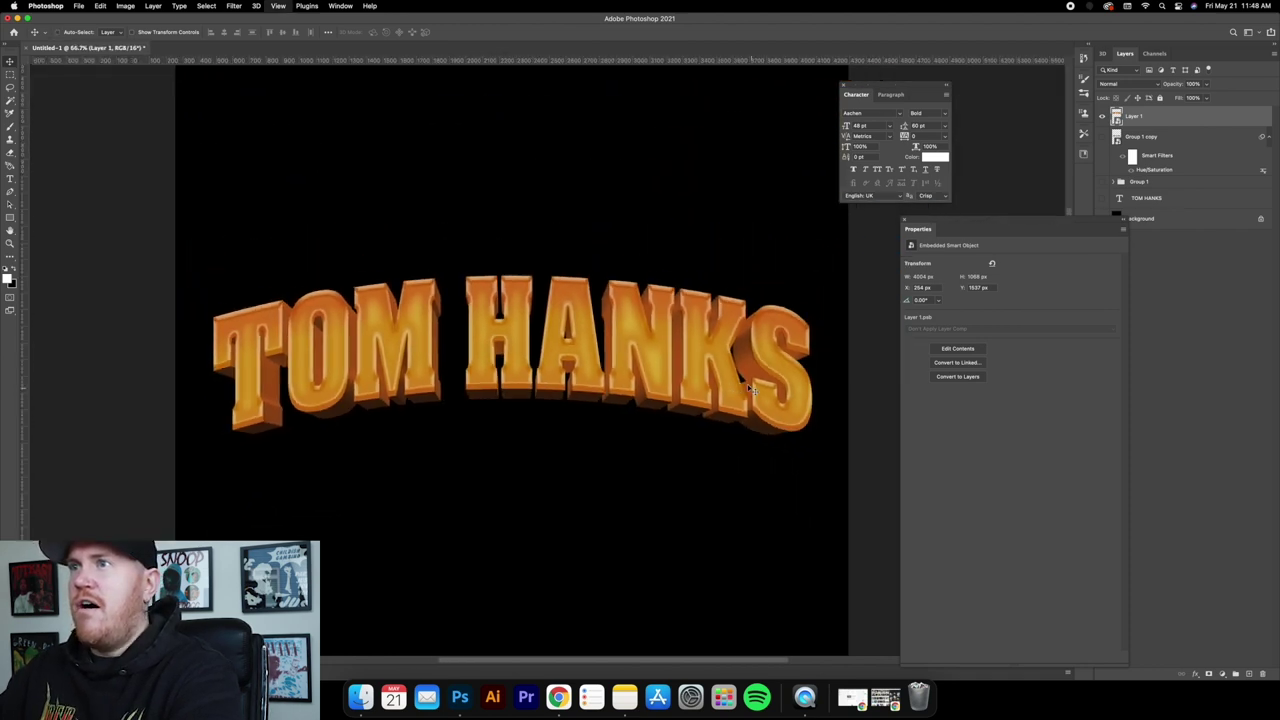
scroll(645, 372, "down", 5)
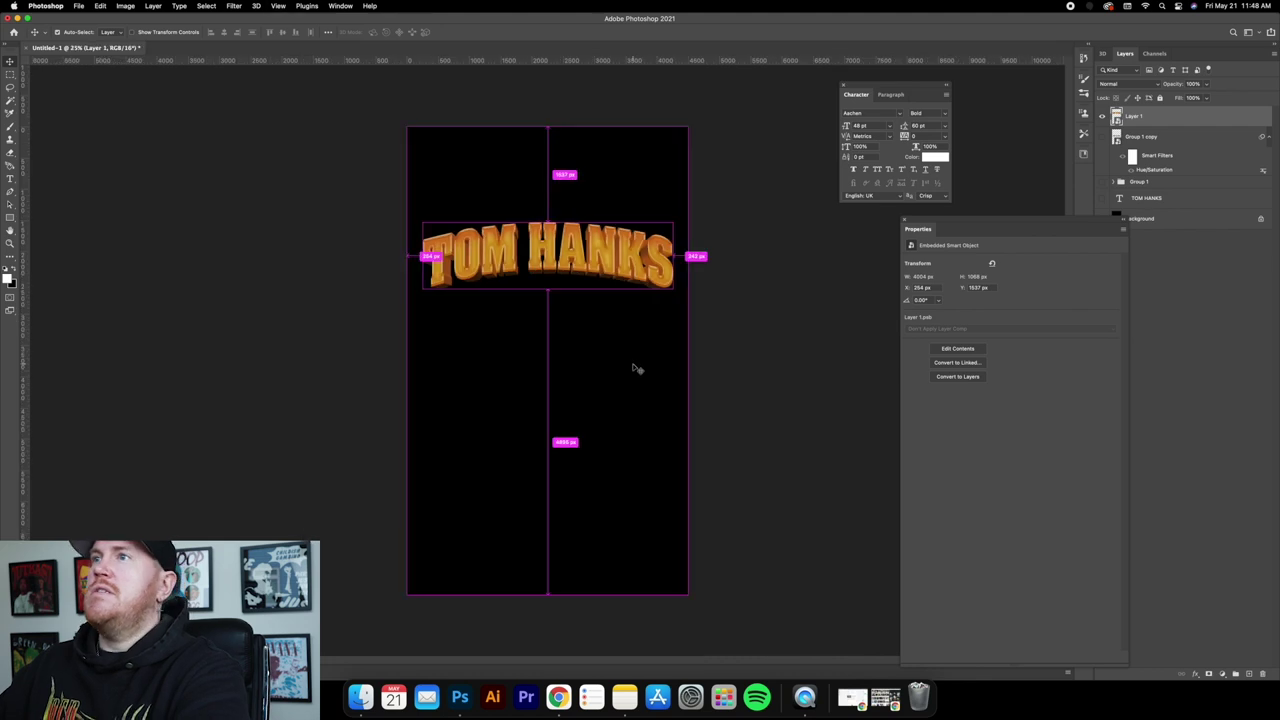
left_click_drag(568, 266, 568, 249)
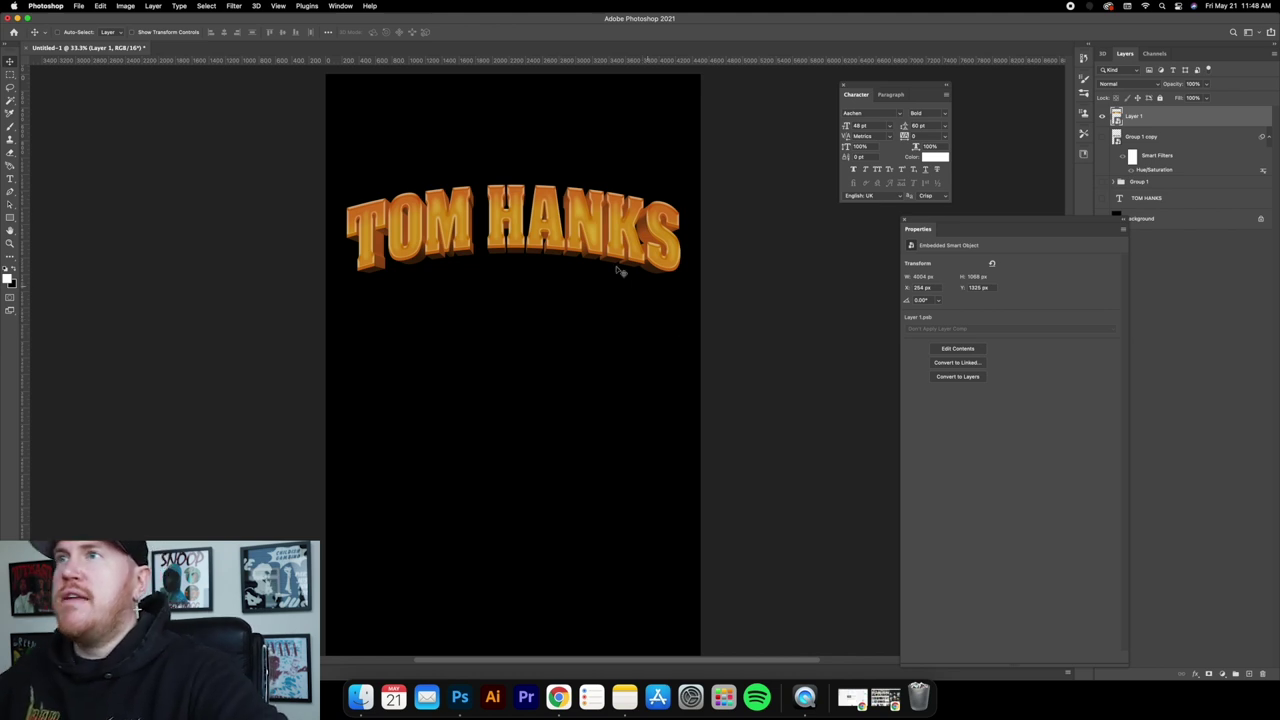
left_click_drag(528, 218, 520, 204)
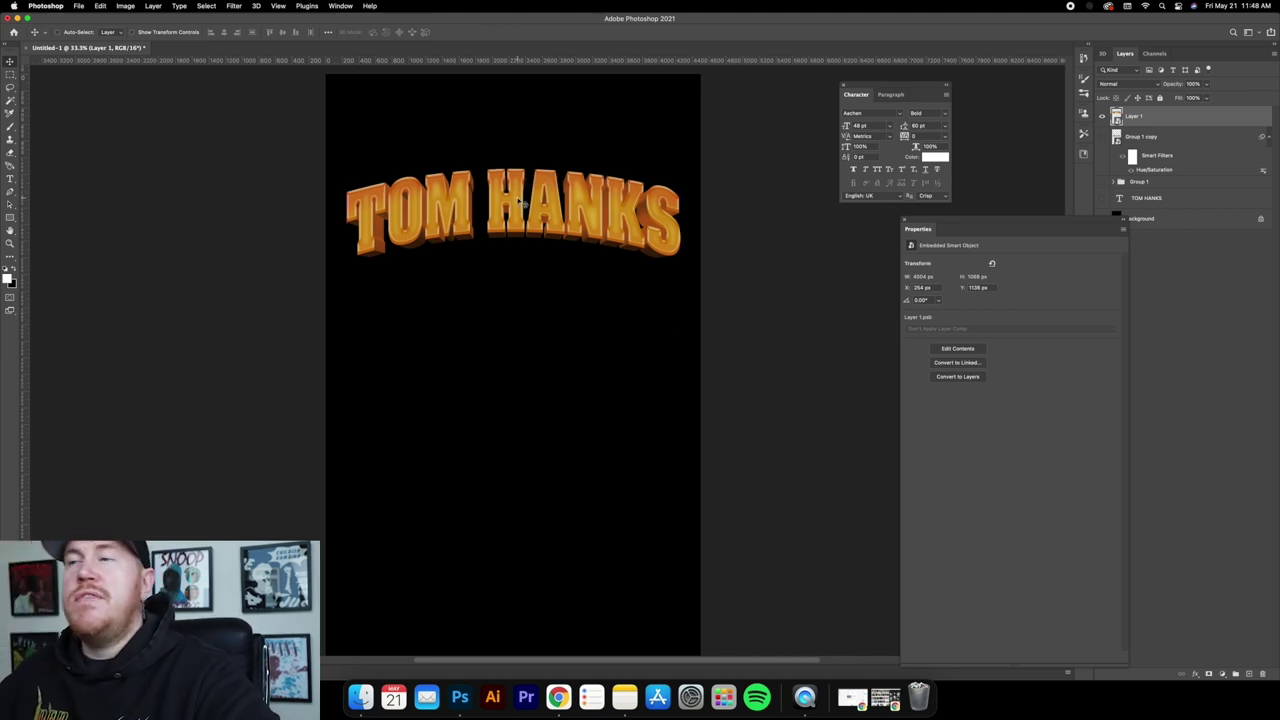
Switch to the Chrome image results for "tom hanks forrest gump" and view the enlarged park bench photo.
left_click(886, 699)
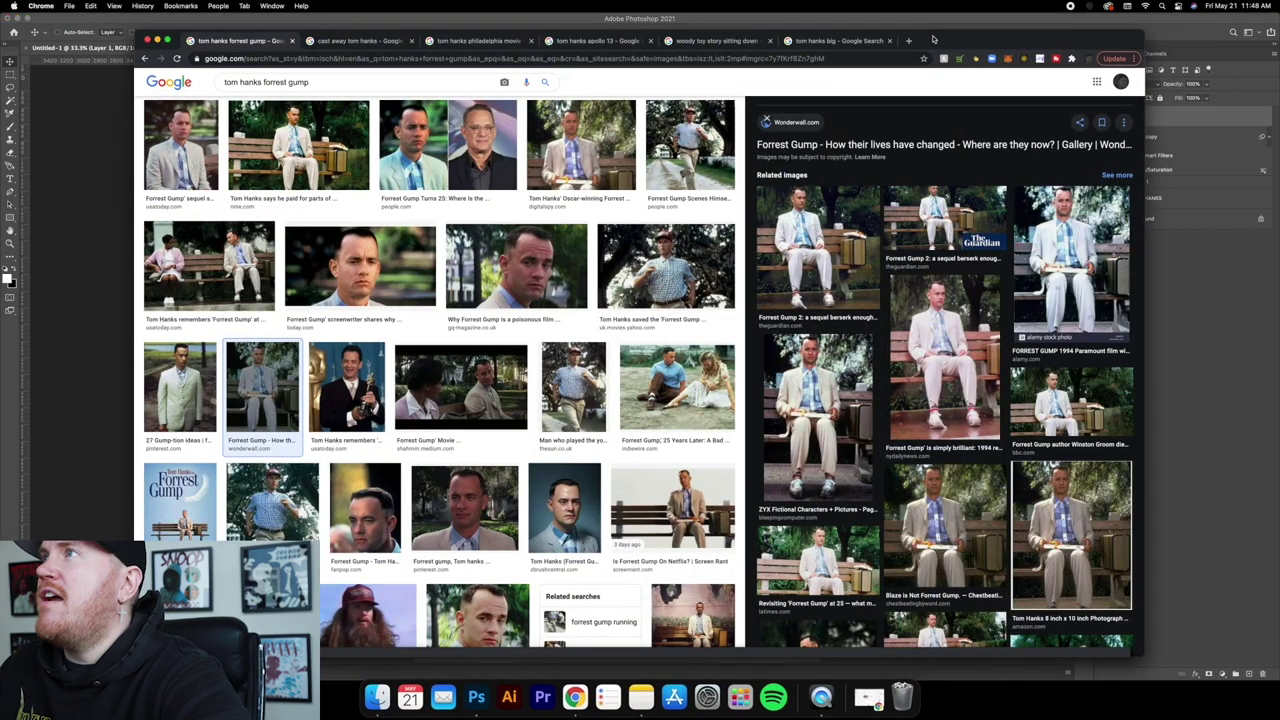
left_click_drag(933, 39, 927, 47)
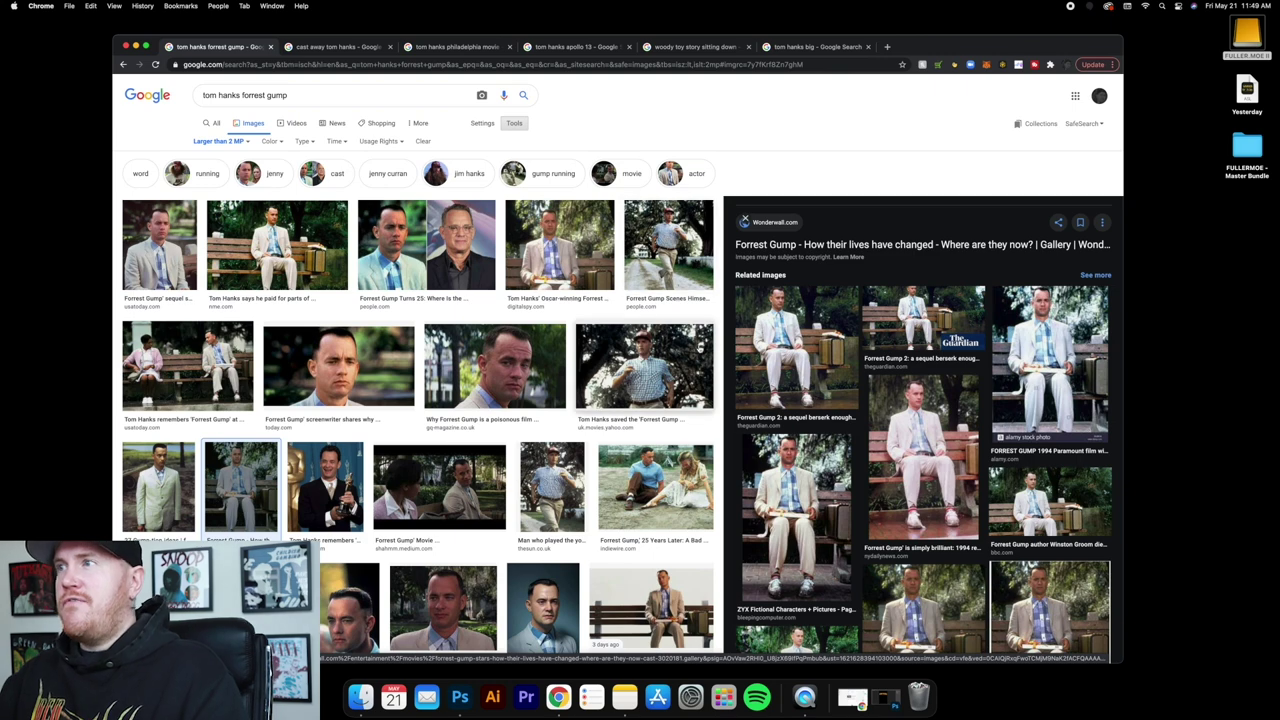
scroll(781, 356, "up", 3)
scroll(781, 356, "up", 4)
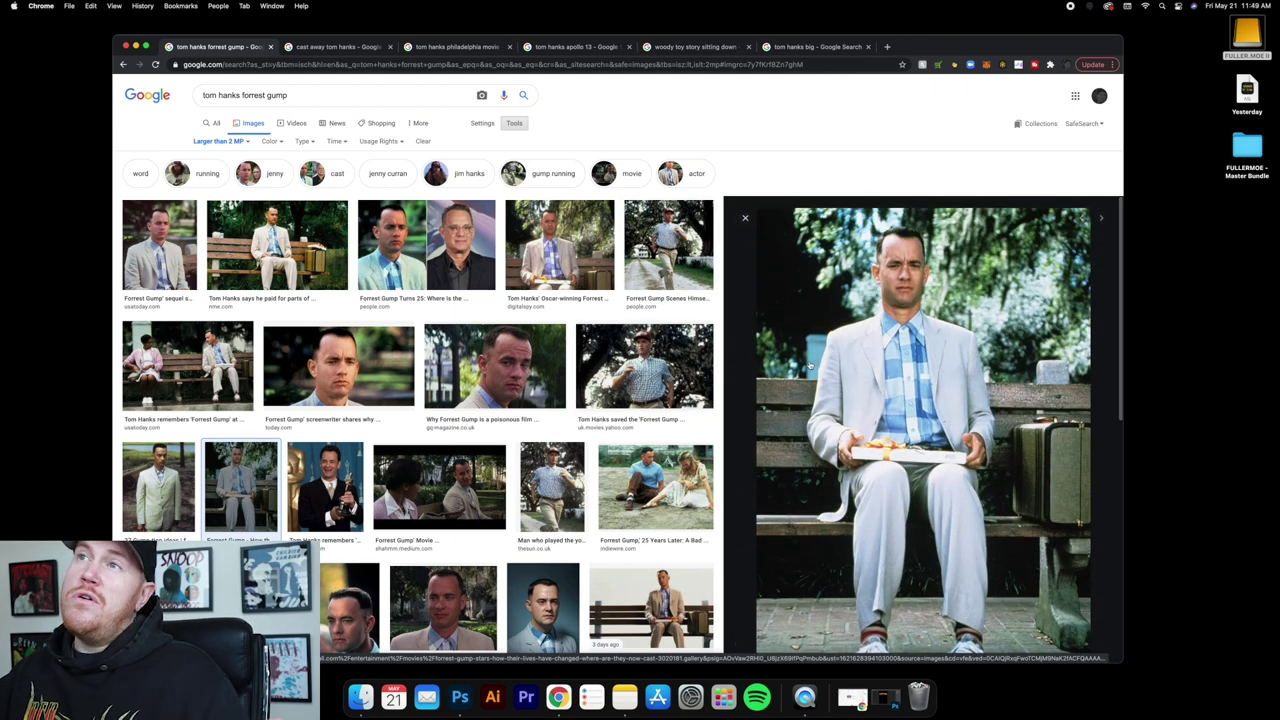
Run an advanced image search for "tom hanks forrest gump" limited to images larger than 2 MP.
left_click(483, 124)
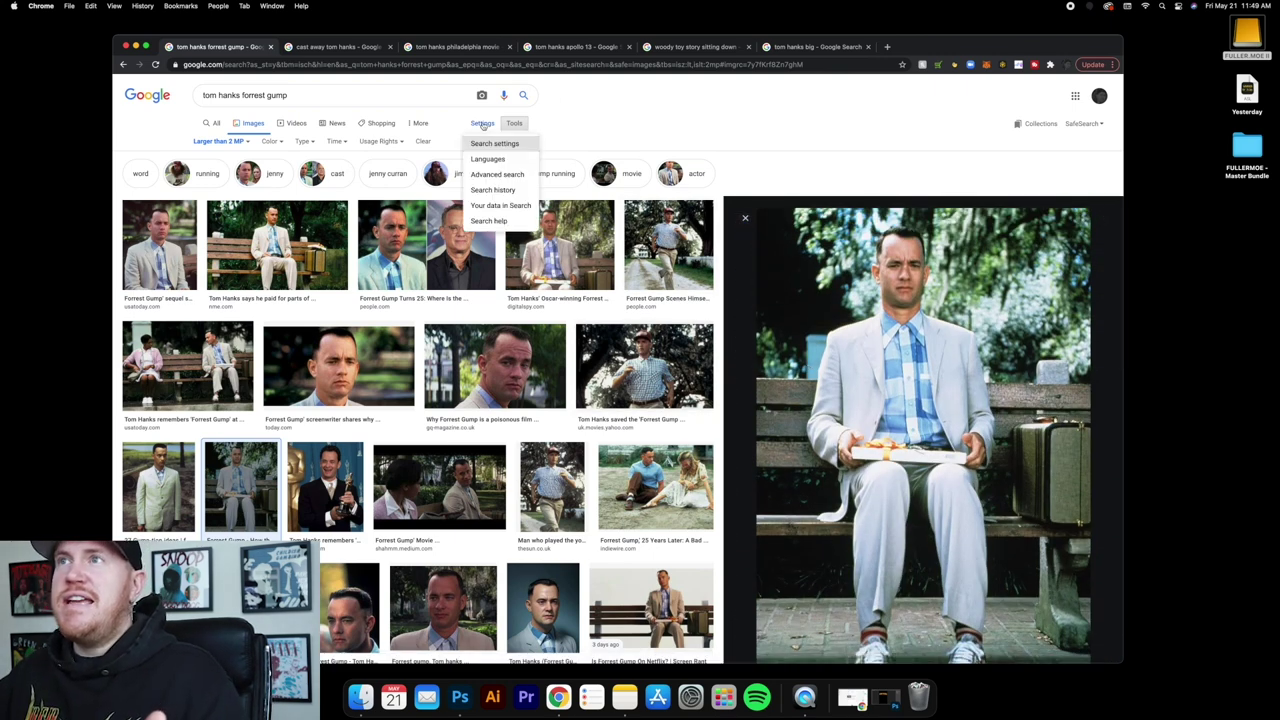
left_click(493, 174)
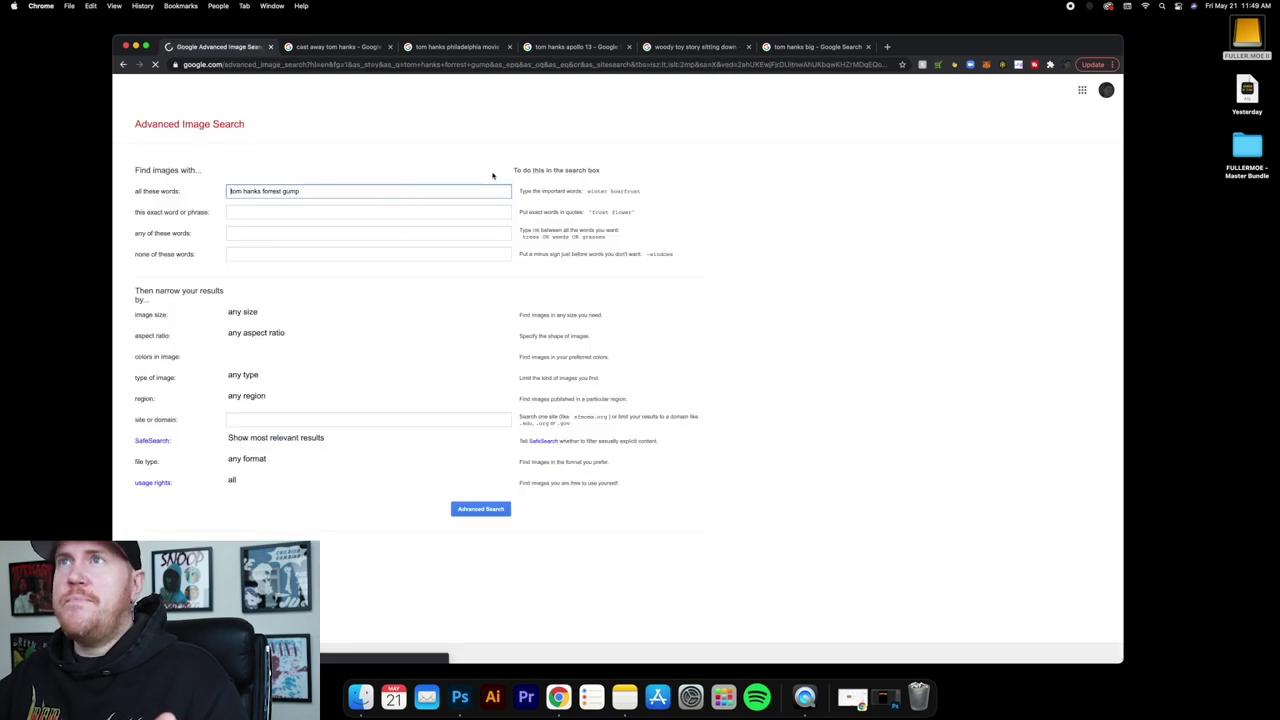
left_click(272, 316)
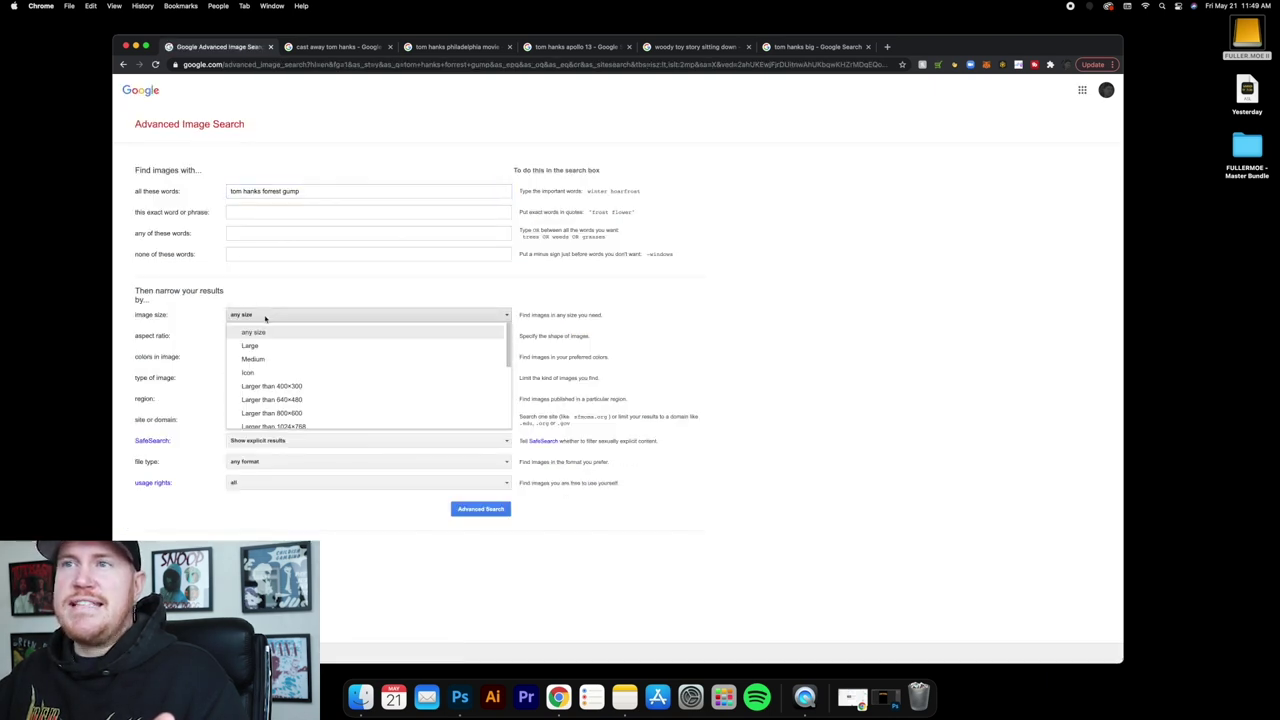
scroll(332, 413, "down", 2)
left_click(303, 378)
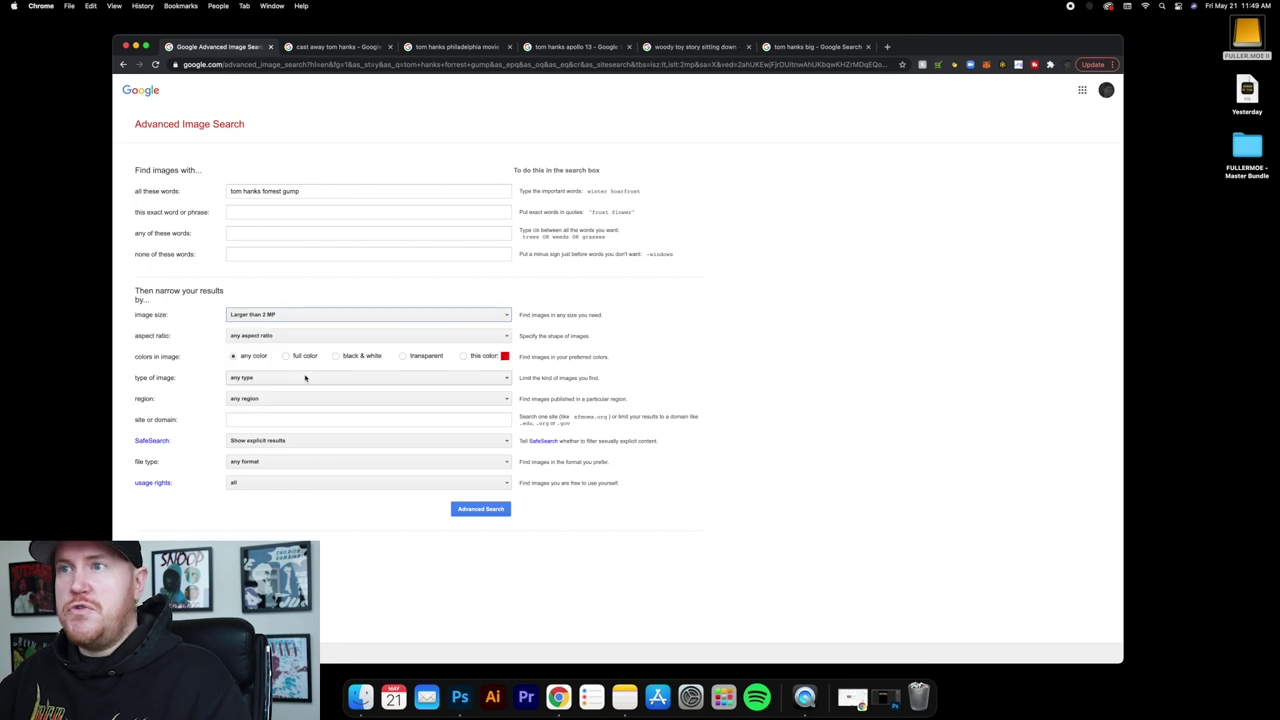
left_click(477, 513)
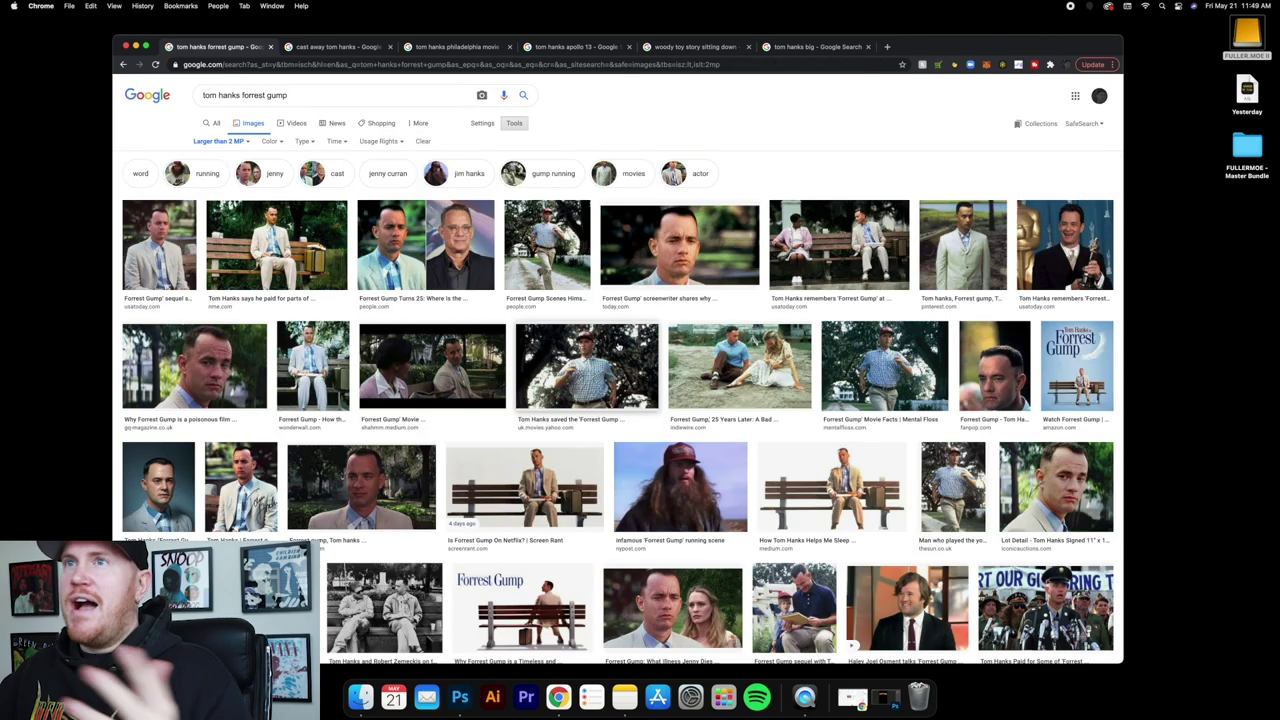
Compare the enlarged full-body bench photo with the image of the couple sitting on the ground.
left_click(313, 365)
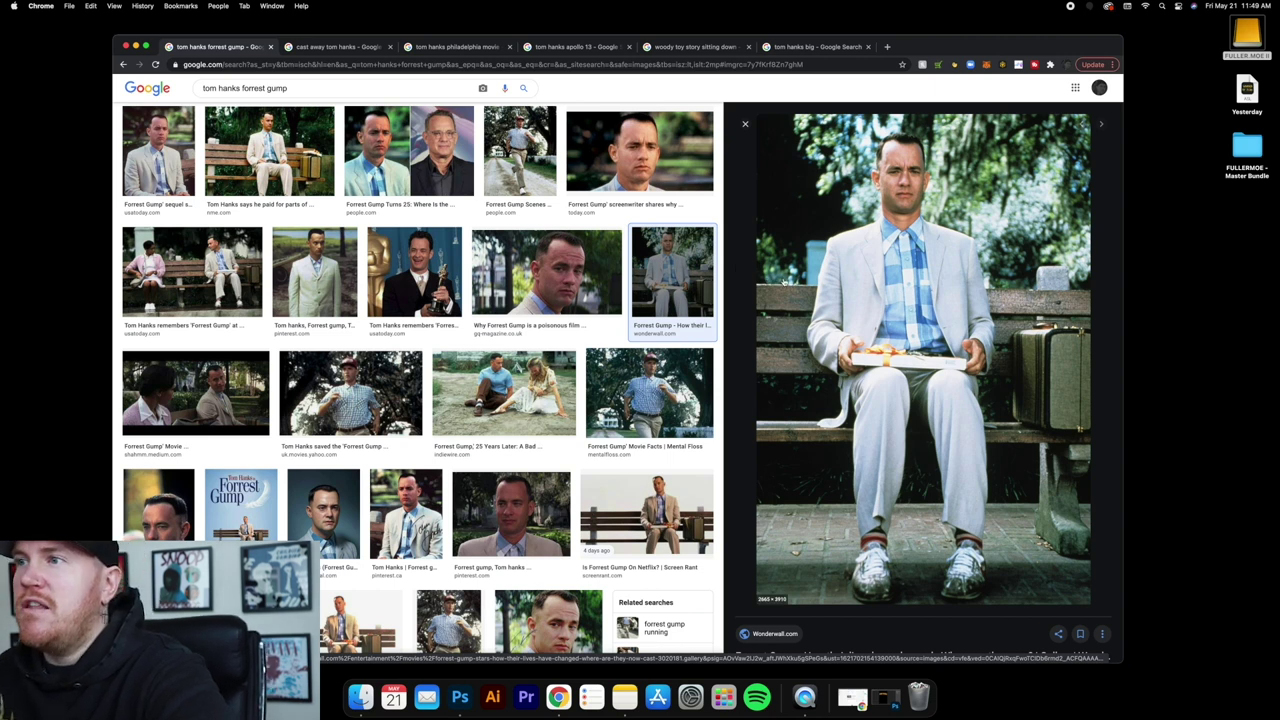
scroll(730, 235, "up", 1)
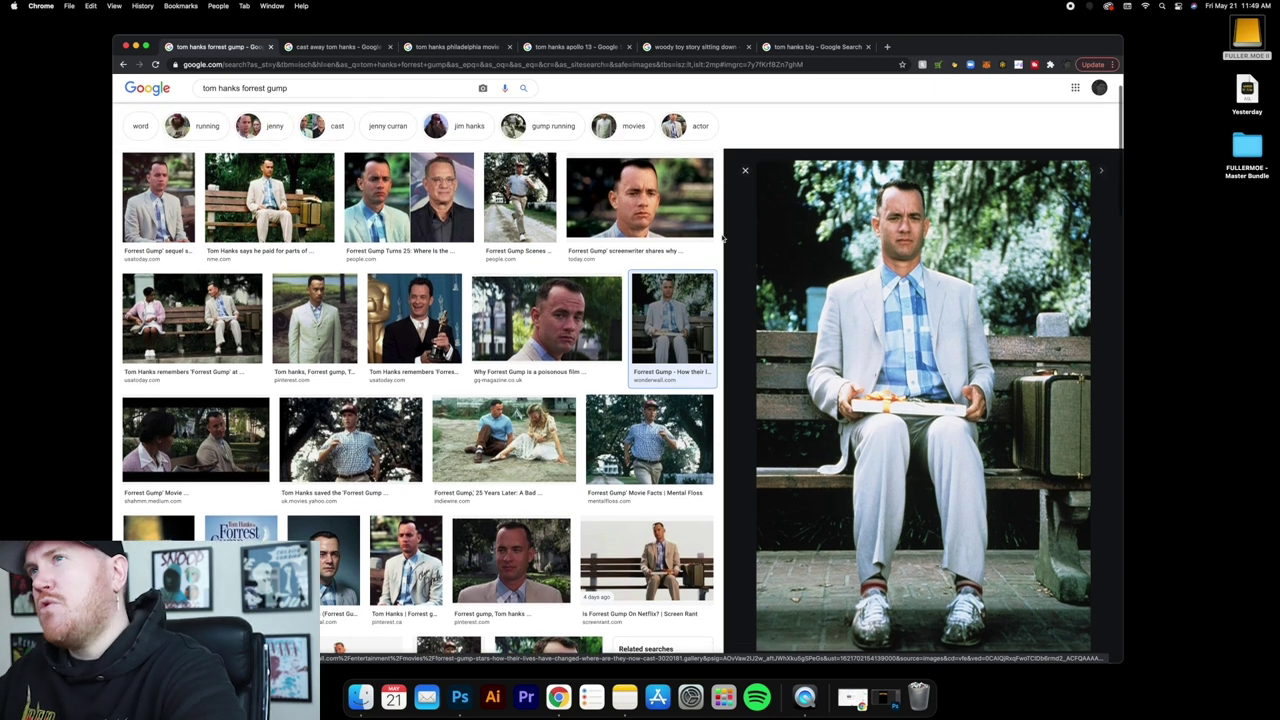
scroll(850, 297, "down", 1)
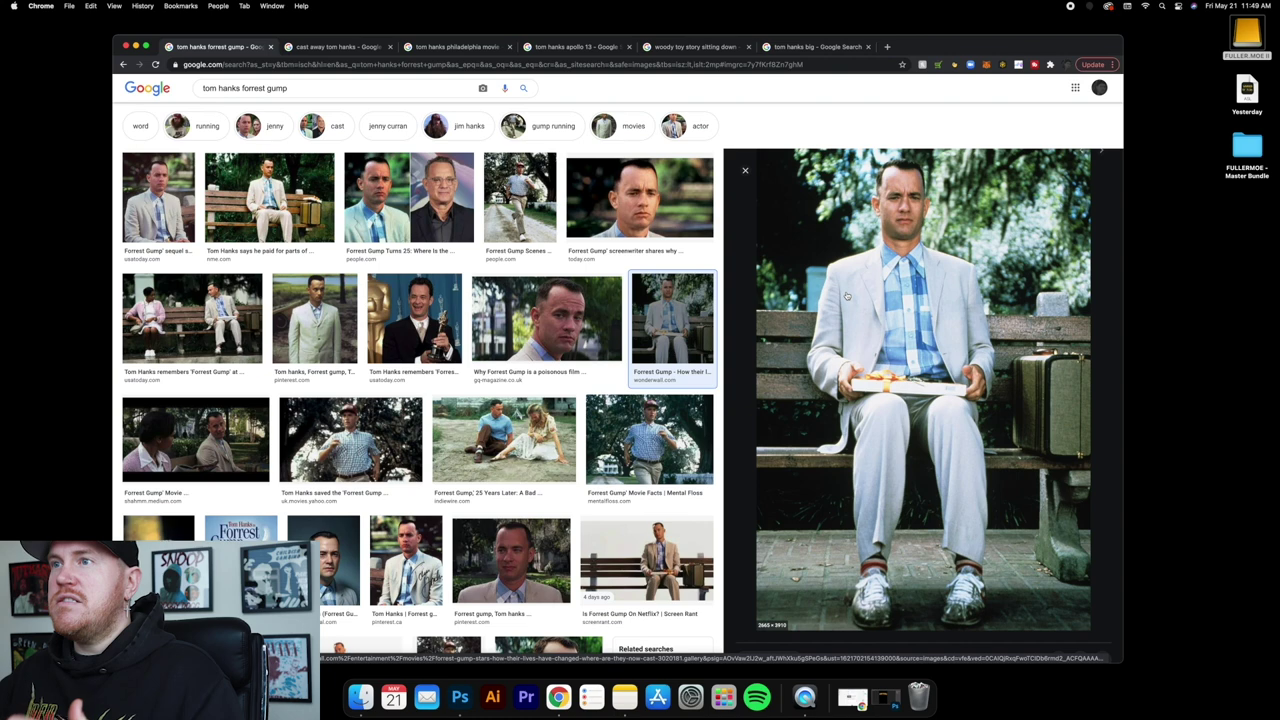
left_click(504, 440)
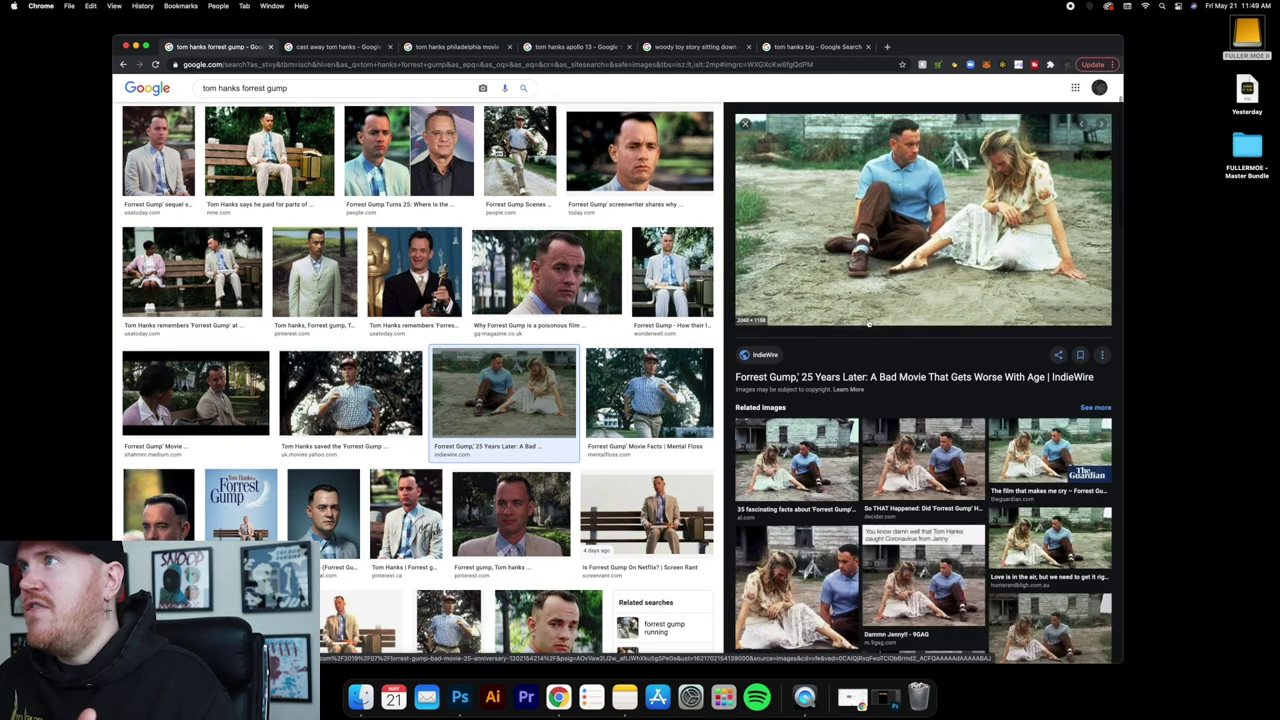
scroll(641, 294, "up", 2)
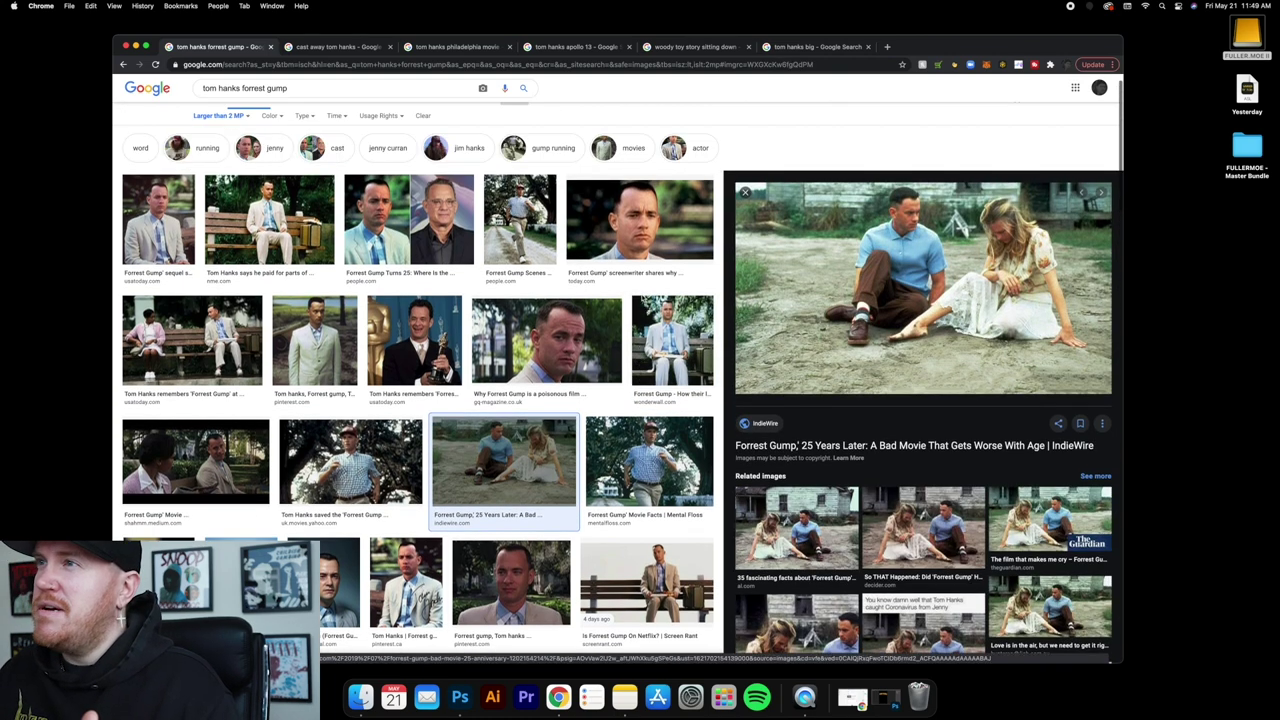
Reopen the Wonderwall full-body bench photo and copy the image.
left_click(658, 316)
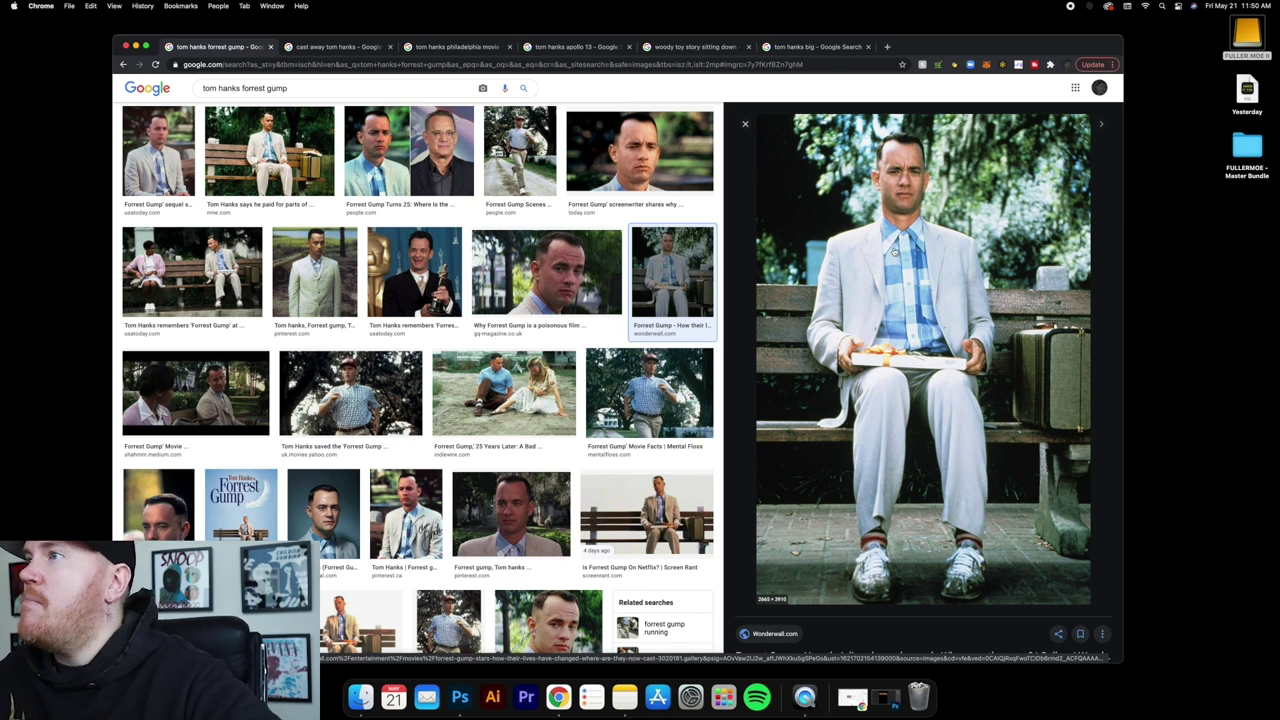
right_click(867, 228)
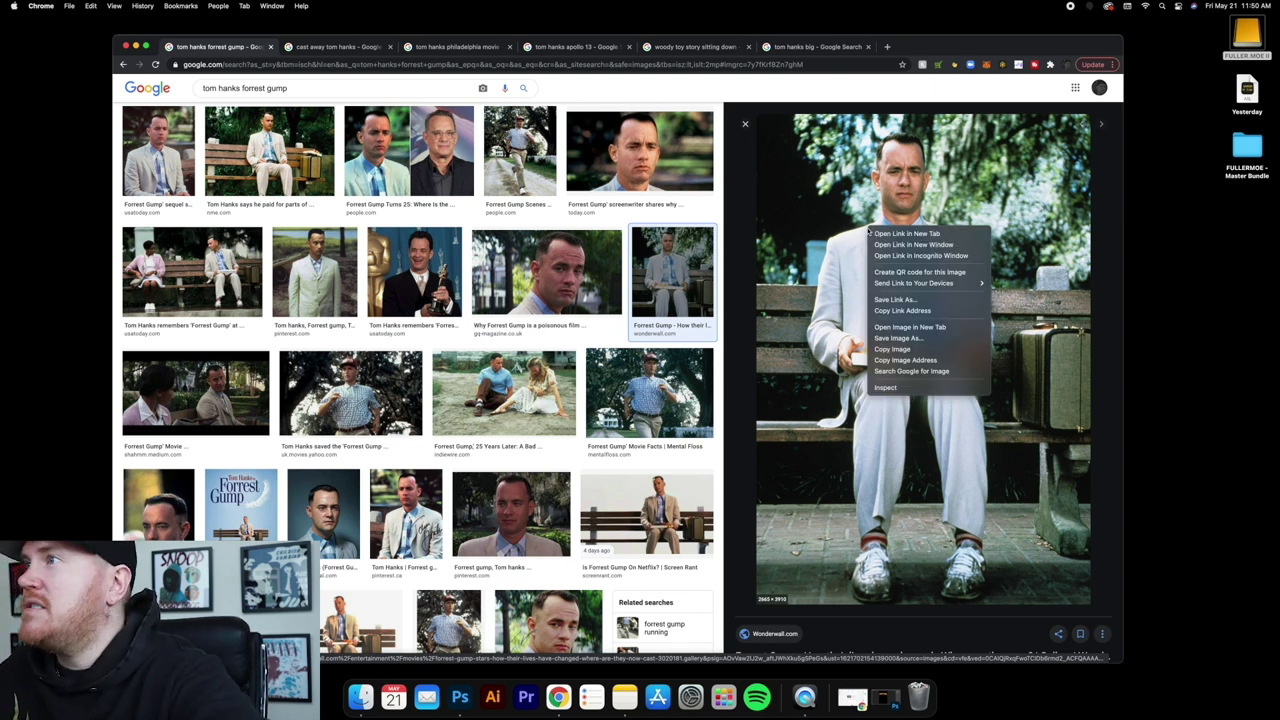
left_click(892, 349)
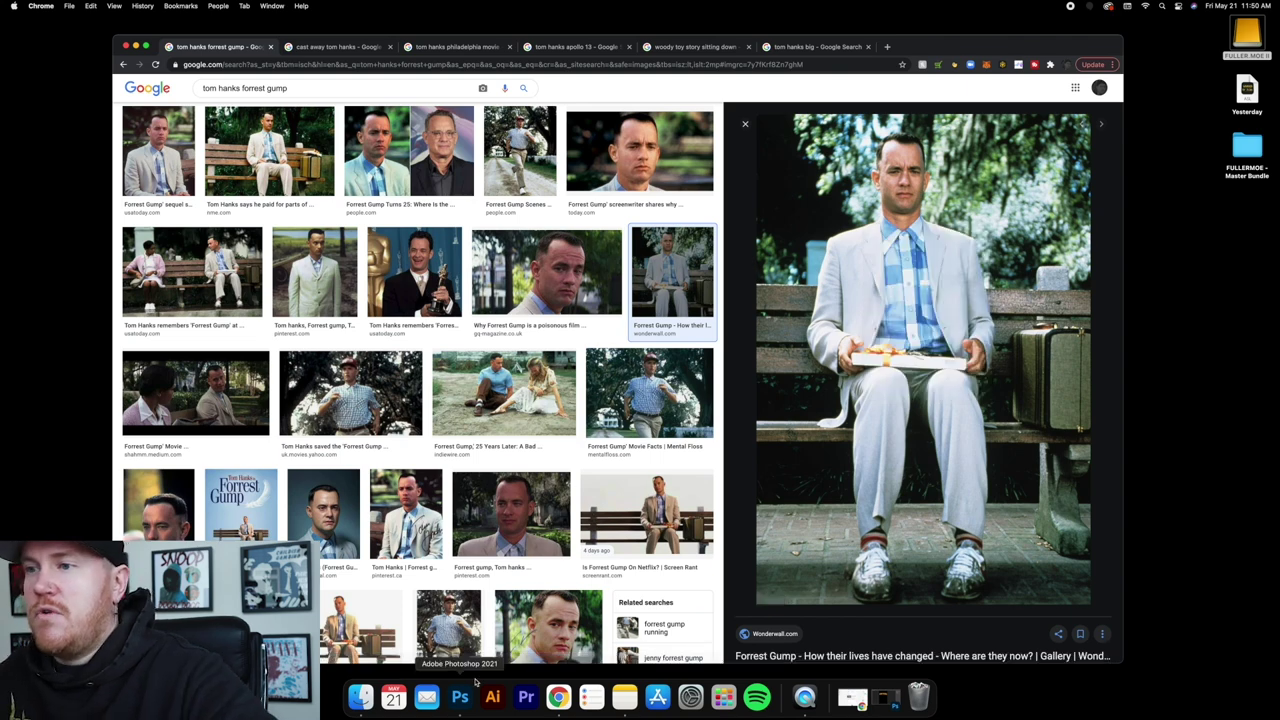
Return to Photoshop and paste the copied bench photo as a new layer above the lettering.
left_click(460, 697)
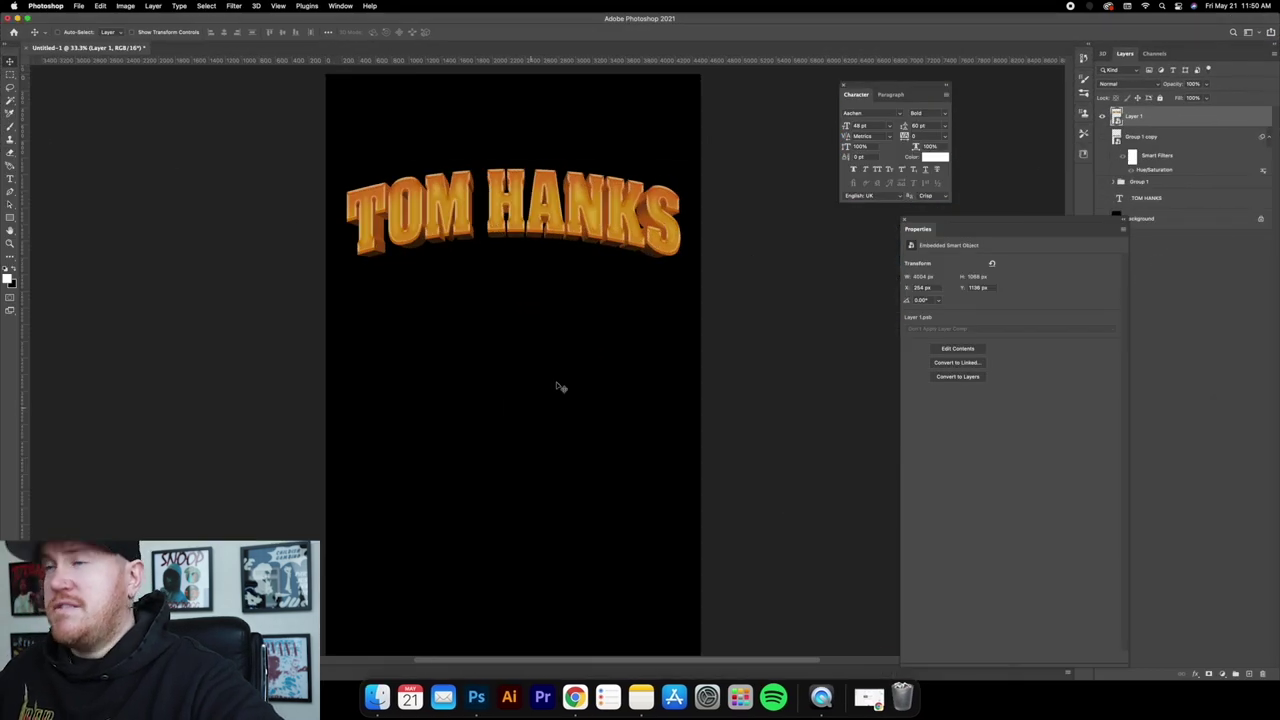
left_click(575, 697)
right_click(876, 239)
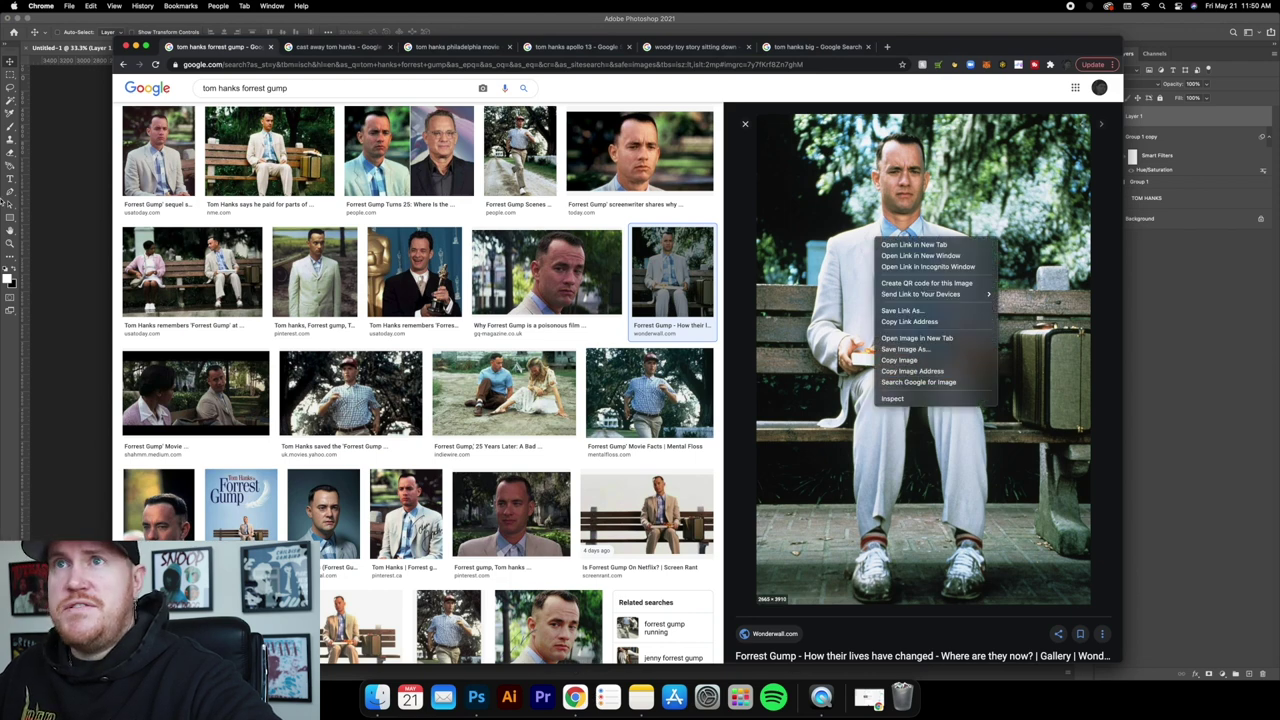
left_click(105, 195)
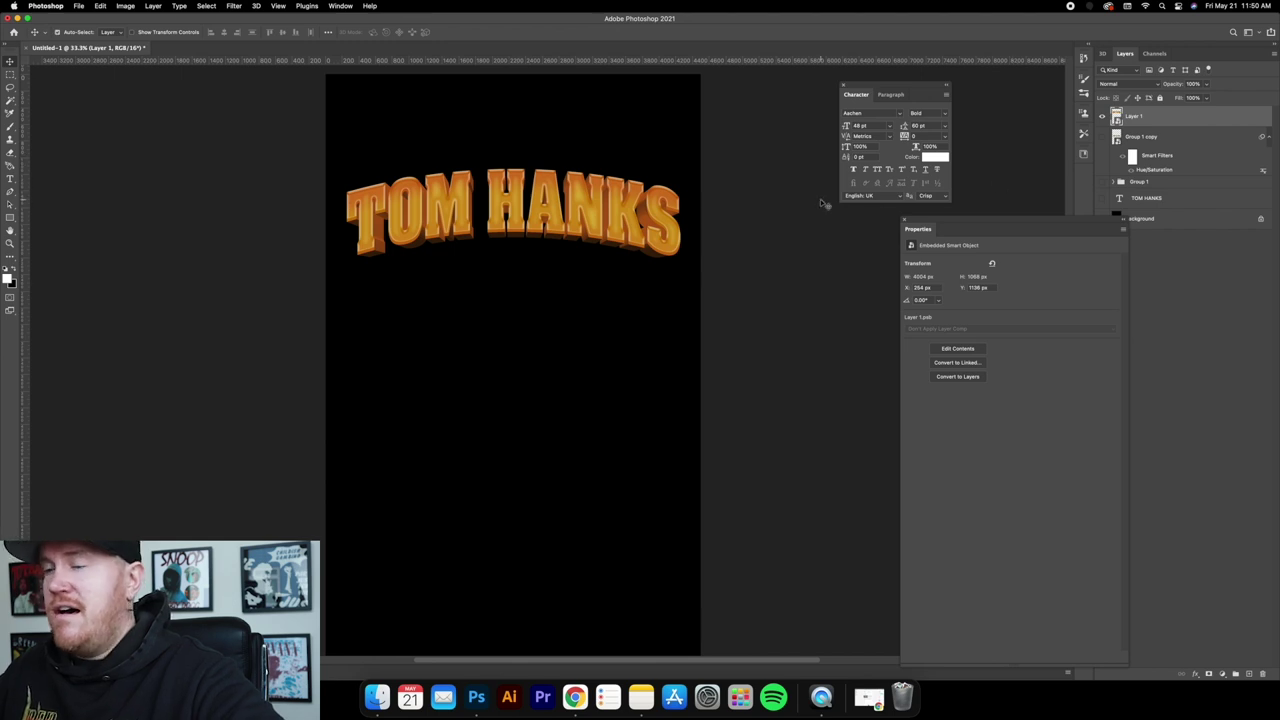
key("super+v")
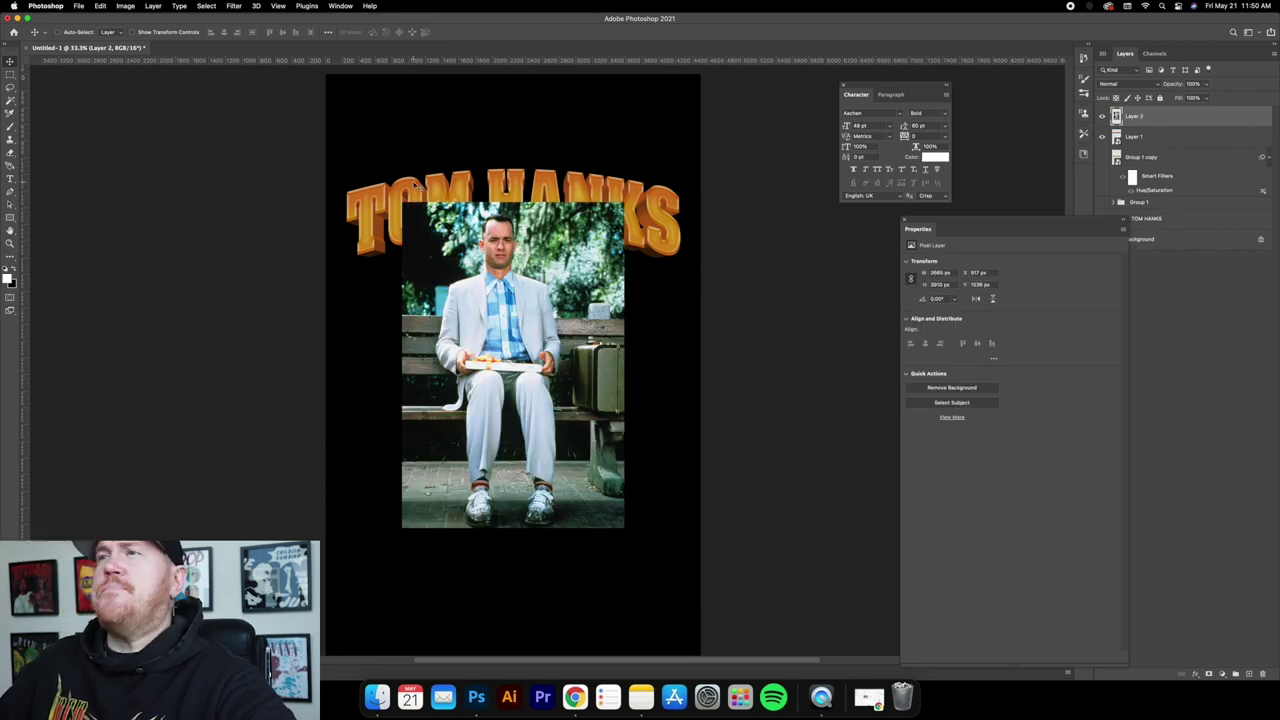
Show the transform controls and enlarge the bench photo proportionally to about 3490 by 5110 px.
left_click(132, 32)
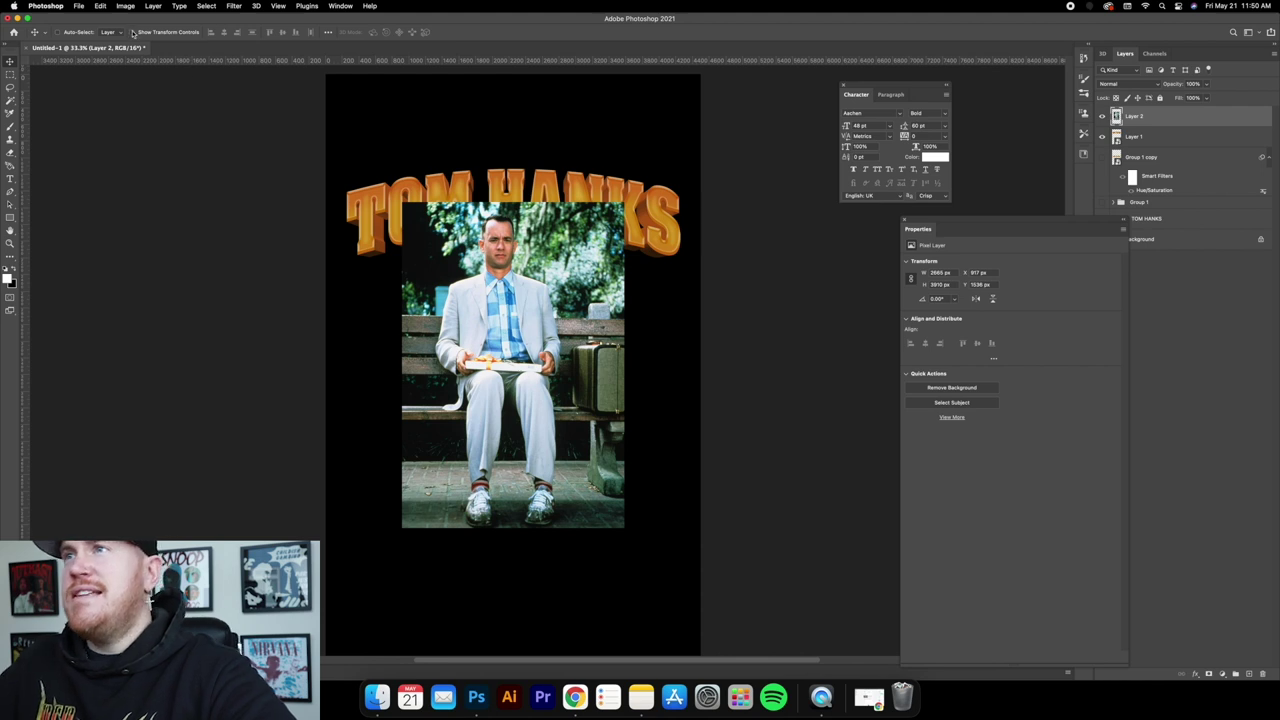
left_click_drag(622, 527, 694, 593)
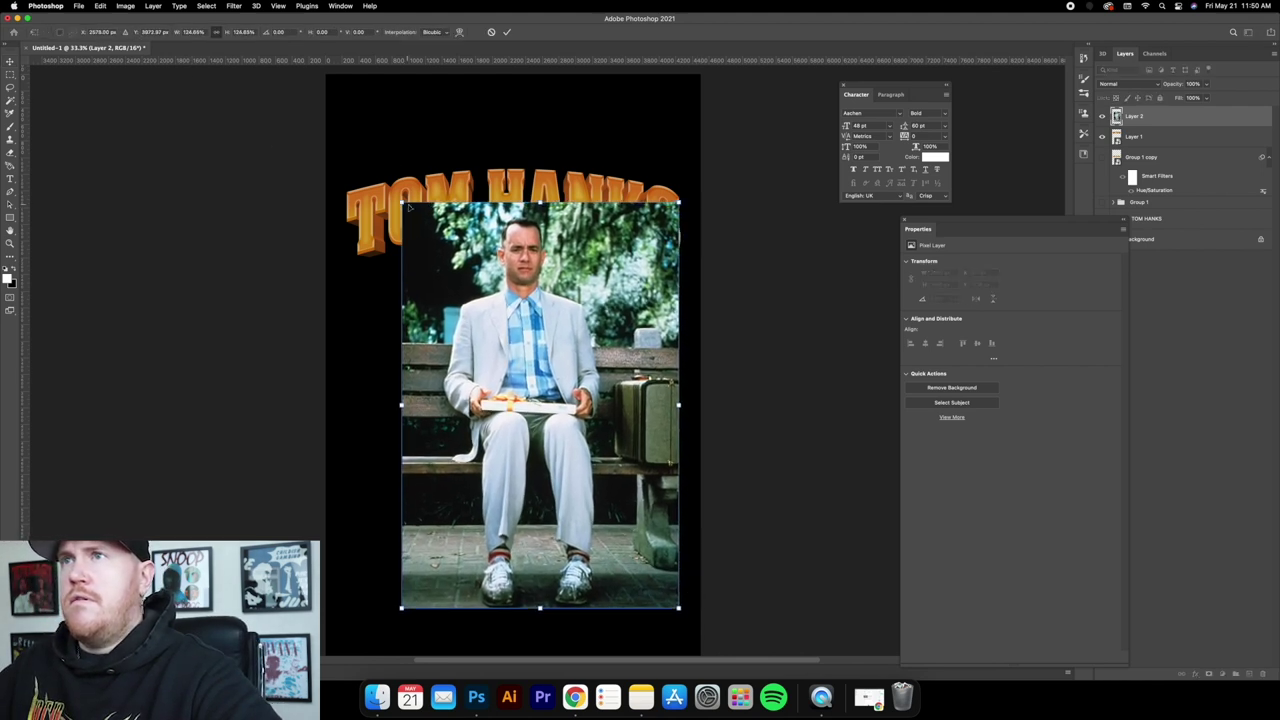
left_click_drag(401, 202, 388, 183)
key("Return")
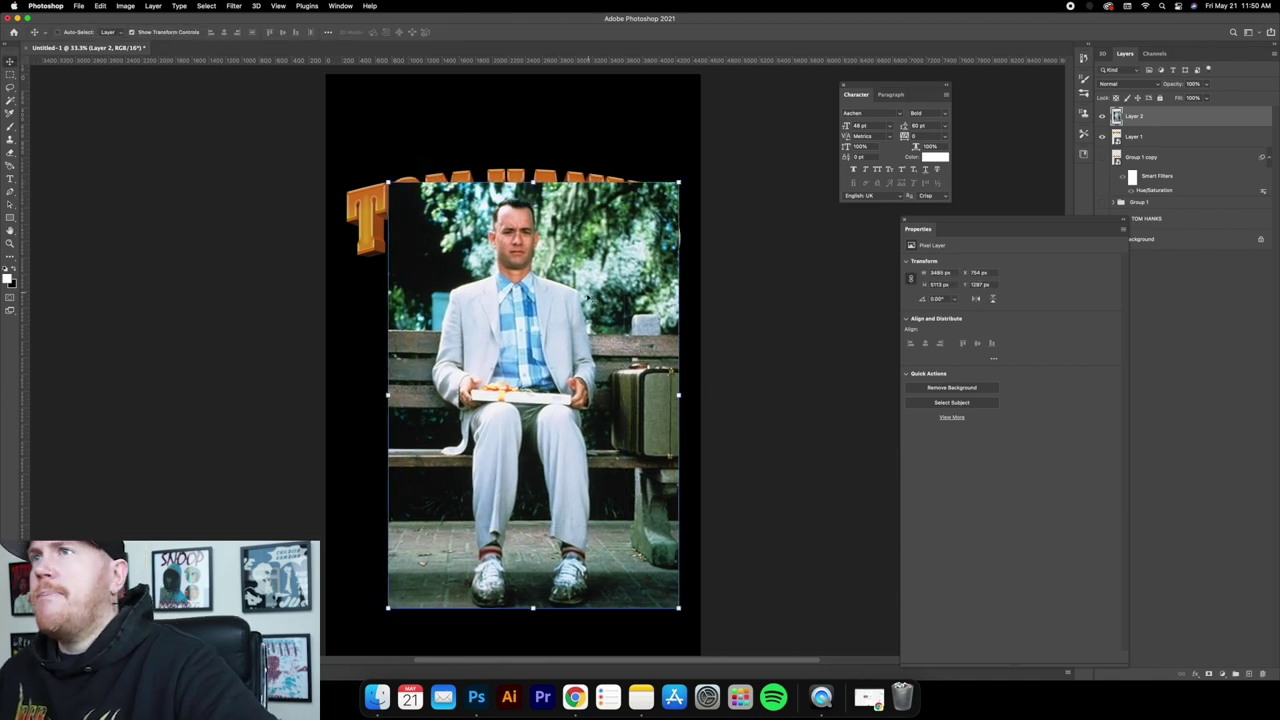
Nudge the bench photo slightly up and left, then duplicate its layer, hide the original and remove the copy's background.
left_click_drag(580, 294, 572, 290)
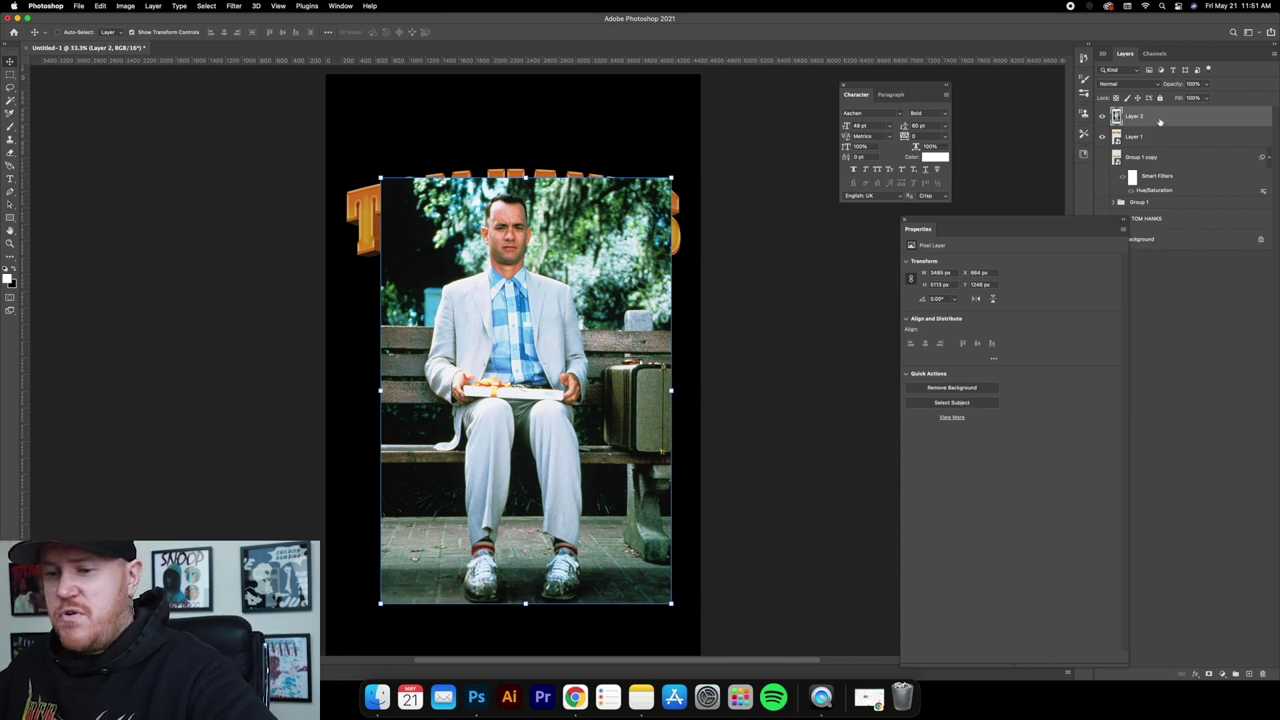
key("super+j")
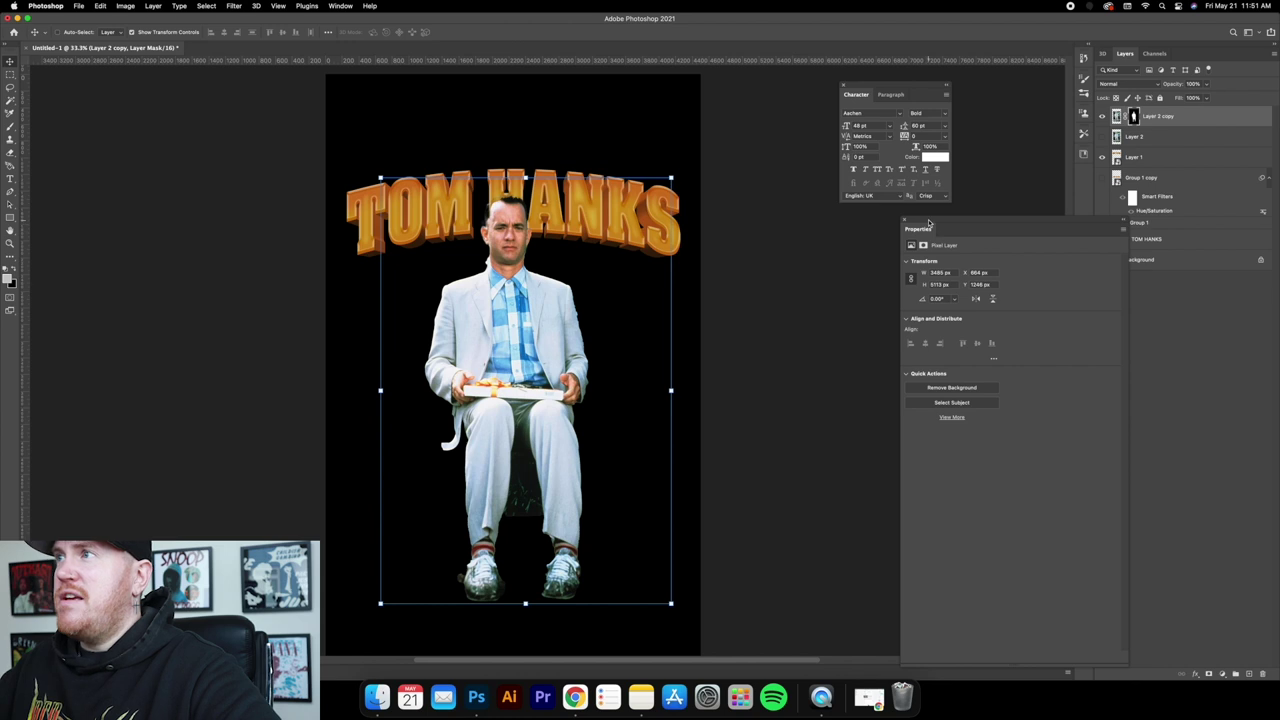
Move the Properties panel clear of the layer list and shift the cut-out man slightly up and left on the poster.
left_click_drag(928, 226, 808, 224)
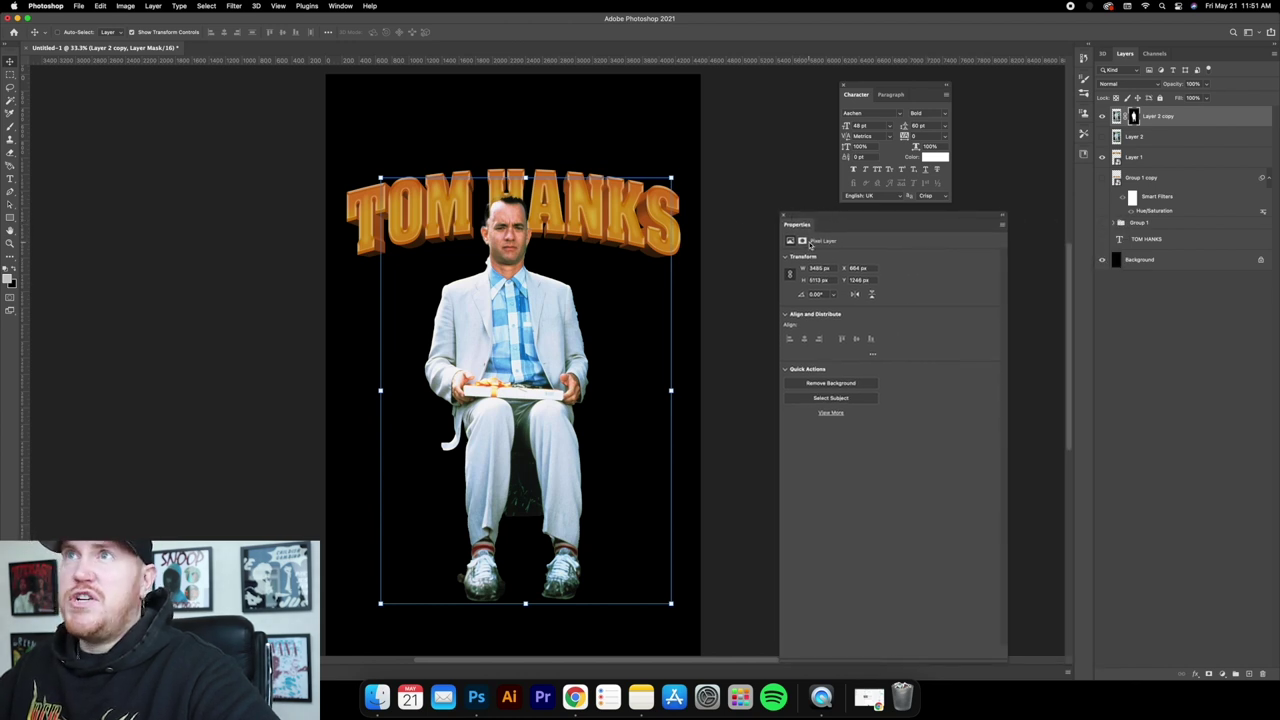
left_click(340, 7)
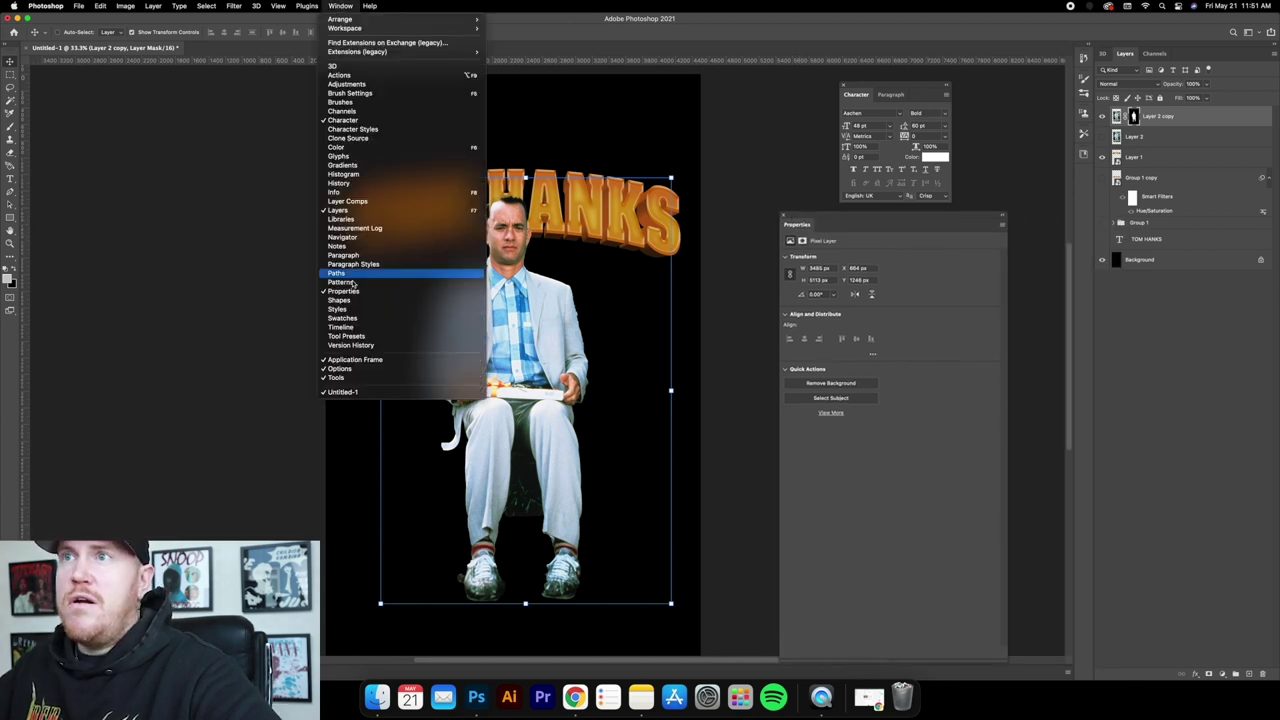
left_click(625, 120)
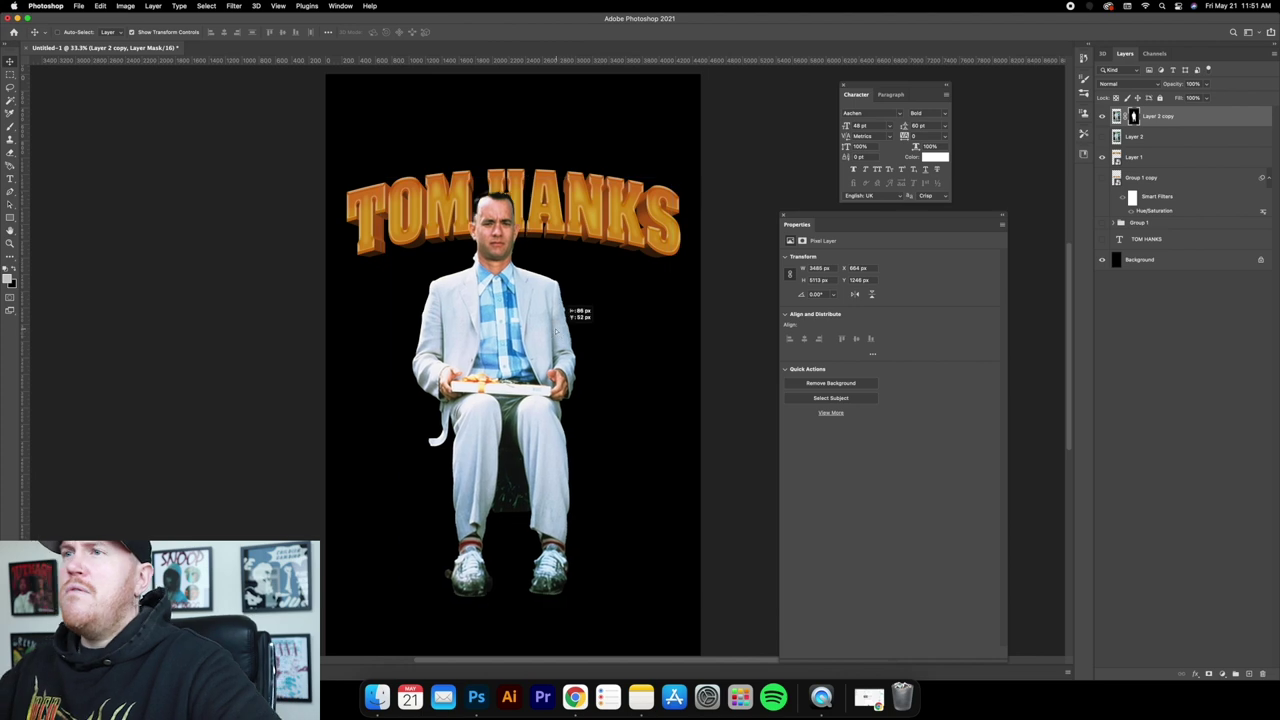
Examine the cut-out's edges up close around the jacket, neck, hair, legs and shoes.
key("super+equal")
key("super+equal")
key("super+equal")
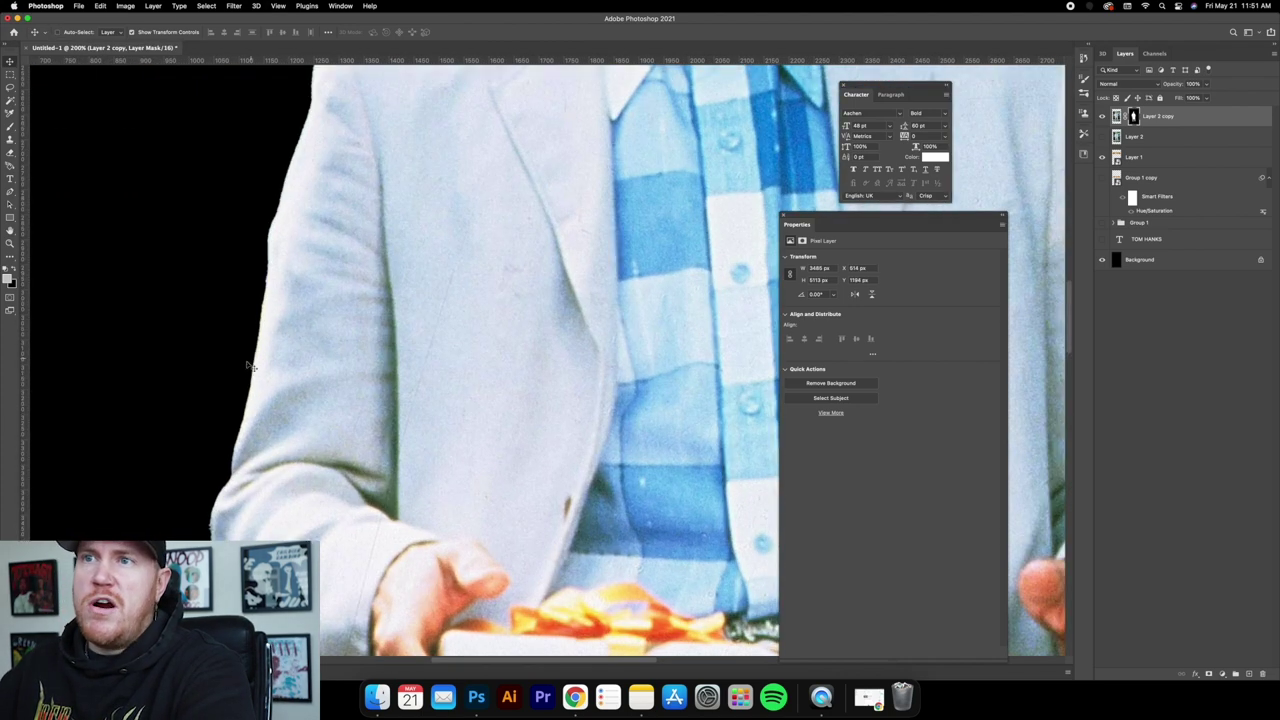
key("super+equal")
scroll(286, 363, "up", 5)
scroll(372, 408, "down", 3)
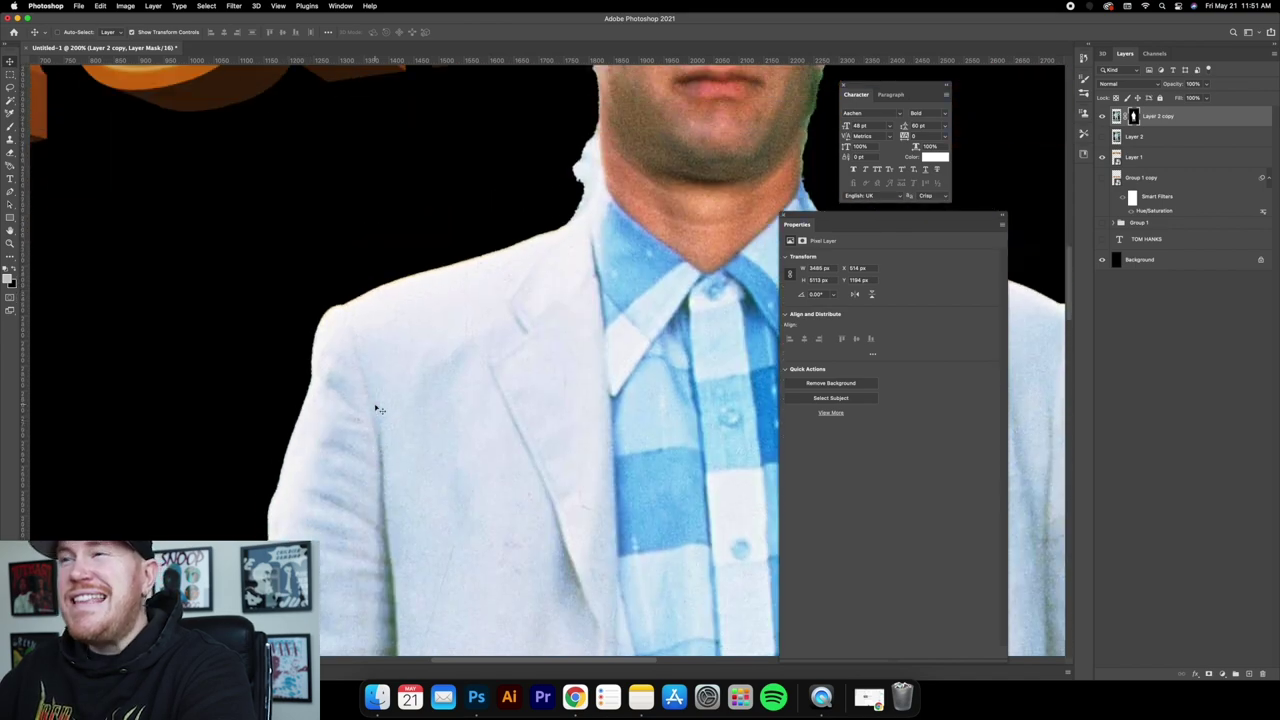
scroll(517, 394, "up", 5)
key("super+equal")
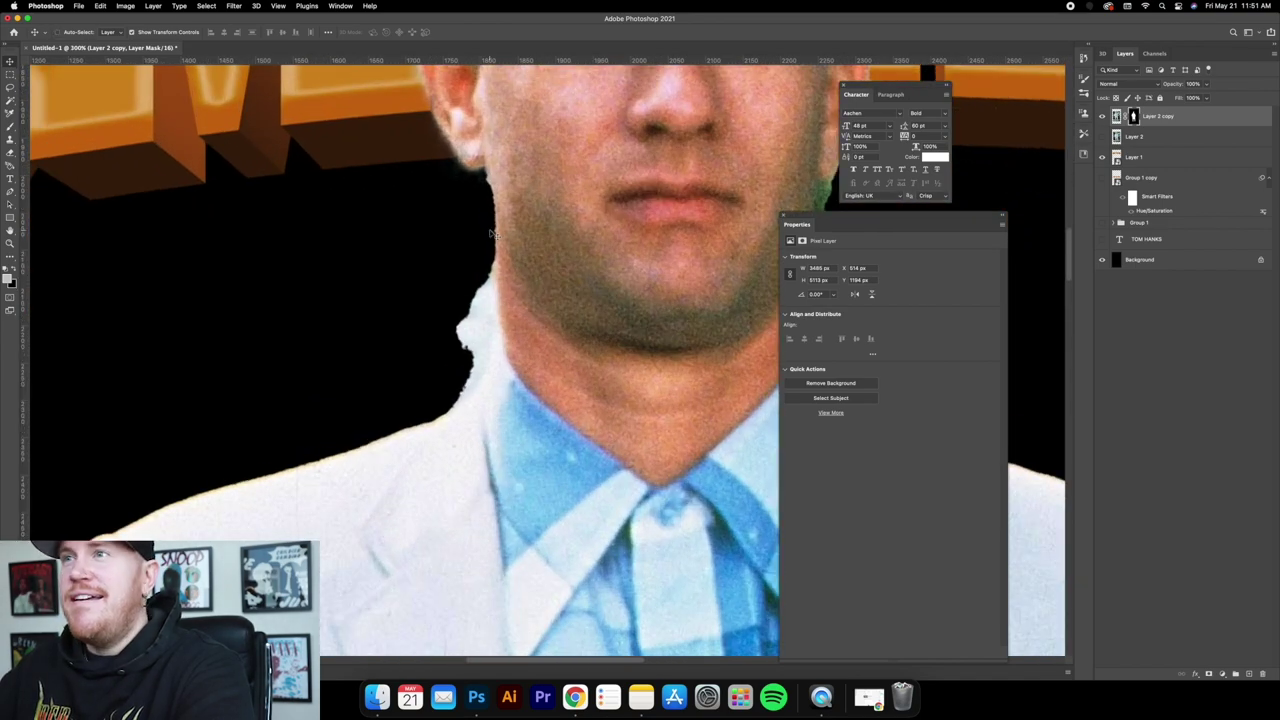
scroll(505, 340, "up", 5)
key("super+minus")
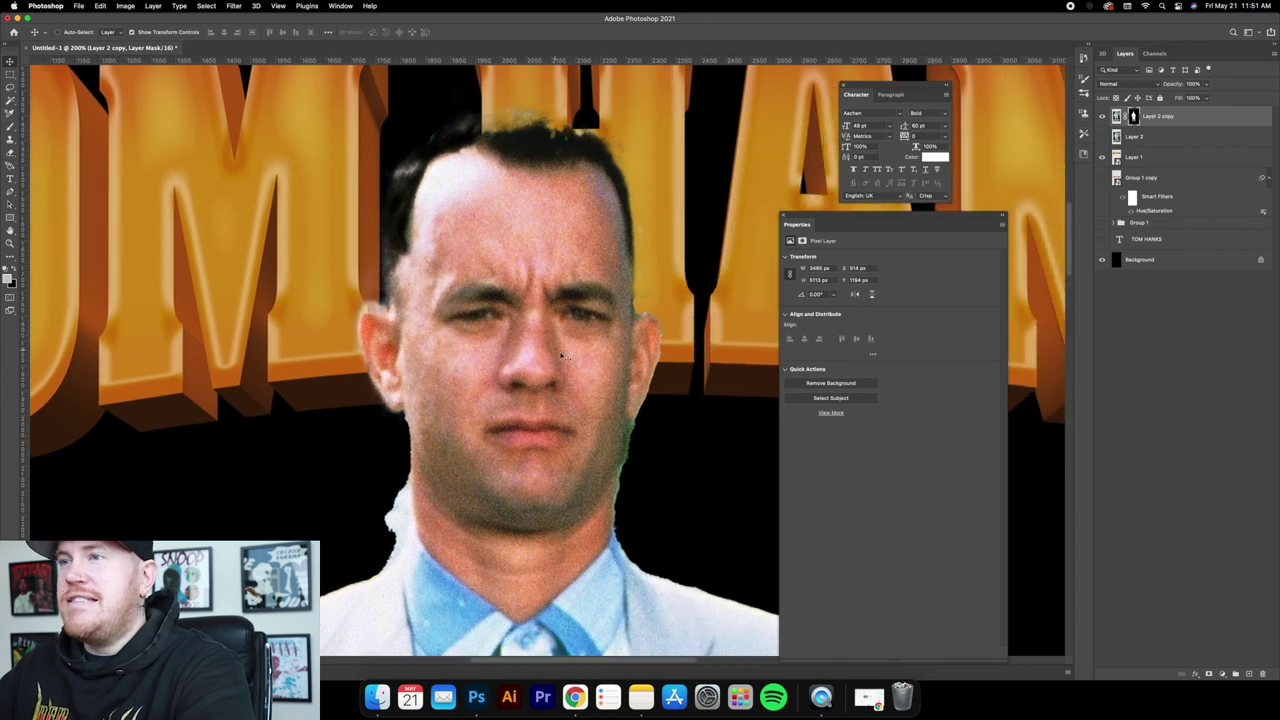
key("super+minus")
scroll(570, 360, "down", 4)
scroll(584, 371, "down", 8)
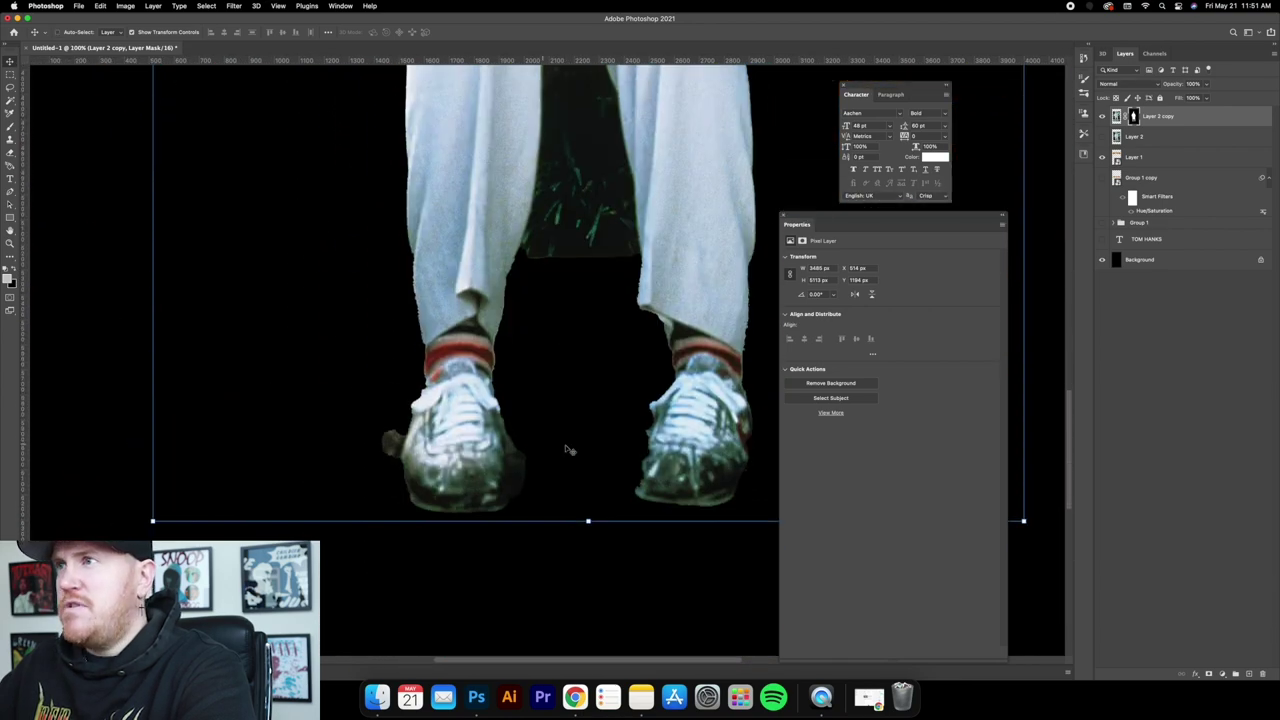
scroll(570, 440, "up", 8)
scroll(567, 421, "up", 8)
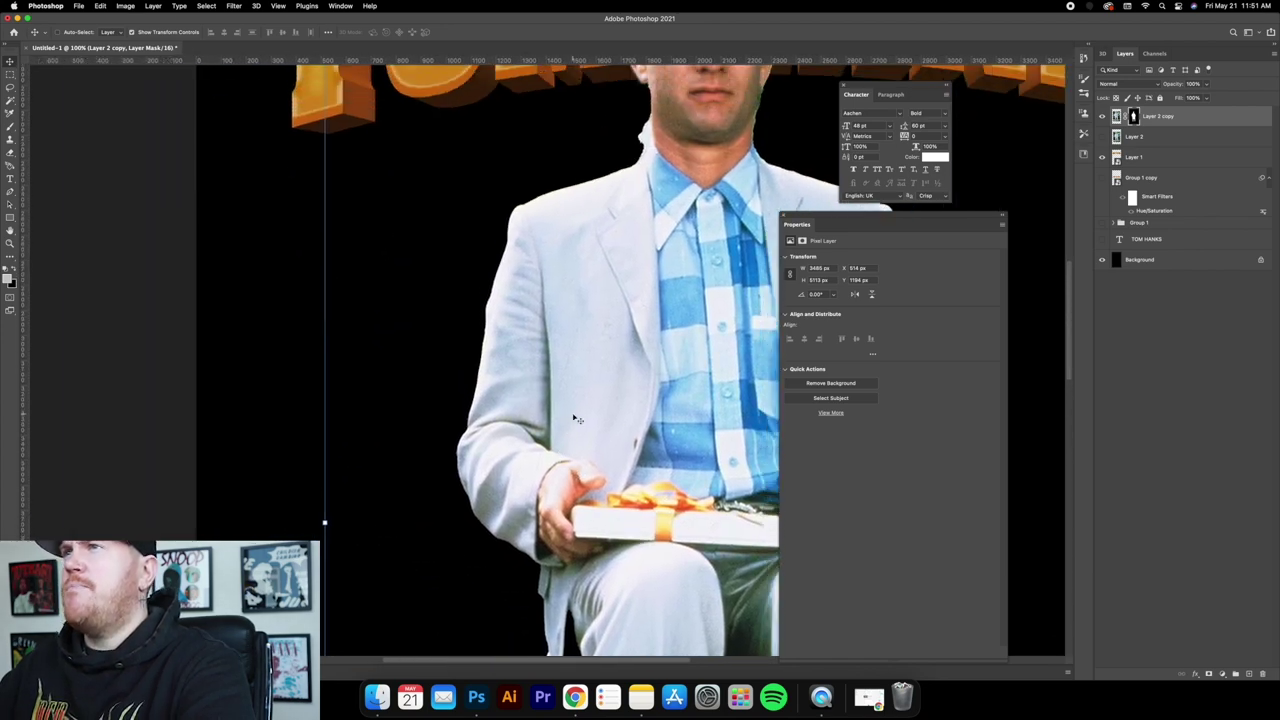
scroll(634, 400, "up", 4)
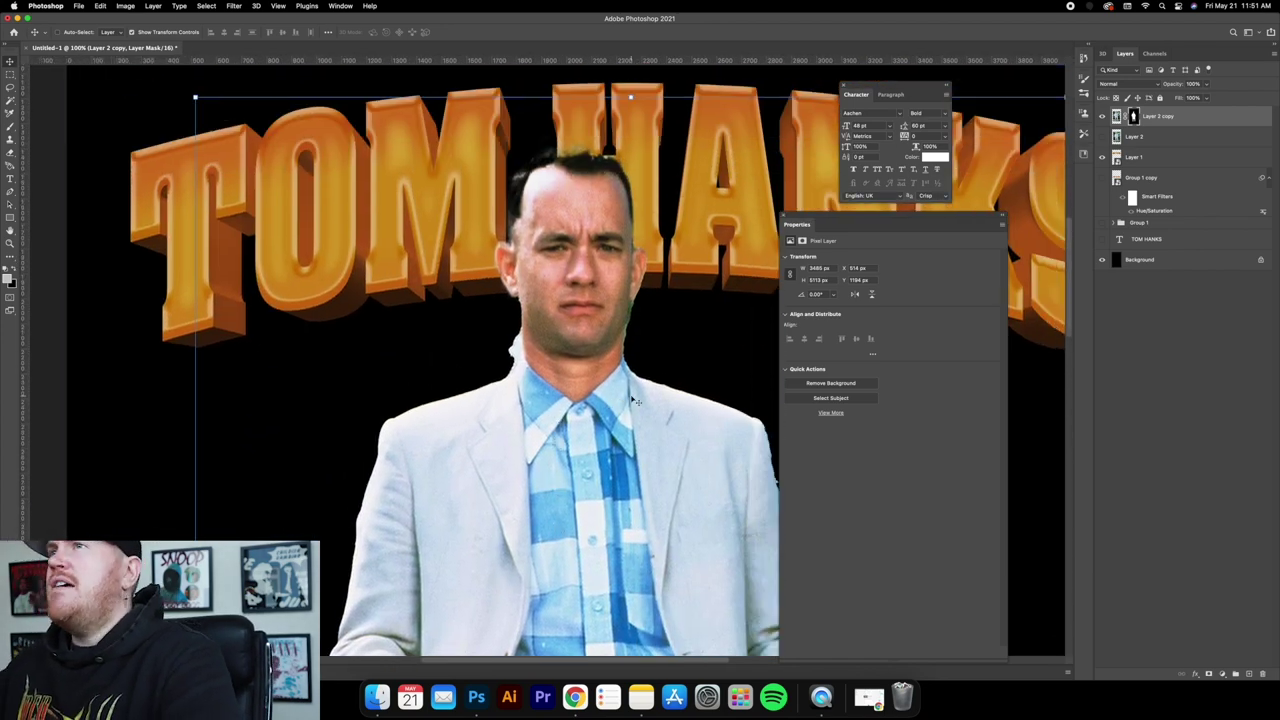
scroll(644, 256, "up", 2)
scroll(560, 248, "up", 2)
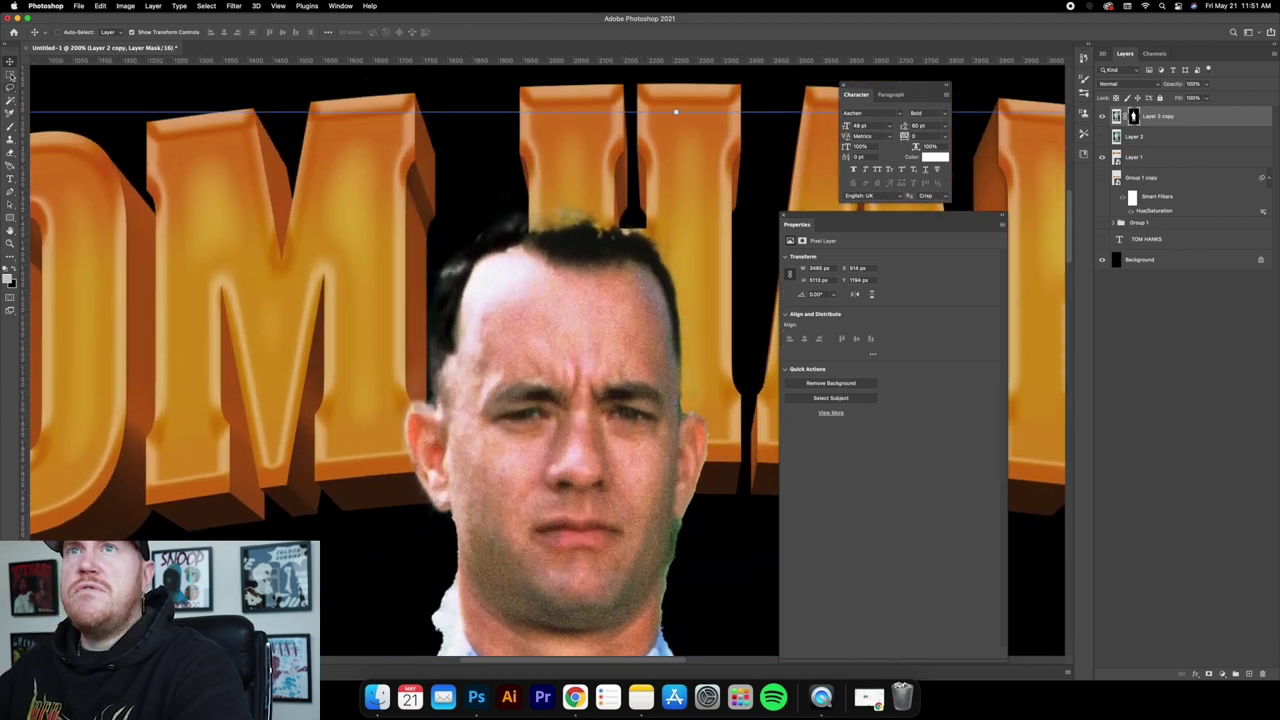
Copy a rectangular area around the man's hair from the original bench photo onto a new layer.
key("m")
left_click(1150, 141)
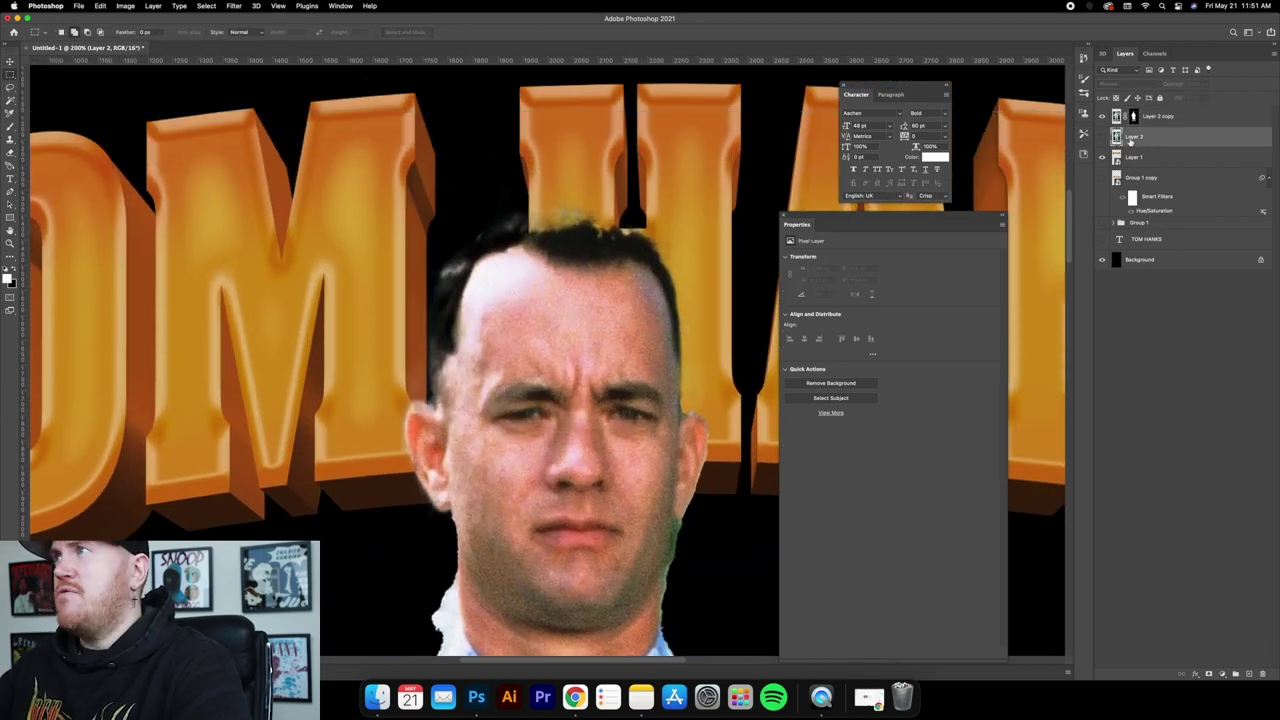
left_click_drag(418, 183, 698, 300)
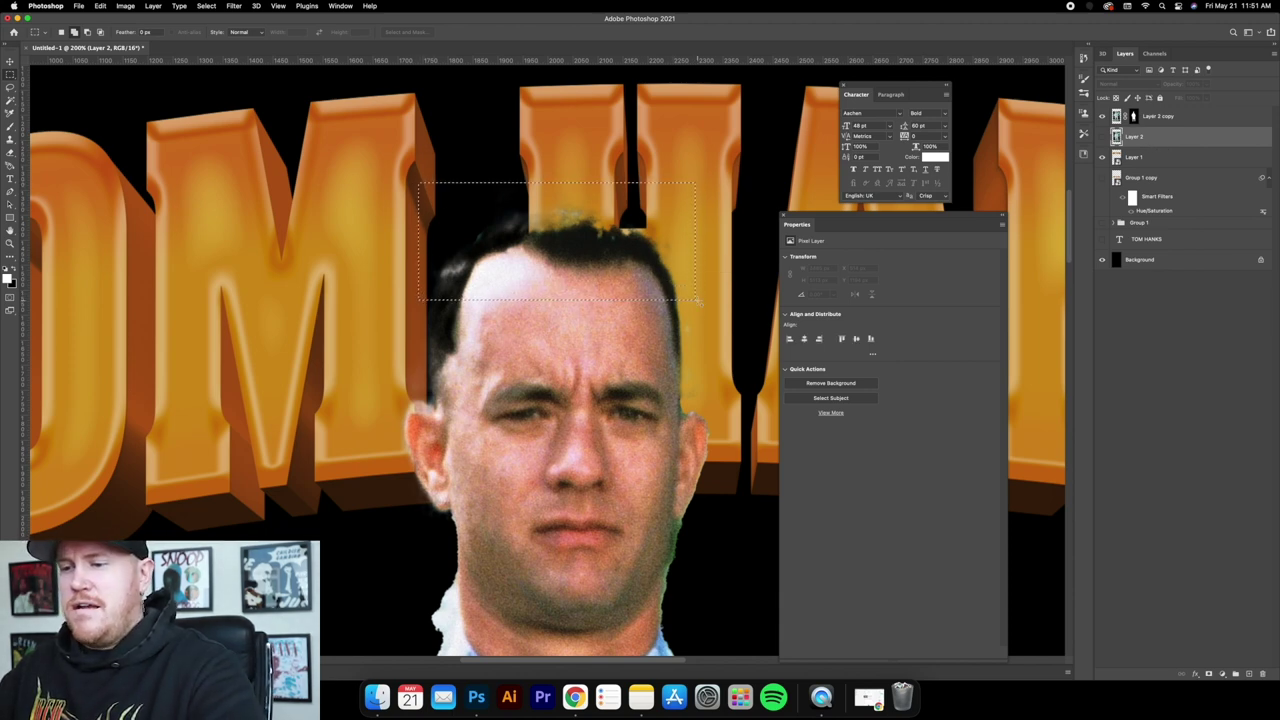
key("super+j")
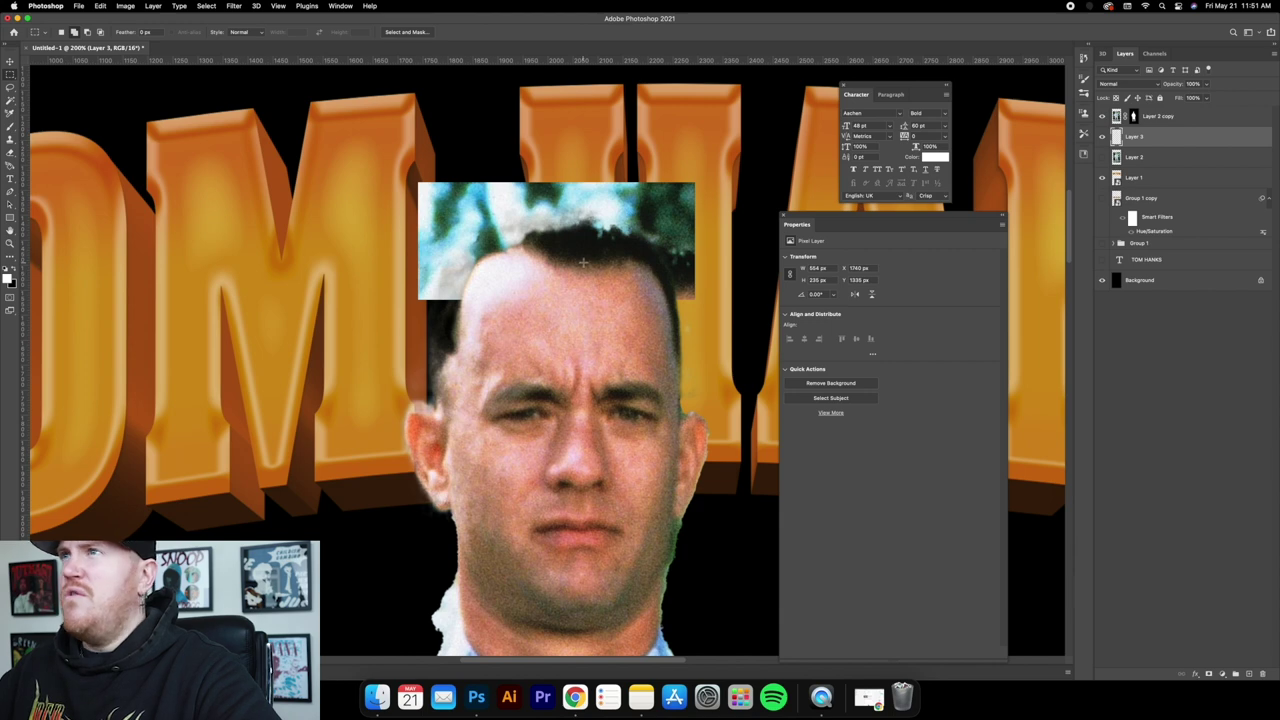
Toggle the hair patch's visibility to compare it with the cut-out, and delete the patch layer.
left_click(1103, 137)
left_click(1103, 137)
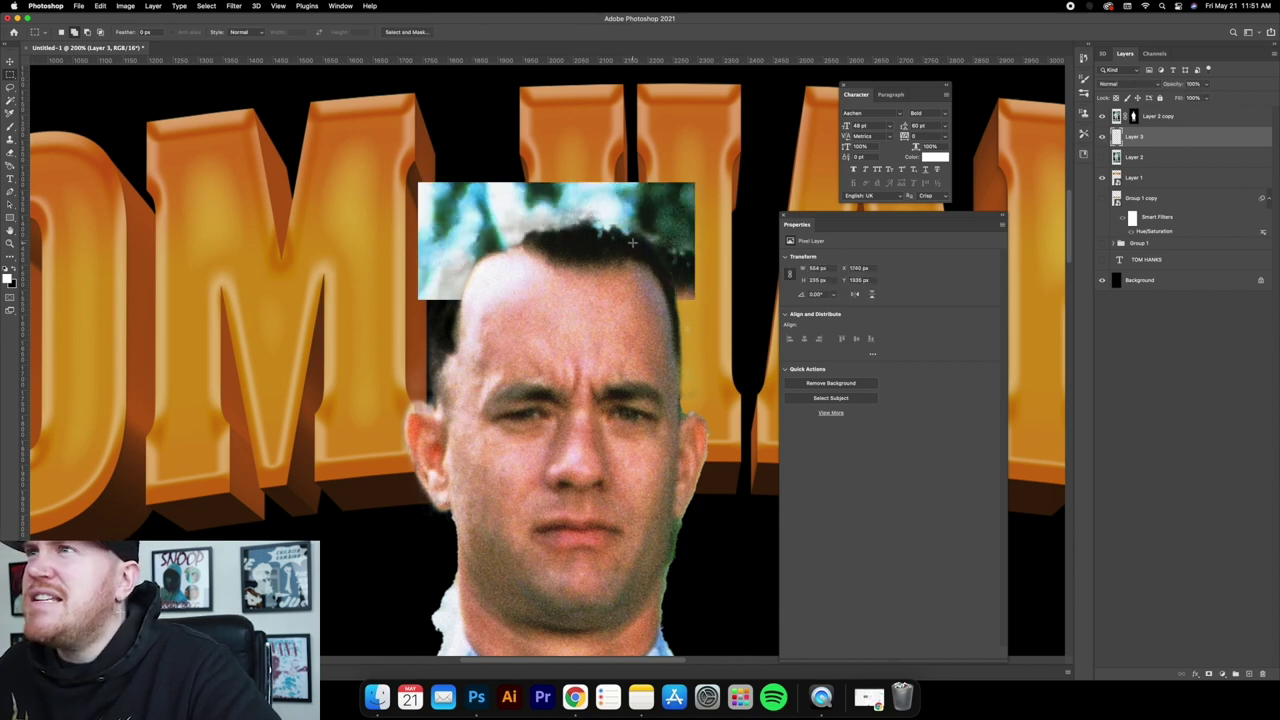
left_click(1102, 137)
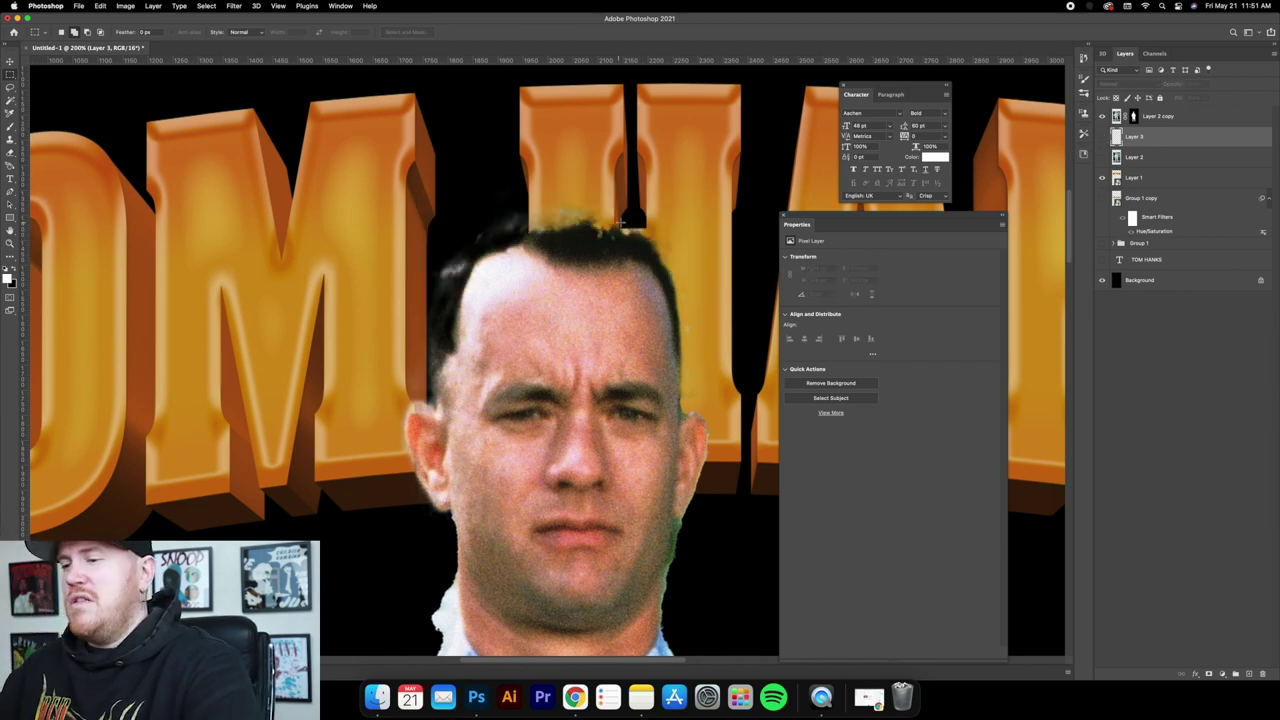
key("BackSpace")
Convert the masked Layer 2 copy to a smart object and rasterize it into a plain pixel layer.
scroll(442, 375, "down", 5)
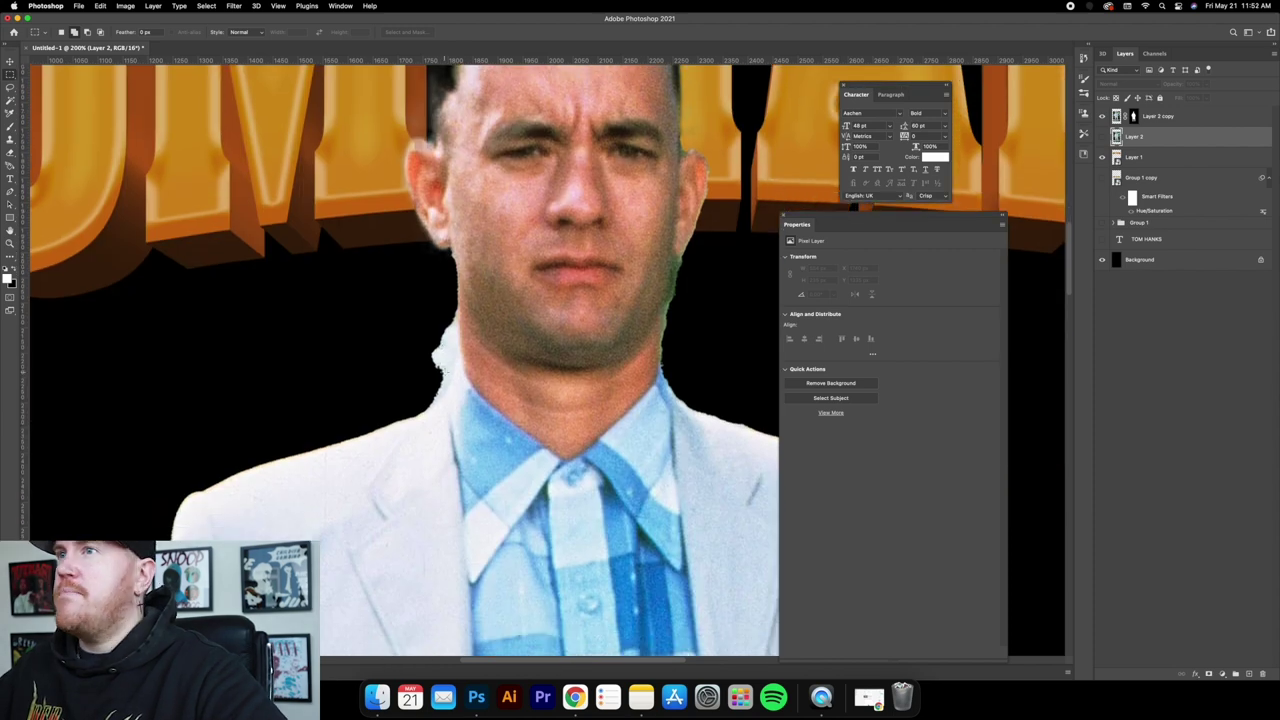
scroll(548, 356, "left", 3)
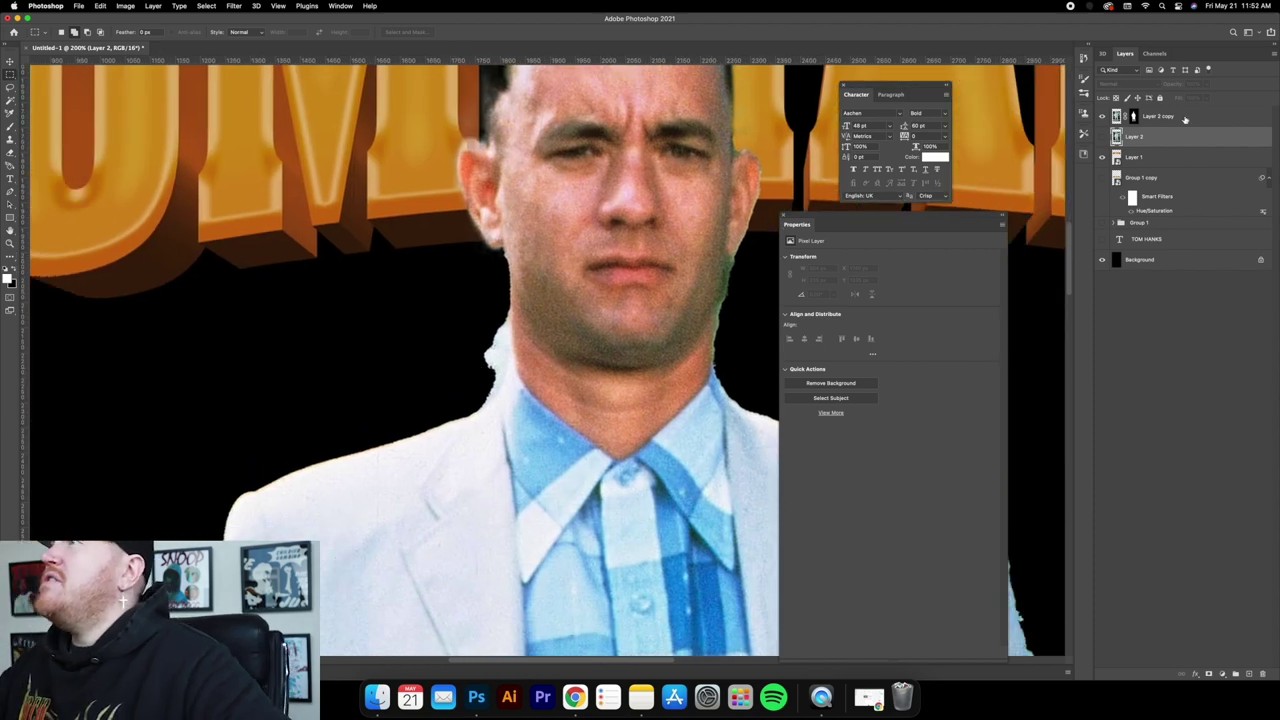
left_click(1185, 120)
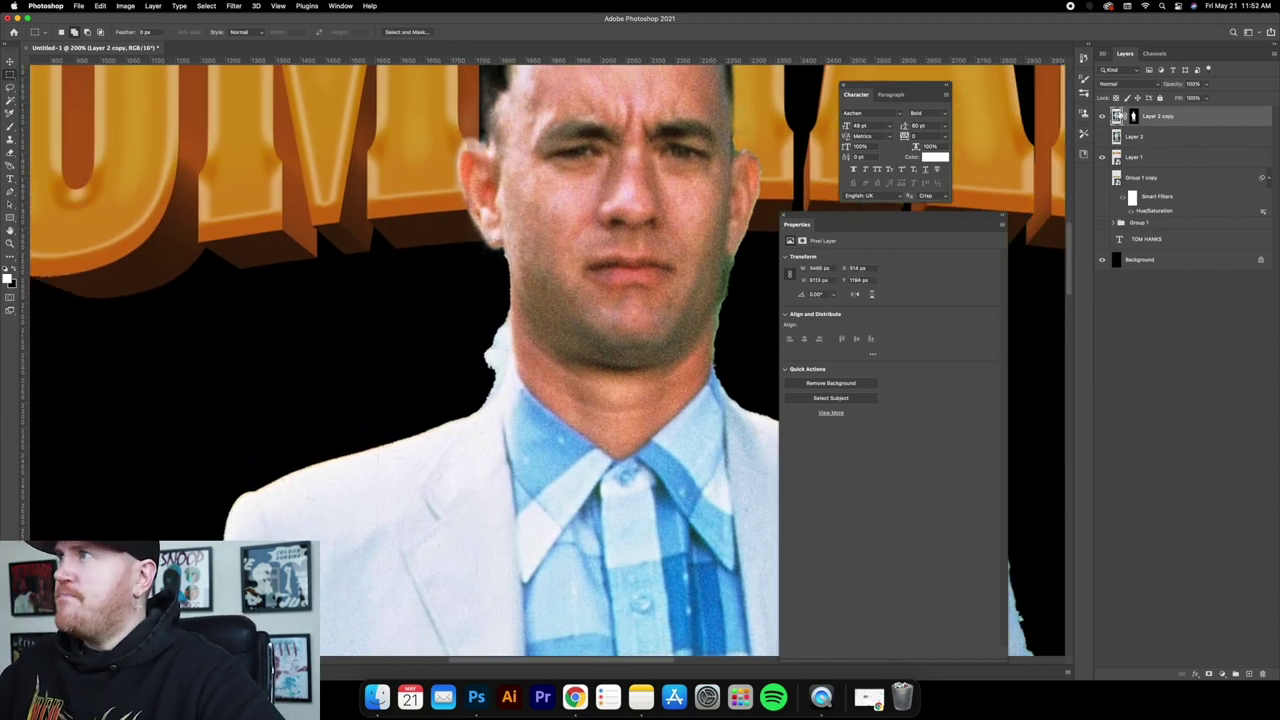
left_click(1102, 116)
left_click(1102, 116)
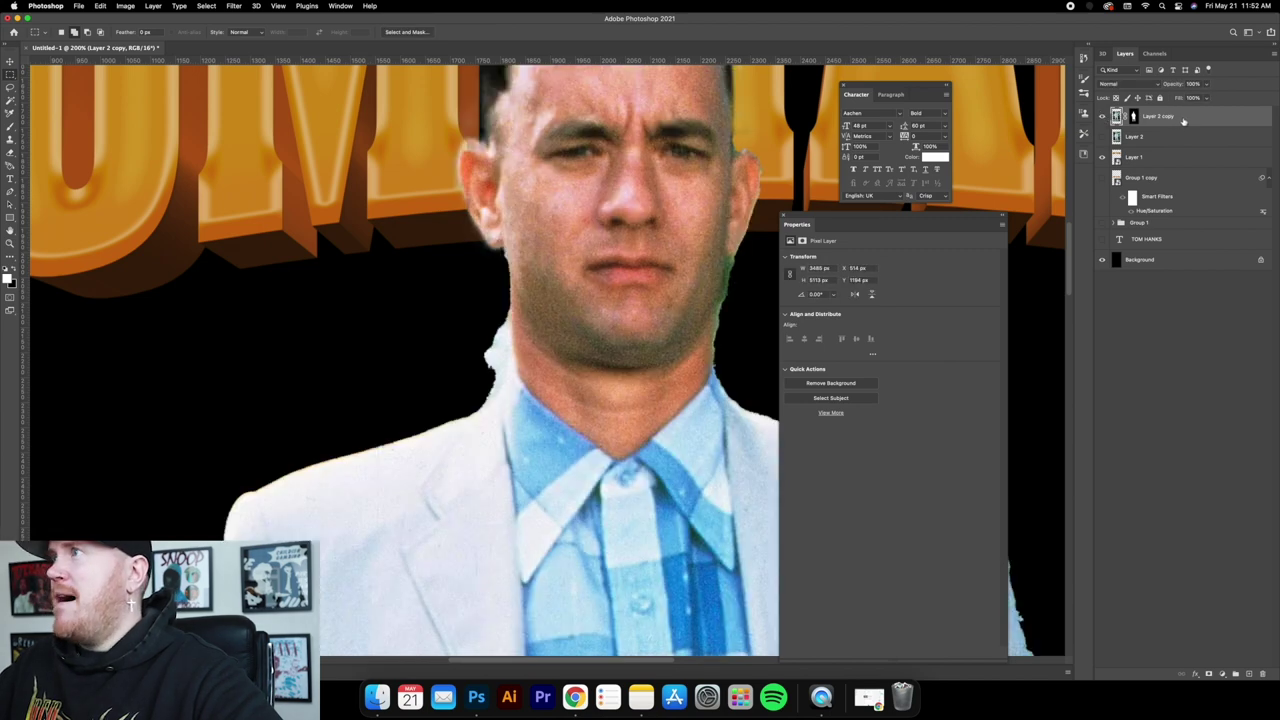
right_click(1183, 120)
left_click(1122, 273)
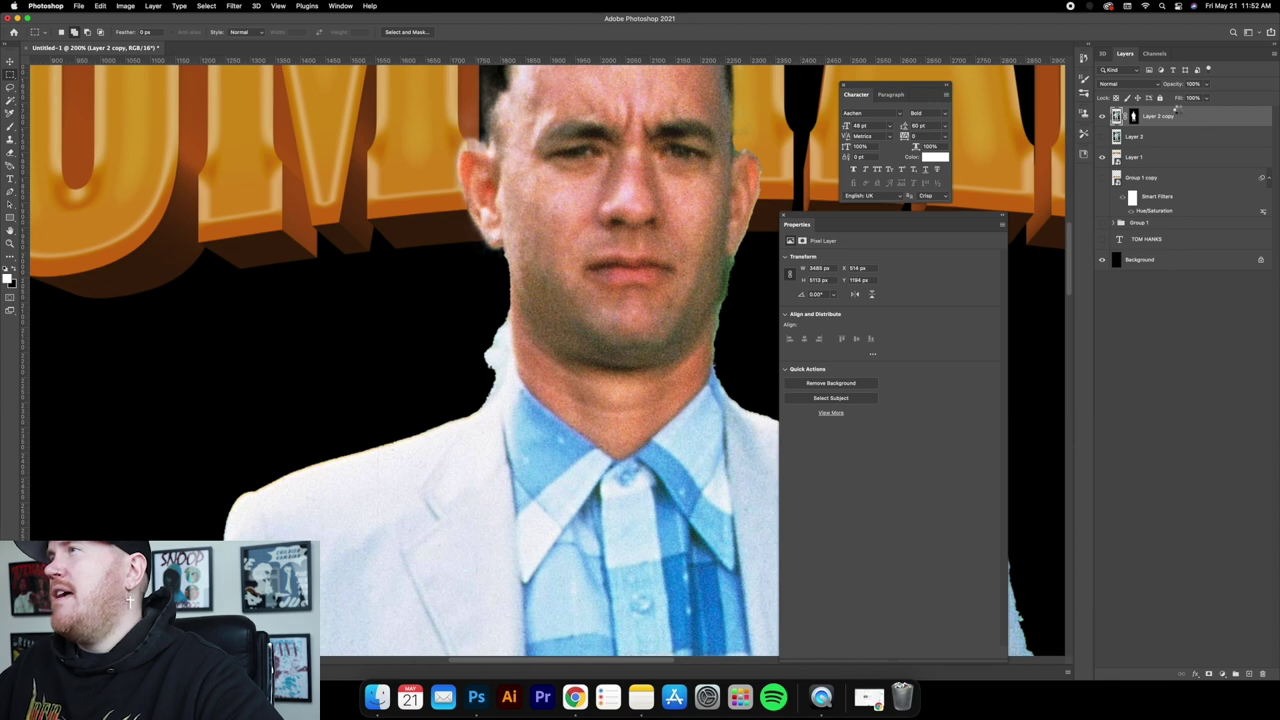
right_click(1186, 118)
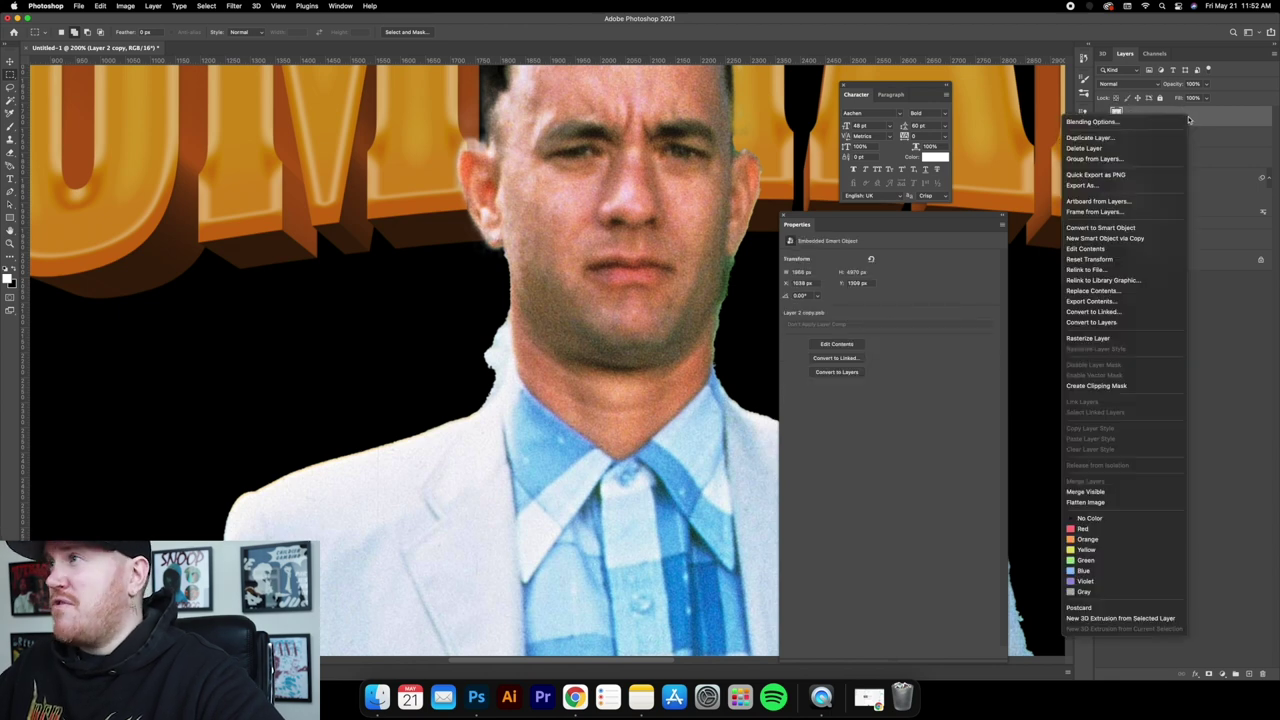
left_click(1110, 340)
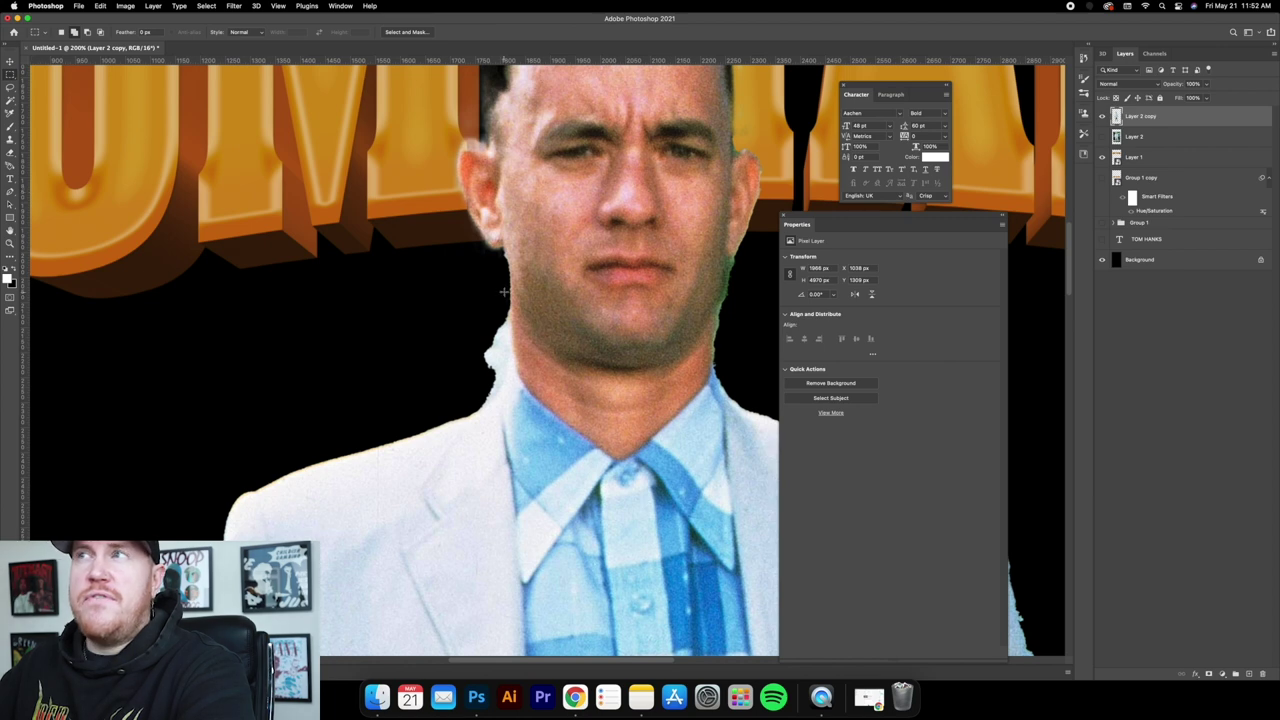
Switch the workspace from 3D to Essentials (Default).
scroll(583, 336, "up", 5)
scroll(583, 336, "down", 5)
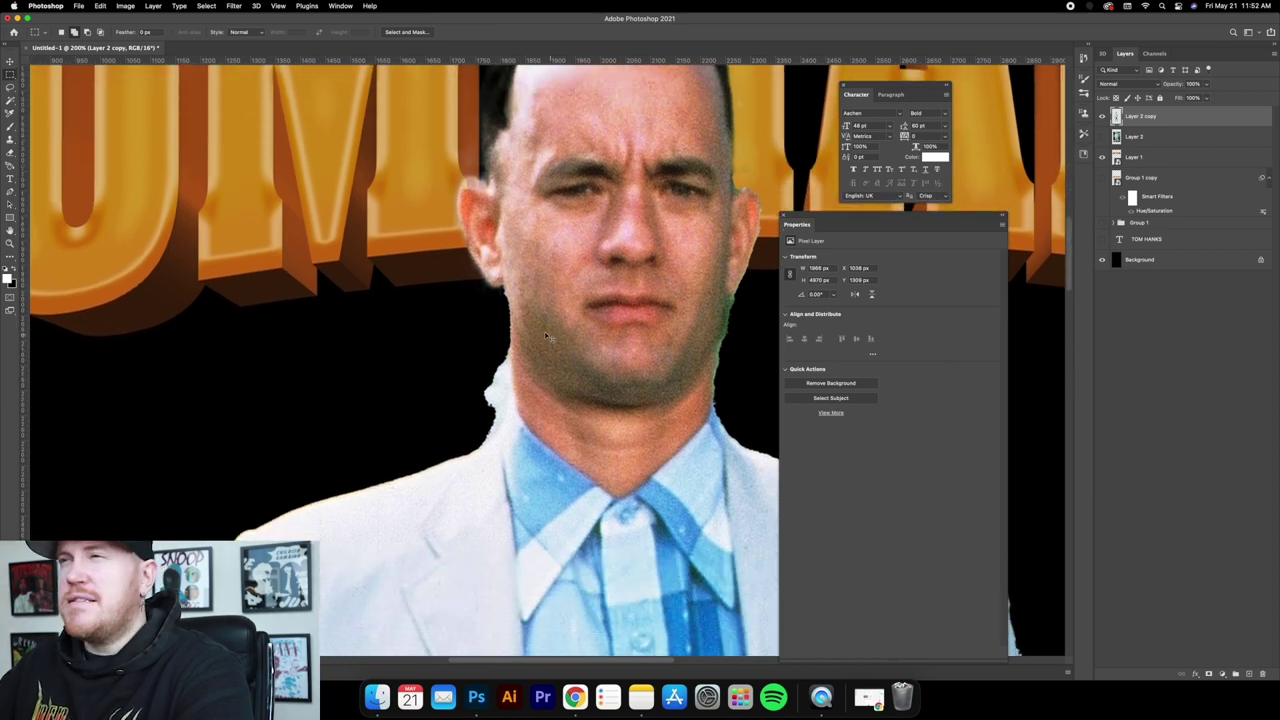
scroll(560, 335, "up", 2)
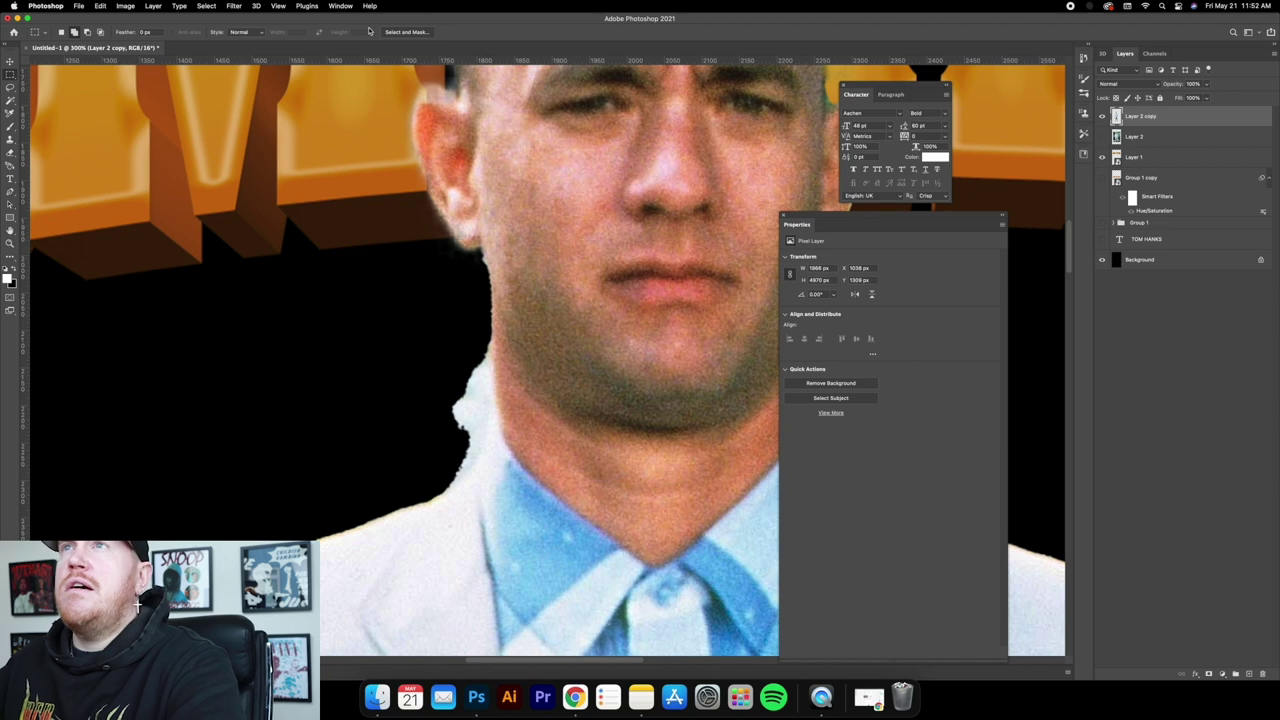
left_click(341, 6)
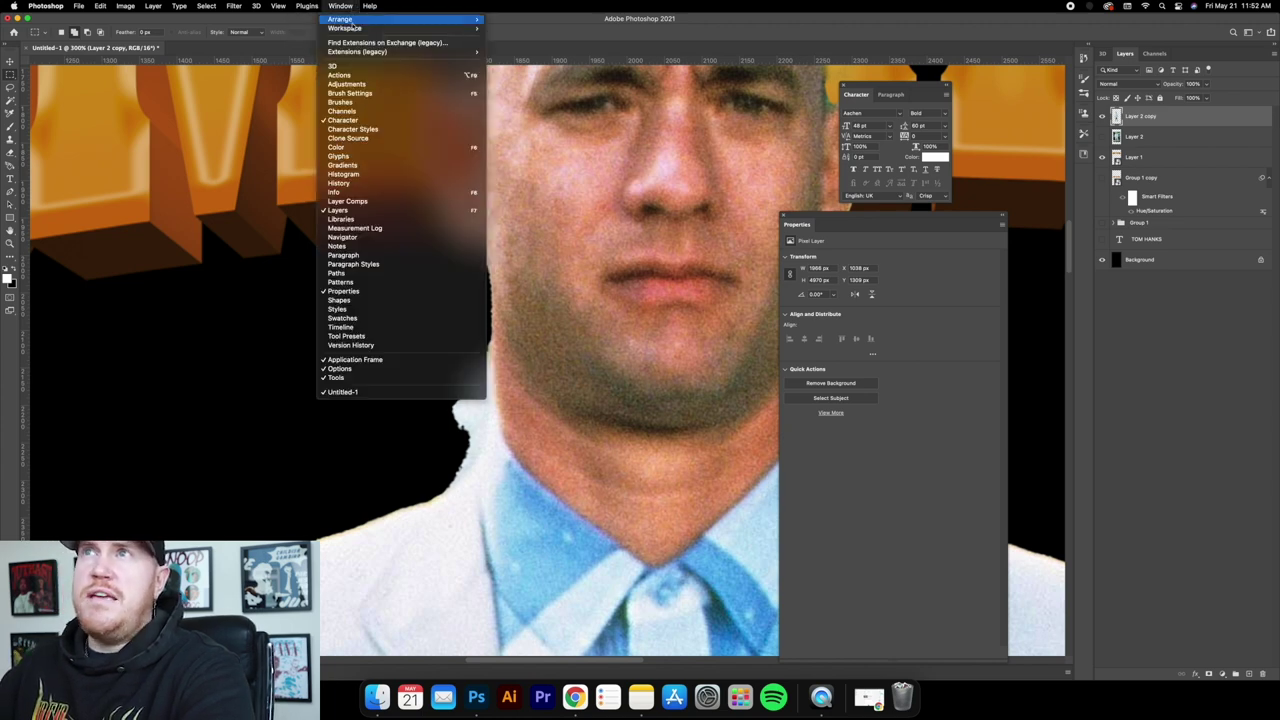
mouse_move(352, 30)
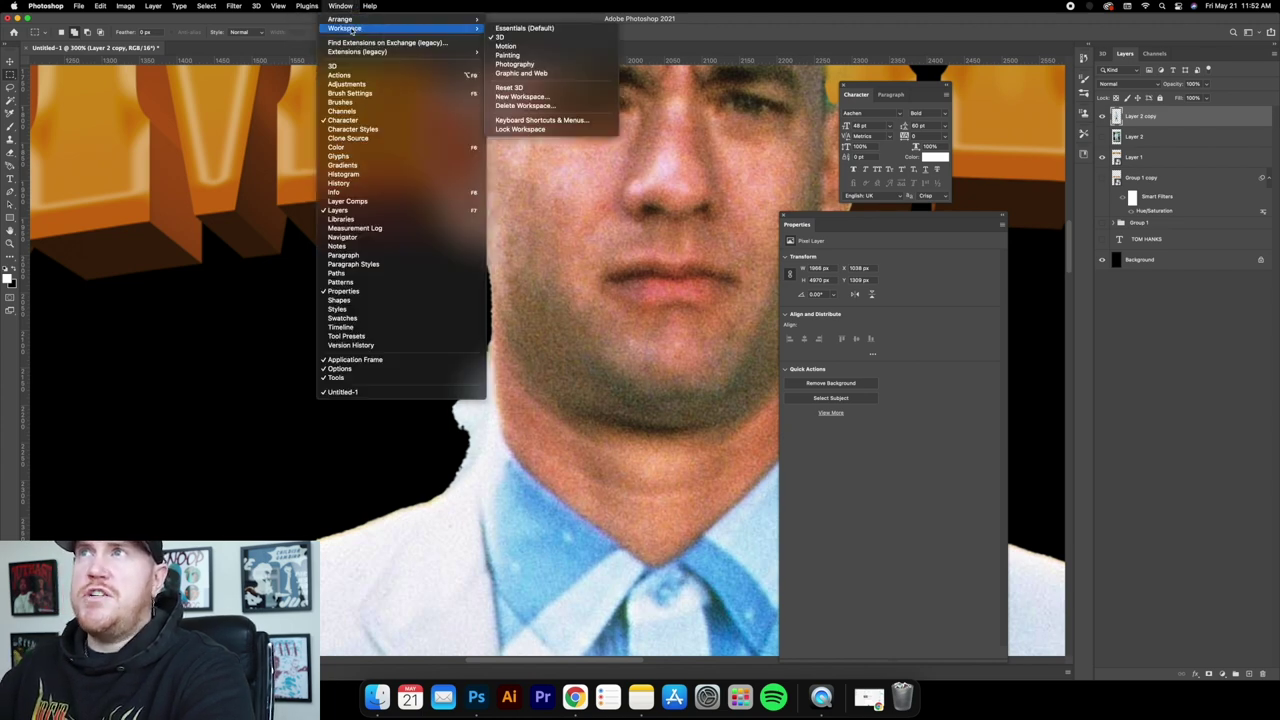
left_click(520, 28)
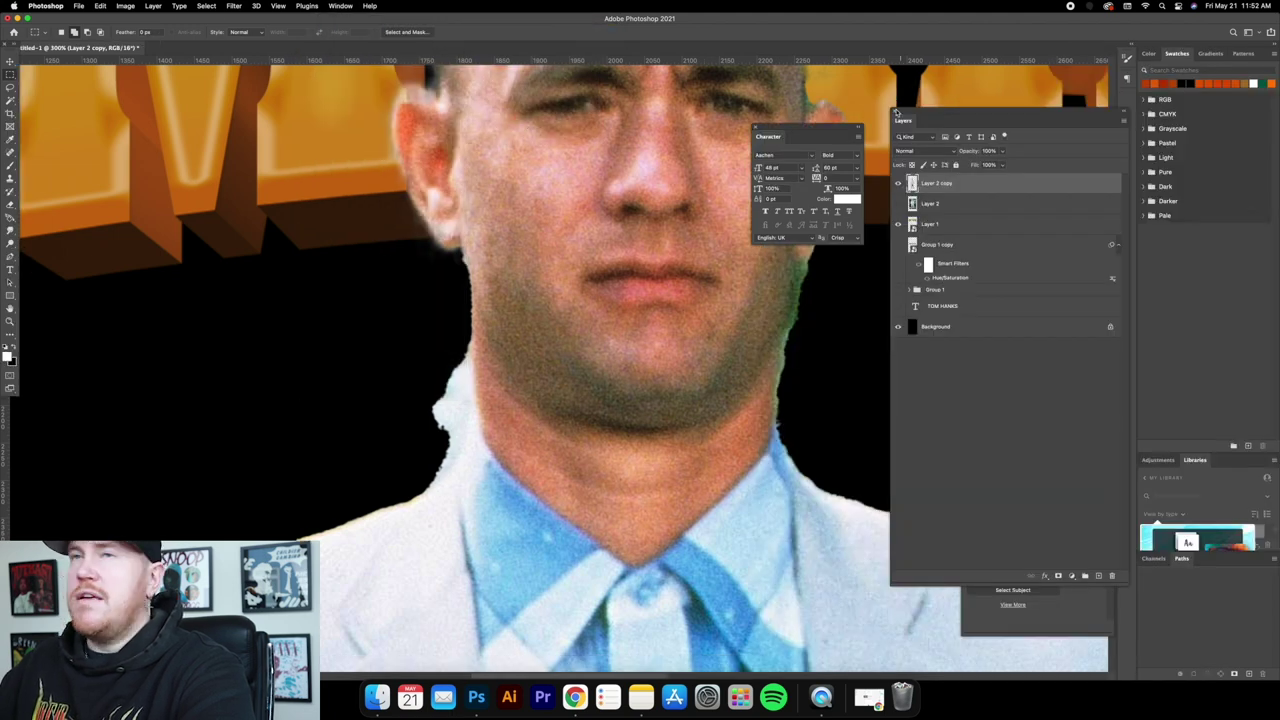
Choose the Eraser Tool and give it a small hard brush with 100% hardness.
left_click(11, 168)
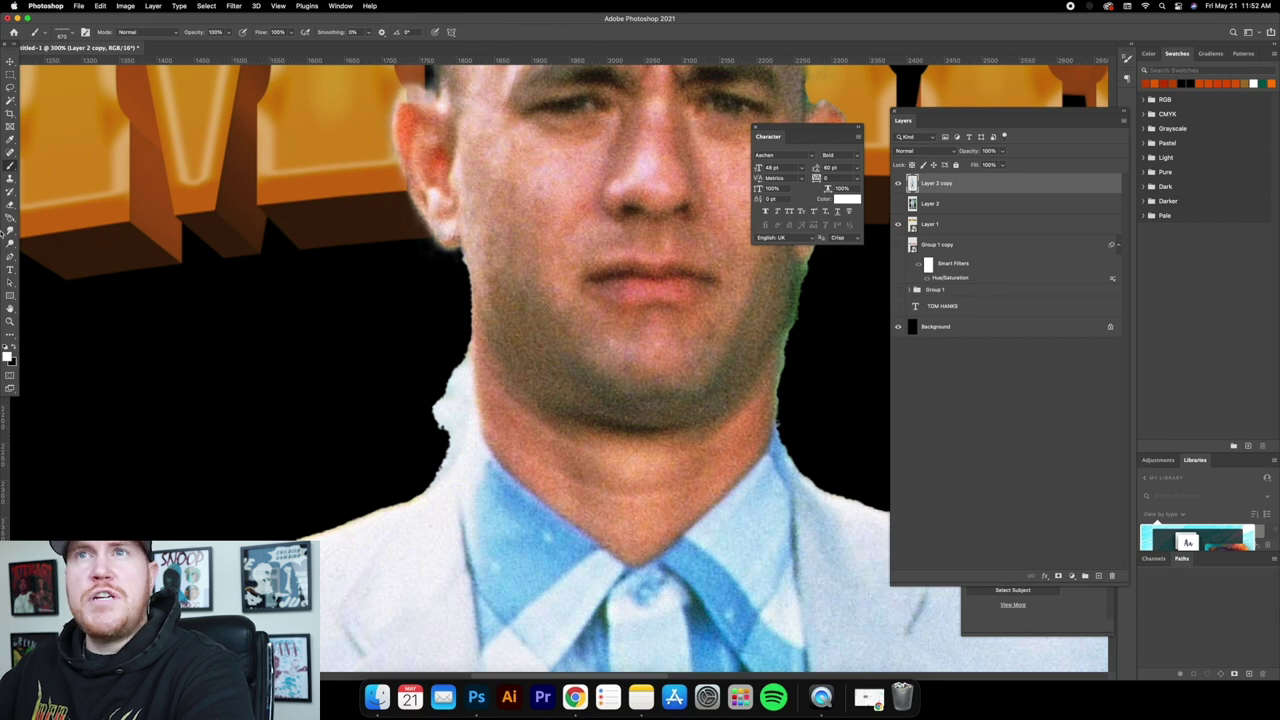
left_click(11, 204)
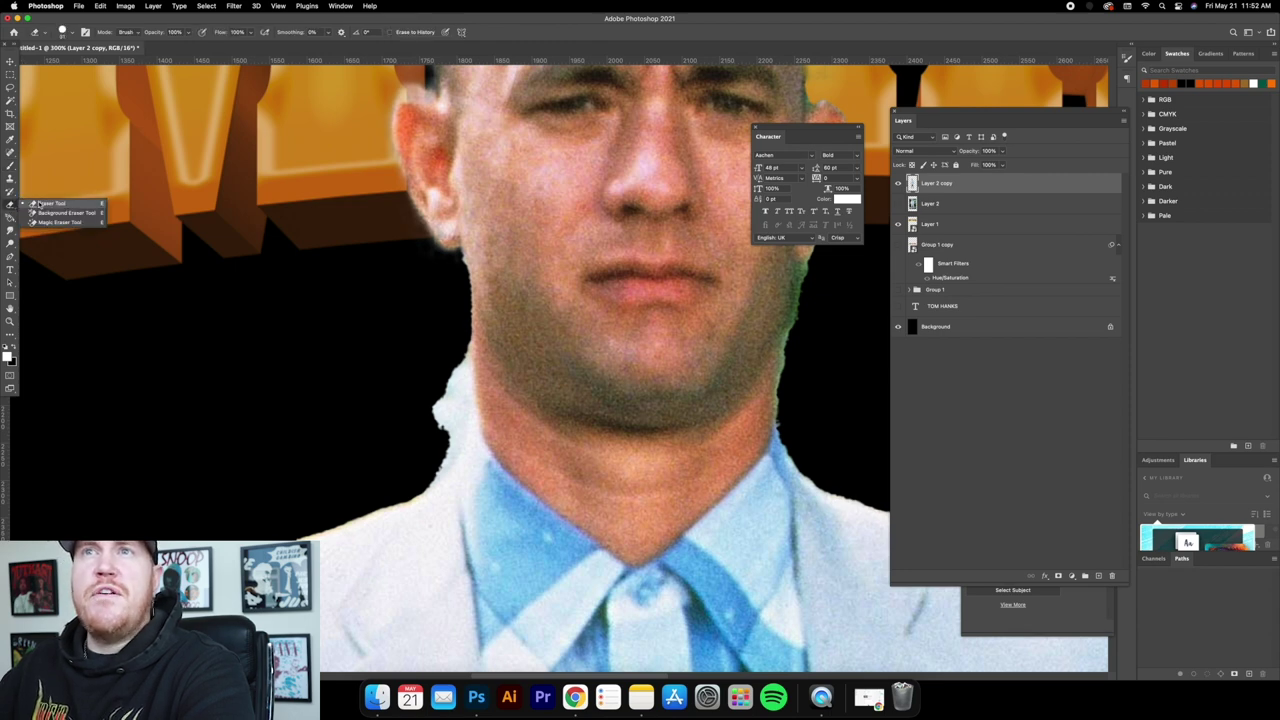
left_click(50, 204)
scroll(440, 345, "up", 3)
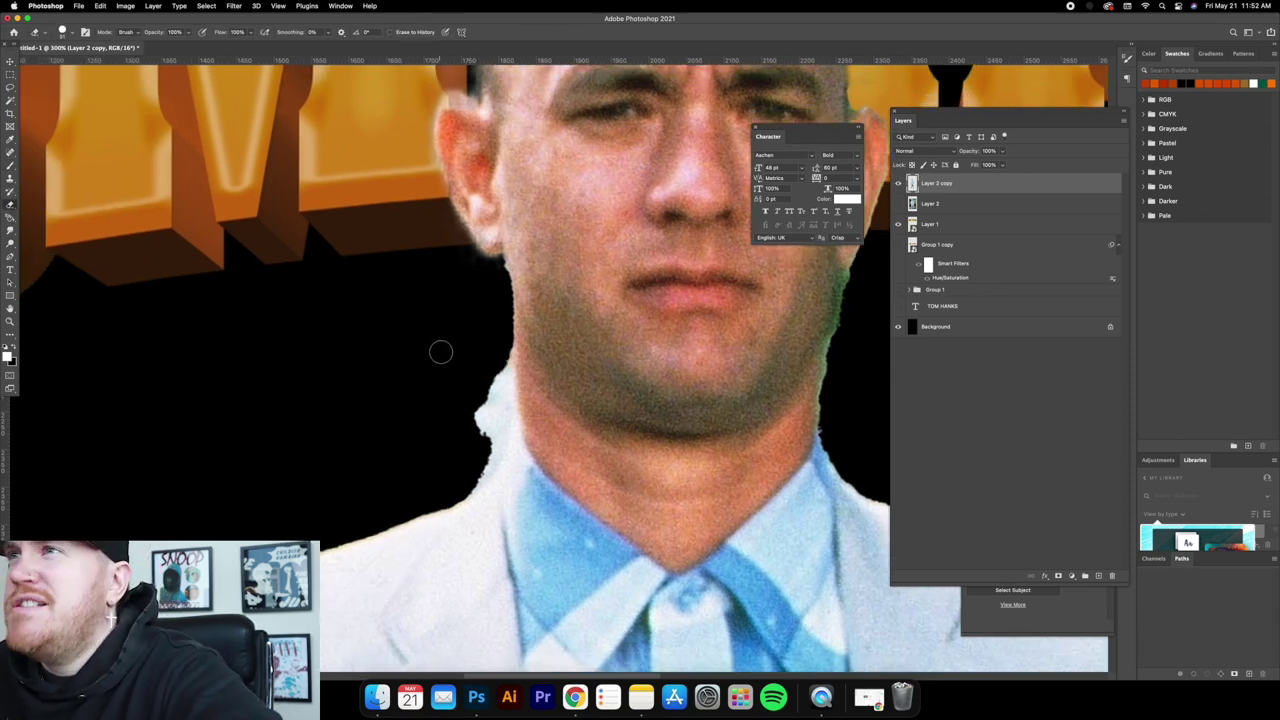
left_click(64, 32)
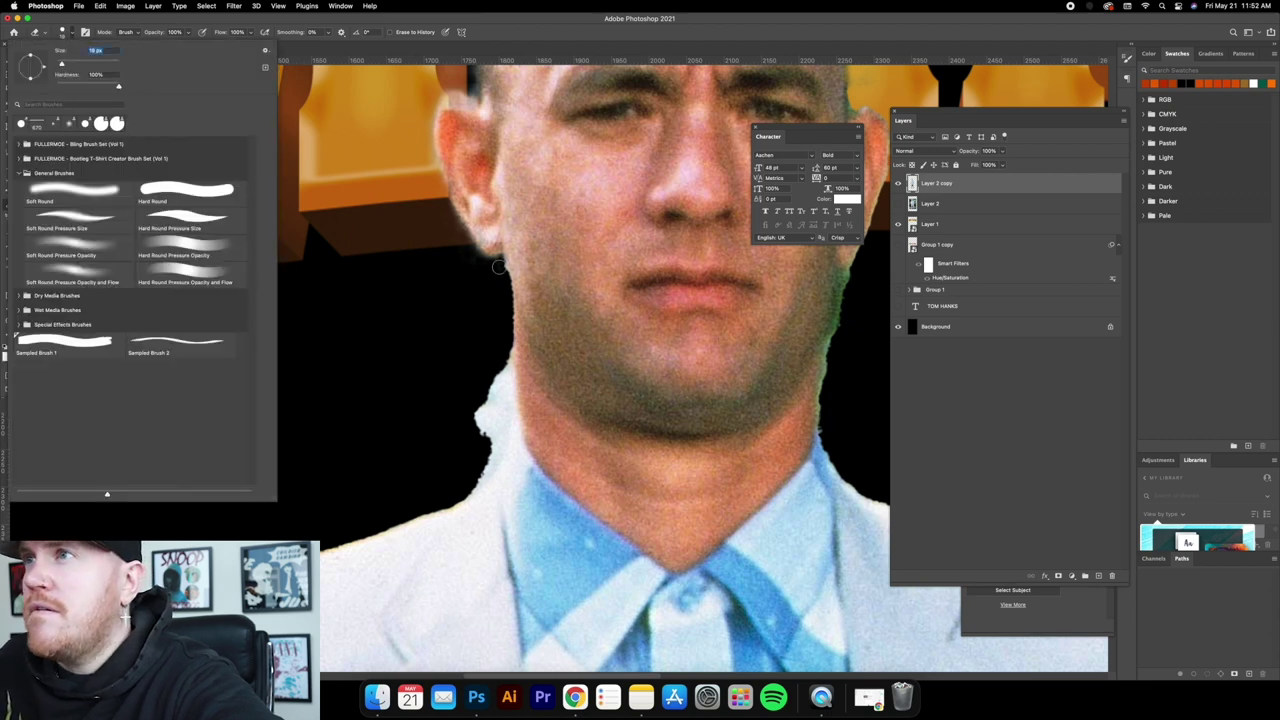
key("Return")
Erase the leftover fringe around the neck, collar and shoulders of the cut-out figure.
mouse_move(504, 287)
left_mouse_down()
mouse_move(504, 375)
mouse_move(478, 452)
left_mouse_up()
mouse_move(496, 375)
left_mouse_down()
mouse_move(459, 434)
mouse_move(503, 378)
mouse_move(467, 474)
mouse_move(495, 419)
mouse_move(485, 461)
mouse_move(455, 500)
left_mouse_up()
scroll(683, 418, "right", 5)
scroll(600, 292, "up", 3)
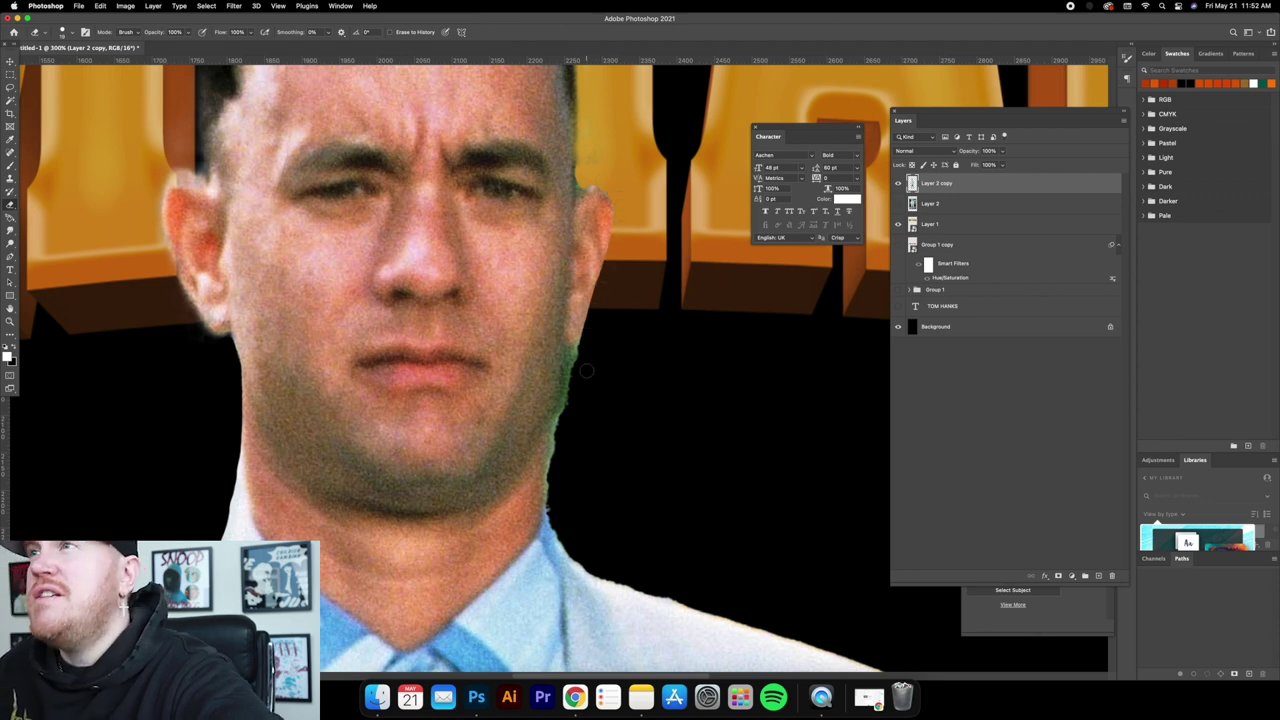
scroll(586, 367, "down", 2)
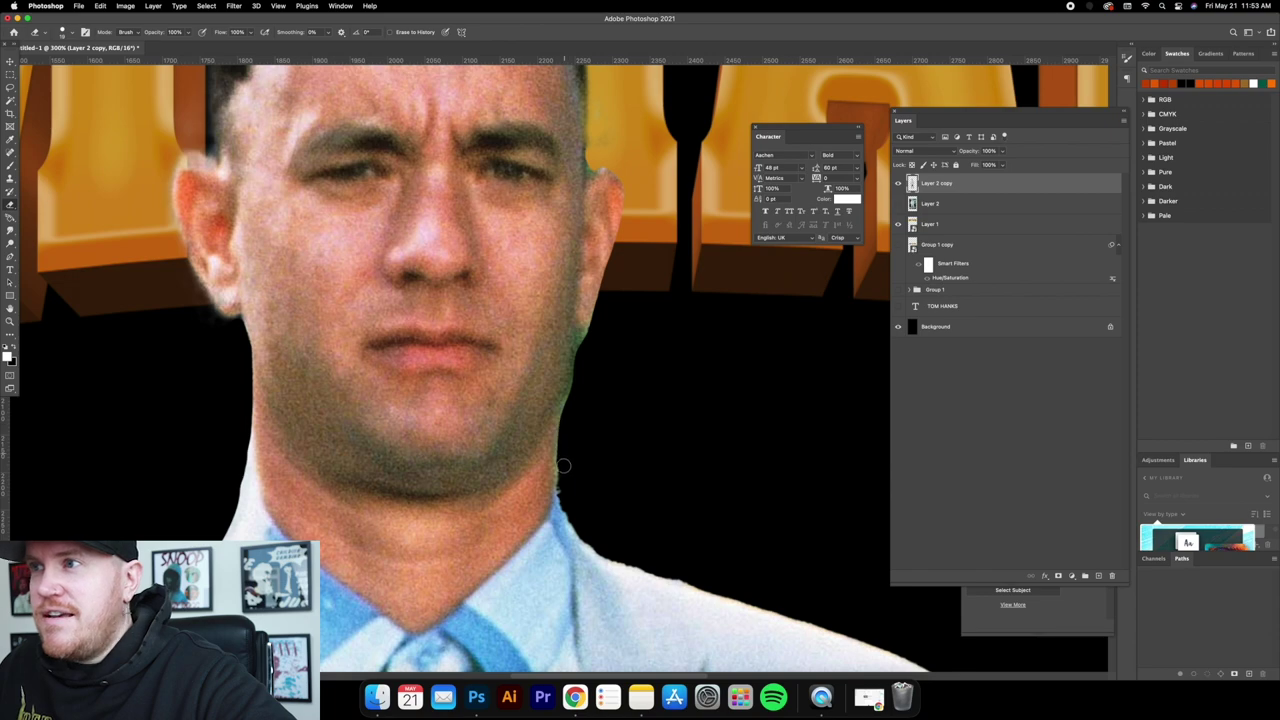
mouse_move(563, 489)
left_mouse_down()
mouse_move(636, 562)
mouse_move(801, 605)
left_mouse_up()
scroll(748, 540, "down", 4)
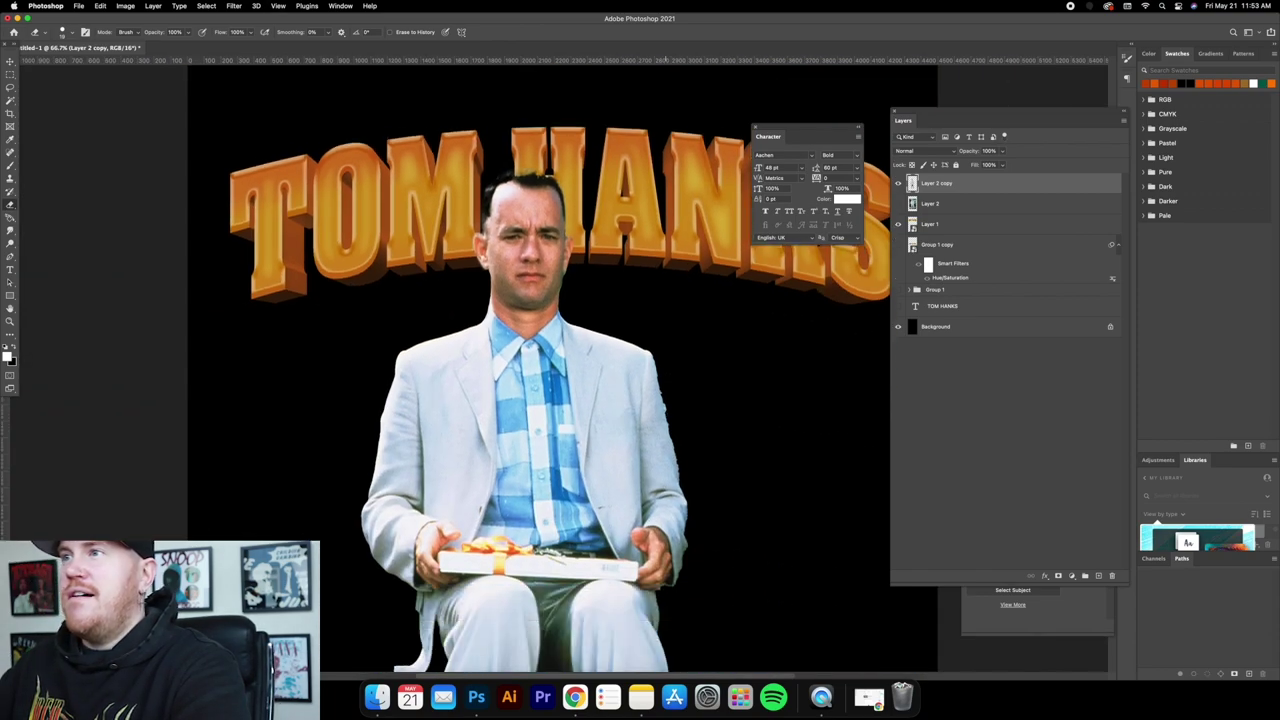
Trim the jagged outer edge of the jacket's right-hand sleeve with the Polygonal Lasso and remove the excess.
scroll(680, 464, "up", 3)
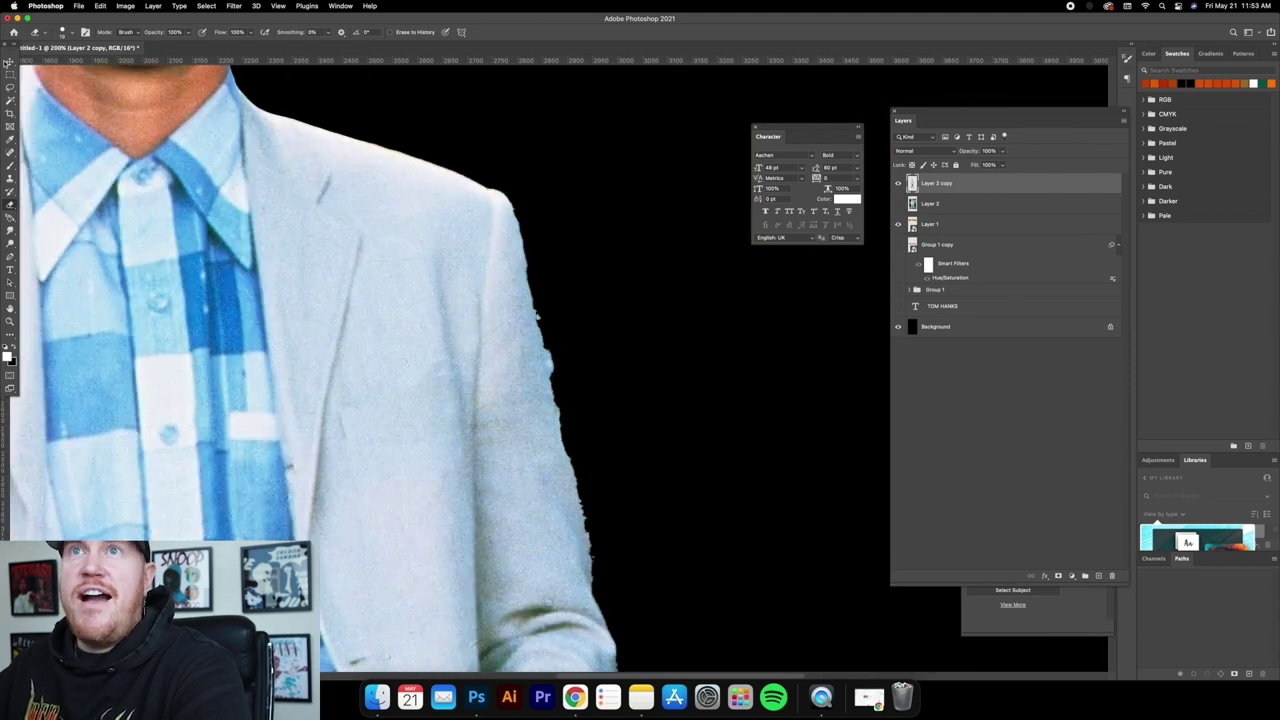
left_click_drag(10, 88, 40, 98)
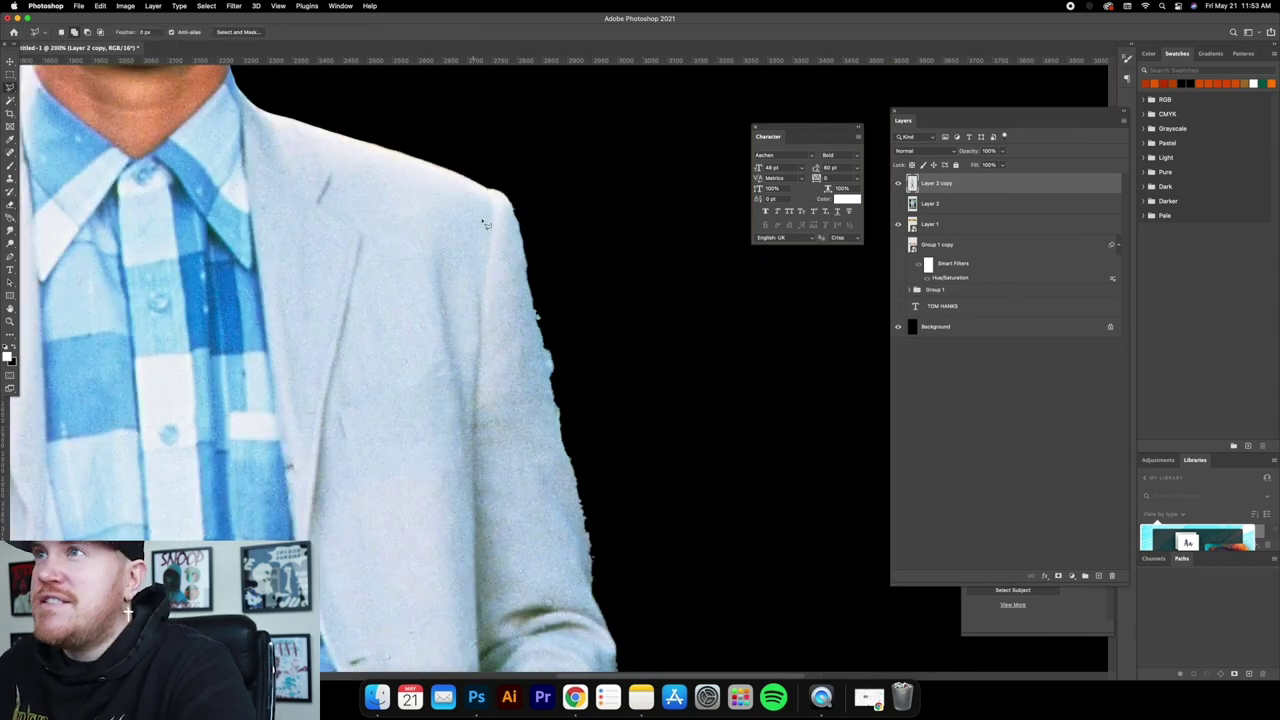
left_click(537, 175)
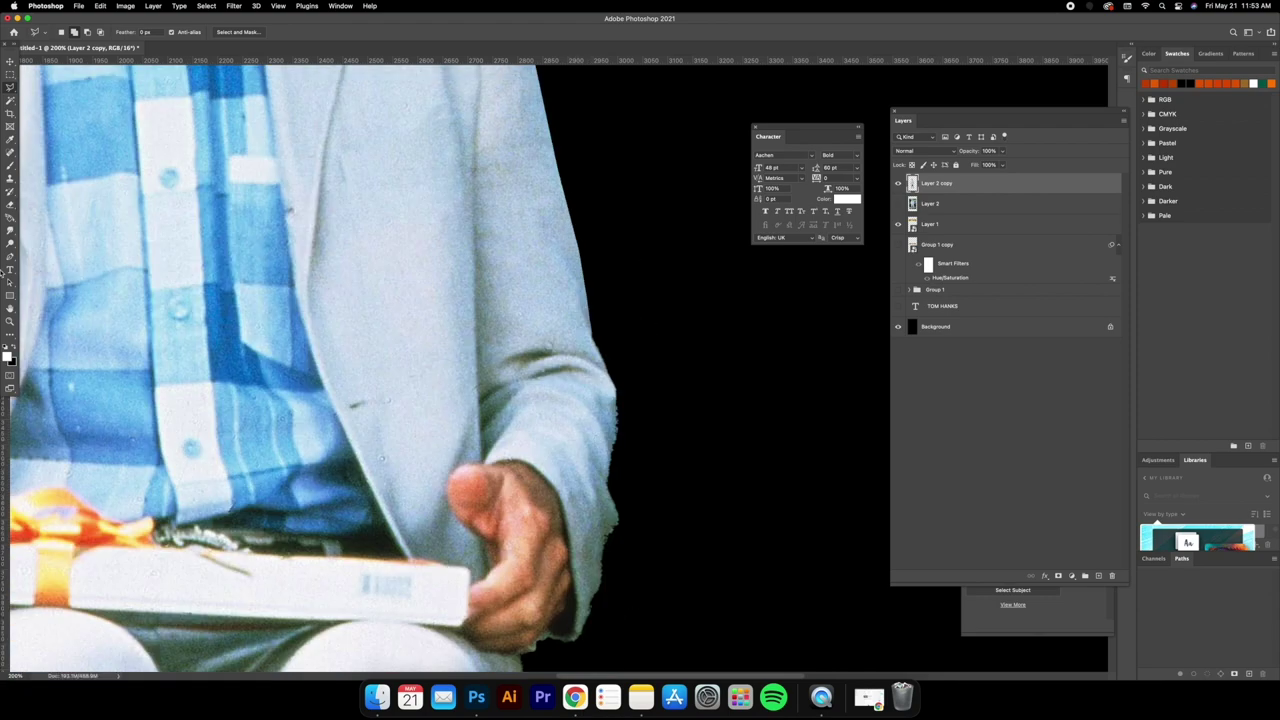
scroll(312, 368, "down", 5)
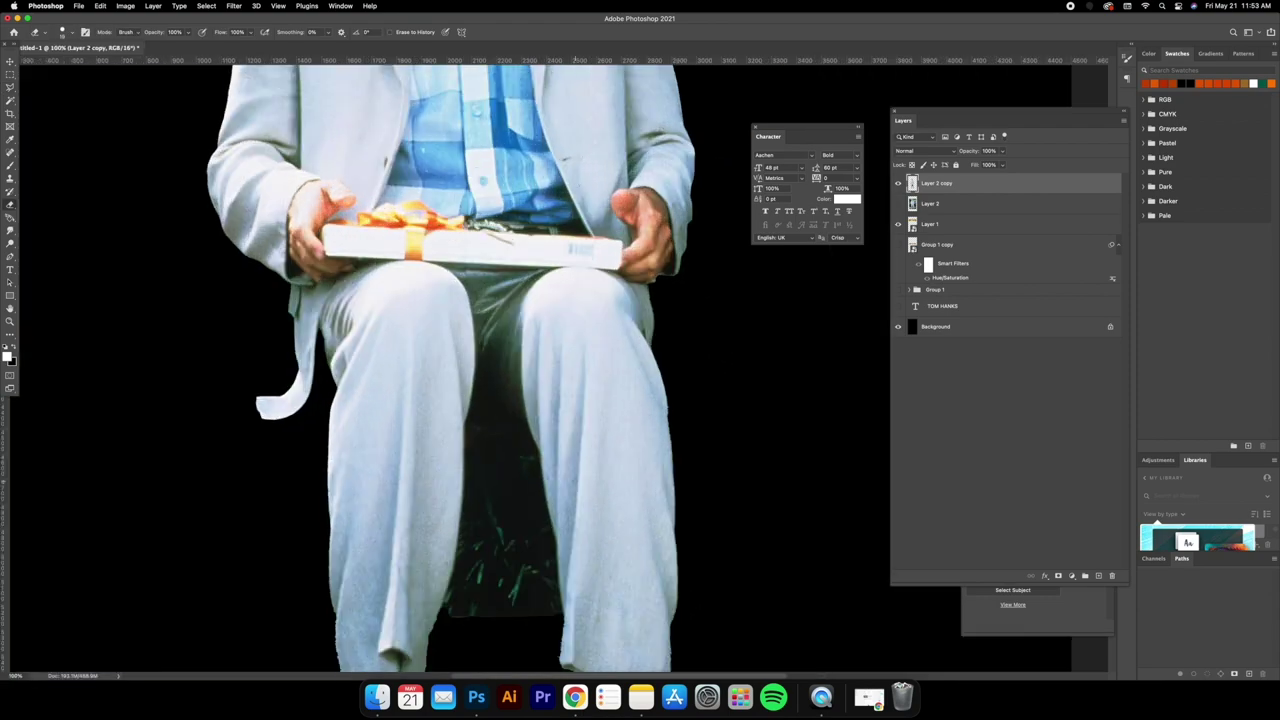
Select the leftover grass between the trouser legs with the Polygonal Lasso and delete it.
scroll(460, 500, "down", 1)
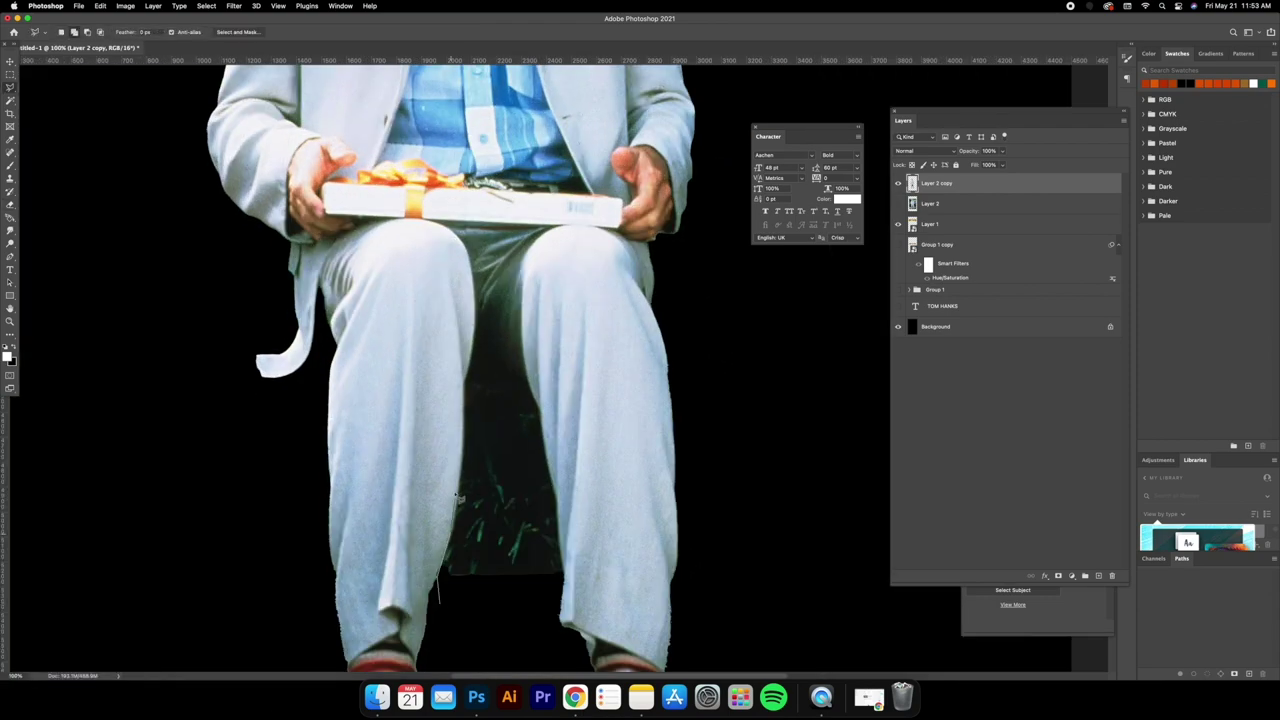
key("l")
key("super+equal")
key("e")
Erase the rough edges along both trouser legs and around the cuffs.
scroll(389, 430, "down", 15)
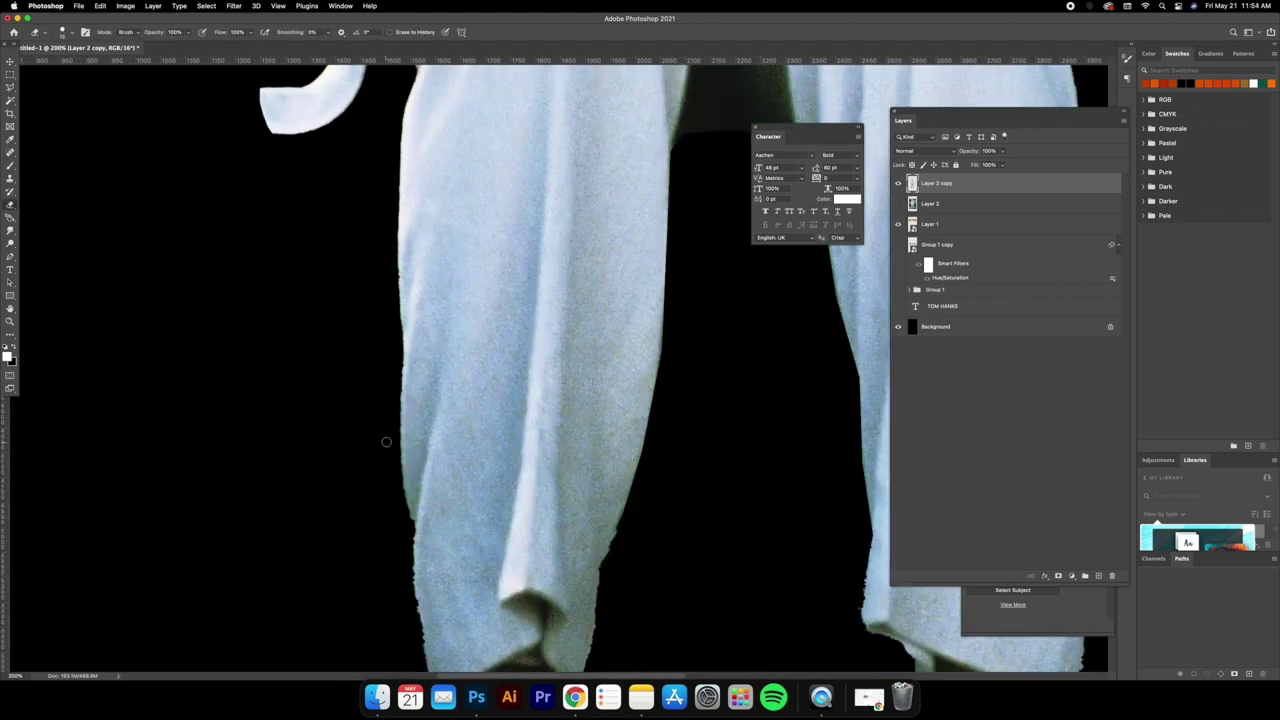
mouse_move(389, 421)
left_mouse_down()
mouse_move(608, 477)
mouse_move(609, 374)
left_mouse_up()
scroll(609, 374, "up", 3)
scroll(609, 374, "left", 4)
mouse_move(502, 420)
left_mouse_down()
mouse_move(482, 546)
mouse_move(565, 571)
left_mouse_up()
scroll(565, 571, "up", 5)
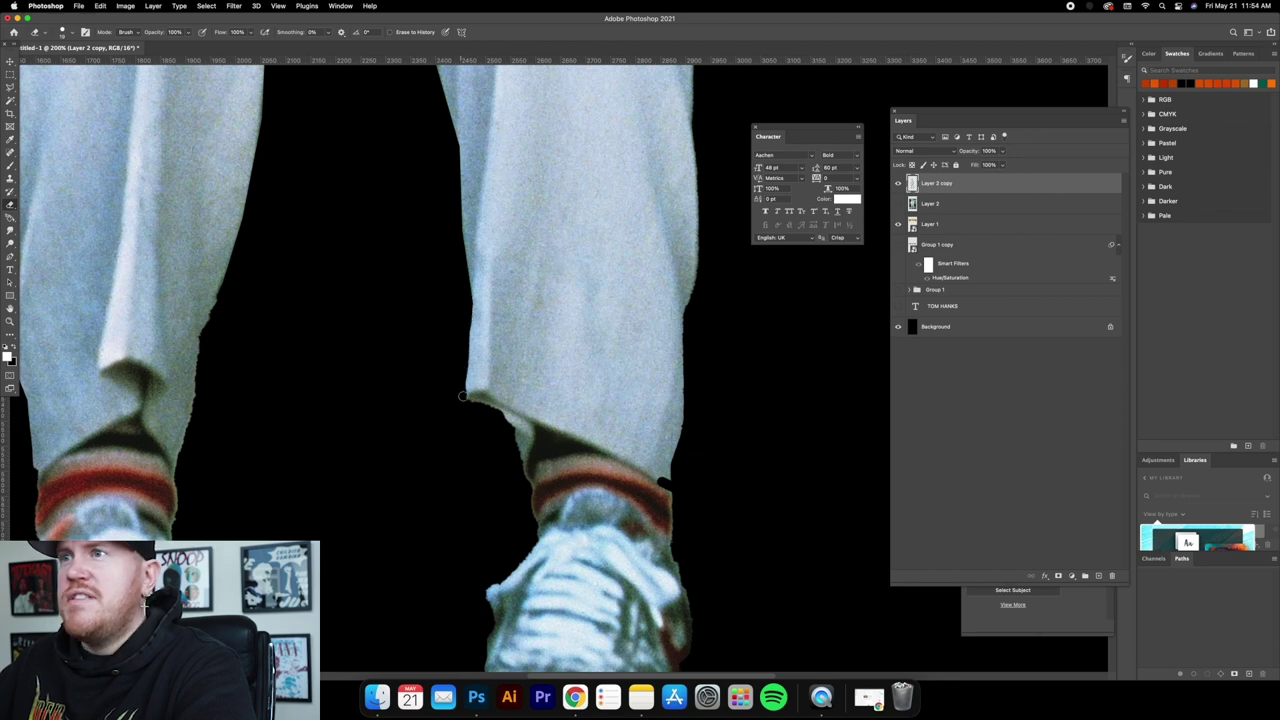
scroll(209, 327, "left", 2)
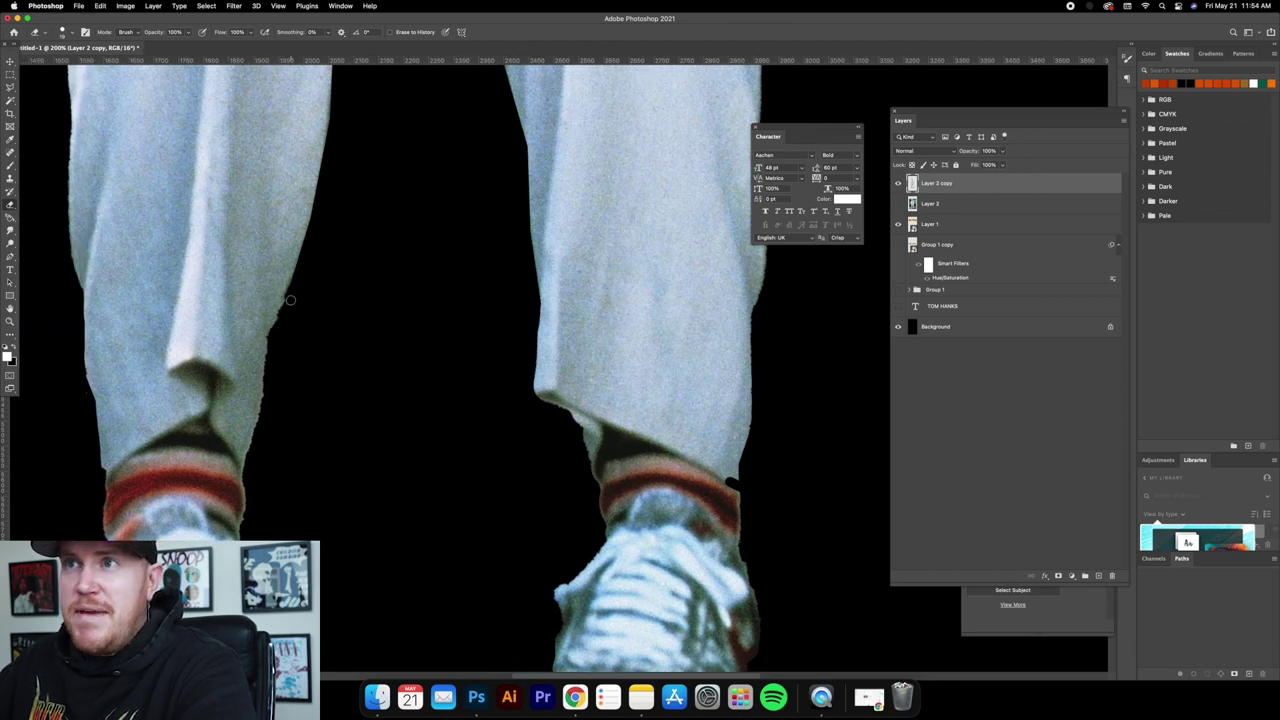
scroll(270, 379, "down", 6)
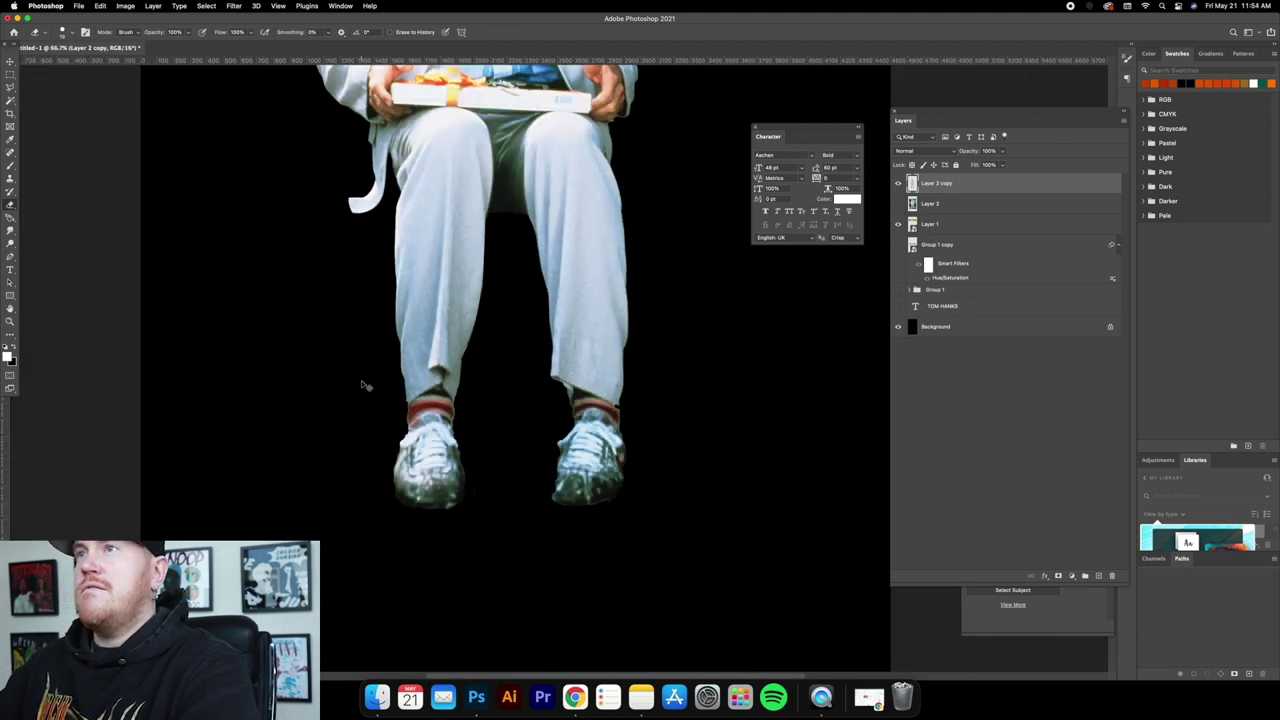
Move the cut-out figure so it sits centred on the poster over the lettering.
scroll(626, 251, "down", 1)
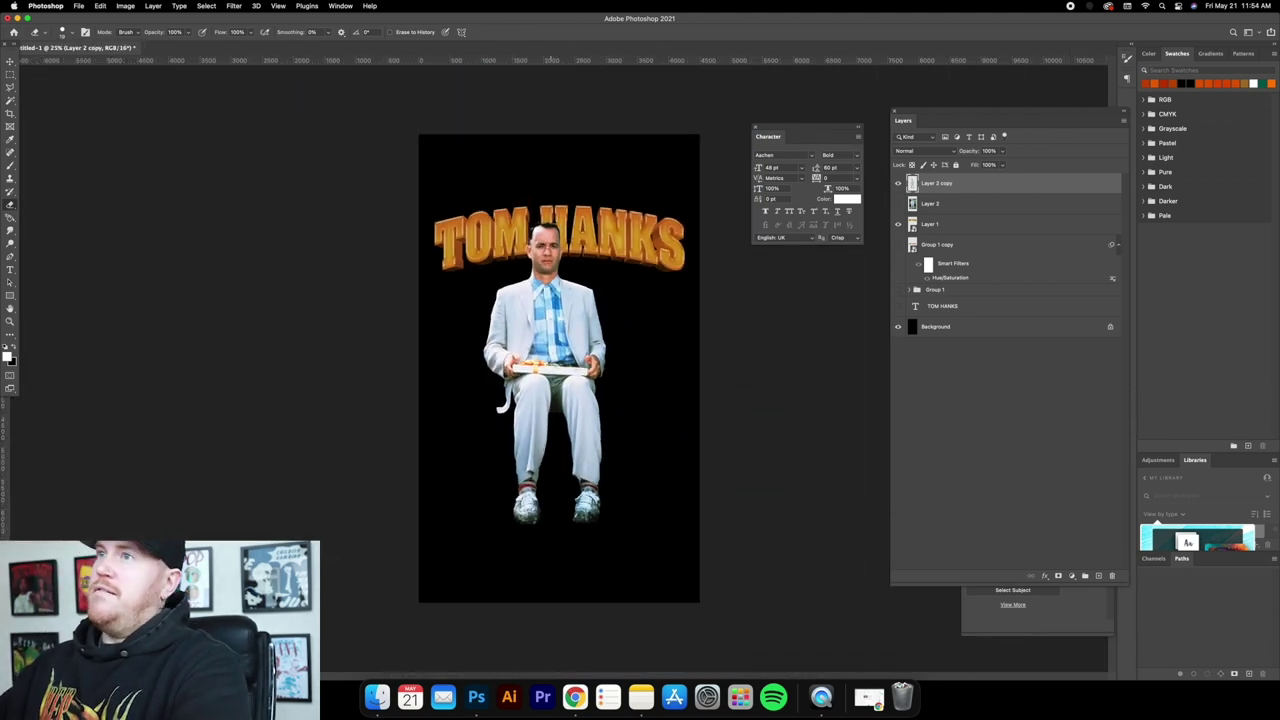
scroll(623, 306, "up", 1)
scroll(623, 306, "down", 1)
left_click(12, 62)
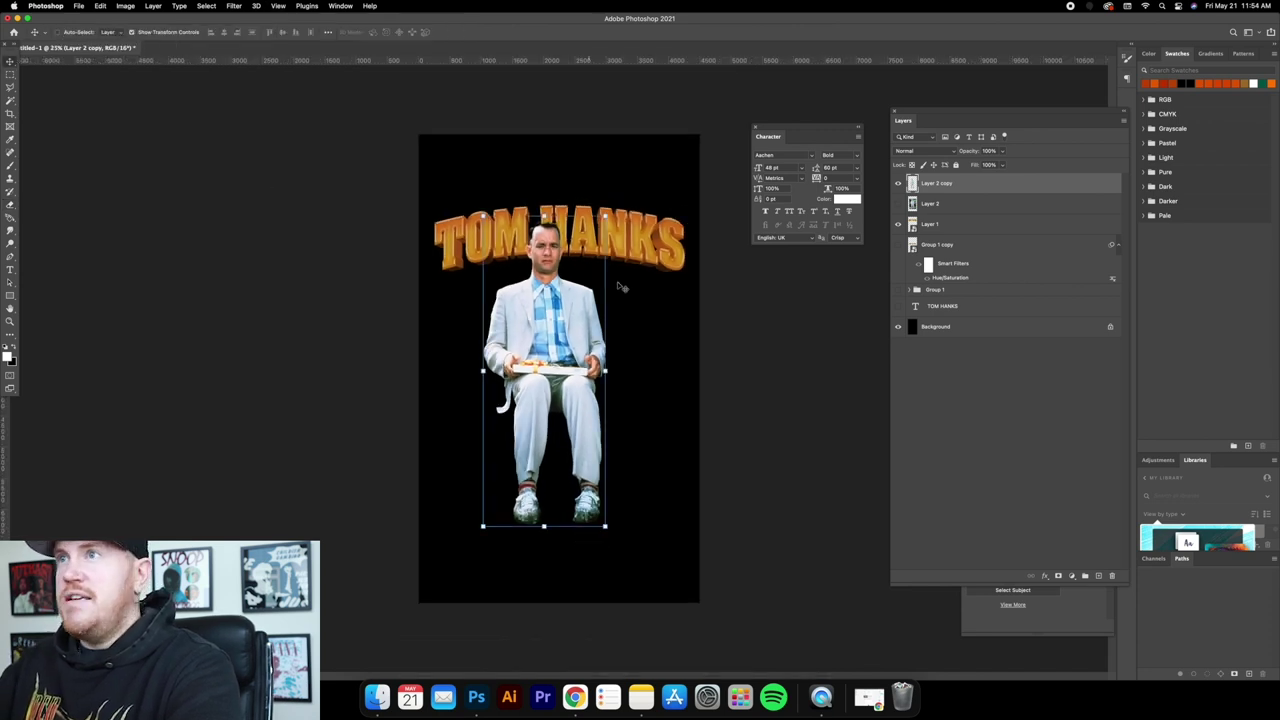
left_click_drag(583, 288, 587, 284)
Add an empty layer directly beneath the cut-out figure's layer.
scroll(548, 456, "up", 4)
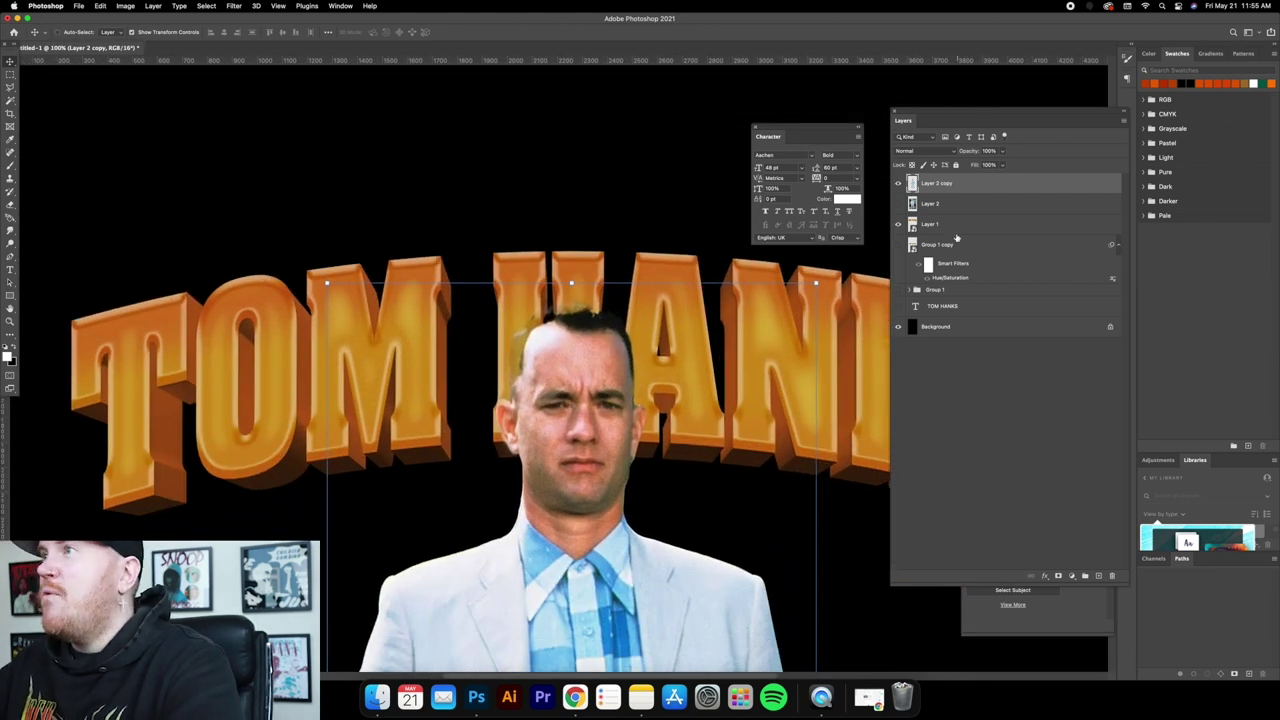
left_click(955, 203)
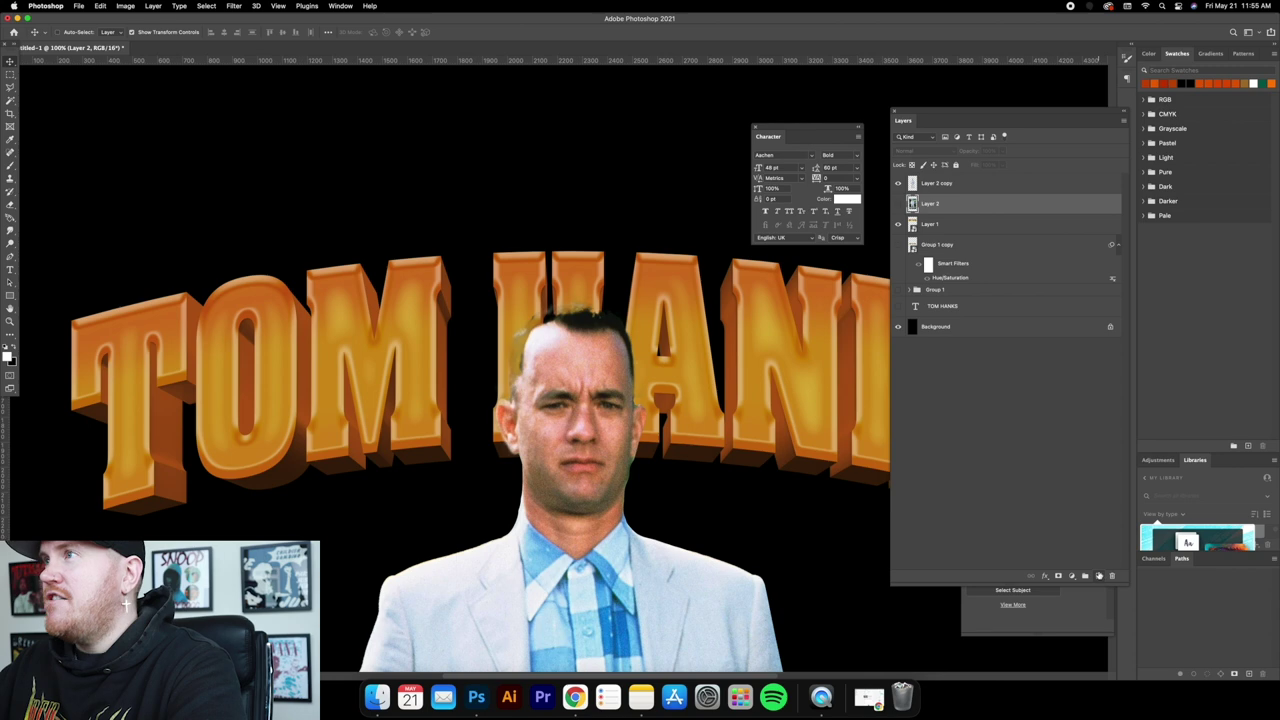
left_click(1099, 577)
key("super+equal")
Set the Brush tool to the Hard Round preset at 67 px with 100% hardness, painting in black.
left_click(10, 165)
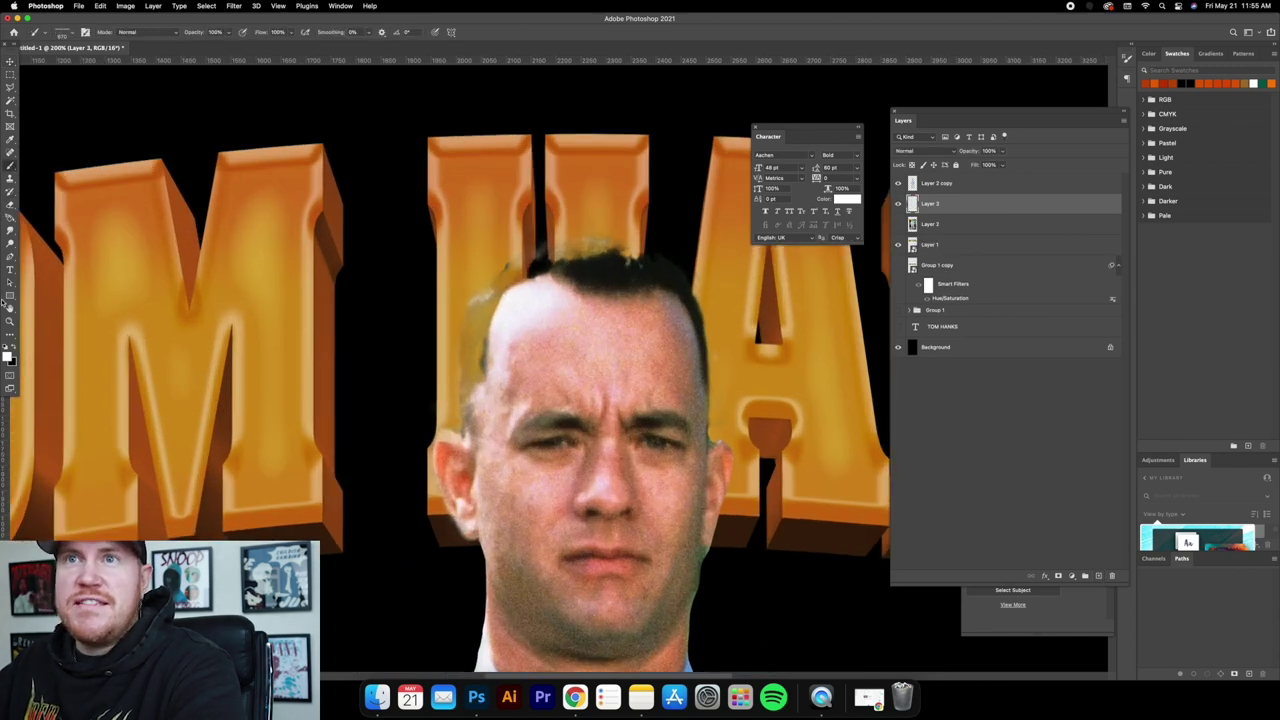
left_click(75, 35)
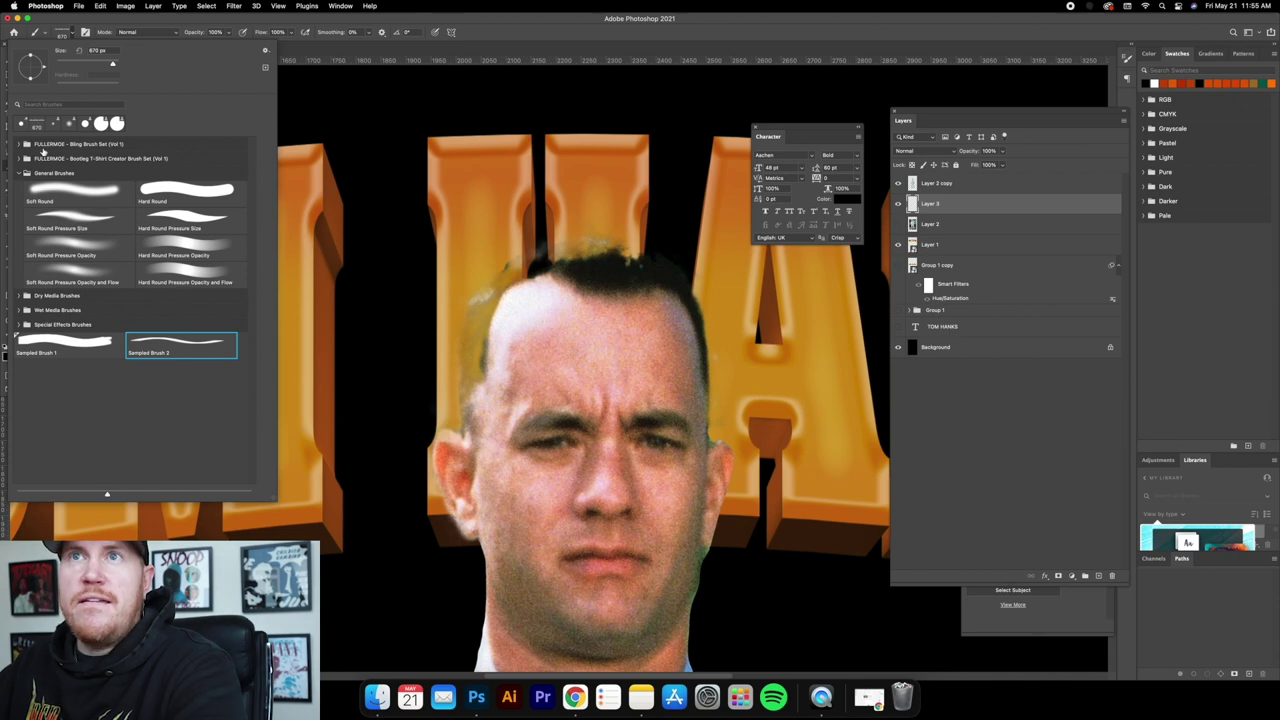
left_click(19, 174)
left_click(19, 174)
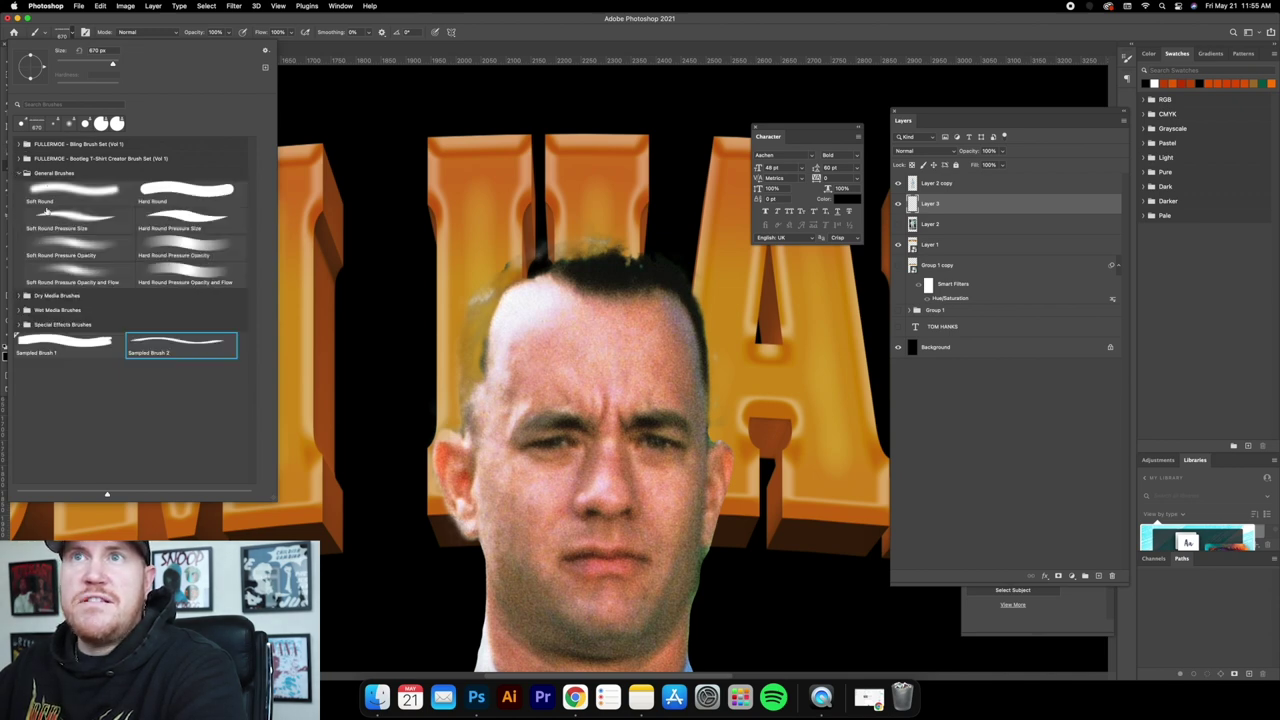
left_click(158, 191)
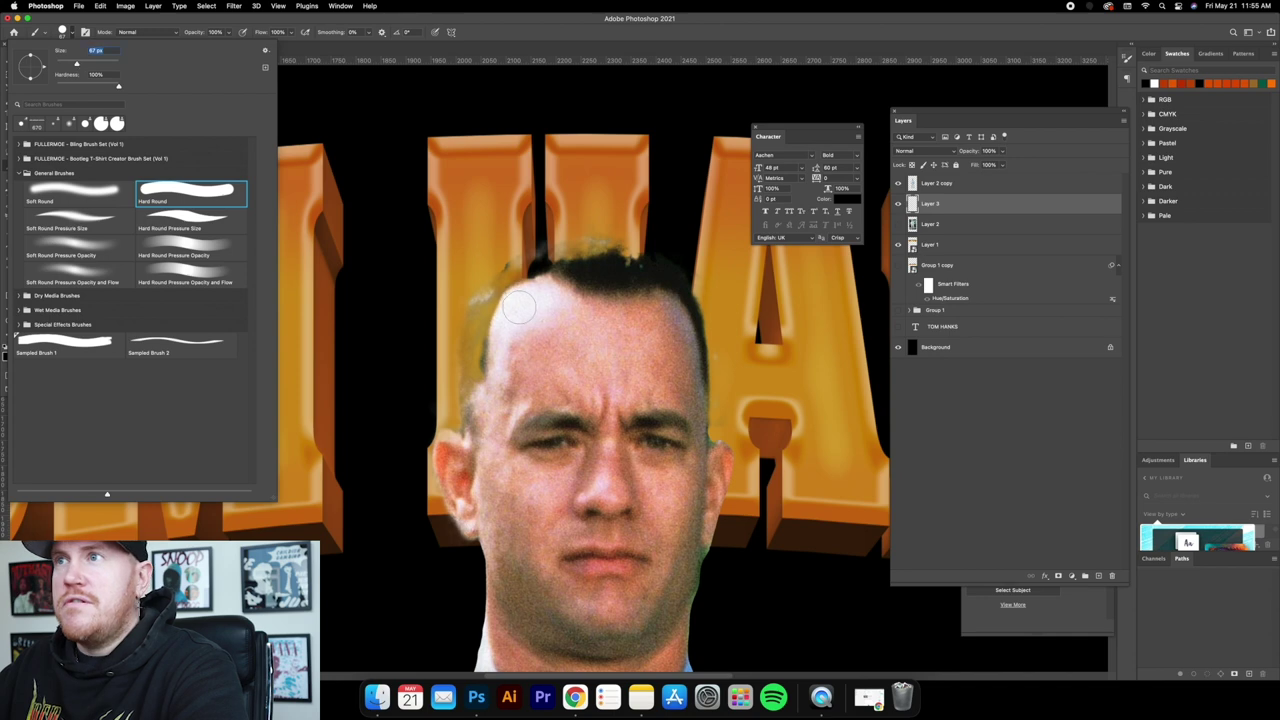
left_click(625, 262)
Paint black hair behind the head to round out the top and the thin left side of the hairline.
mouse_move(615, 258)
left_mouse_down()
mouse_move(516, 279)
mouse_move(489, 317)
mouse_move(482, 403)
left_mouse_up()
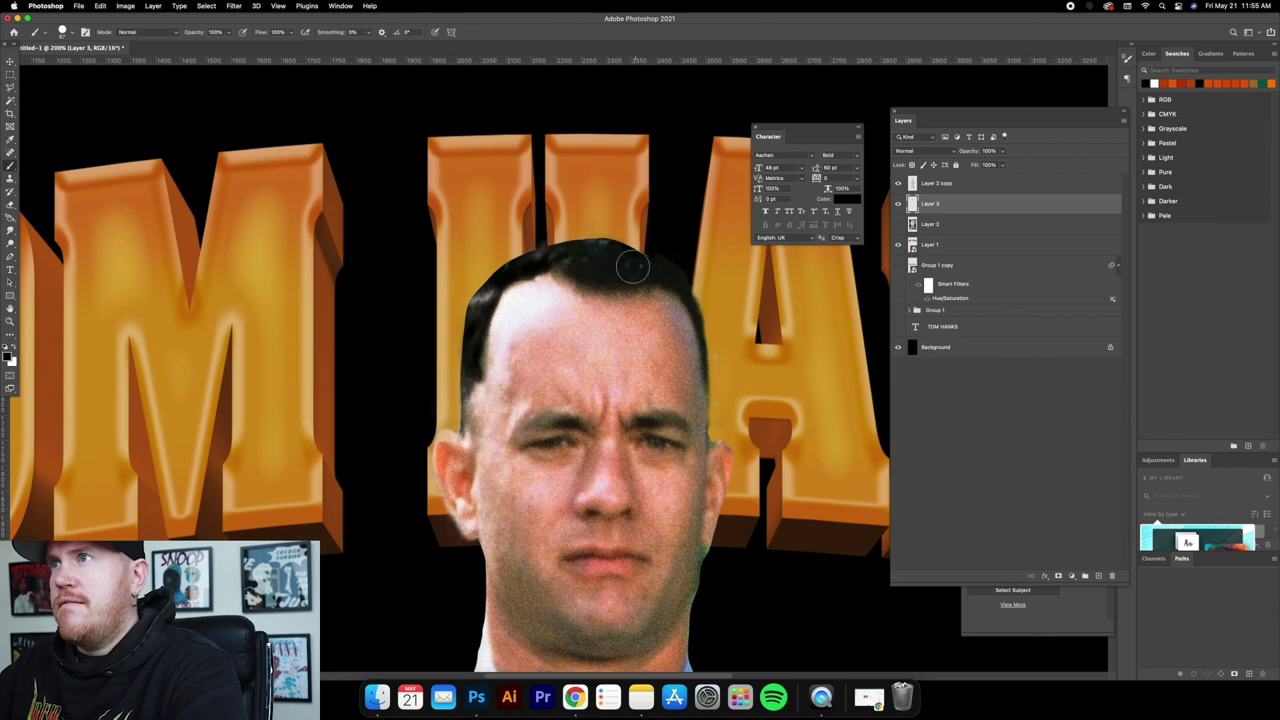
scroll(632, 265, "down", 5)
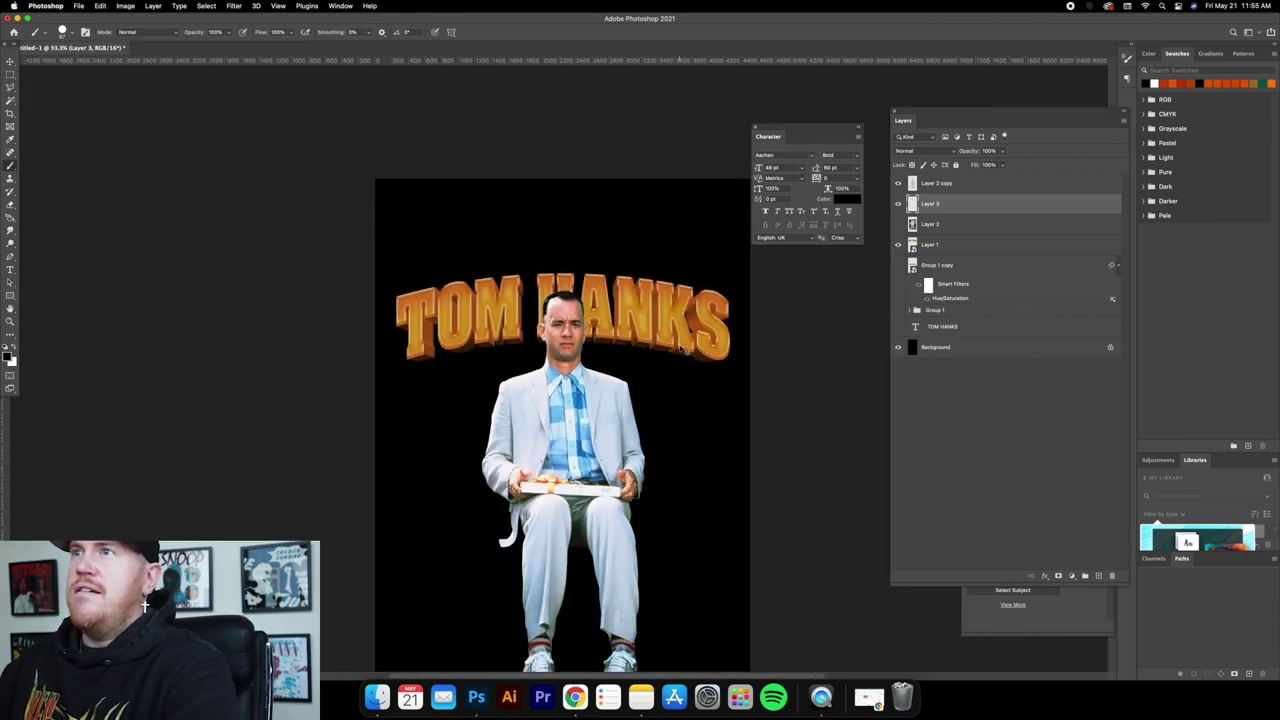
scroll(681, 348, "down", 1)
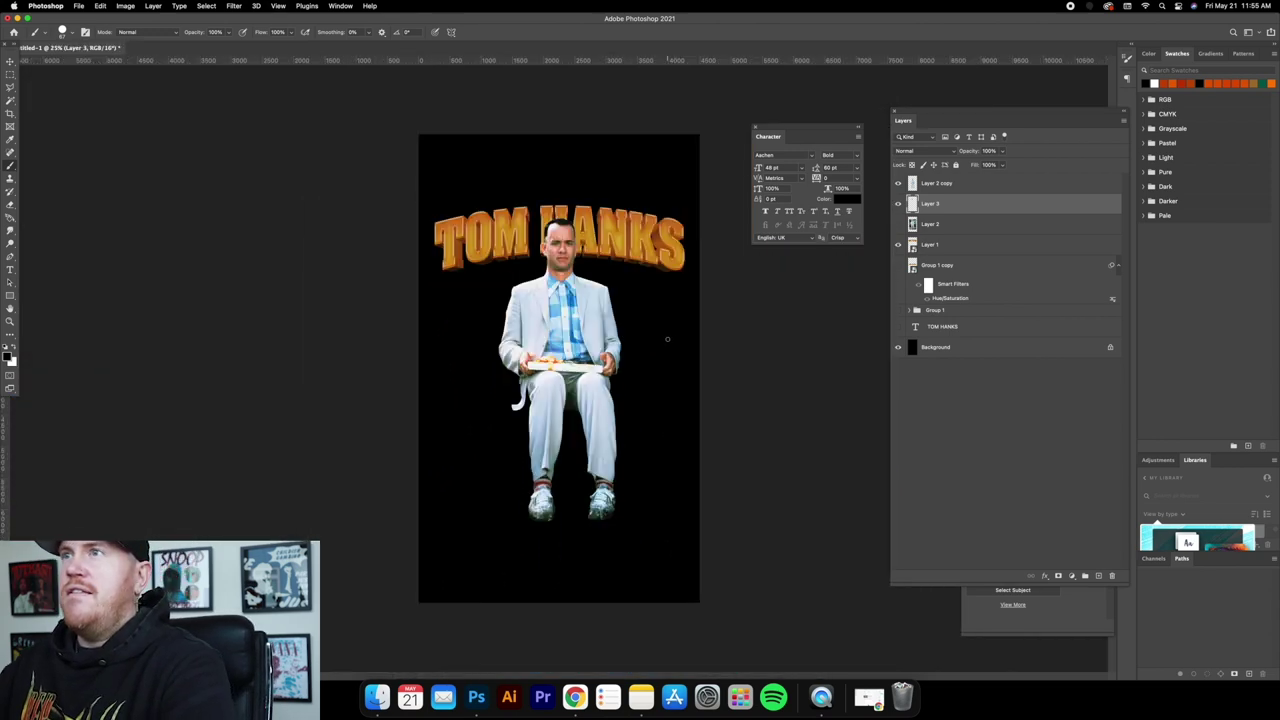
Merge the painted hair layer with the cut-out figure's layer and name the result Main Tom.
left_click(970, 185, "shift")
right_click(983, 186)
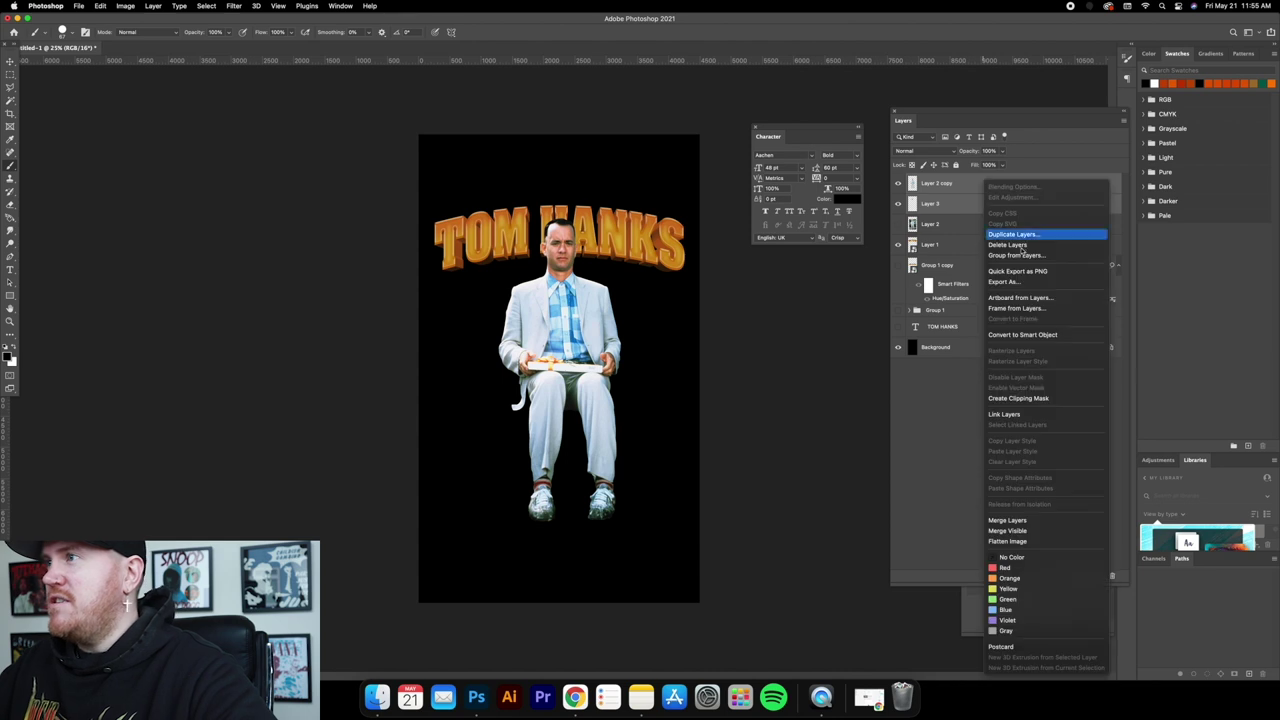
left_click(1008, 520)
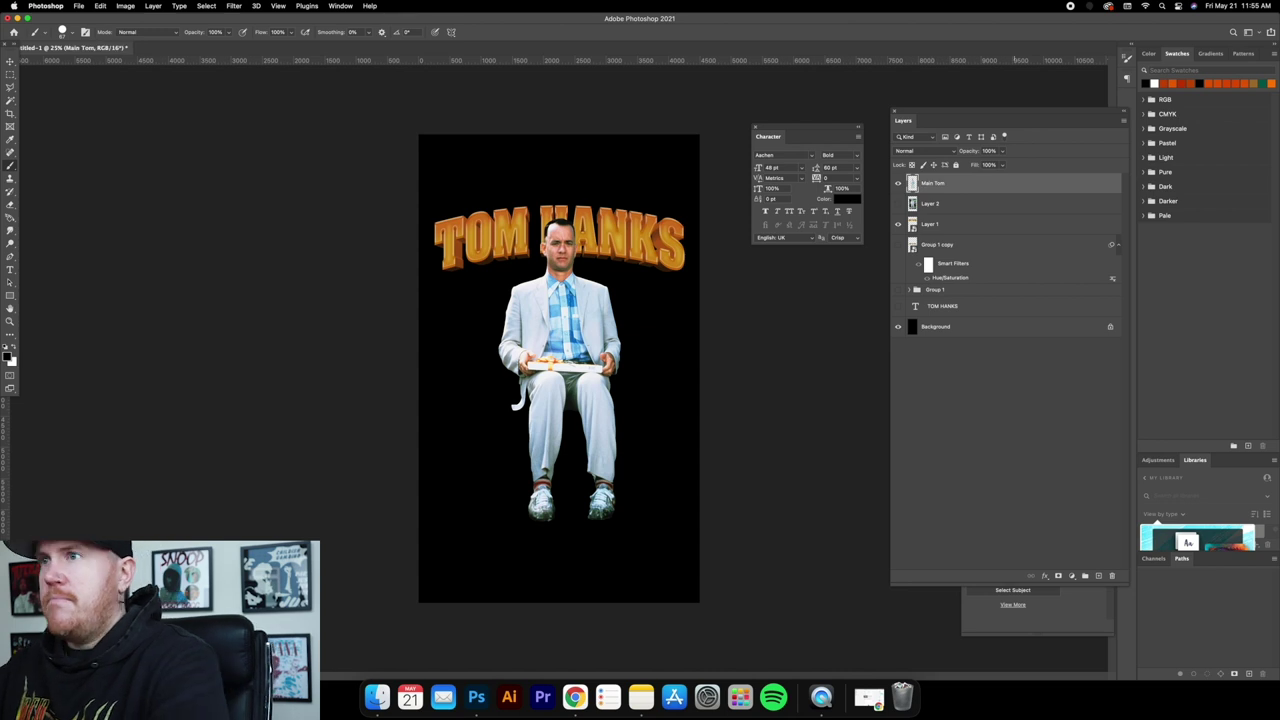
Move the TOM HANKS lettering up and reposition the figure so only the head overlaps its lower edge.
key("super+equal")
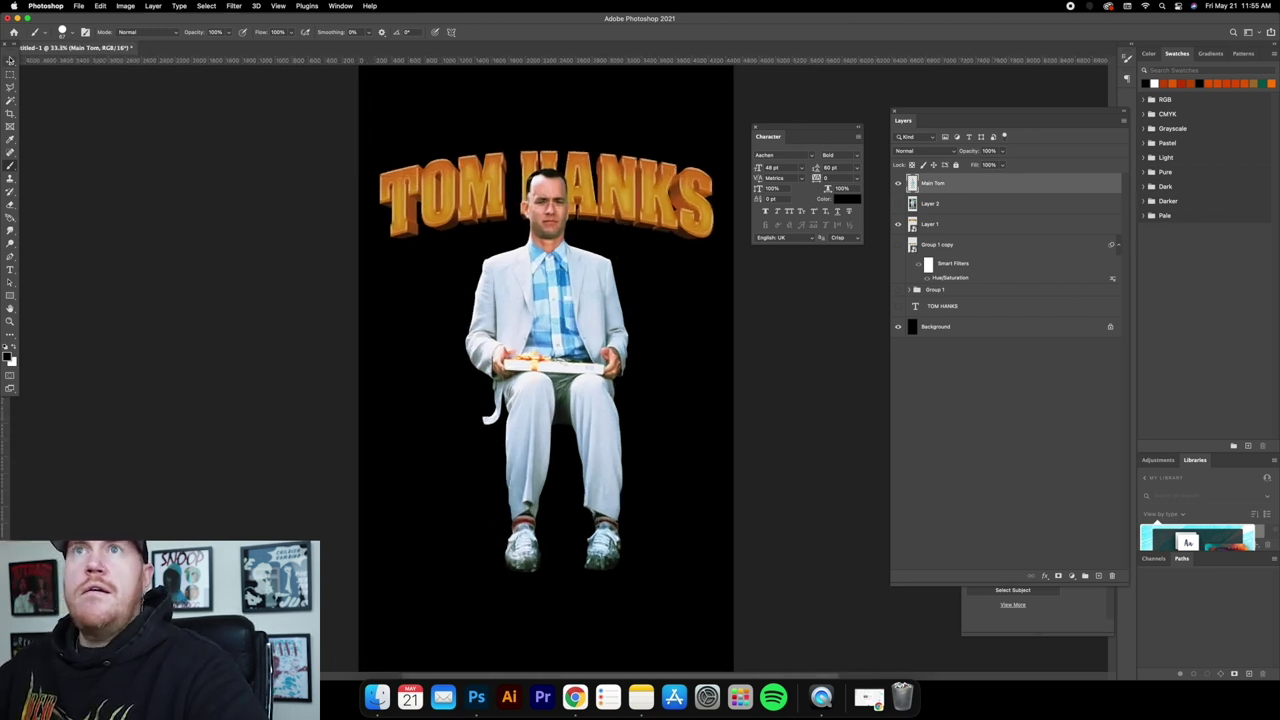
left_click(10, 61)
left_click_drag(576, 248, 563, 255)
left_click_drag(710, 230, 710, 210)
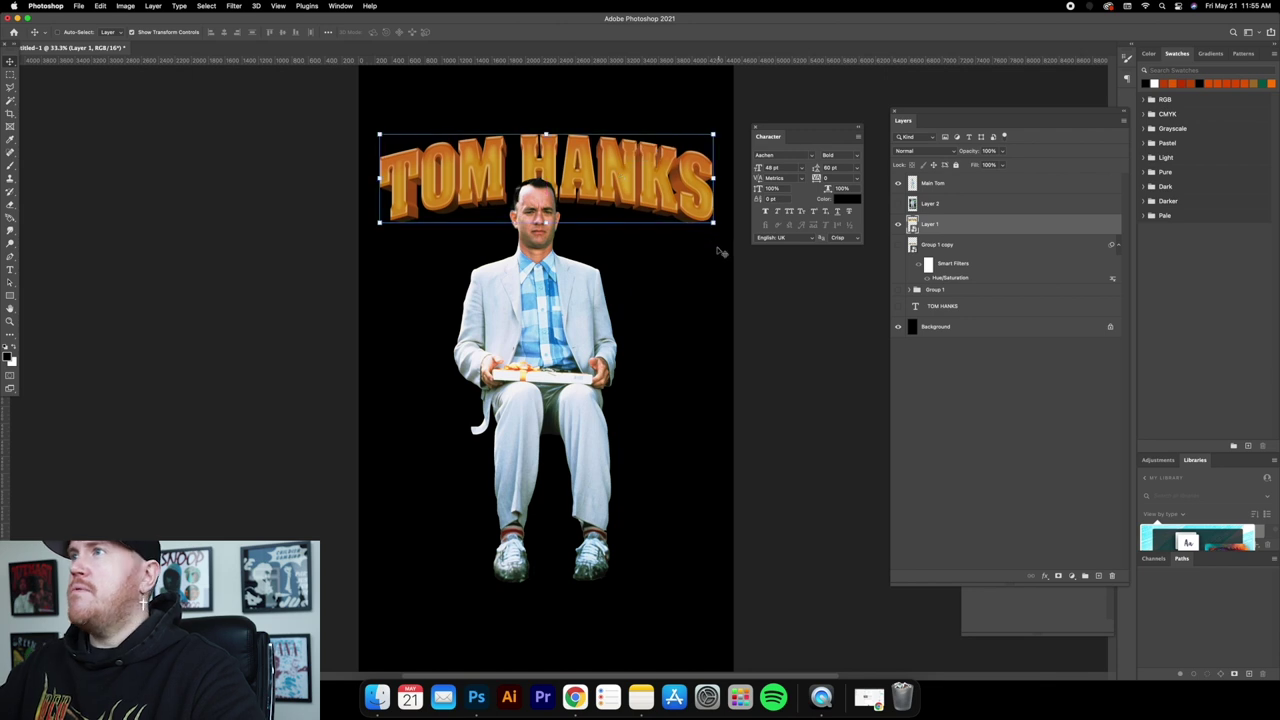
left_click(947, 190)
left_click_drag(563, 238, 548, 243)
Centre the figure horizontally beneath the lettering and turn off Show Transform Controls.
left_click(279, 6)
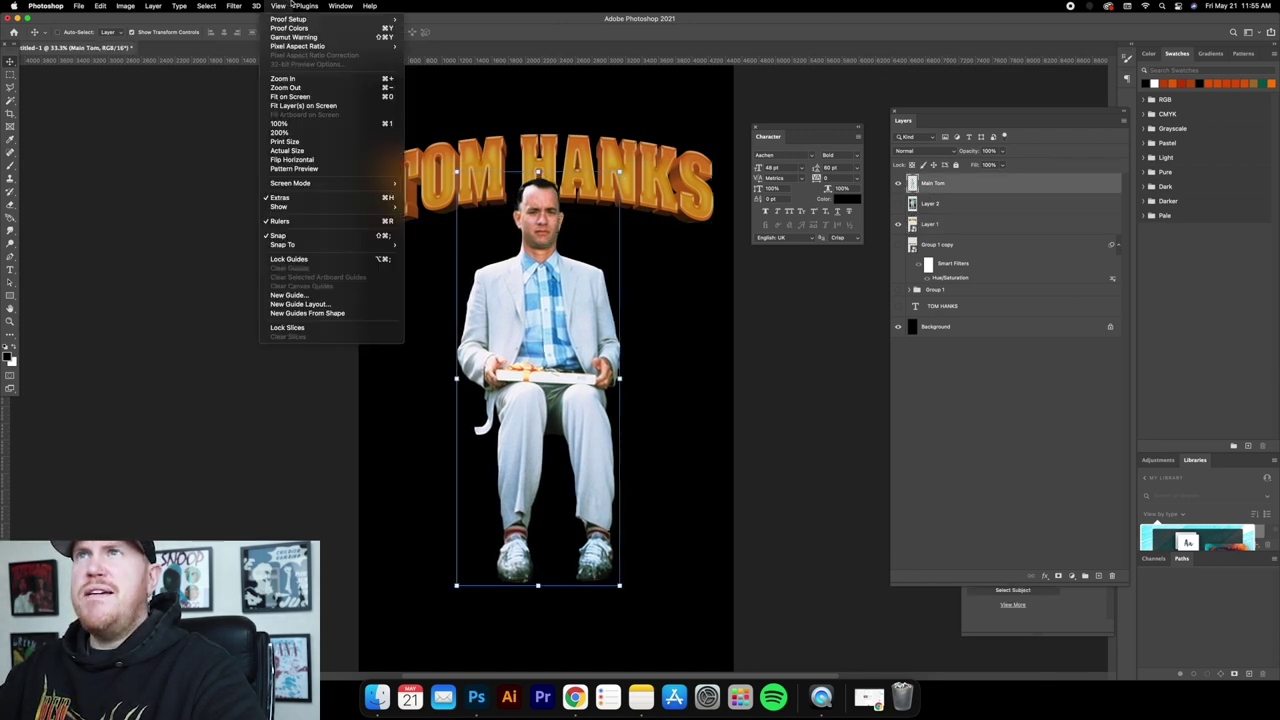
mouse_move(284, 209)
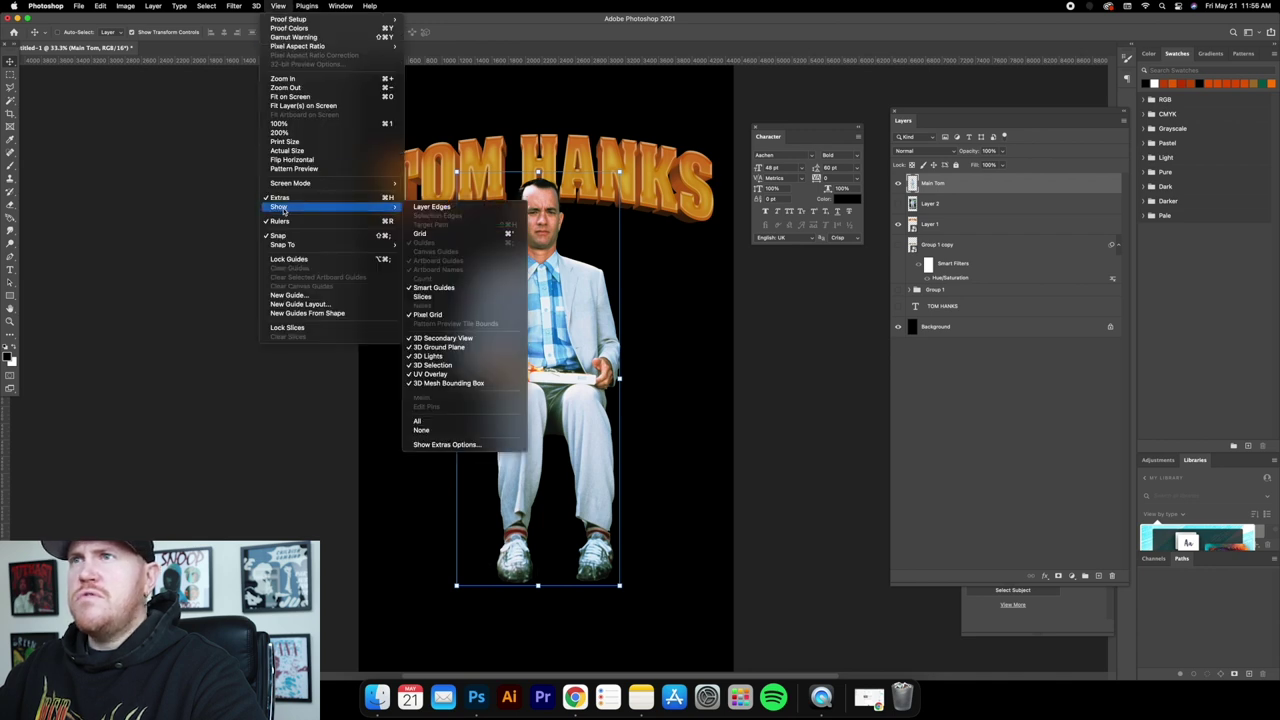
left_click(280, 197)
mouse_move(586, 277)
left_mouse_down()
mouse_move(565, 285)
mouse_move(576, 308)
mouse_move(576, 296)
left_mouse_up()
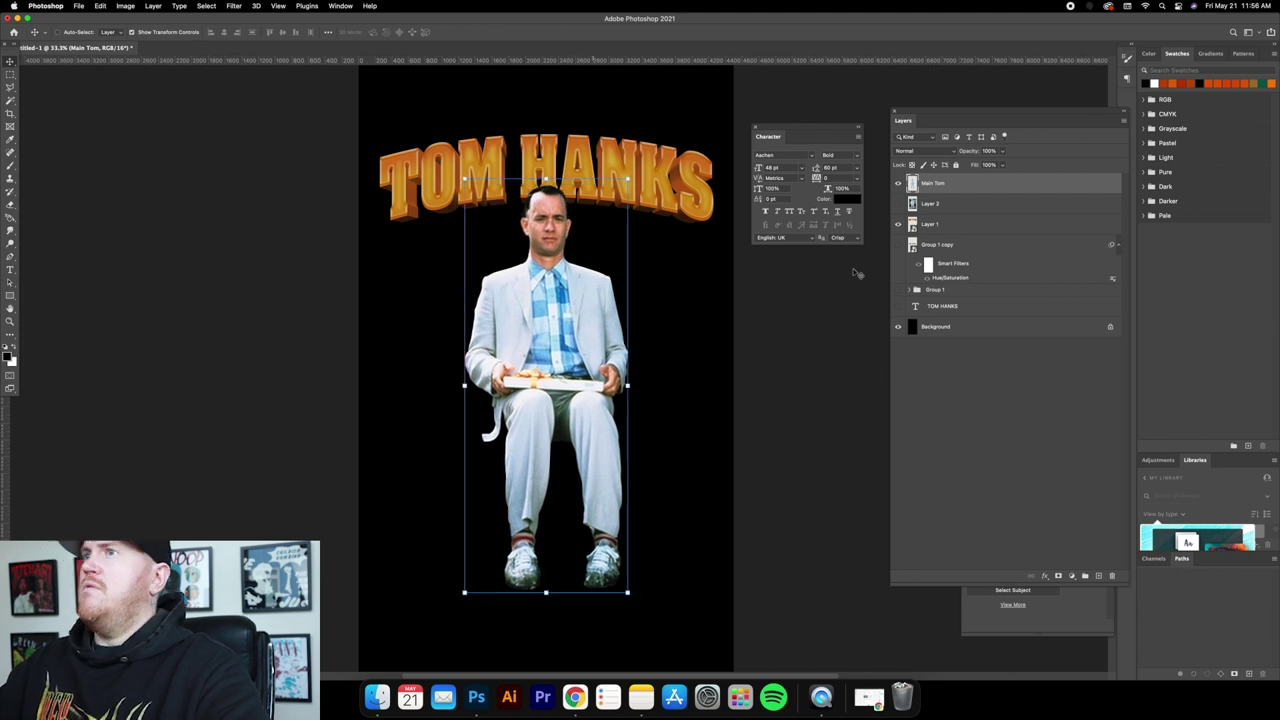
left_click(132, 32)
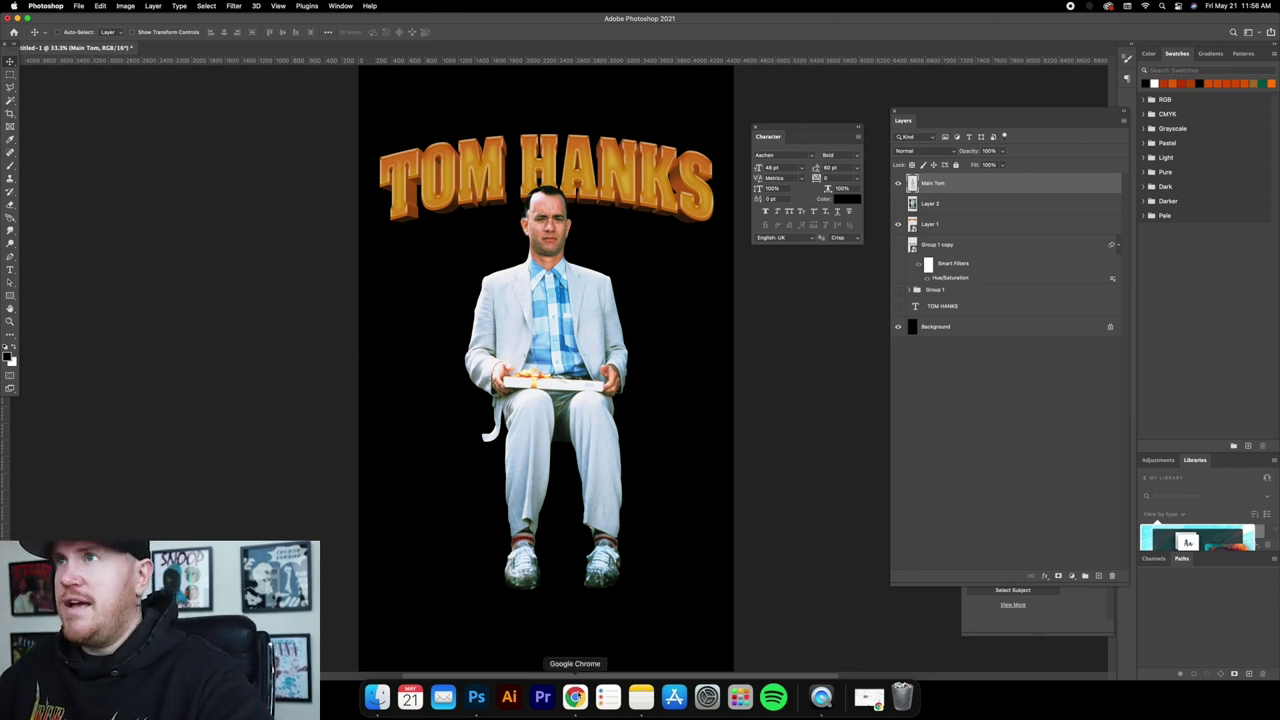
Switch to Chrome and copy the enlarged Cast Away rock-writing photo from the image results.
left_click(575, 697)
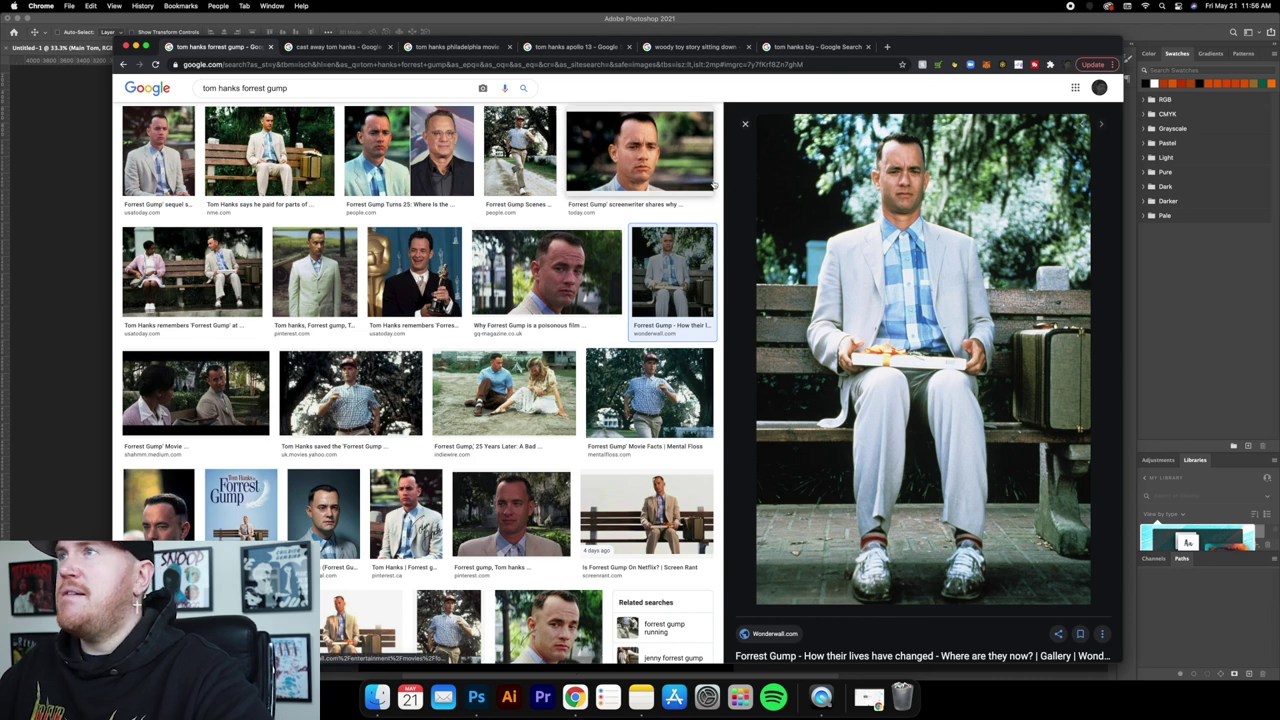
scroll(730, 190, "up", 2)
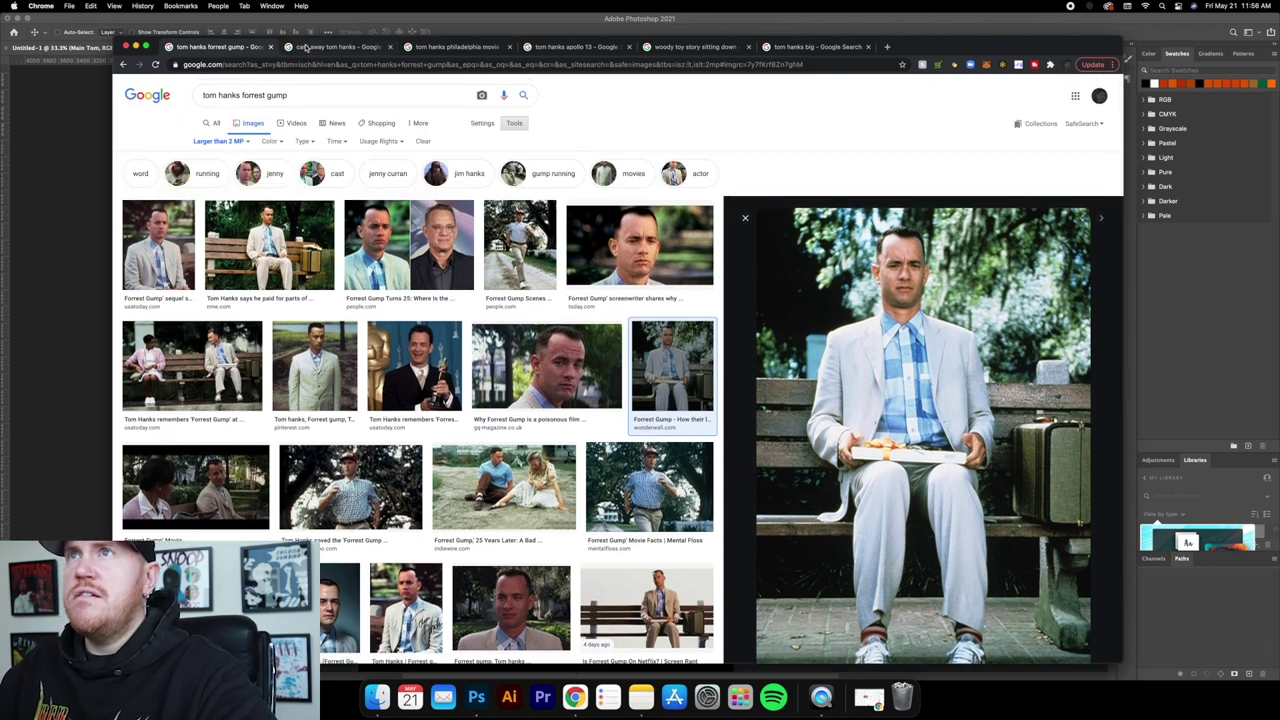
left_click(305, 47)
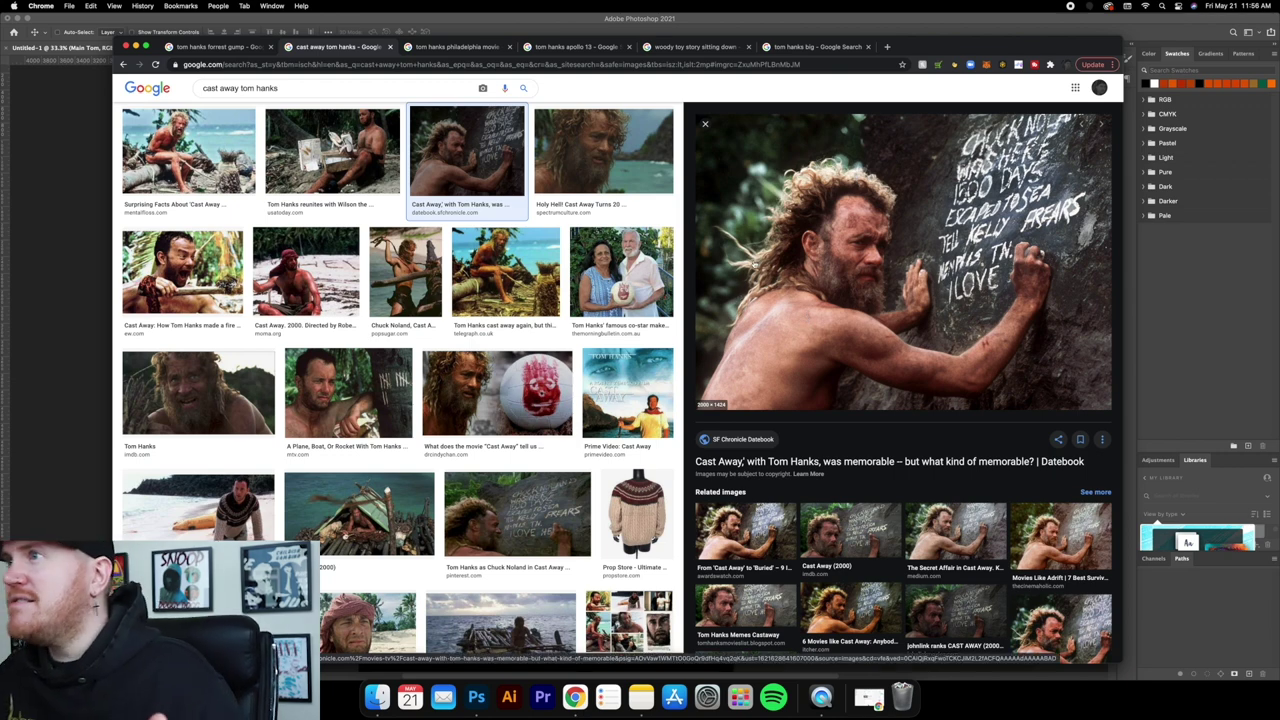
right_click(800, 226)
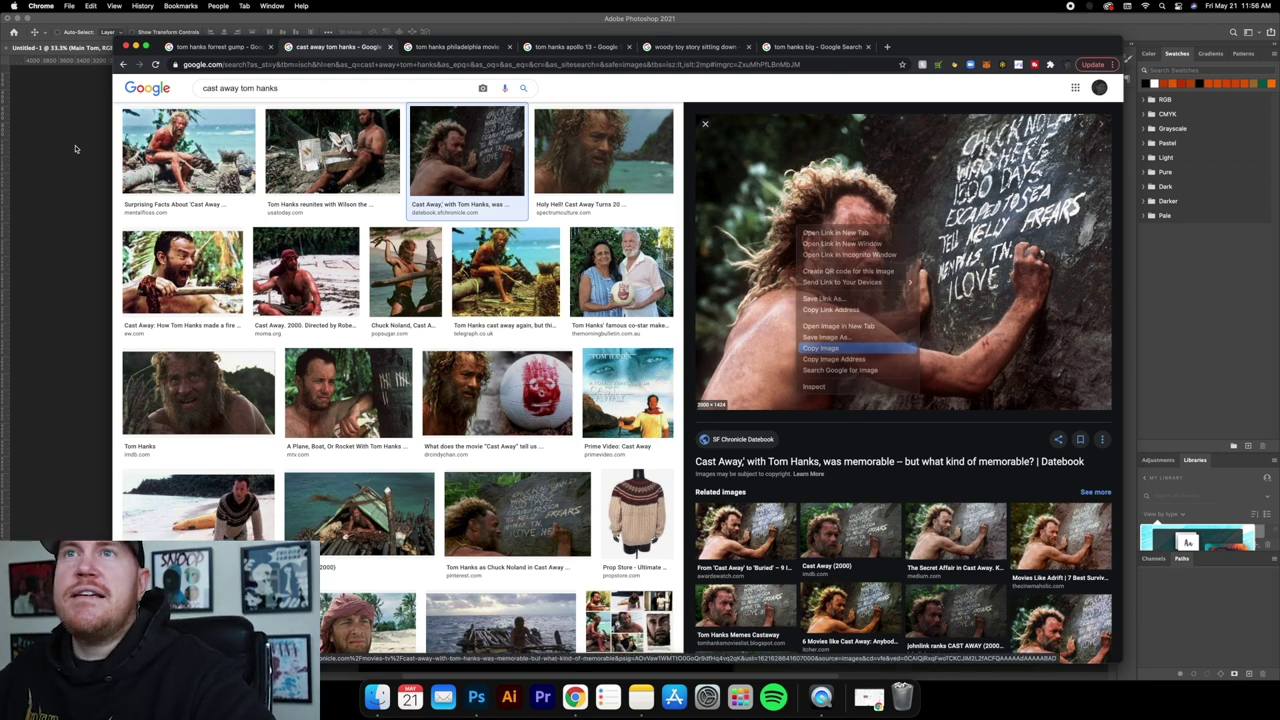
Return to Photoshop, paste the Cast Away photo directly above the Background layer, and place it beneath the first word of the lettering.
left_click(75, 148)
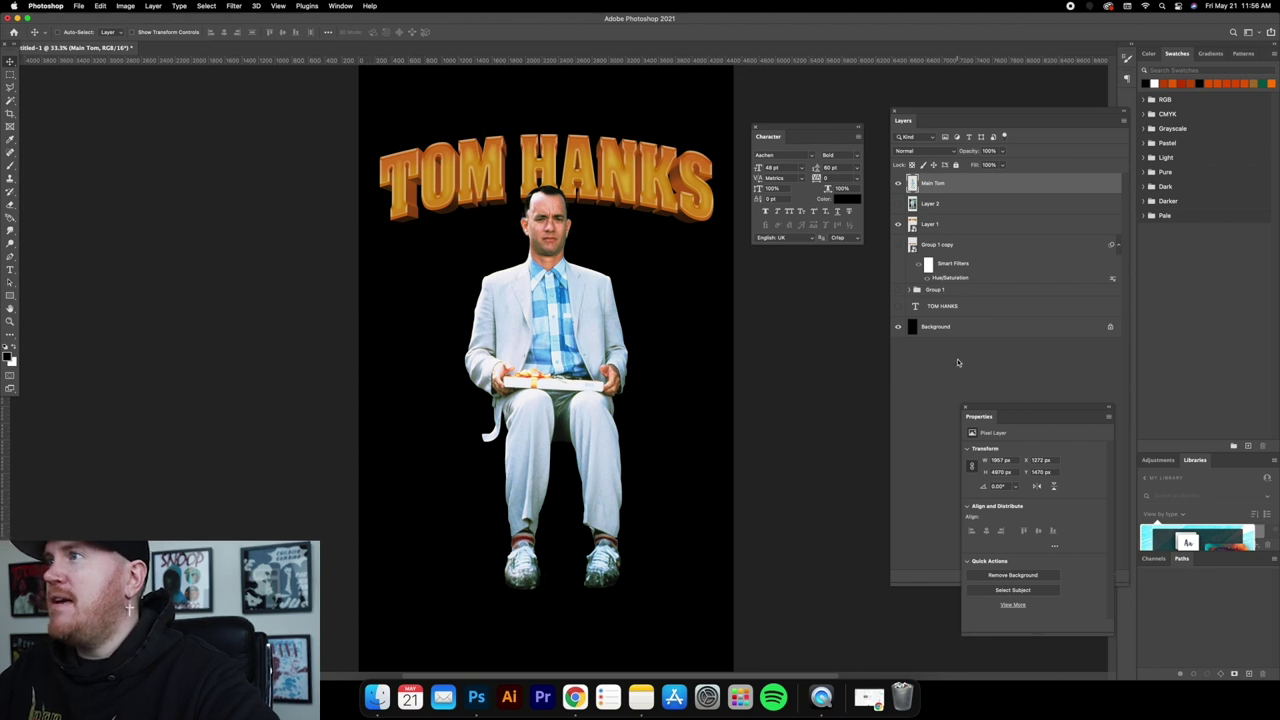
left_click(946, 328)
key("super+v")
left_click_drag(470, 350, 506, 245)
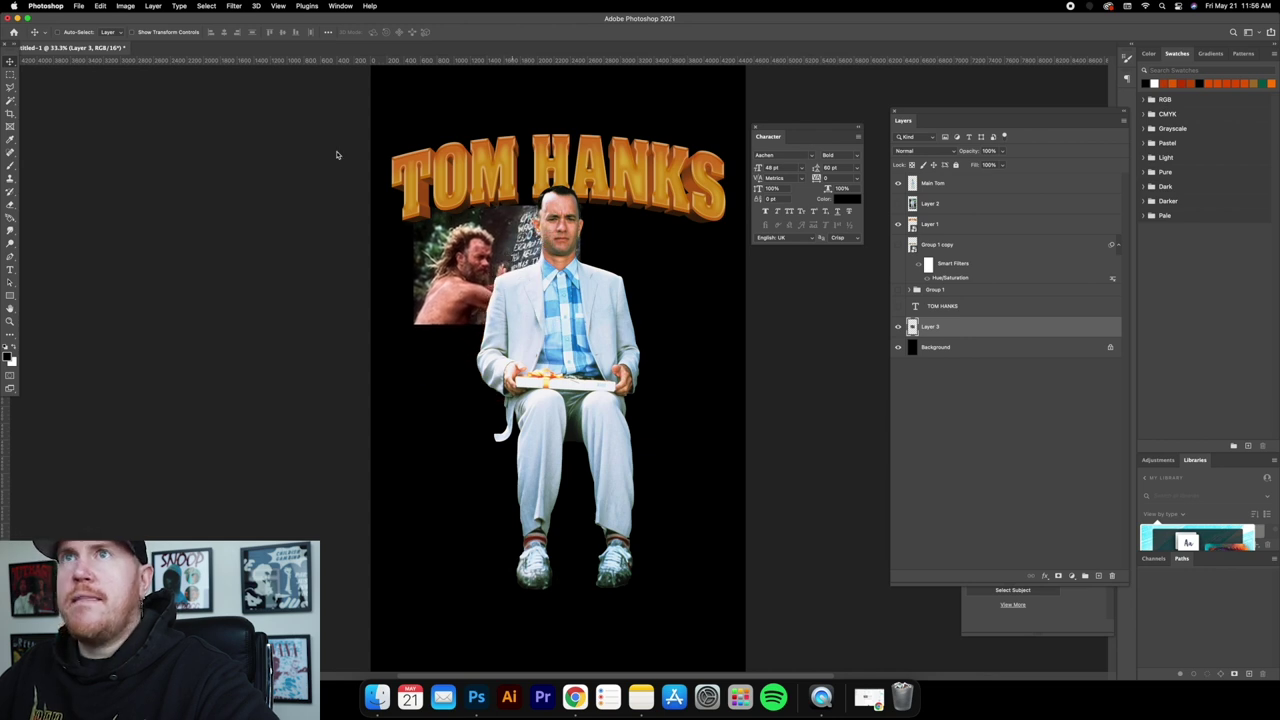
Enlarge the Cast Away photo to about 126% and position it to the left of the figure, tucked under the lettering.
left_click(132, 32)
left_click_drag(413, 205, 403, 198)
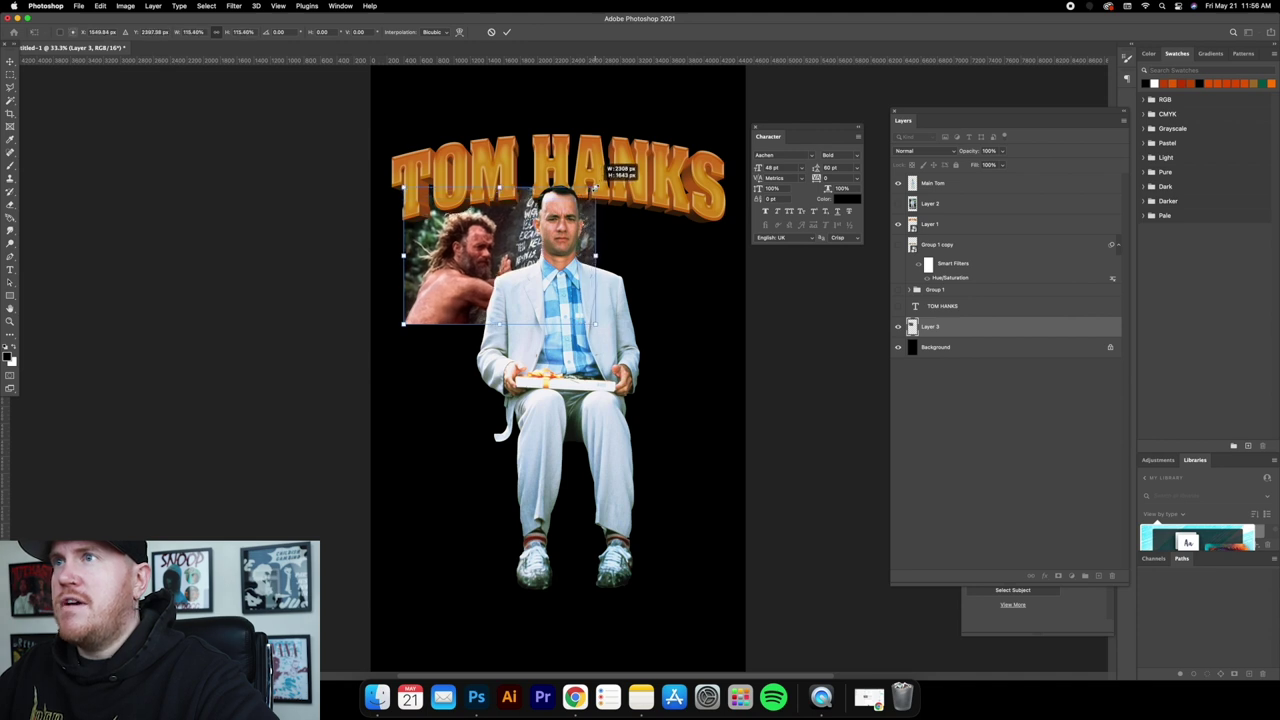
left_click_drag(522, 225, 543, 214)
left_click_drag(418, 192, 401, 184)
left_click_drag(466, 233, 465, 245)
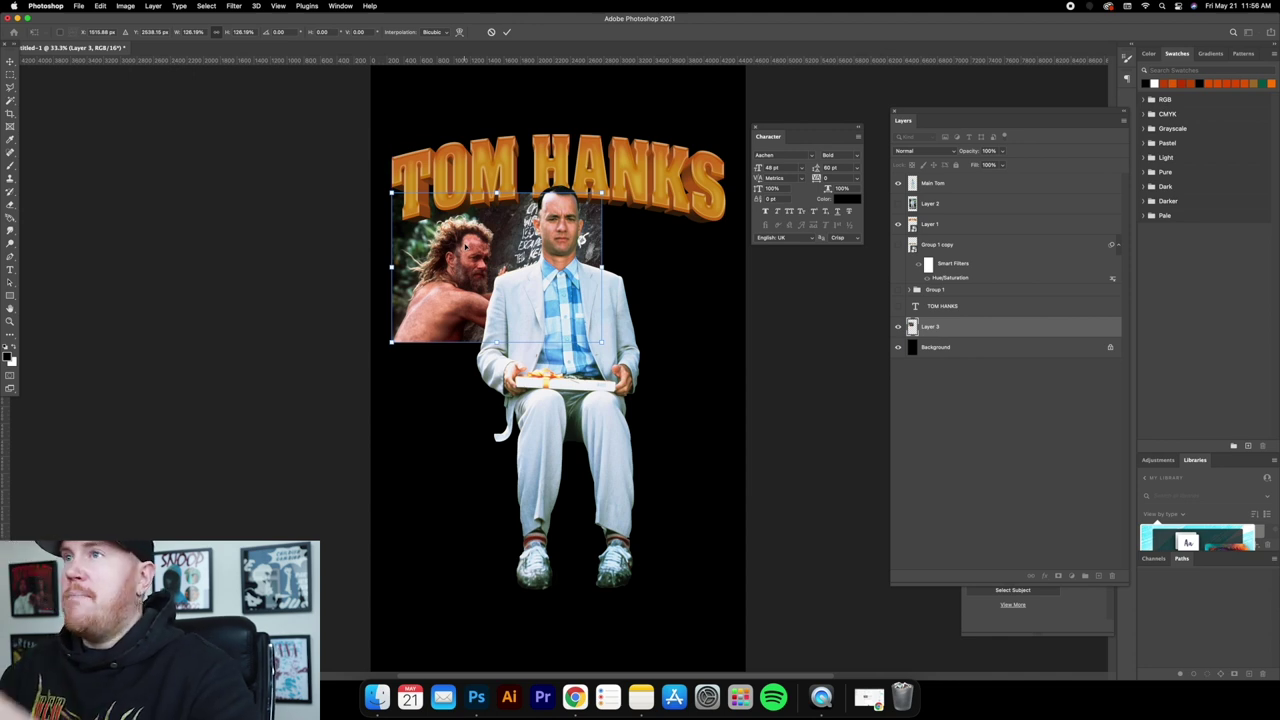
key("Return")
left_click(133, 32)
left_click_drag(445, 215, 456, 200)
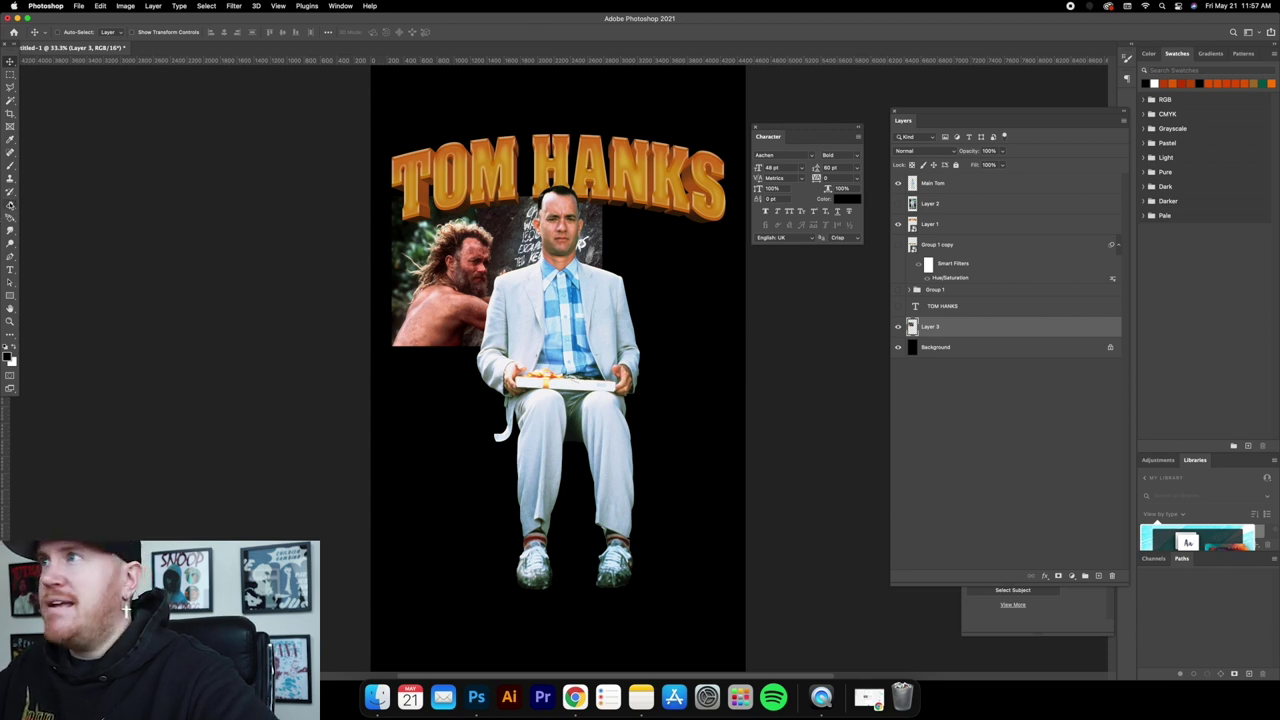
Hide the Main Tom layer and set the Eraser to a Soft Round brush at 400 px.
left_click(897, 184)
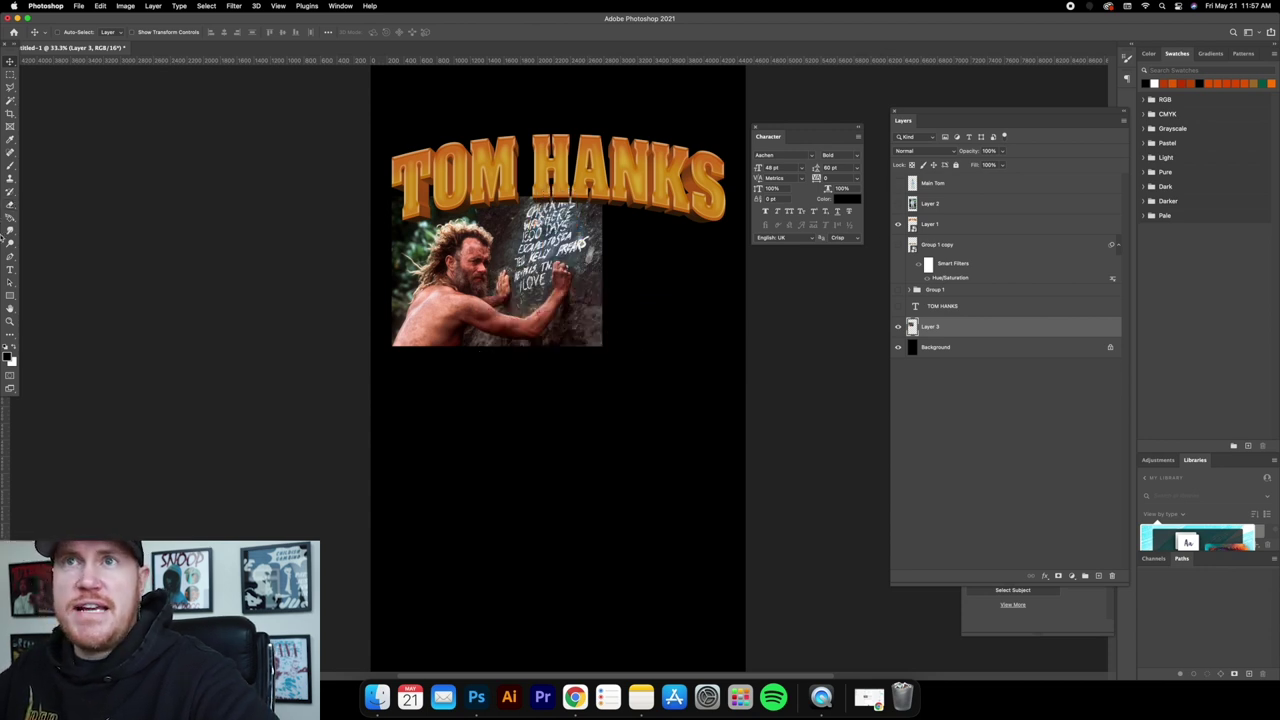
left_click(10, 205)
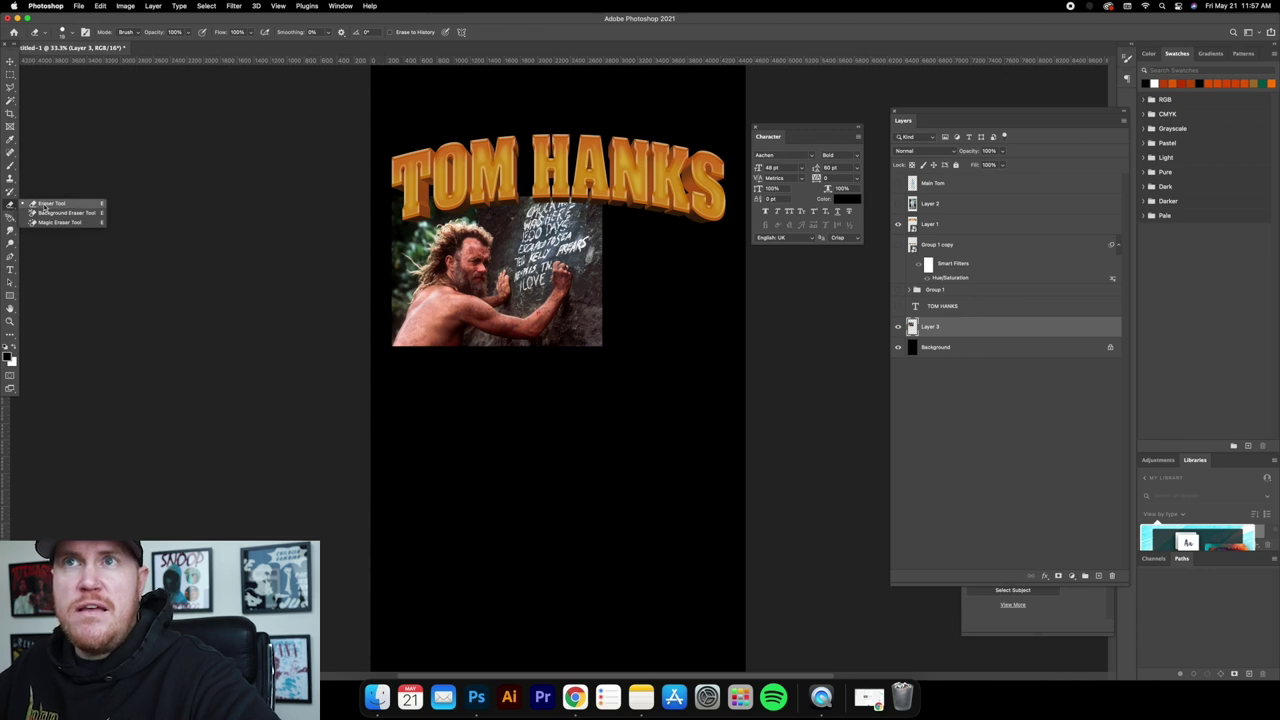
left_click(47, 205)
left_click(70, 35)
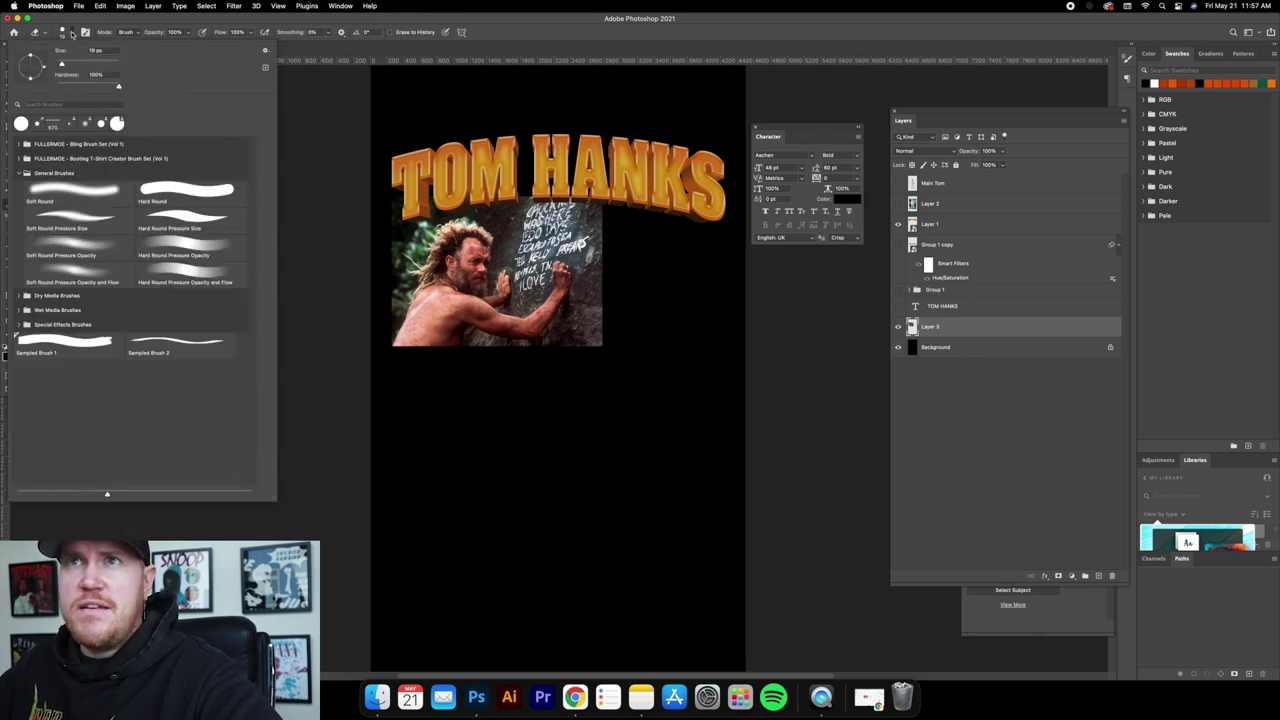
left_click(80, 193)
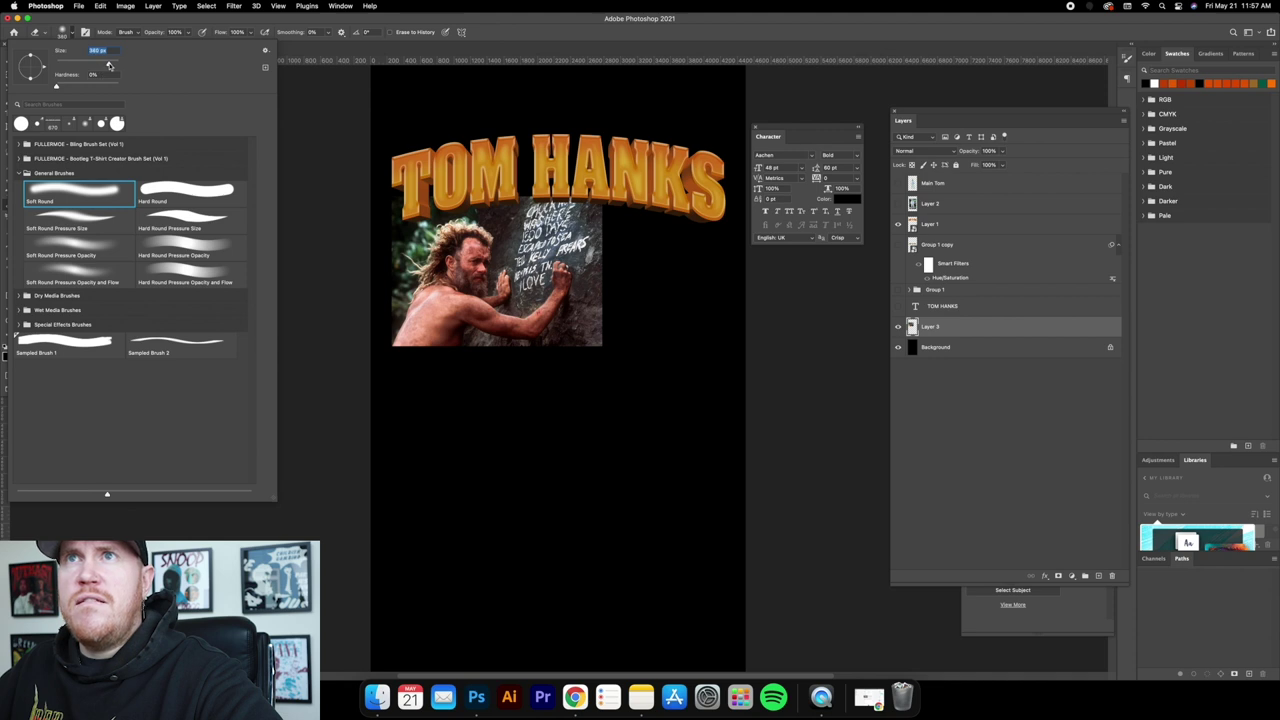
type("400")
key("Return")
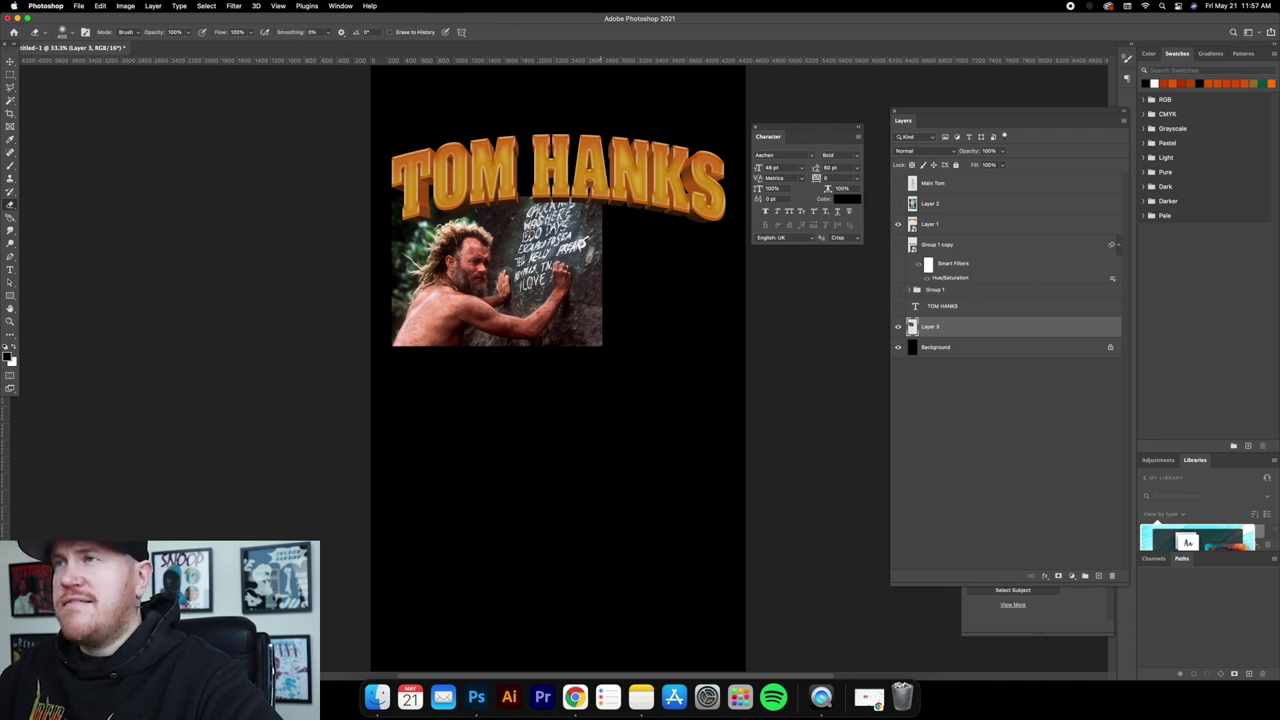
Erase along the right edge of the Cast Away photo so the rock fades softly into the black background.
left_click_drag(600, 205, 607, 370)
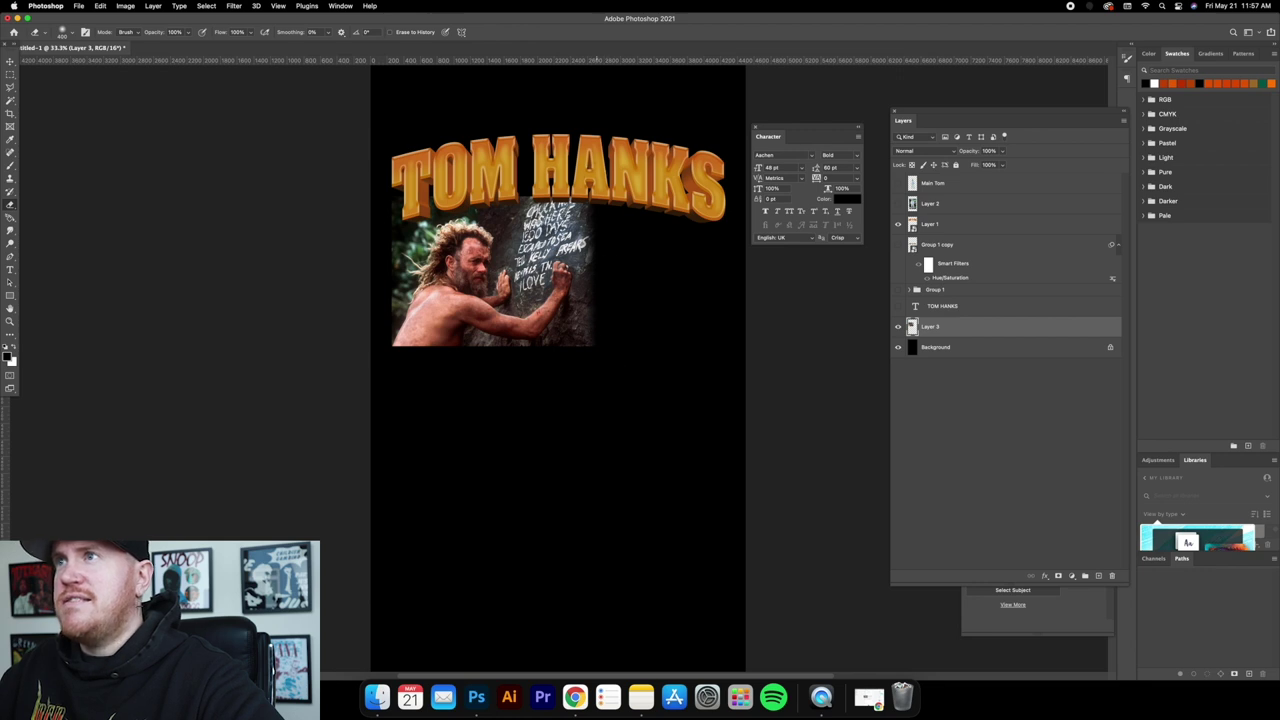
left_click_drag(588, 205, 598, 243)
left_click_drag(603, 331, 609, 374)
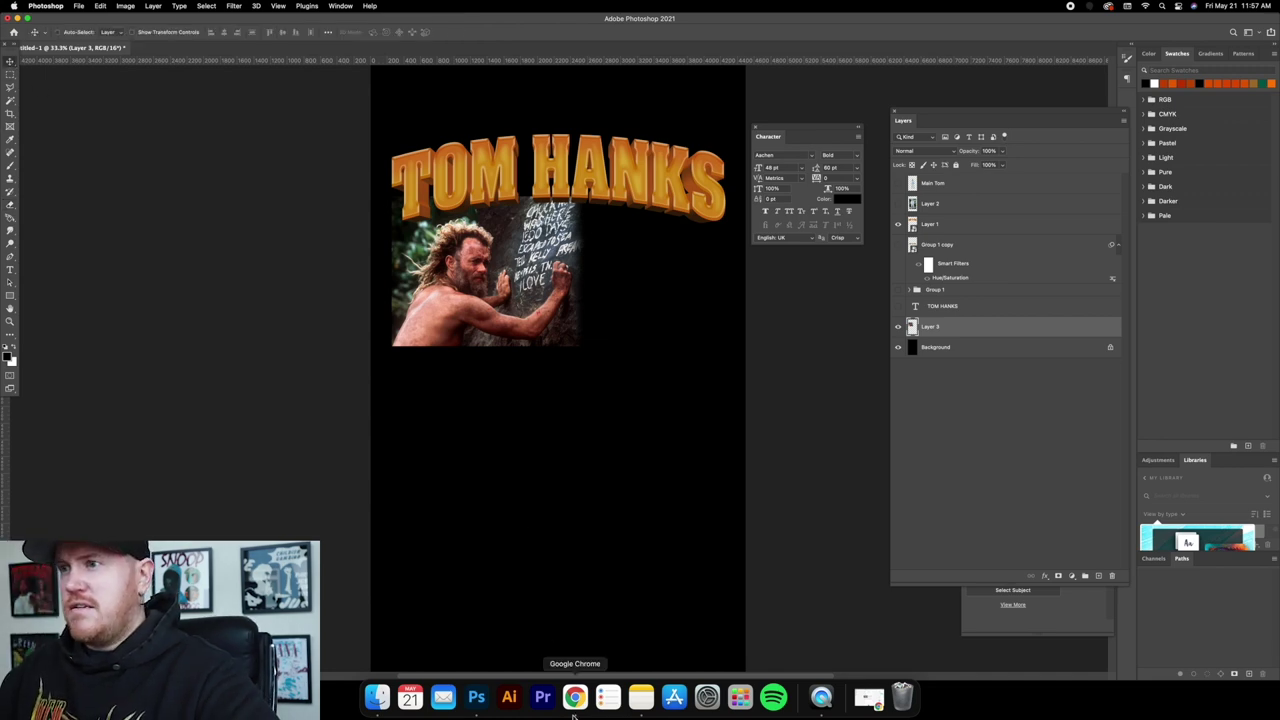
Switch to Chrome and copy the enlarged photo of the man in the P cap and striped scarf from the Philadelphia results.
left_click(575, 697)
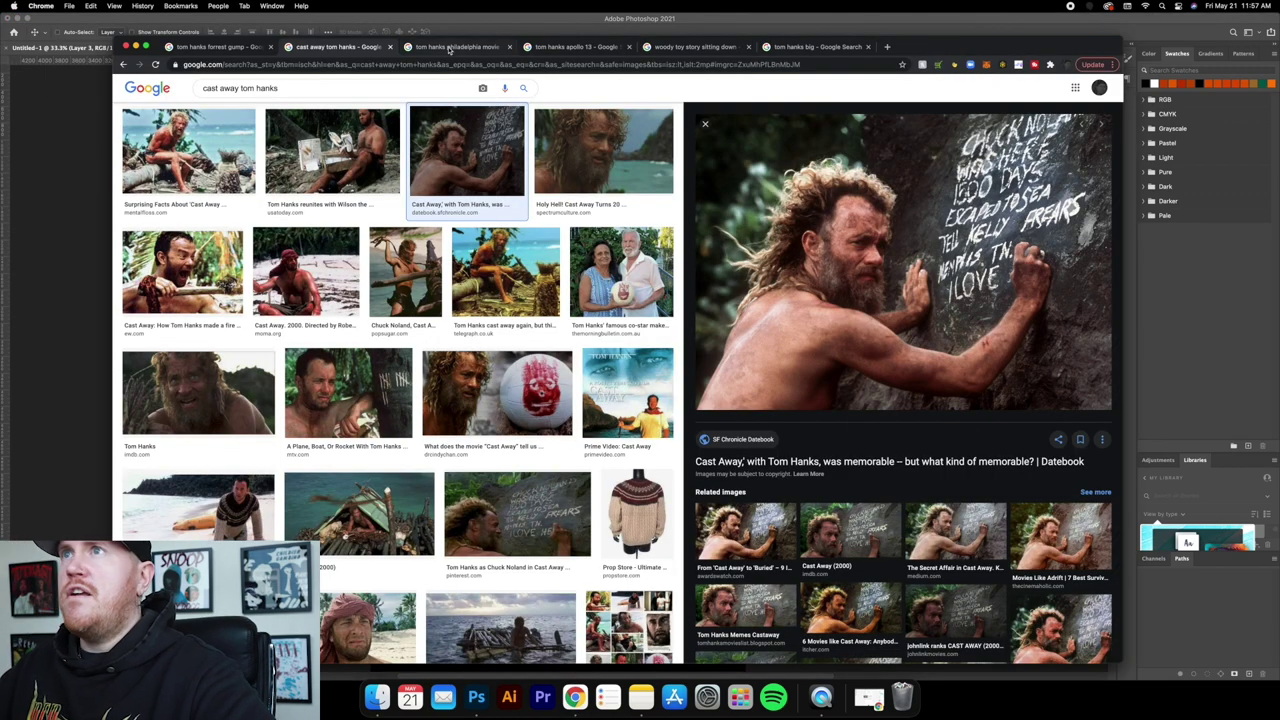
left_click(447, 49)
left_click(580, 47)
left_click(456, 48)
left_click(74, 131)
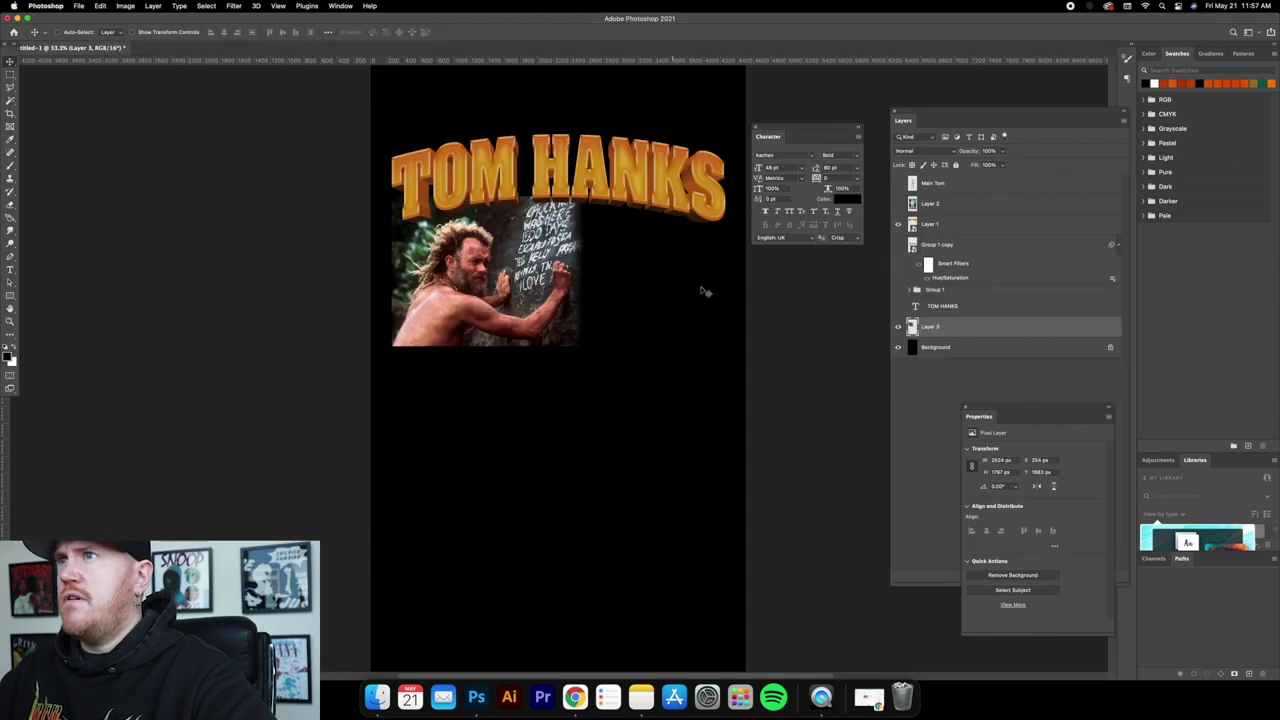
left_click(575, 697)
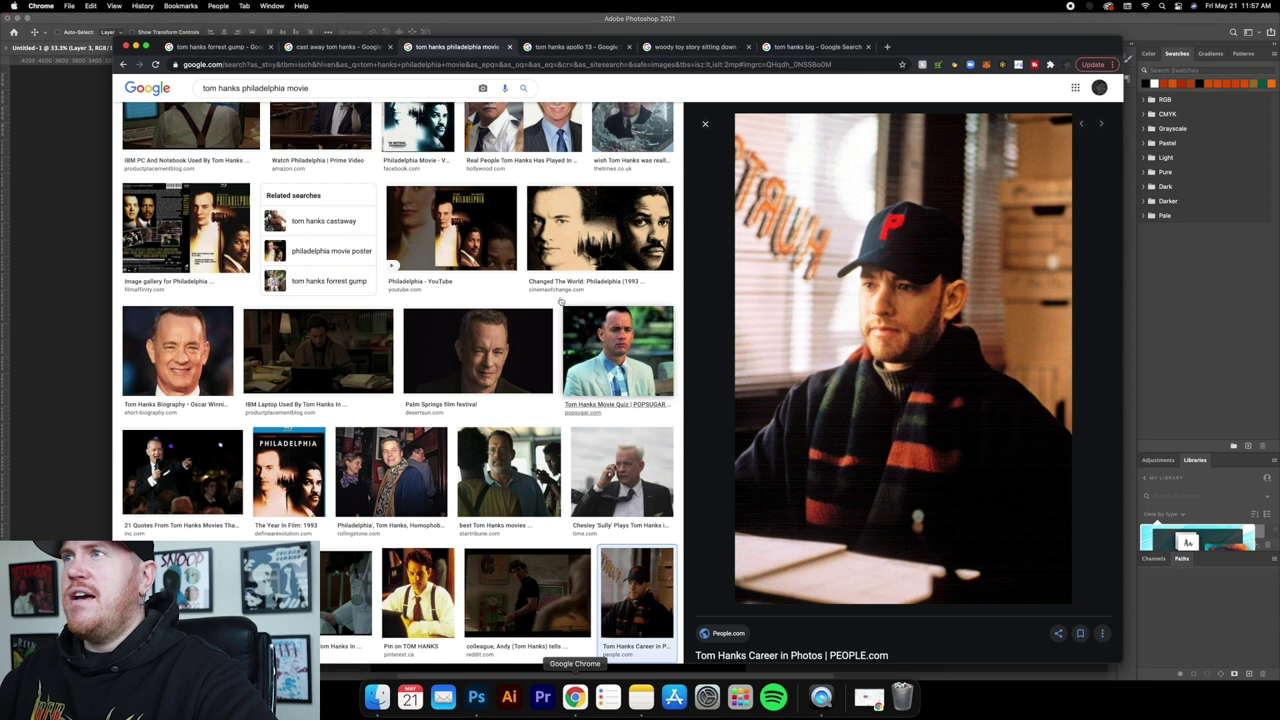
left_click(38, 128)
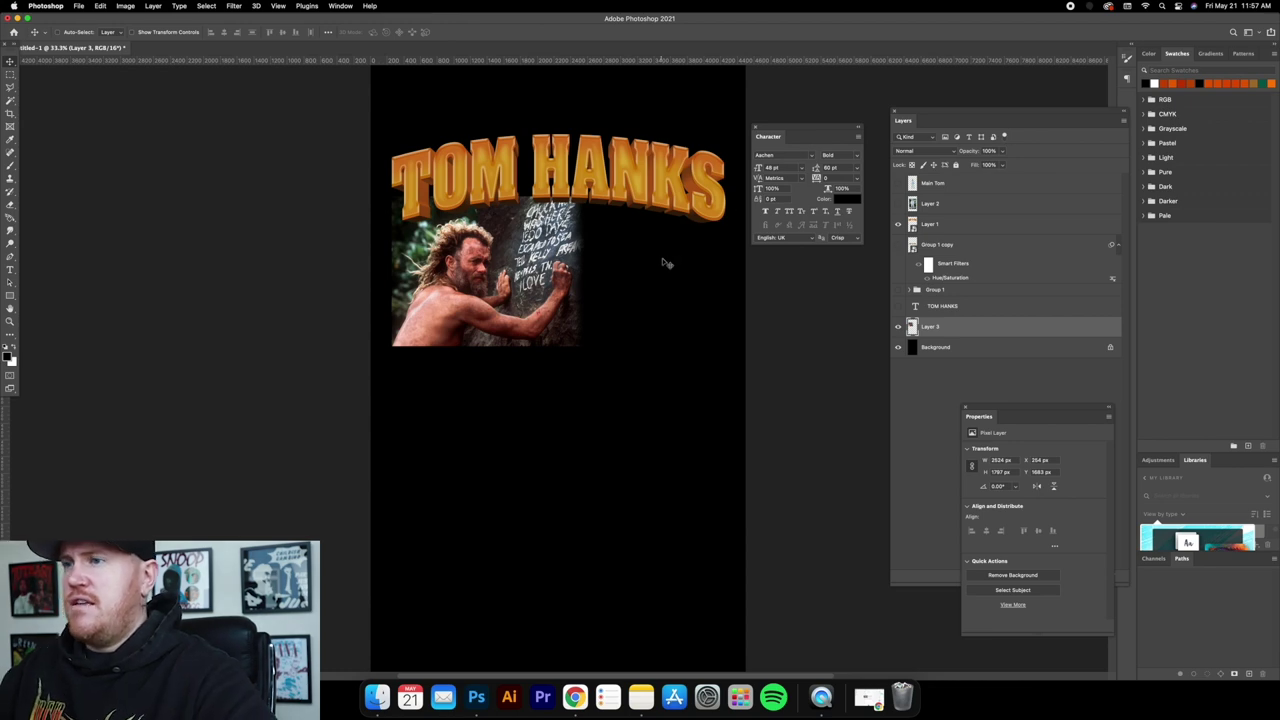
left_click(575, 697)
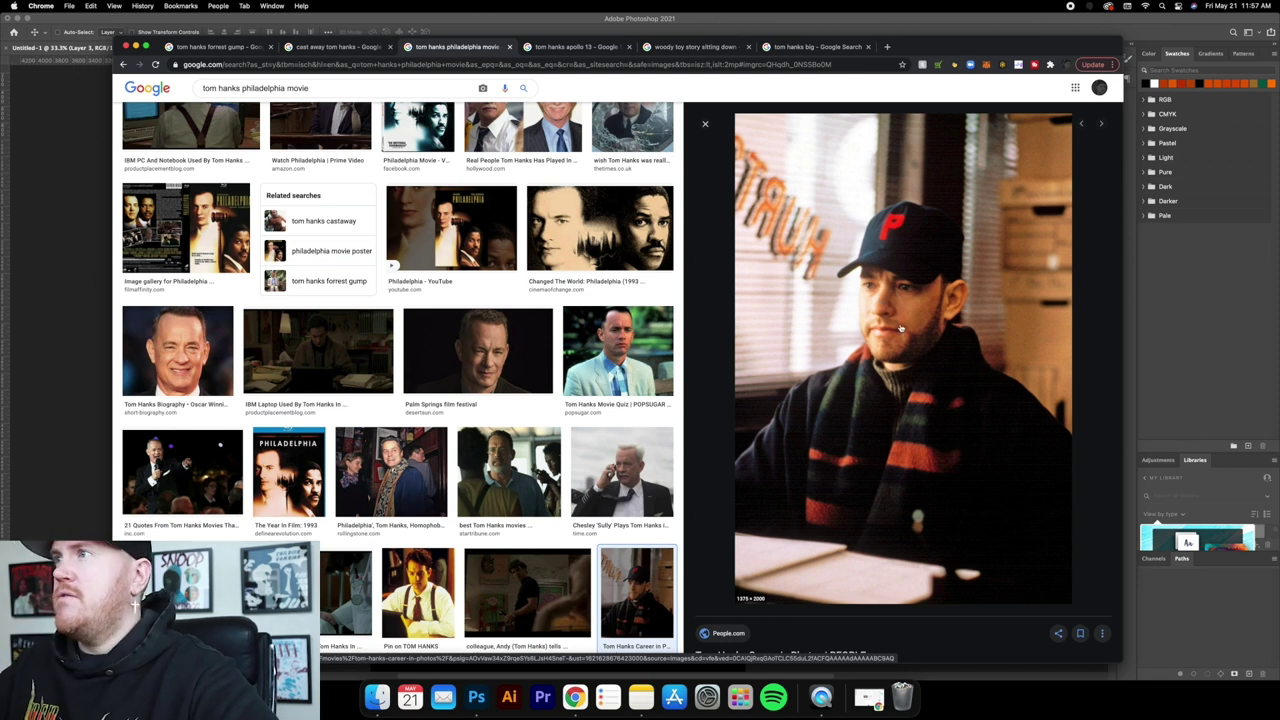
right_click(866, 282)
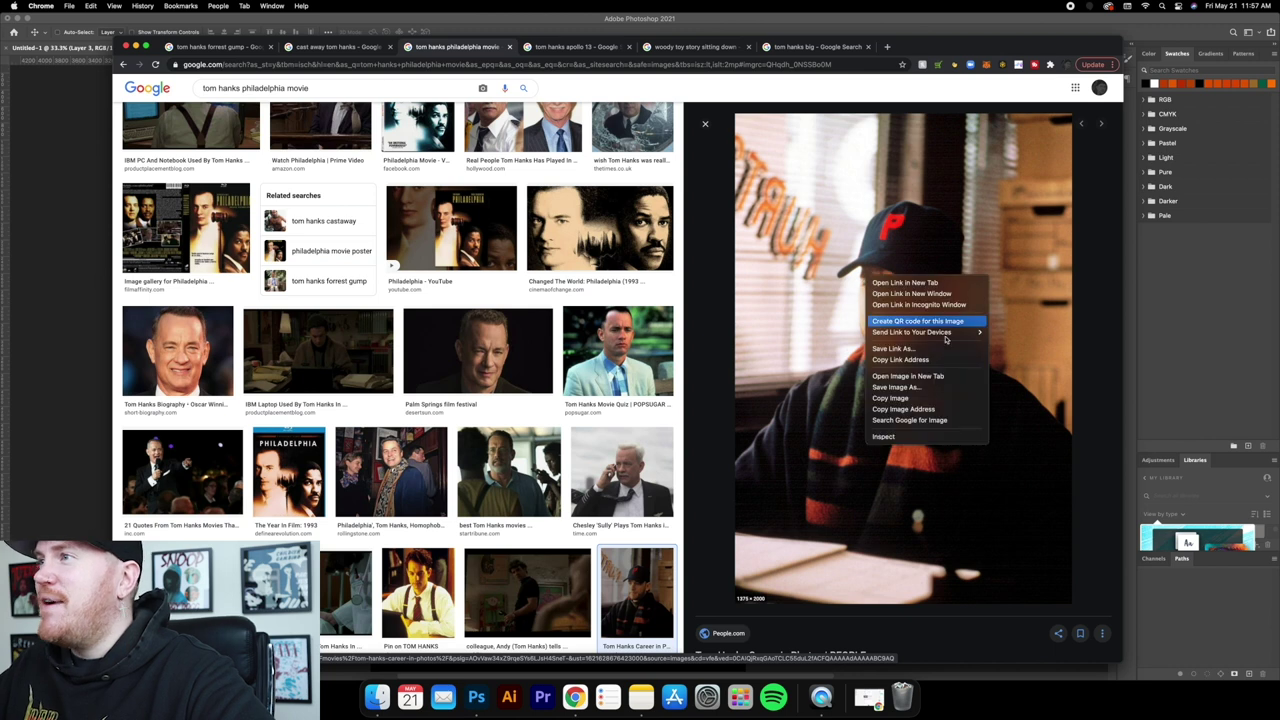
left_click(935, 390)
Paste the Philadelphia photo into the Photoshop poster, move its layer below the Cast Away layer, and place it under the lettering's right half.
key("super+Tab")
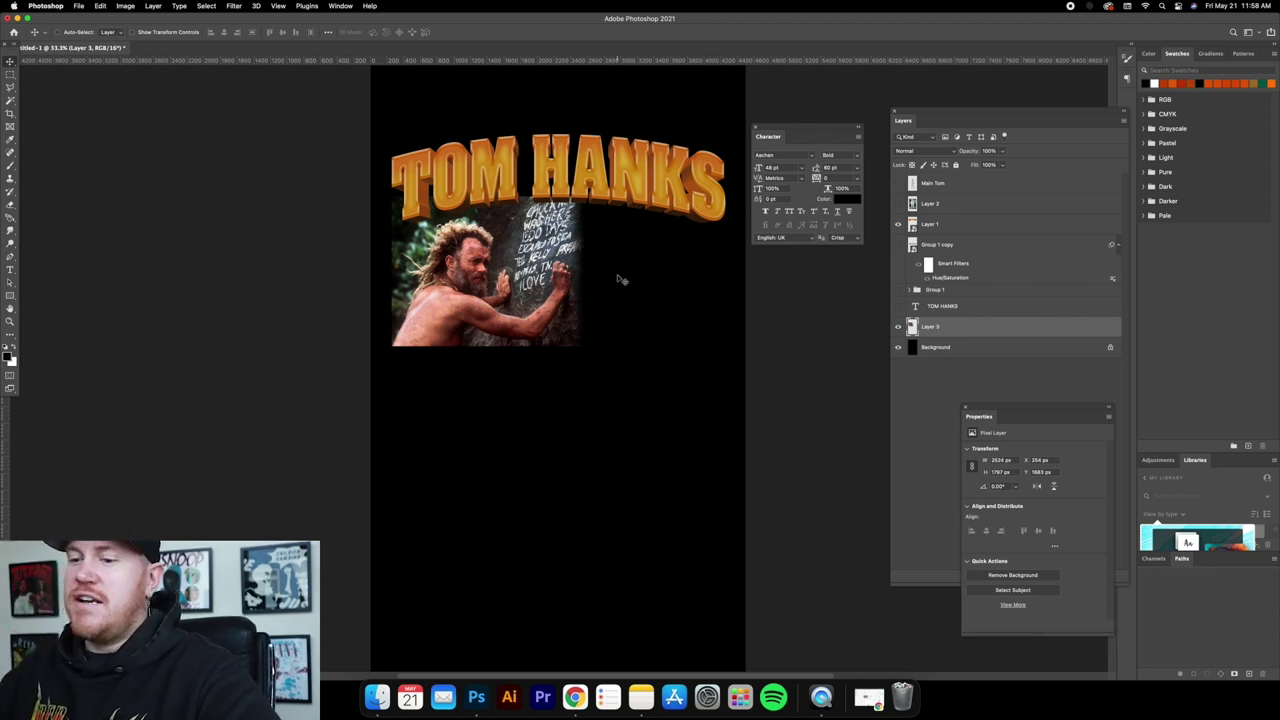
key("super+v")
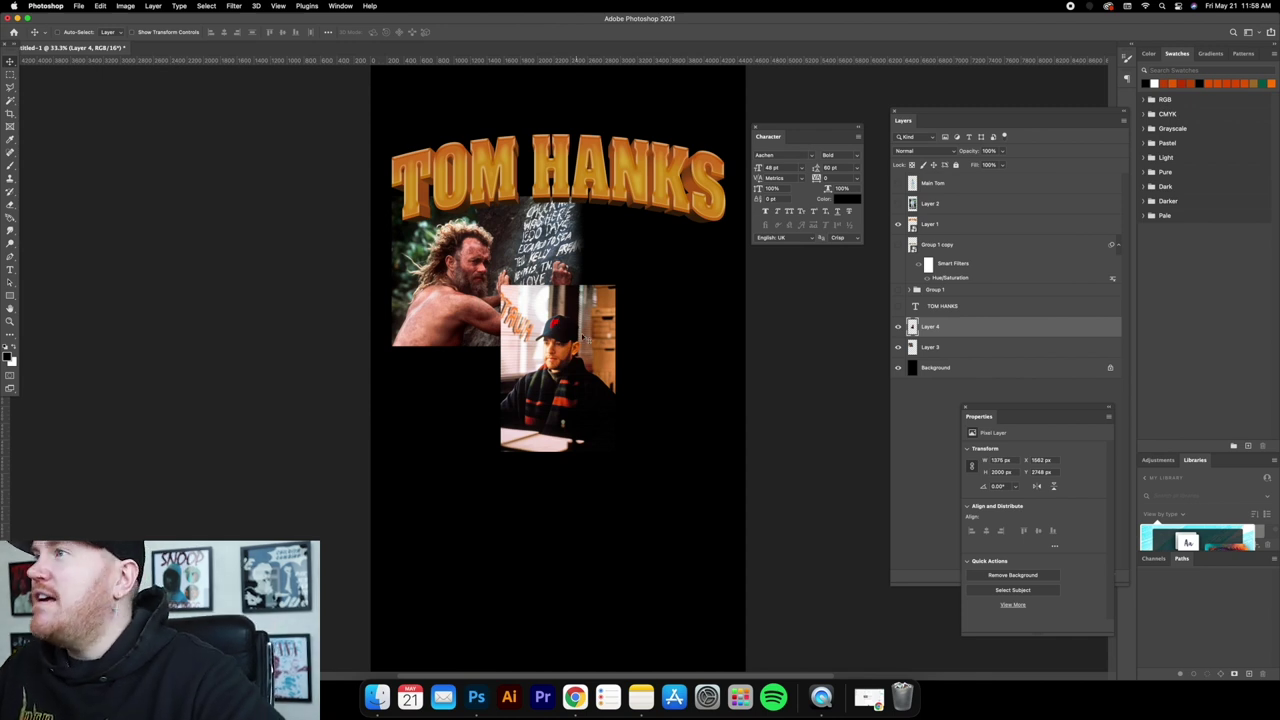
left_click_drag(584, 340, 629, 312)
left_click_drag(987, 333, 979, 352)
left_click_drag(630, 303, 648, 212)
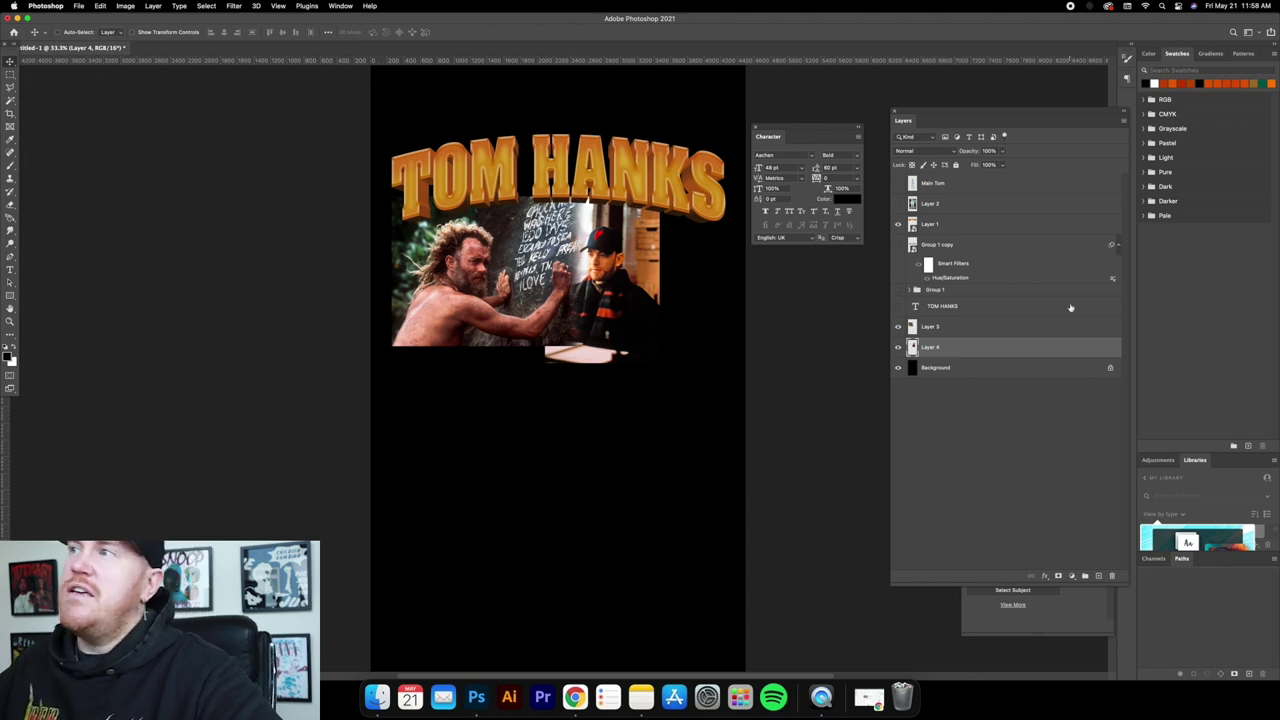
Enlarge the Philadelphia photo to about 1800 by 2620 px and shift it right, beneath the lettering.
left_click(985, 329)
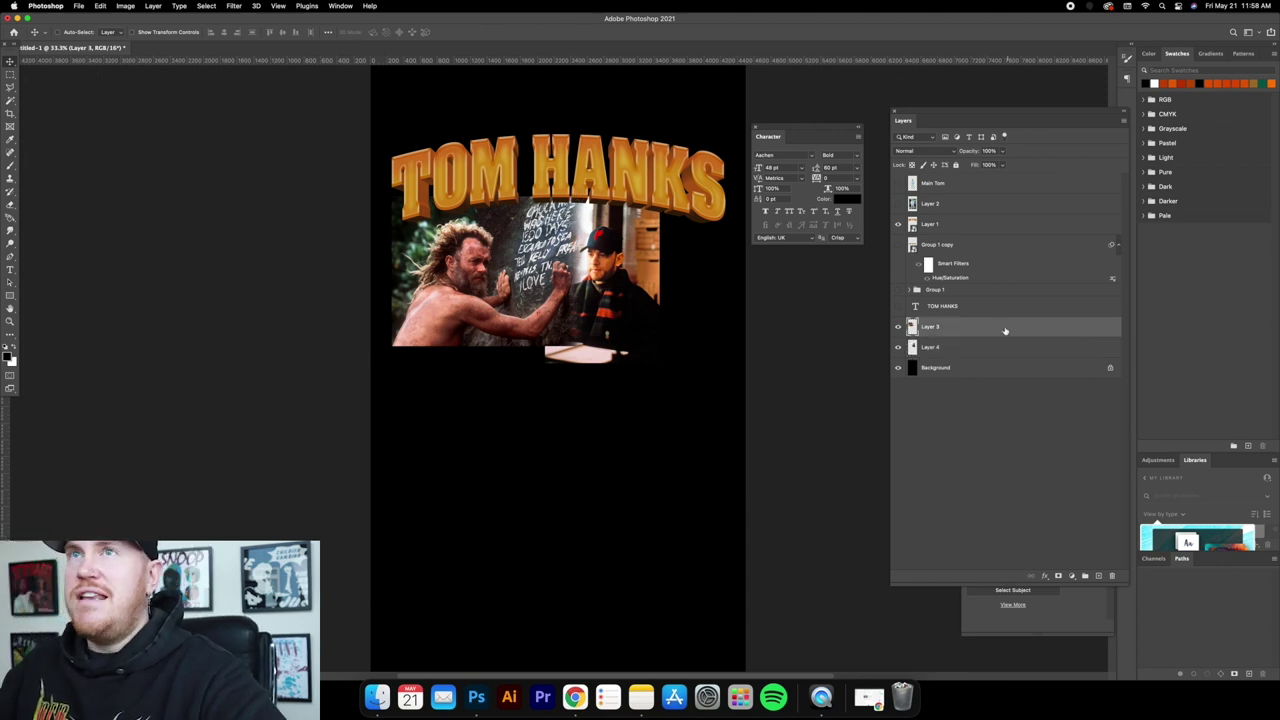
left_click(133, 32)
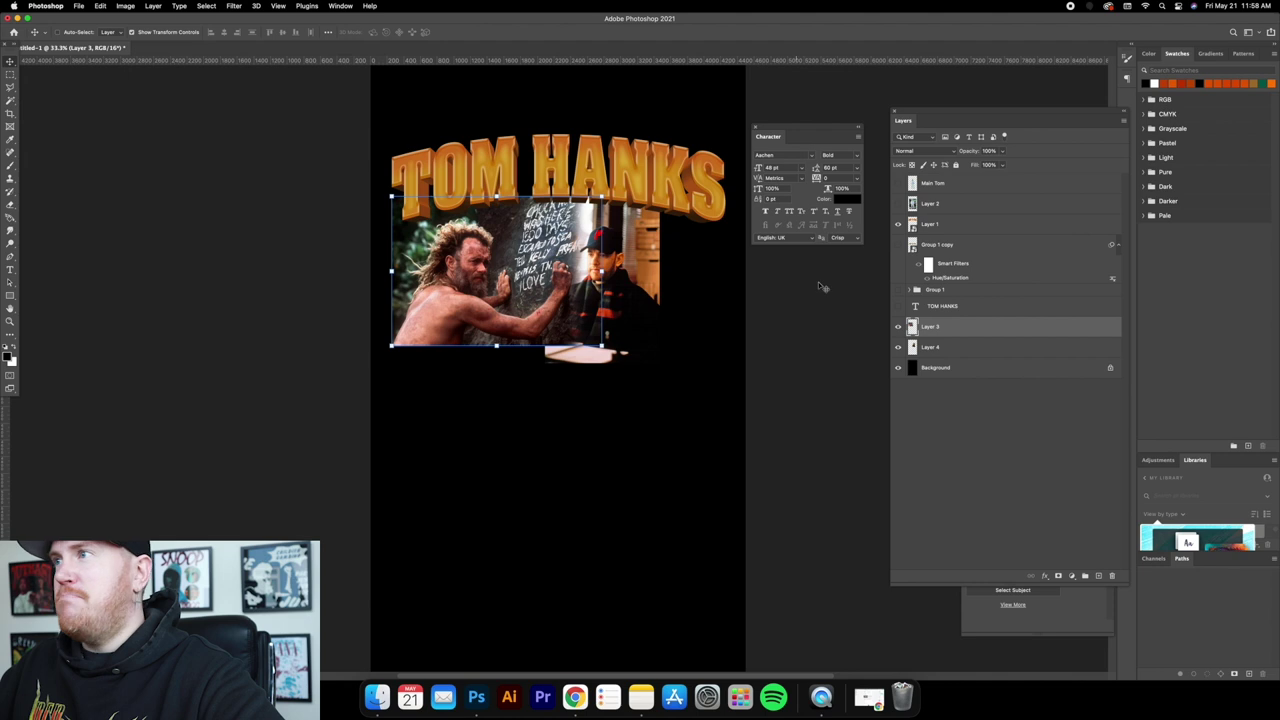
left_click(961, 350)
left_click_drag(562, 212, 566, 201)
left_click_drag(657, 366, 656, 298)
left_click(507, 32)
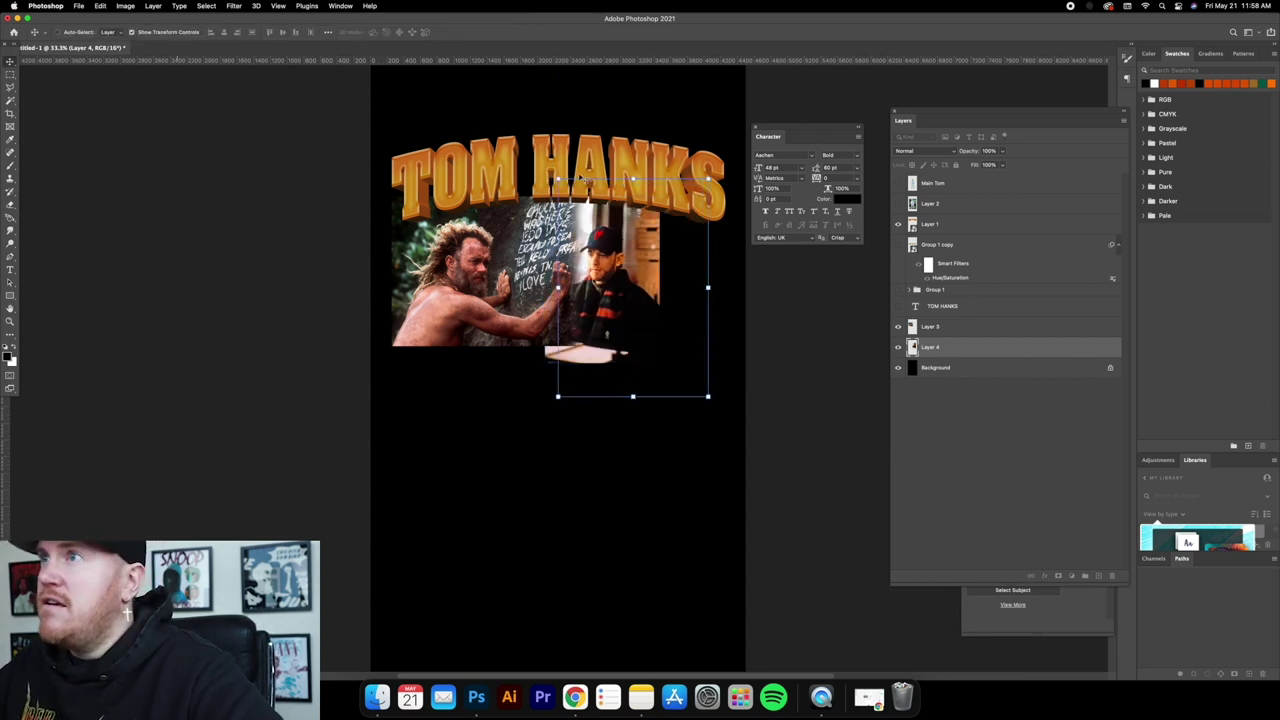
mouse_move(665, 225)
left_mouse_down()
mouse_move(645, 226)
mouse_move(667, 227)
left_mouse_up()
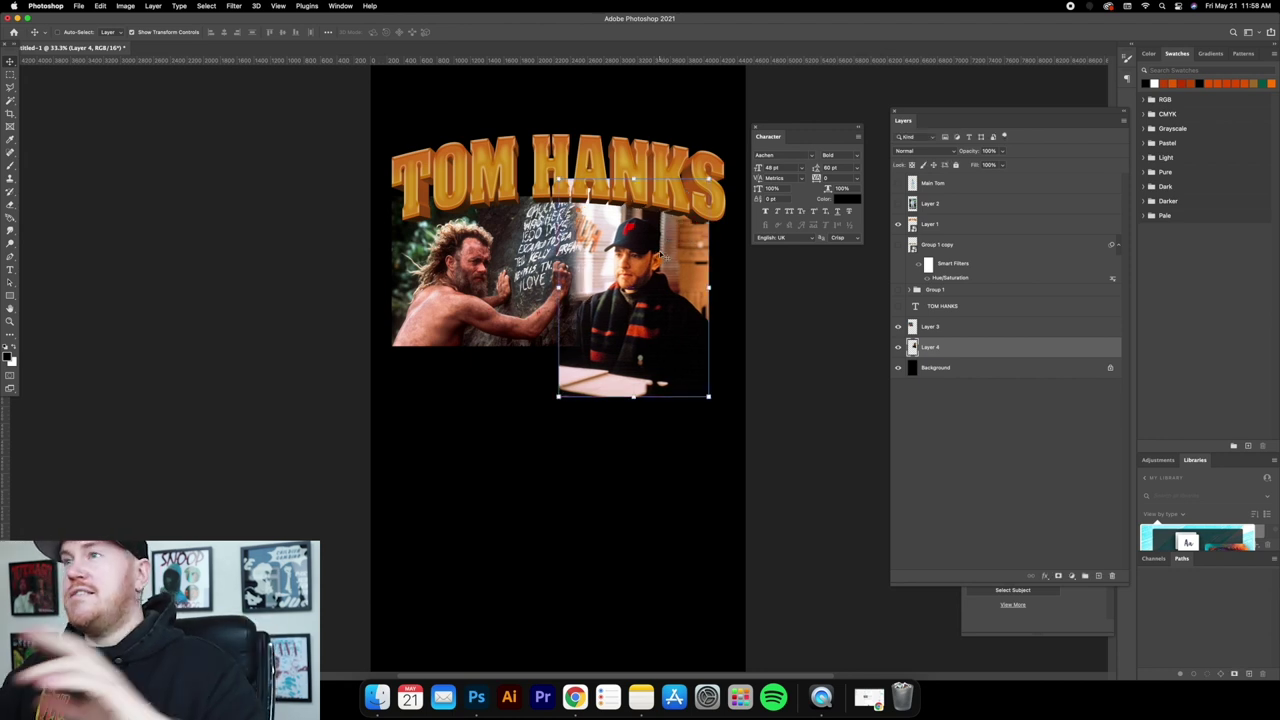
left_click_drag(661, 223, 697, 232)
Show the Main Tom layer and adjust the Cast Away and Philadelphia photos so both faces flank the central figure.
left_click(901, 186)
left_click(946, 327)
left_click_drag(502, 263, 520, 240)
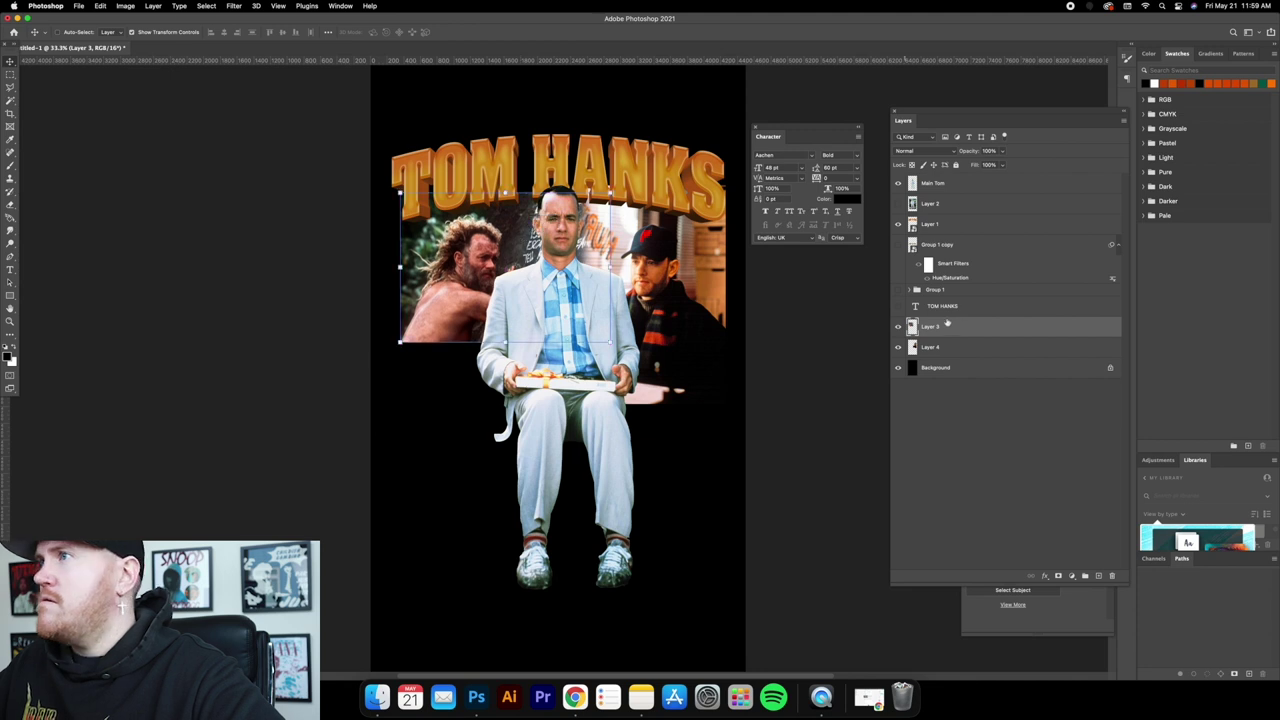
left_click(958, 346)
mouse_move(672, 254)
left_mouse_down()
mouse_move(673, 232)
mouse_move(680, 253)
left_mouse_up()
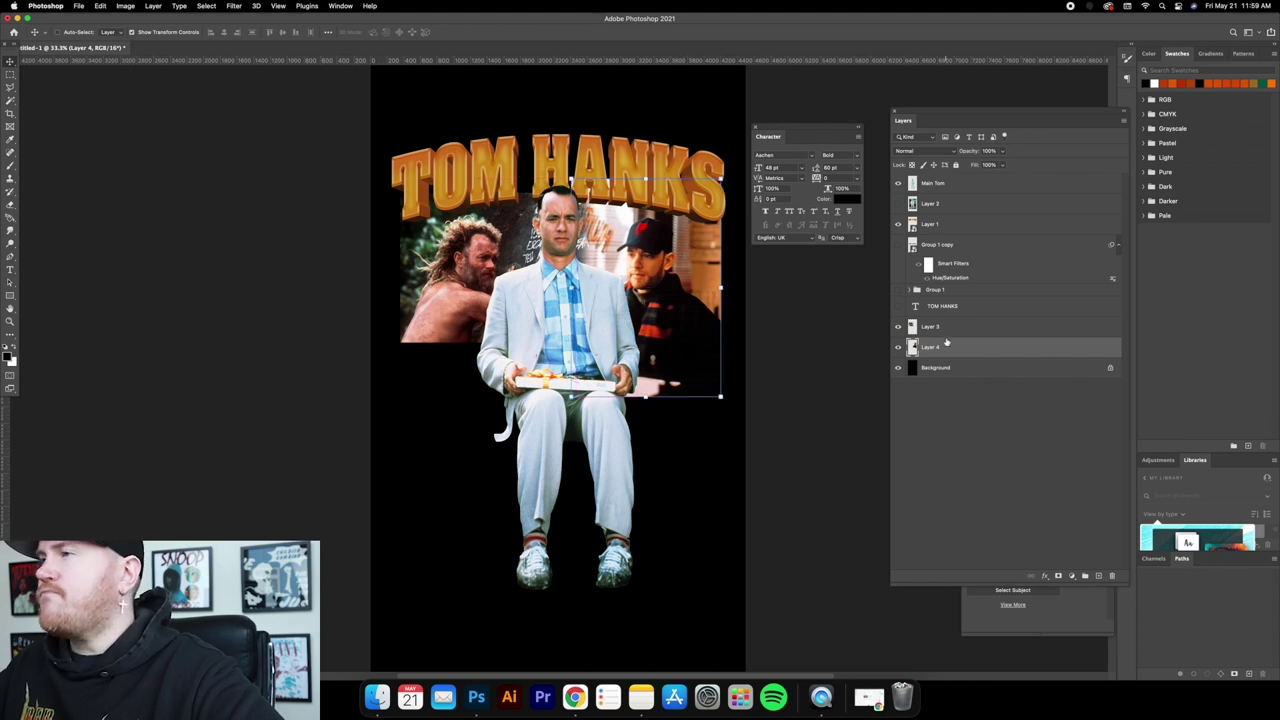
left_click(131, 32)
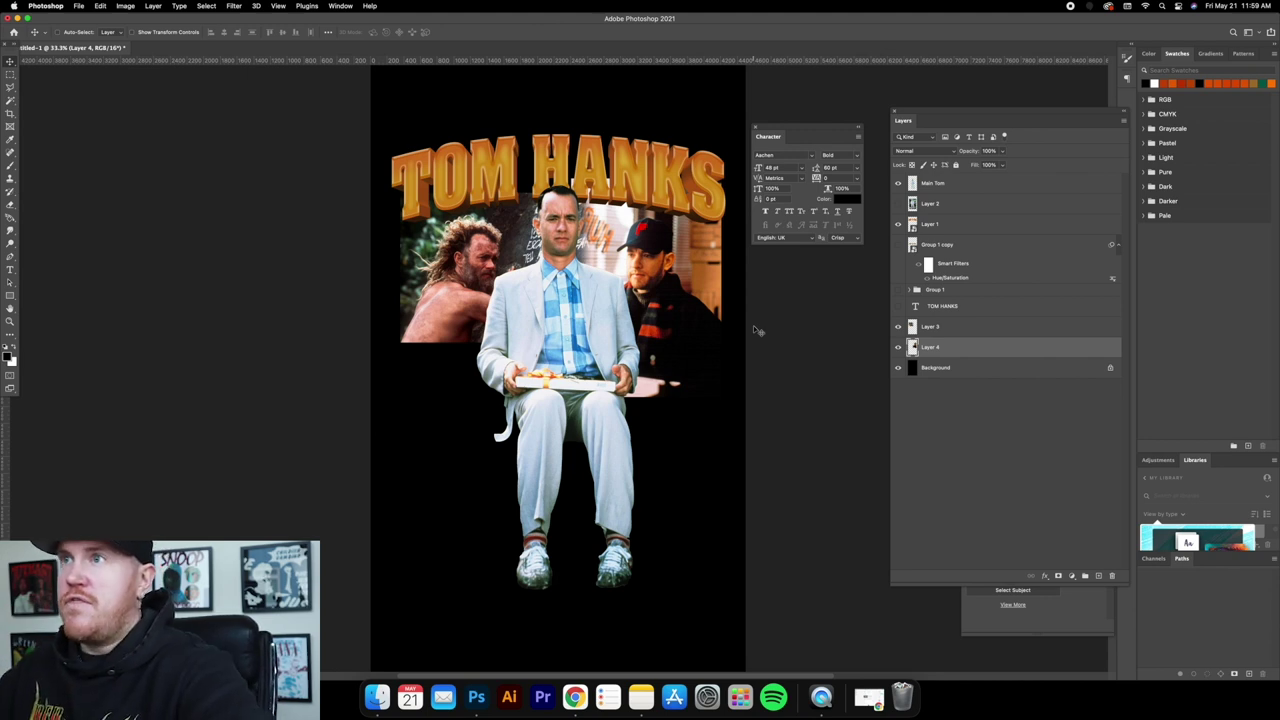
Copy the Apollo 13 spacesuit photo from Chrome and paste it into the Photoshop poster at the right of the figure's lower legs.
left_click(575, 697)
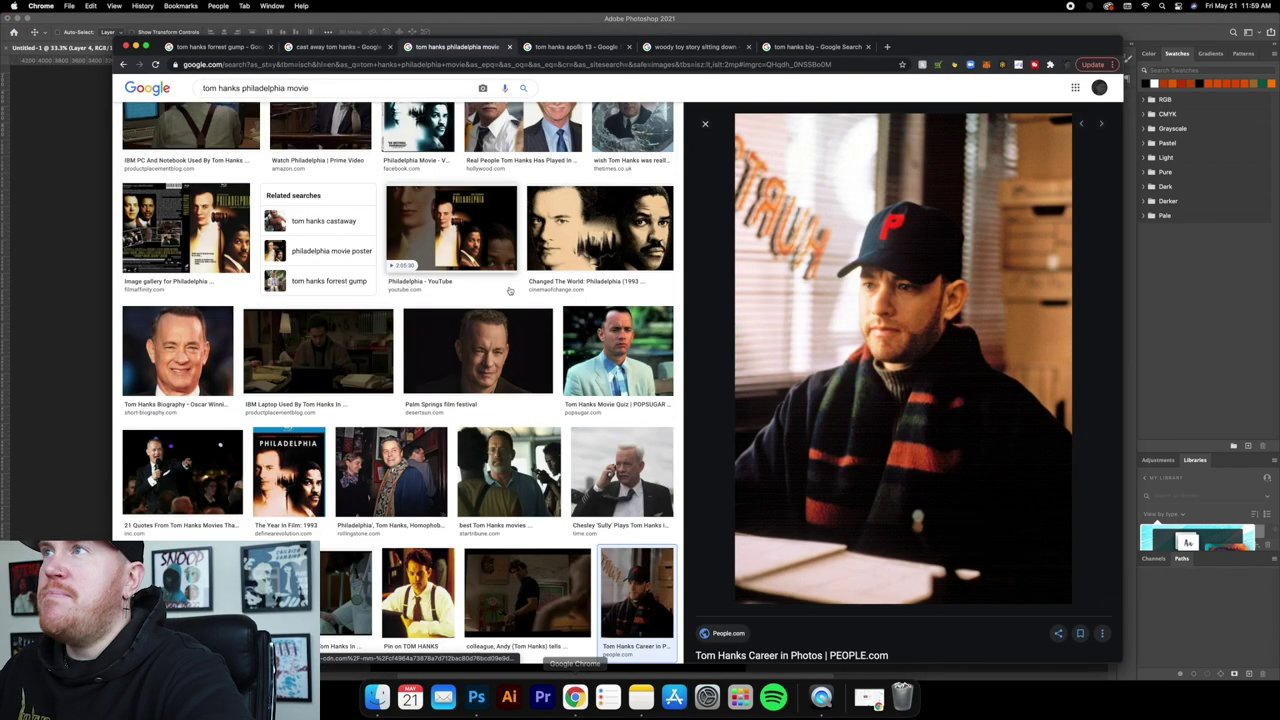
left_click(575, 47)
right_click(938, 253)
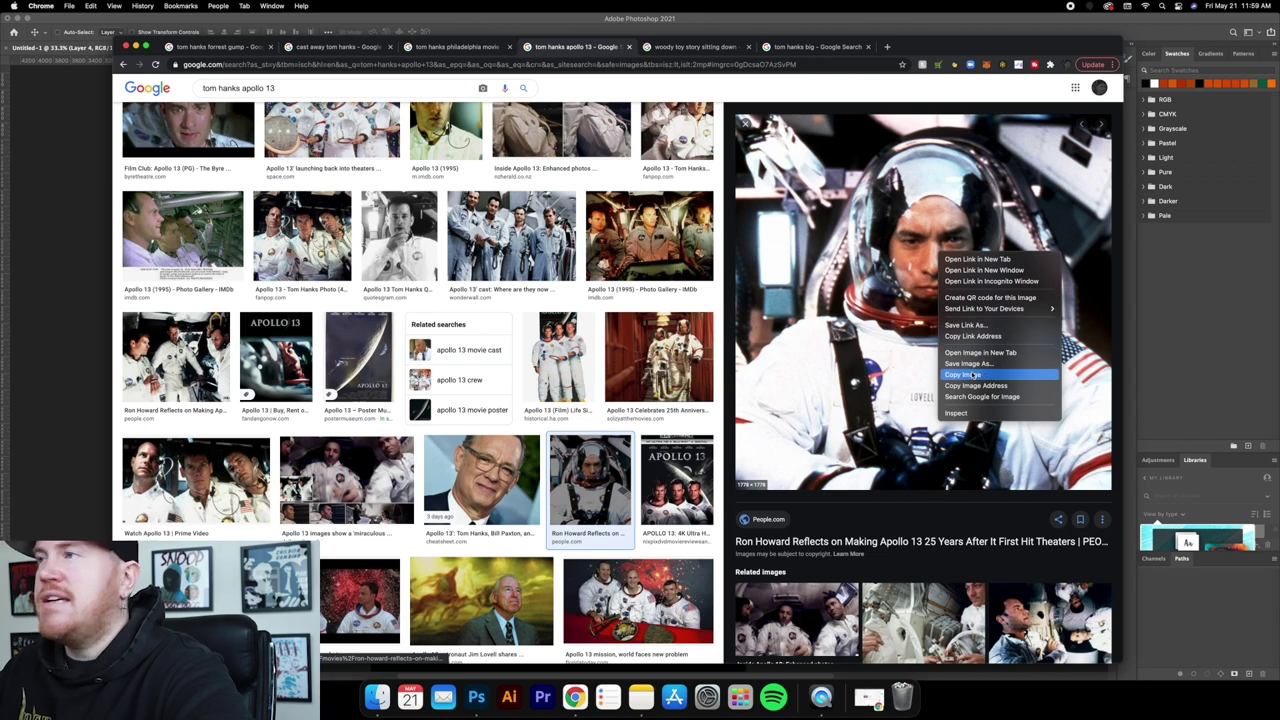
left_click(963, 374)
left_click(59, 189)
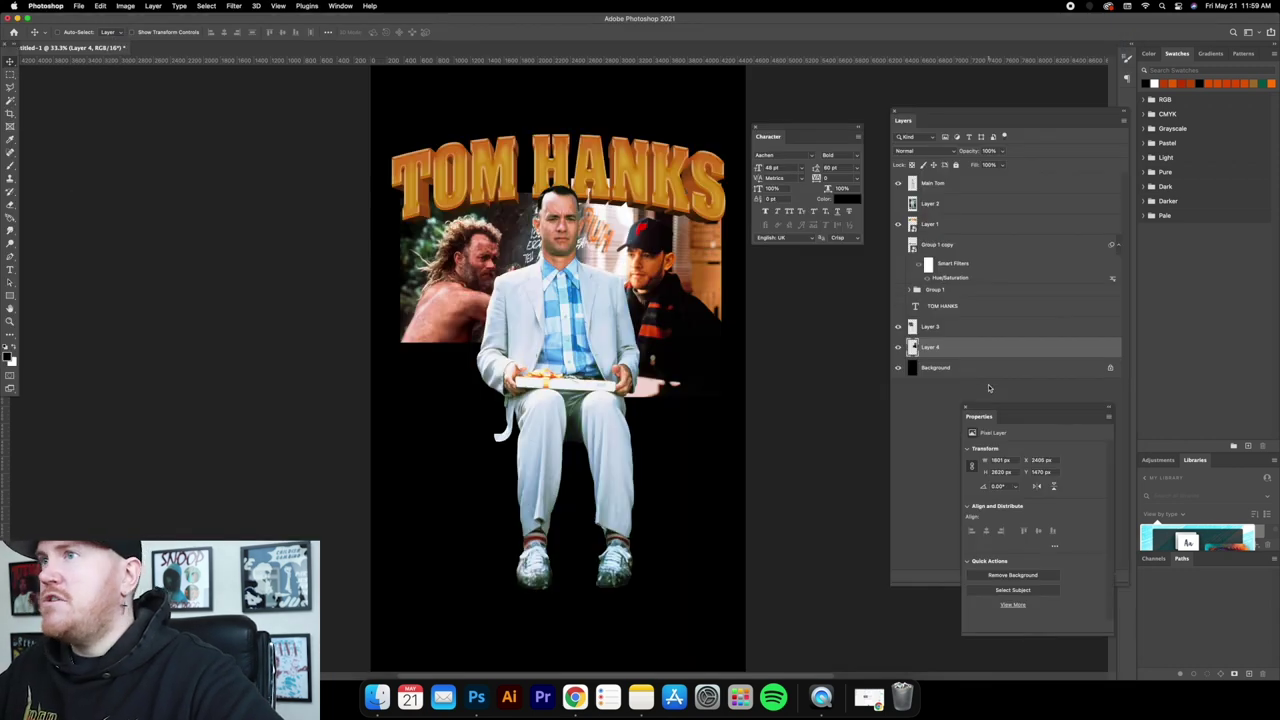
key("super+v")
left_click_drag(500, 405, 740, 470)
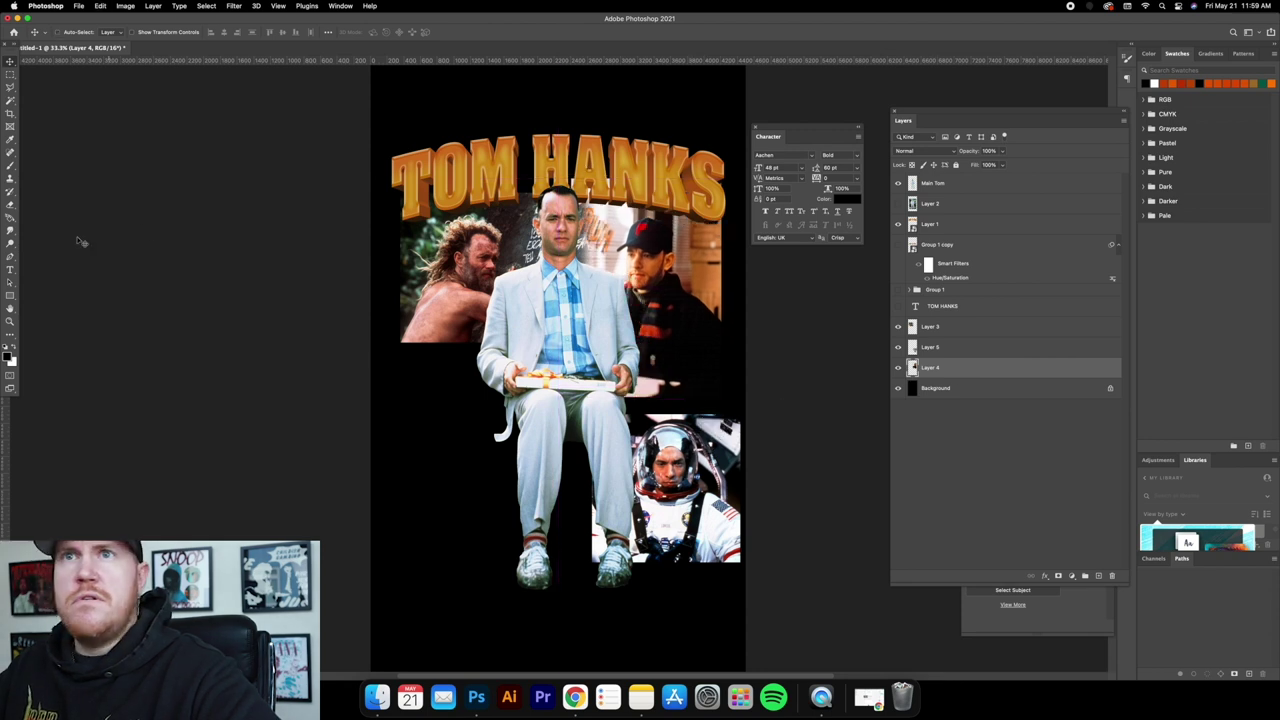
Try to soften the lower edge of the Philadelphia photo with the Eraser.
left_click(10, 204)
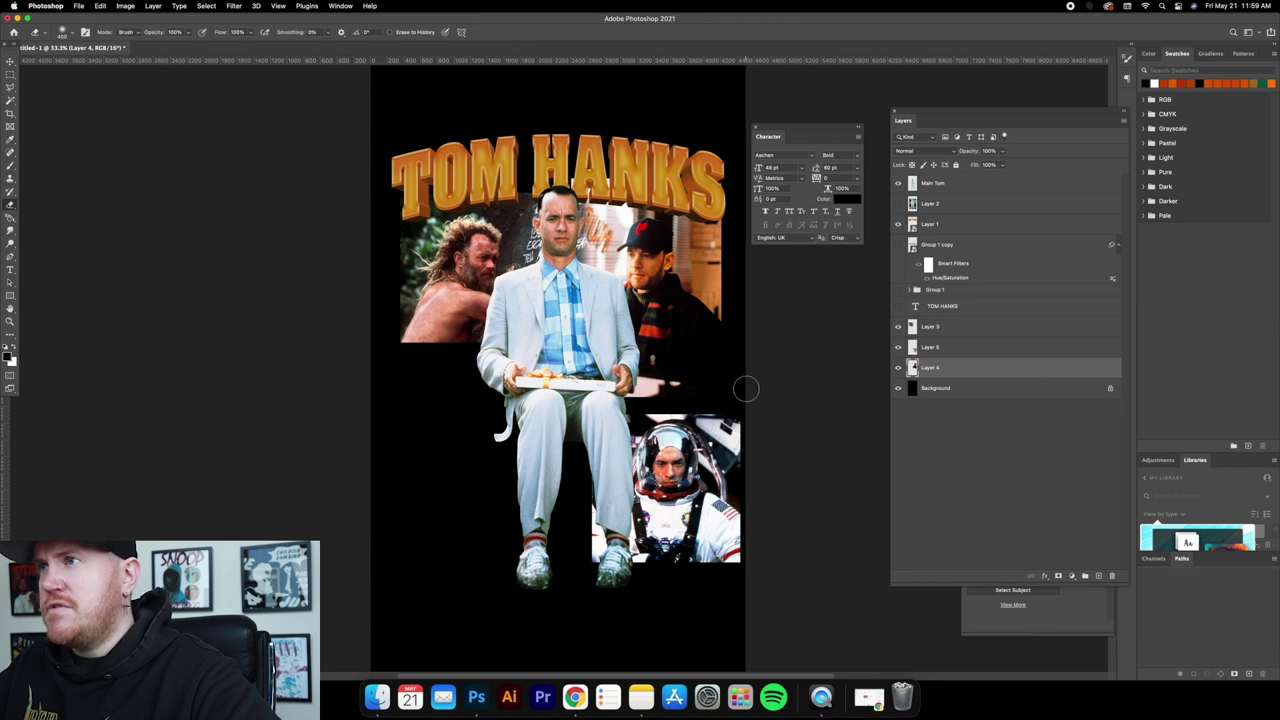
left_click_drag(670, 390, 638, 390)
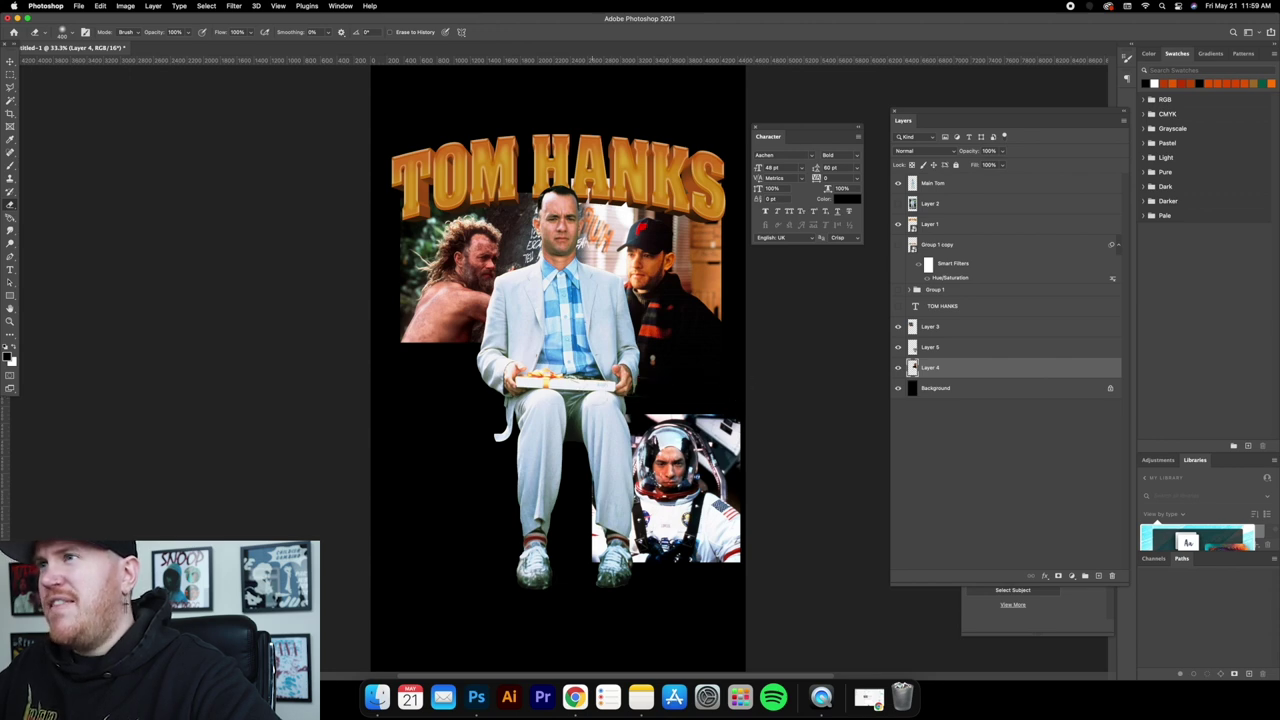
key("super+z")
key("super+z")
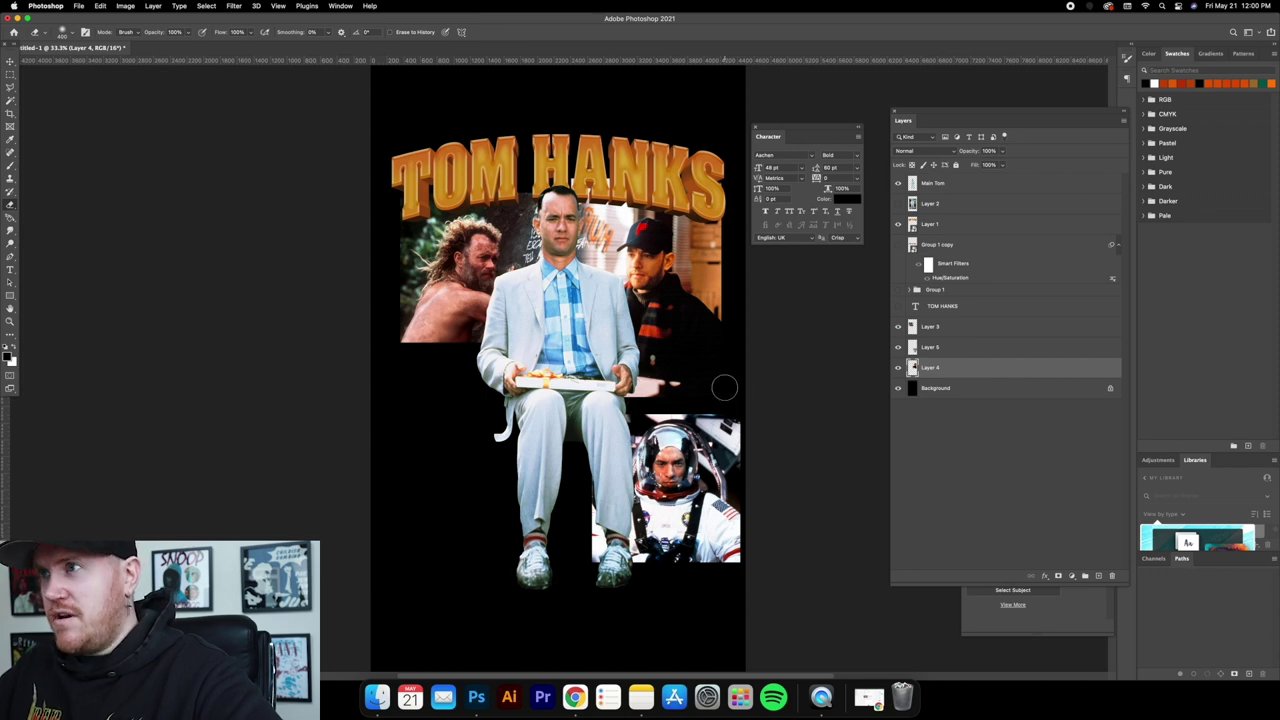
Redo the erasing along the Philadelphia photo's lower edge and check the fade with the black background hidden and shown.
key("shift+super+z")
key("shift+super+z")
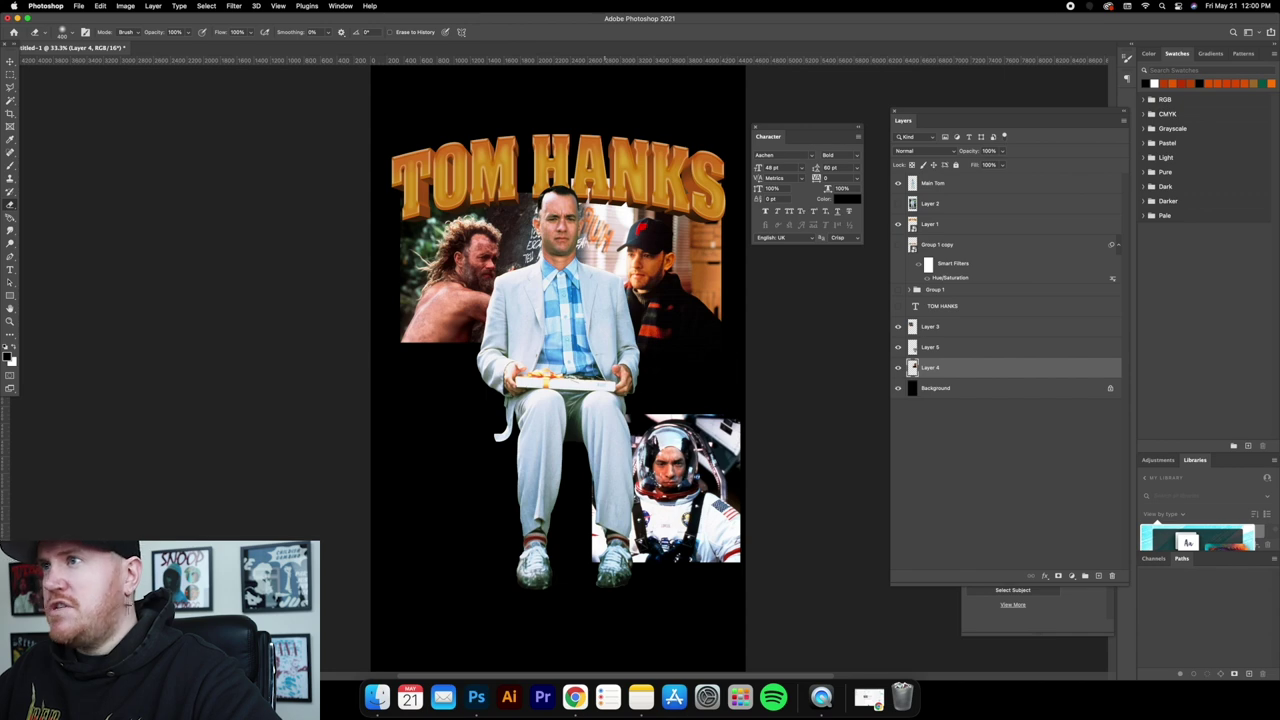
left_click(898, 388)
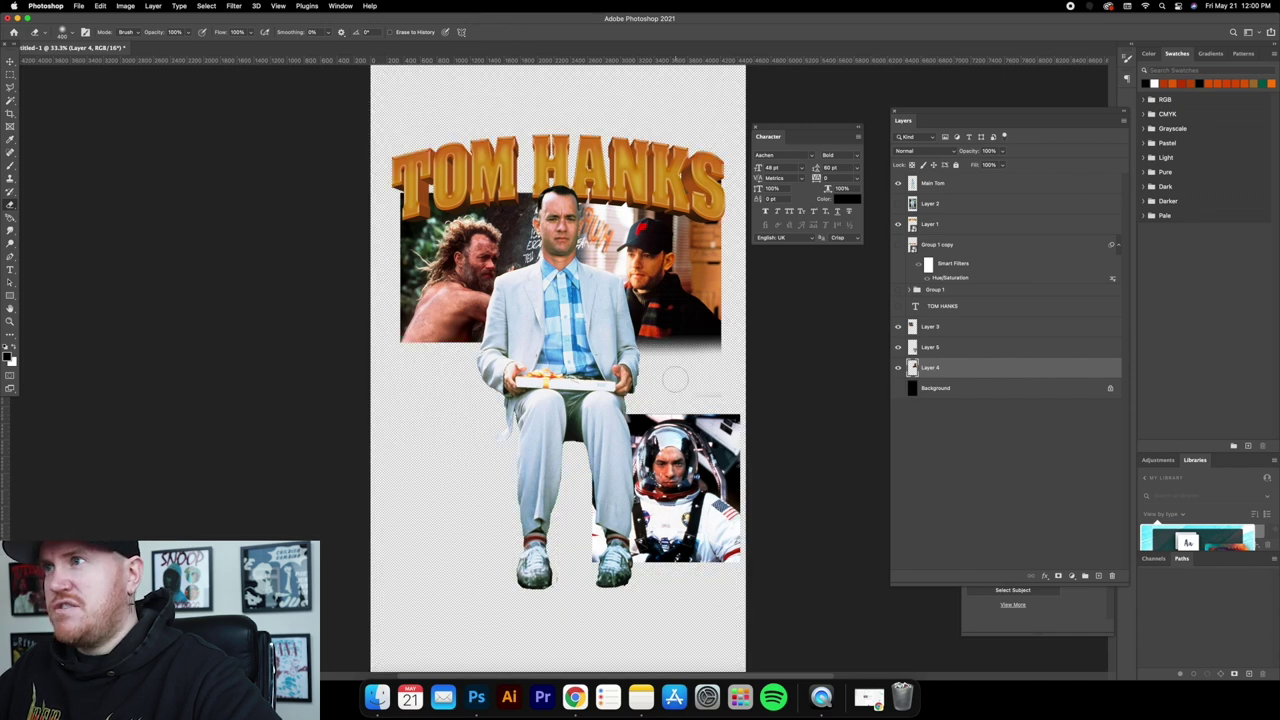
left_click(898, 388)
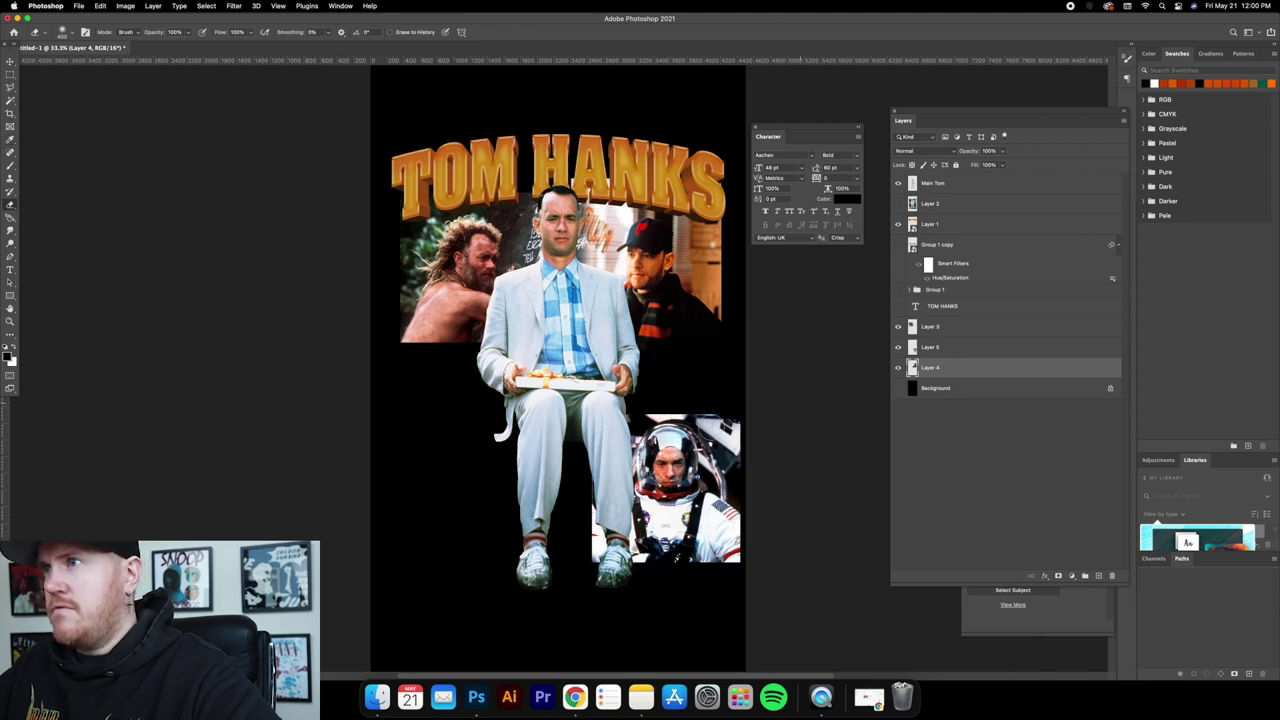
key("super+z")
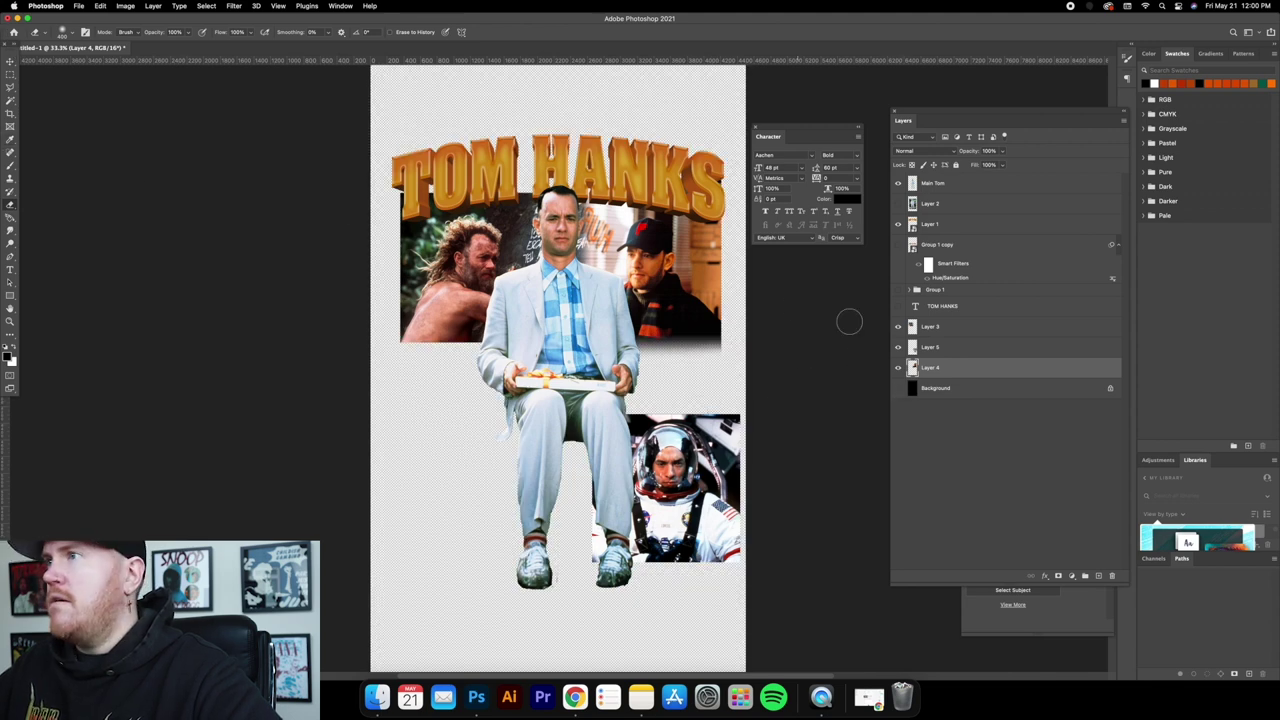
key("super+z")
Move the spacesuit photo's layer beneath the Philadelphia photo's layer and rename it Apollo.
left_click(975, 330)
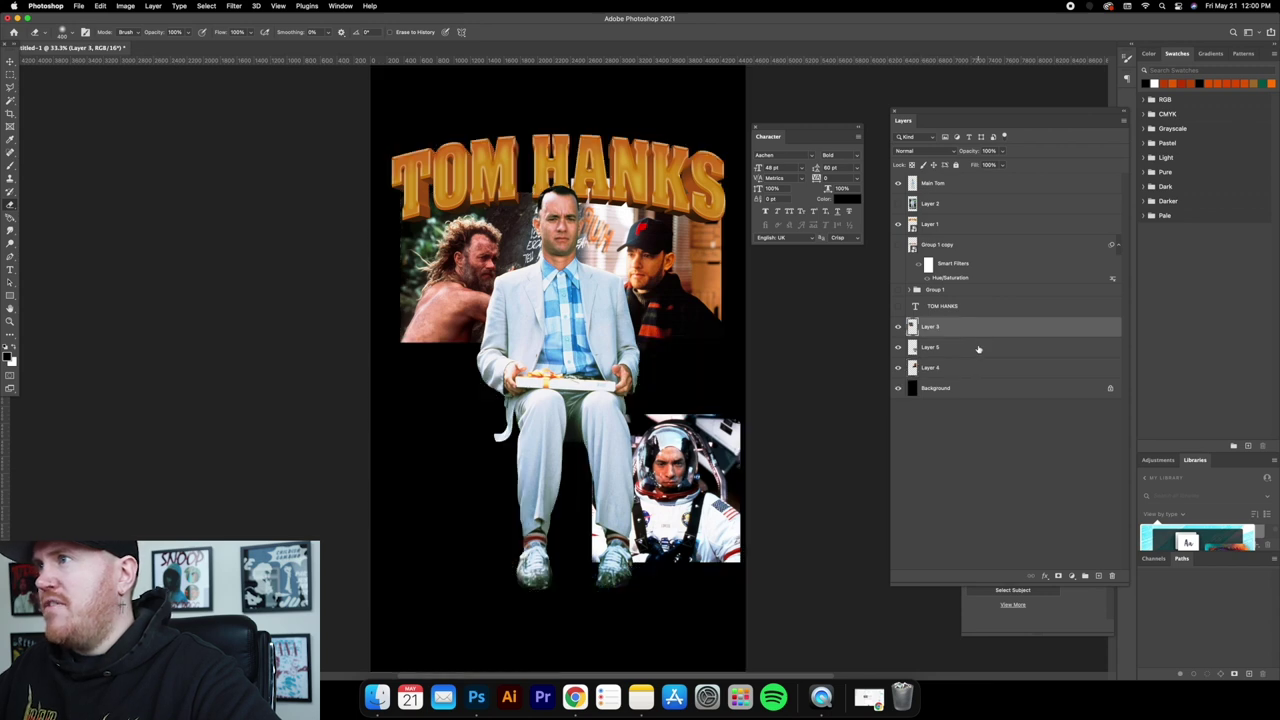
left_click(979, 350)
left_click(10, 63)
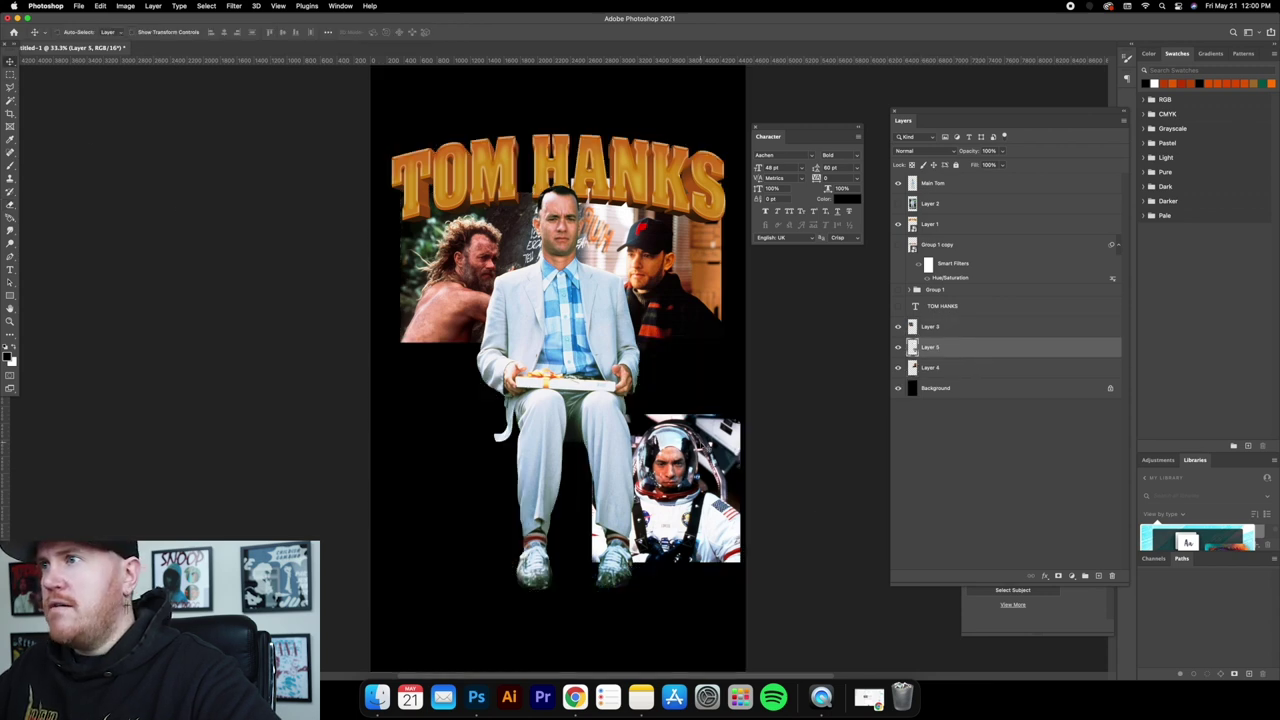
left_click_drag(977, 354, 975, 376)
double_click(932, 368)
type("Apol")
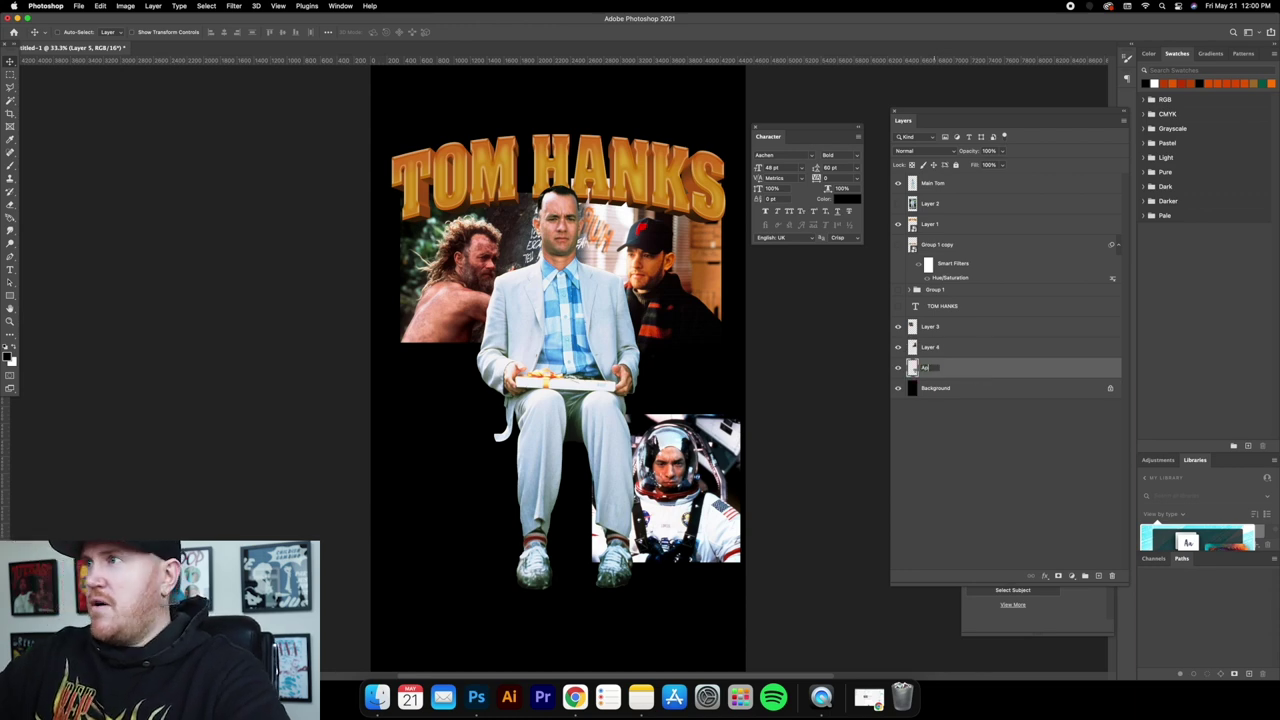
type("lo")
key("Return")
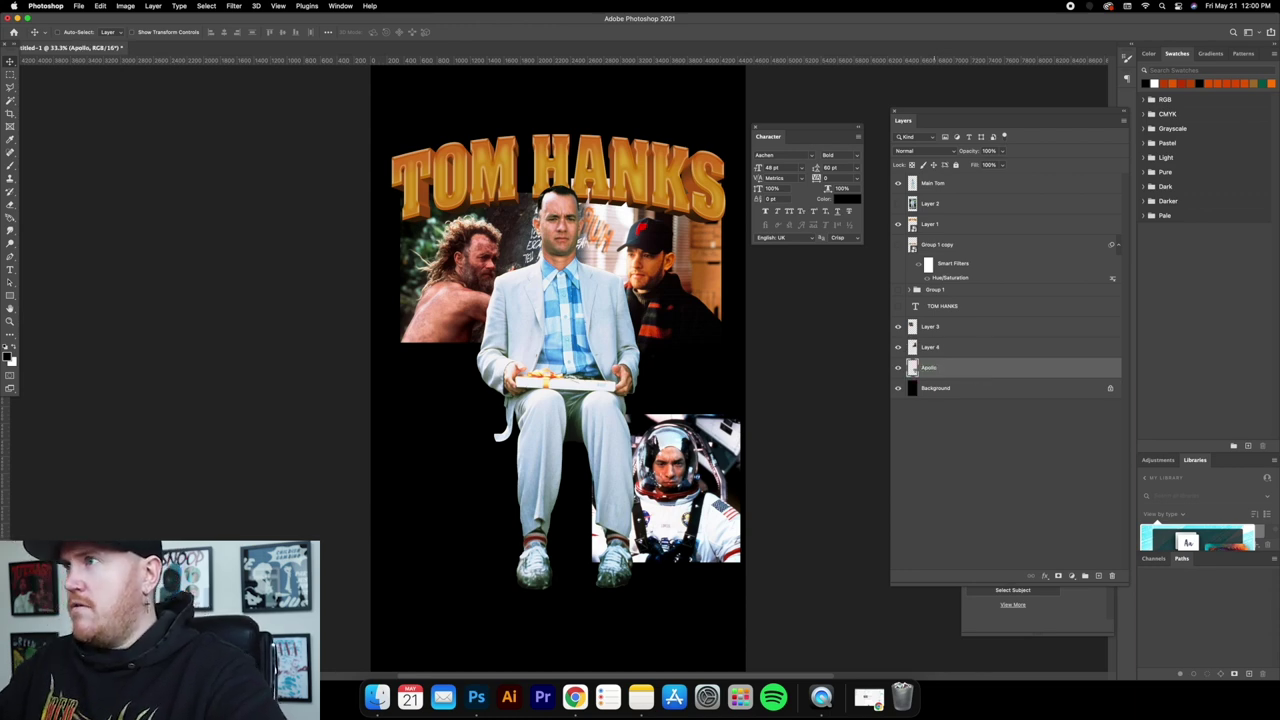
Rename the Philadelphia photo's layer Philly and the Cast Away photo's layer Castaway.
double_click(930, 347)
type("Fo")
type("illy")
key("Return")
double_click(930, 327)
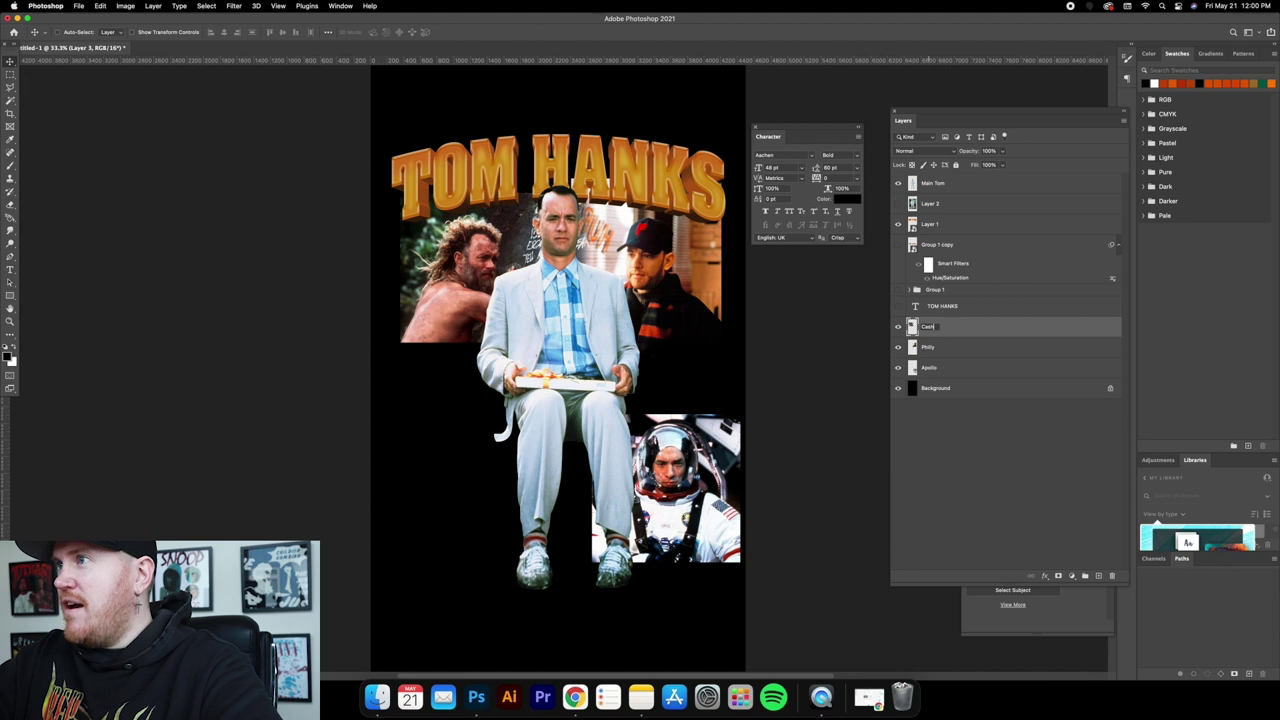
type("Castaway")
key("Return")
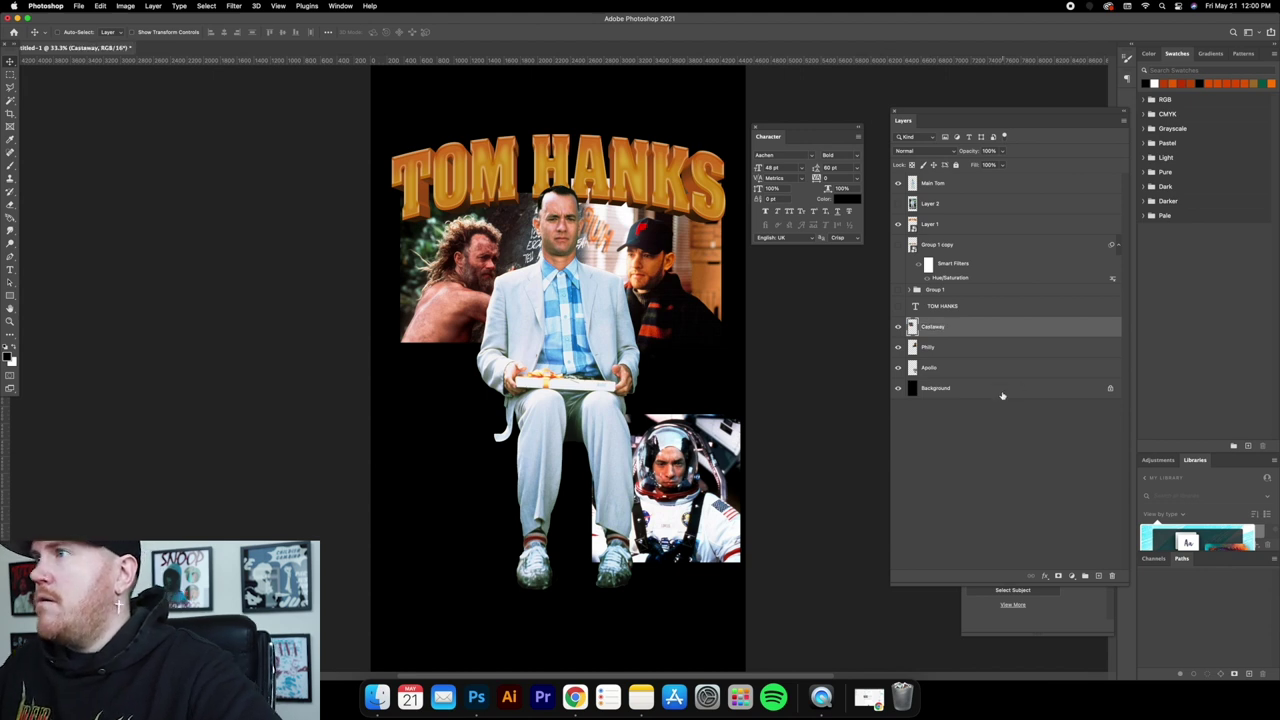
Move the Apollo photo up behind the Philly photo's faded lower edge, aligning the right edges of both photos.
left_click(989, 372)
mouse_move(735, 424)
left_mouse_down()
mouse_move(728, 346)
mouse_move(729, 396)
mouse_move(740, 376)
mouse_move(726, 398)
mouse_move(724, 382)
mouse_move(728, 396)
left_mouse_up()
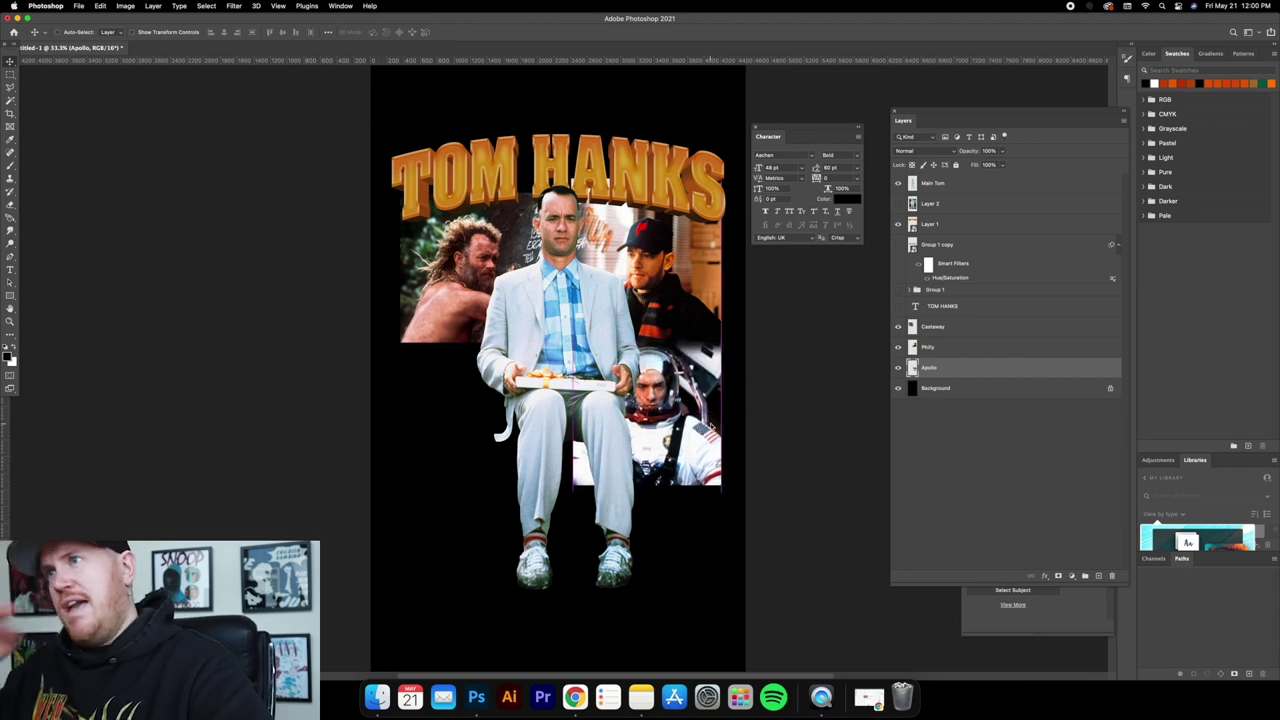
Fade the lower edge of the Castaway photo into the black background with the soft Eraser.
key("e")
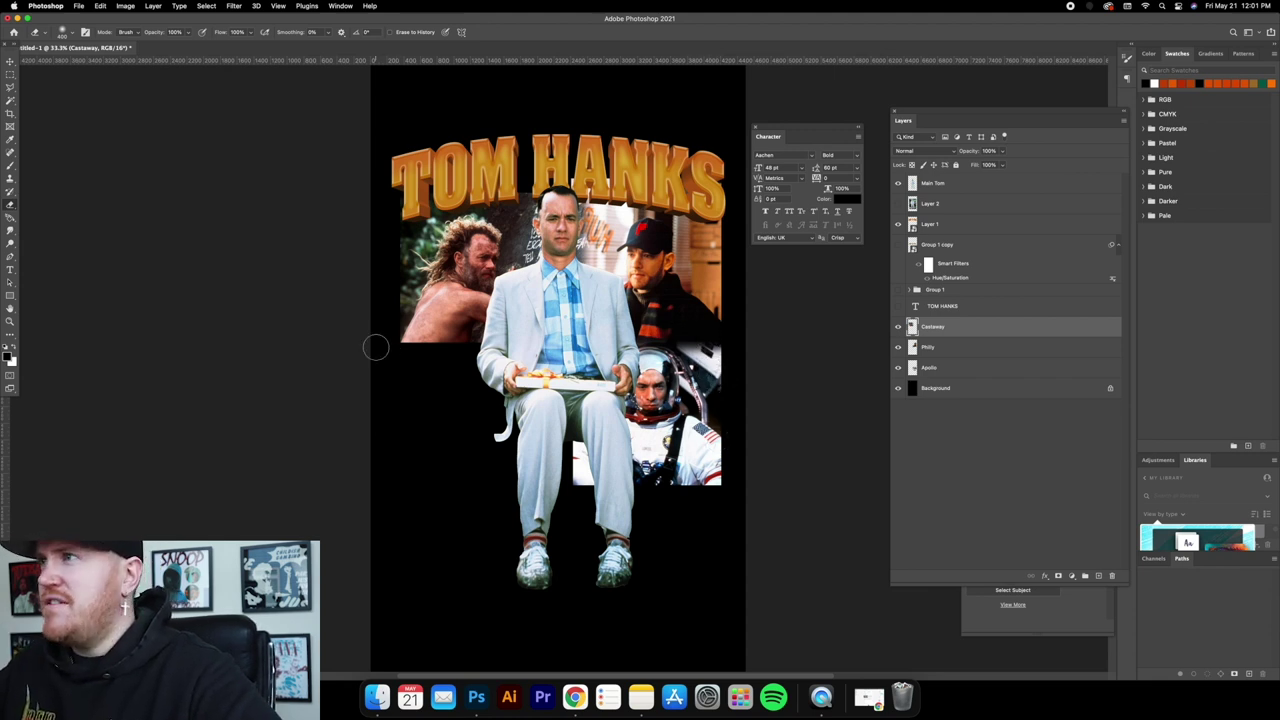
left_click_drag(377, 348, 477, 344)
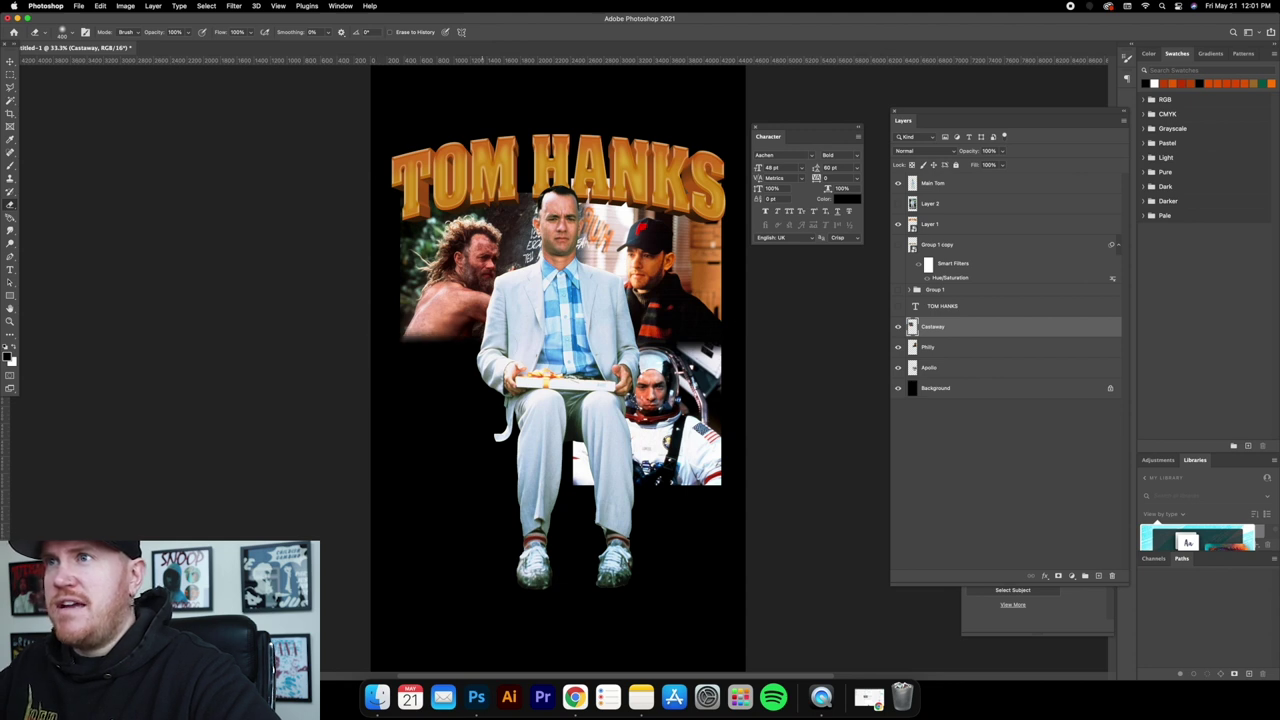
left_click_drag(390, 351, 440, 352)
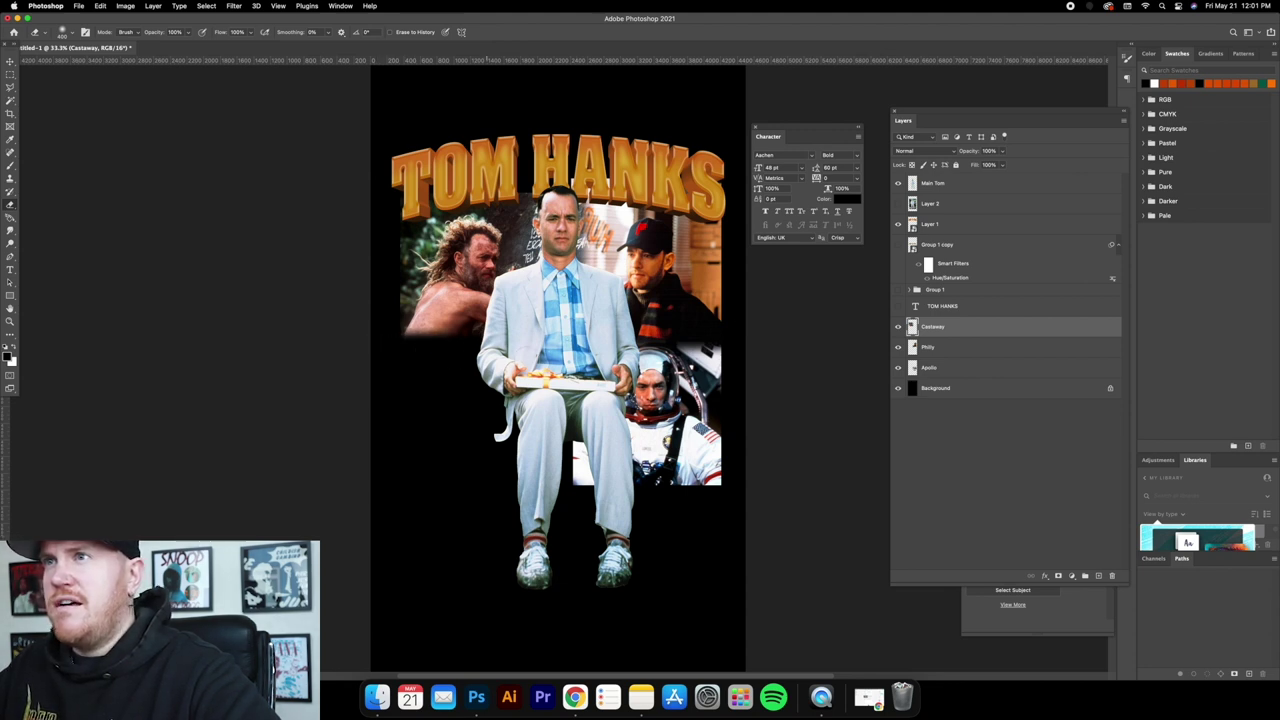
Move the Apollo astronaut photo to the left side of the seated man, below the Castaway photo.
key("super+z")
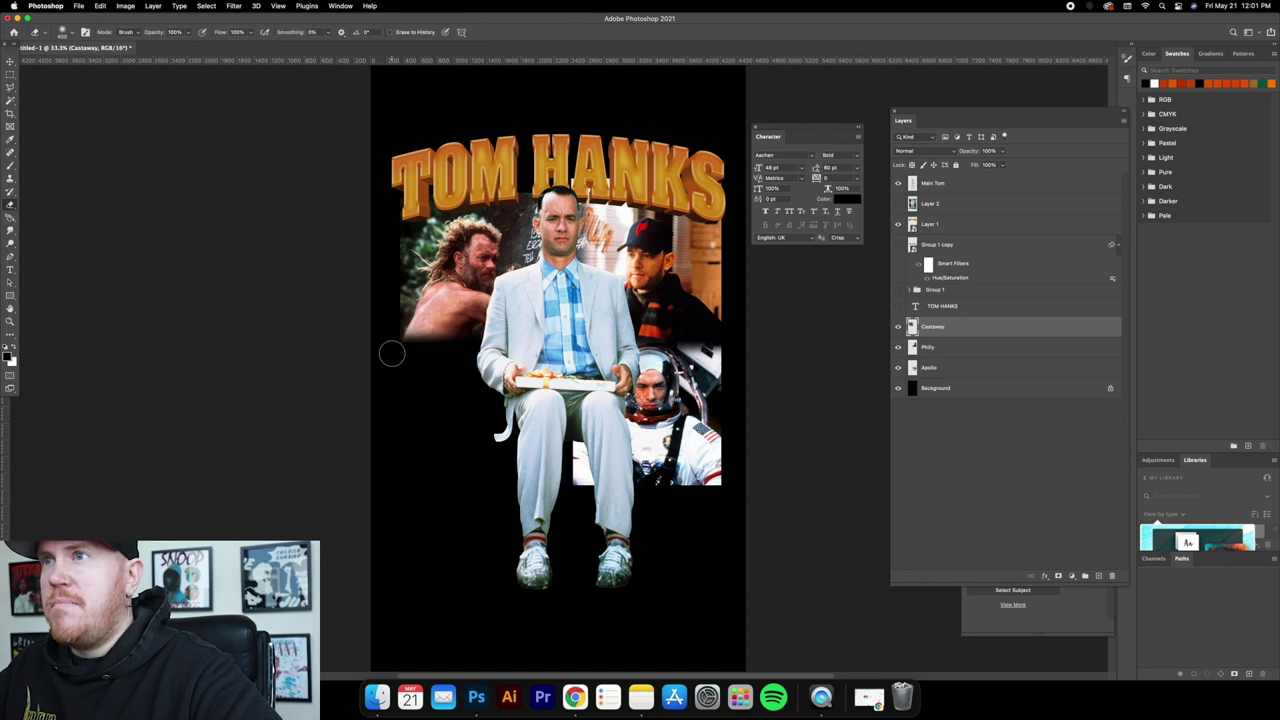
left_click(11, 62)
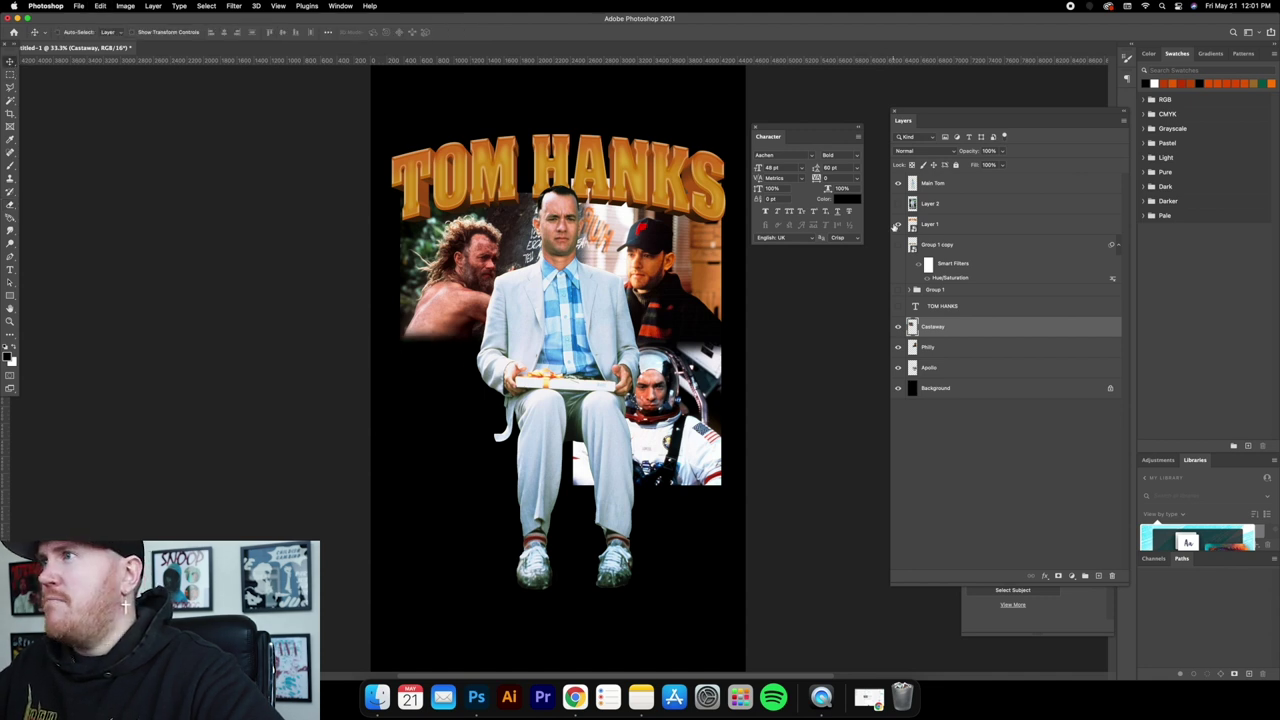
left_click(935, 367)
left_click_drag(673, 355, 522, 351)
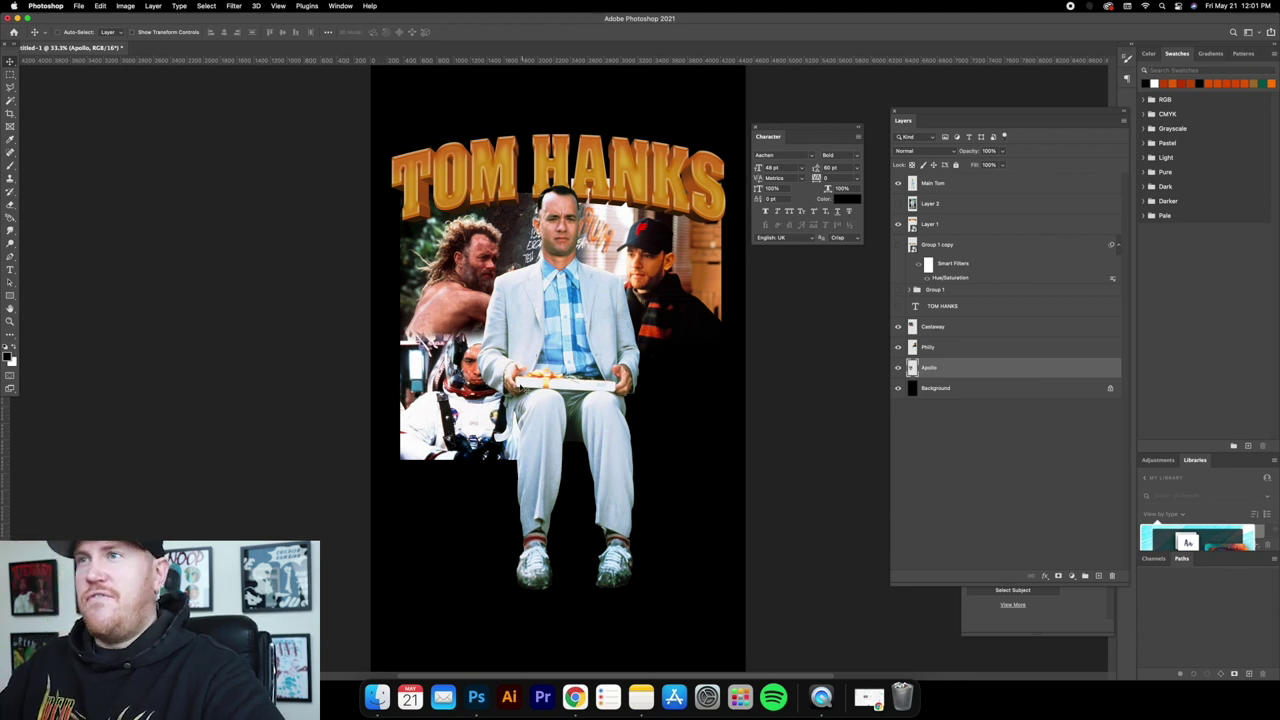
Scale the Main Tom figure down slightly with transform controls, keeping it centred beneath the title, and apply the transform.
left_click(968, 188)
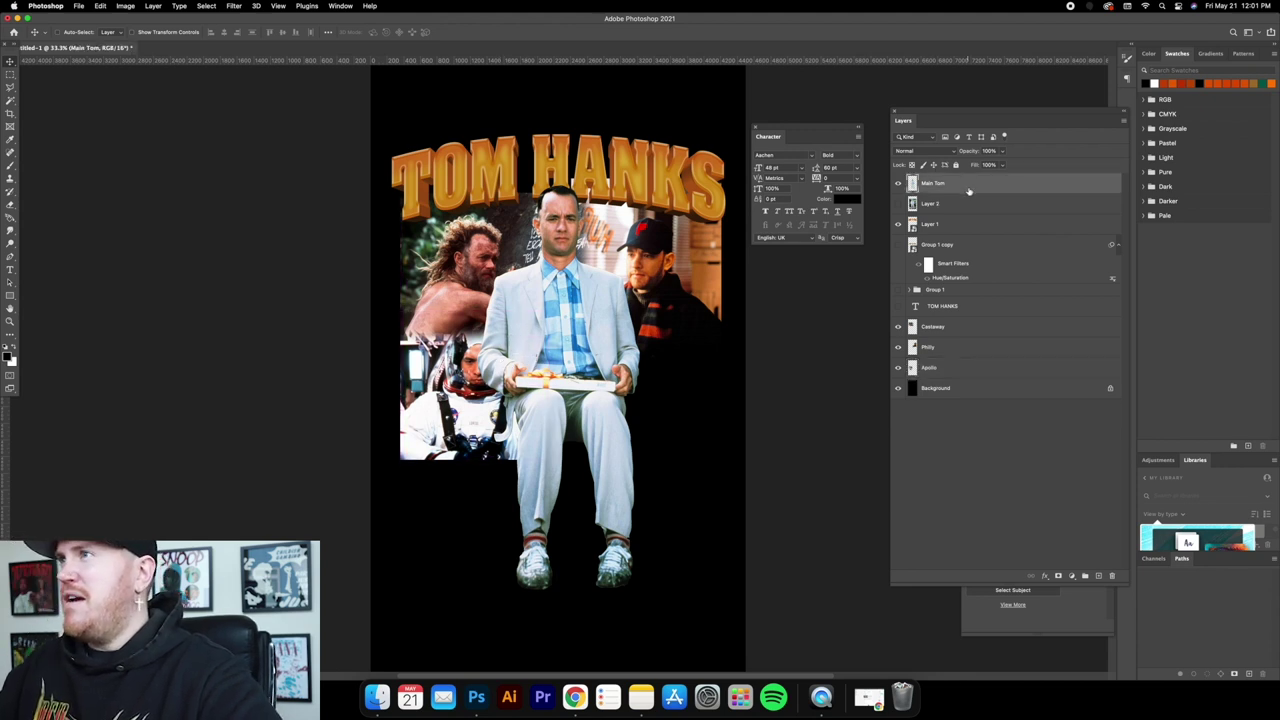
right_click(968, 188)
left_click(186, 42)
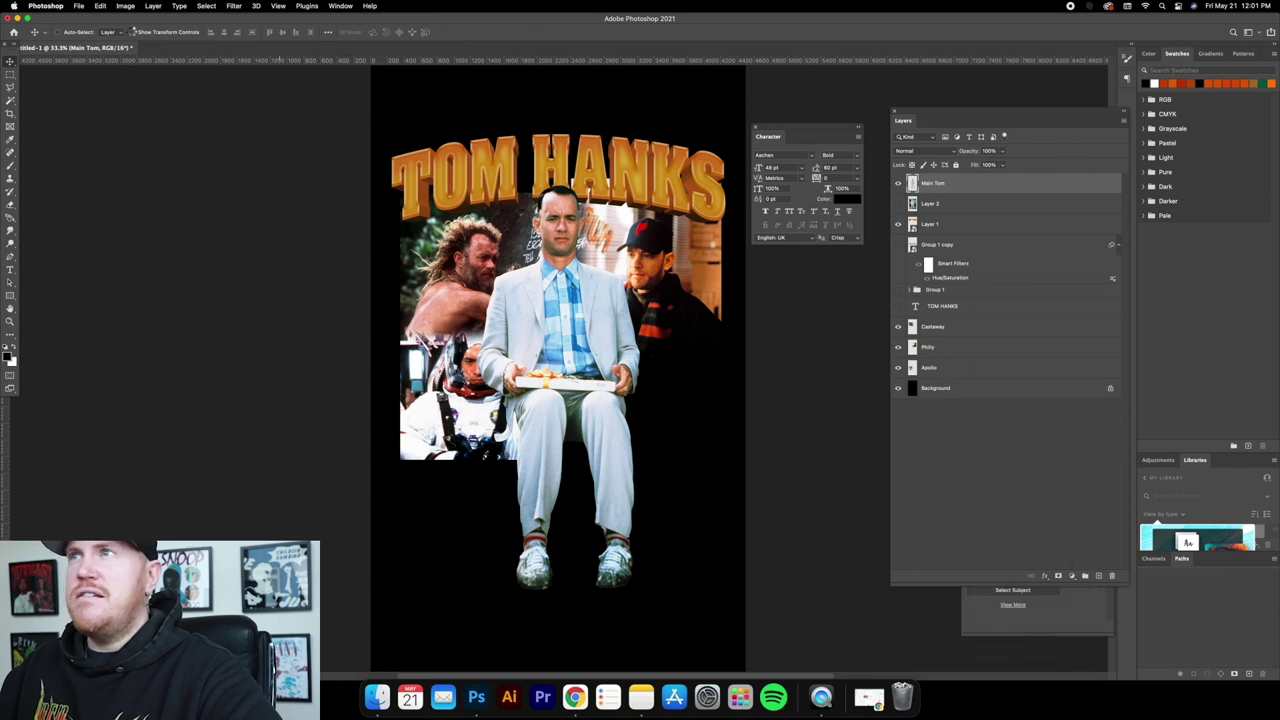
left_click(131, 32)
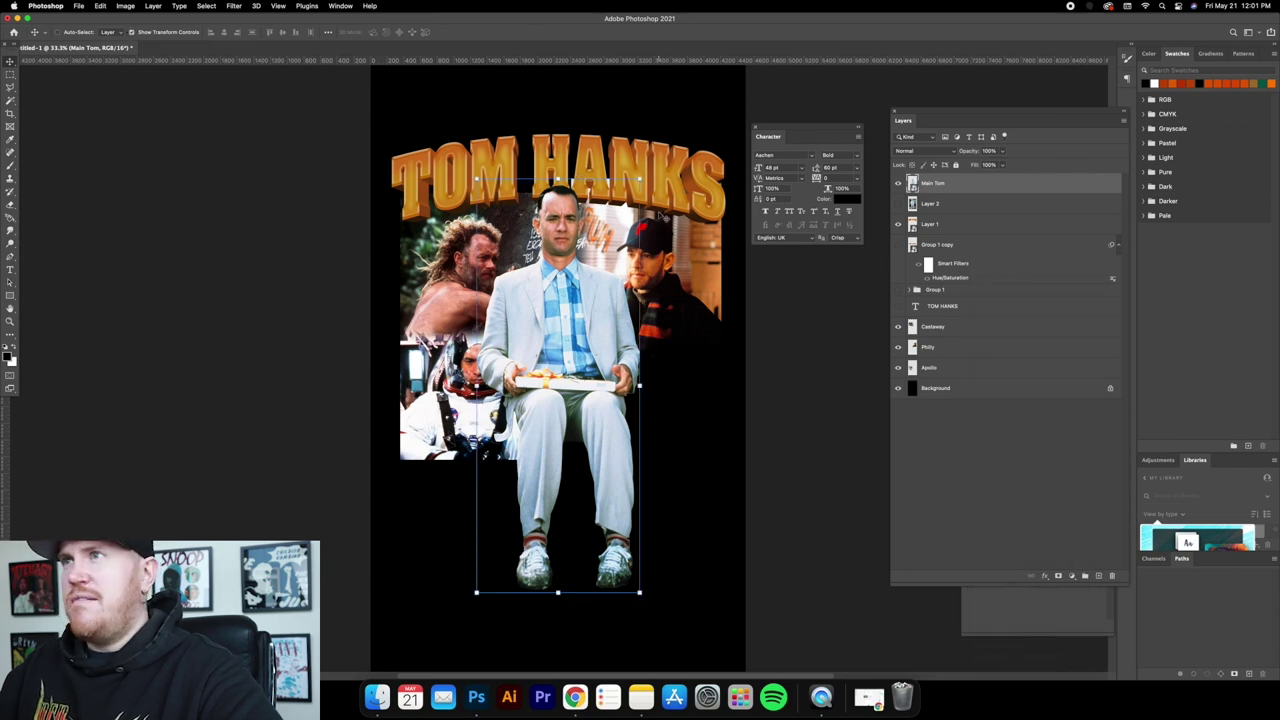
left_click_drag(639, 181, 612, 228)
key("shift+Up")
key("shift+Up")
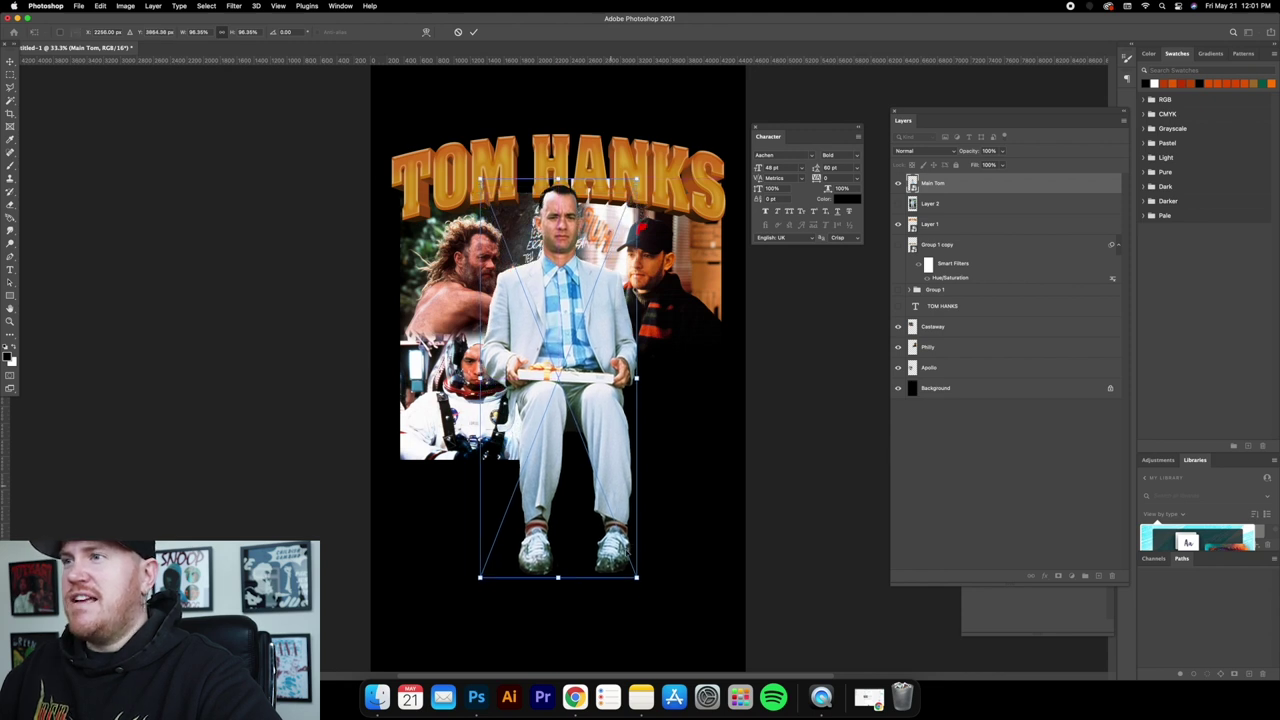
left_click_drag(634, 577, 634, 565)
left_click_drag(626, 404, 625, 404)
key("Return")
left_click(131, 33)
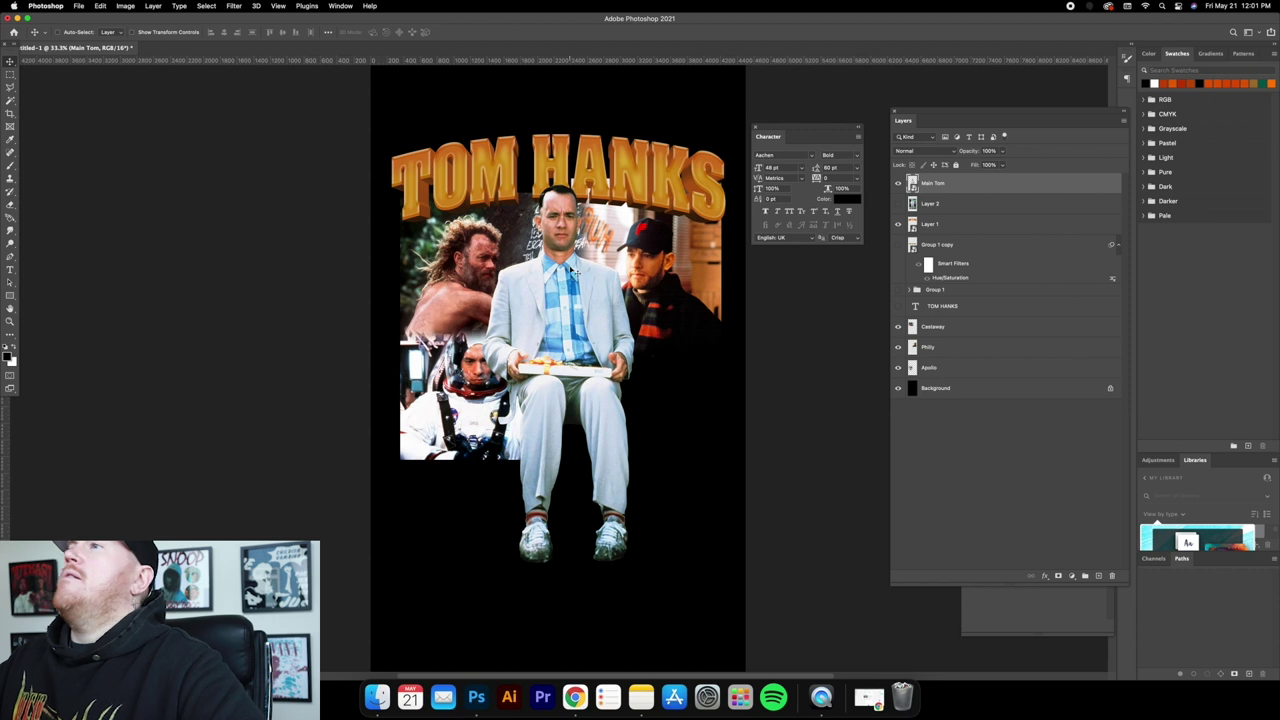
Nudge the Apollo astronaut photo slightly lower beside the seated man's arm.
left_click(963, 225)
left_click_drag(650, 195, 674, 181)
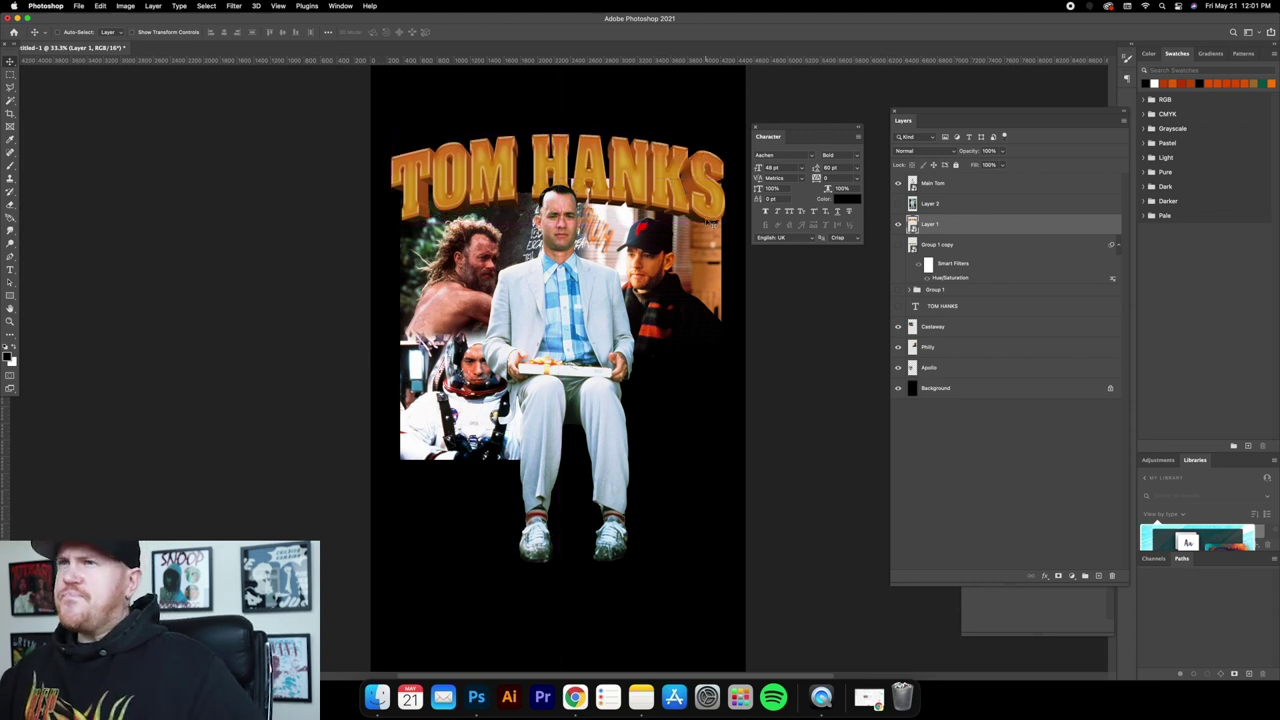
right_click(450, 398)
left_click(467, 402)
mouse_move(474, 362)
left_mouse_down()
mouse_move(484, 340)
mouse_move(484, 353)
left_mouse_up()
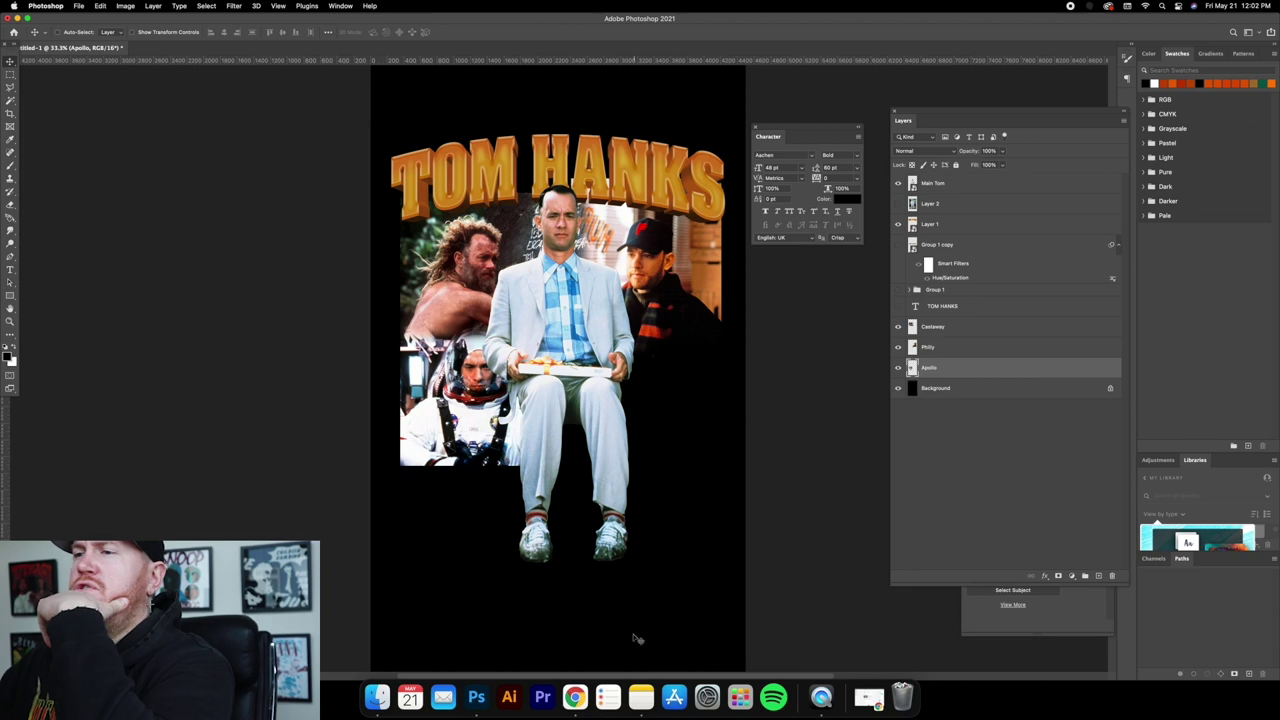
Switch to Chrome and copy the large piano-dance image from the "tom hanks big" image results.
left_click(575, 697)
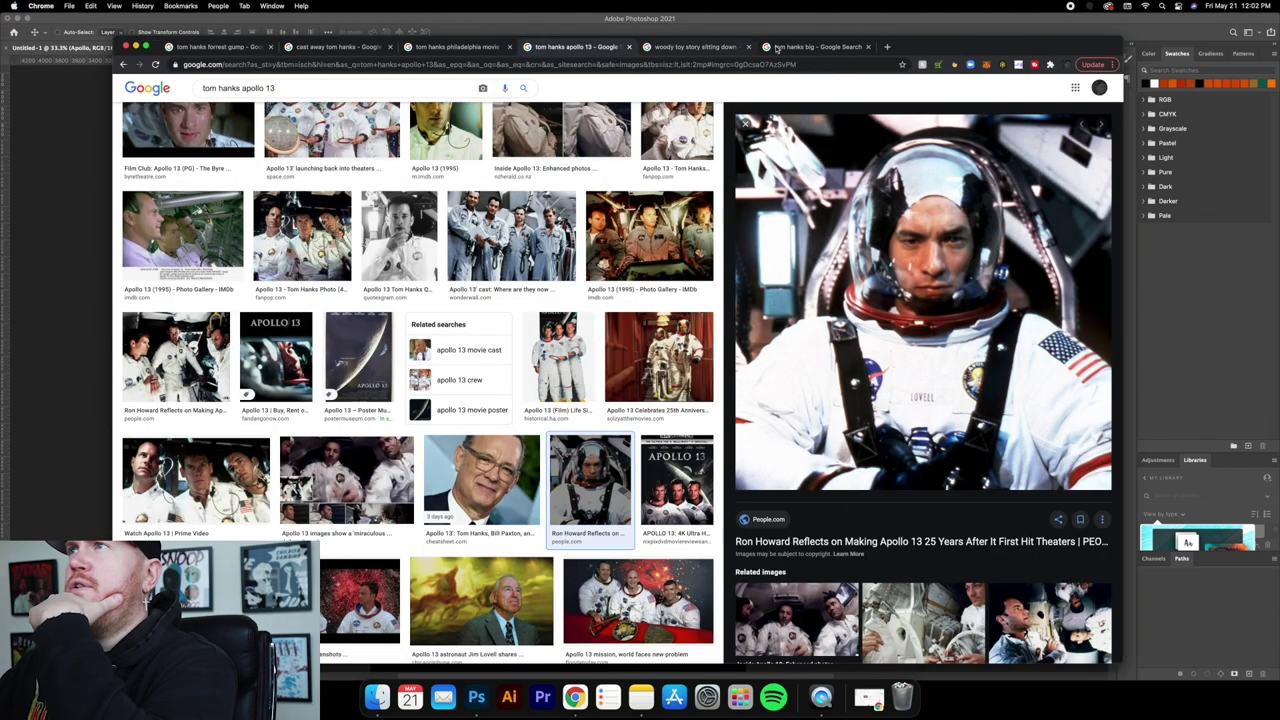
left_click(821, 50)
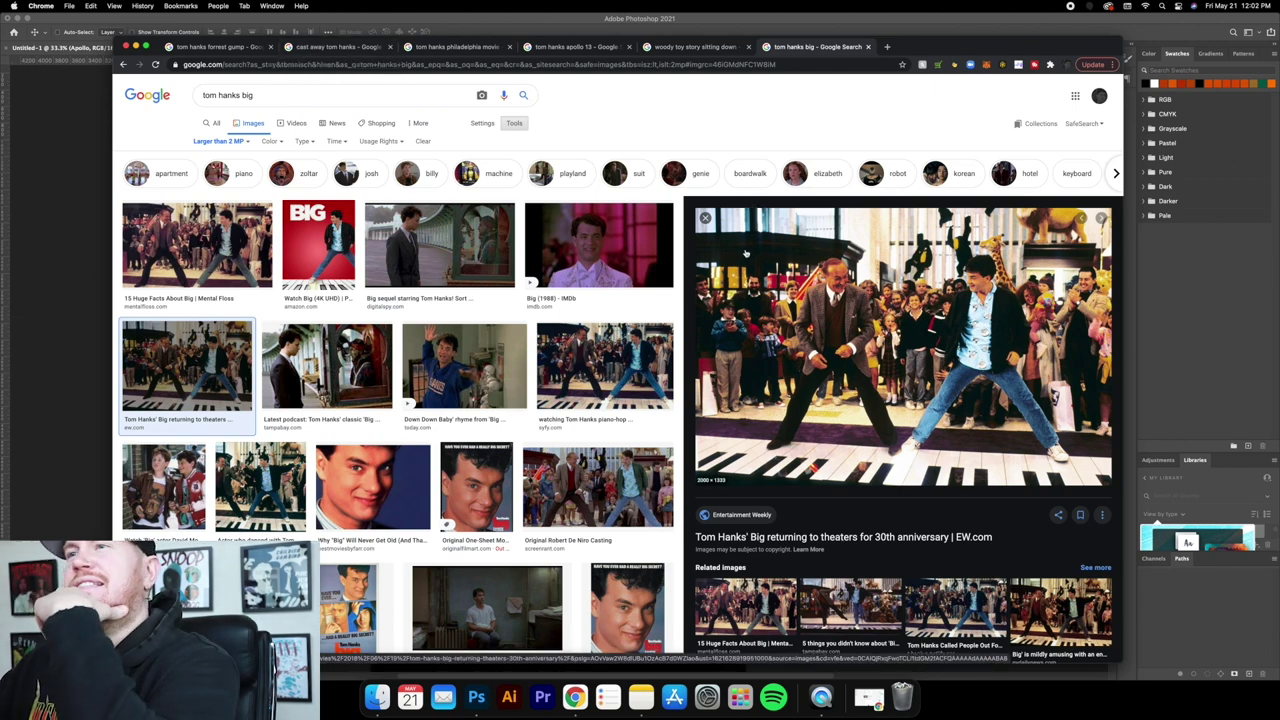
key("super+Tab")
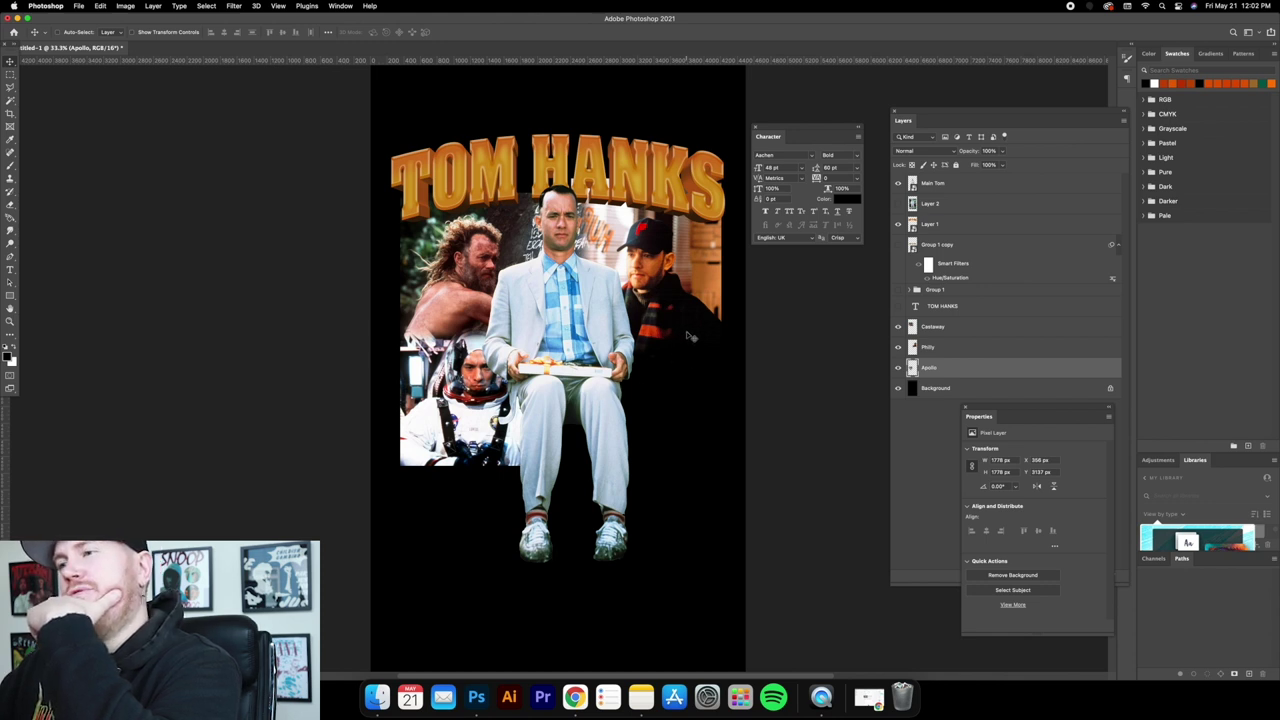
left_click(575, 697)
right_click(850, 297)
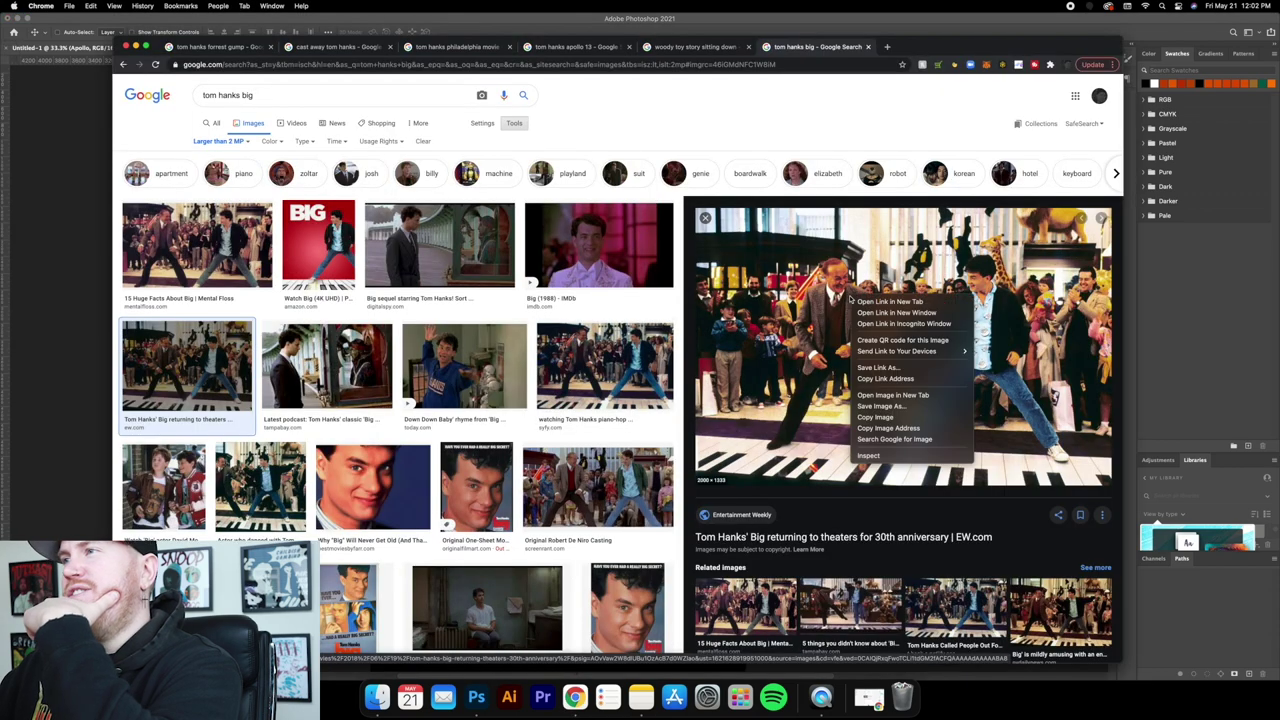
left_click(907, 417)
key("super+Tab")
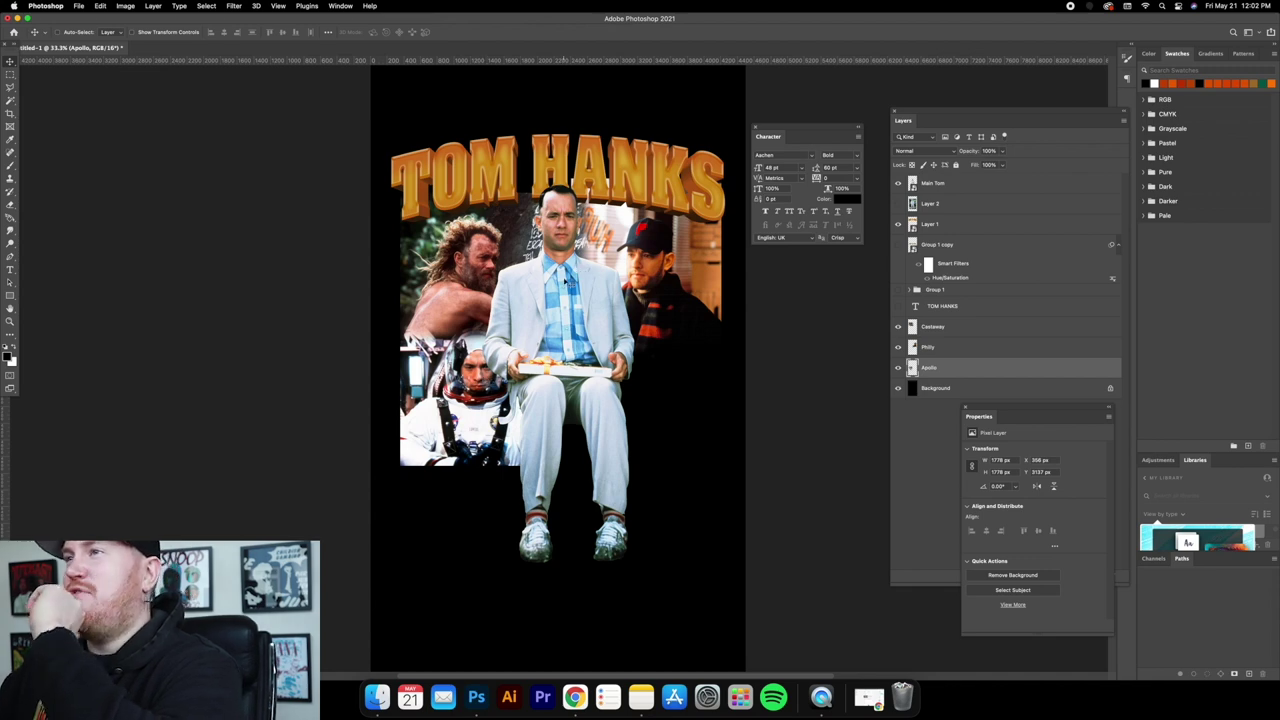
left_click(575, 697)
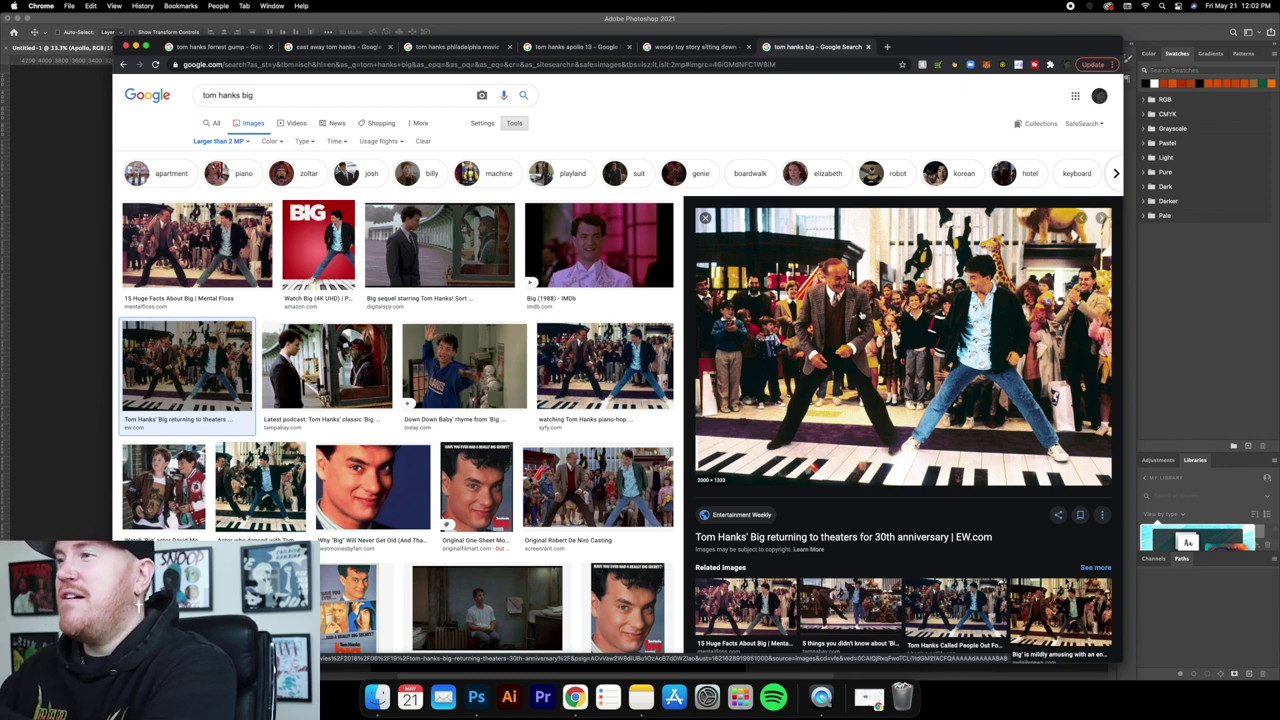
right_click(880, 297)
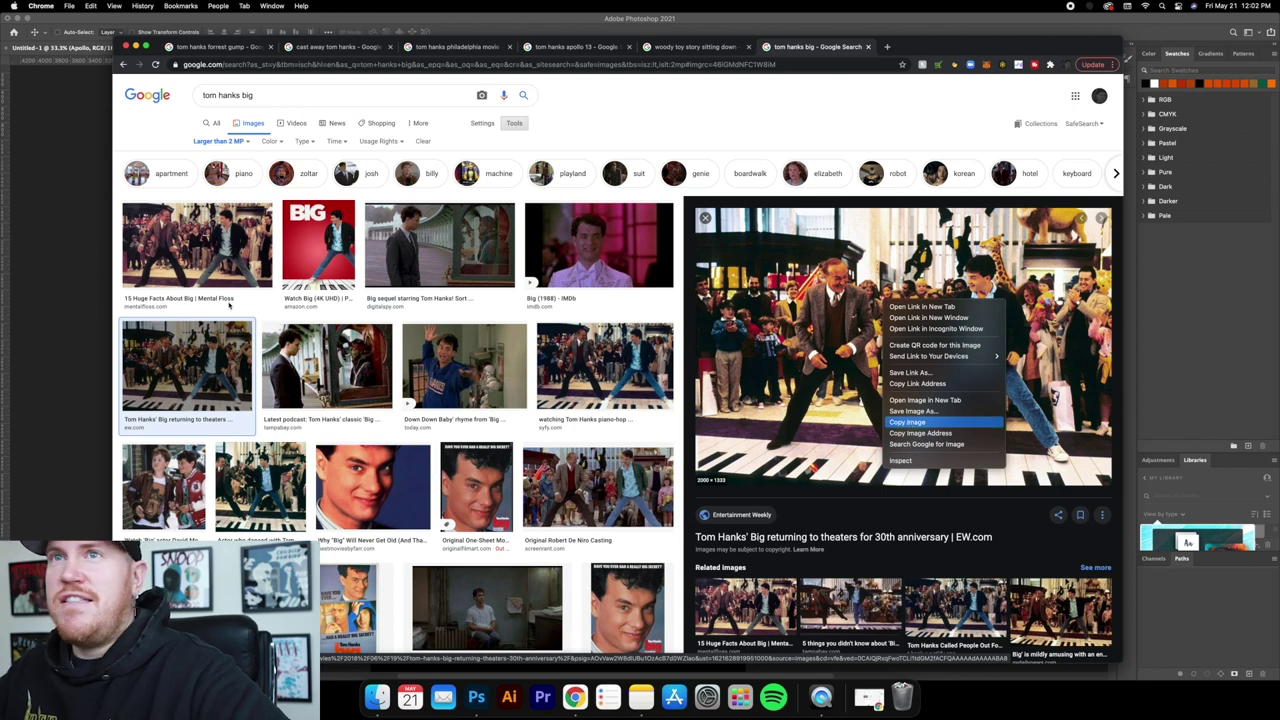
left_click(905, 424)
Return to Photoshop, paste the piano-dance image directly above the Background layer, and place it below the Apollo photo.
left_click(65, 250)
left_click(949, 388)
key("super+v")
left_click_drag(630, 385, 537, 431)
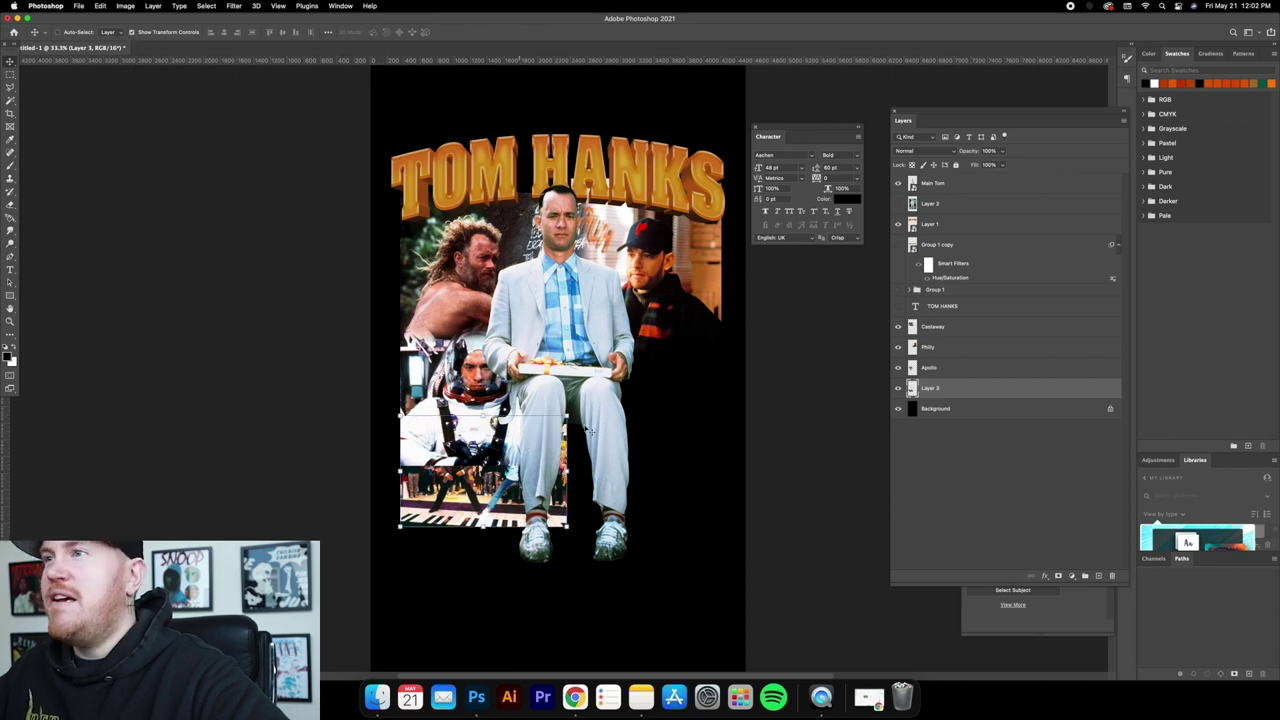
Enlarge the pasted piano-dance image and position it across the lower collage so the dancer stands below the Philly photo.
key("super+t")
left_click_drag(566, 413, 731, 328)
left_click_drag(724, 527, 786, 568)
left_click_drag(694, 449, 692, 437)
left_click(10, 61)
left_click_drag(682, 346, 684, 317)
Soften the Philly photo's lower edge with the Eraser to blend it into the piano-dance image.
left_click(10, 204)
left_click(956, 348)
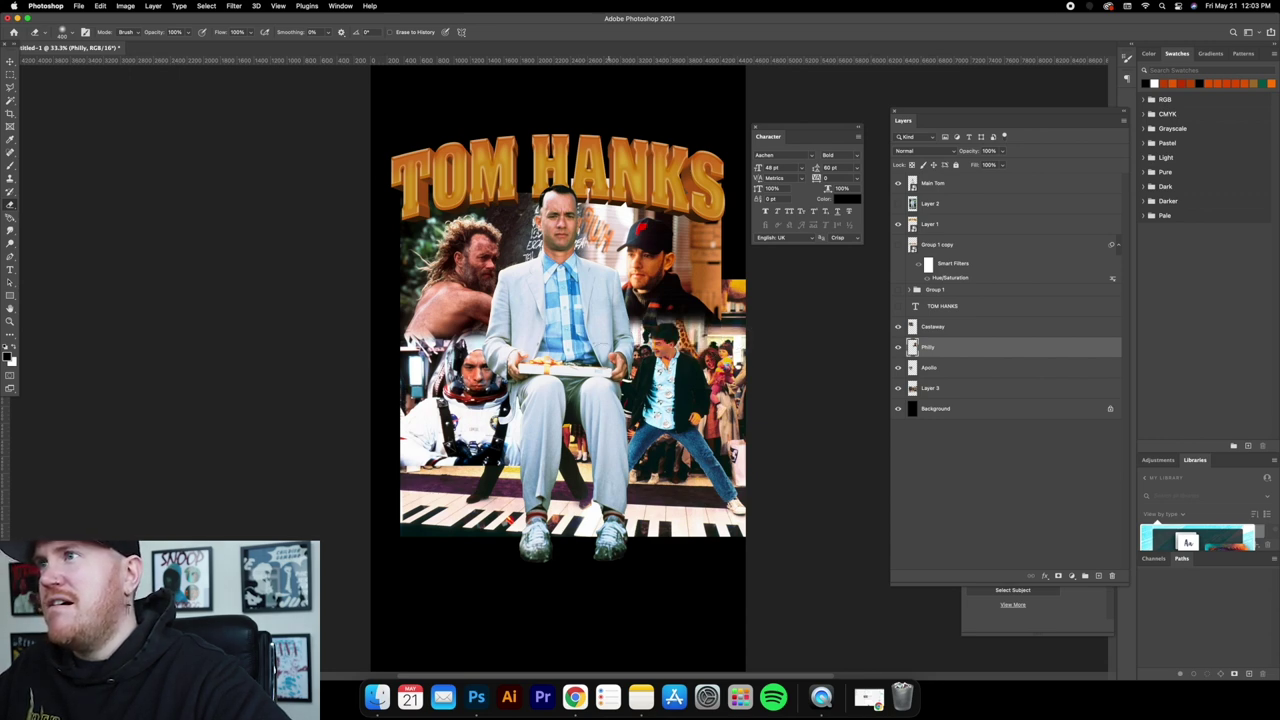
left_click(10, 63)
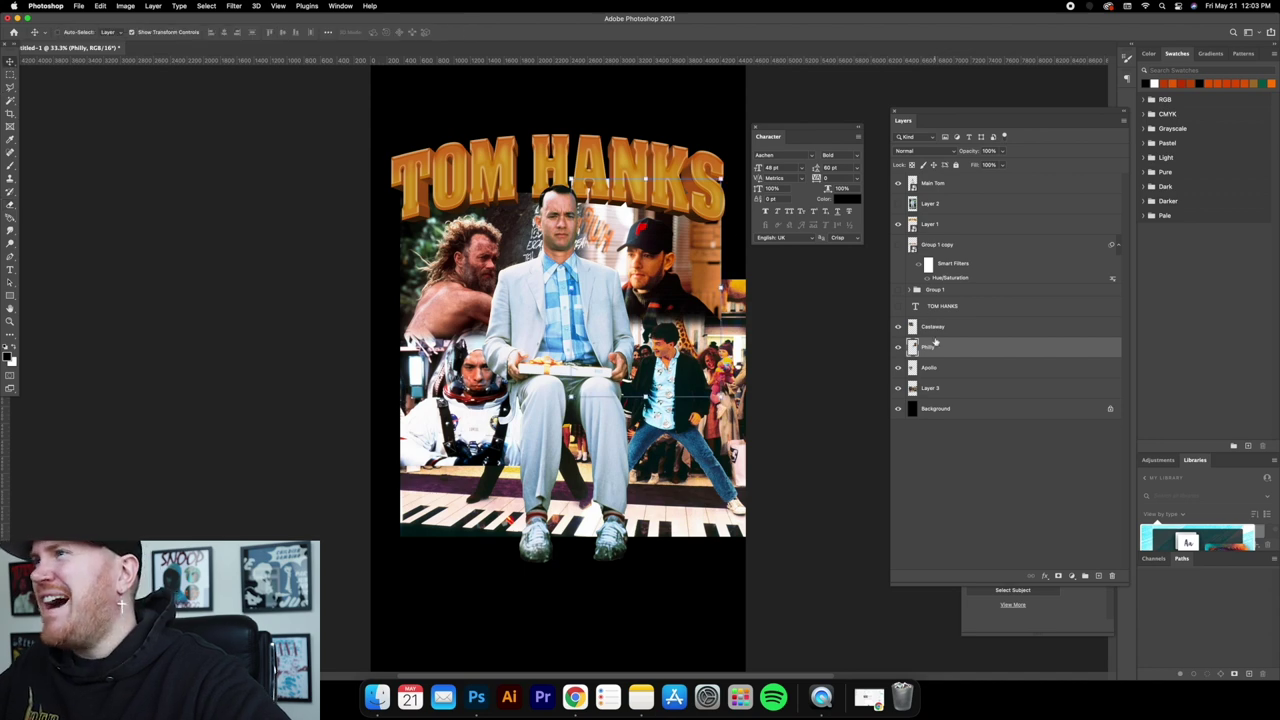
Delete the strip of the piano-dance image on Layer 3 that extends beyond the Philly photo's right edge.
left_click(942, 387)
left_click_drag(614, 357, 630, 325)
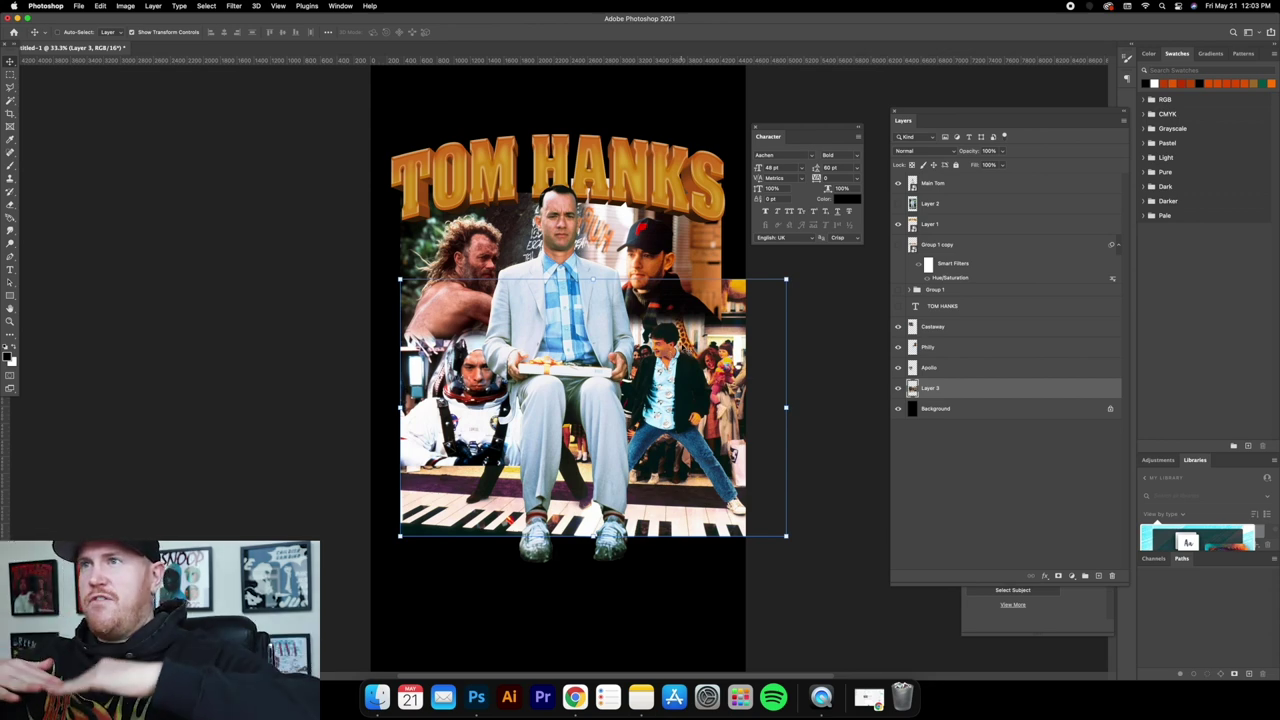
left_click_drag(700, 342, 700, 342)
left_click(11, 75)
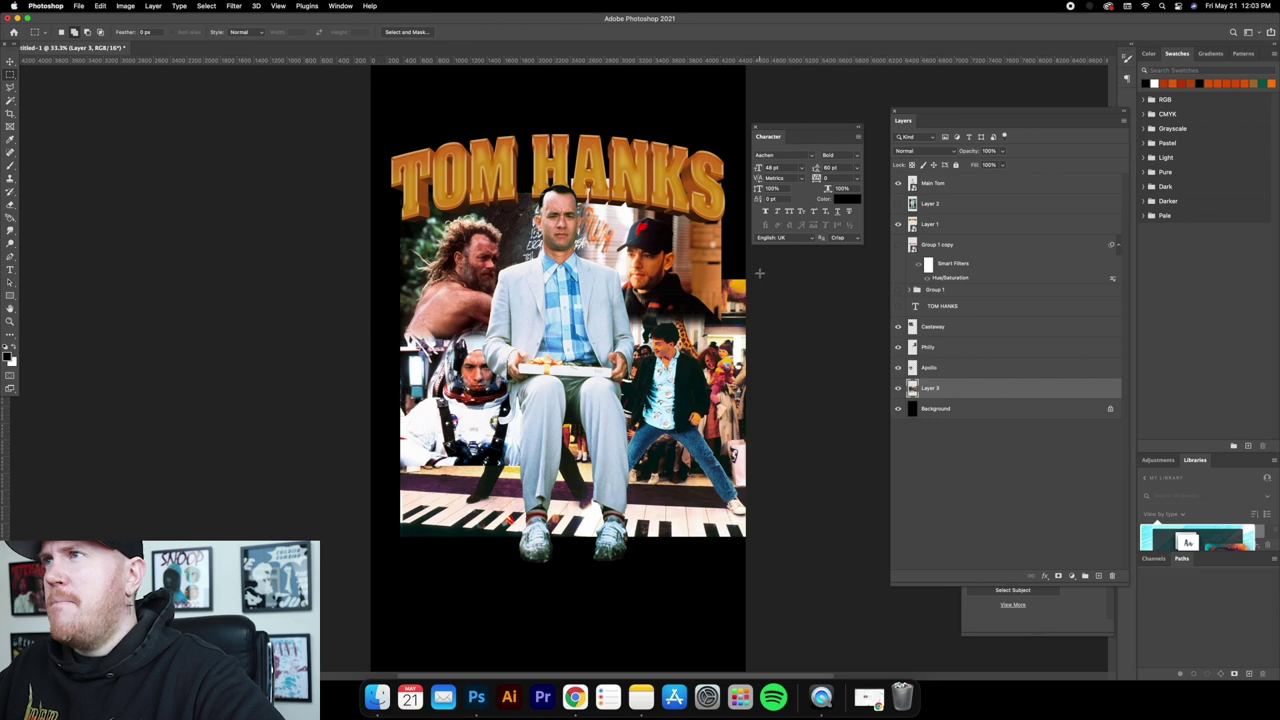
left_click_drag(745, 262, 721, 588)
key("Delete")
Deselect, move the trimmed piano-dance image slightly lower in line with the photos above, and turn off transform controls.
right_click(667, 282)
left_click(690, 284)
key("v")
left_click_drag(700, 345, 706, 347)
left_click(131, 32)
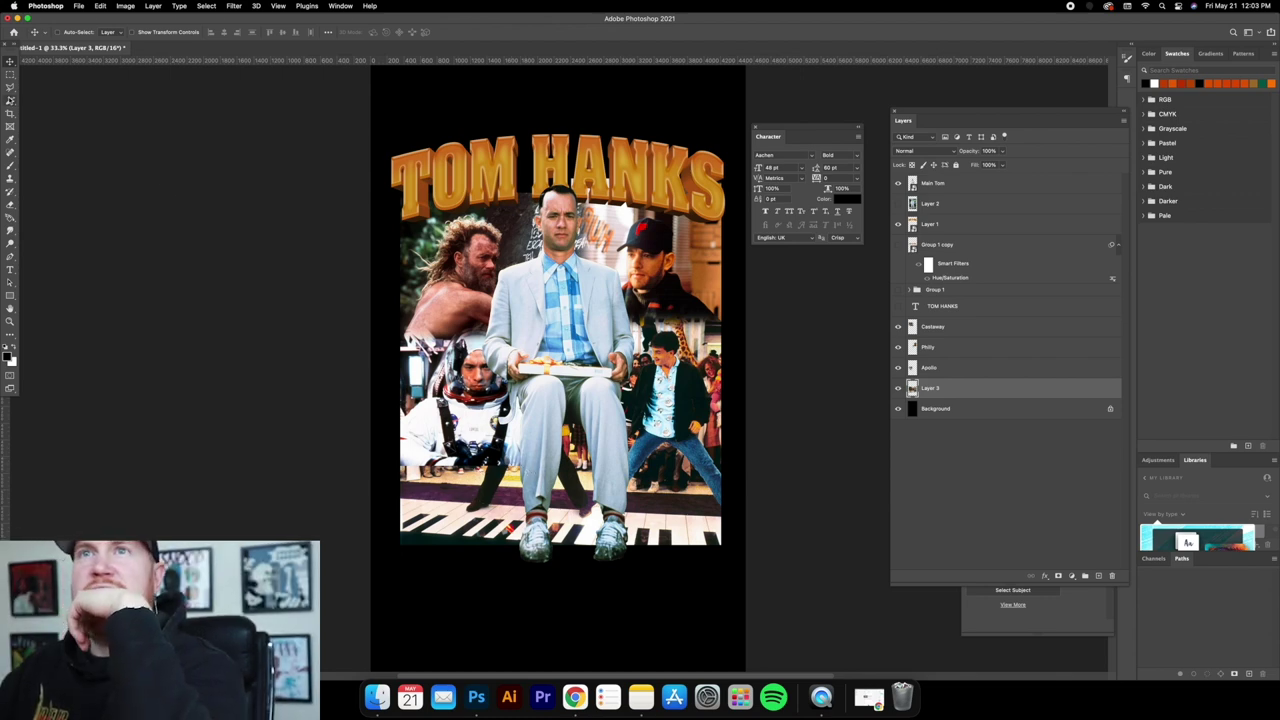
Erase the Apollo photo's lower edge to fade it into the piano-dance image, and nudge the photo slightly lower.
key("e")
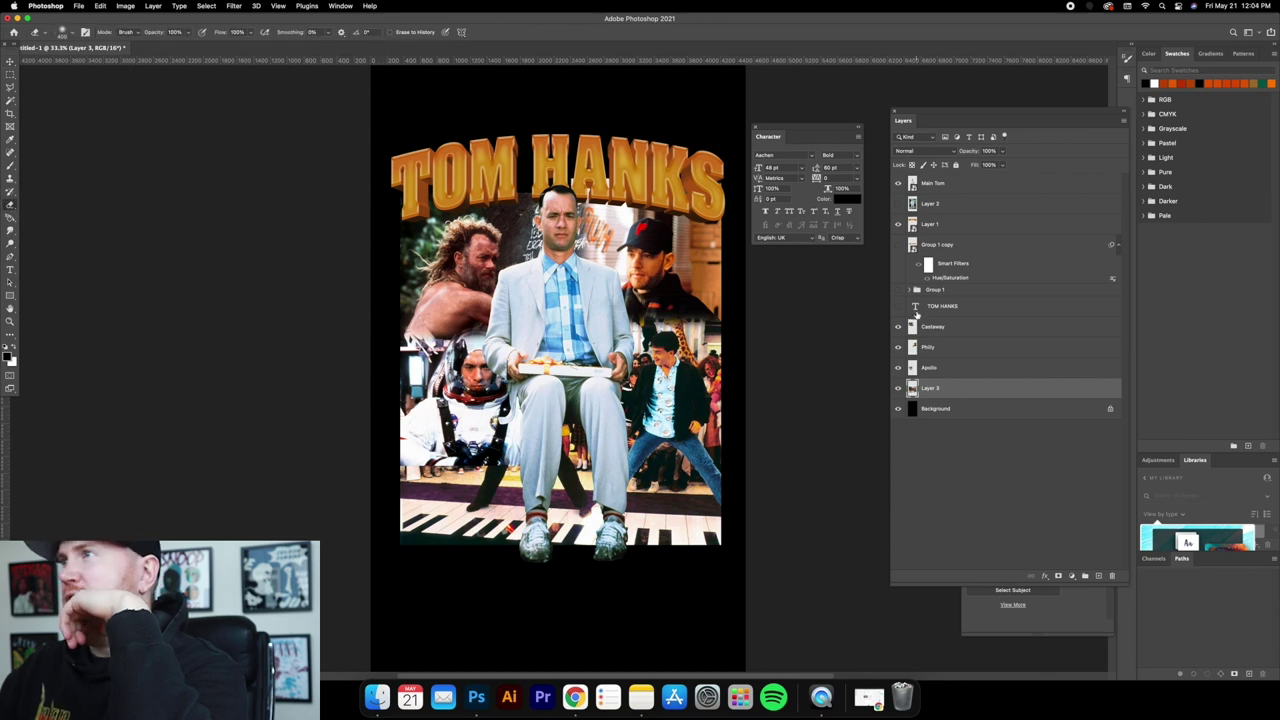
left_click(950, 368)
mouse_move(379, 471)
left_mouse_down()
mouse_move(575, 472)
mouse_move(373, 473)
left_mouse_up()
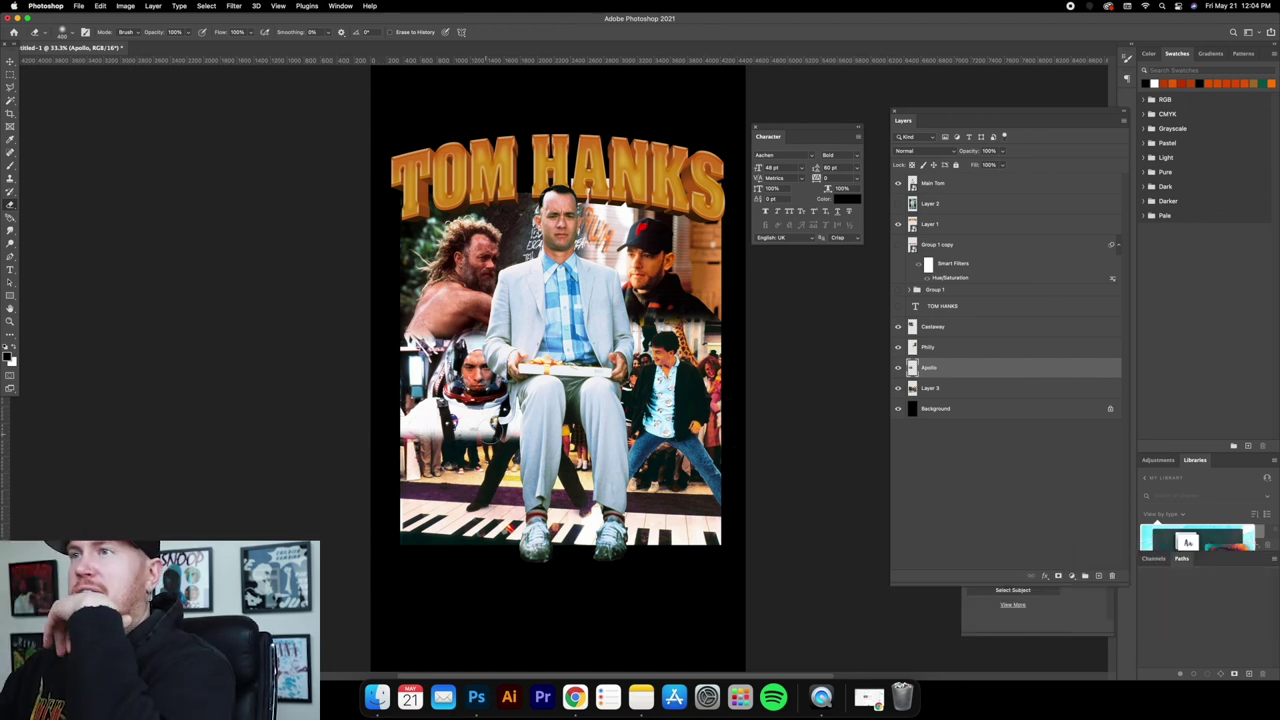
key("v")
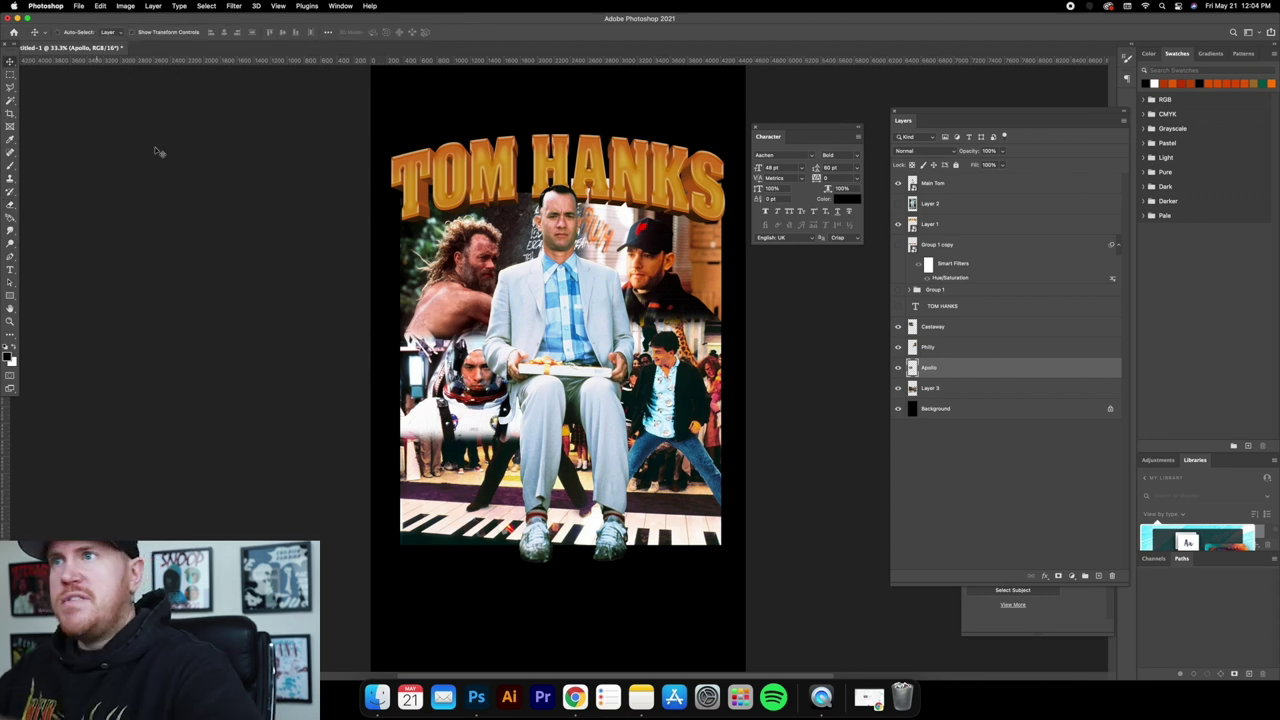
left_click_drag(500, 378, 502, 352)
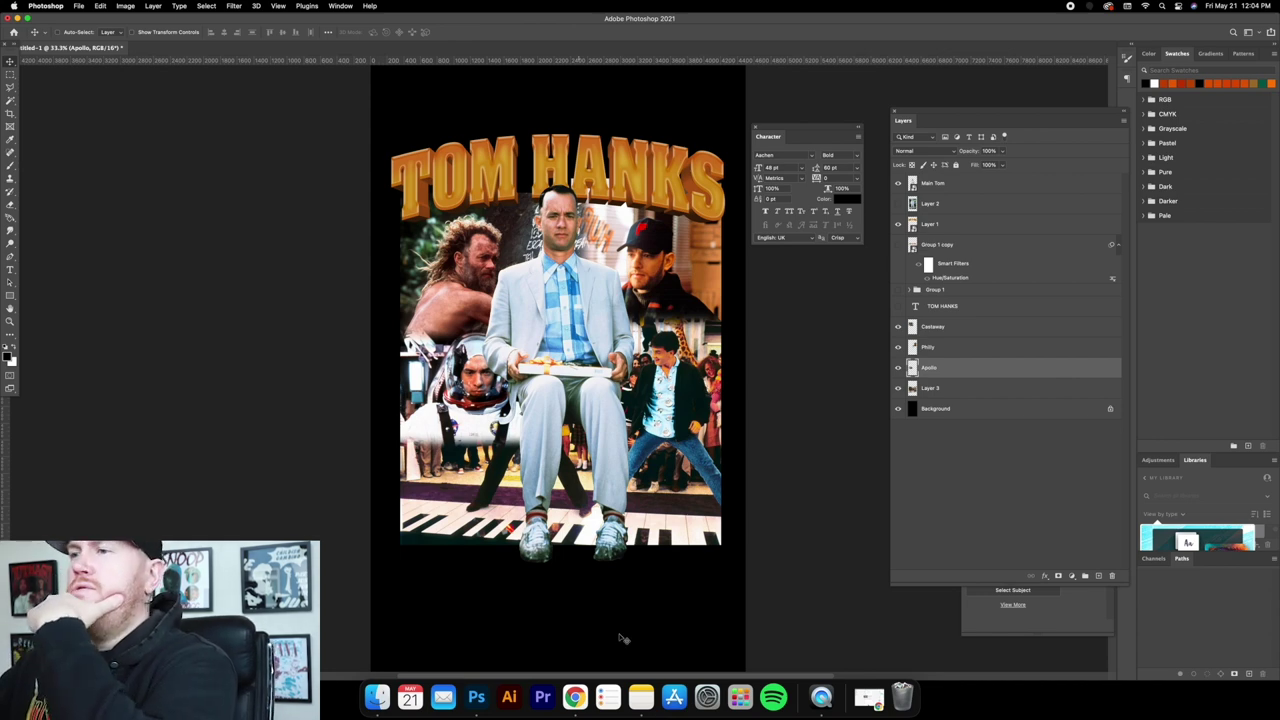
Switch to Chrome and search Google Images for "tom hanks saving private ryan".
left_click(575, 697)
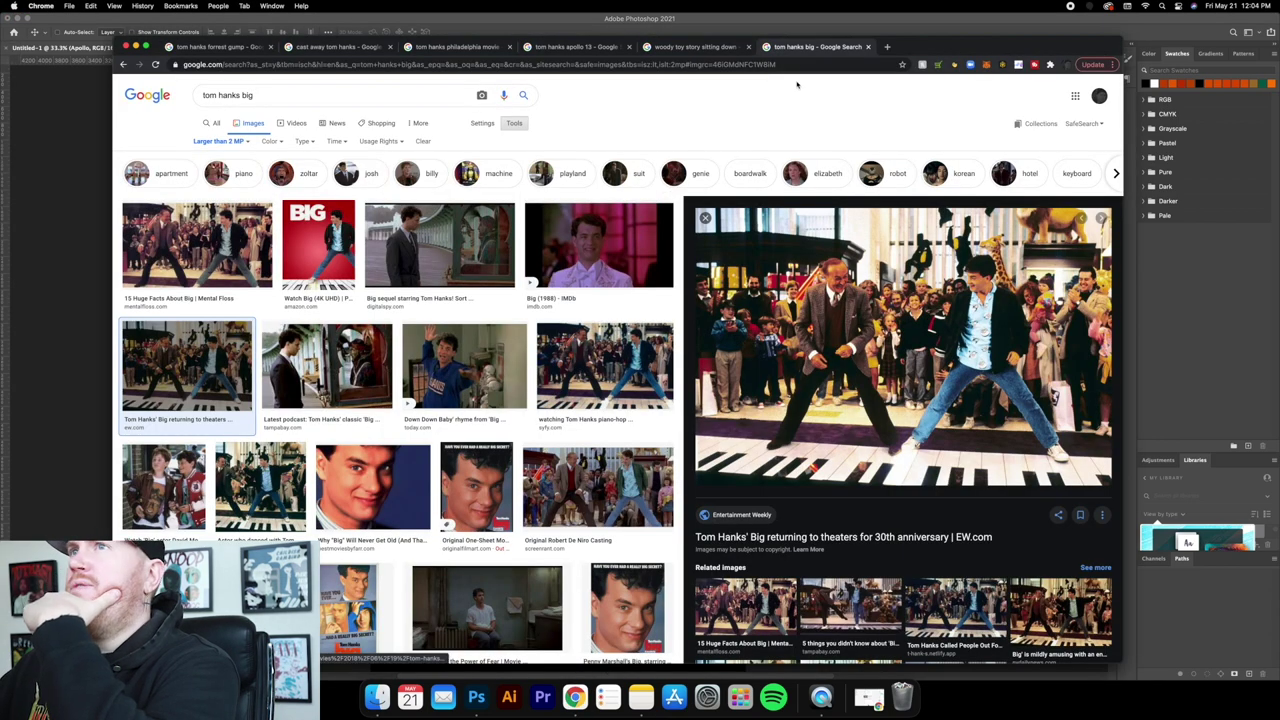
double_click(245, 95)
type("savin")
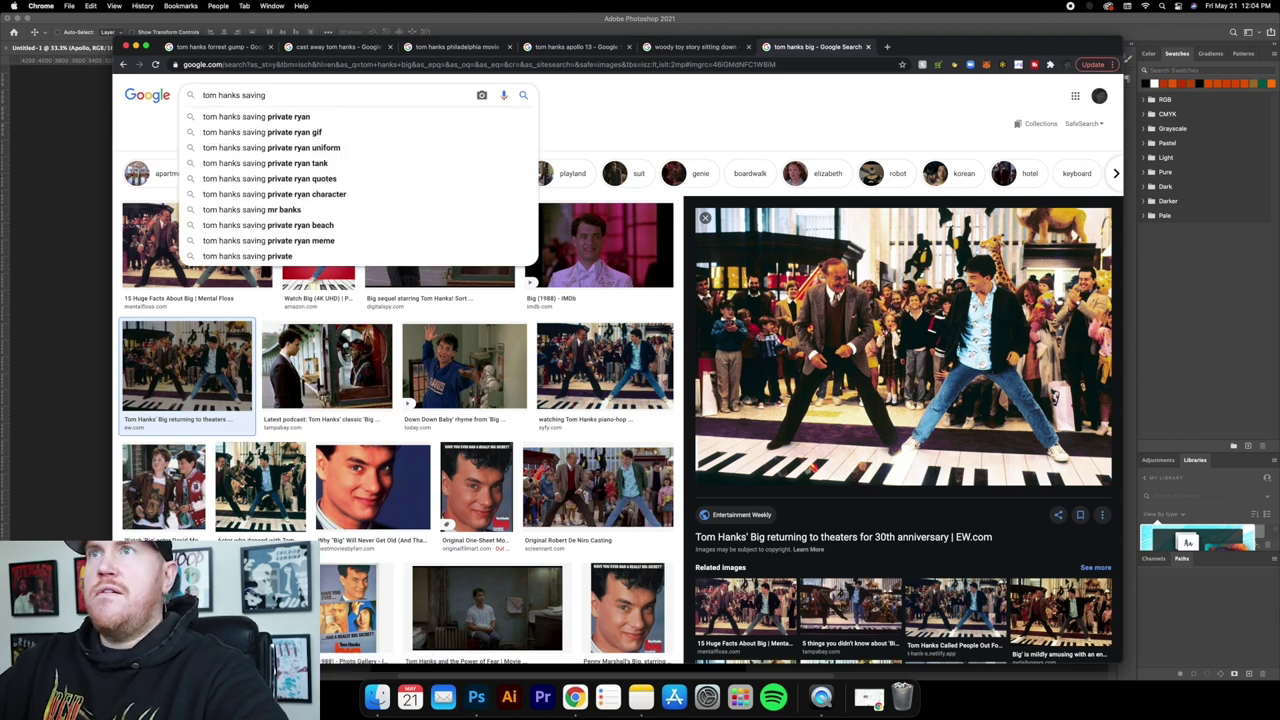
key("Down")
key("Return")
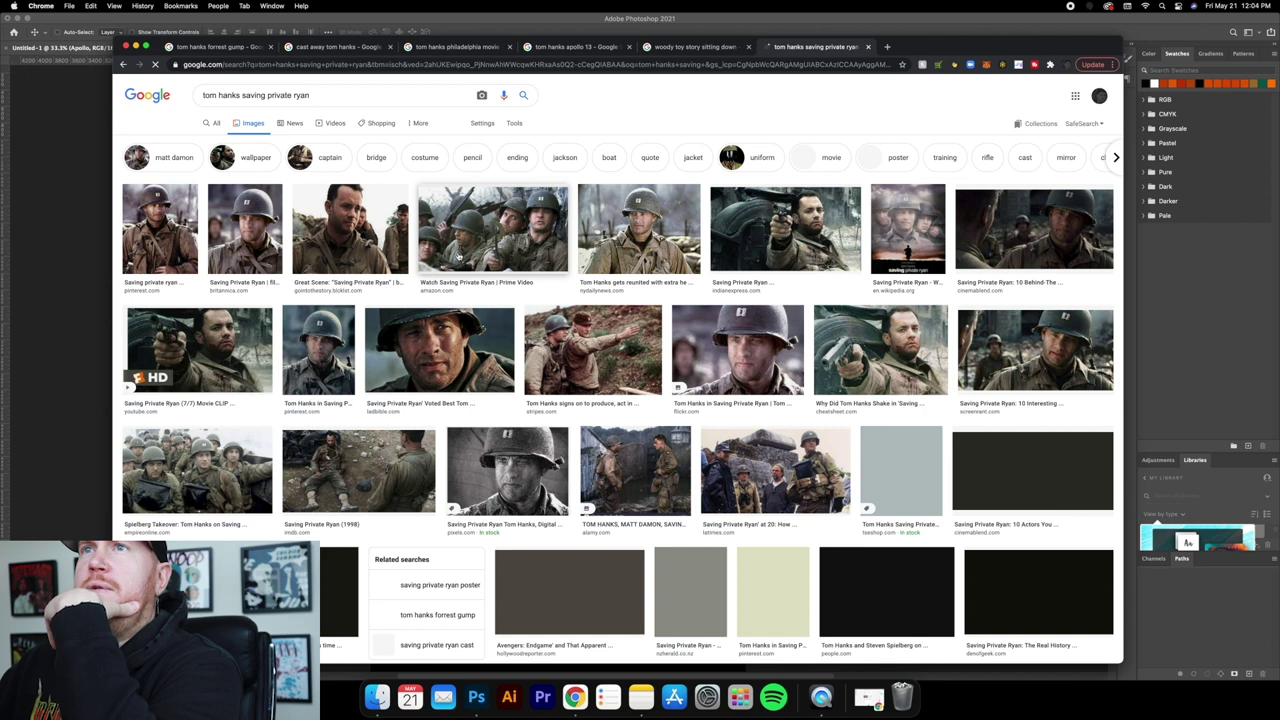
Limit the image results to larger than 2 MP through advanced search, and open the Pinterest portrait of the helmeted soldier.
left_click(489, 124)
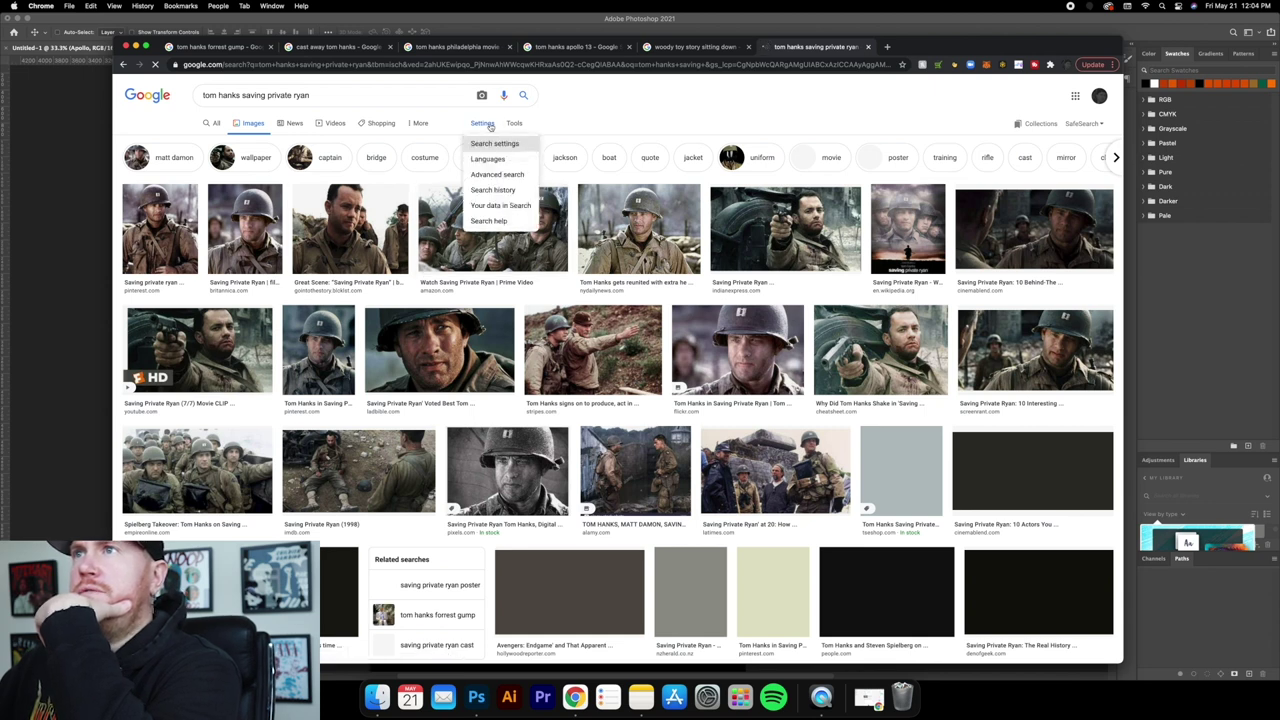
left_click(497, 175)
left_click(325, 317)
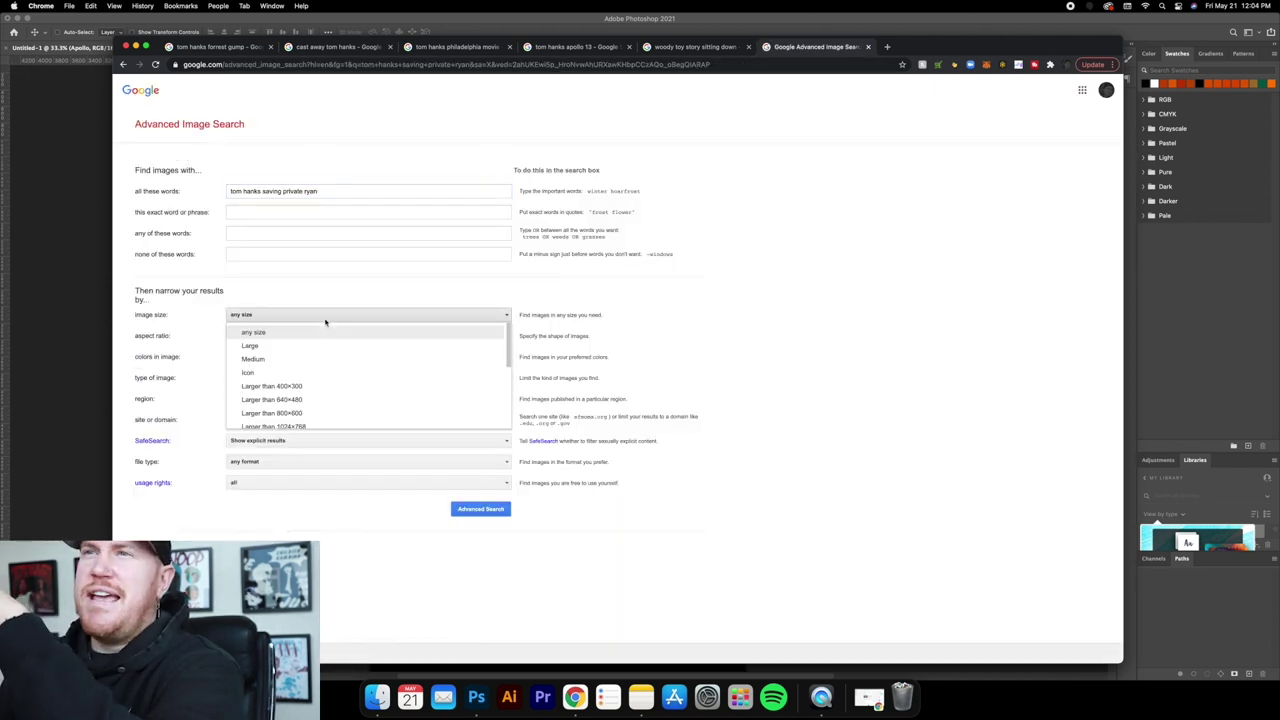
scroll(309, 380, "down", 3)
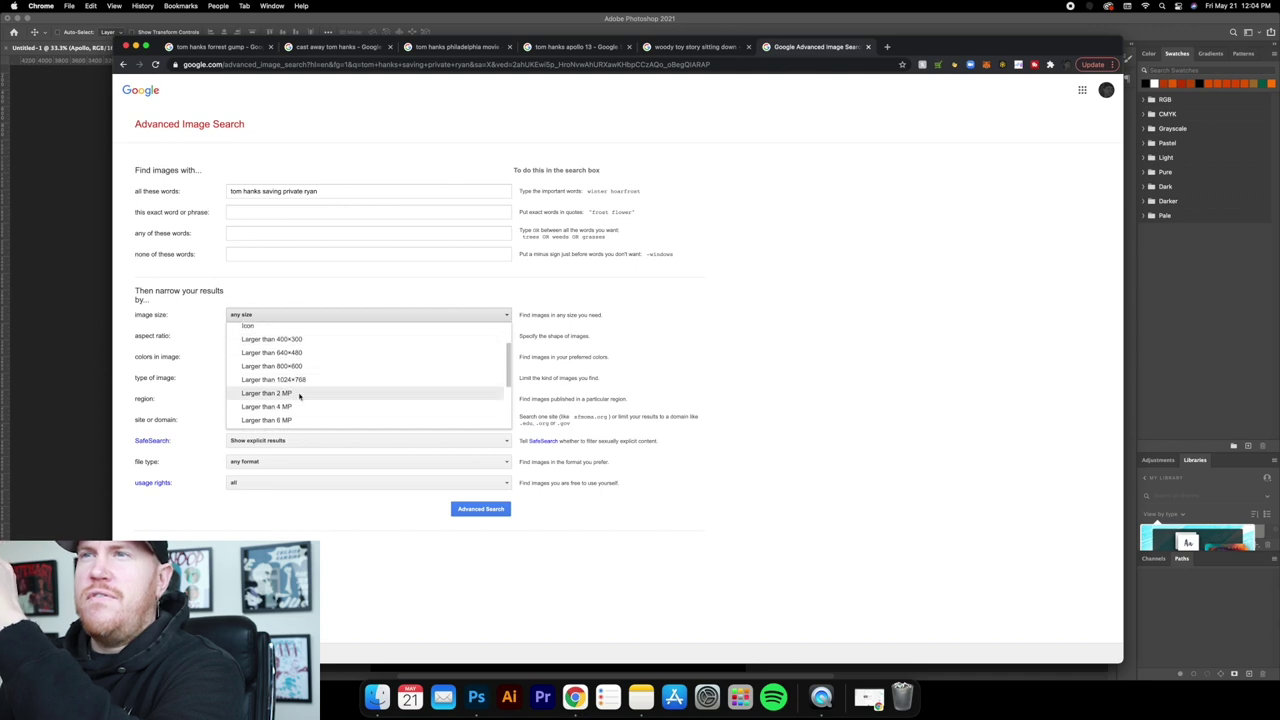
left_click(298, 394)
left_click(480, 509)
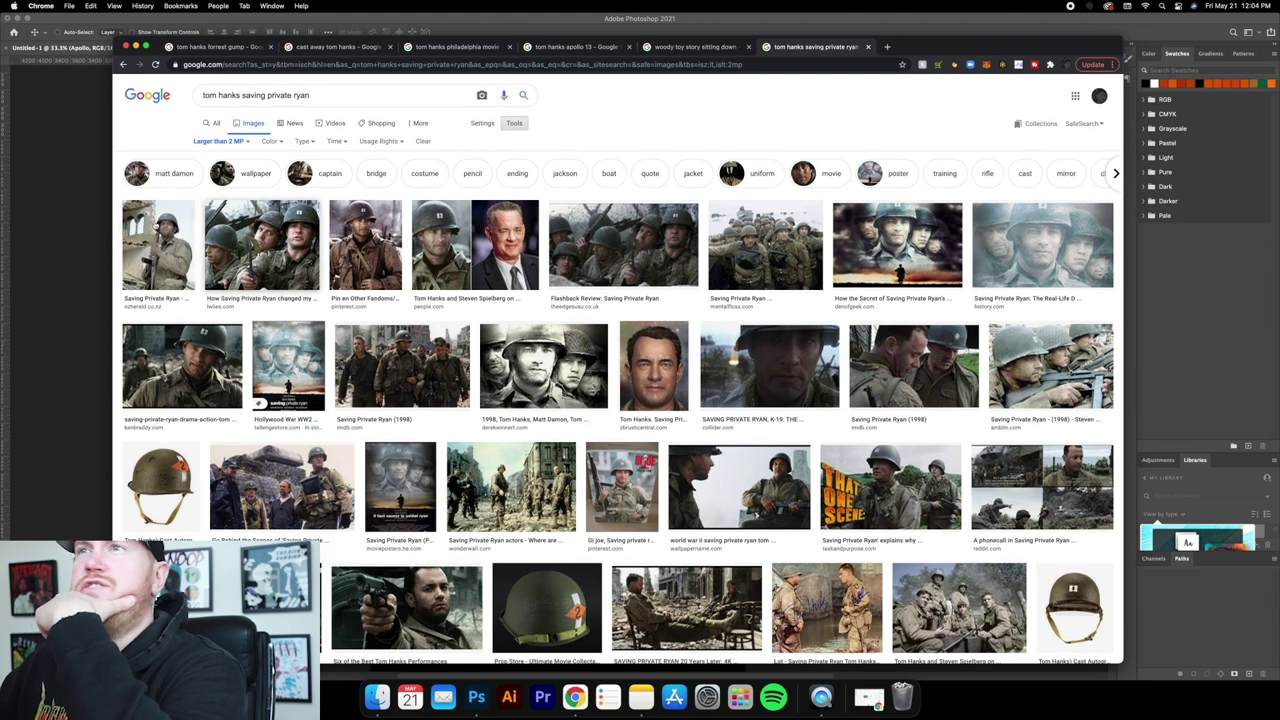
left_click(380, 253)
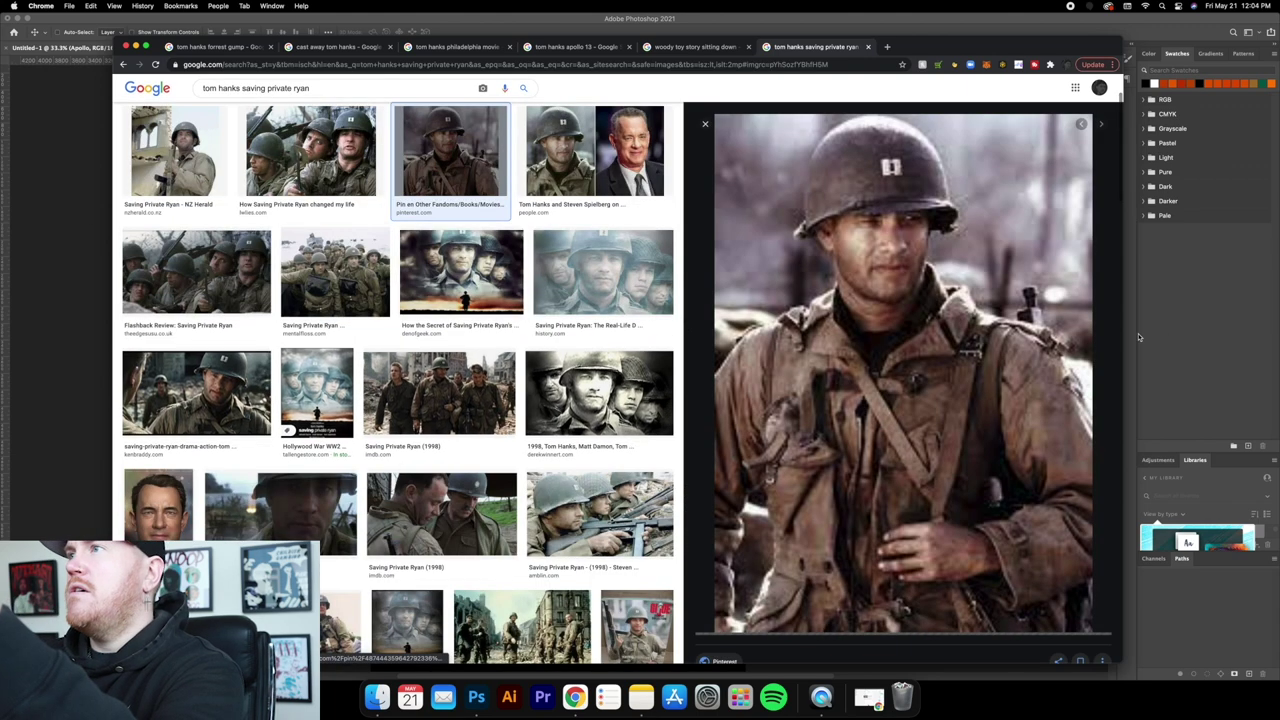
Copy the helmeted soldier portrait from Chrome, paste it above Layer 3 in the Photoshop poster, and position it below the astronaut.
key("super+Tab")
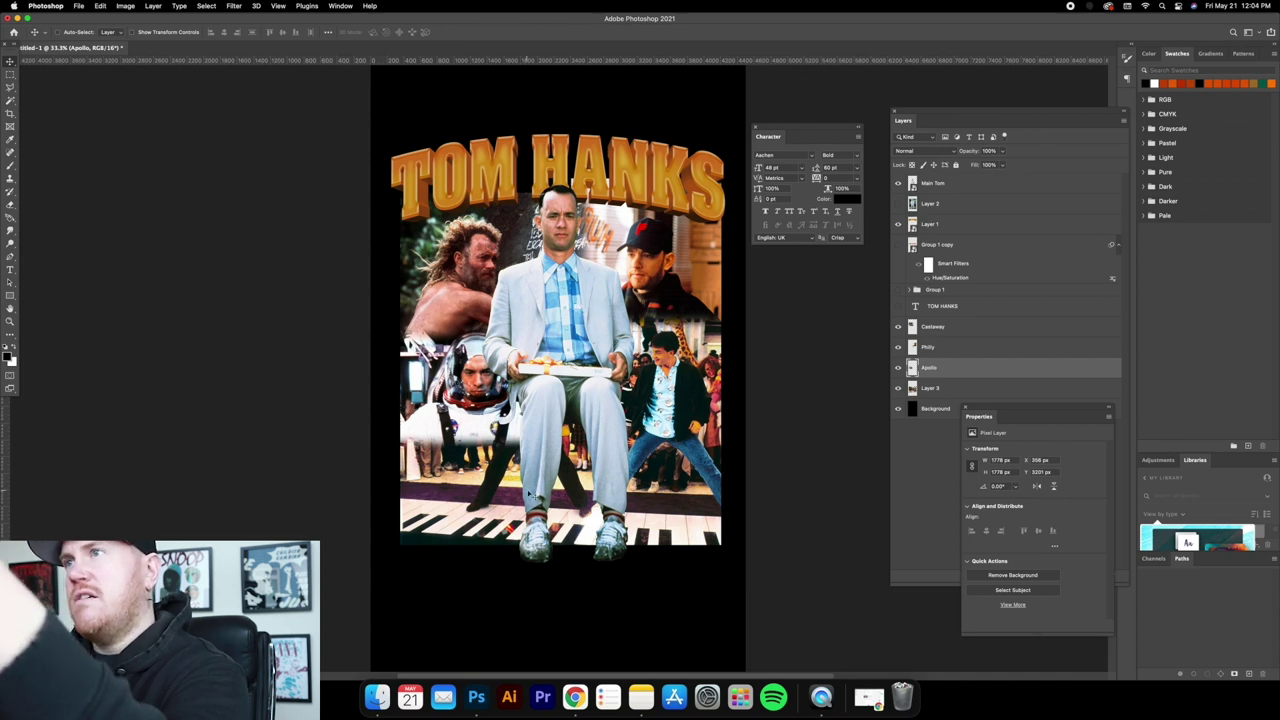
left_click(575, 697)
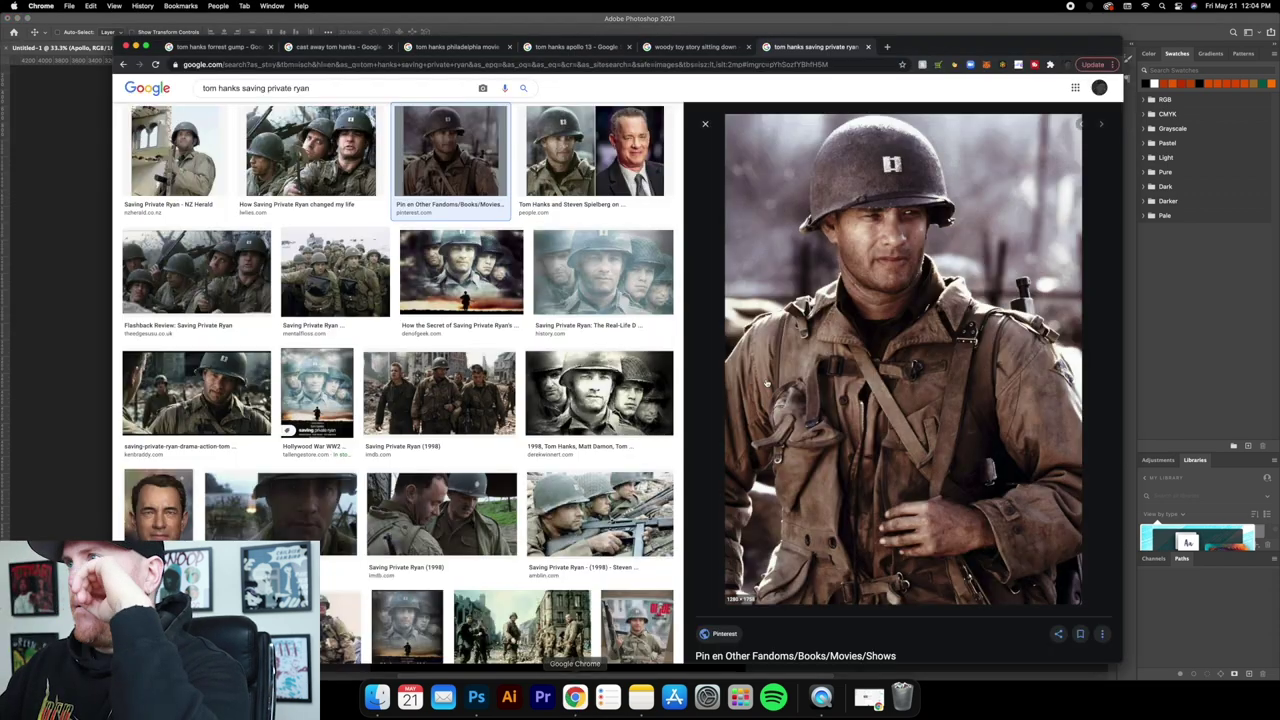
right_click(853, 253)
left_click(900, 361)
left_click(1201, 364)
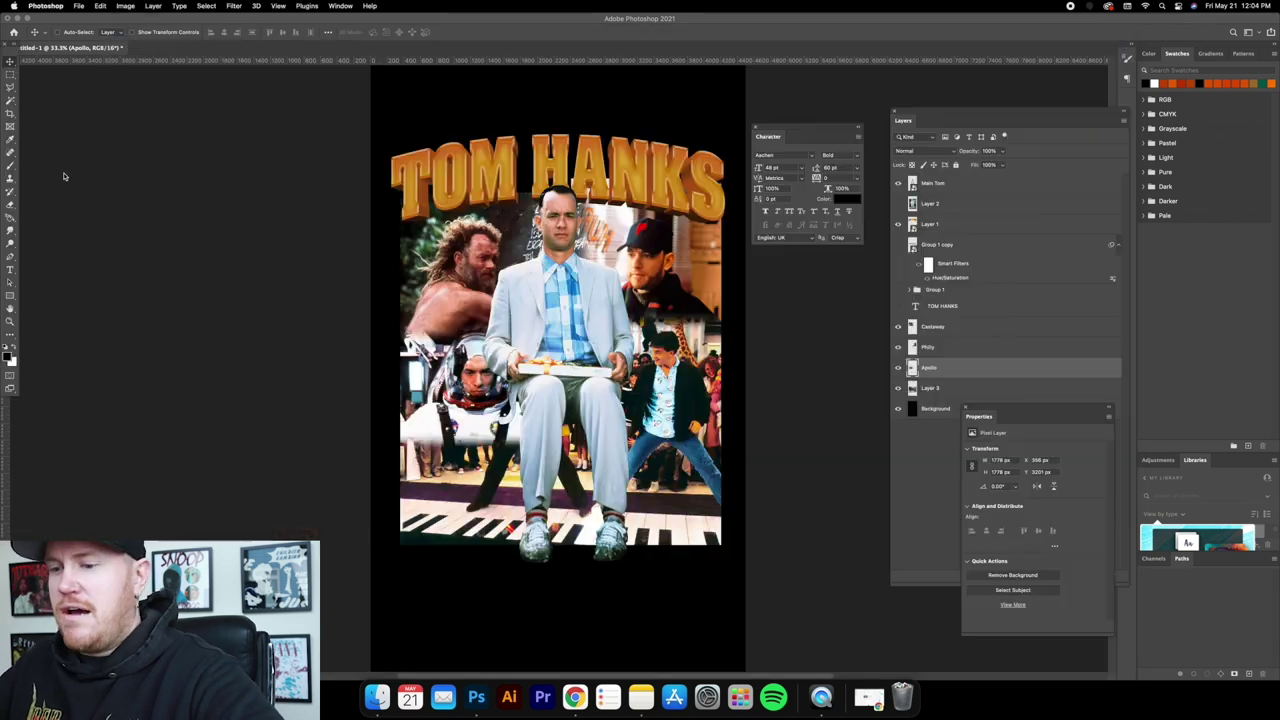
left_click(957, 367)
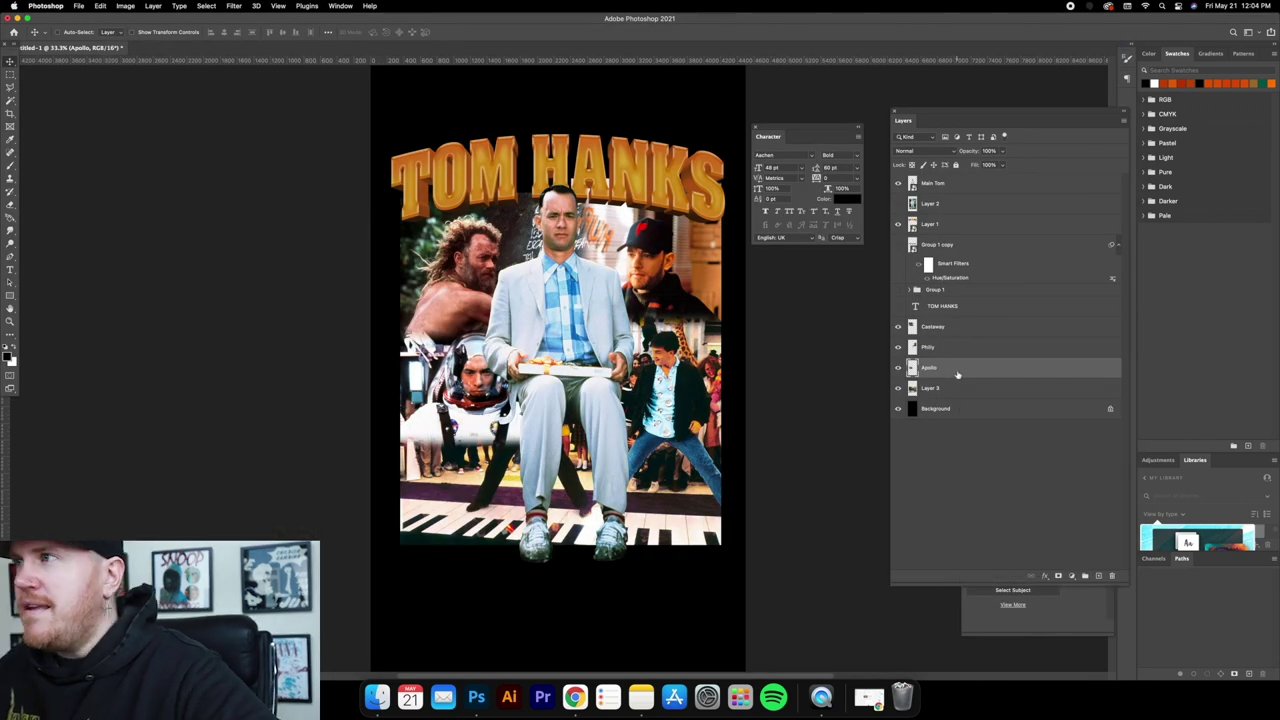
key("cmd+v")
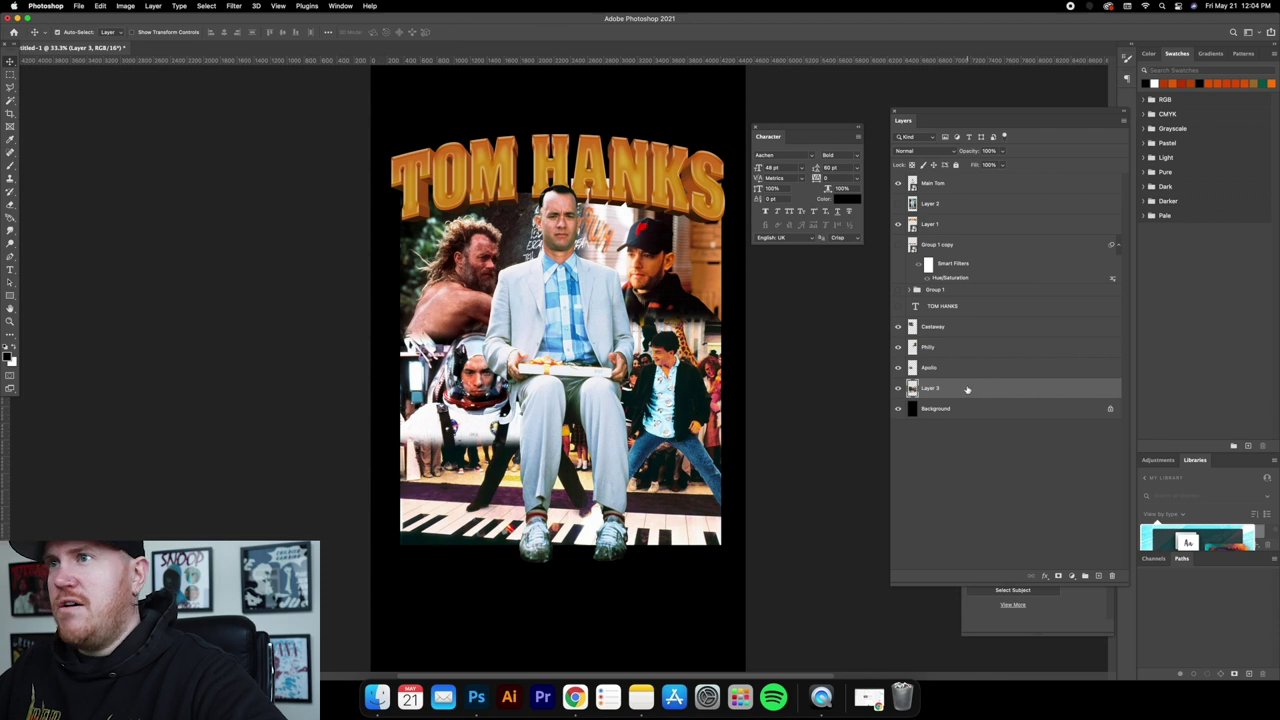
left_click_drag(520, 413, 498, 459)
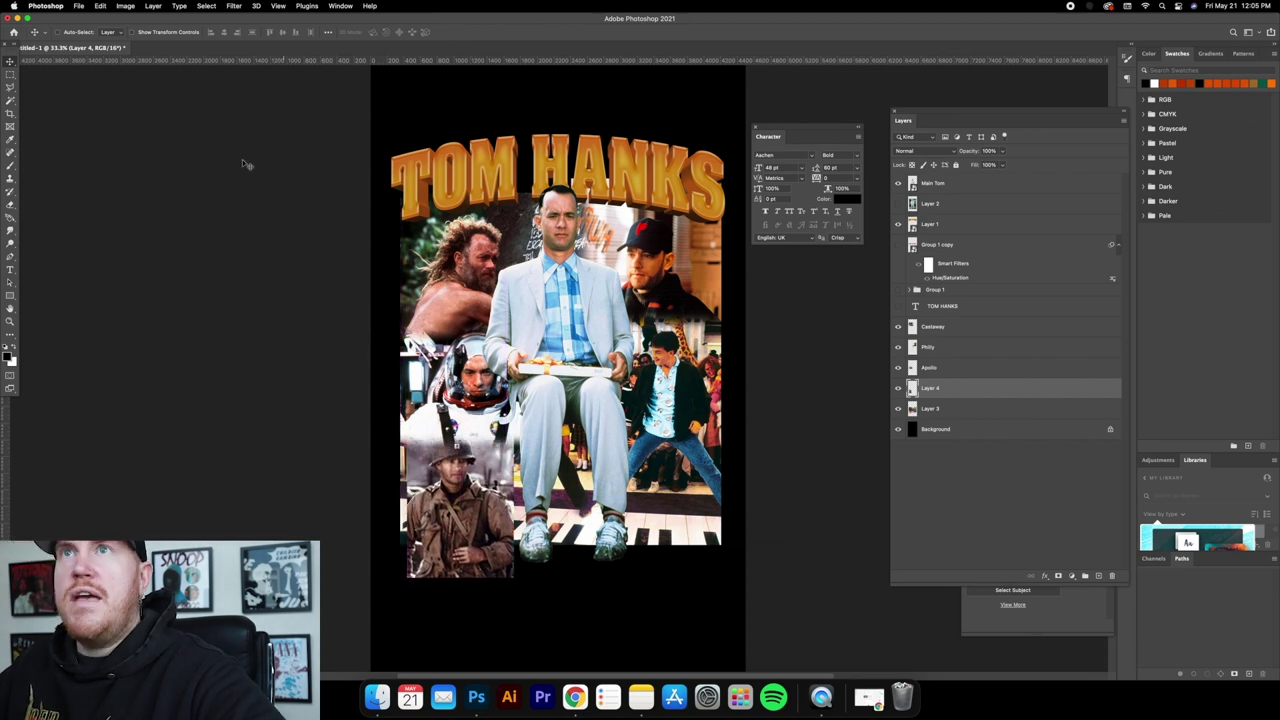
Scale the soldier photo up to about 135% and align its outer edge with the photos above.
left_click(132, 32)
left_click_drag(516, 577, 561, 649)
left_click_drag(506, 474, 512, 472)
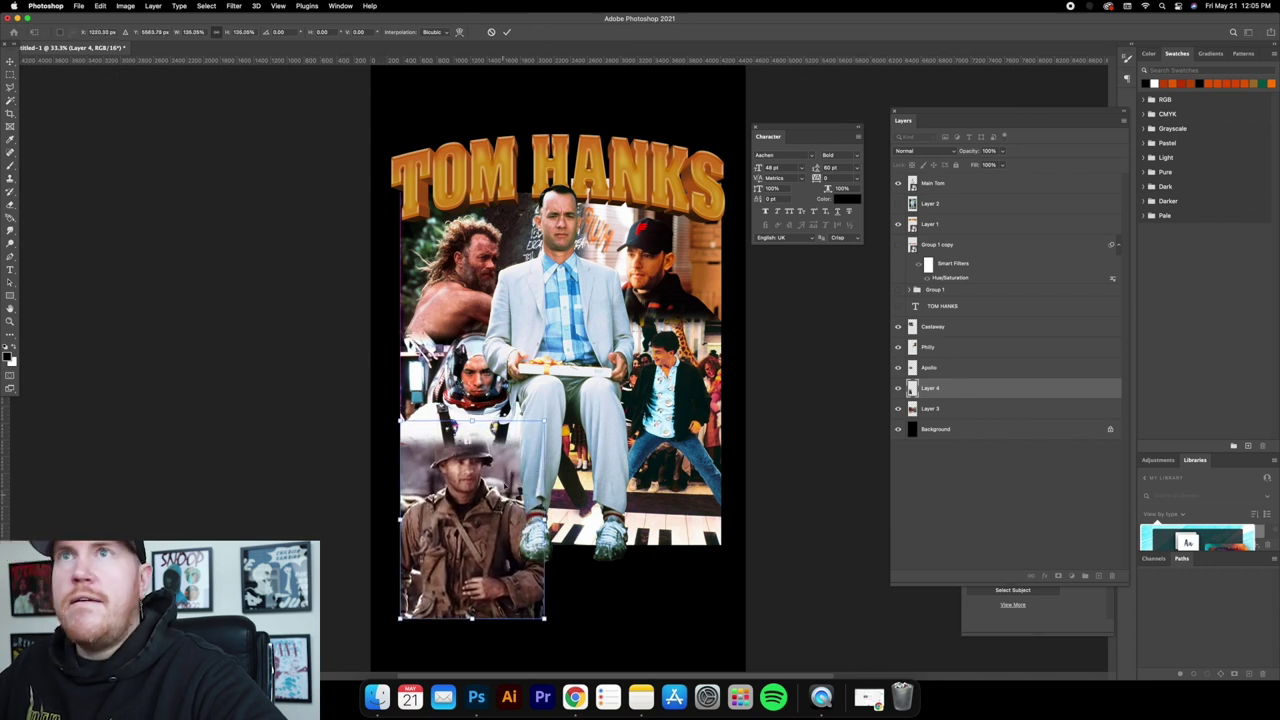
Delete the part of the soldier photo extending below the piano-dance image, deselect, and nudge the photo slightly lower.
left_click(11, 75)
left_click_drag(747, 650, 280, 516)
right_click(565, 283)
key("Escape")
key("Delete")
key("super+d")
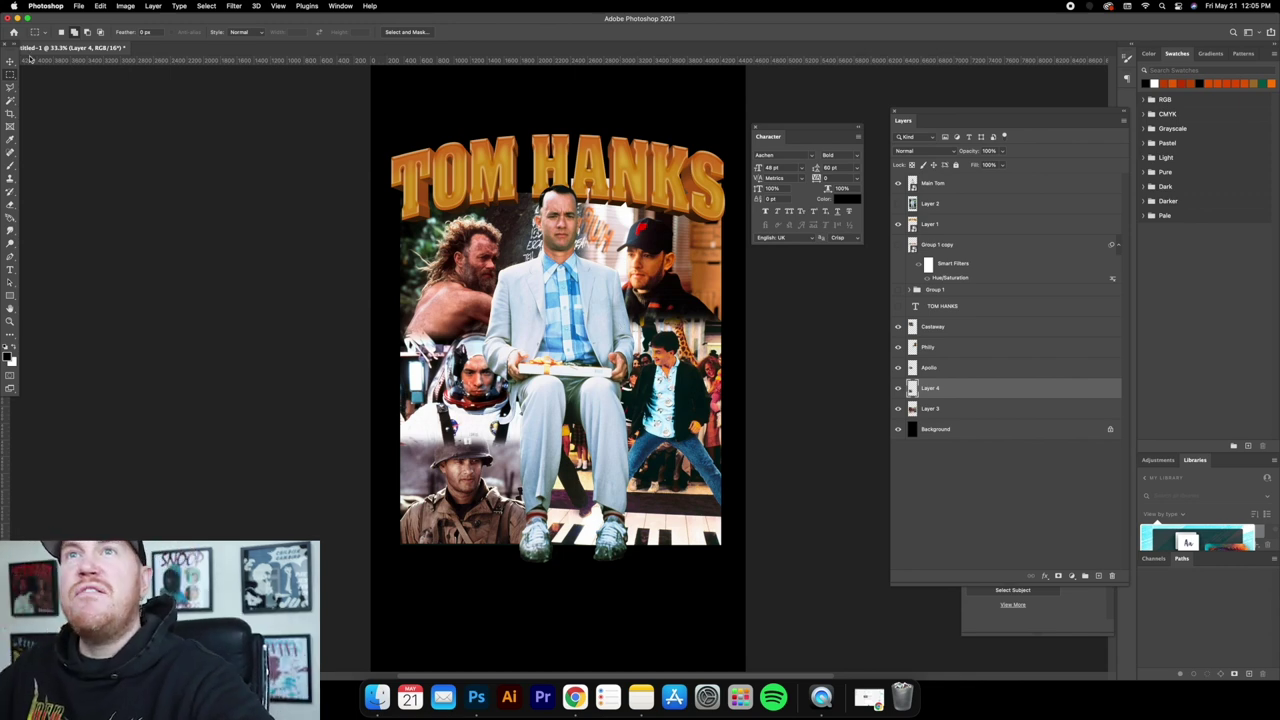
left_click(11, 62)
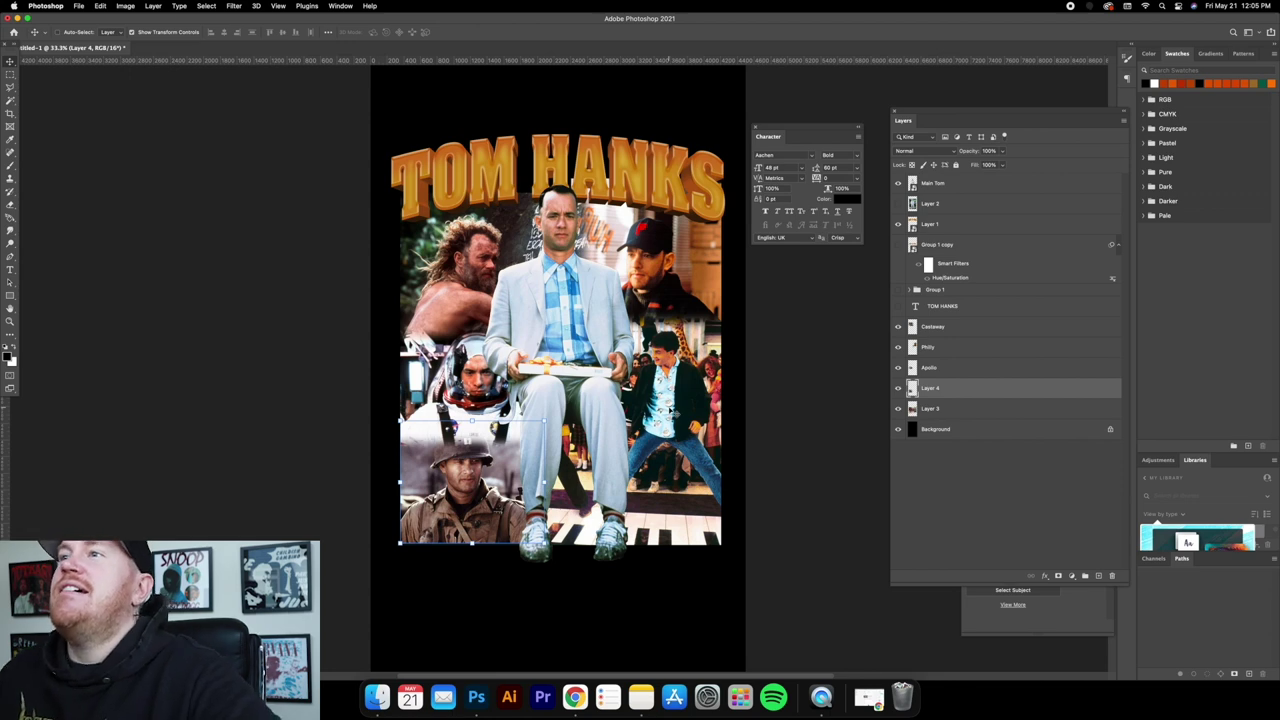
left_click_drag(458, 441, 466, 441)
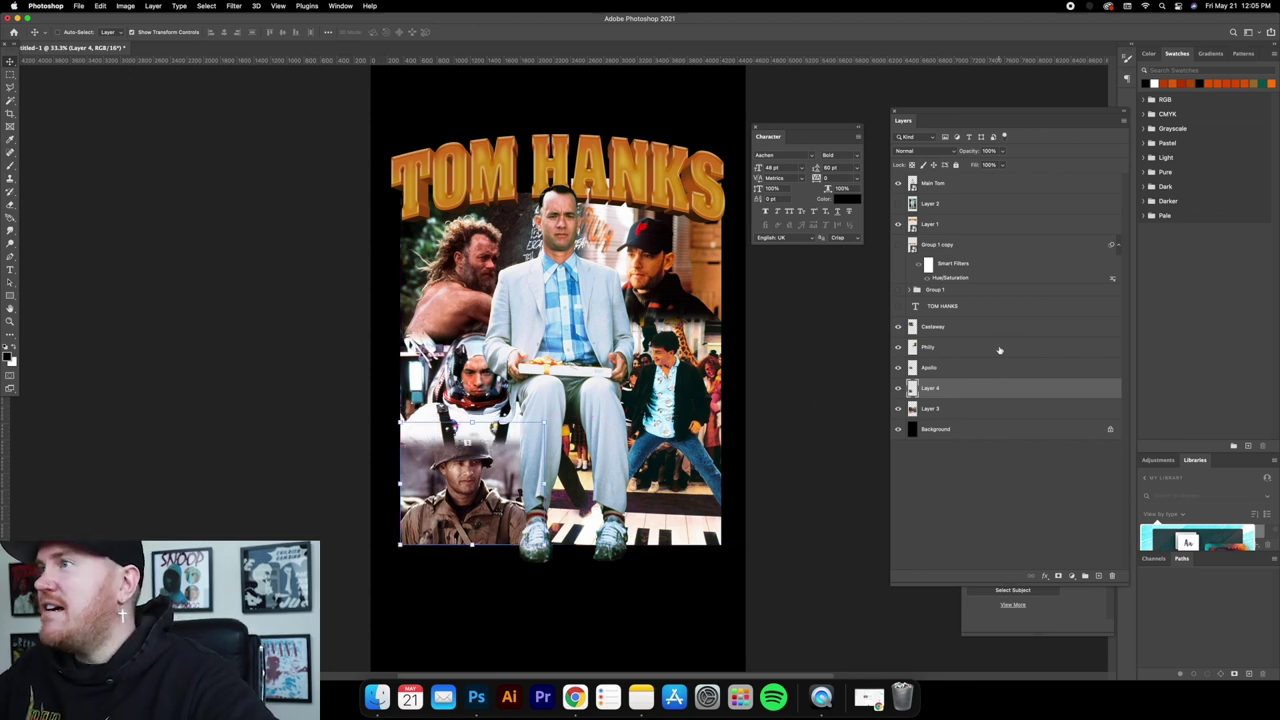
Try to move the piano-dance image on Layer 3 slightly higher behind the other photos.
left_click(954, 368)
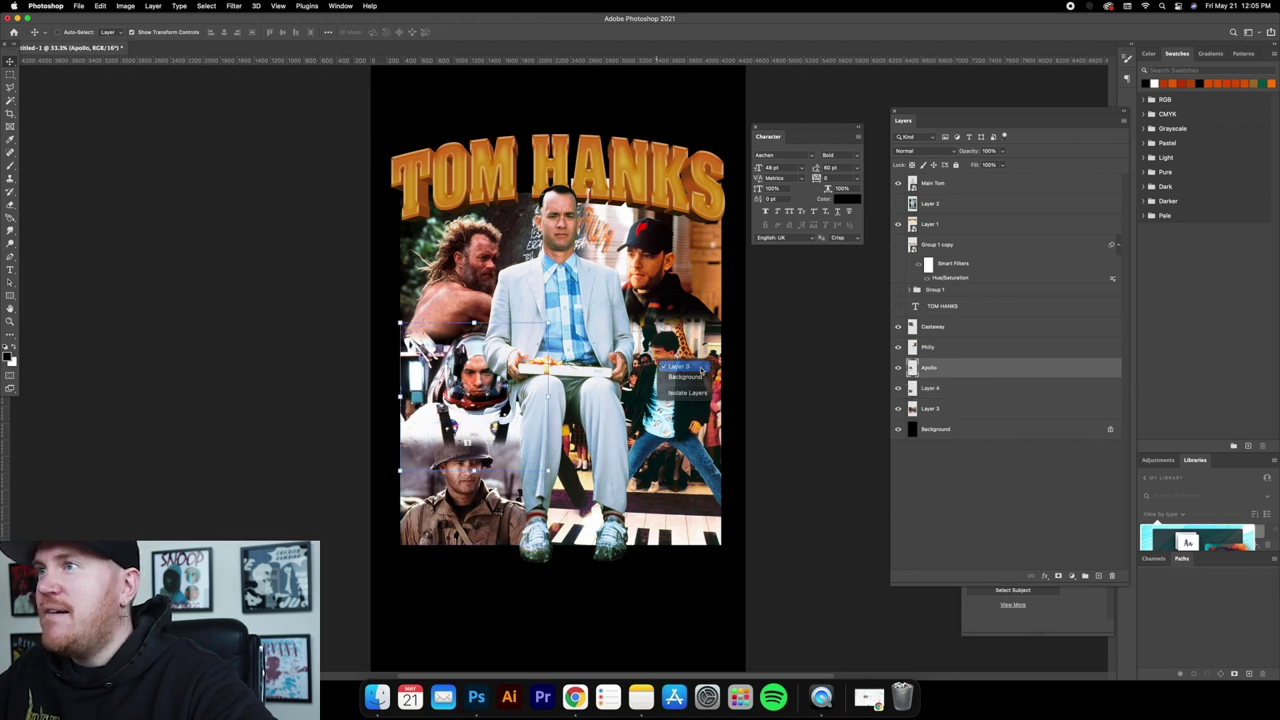
left_click(950, 409)
key("Up")
key("Up")
key("Up")
key("Up")
key("Up")
key("Up")
key("Up")
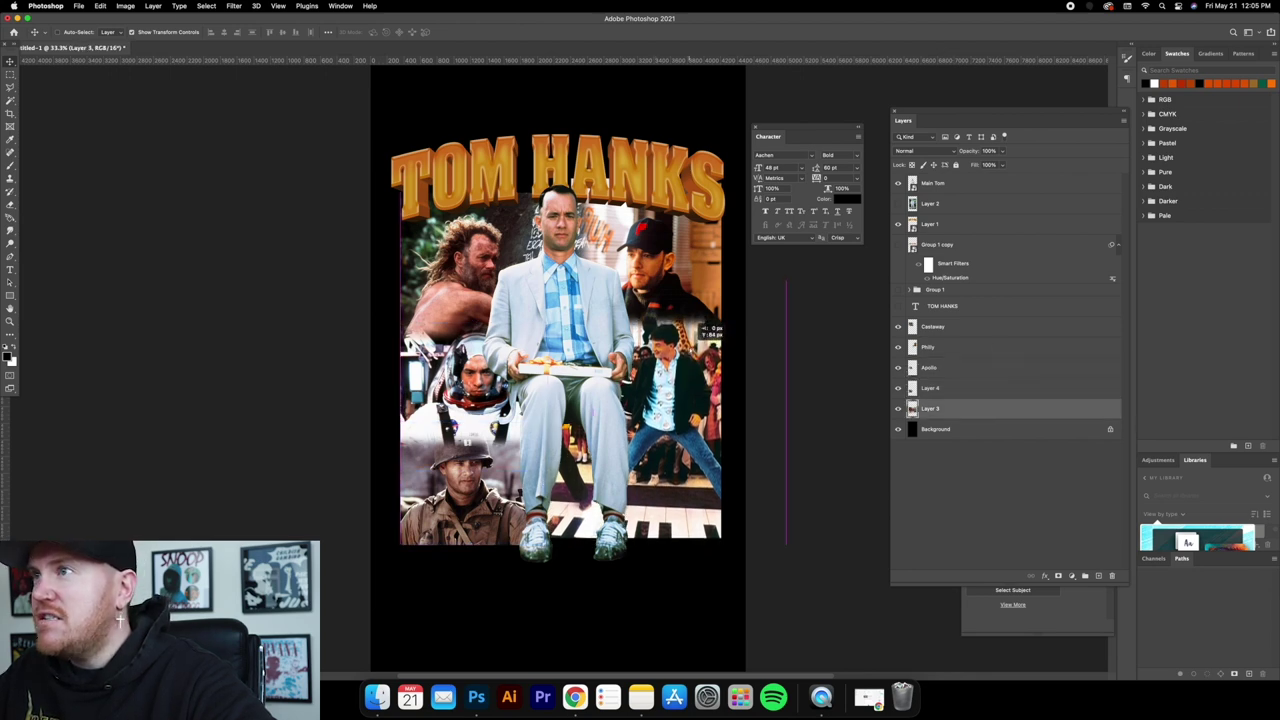
left_click(131, 33)
right_click(478, 478)
left_click(500, 490)
left_click_drag(490, 480, 482, 462)
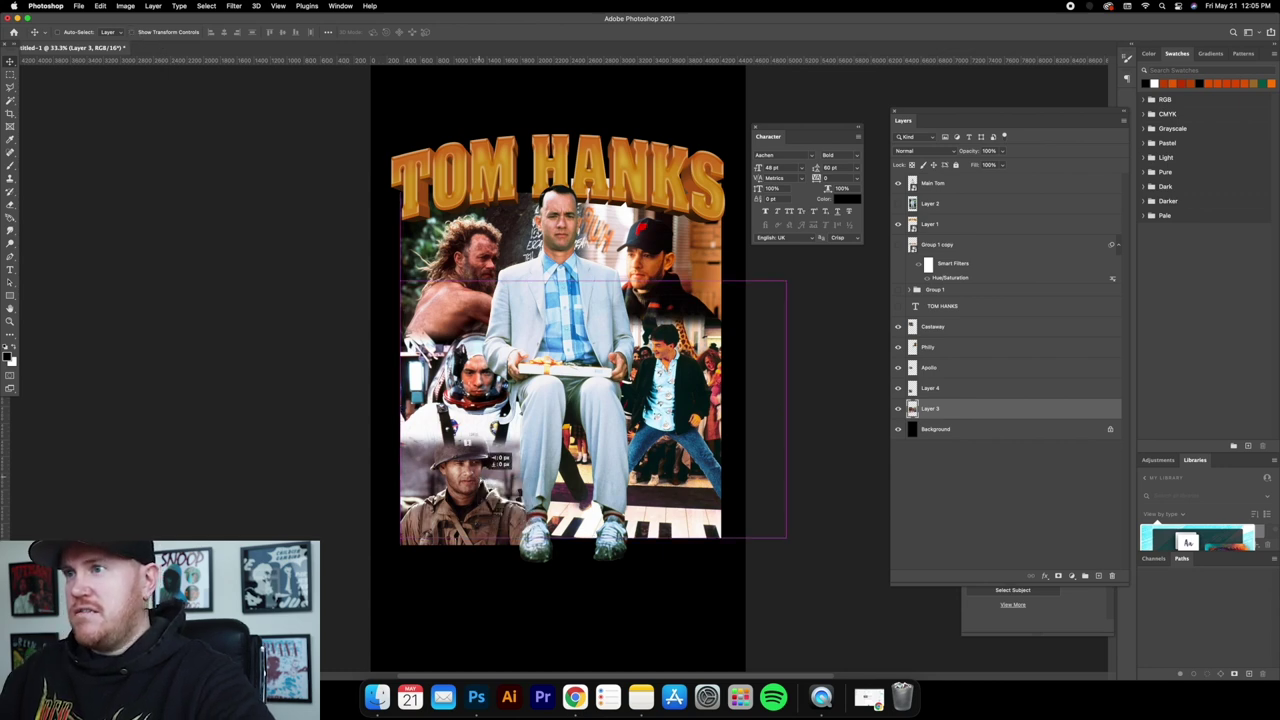
Select the soldier photo on Layer 4, enlarge it to about 104%, and turn off transform controls.
right_click(462, 489)
left_click(472, 493)
left_click_drag(484, 472, 489, 458)
left_click(131, 33)
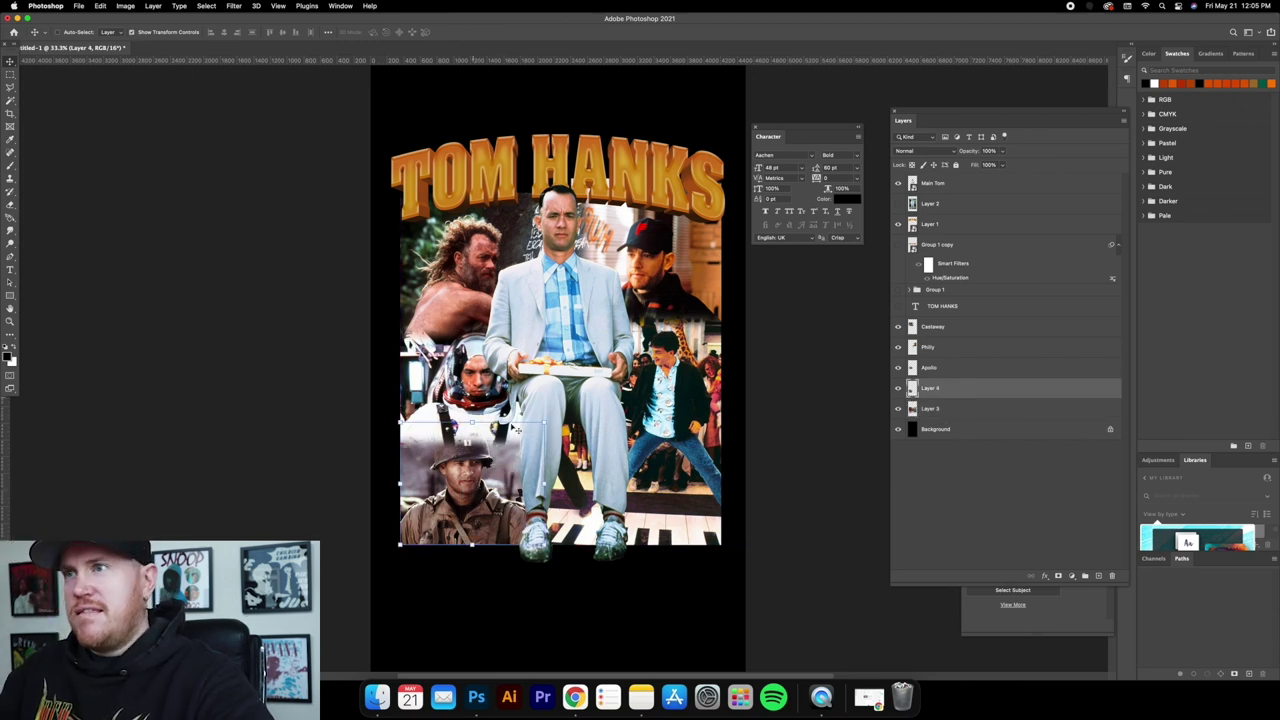
left_click_drag(545, 423, 552, 415)
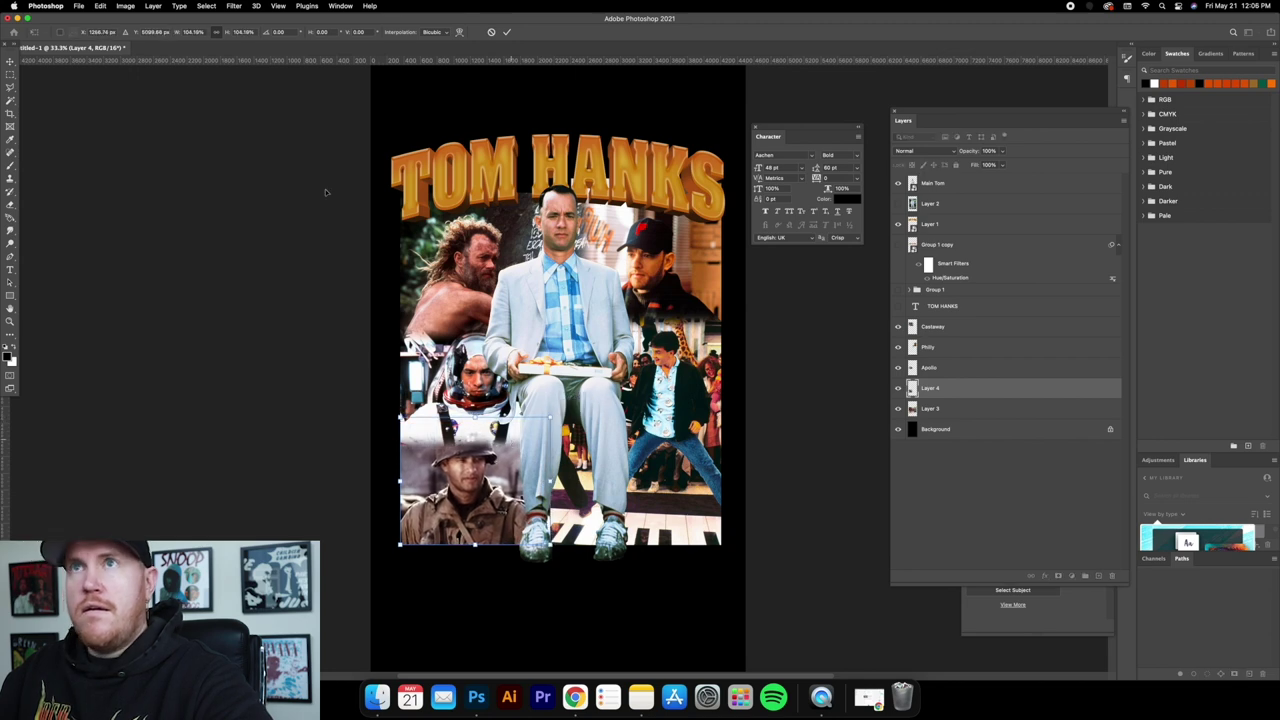
left_click(12, 64)
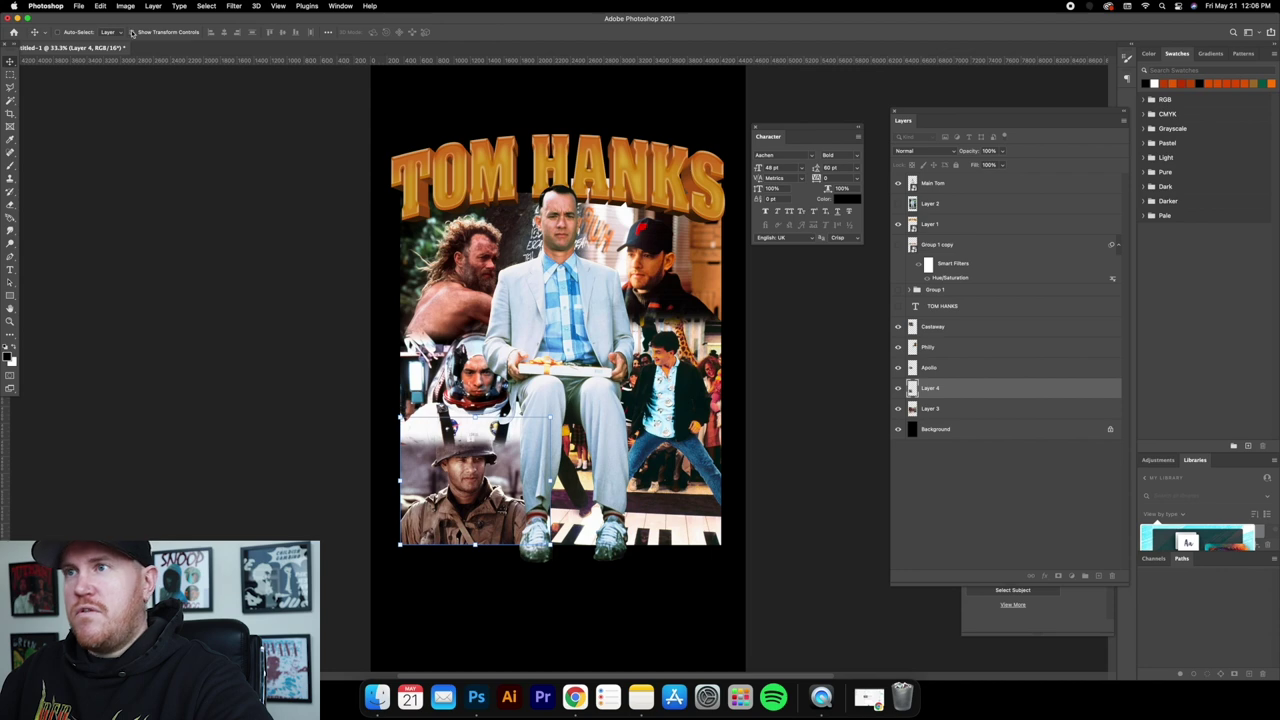
left_click_drag(410, 250, 410, 255)
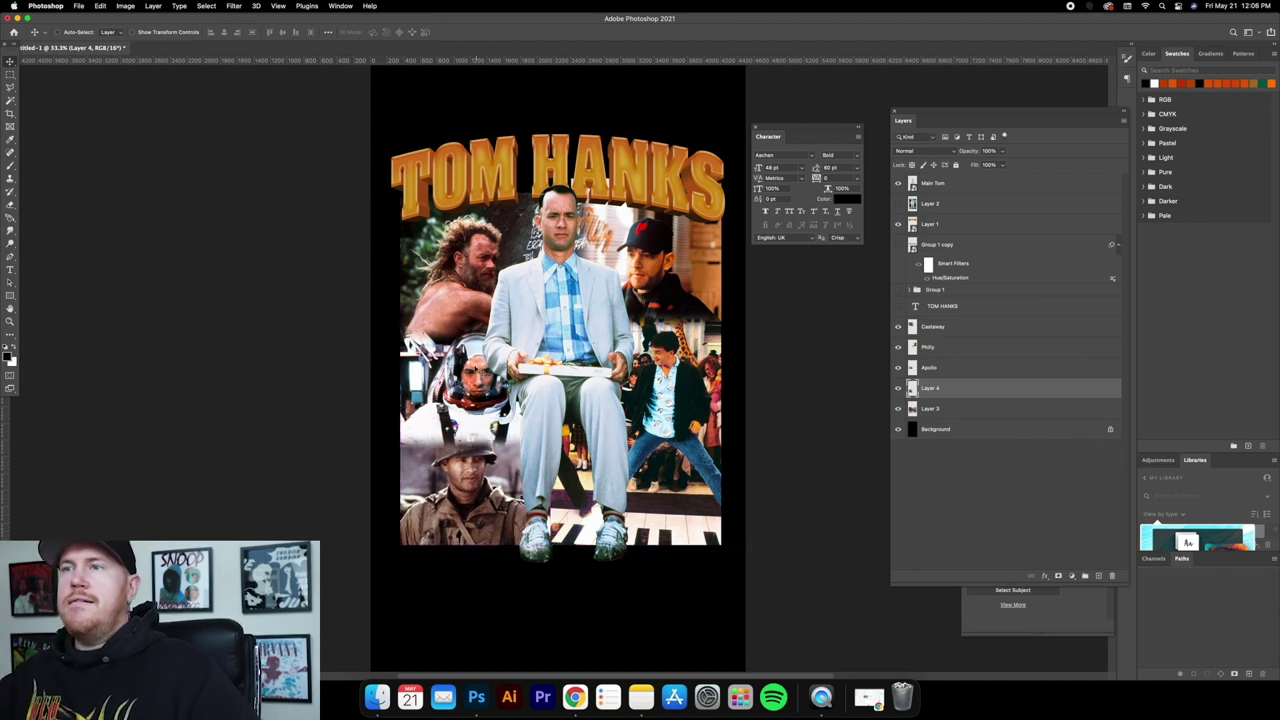
Erase the Apollo photo's lower edge where it overlaps the soldier's helmet.
left_click(10, 203)
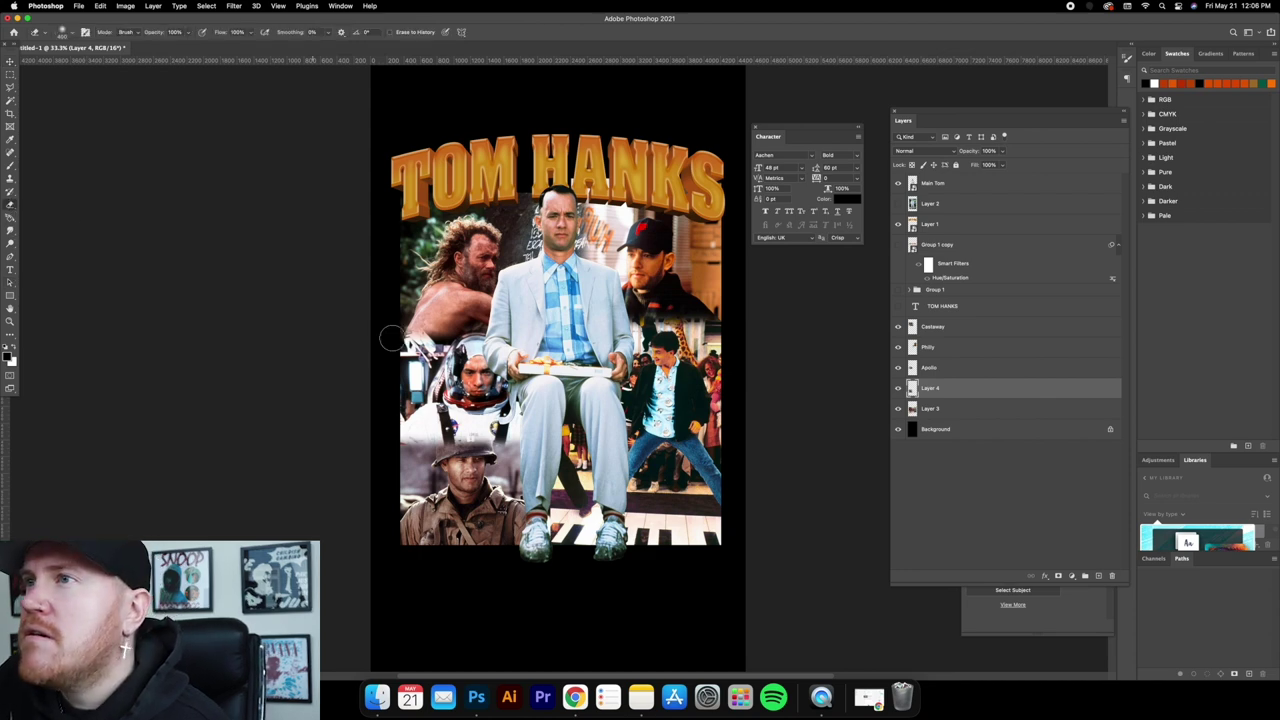
left_click(950, 370)
left_click(897, 367)
left_click(897, 367)
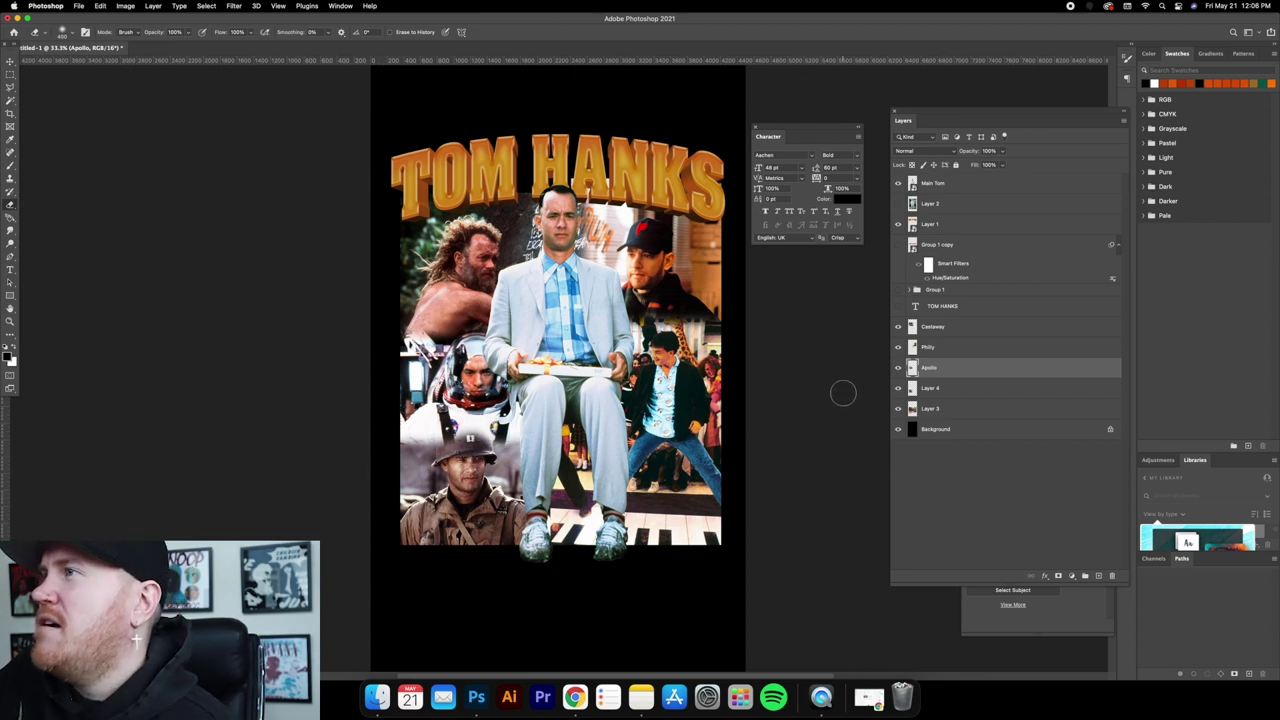
Compare the Apollo and soldier layers by toggling their visibility, and erase more of the Apollo photo around the helmet.
left_click(898, 367)
left_click(898, 367)
left_click(898, 367)
left_click(905, 389)
left_click(898, 388)
left_click(898, 388)
left_click(898, 367)
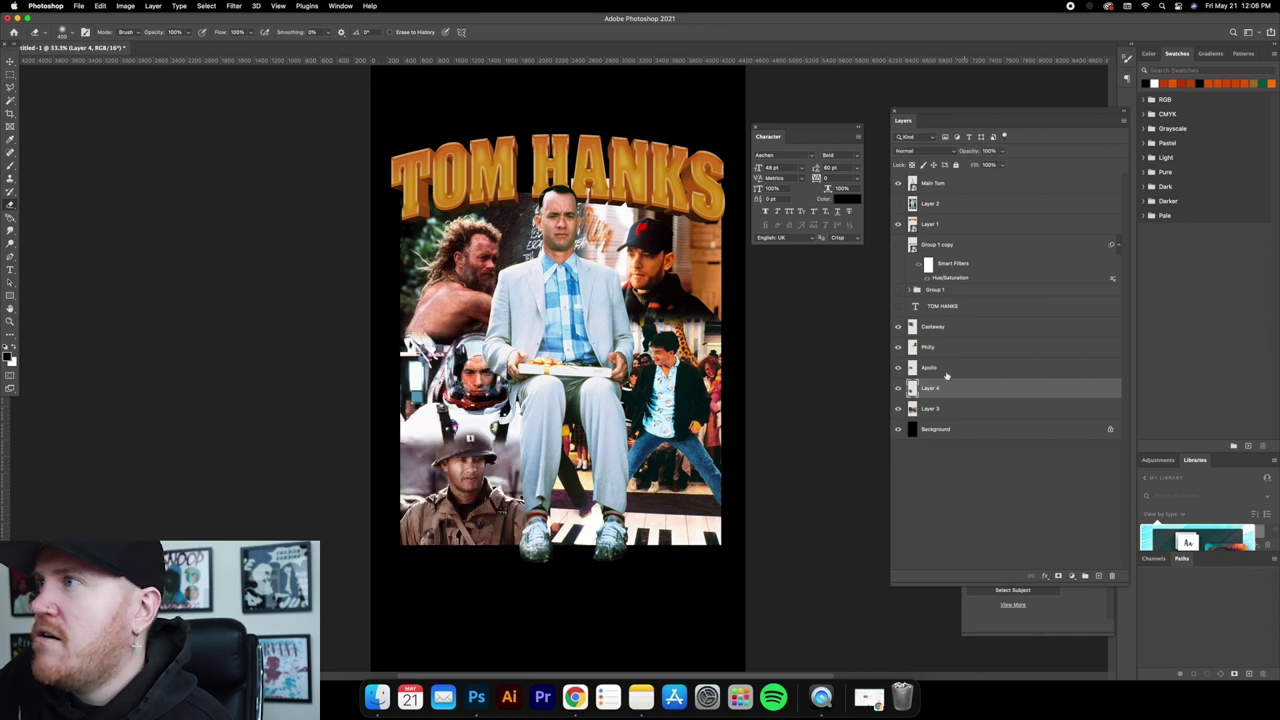
left_click(946, 372)
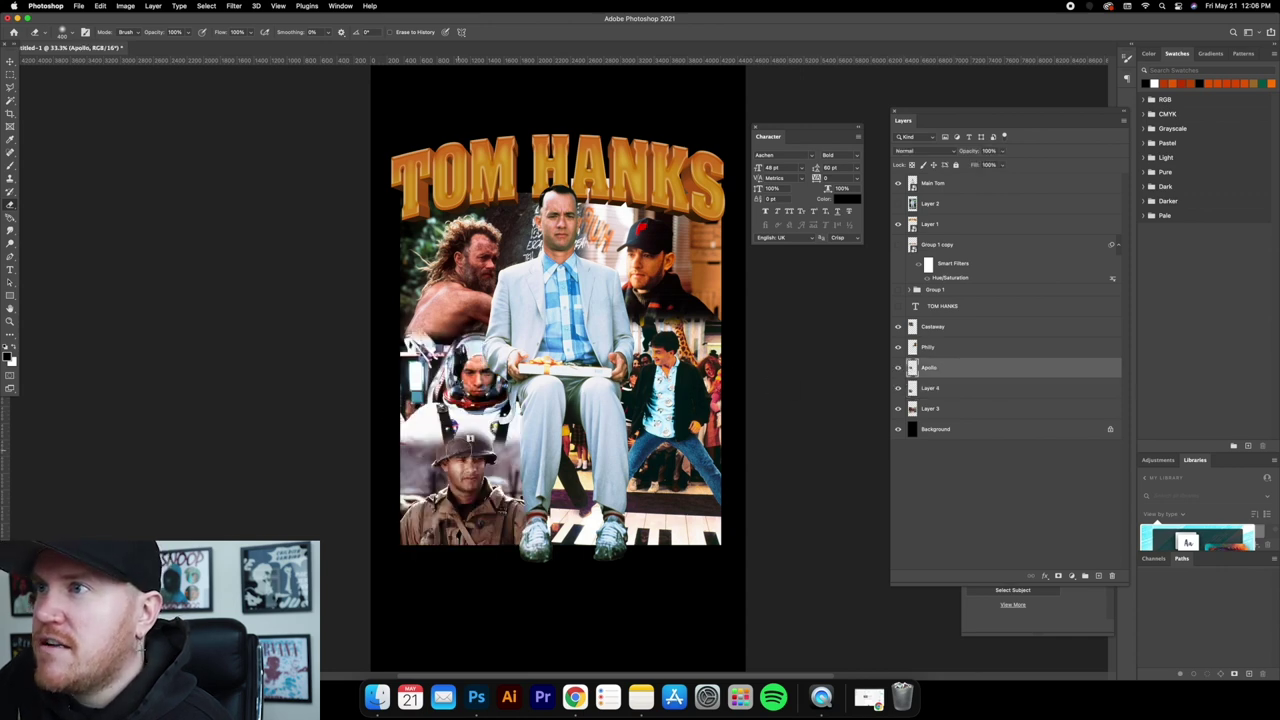
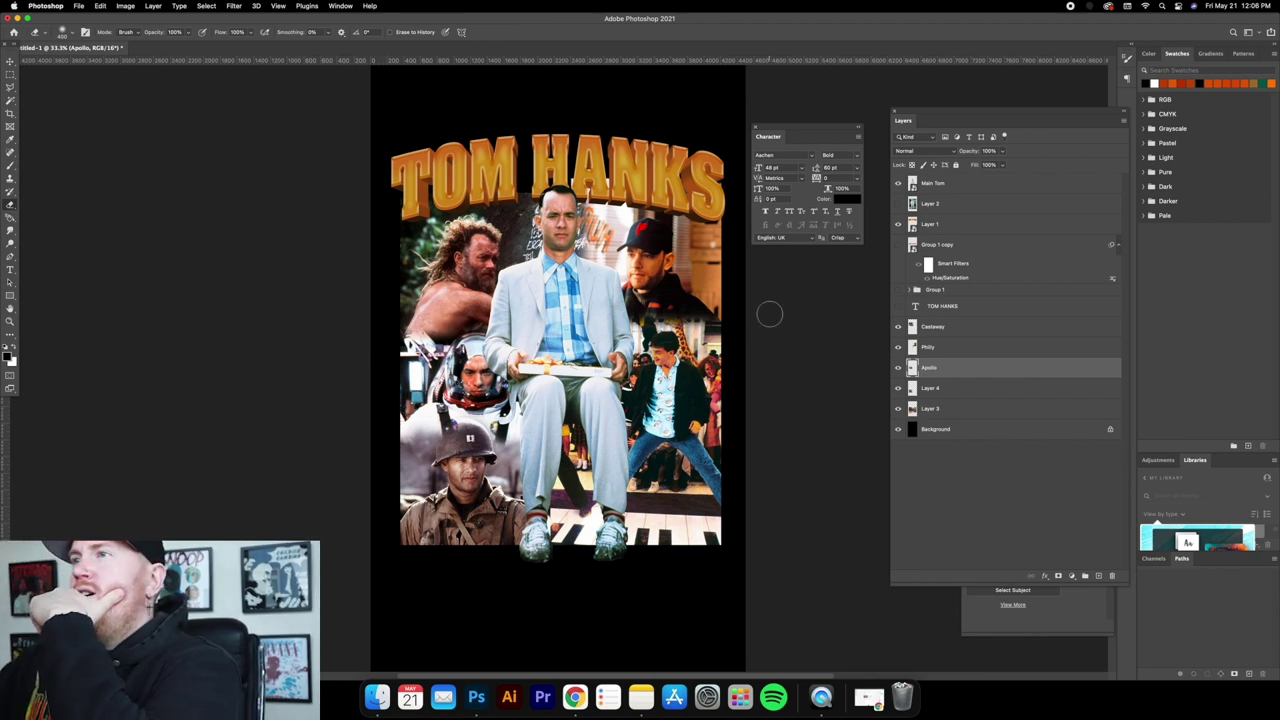
key("v")
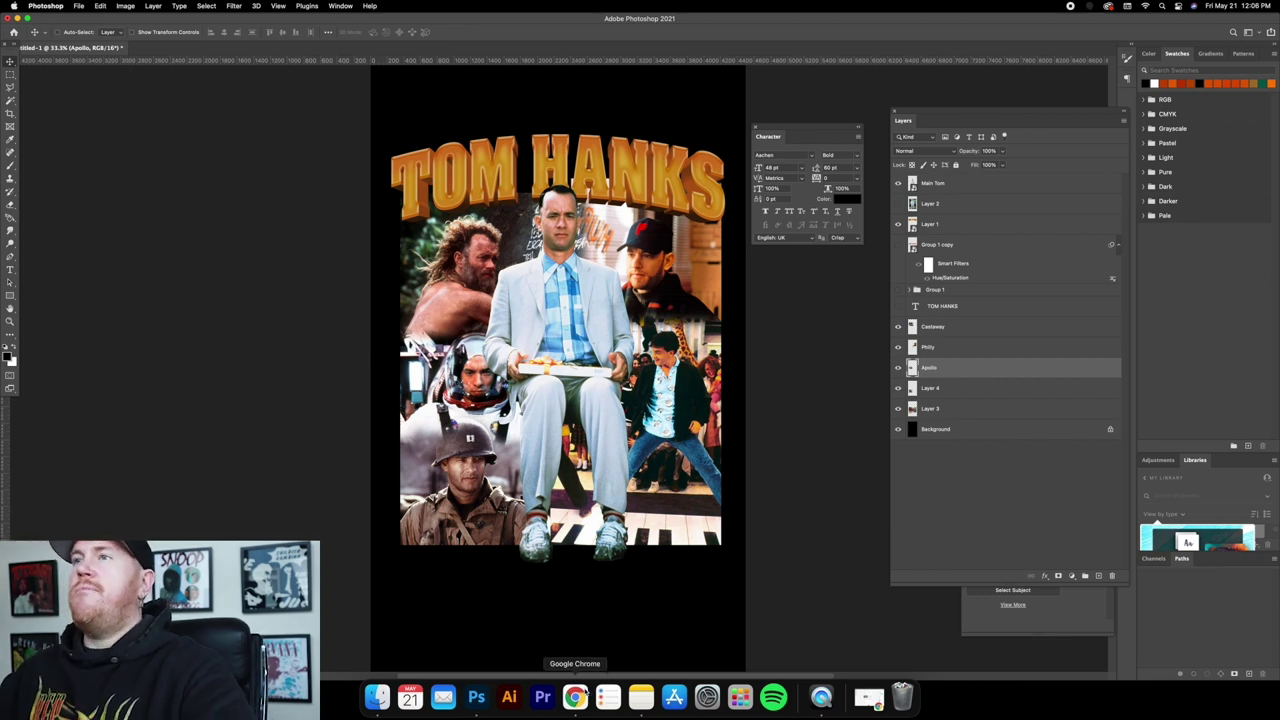
Switch to Chrome and search Google Images for "tom hanks a league of their own".
key("super+Tab")
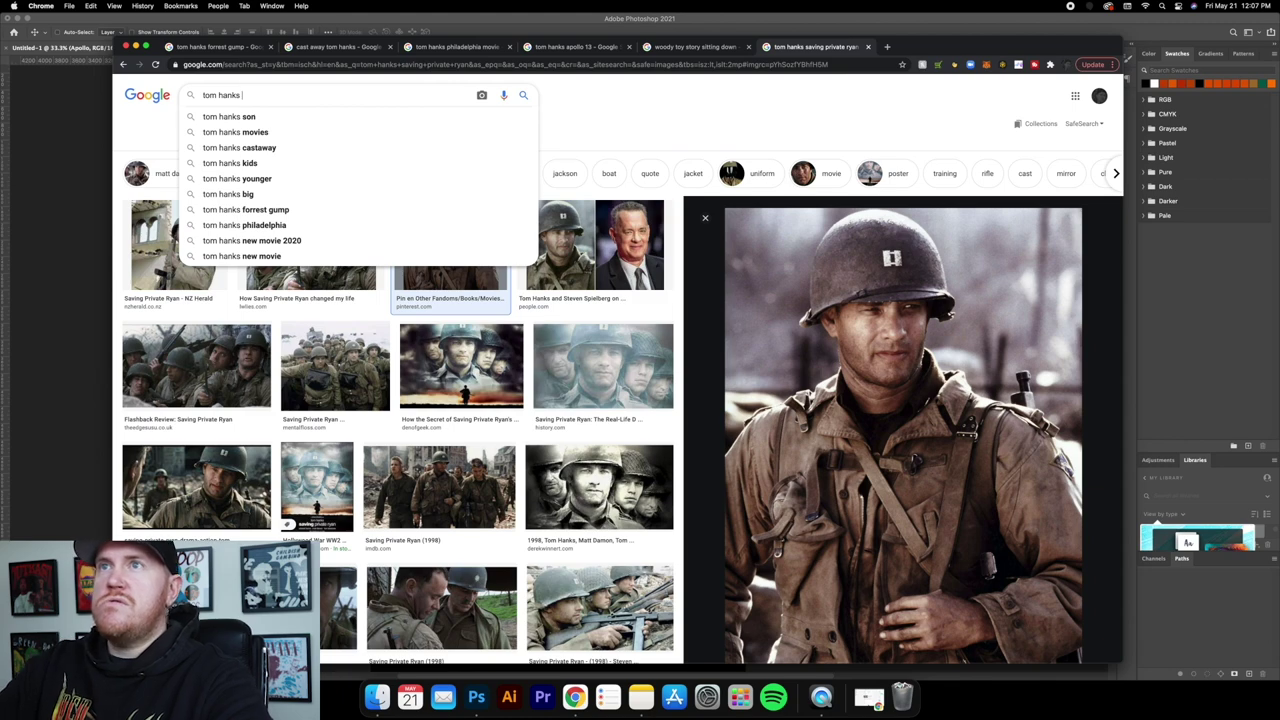
type("a l")
left_click(477, 125)
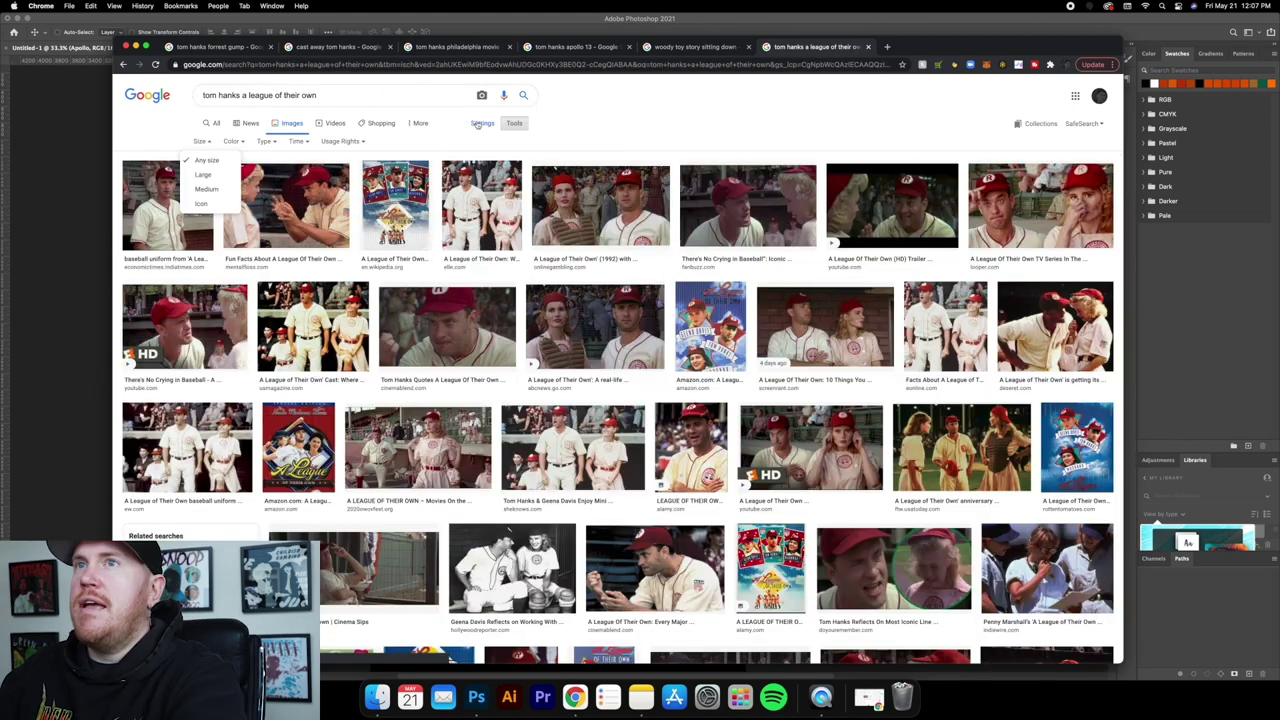
left_click(477, 125)
left_click(451, 119)
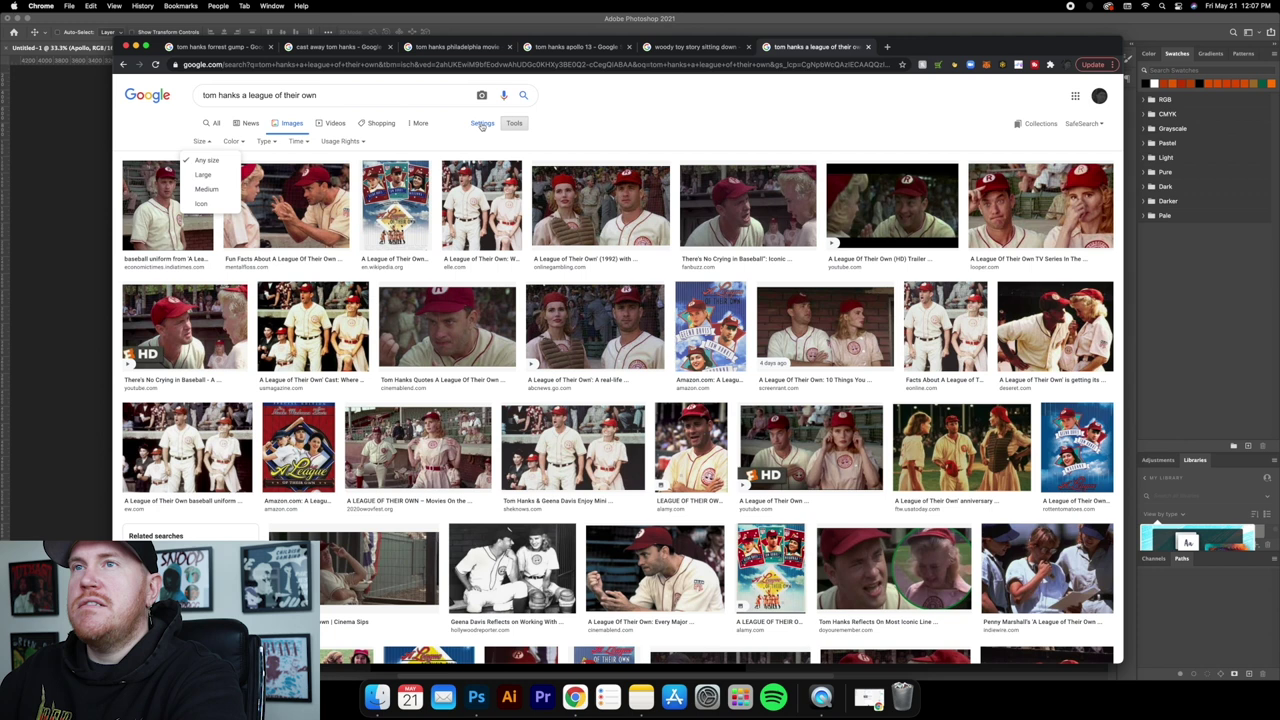
Limit the image results to larger than 2 MP through advanced search, and open the Popsugar still of Jimmy Dugan facing a player.
left_click(482, 124)
left_click(495, 177)
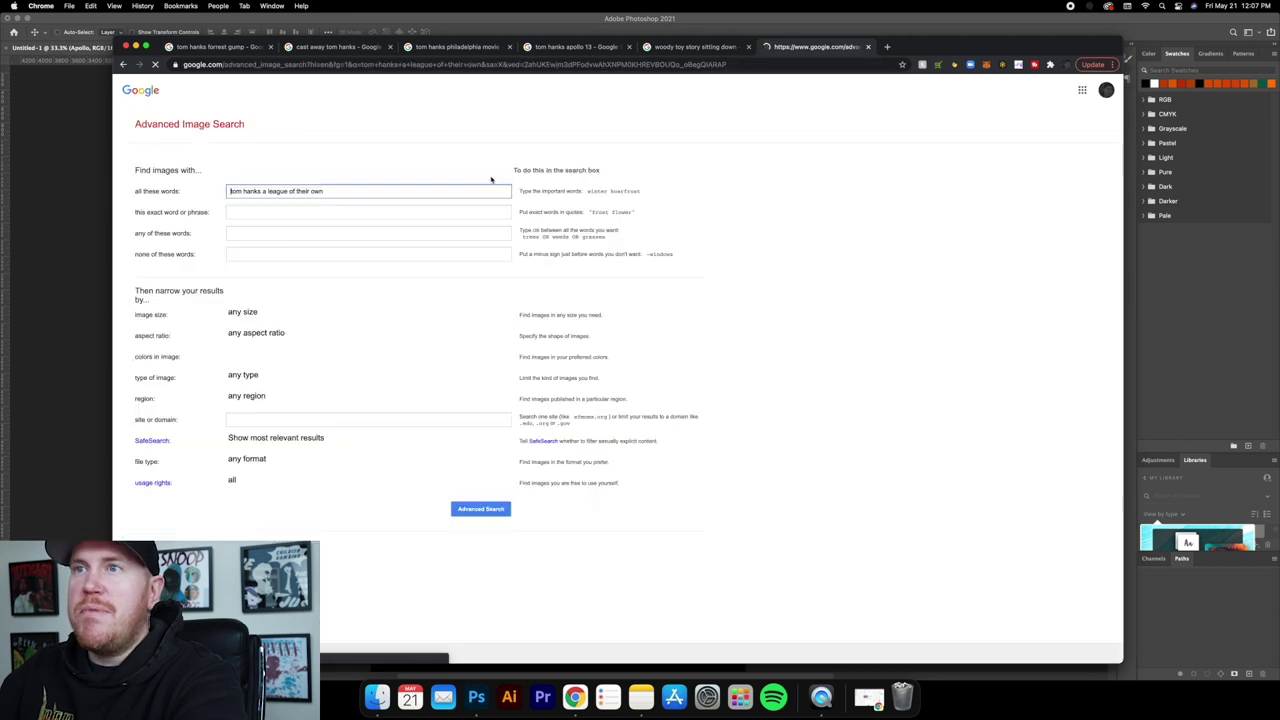
left_click(270, 316)
scroll(280, 378, "down", 3)
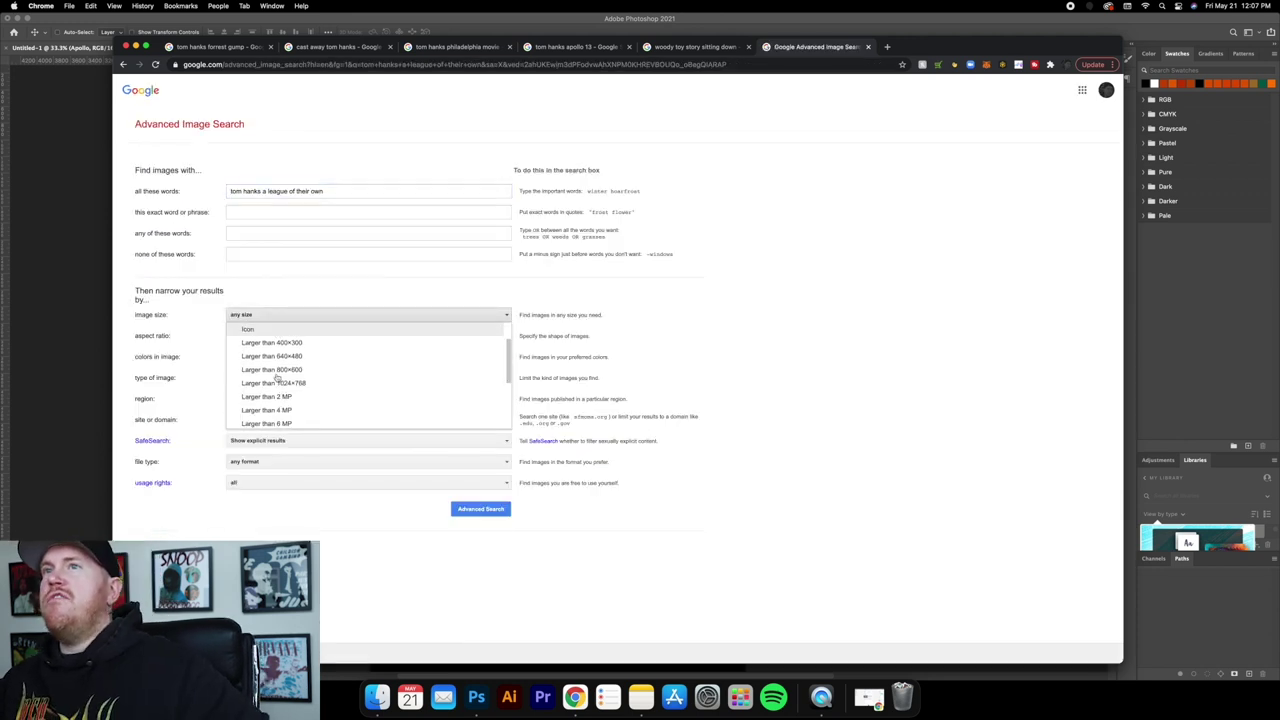
left_click(288, 384)
left_click(495, 511)
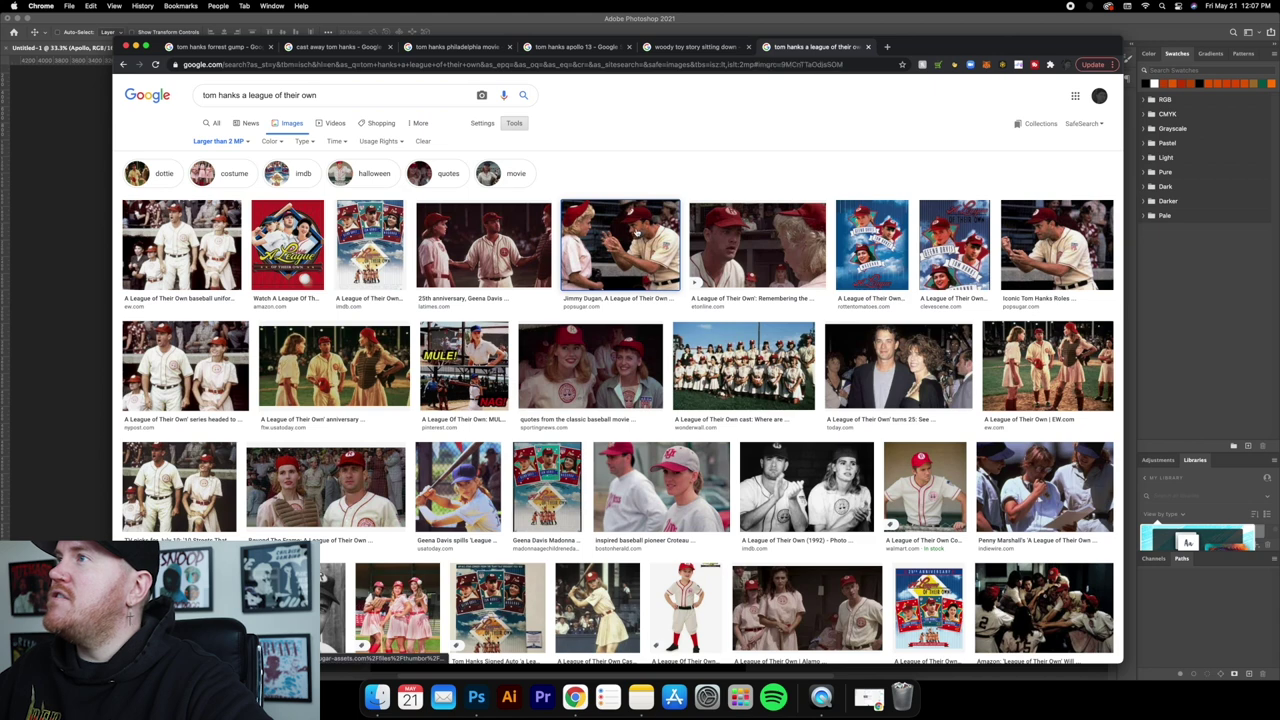
left_click(639, 232)
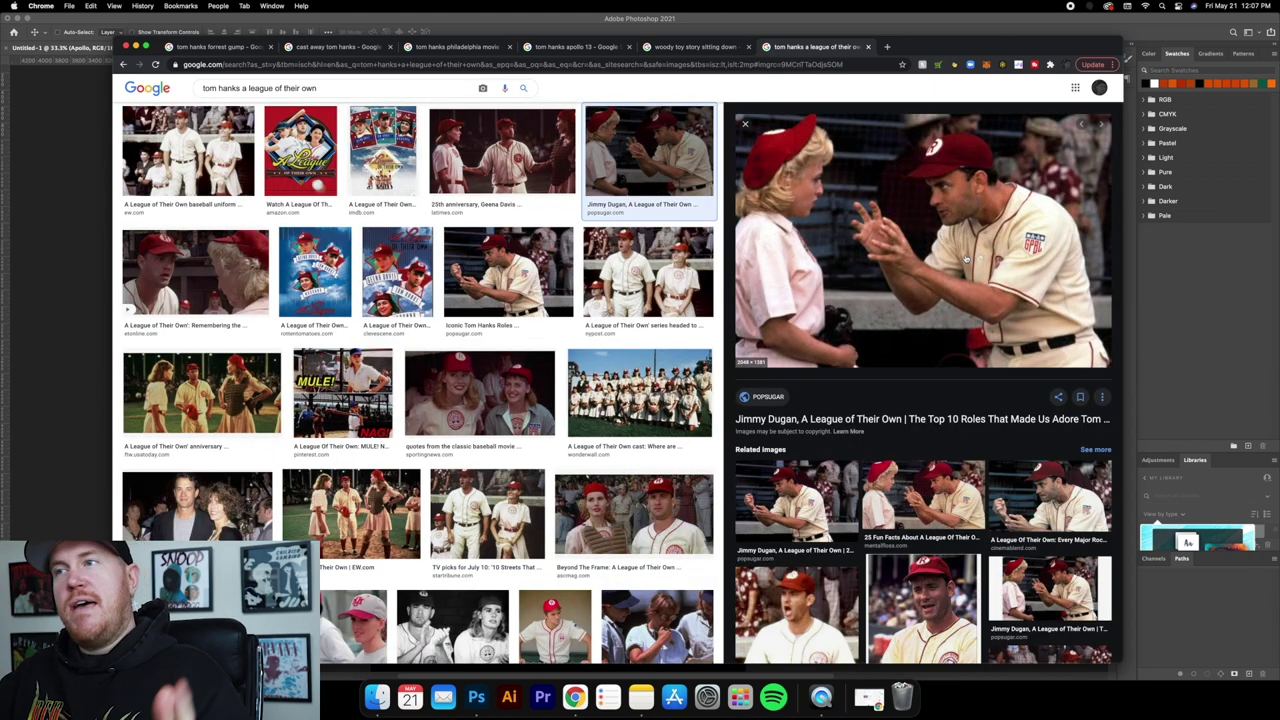
Copy the baseball still, paste it above Layer 3 in the Photoshop poster, place it in the collage's lower-right corner, and show transform controls.
key("super+Tab")
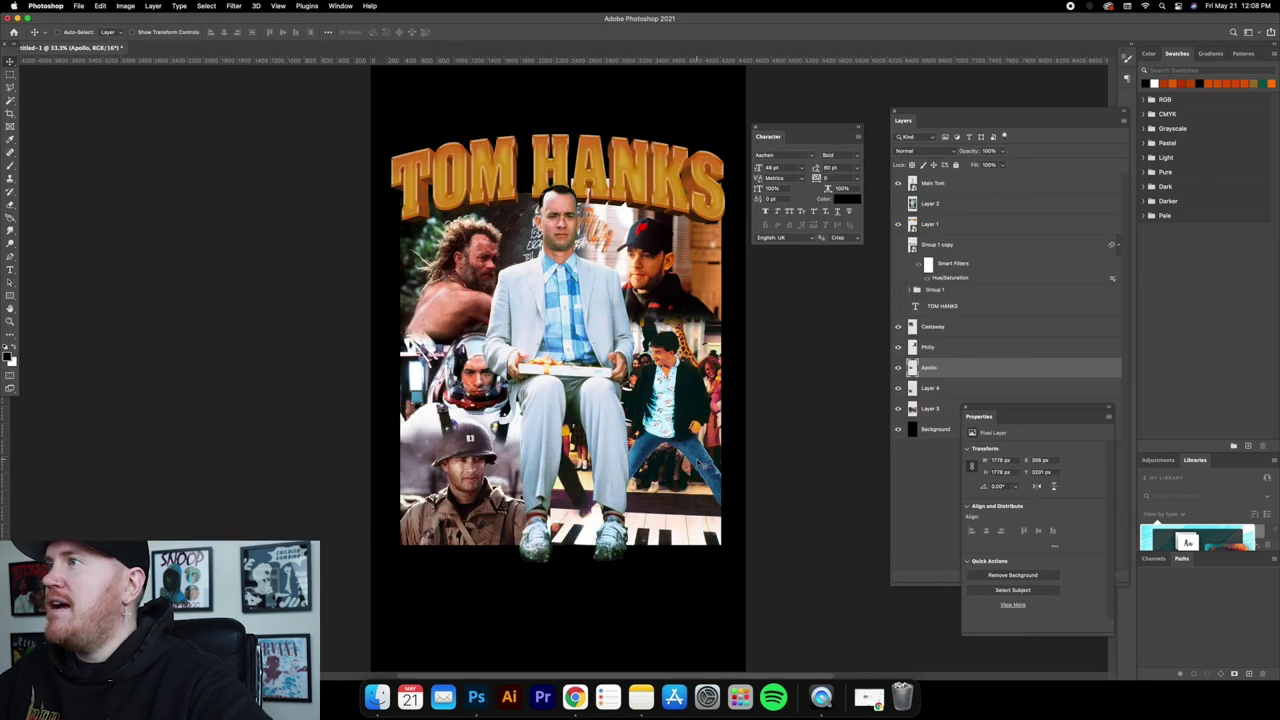
left_click(575, 697)
right_click(957, 235)
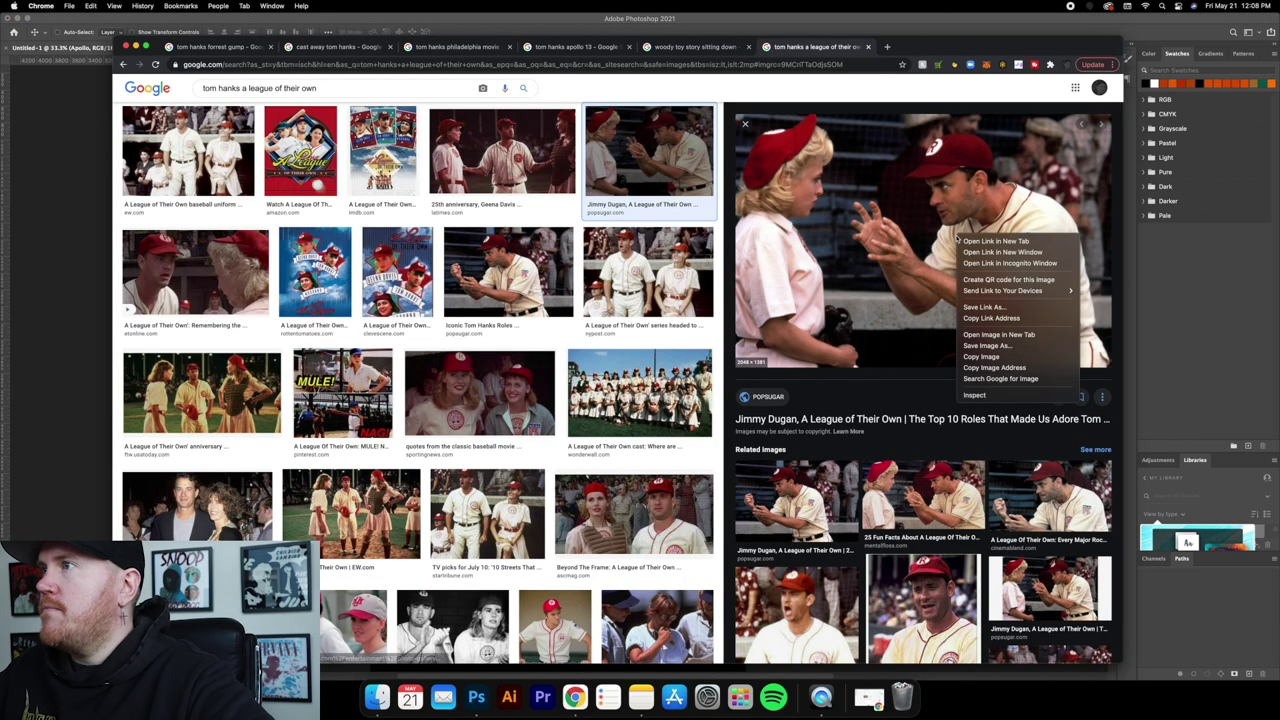
left_click(981, 356)
key("super+Tab")
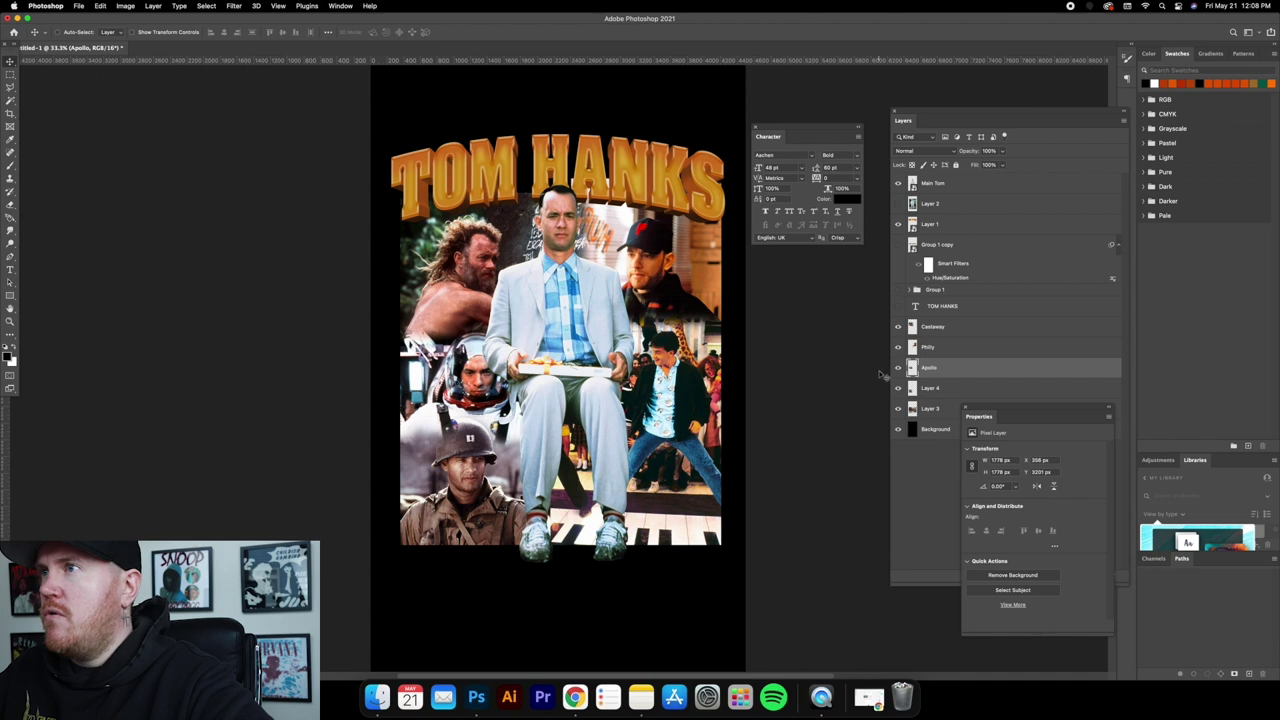
left_click(980, 409)
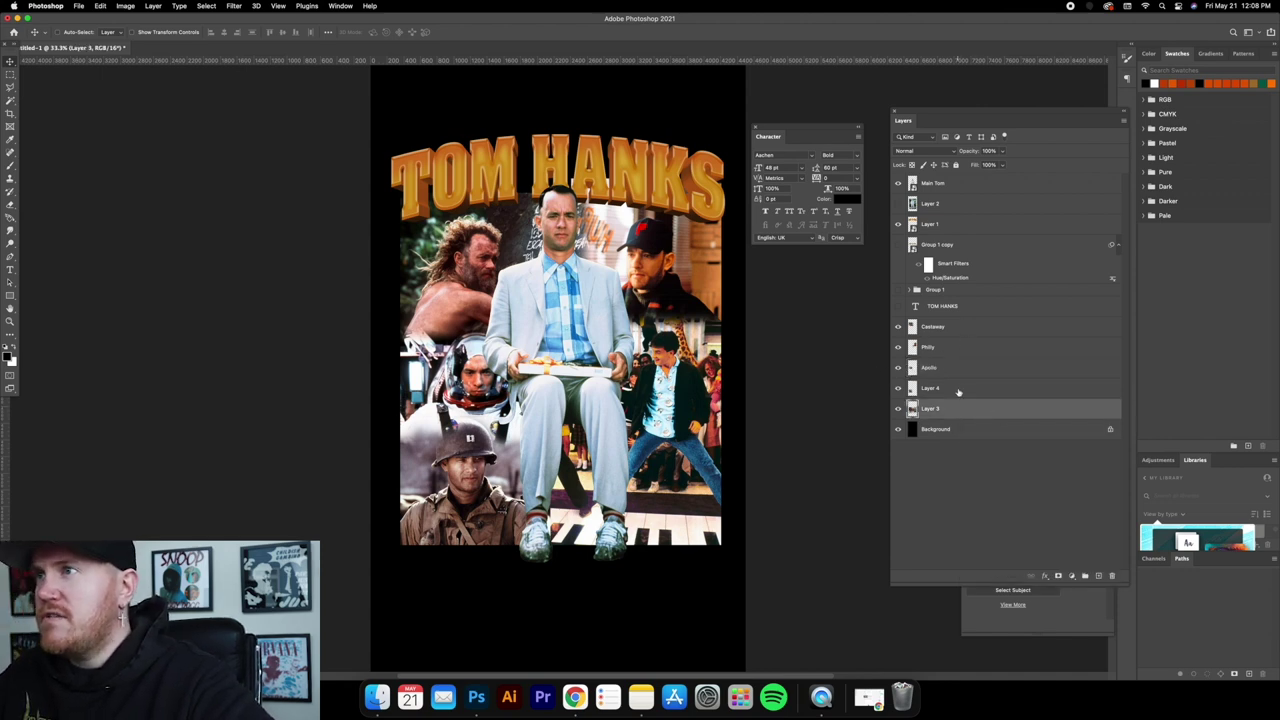
key("super+v")
left_click_drag(603, 410, 688, 476)
left_click(139, 34)
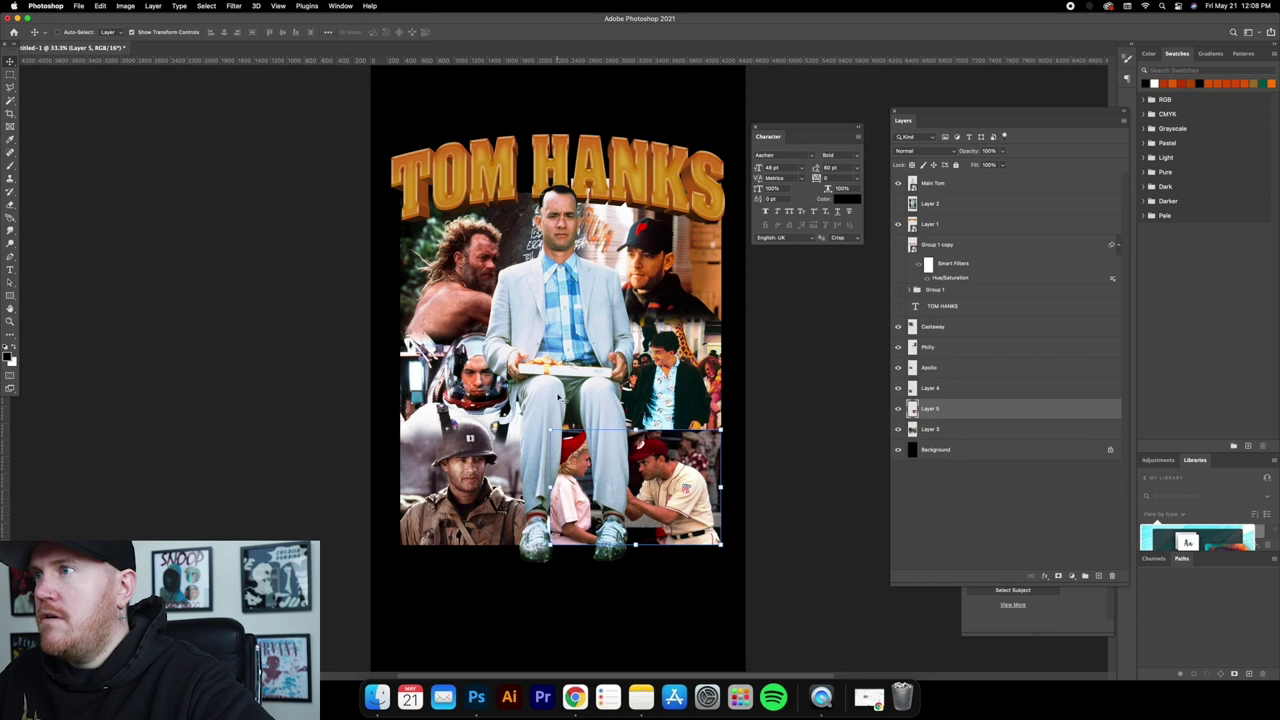
Enlarge and reposition the baseball still, and delete the strip that overhangs the collage's right edge.
left_click_drag(548, 430, 533, 418)
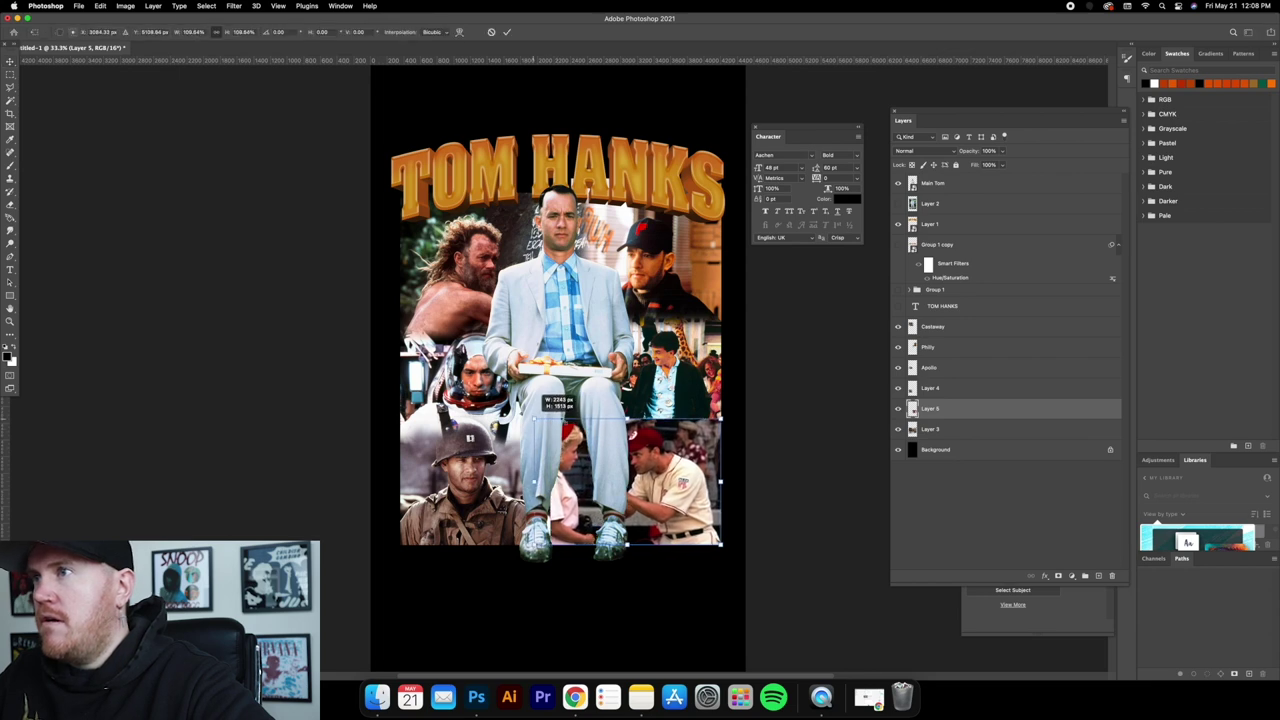
mouse_move(724, 416)
left_mouse_down()
mouse_move(752, 410)
mouse_move(714, 428)
left_mouse_up()
left_click(10, 76)
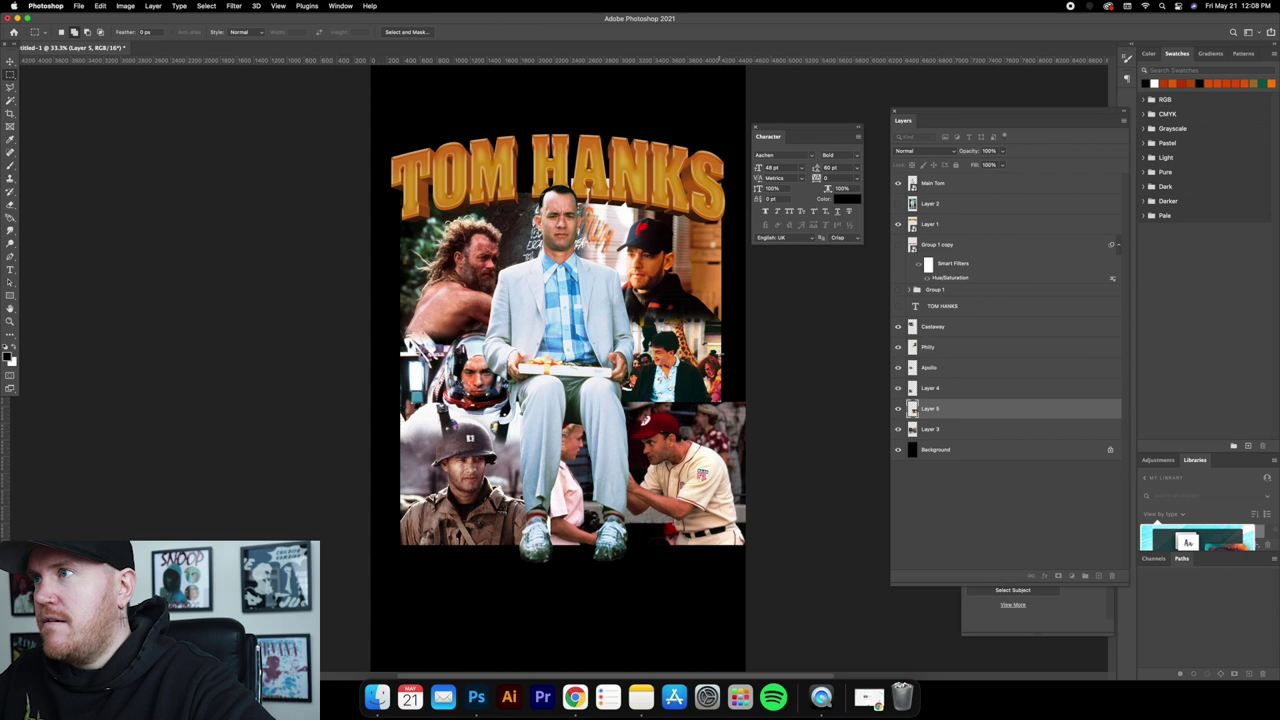
left_click_drag(771, 346, 720, 580)
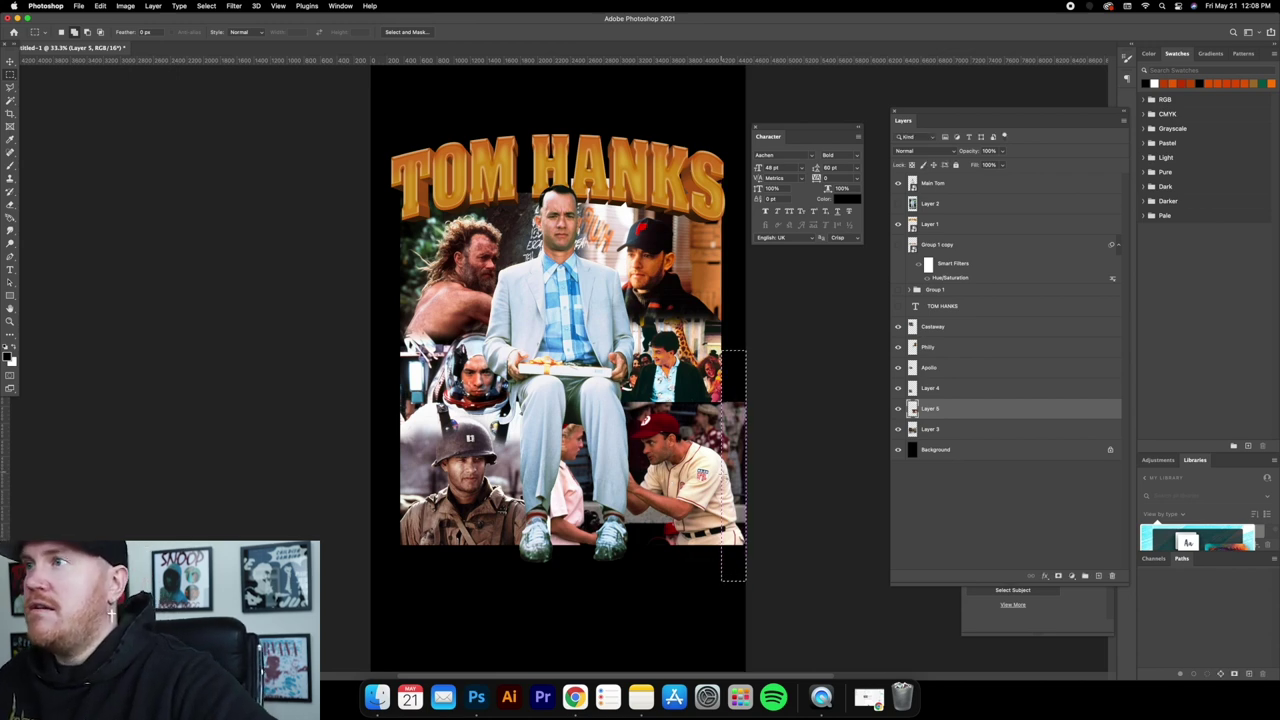
key("Delete")
right_click(745, 282)
left_click(760, 286)
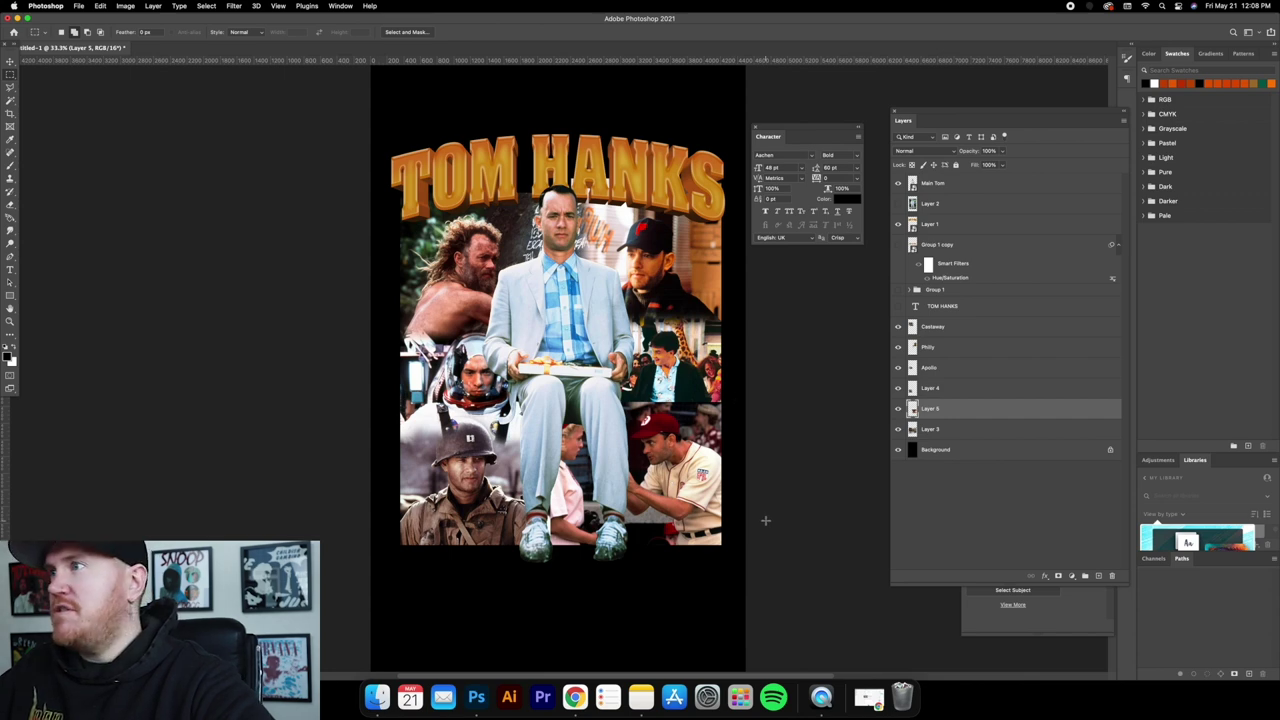
Erase the baseball still's upper edge and the player in pink behind the legs, and reduce the soft eraser to 102 px.
left_click(10, 204)
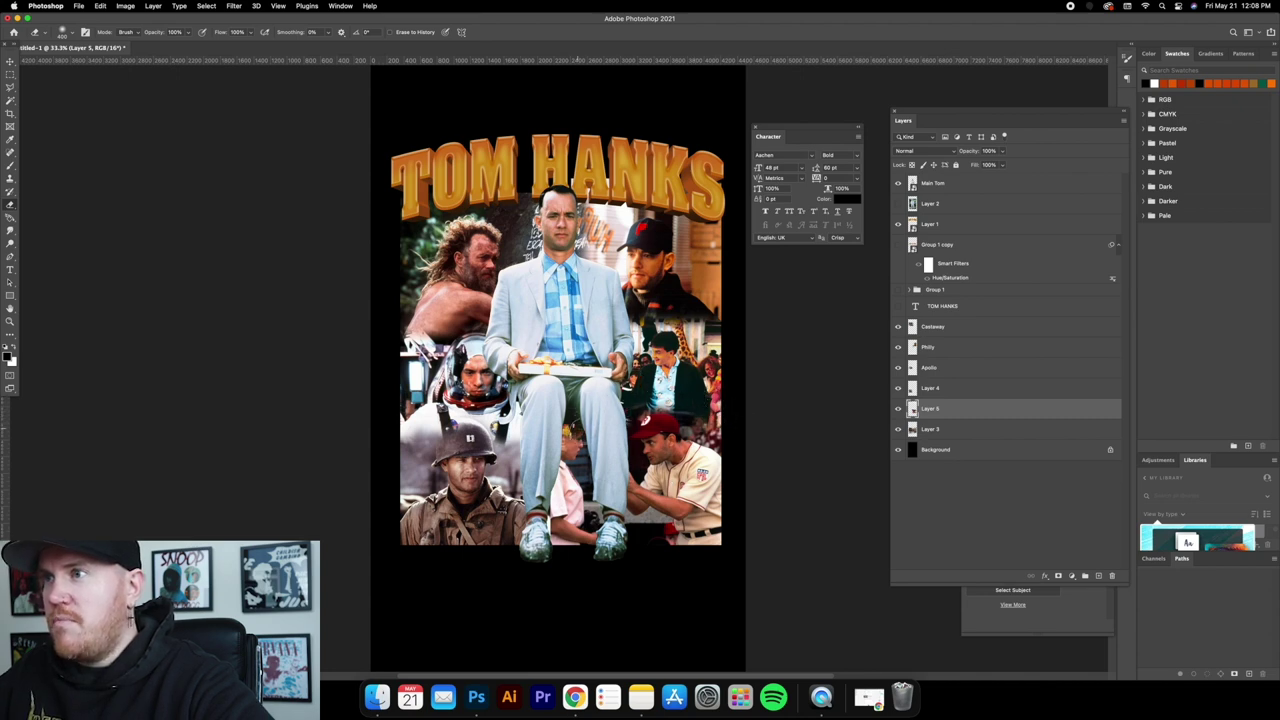
mouse_move(578, 430)
left_mouse_down()
mouse_move(585, 548)
mouse_move(572, 425)
mouse_move(558, 553)
mouse_move(576, 435)
mouse_move(582, 545)
mouse_move(562, 500)
mouse_move(558, 550)
mouse_move(593, 522)
left_mouse_up()
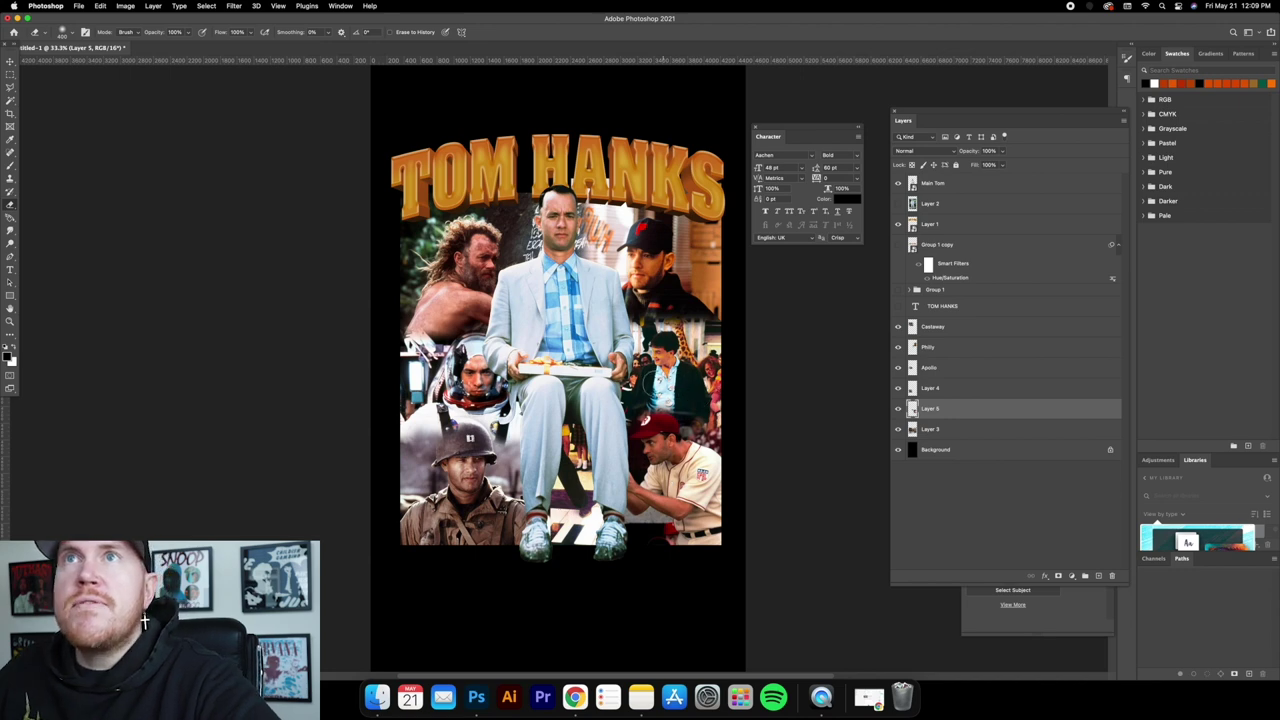
left_click(70, 34)
left_click(88, 65)
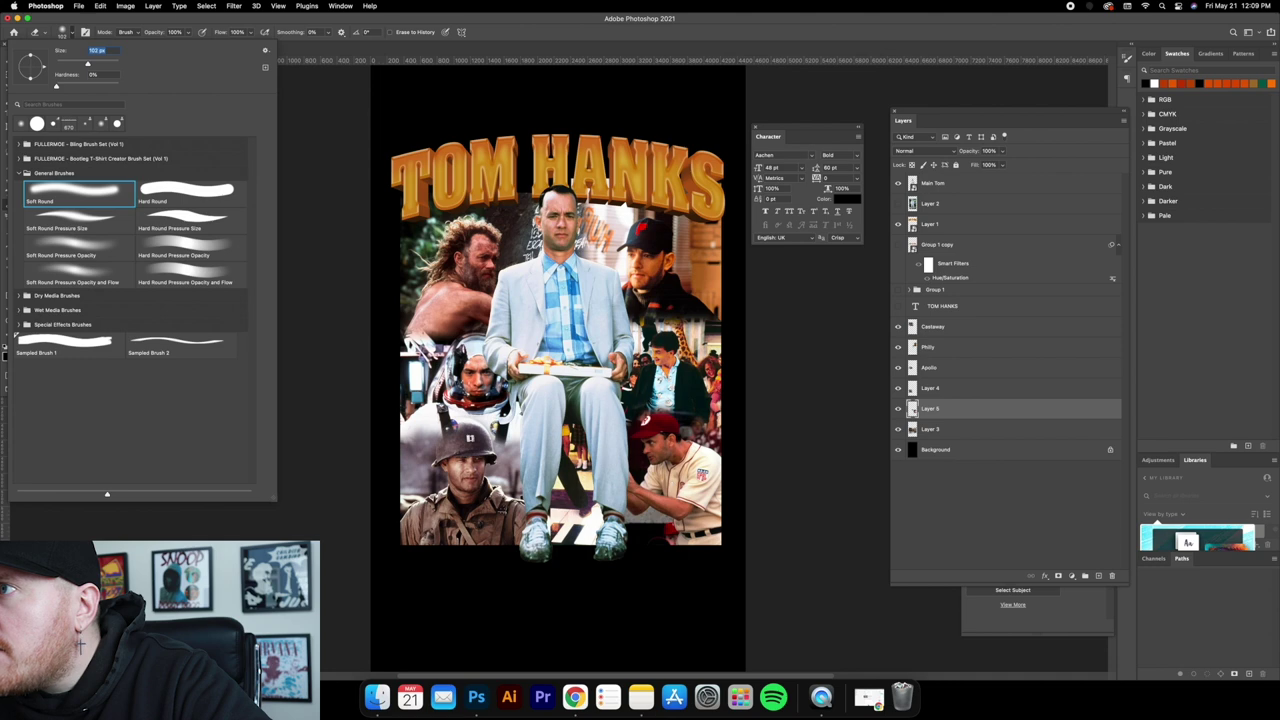
key("Return")
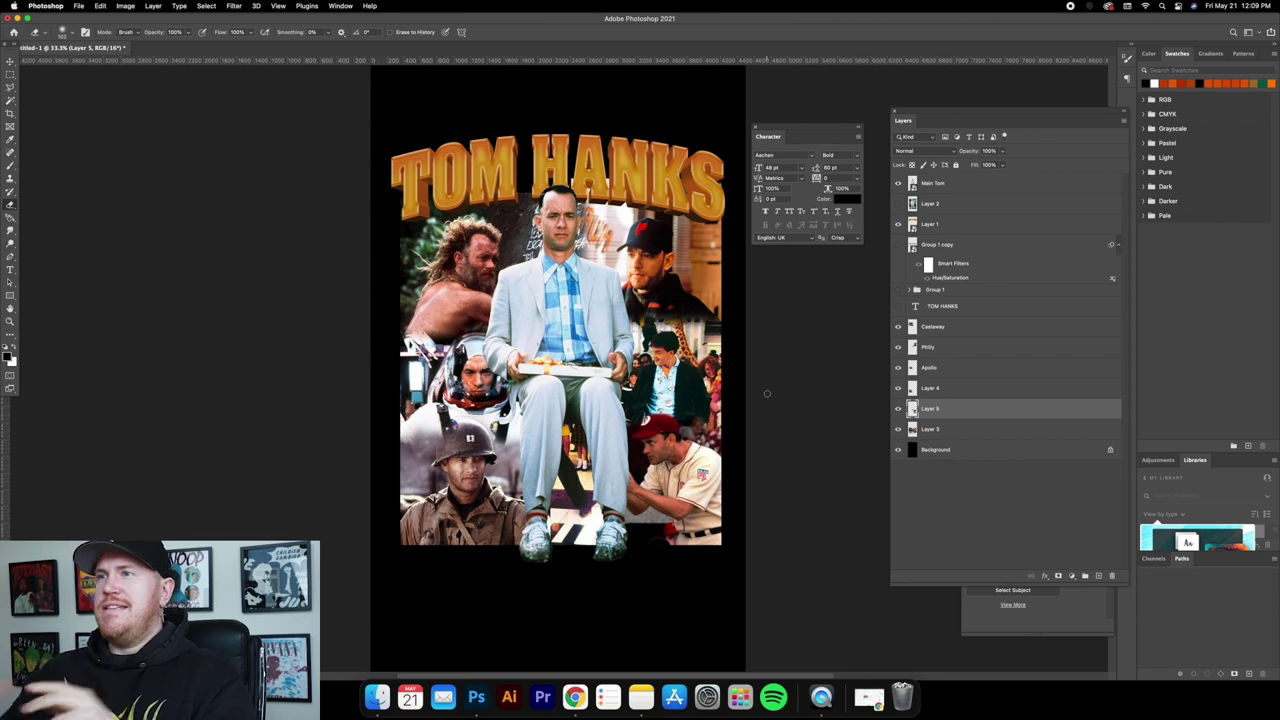
Nudge the Main Tom figure slightly upward.
key("v")
left_click_drag(600, 232, 601, 232)
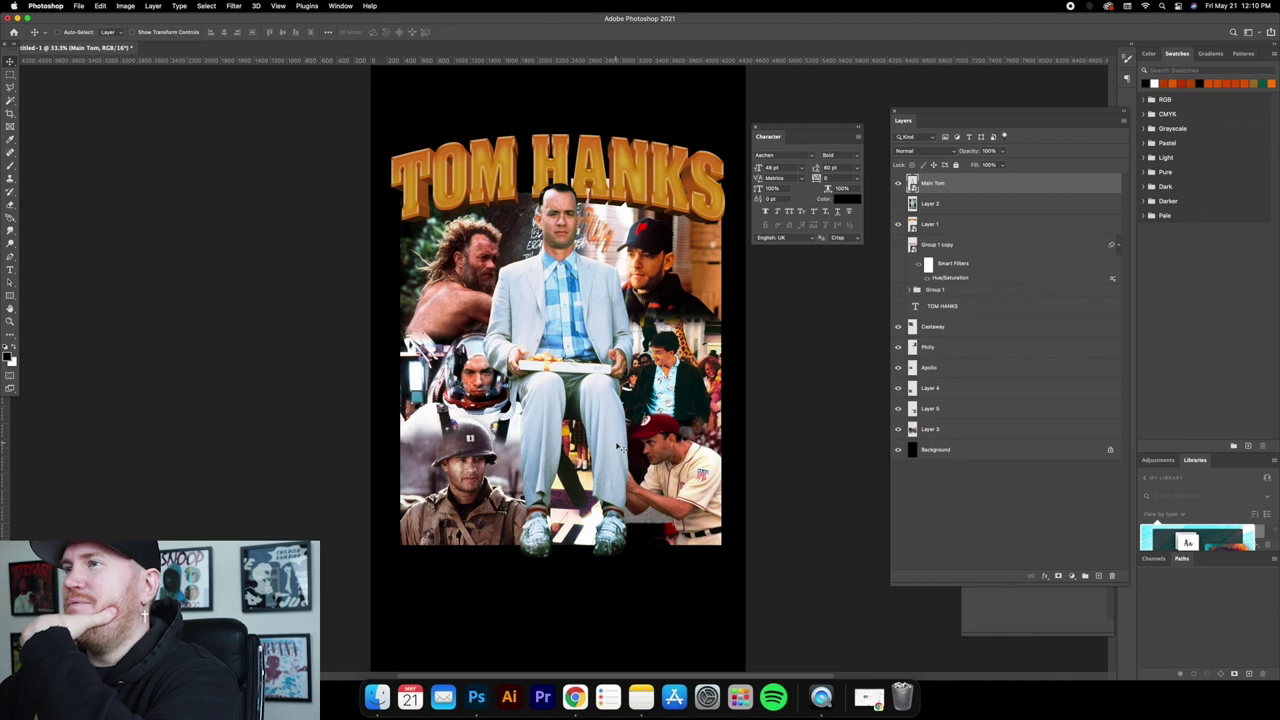
Try erasing Layer 3's background between the central figure's legs with a larger eraser, and undo the stroke.
left_click(937, 431)
left_click(10, 204)
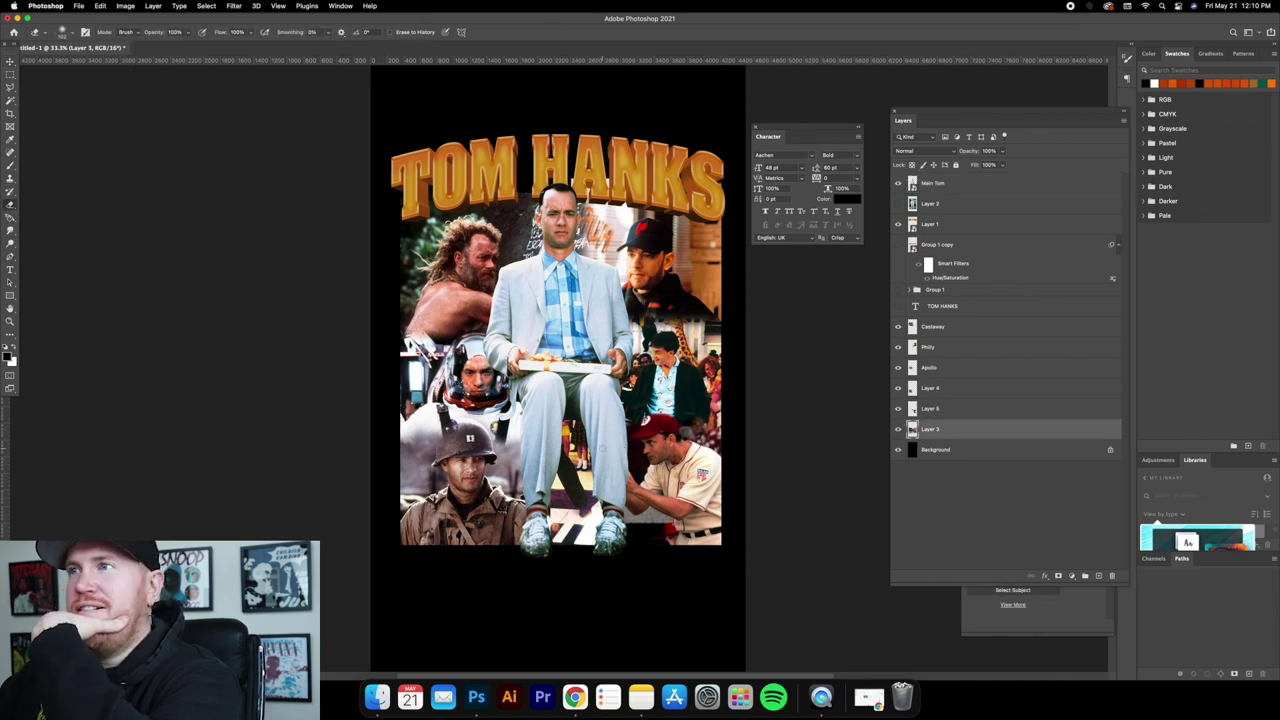
left_click(71, 34)
left_click(96, 50)
key("Return")
mouse_move(568, 415)
left_mouse_down()
mouse_move(572, 480)
mouse_move(590, 505)
mouse_move(555, 545)
mouse_move(574, 435)
mouse_move(572, 536)
mouse_move(596, 540)
left_mouse_up()
key("super+z")
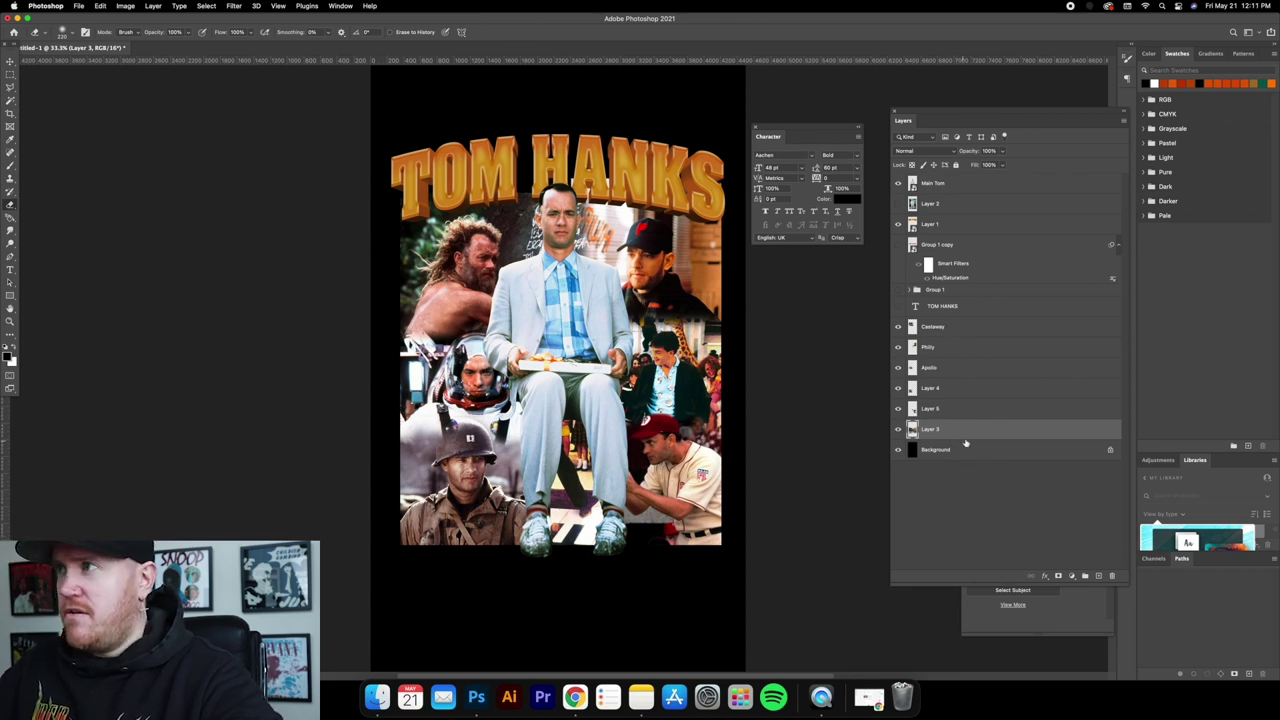
Rename Layer 4 as "Saving Private Ryan".
left_click(961, 334, "shift")
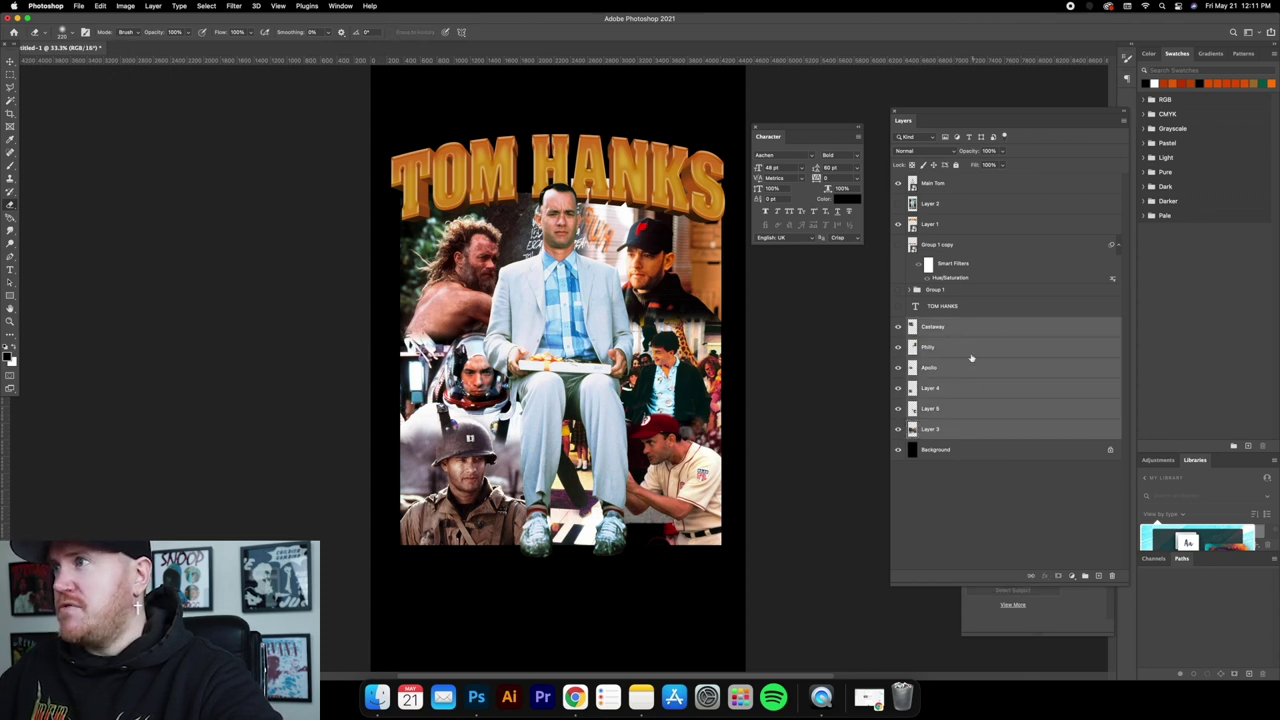
left_click(953, 392)
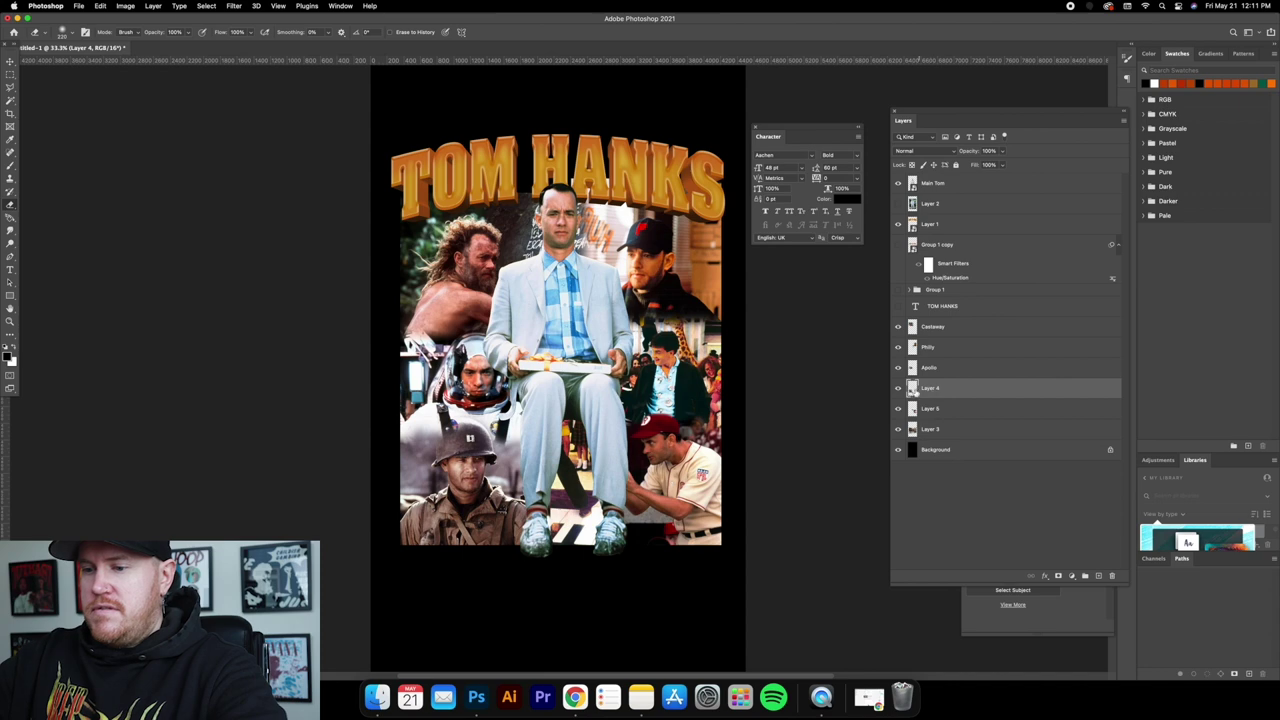
type("Saving Private")
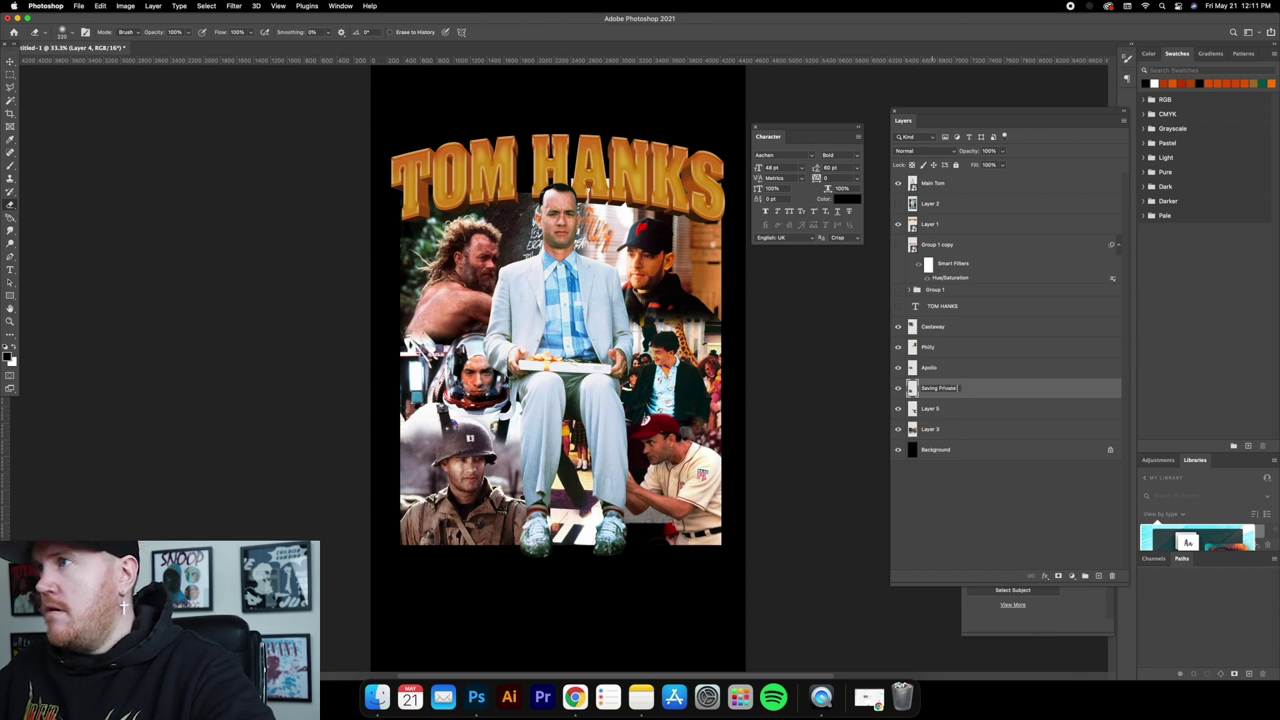
type(" Ryan")
key("Return")
Rename Layer 5 as "ALOTO" and Layer 3 as "BG".
left_click(928, 409)
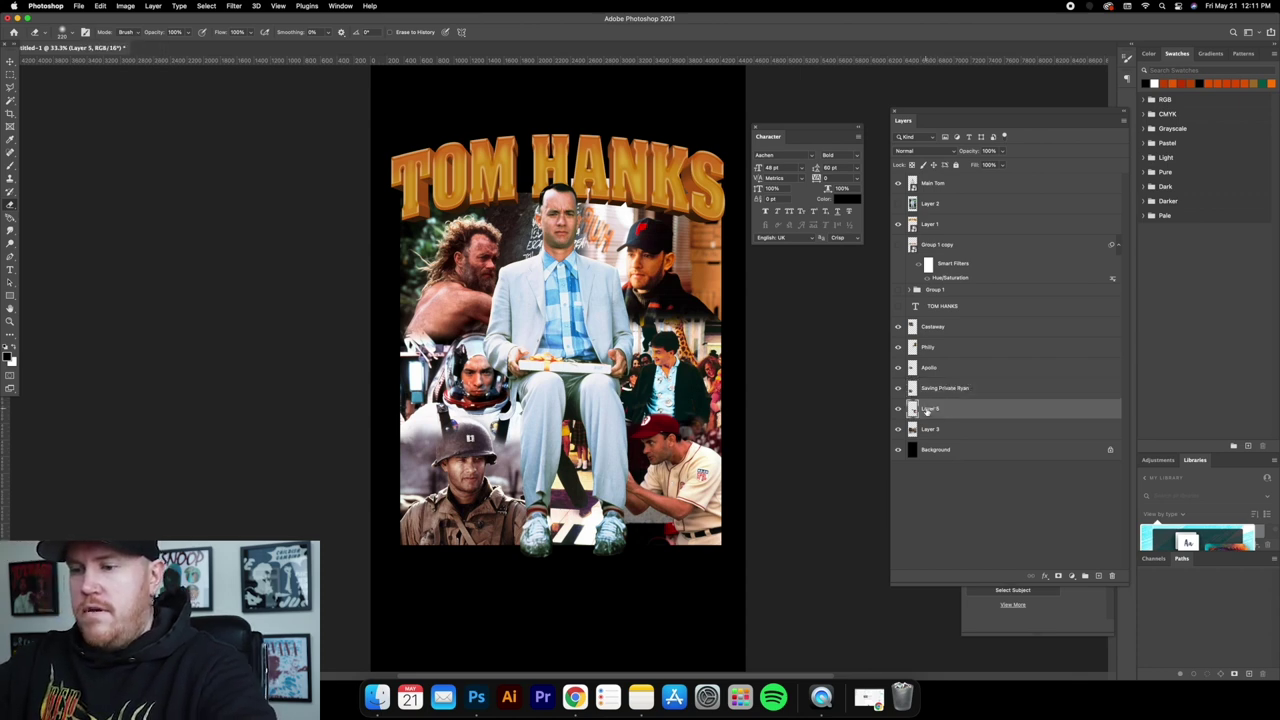
type("F")
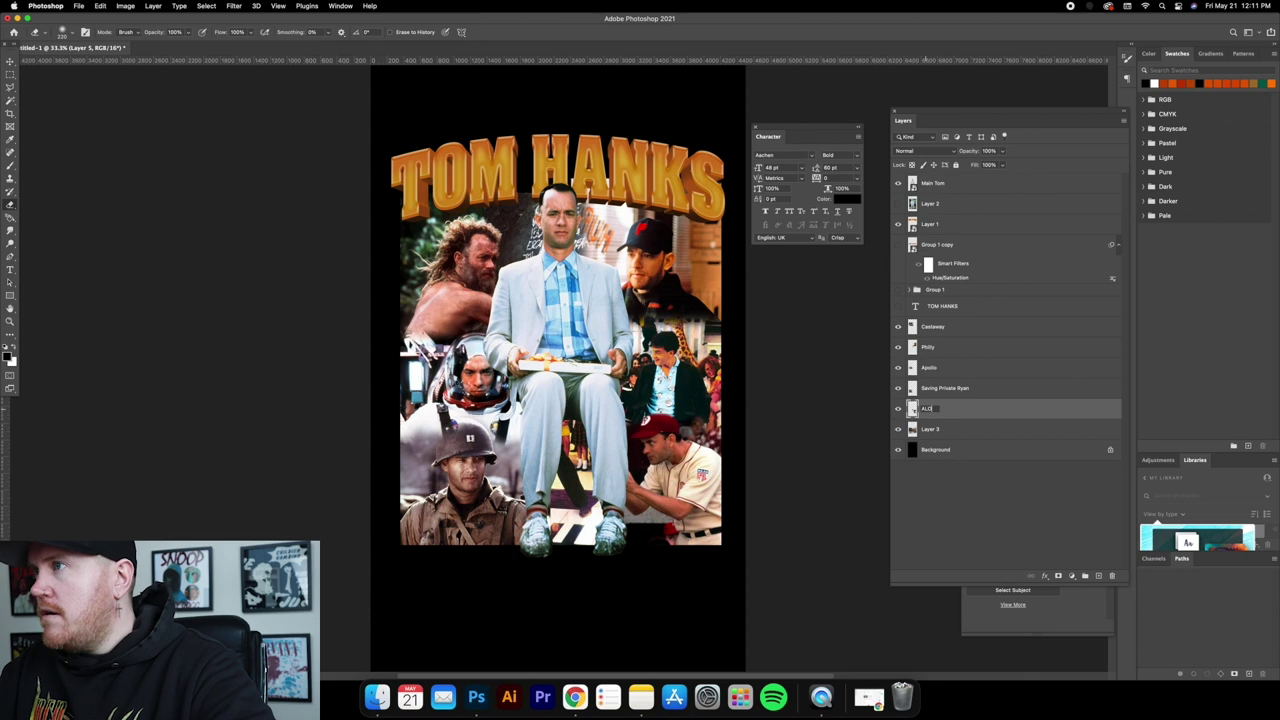
type("orrest")
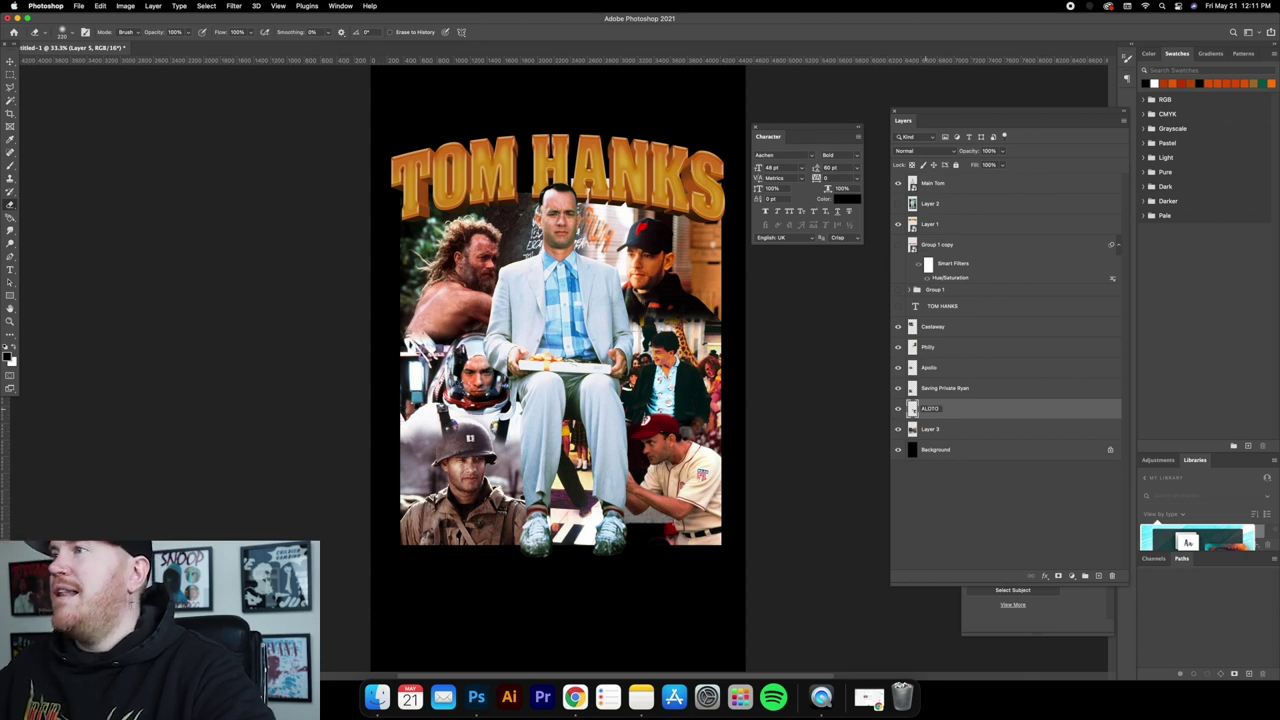
key("Return")
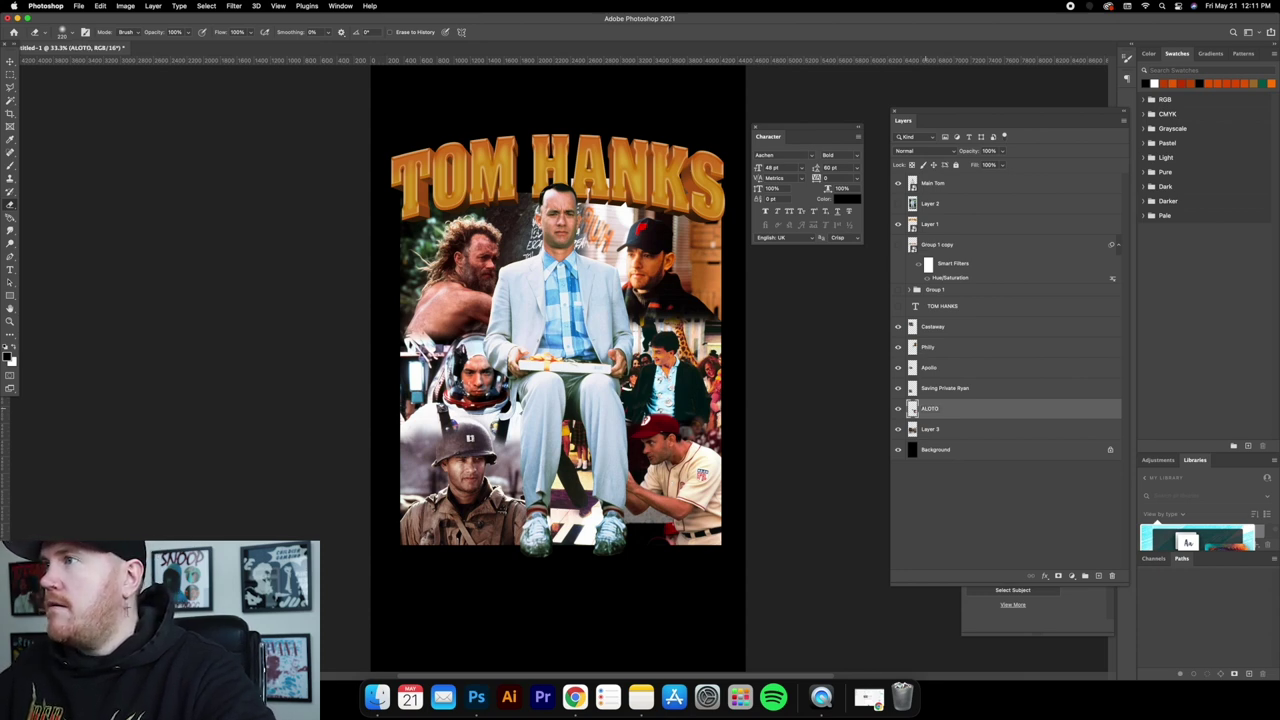
left_click(948, 433)
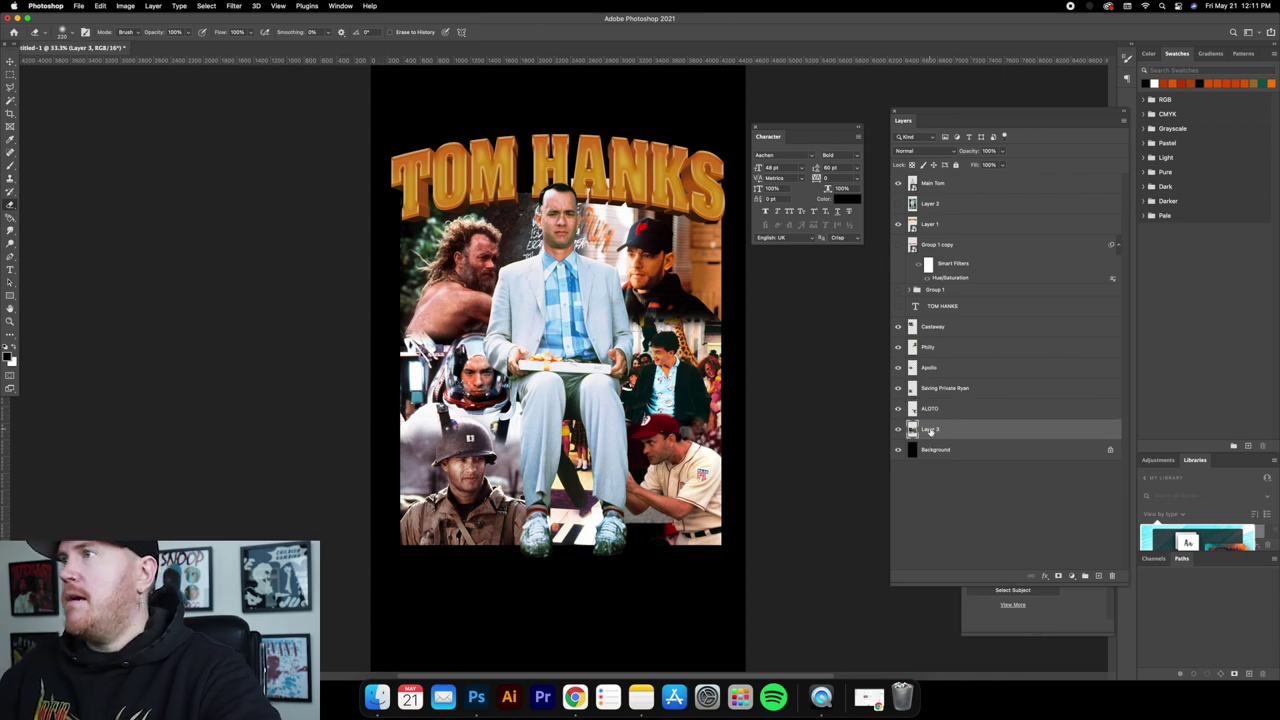
type("BG")
key("Return")
Group the film still layers from Castaway to BG, and merge a duplicate of the group into one layer.
left_click(964, 328, "shift")
key("super+g")
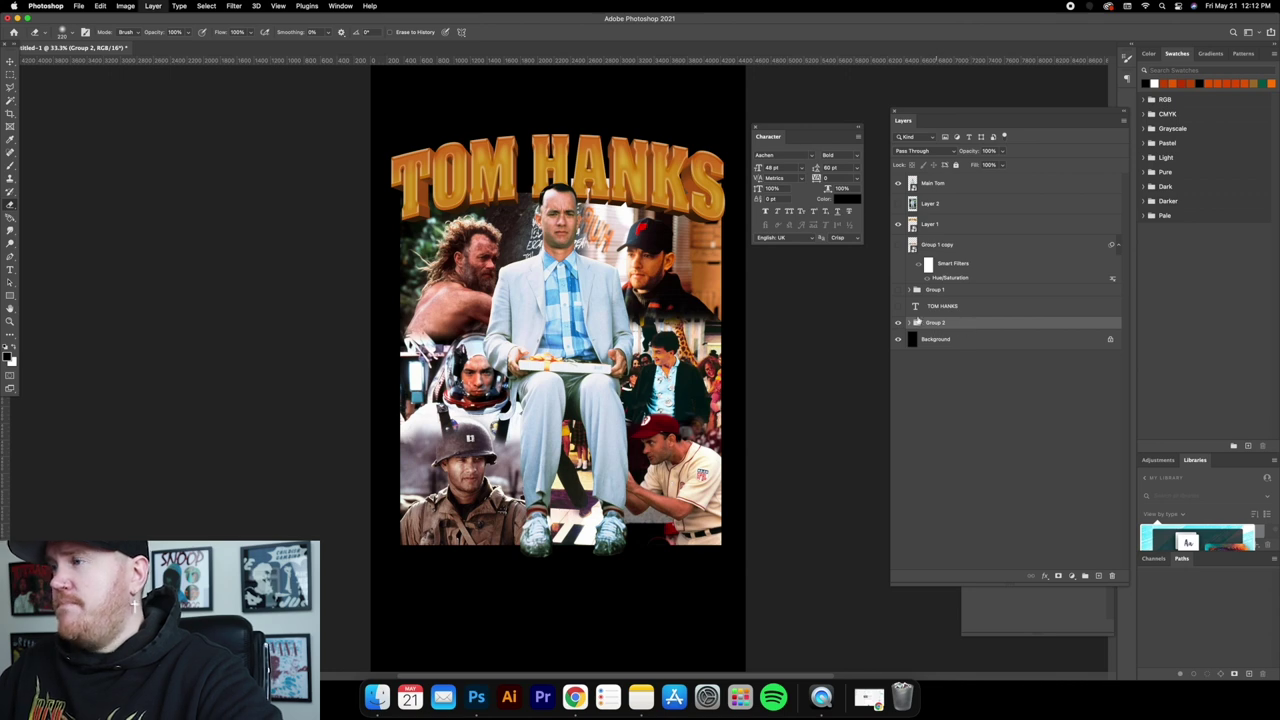
key("super+j")
right_click(970, 325)
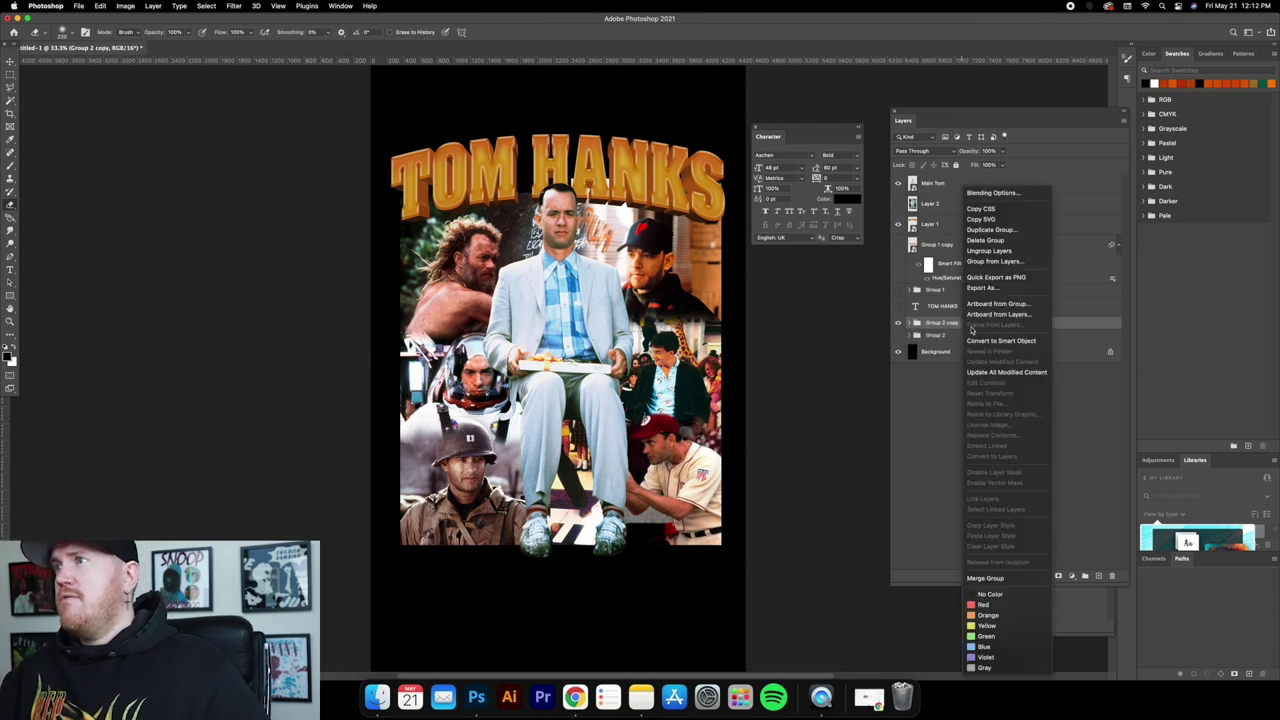
left_click(1000, 578)
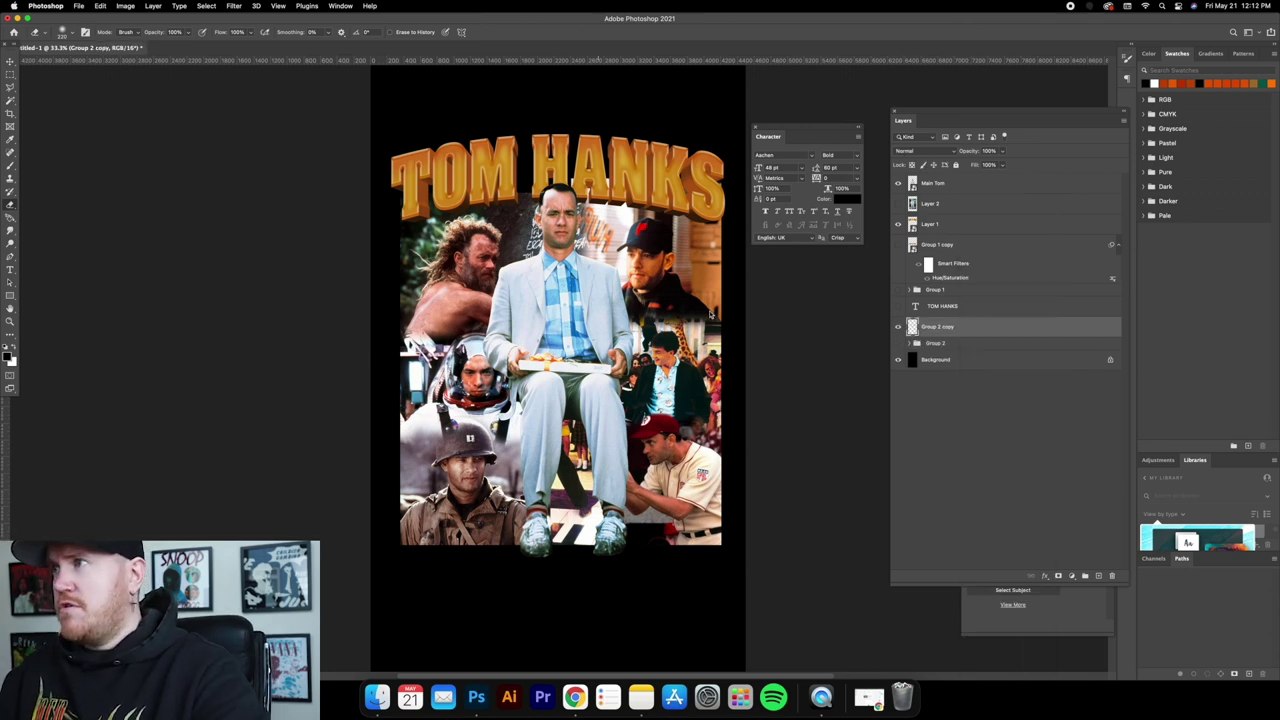
right_click(968, 327)
left_click(822, 262)
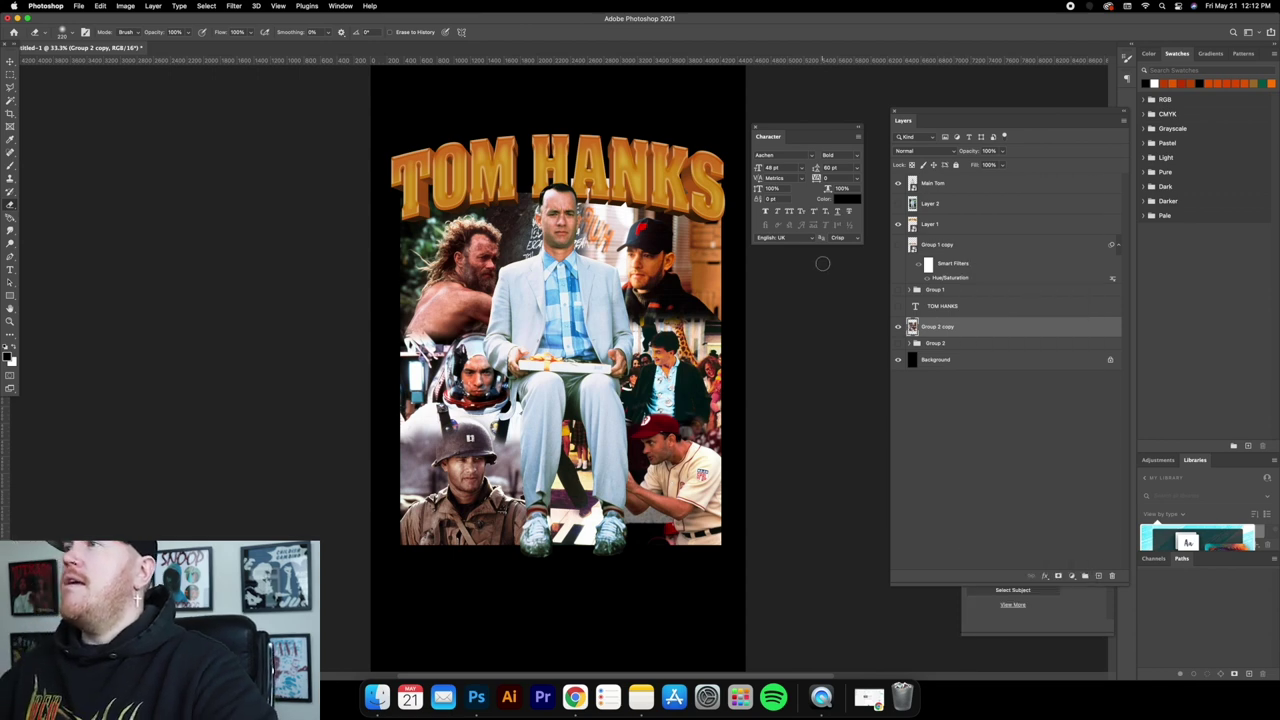
left_click(898, 327)
left_click(898, 327)
Shift the merged Group 2 copy layer left with transform controls shown, and delete the hidden strip beyond the collage's right edge.
left_click(9, 62)
left_click(132, 33)
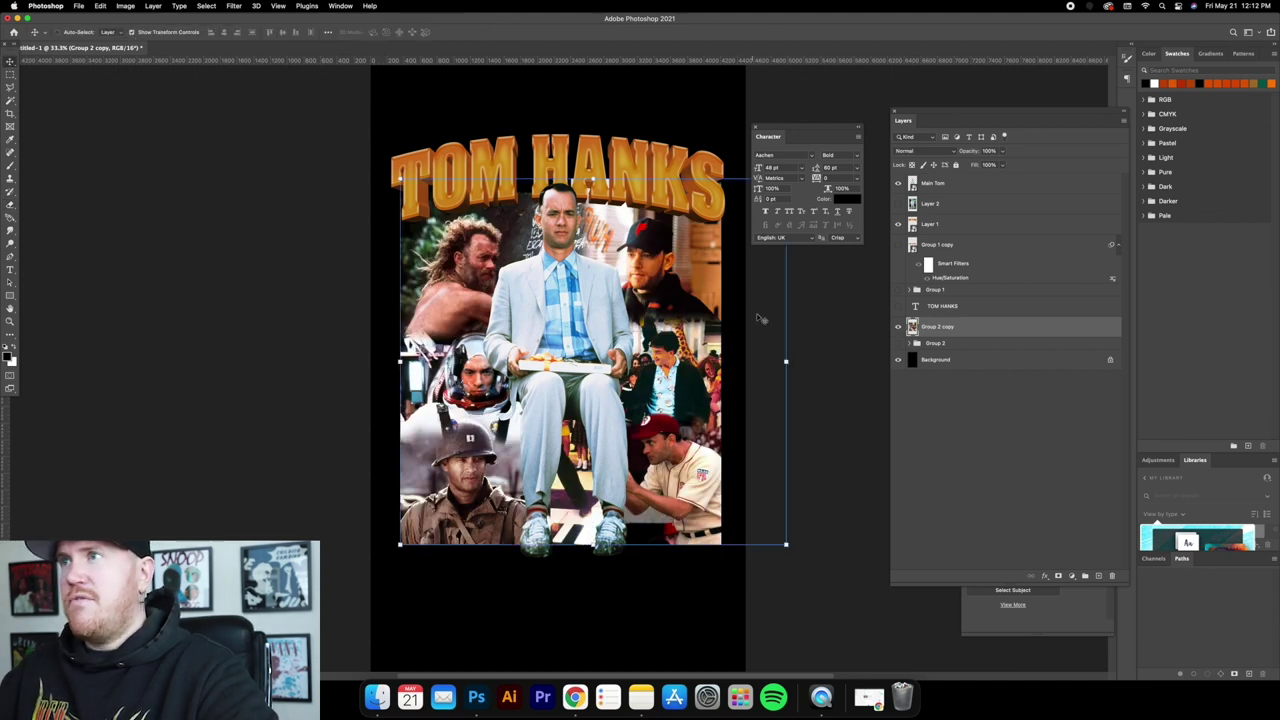
left_click_drag(727, 303, 576, 303)
key("m")
left_click_drag(692, 267, 630, 571)
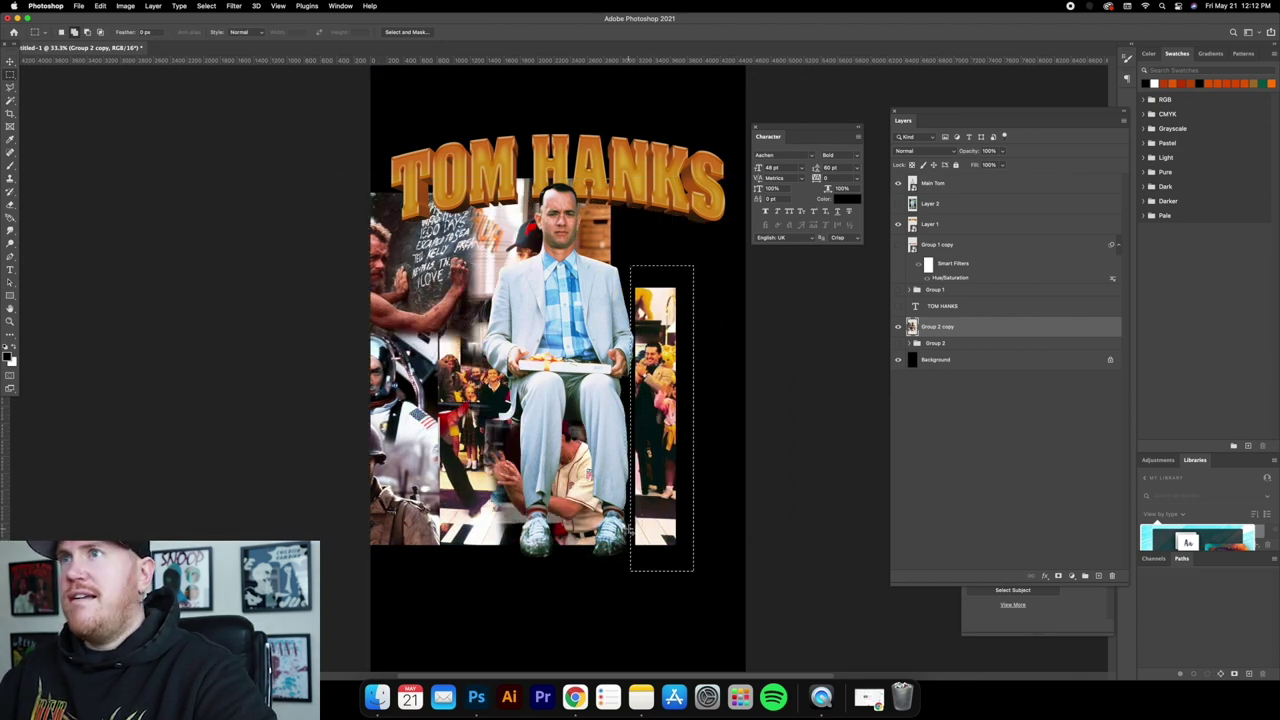
key("BackSpace")
right_click(631, 261)
left_click(341, 163)
key("cmd+d")
Move the merged collage back behind the central figure, and trim off its upper edge behind the title.
key("v")
left_click_drag(400, 230, 549, 268)
key("m")
left_click_drag(372, 92, 762, 191)
right_click(618, 190)
left_click(630, 189)
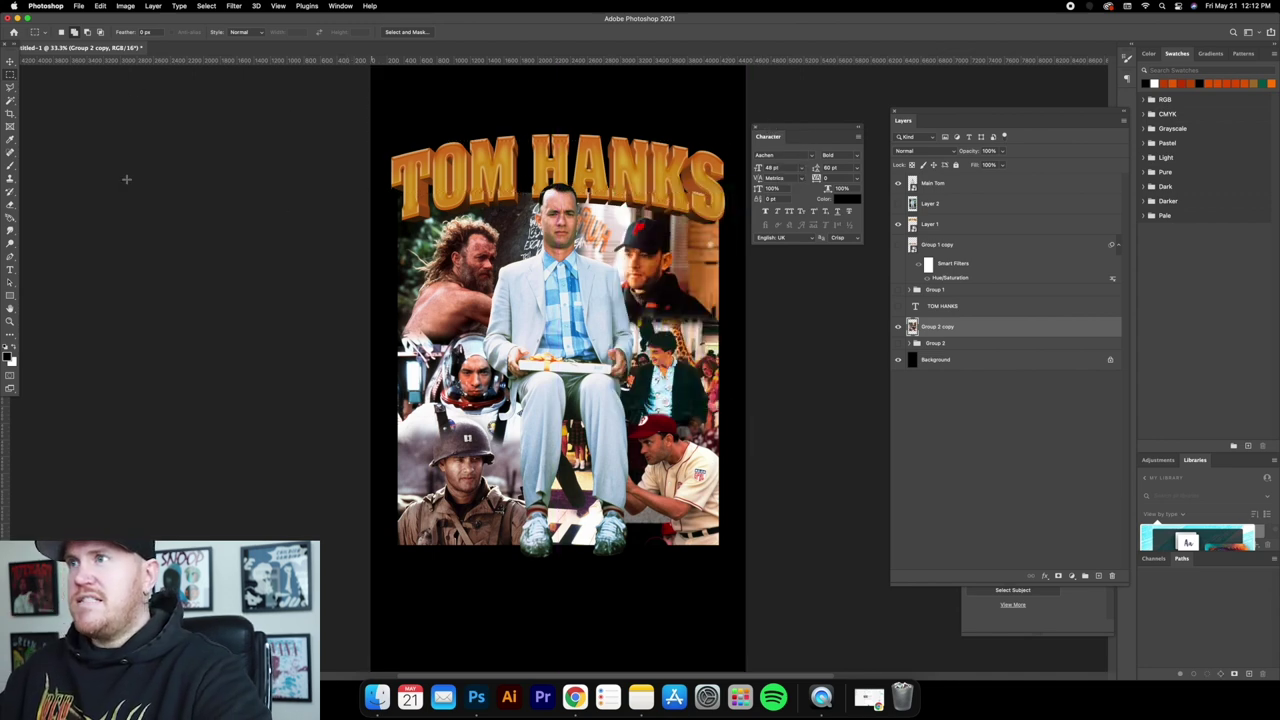
Try shifting the merged collage downward, and undo the move.
left_click(10, 61)
left_click_drag(613, 286, 613, 333)
key("super+z")
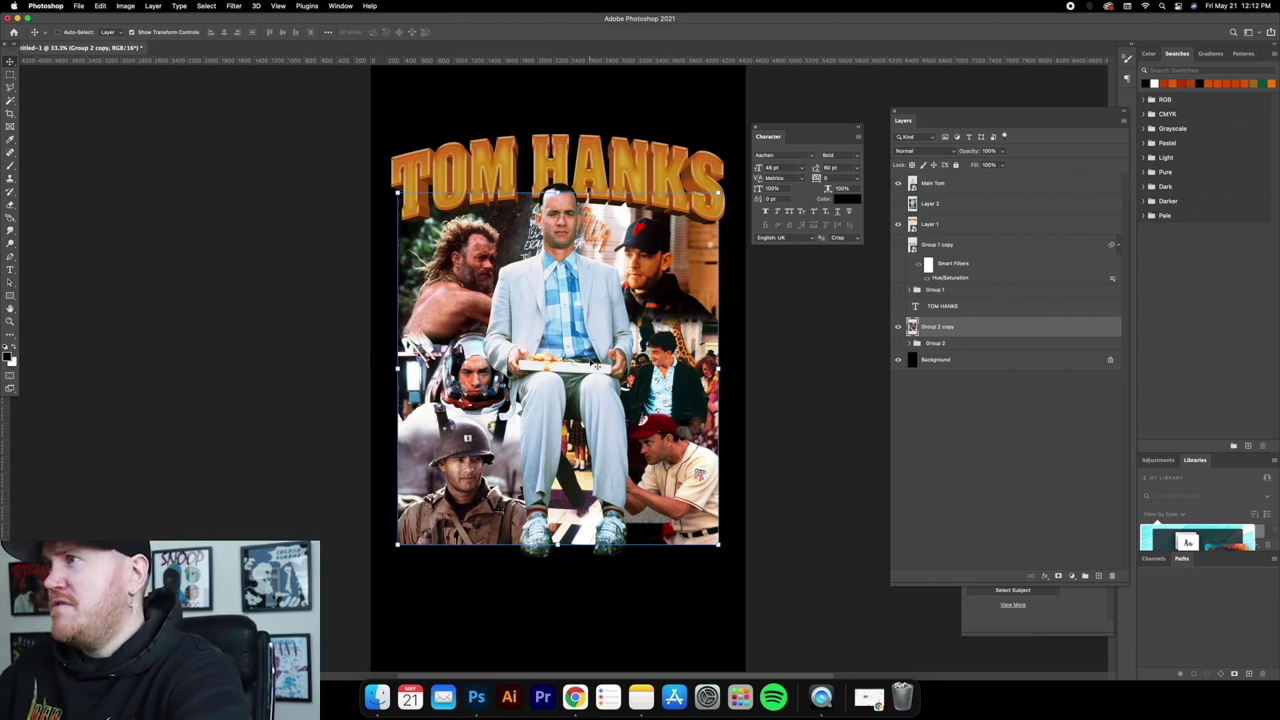
Convert the Group 2 copy layer to a smart object and rename it "Collage".
right_click(974, 326)
left_click(1006, 335)
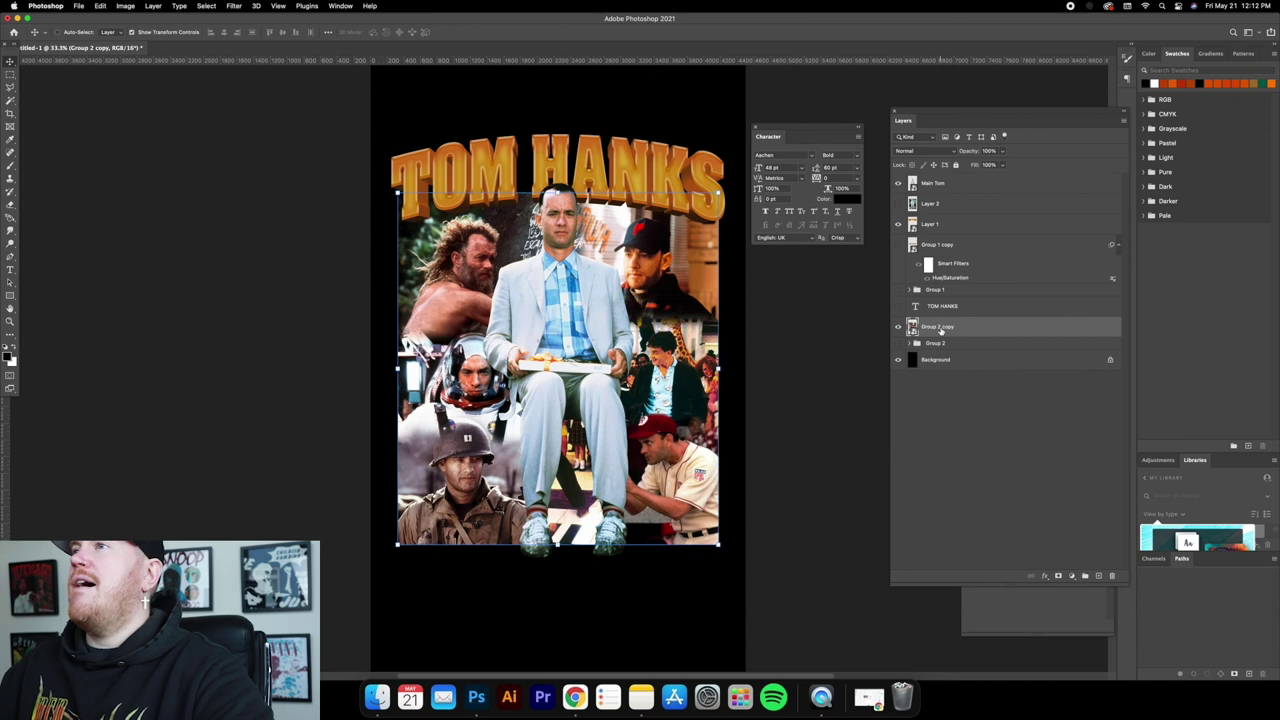
type("Grllage")
key("Return")
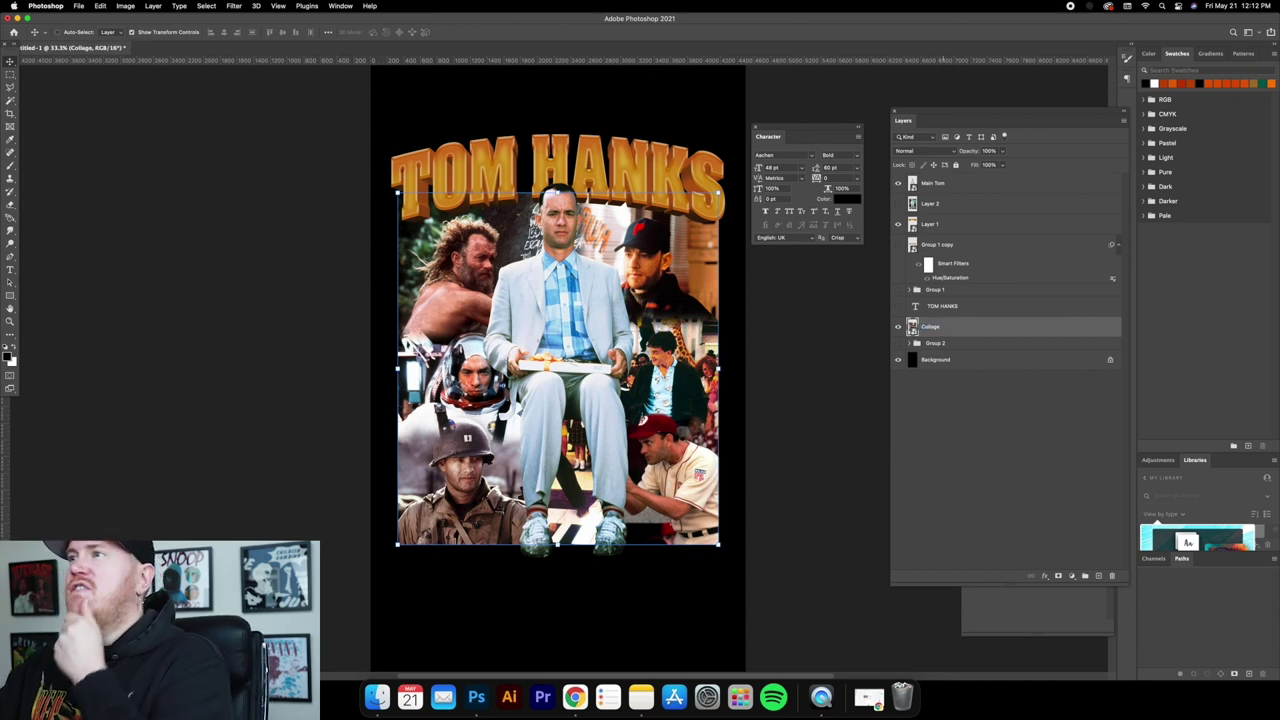
Add an Inner Glow to the Collage layer, reset to default settings, with Normal blend mode and black as its colour.
double_click(978, 333)
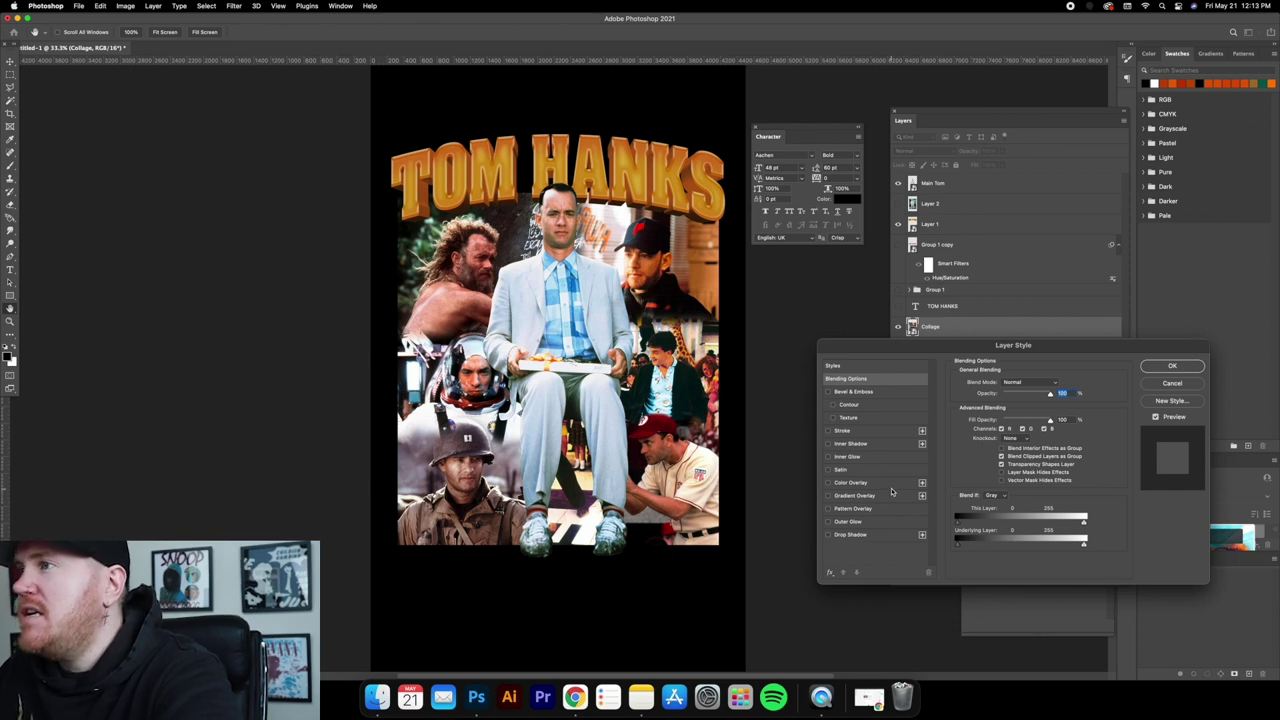
left_click(847, 456)
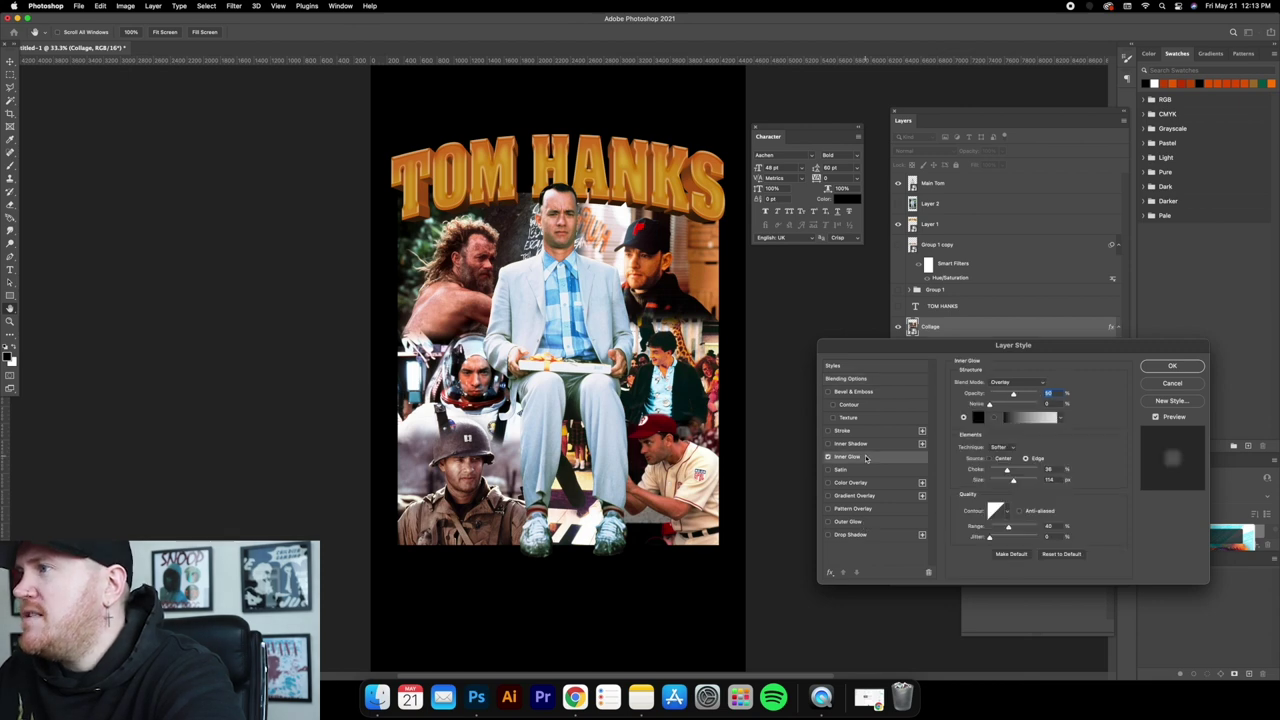
left_click(1055, 554)
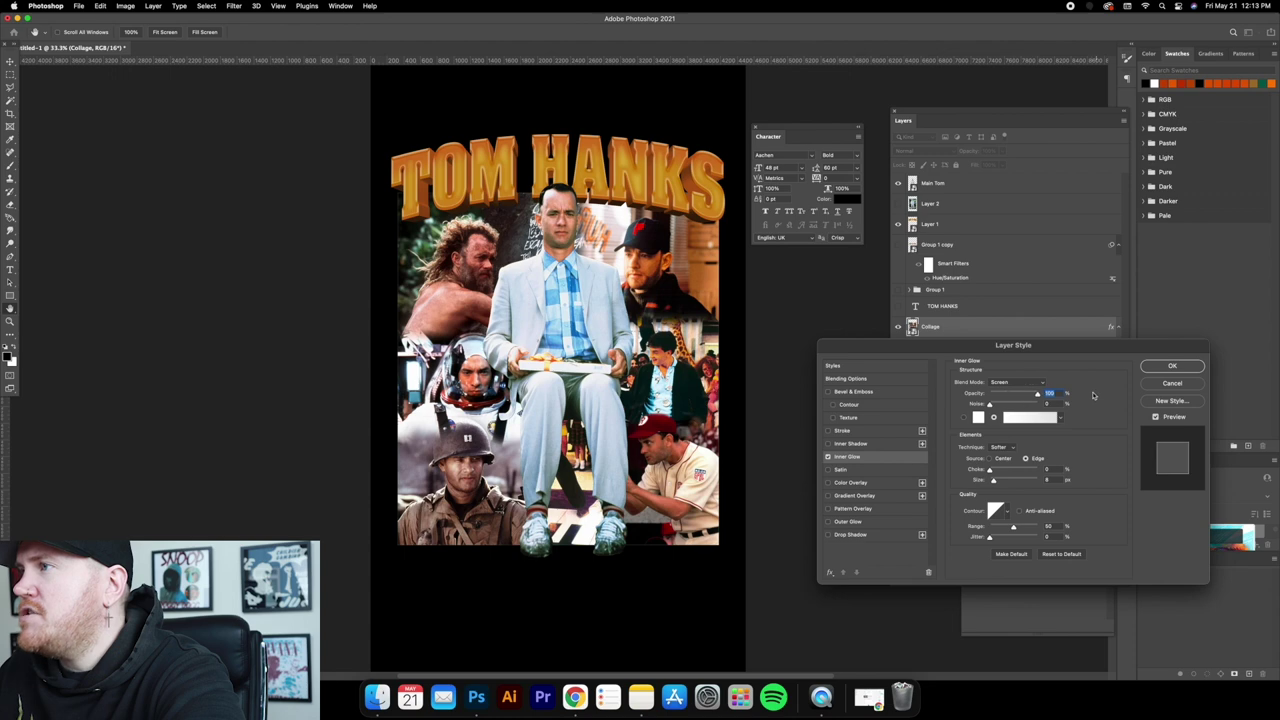
left_click(1016, 382)
left_click(1003, 296)
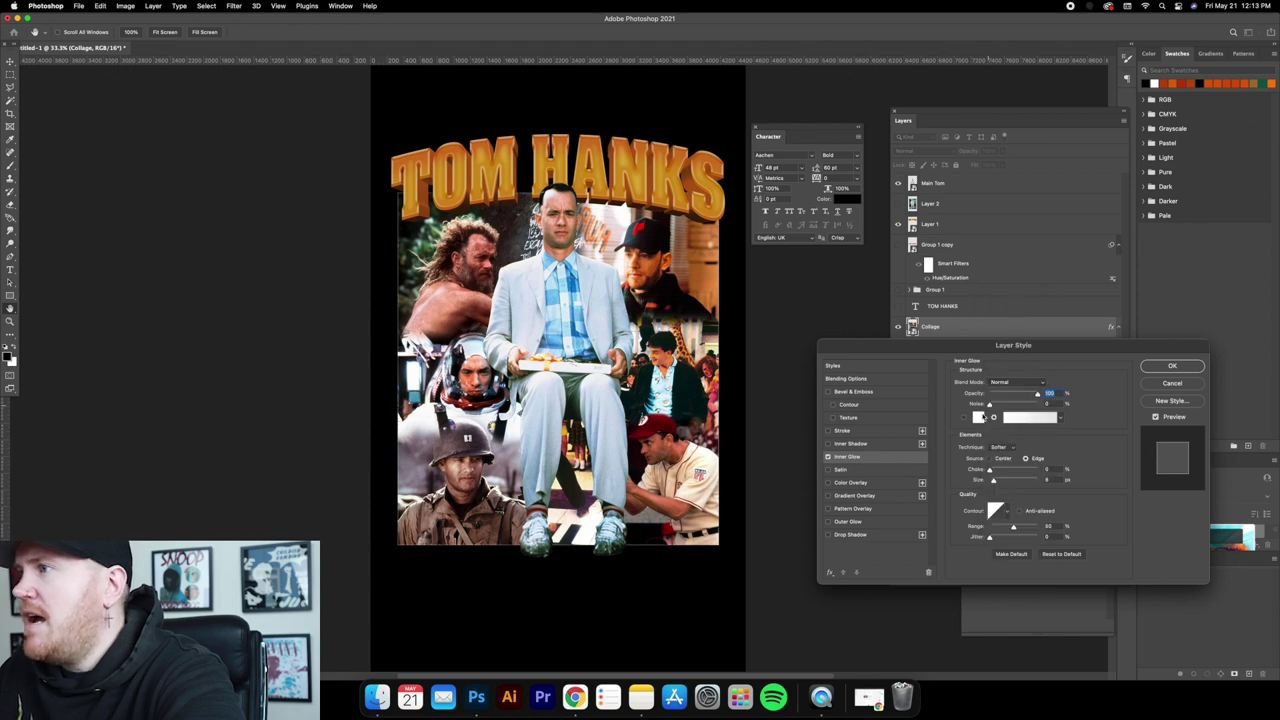
left_click(977, 417)
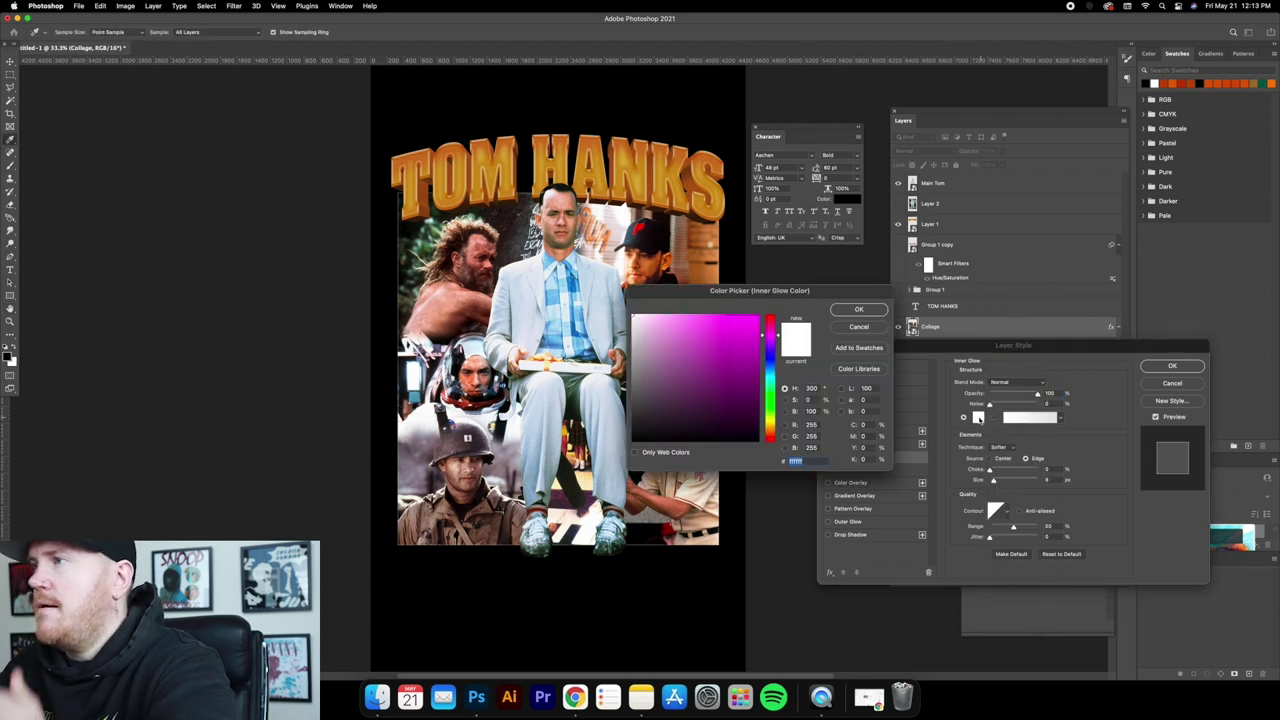
left_click(858, 309)
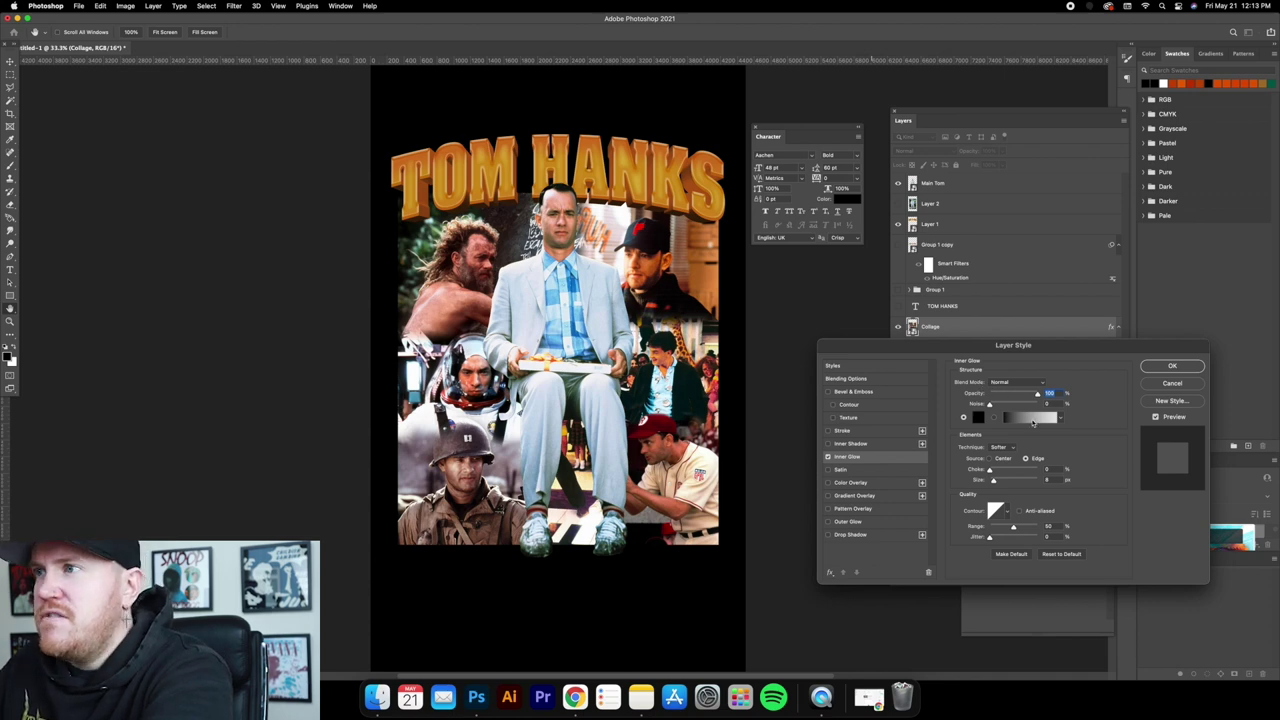
Set the Collage layer's Inner Glow to 6% choke and 140 px size, and apply the layer style.
left_click_drag(992, 482, 1008, 482)
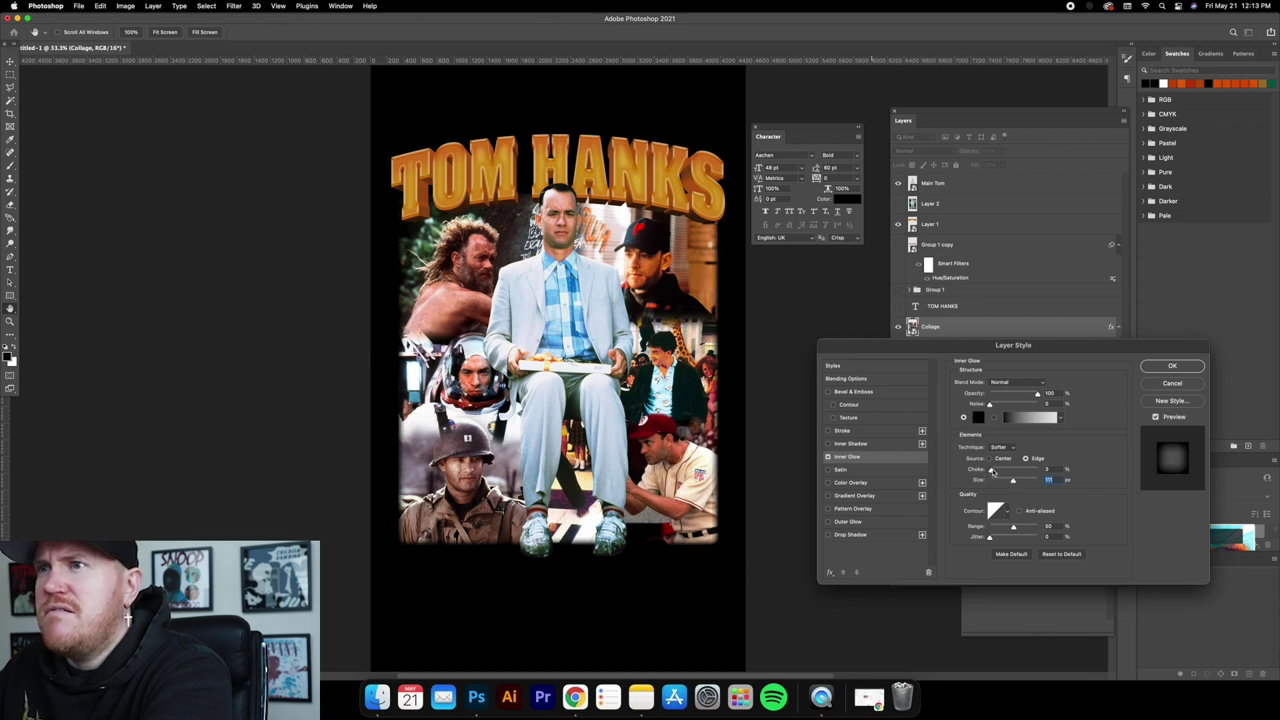
left_click_drag(992, 471, 996, 472)
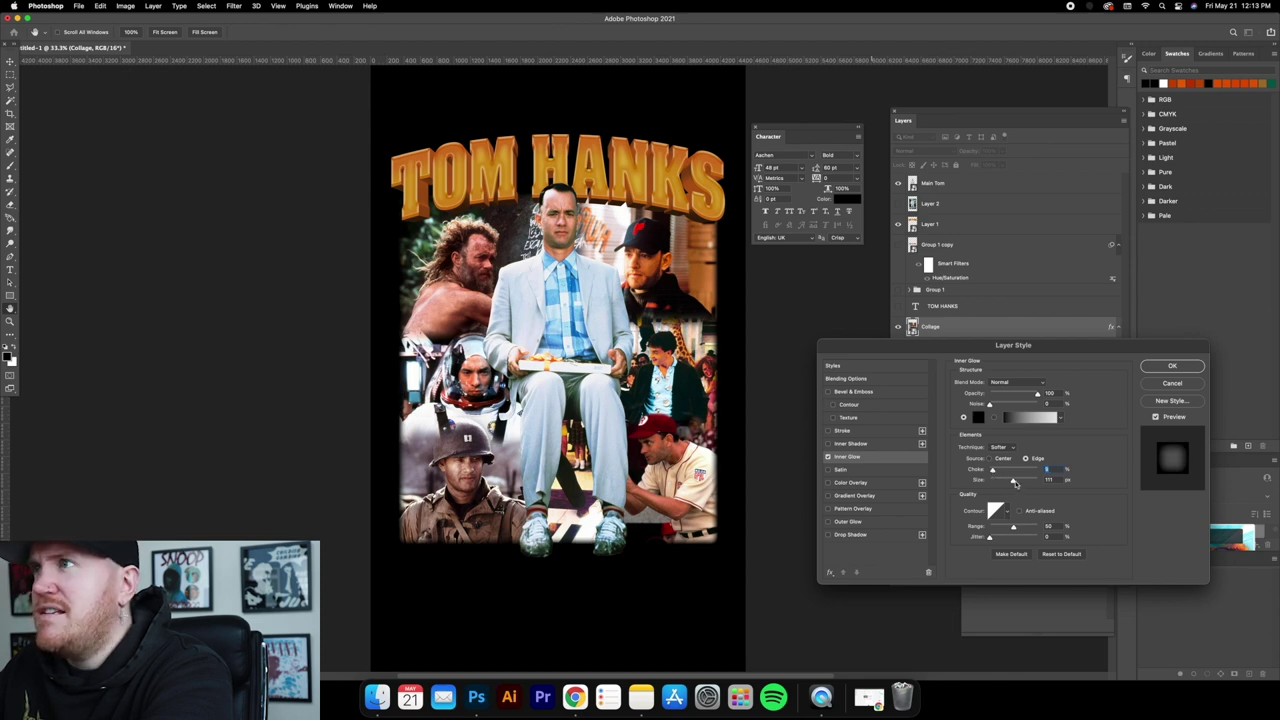
left_click(1020, 482)
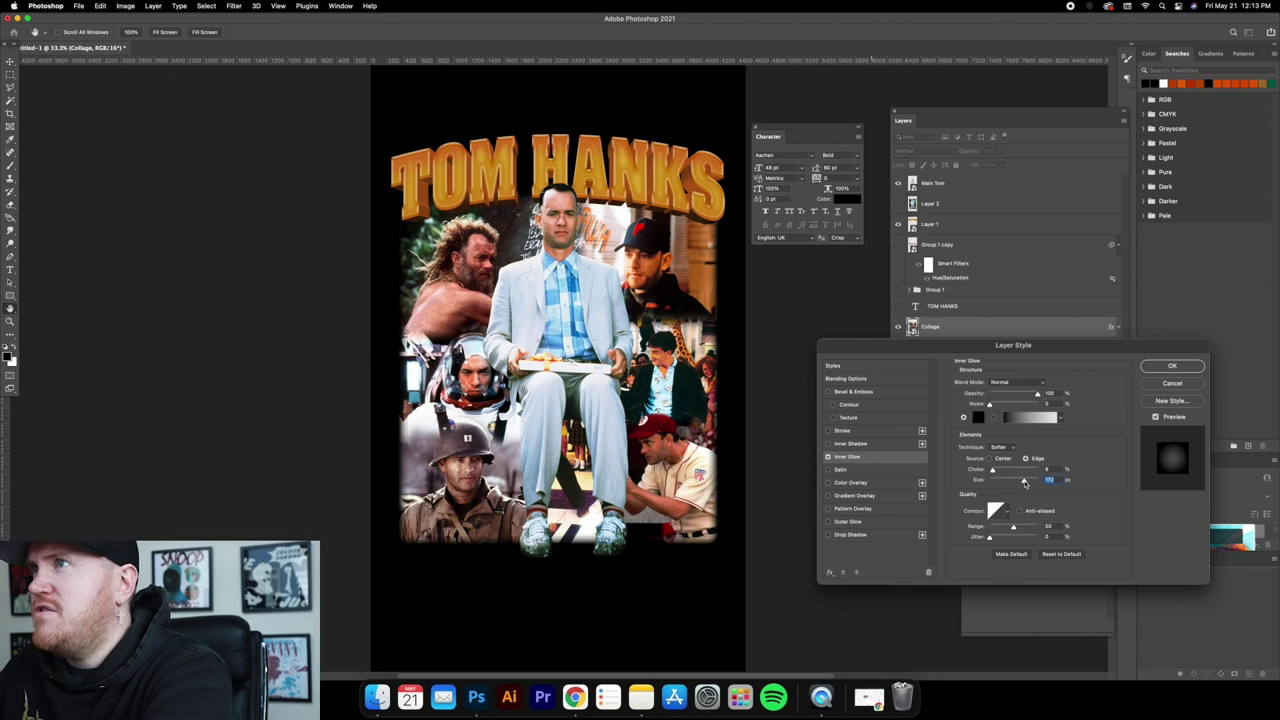
left_click_drag(1022, 483, 1017, 482)
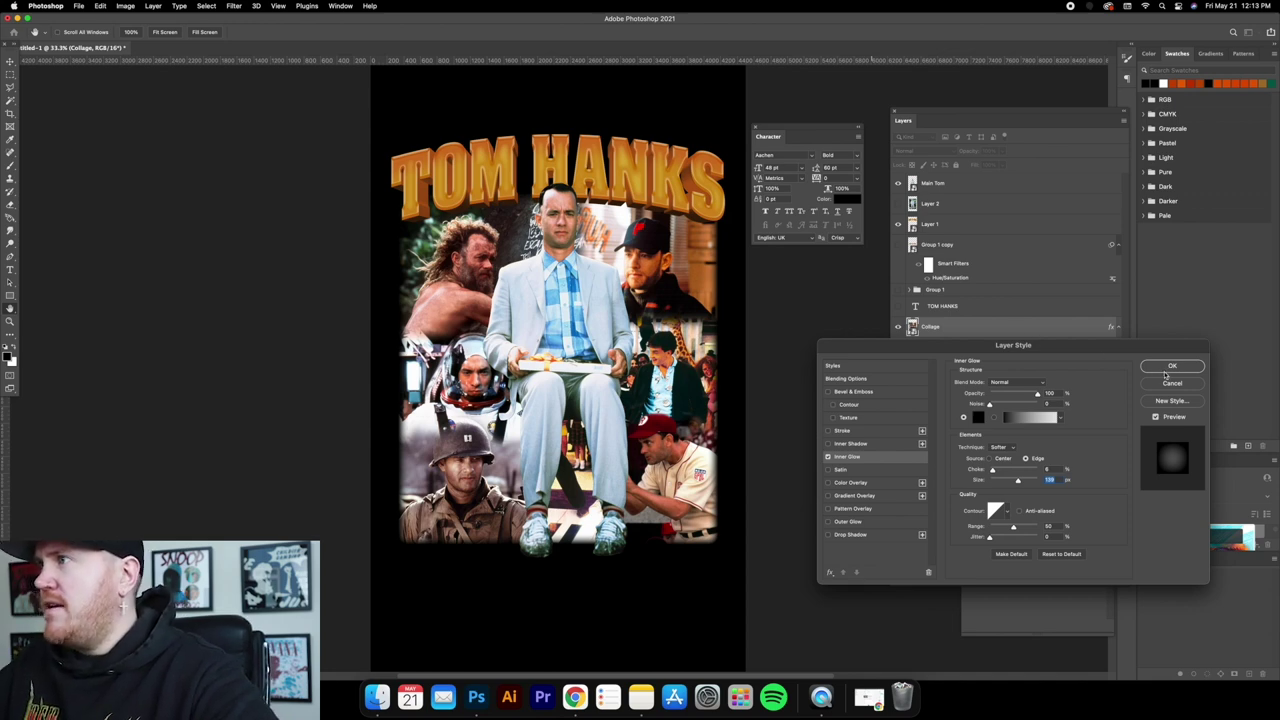
type("140")
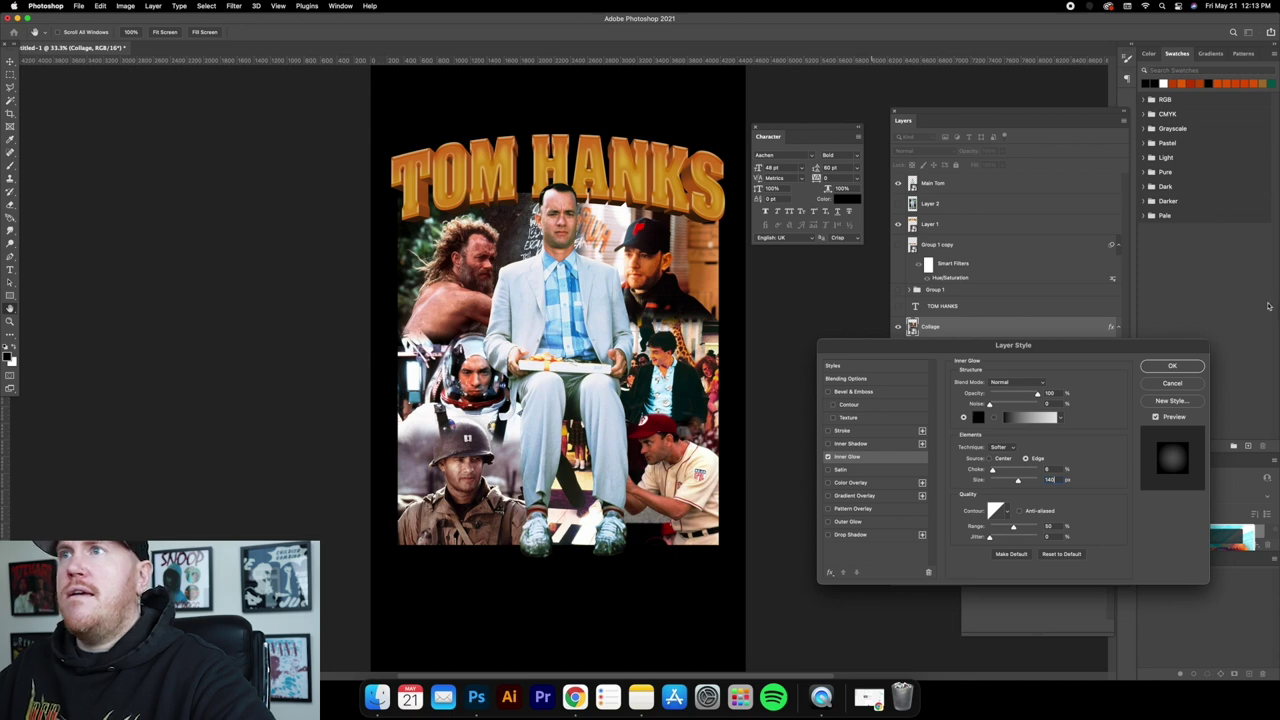
left_click(1170, 366)
Shift the collage slightly downward beneath the title, and try repositioning the title on Layer 1.
left_click_drag(601, 246, 601, 253)
left_click(962, 225)
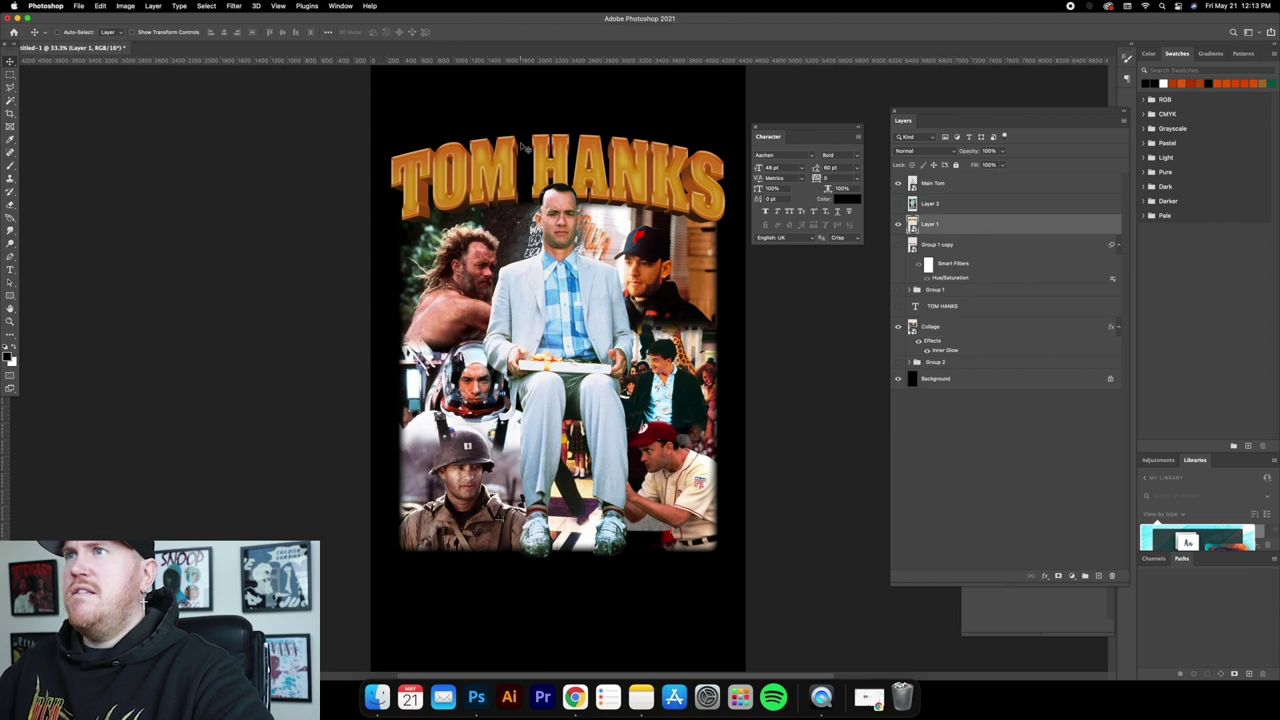
left_click_drag(552, 120, 574, 148)
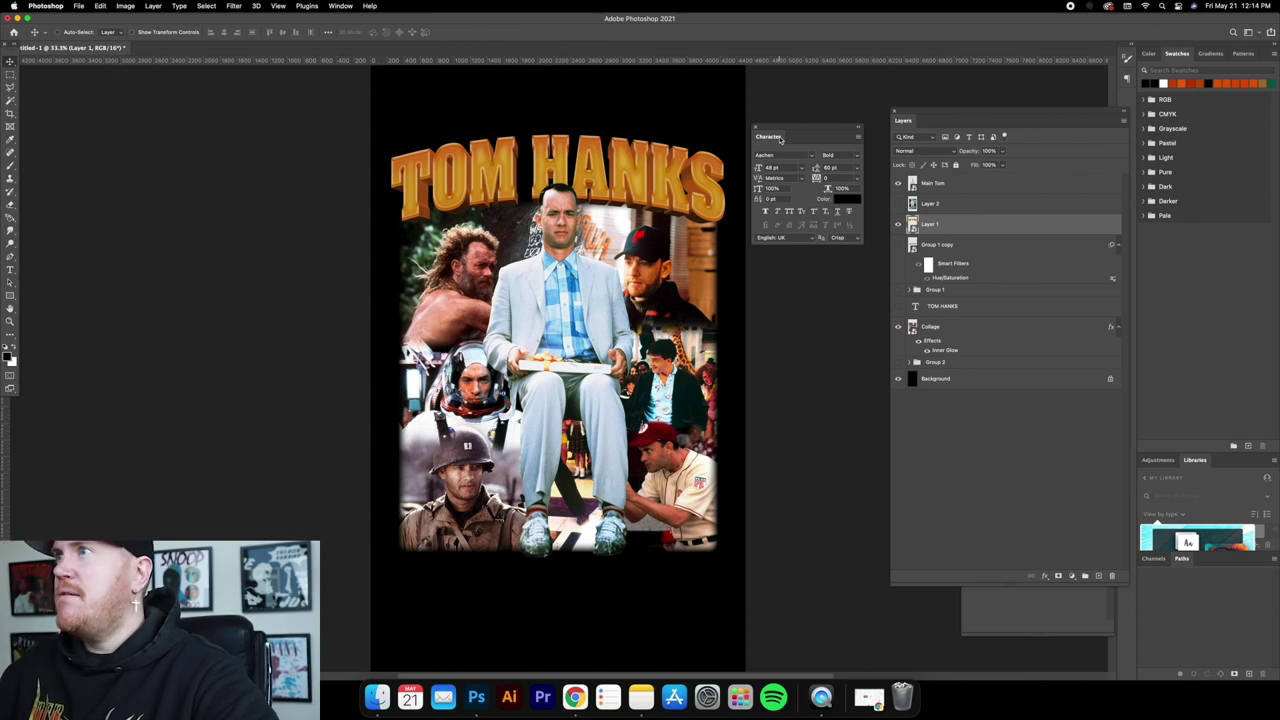
Above the Main Tom layer, add white text reading "2X ACADEMY AWARD WINNER" over the lower part of the collage.
left_click(932, 184)
key("t")
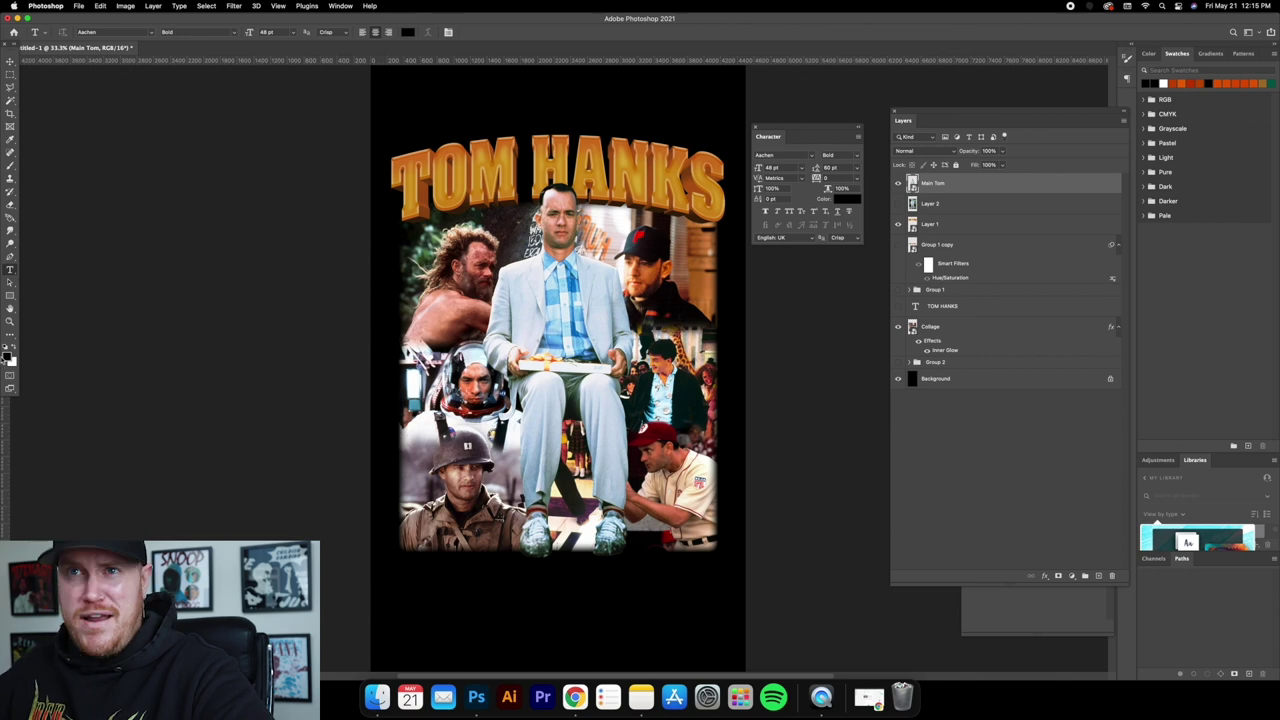
left_click(13, 348)
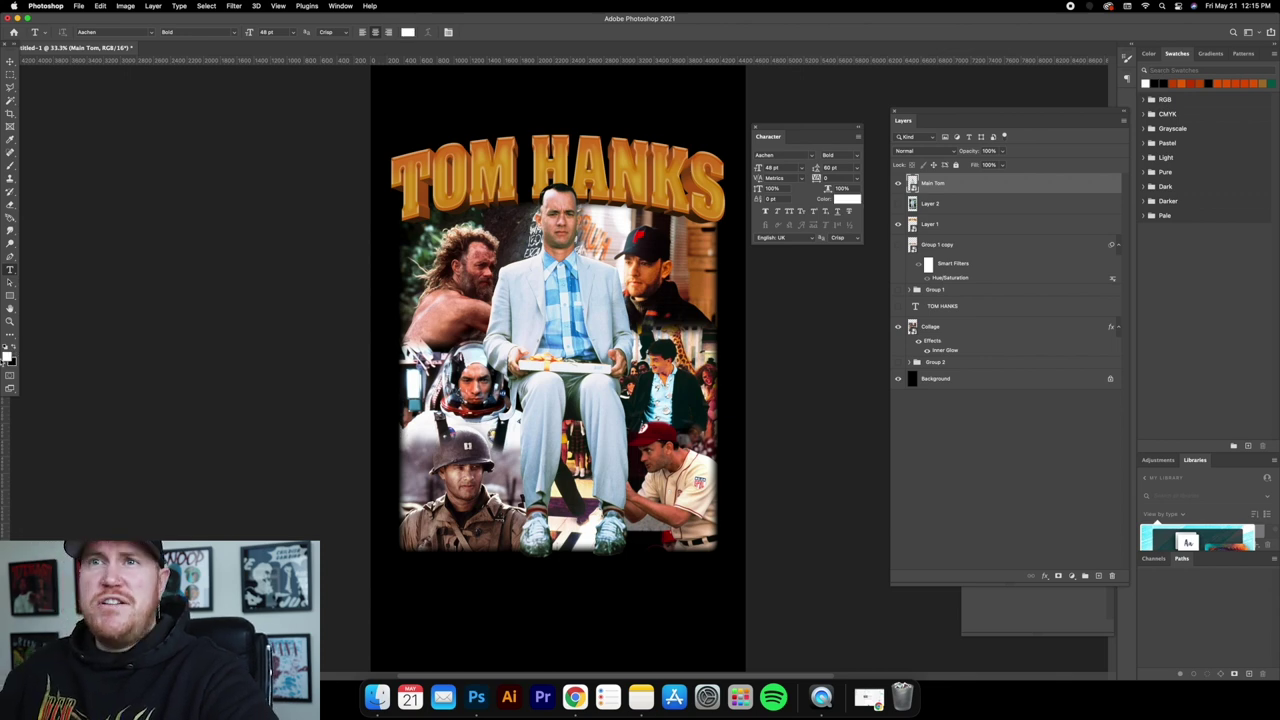
left_click(9, 354)
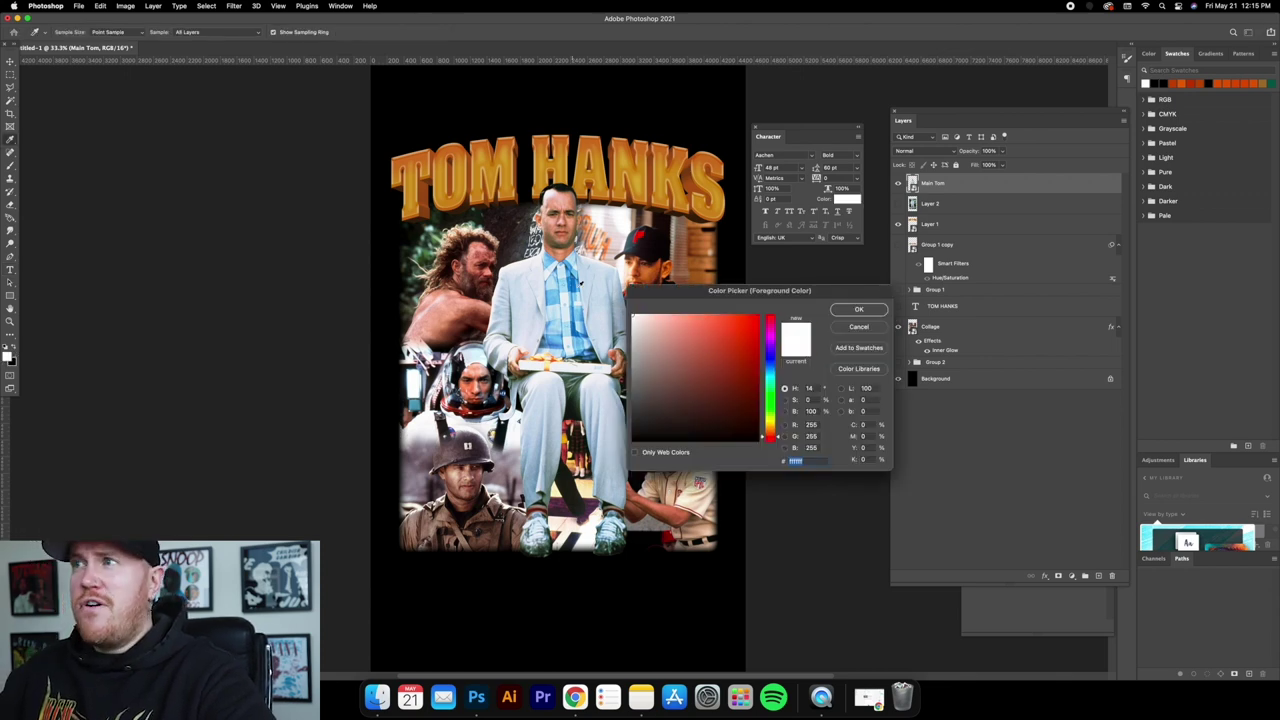
left_click(858, 309)
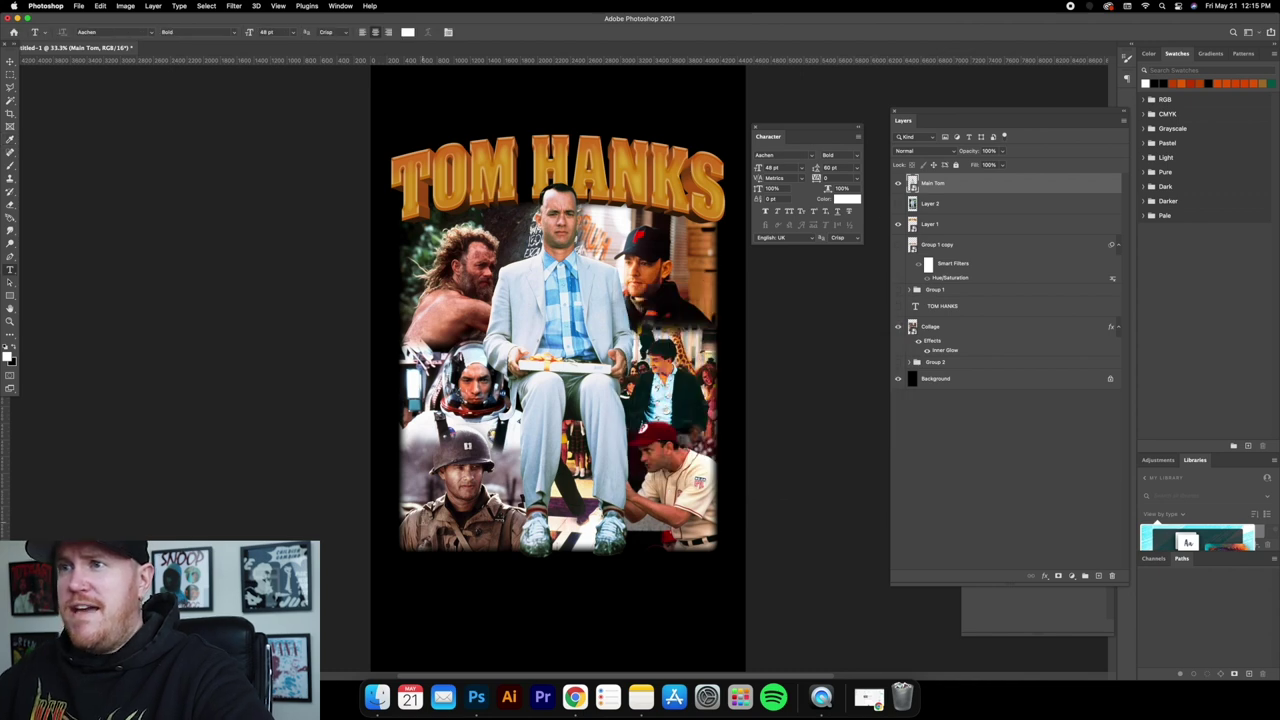
left_click(425, 518)
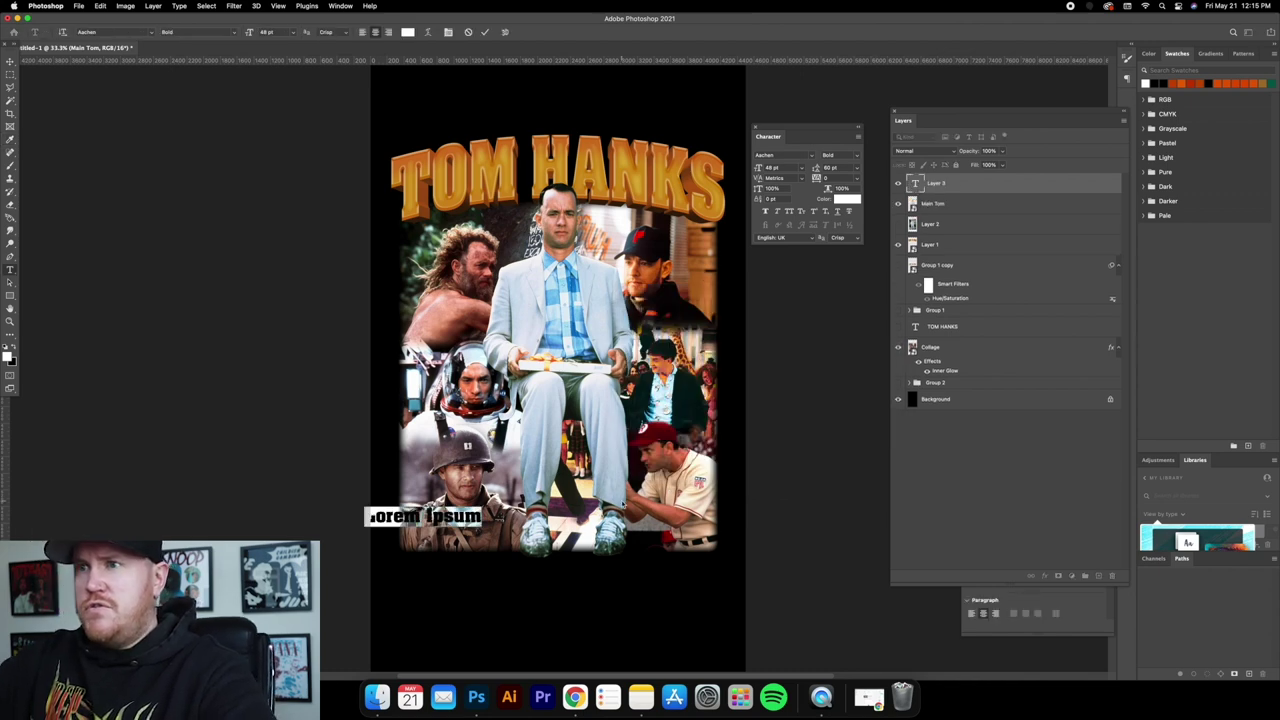
key("BackSpace")
type("2X")
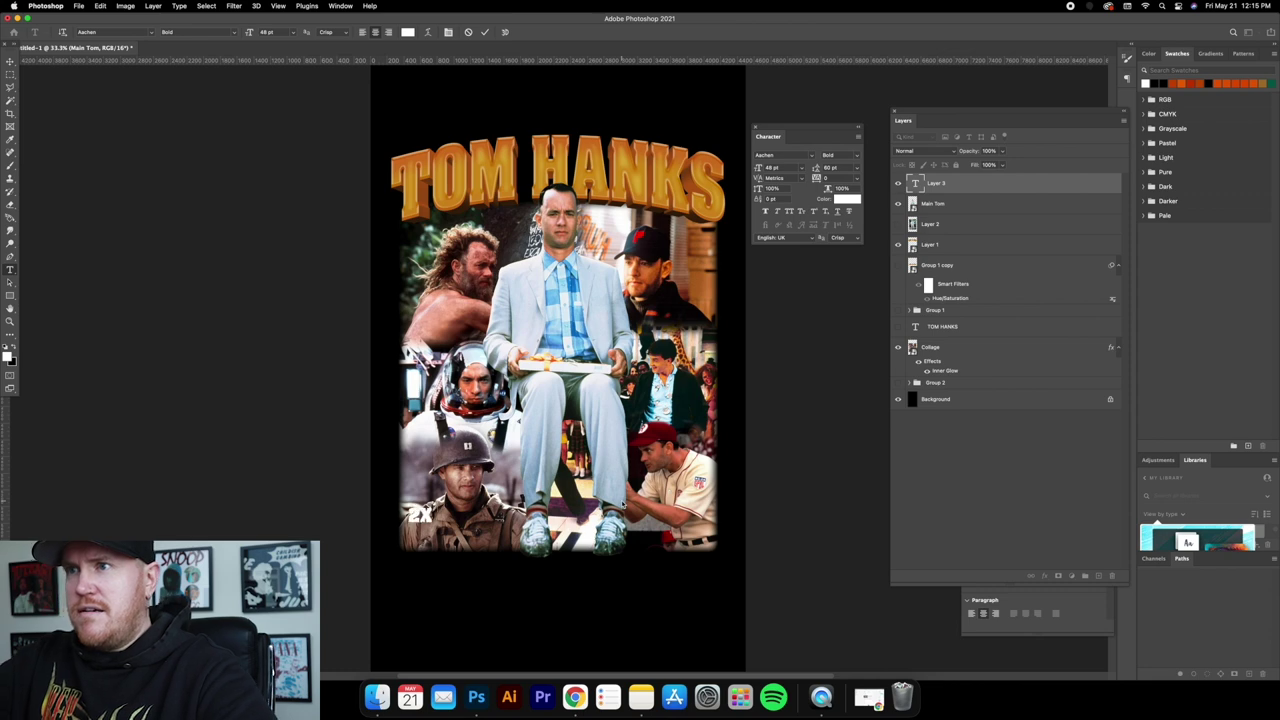
type(" ACAD")
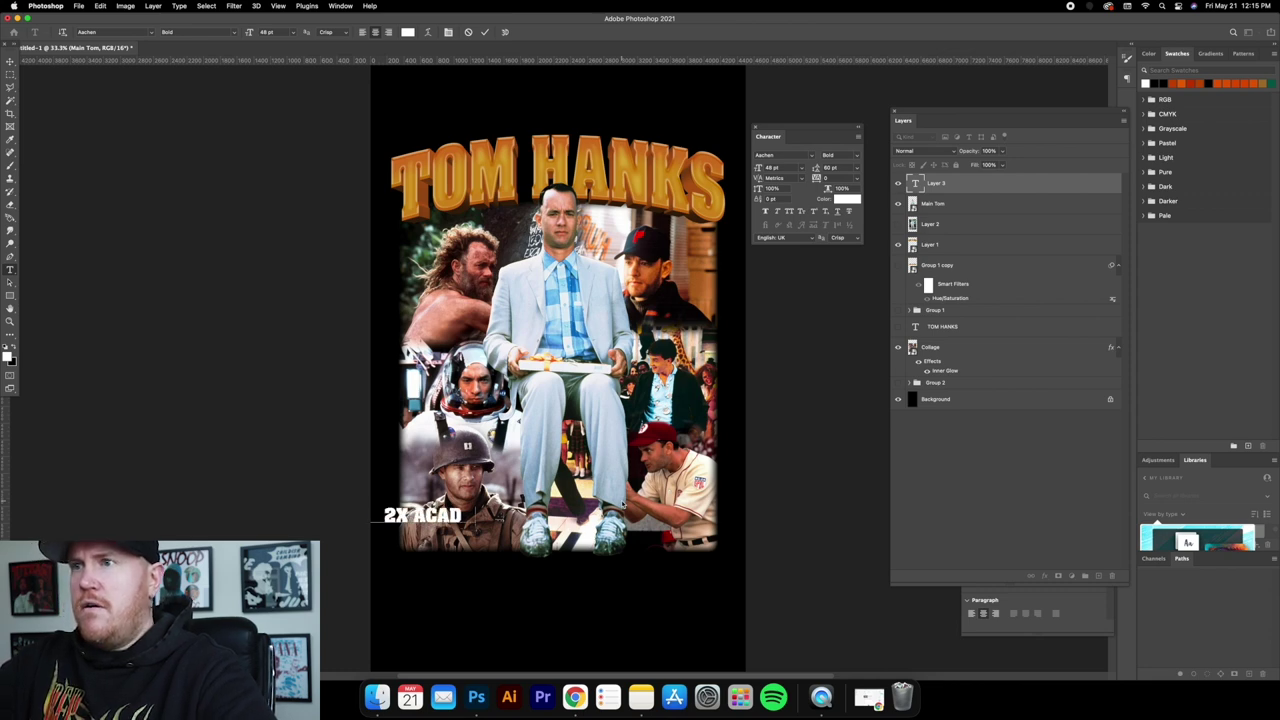
type("EMY AWAY")
key("BackSpace")
type("RD WINNER")
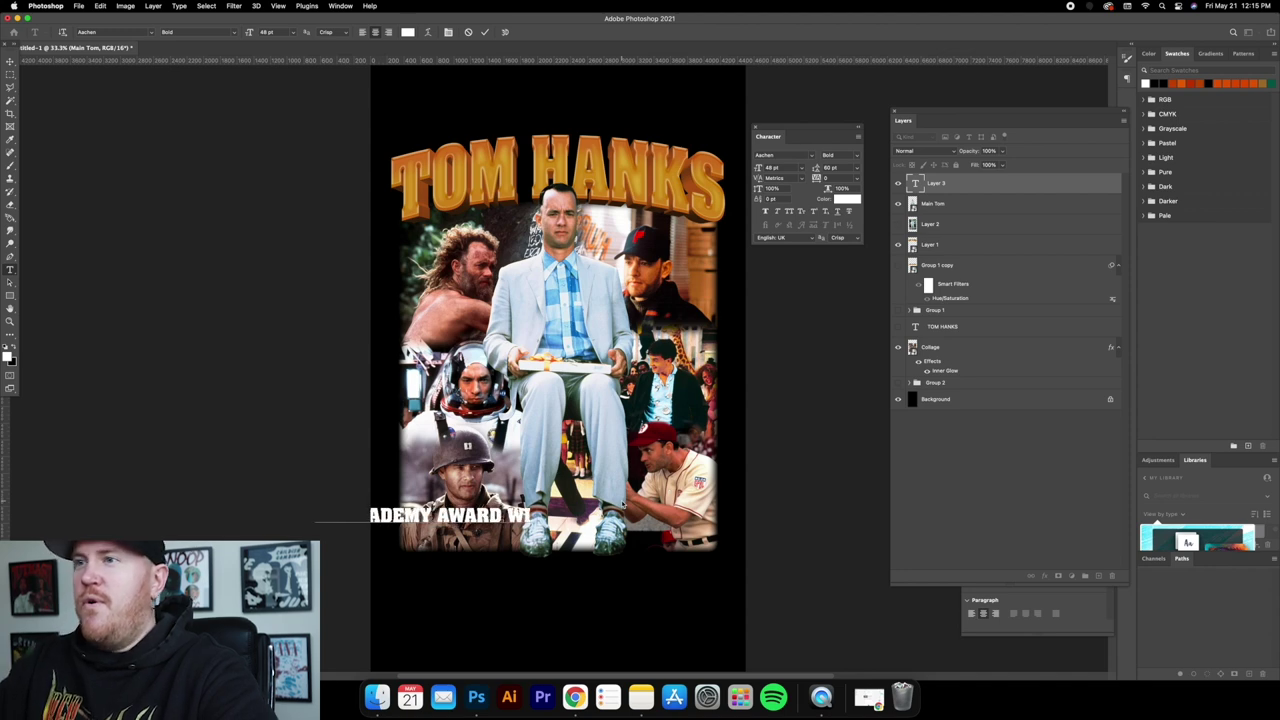
Move the award text across the collage's lower edge, show its transform controls, and enlarge it to about 54 pt.
left_click(10, 62)
left_click_drag(470, 515, 592, 535)
left_click(132, 32)
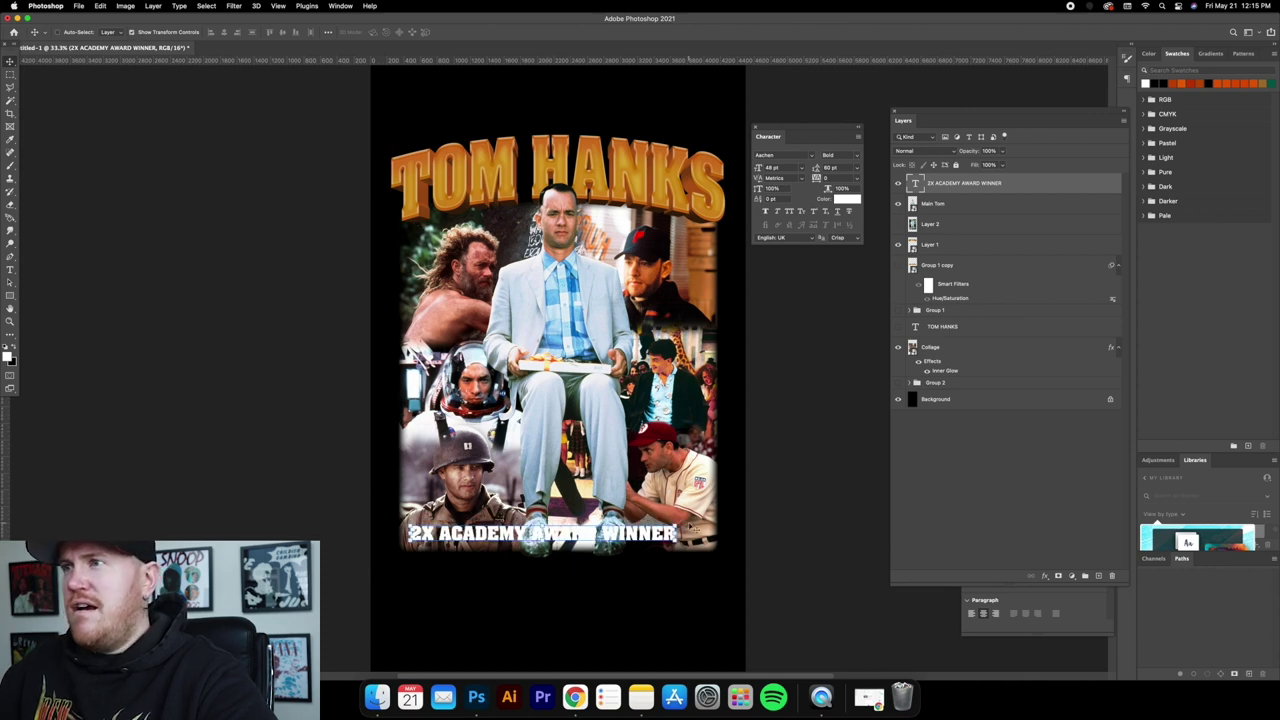
key("super+t")
left_click_drag(681, 523, 714, 518)
key("Return")
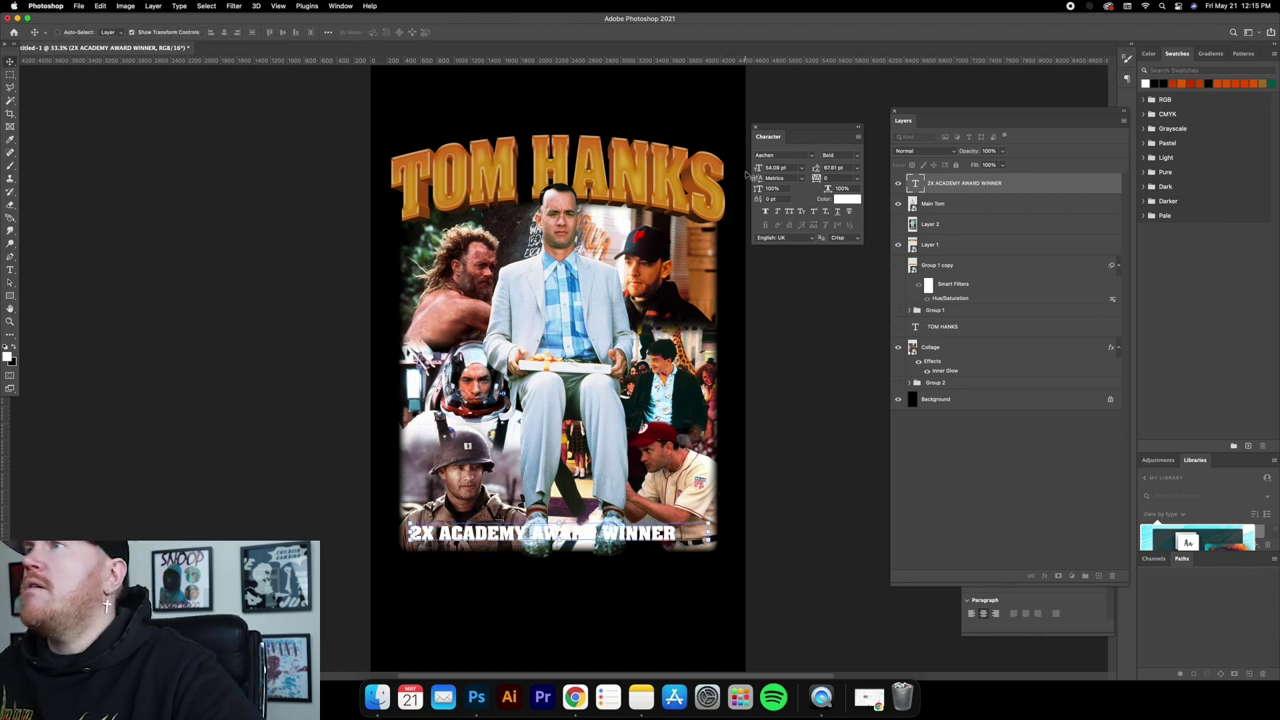
Set the award text's font to Savoye LET and retype it in mixed case as "2x Academy AwardWinner".
left_click(812, 157)
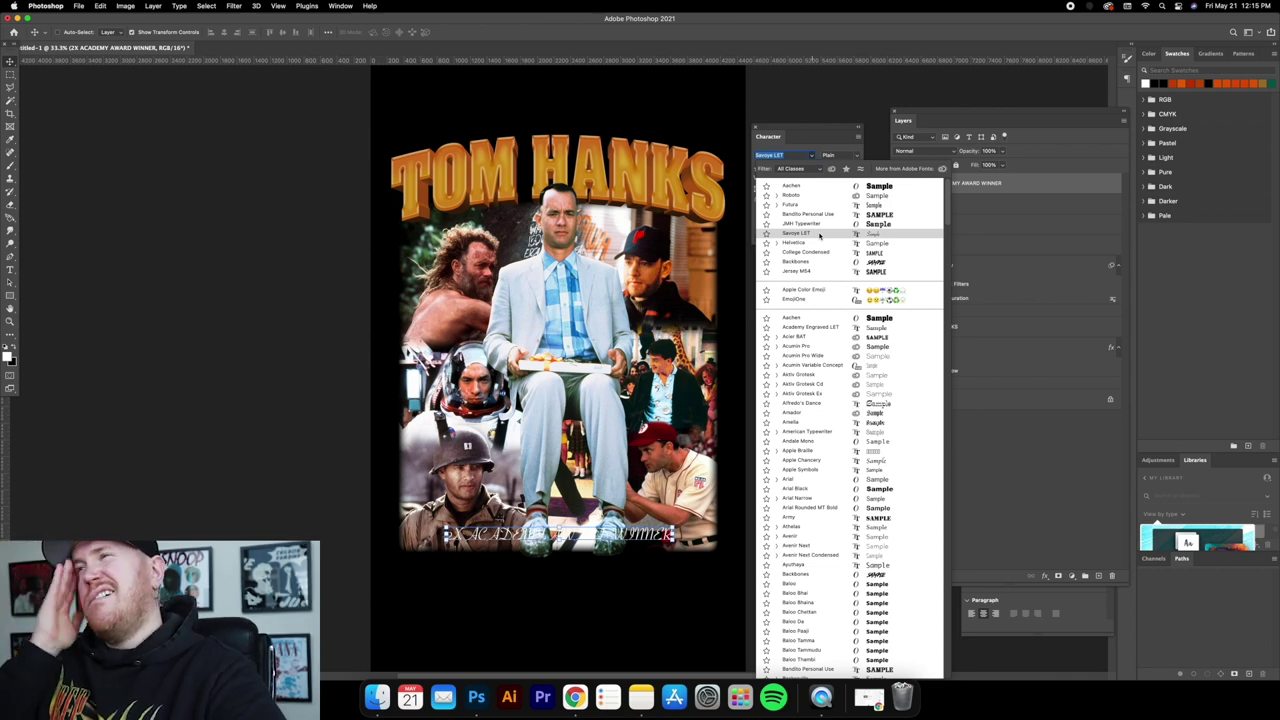
left_click(820, 235)
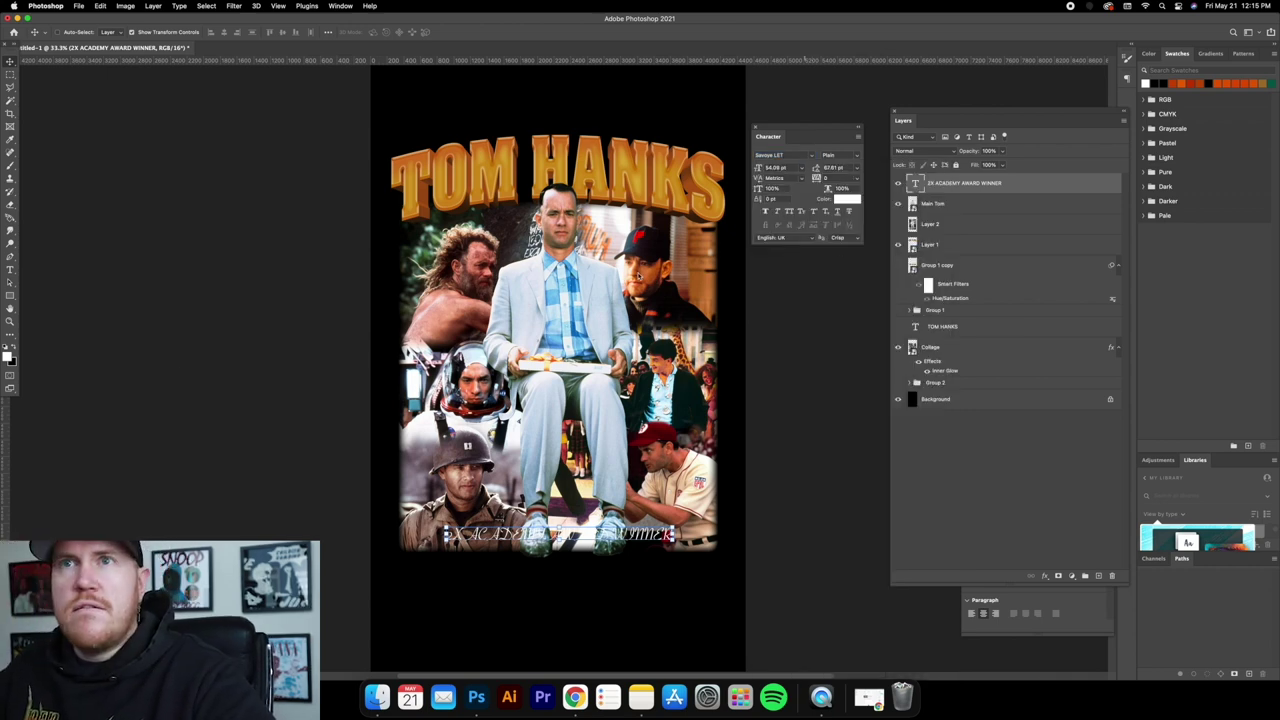
left_click(10, 270)
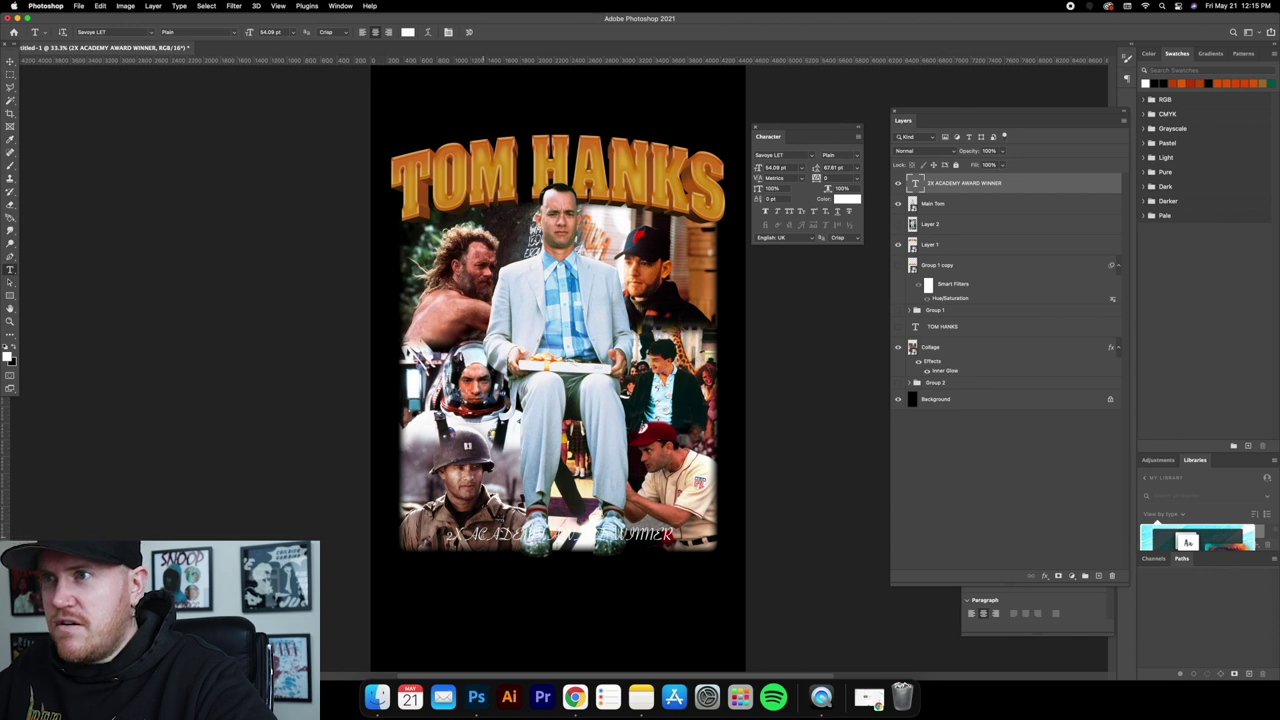
left_click_drag(445, 535, 758, 540)
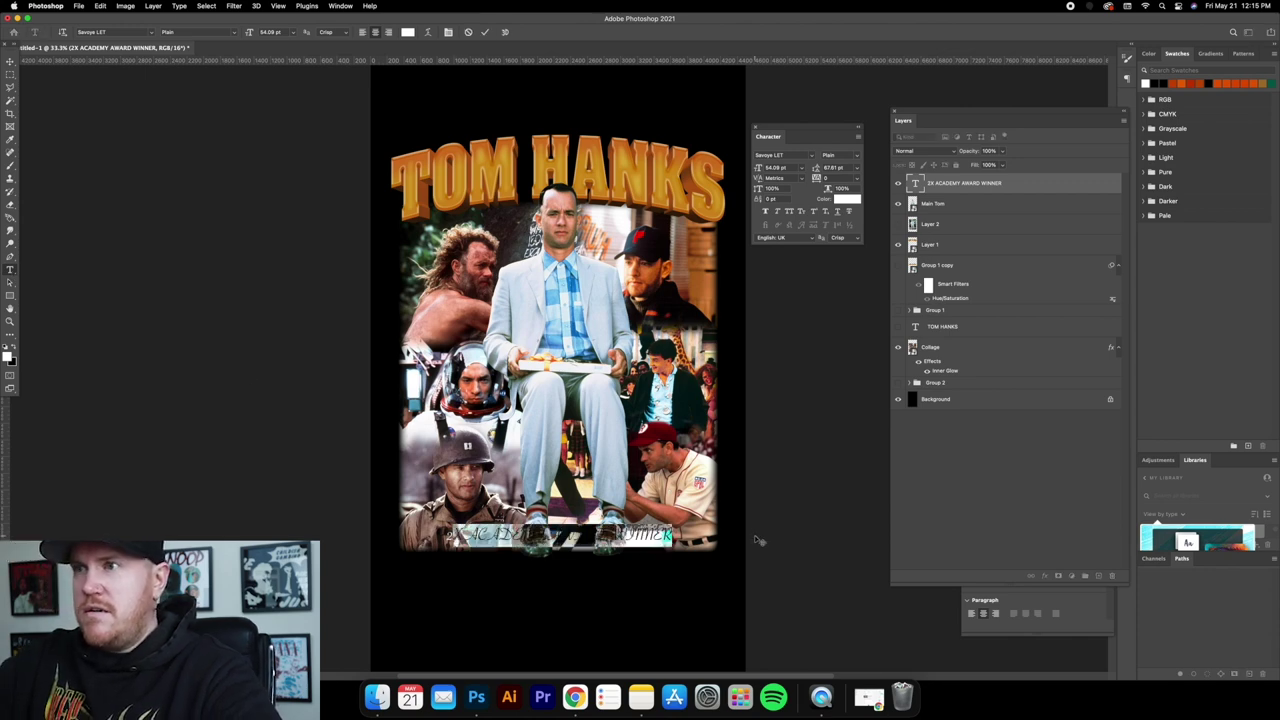
key("BackSpace")
type("2x Academy")
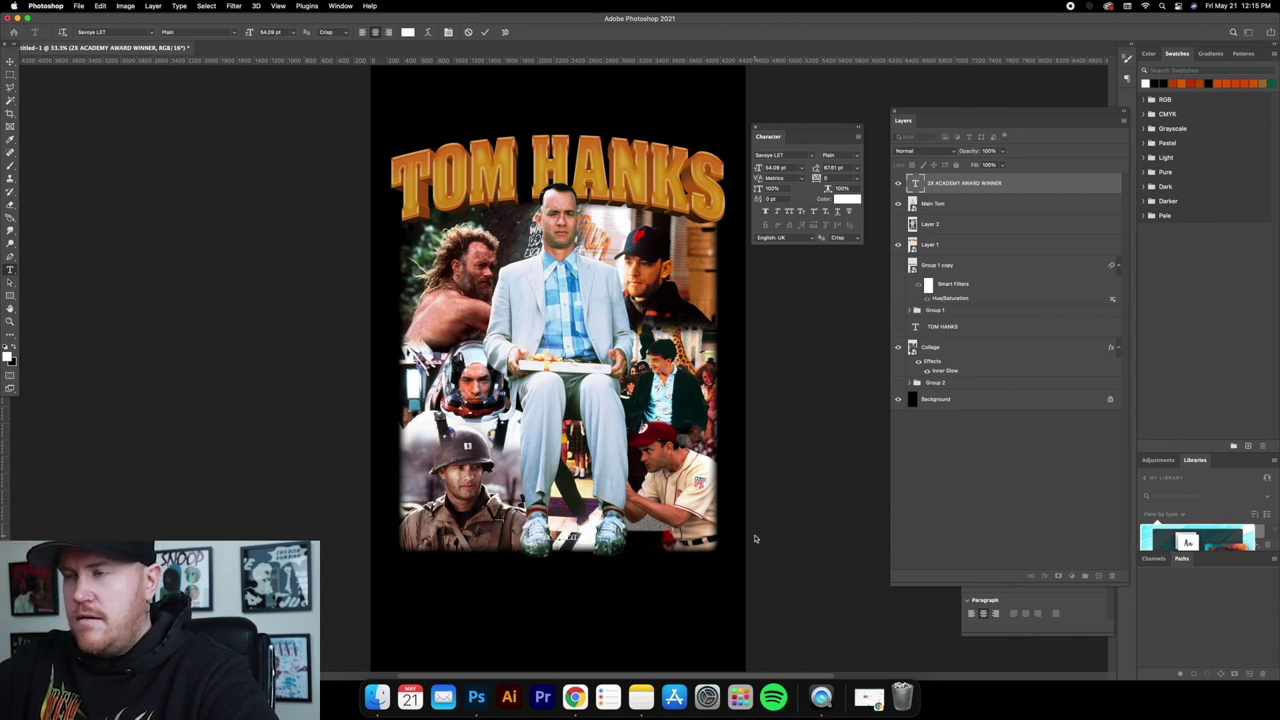
type(" Award Winner")
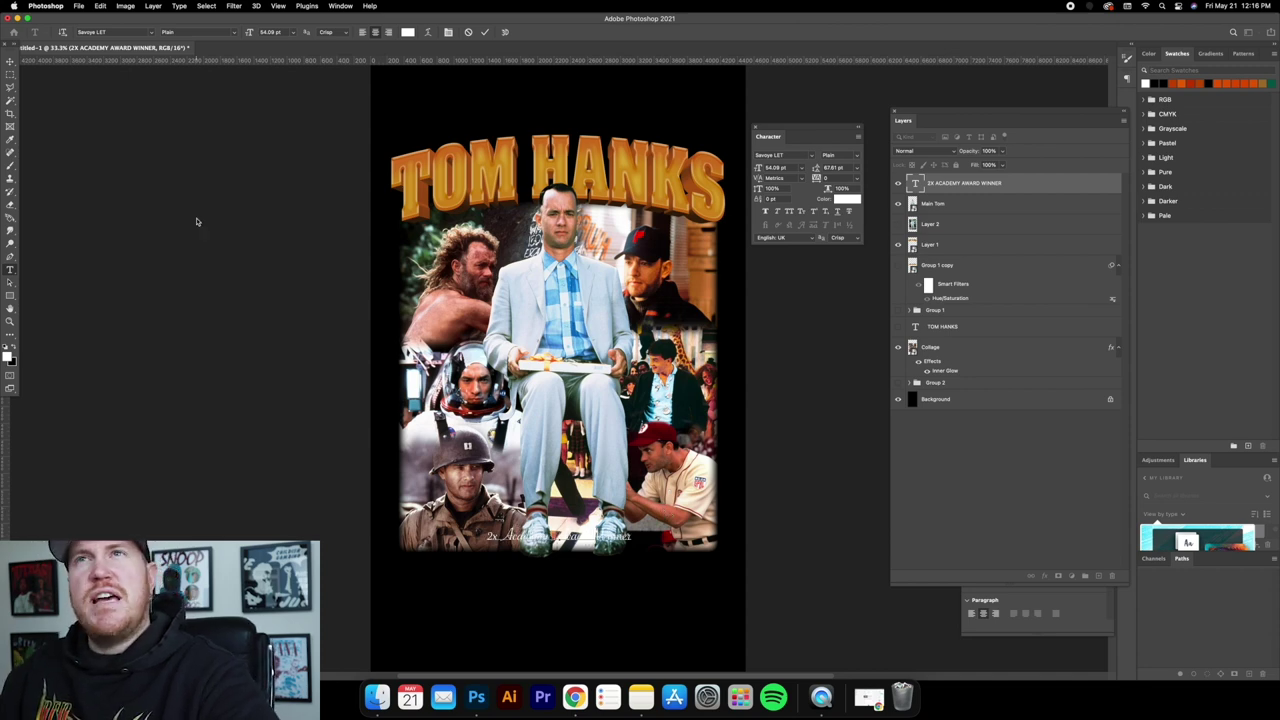
Enlarge the script award text to about 109 pt so that it spans most of the collage's width.
left_click(10, 62)
left_click_drag(520, 540, 445, 538)
key("ctrl+t")
left_click_drag(565, 527, 712, 460)
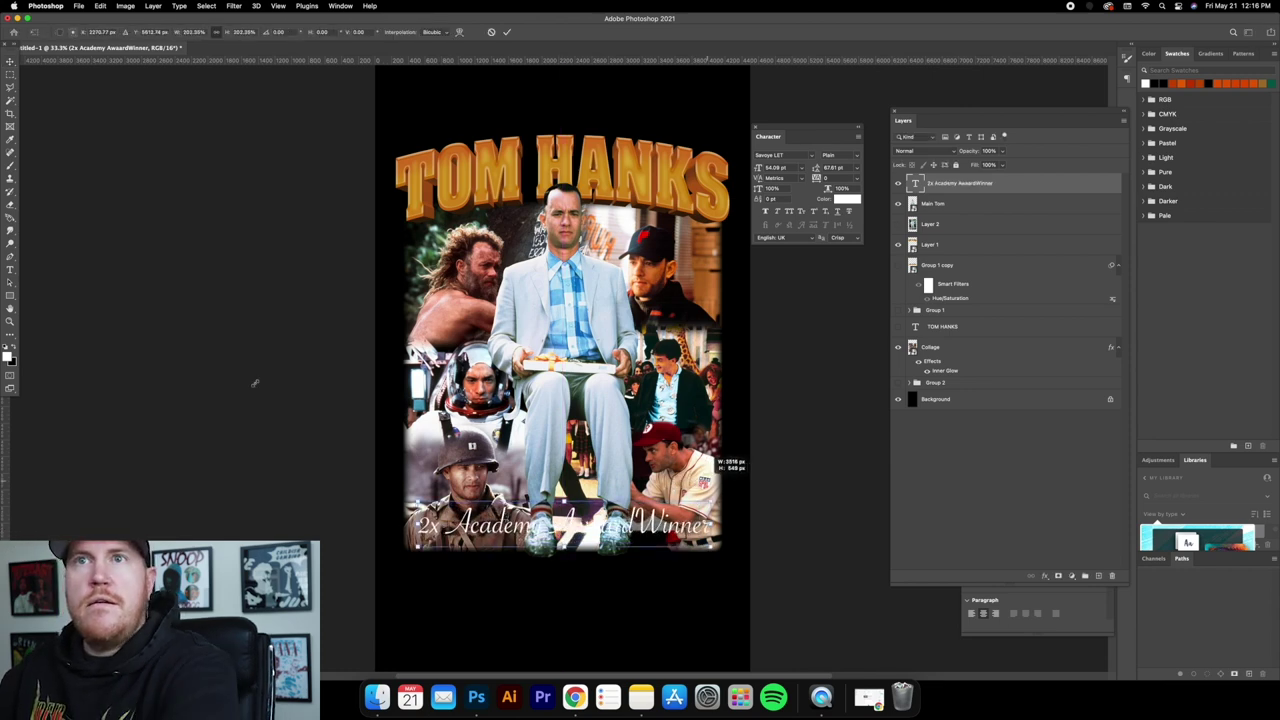
Correct the misspelled word "Award" in the award text.
left_click(10, 270)
key("Escape")
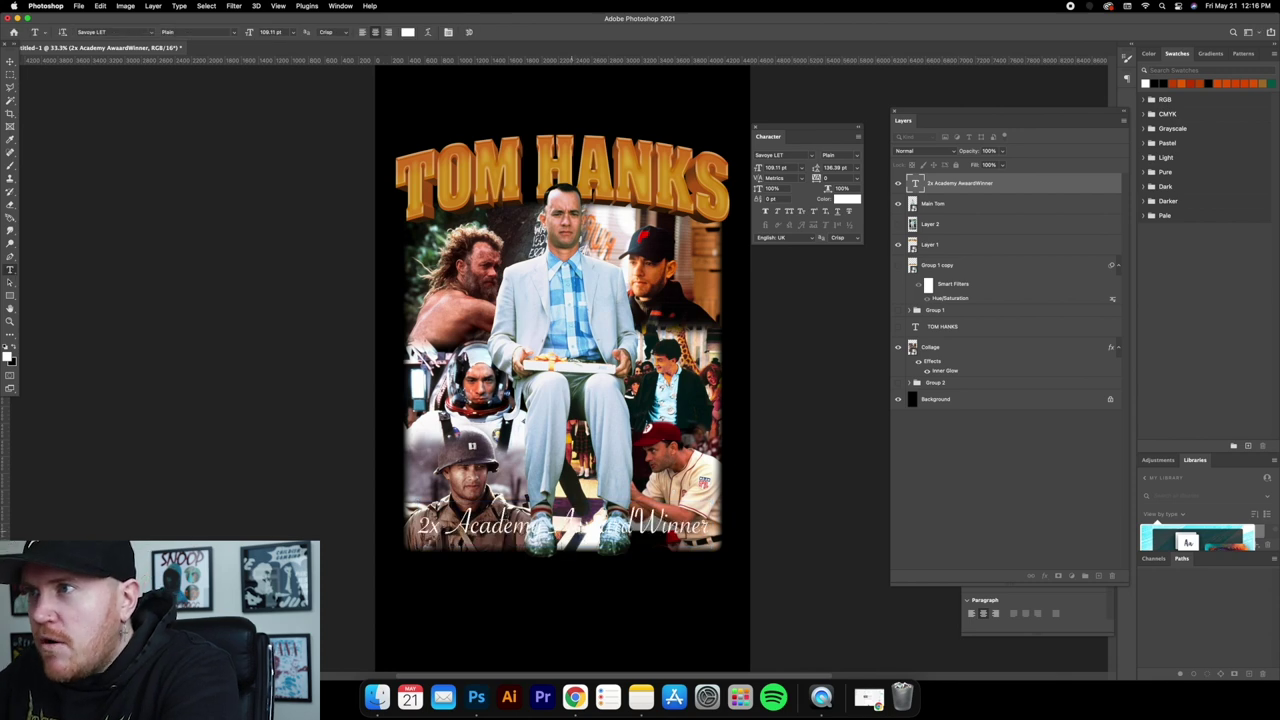
left_click(596, 526)
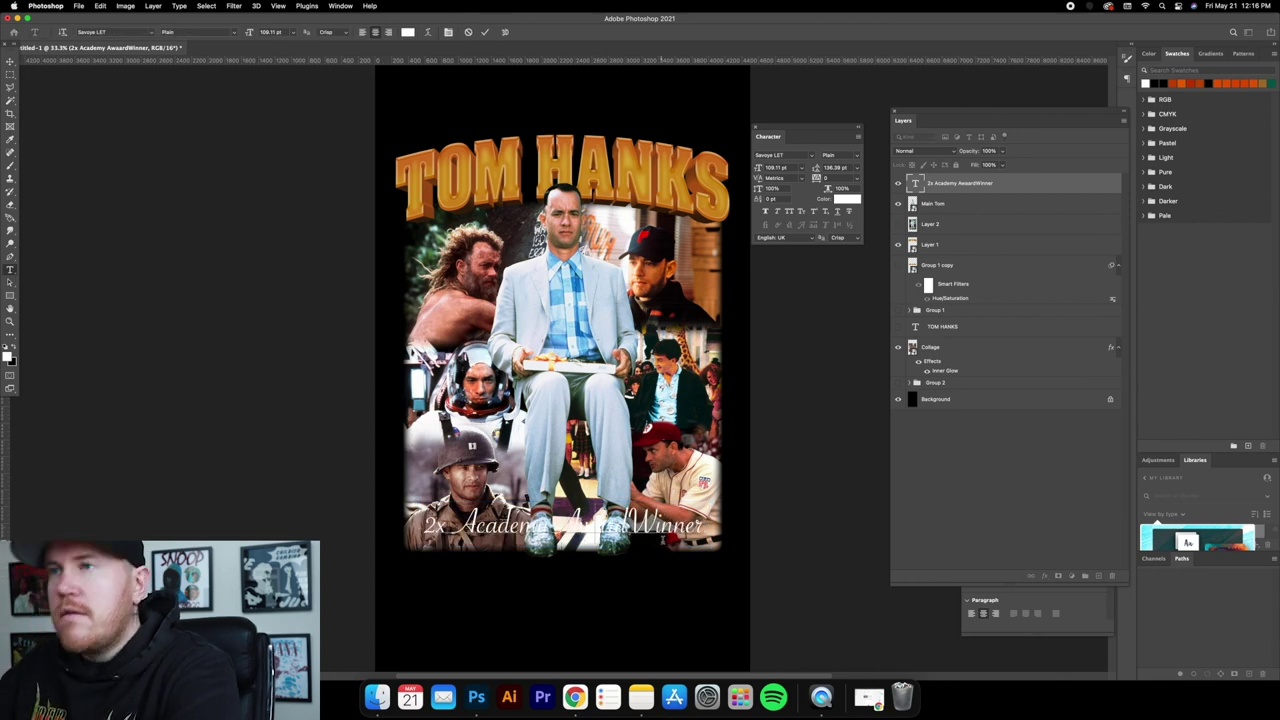
left_click(10, 63)
Add a black Outer Glow to the award text with Normal blend mode, 100% opacity, 27% spread and about 90 px size.
double_click(1021, 183)
left_click(873, 523)
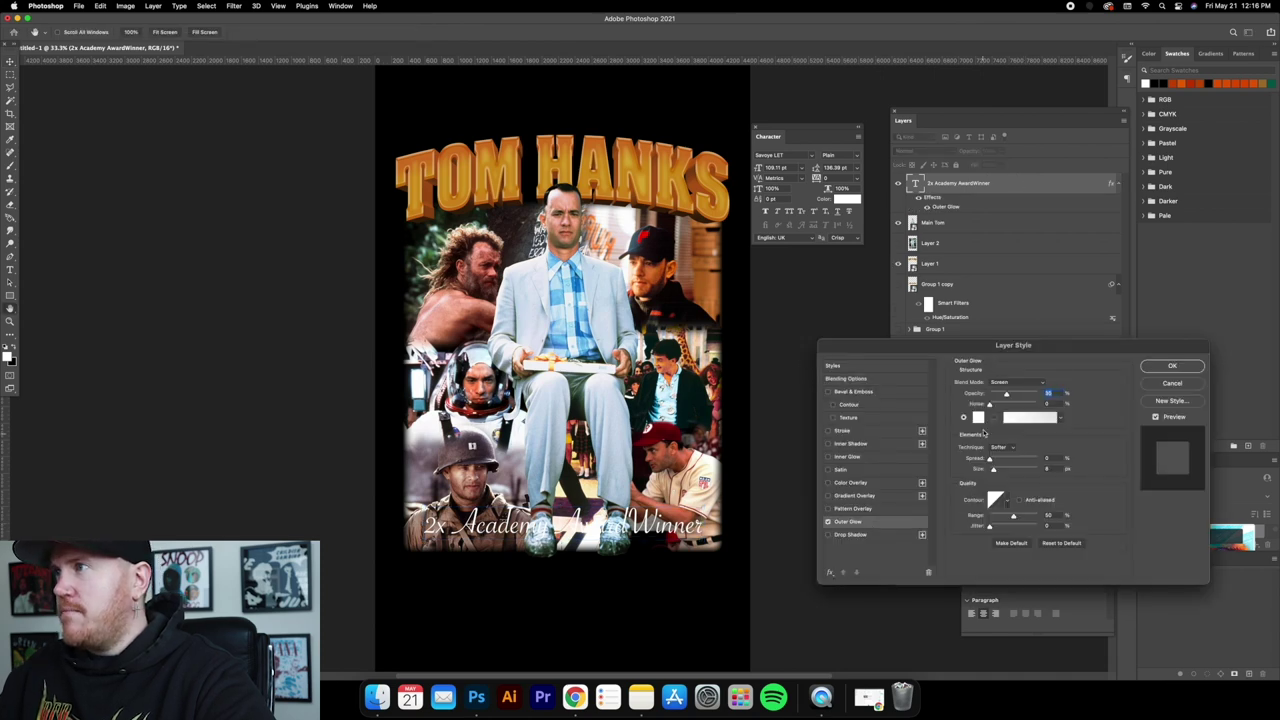
left_click(979, 417)
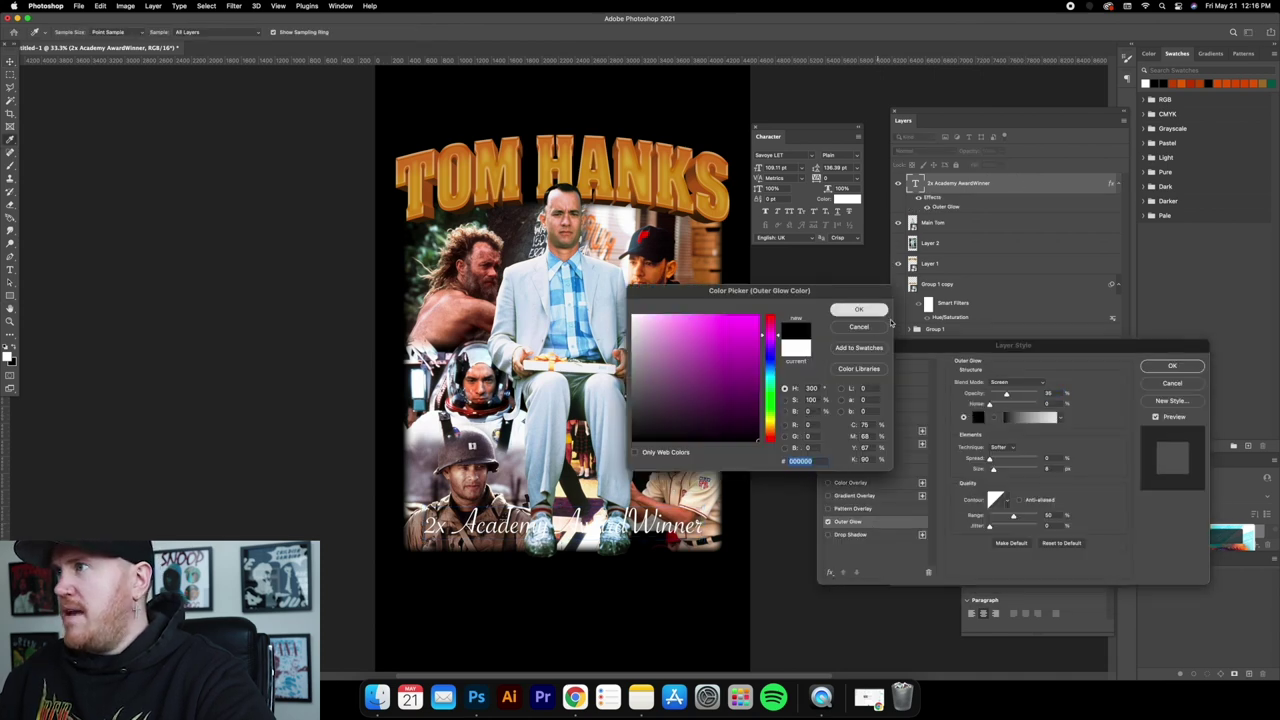
left_click(858, 310)
left_click(1010, 382)
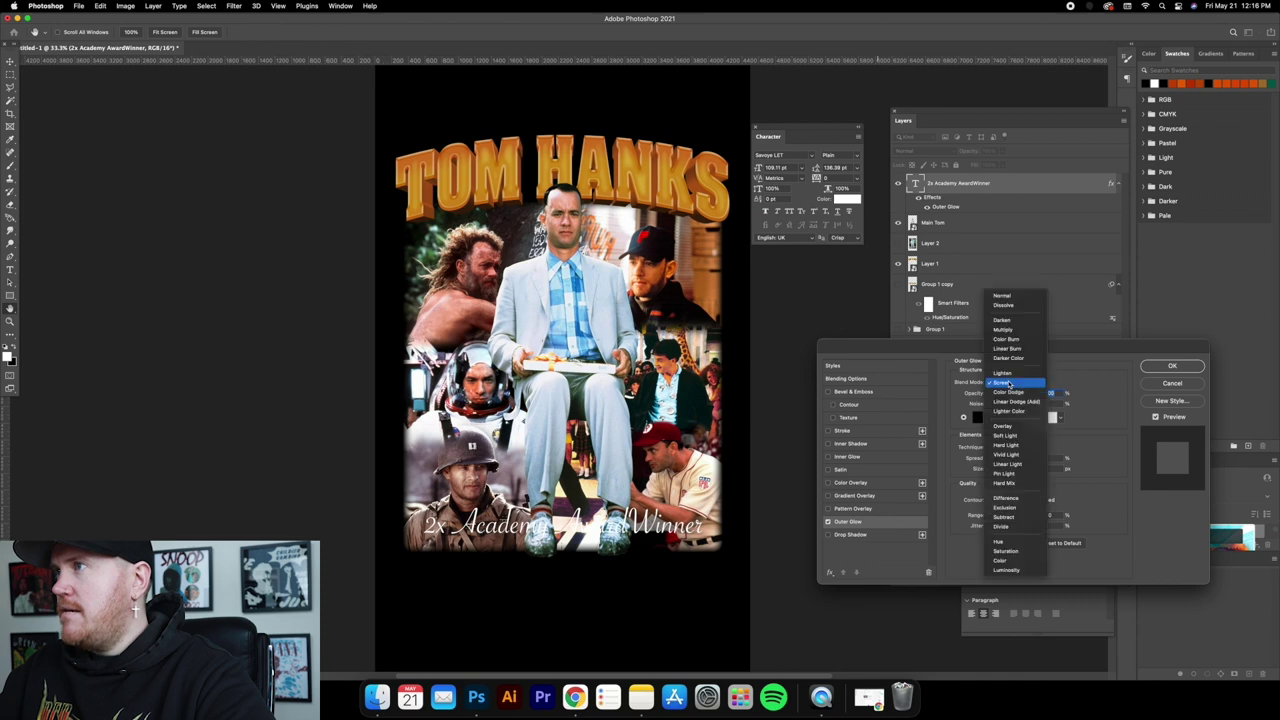
left_click(1004, 296)
mouse_move(1000, 470)
left_mouse_down()
mouse_move(996, 458)
mouse_move(1004, 470)
left_mouse_up()
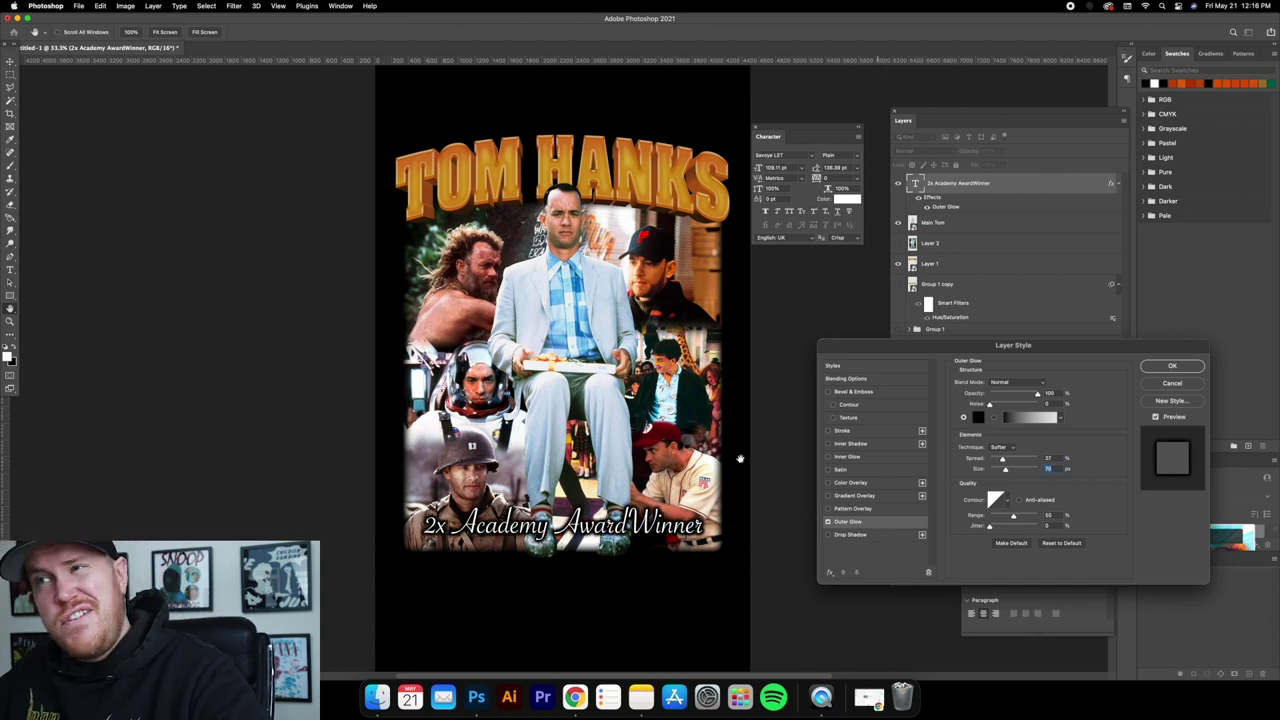
left_click_drag(1006, 470, 1010, 470)
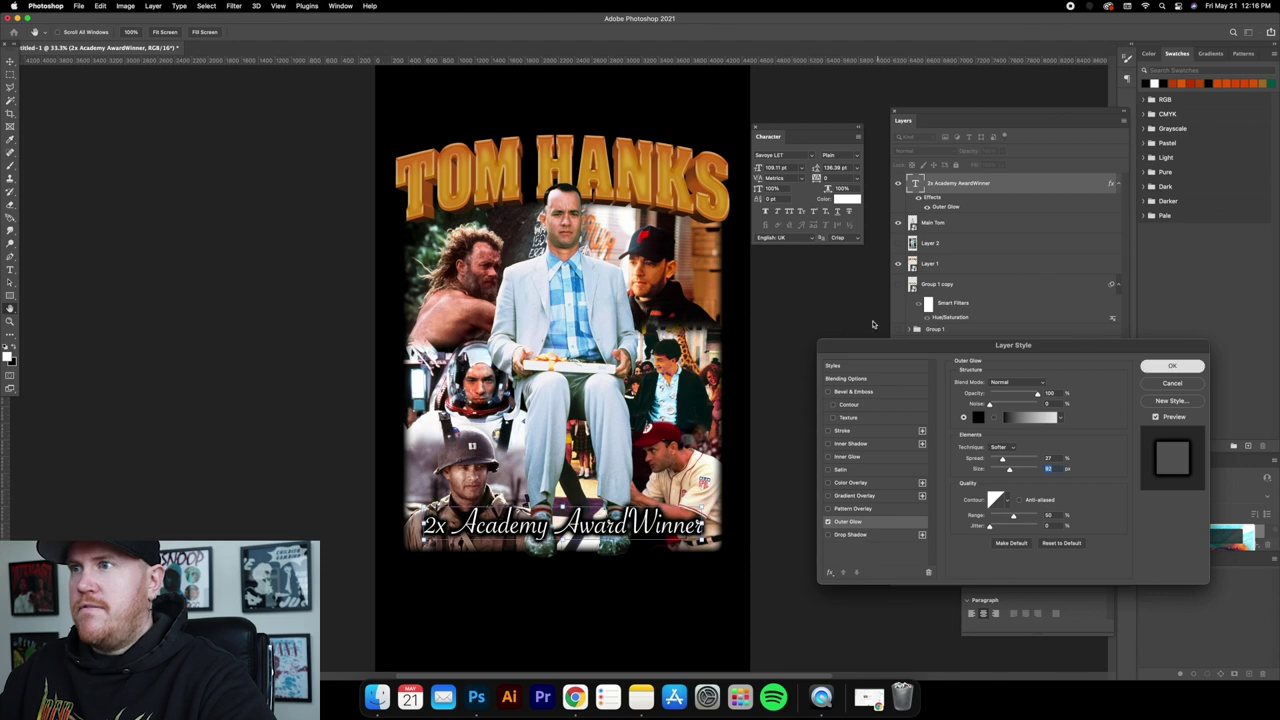
left_click(1170, 366)
Align the award text with the collage's left edge and enlarge it to about 124 pt to span the full collage width.
key("v")
left_click_drag(594, 538, 576, 537)
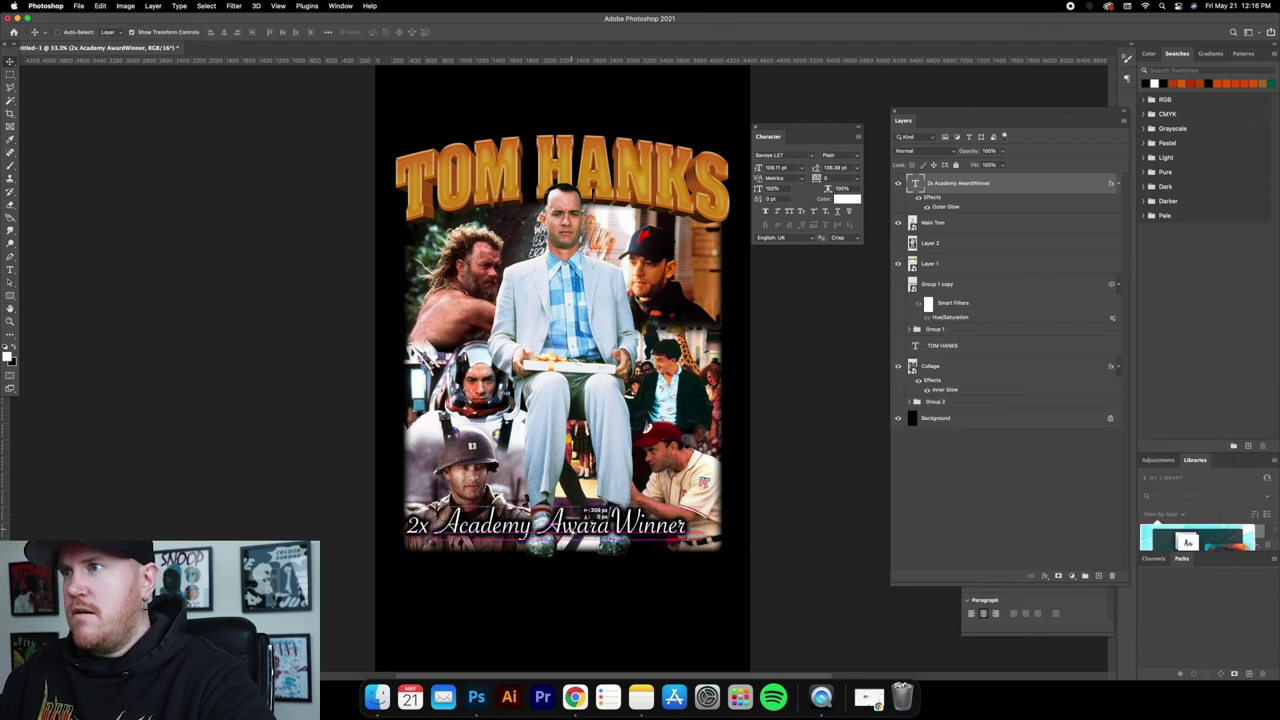
key("ctrl+t")
left_click_drag(688, 502, 718, 496)
left_click_drag(406, 521, 403, 521)
key("Return")
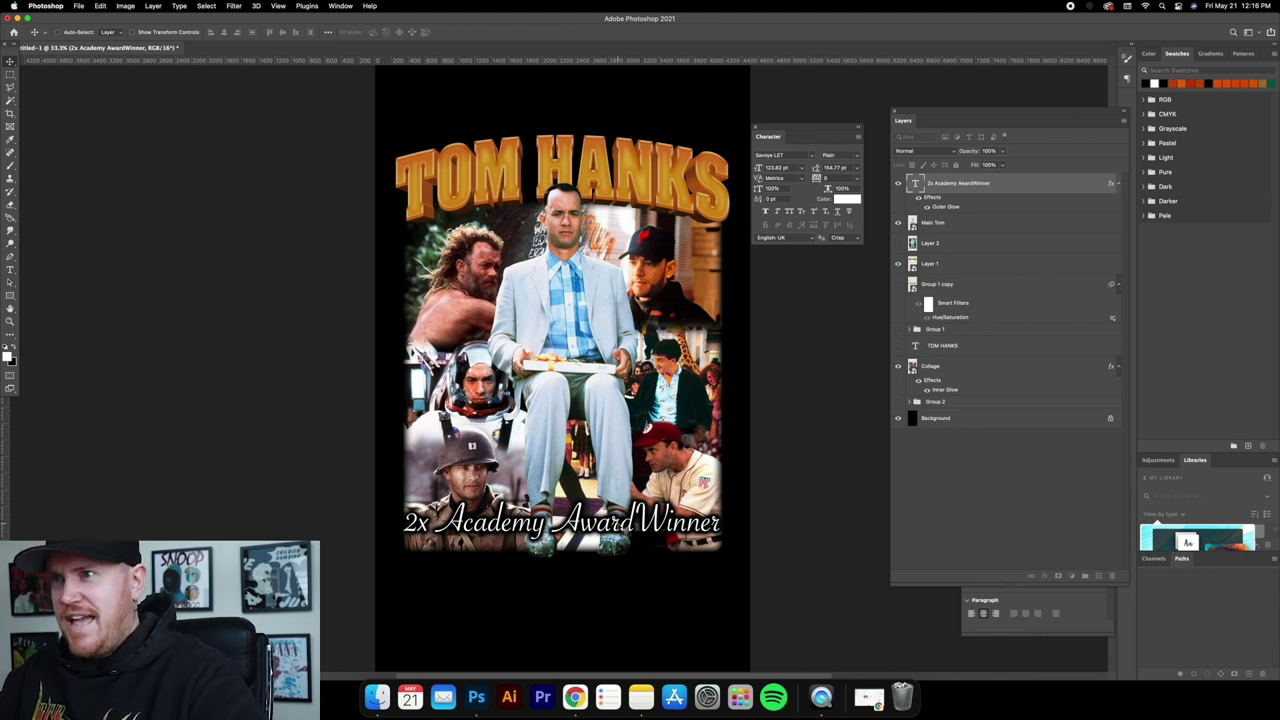
Move the award text straight down so that it sits over the collage's lower edge, just beneath the central figure's shoes.
key("shift+Down")
key("shift+Down")
key("shift+Down")
key("shift+Down")
key("shift+Down")
key("shift+Down")
key("shift+Down")
key("shift+Down")
key("shift+Down")
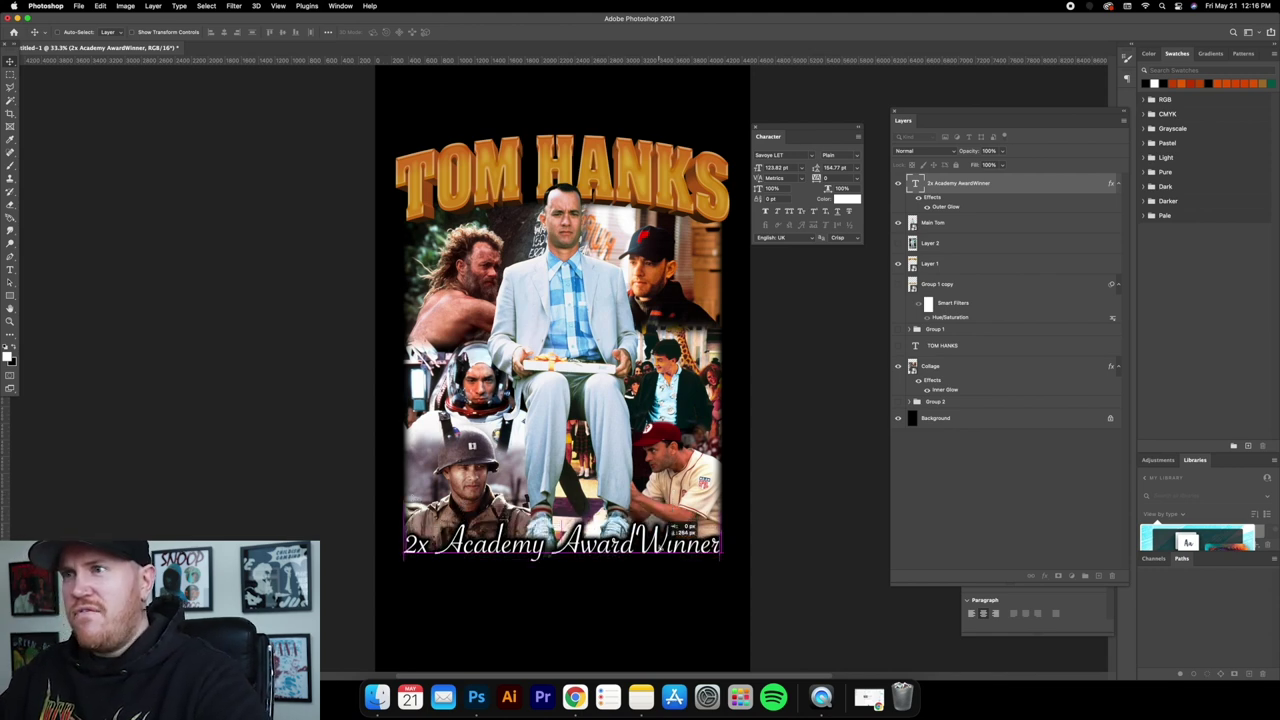
mouse_move(664, 524)
left_mouse_down()
mouse_move(670, 506)
mouse_move(684, 512)
left_mouse_up()
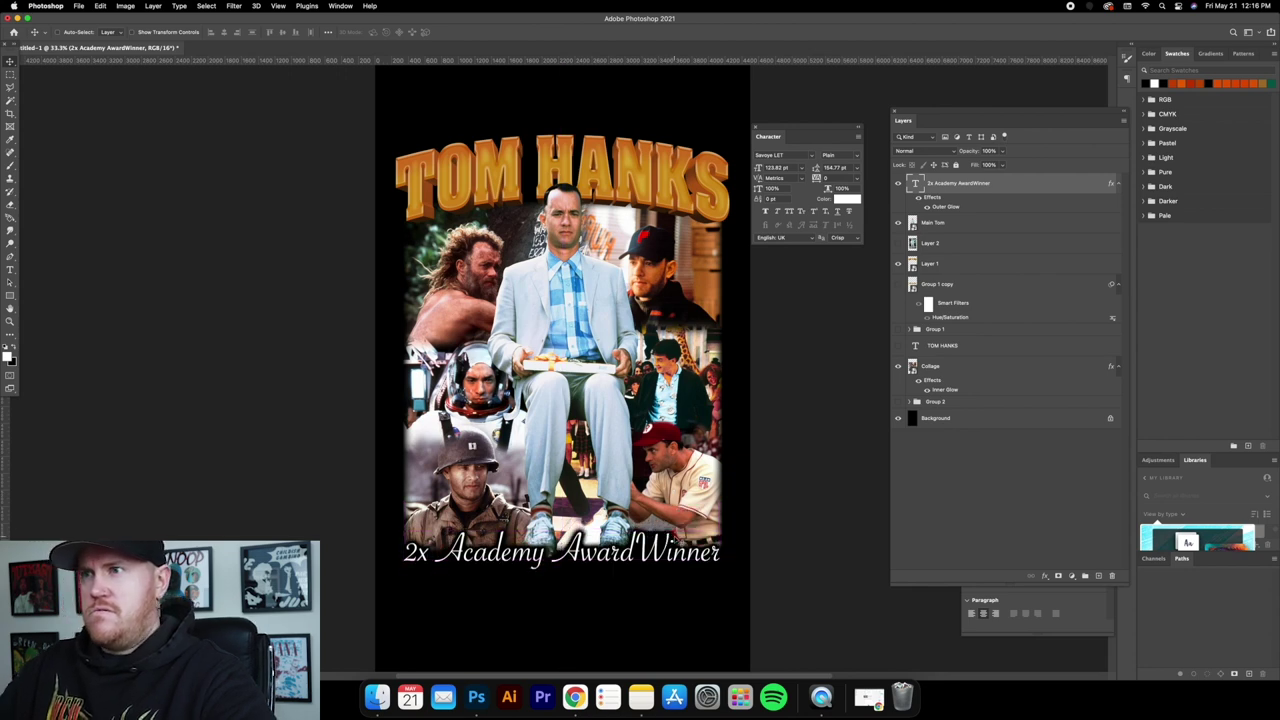
Nudge the award text up slightly over the collage's lower edge.
key("shift+Up")
key("shift+Up")
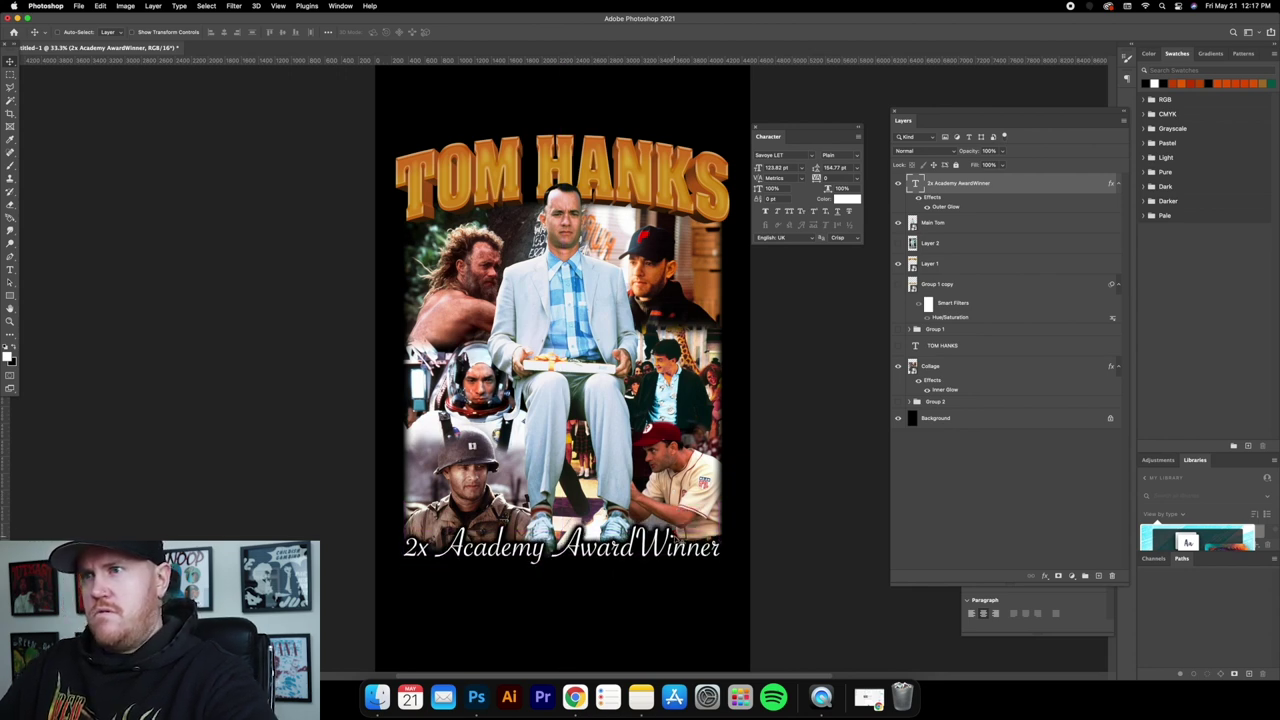
key("shift+Down")
key("shift+Down")
key("shift+Up")
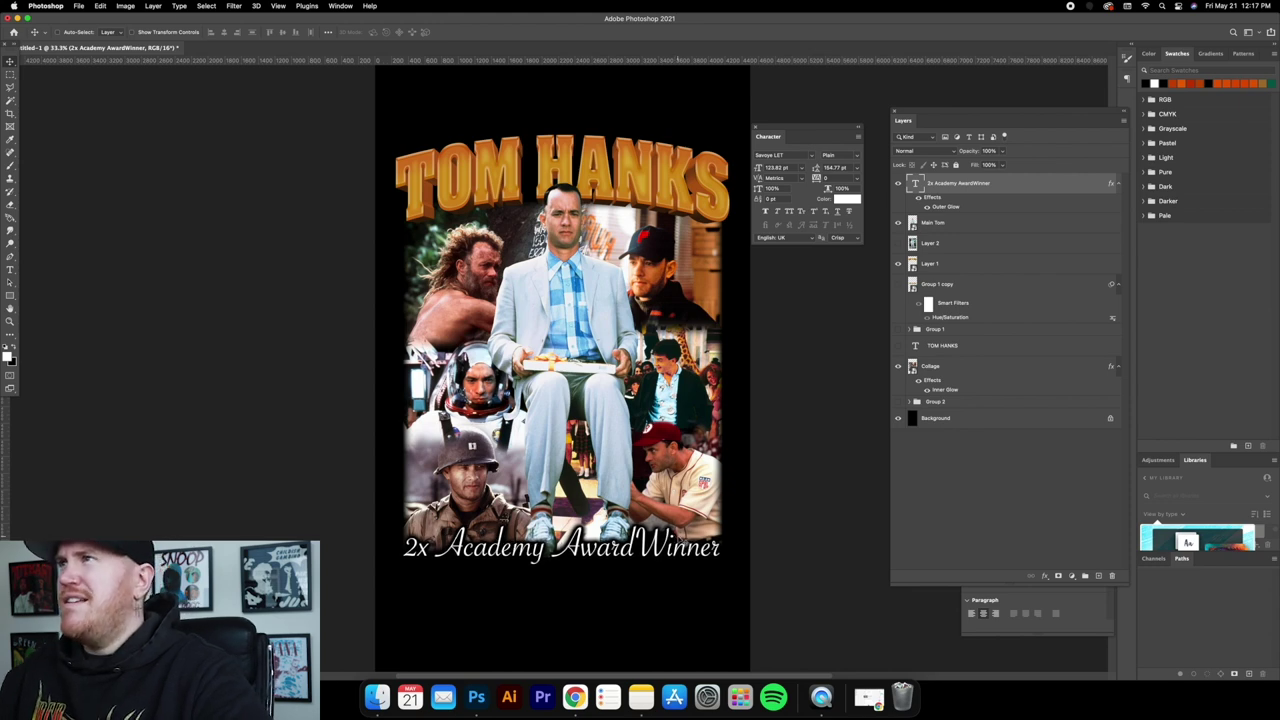
Browse the font list and preview alternative typefaces on the award text, from decorative serifs to scripts.
left_click(815, 156)
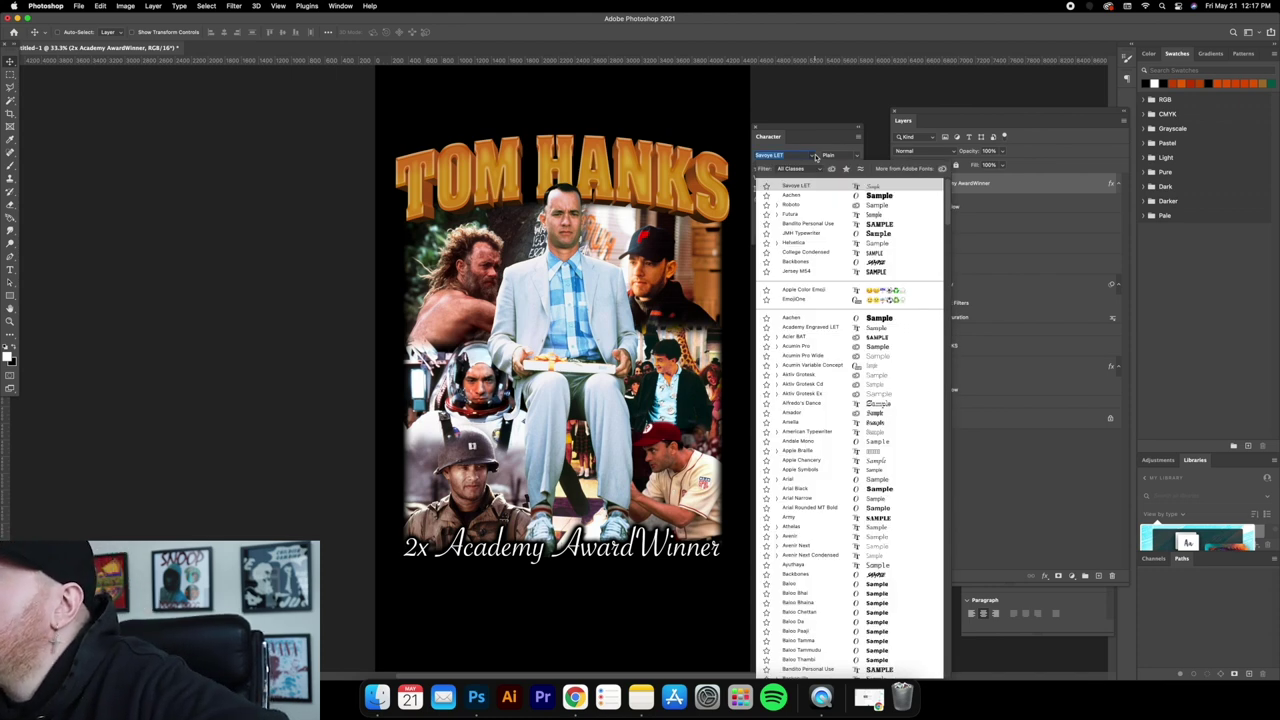
scroll(881, 422, "down", 4)
scroll(880, 424, "down", 5)
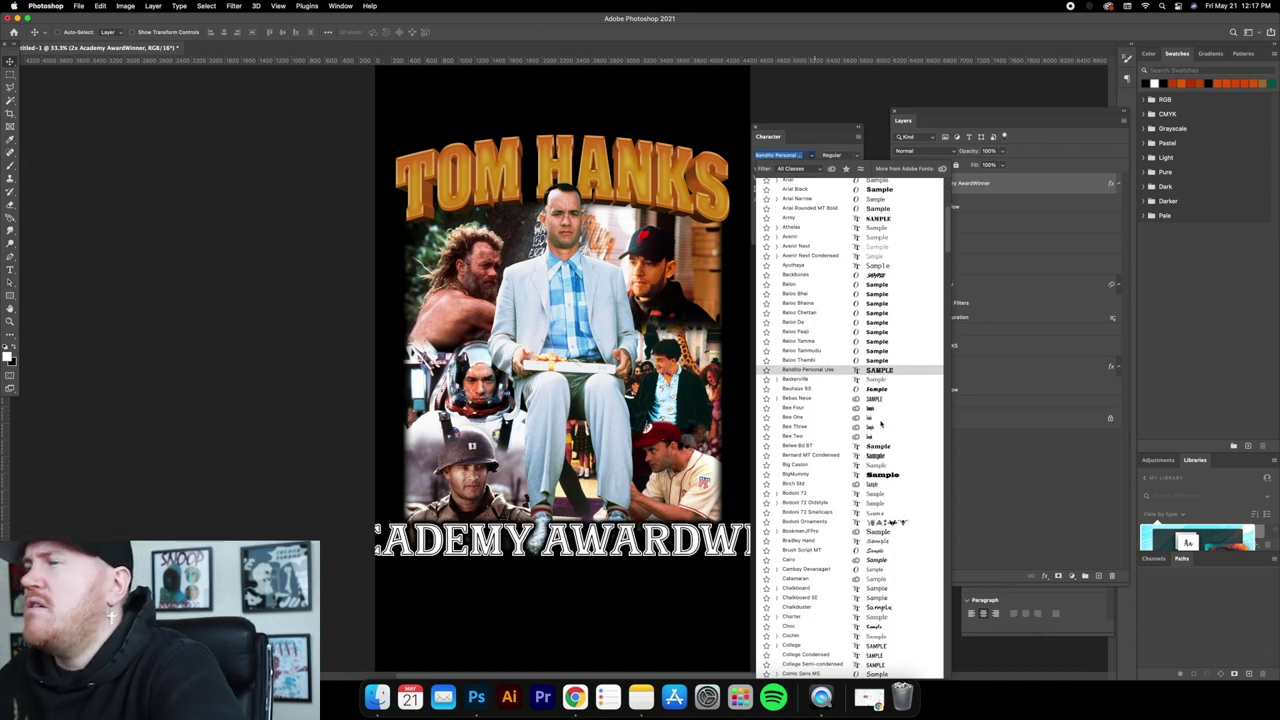
scroll(880, 424, "down", 7)
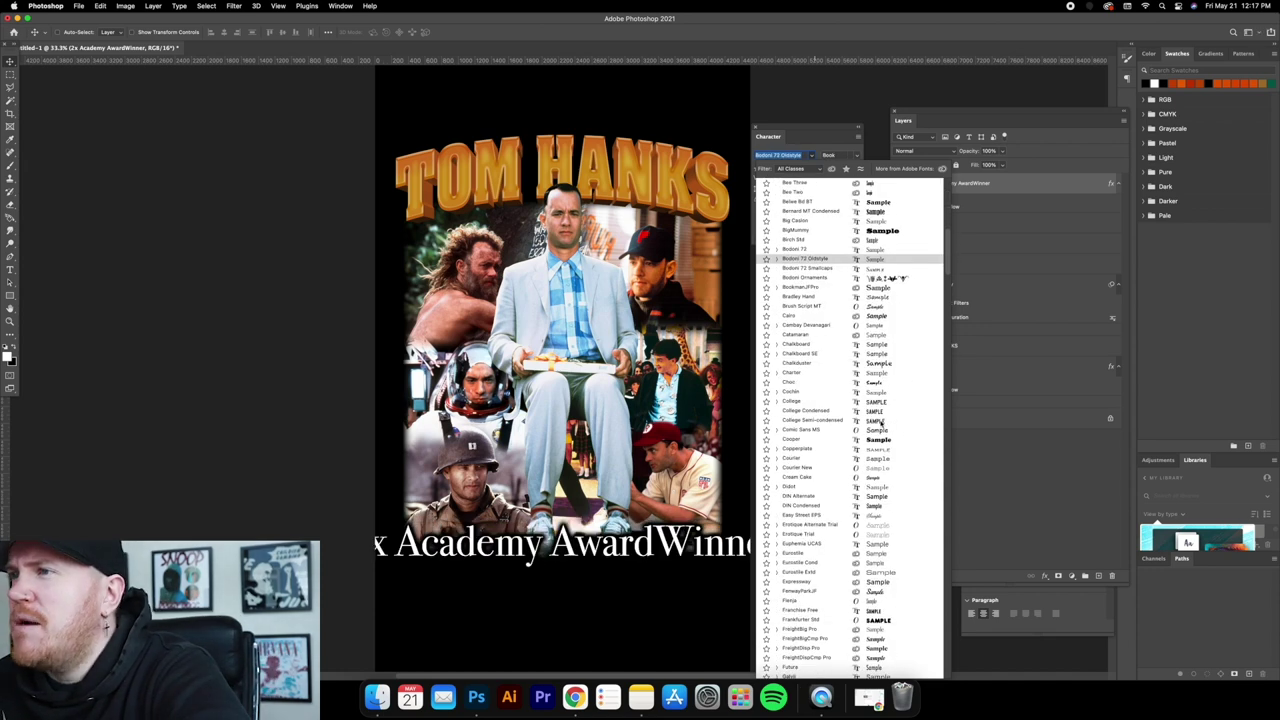
scroll(881, 422, "down", 1)
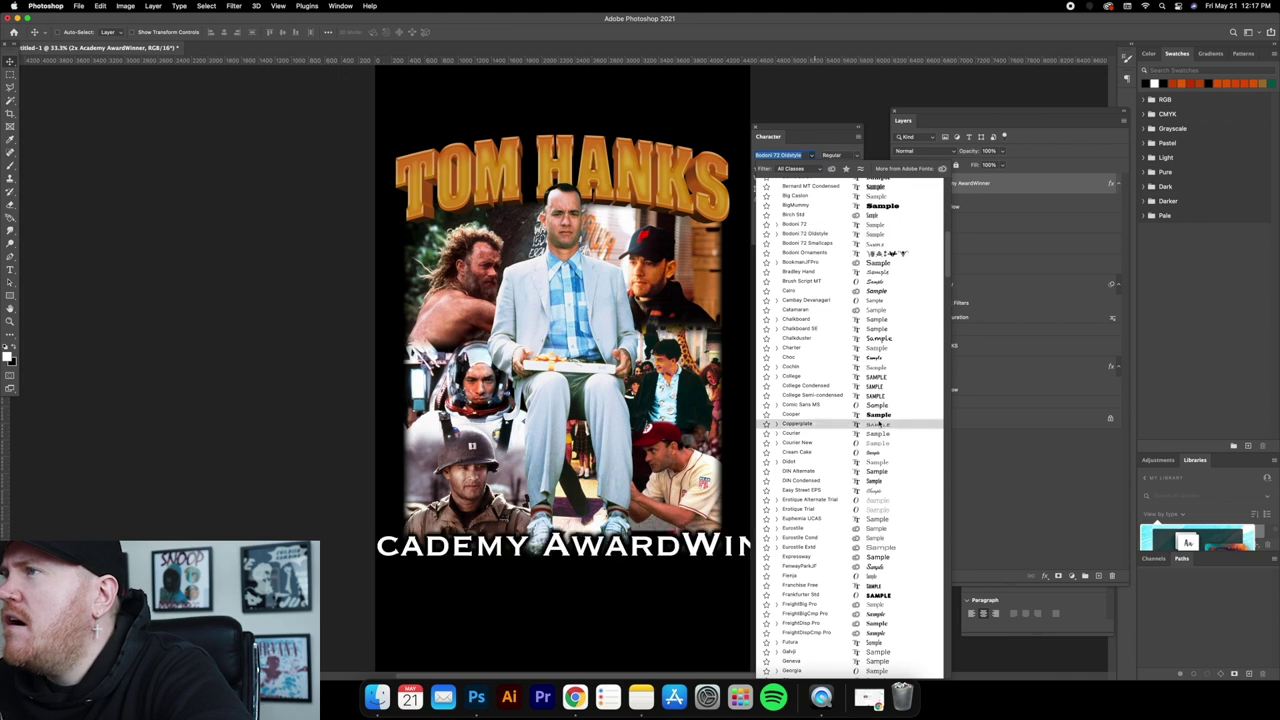
scroll(878, 424, "down", 2)
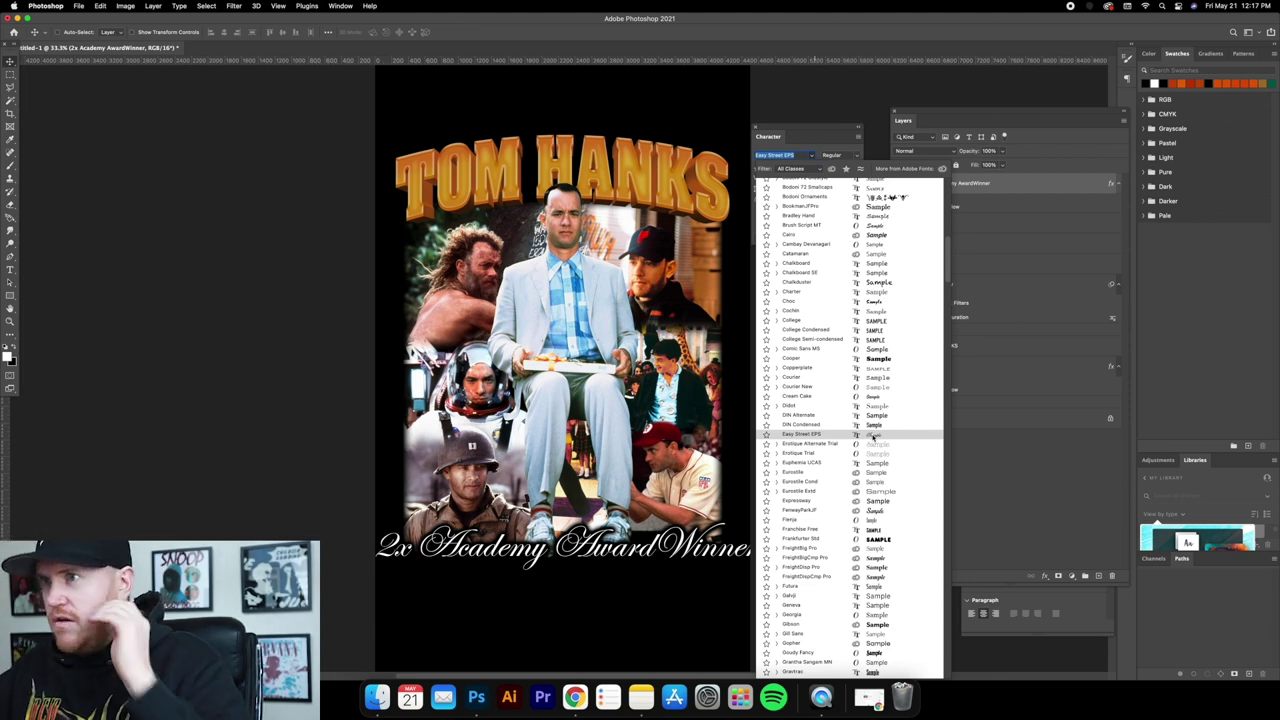
scroll(873, 437, "down", 4)
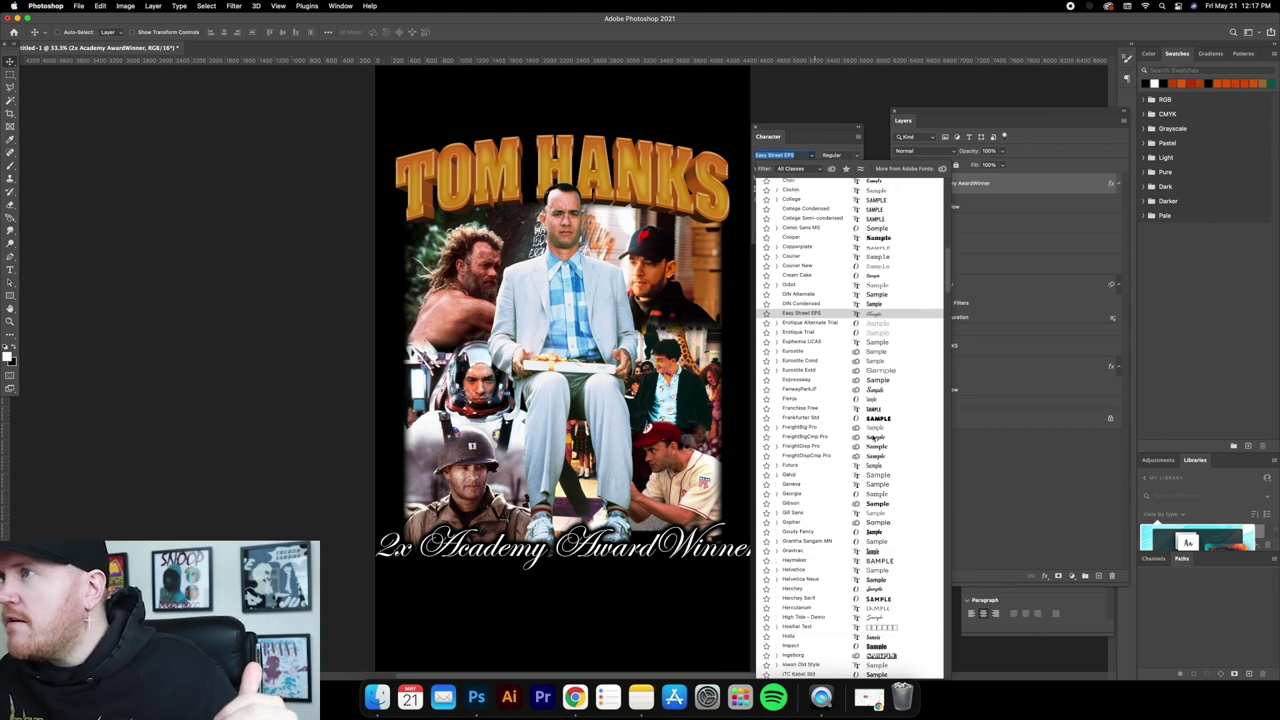
scroll(873, 437, "down", 5)
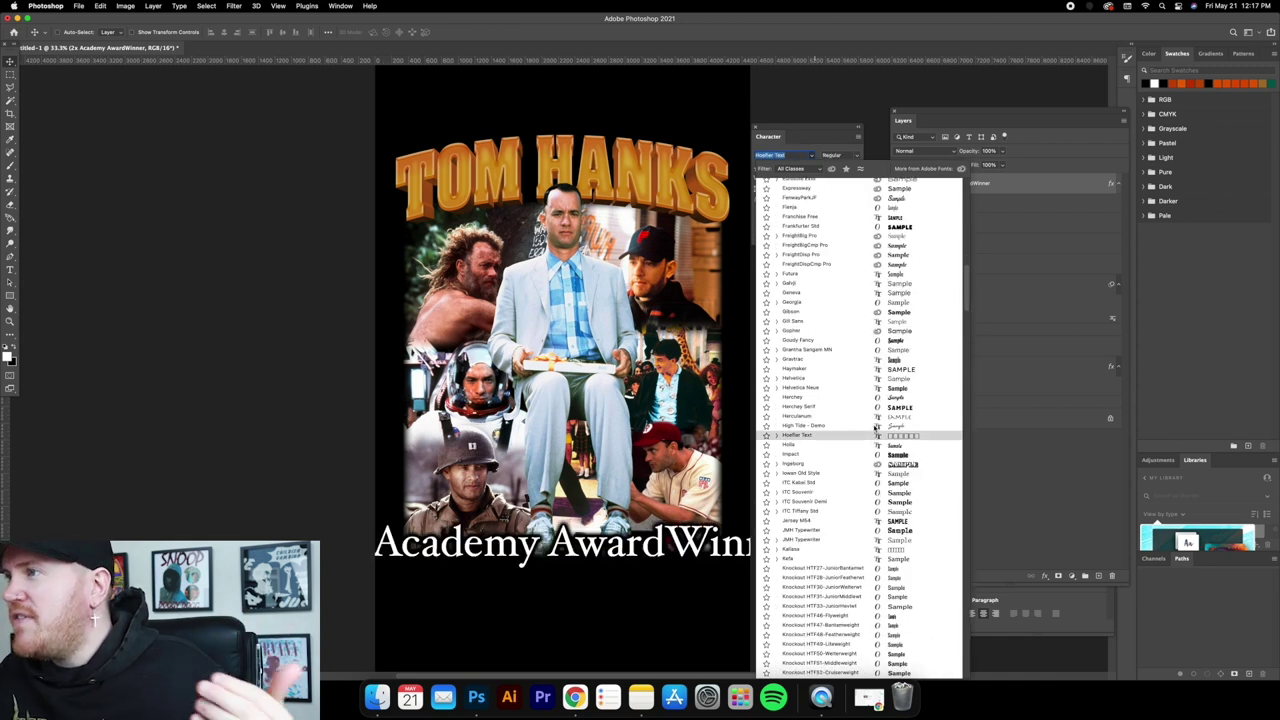
scroll(875, 433, "down", 2)
scroll(875, 433, "down", 5)
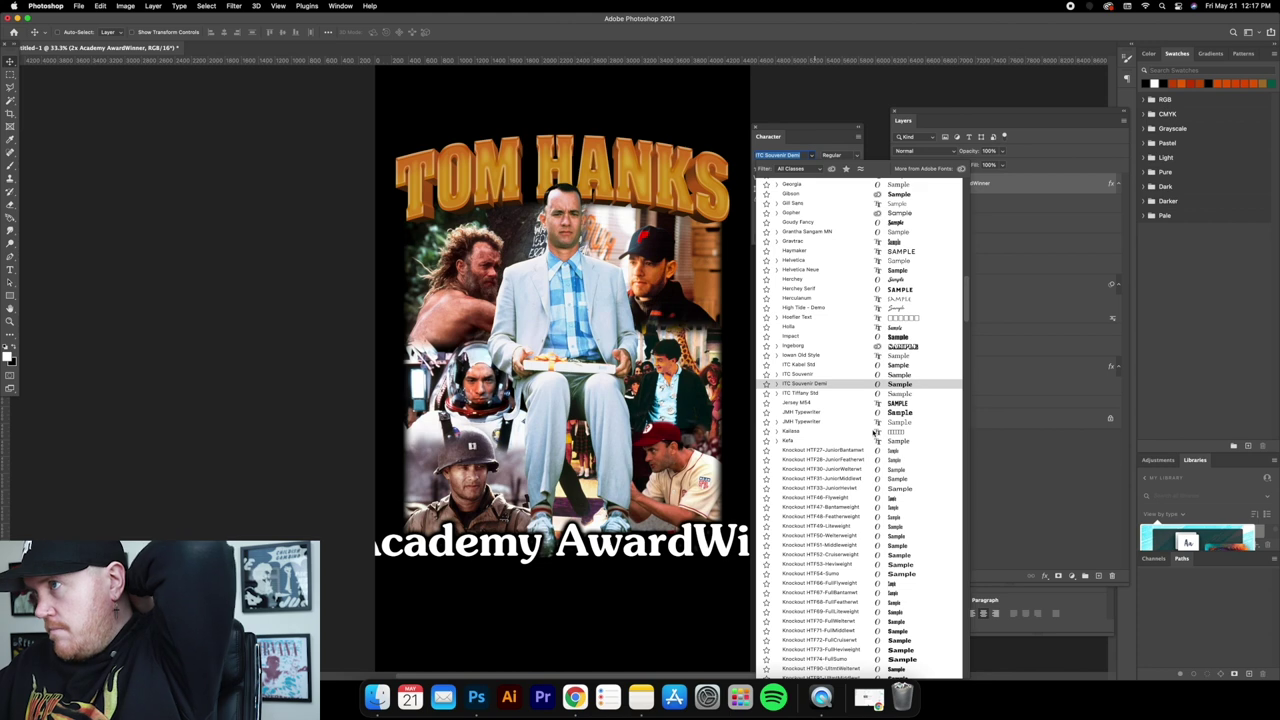
scroll(875, 433, "down", 5)
scroll(875, 433, "down", 3)
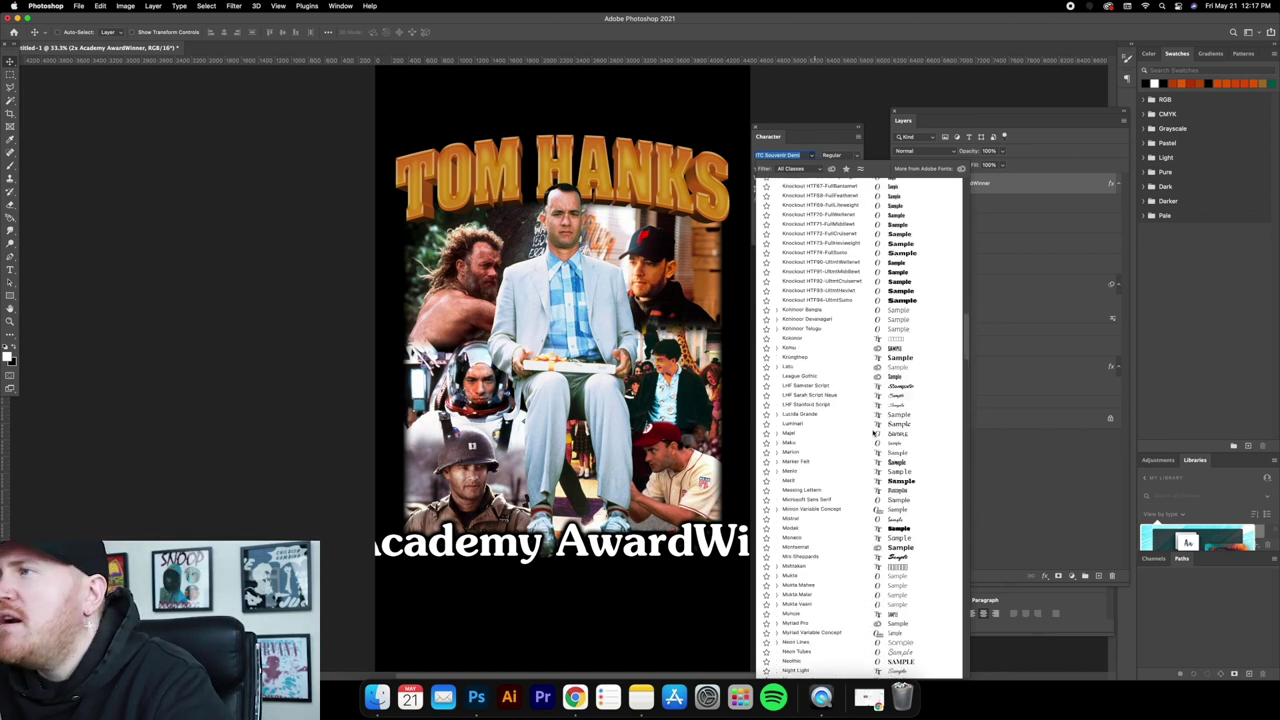
scroll(875, 433, "down", 3)
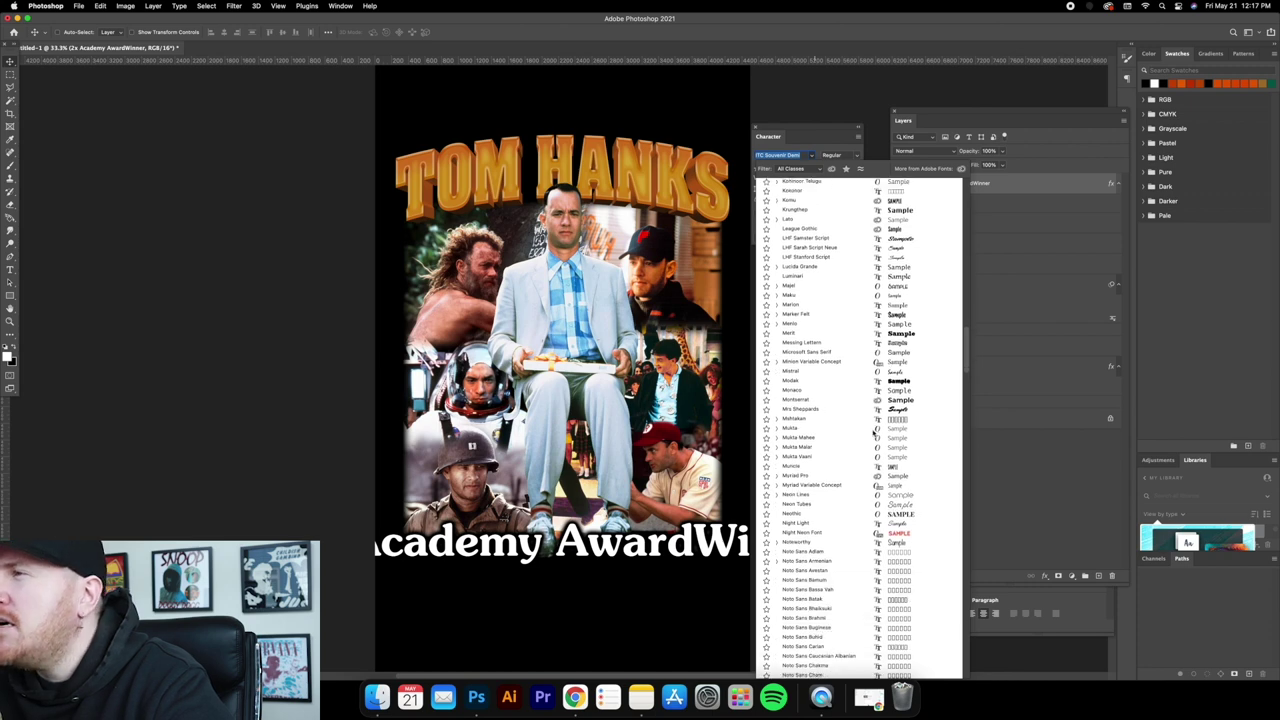
scroll(873, 433, "down", 2)
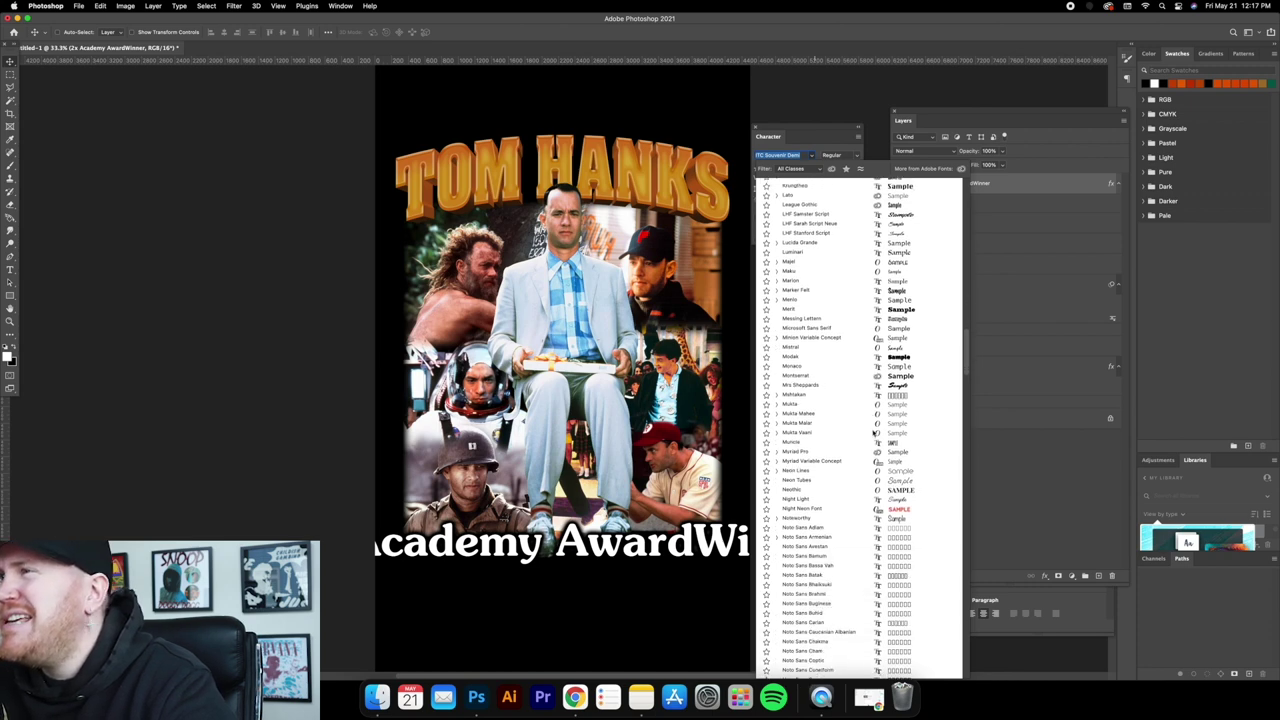
scroll(873, 433, "down", 3)
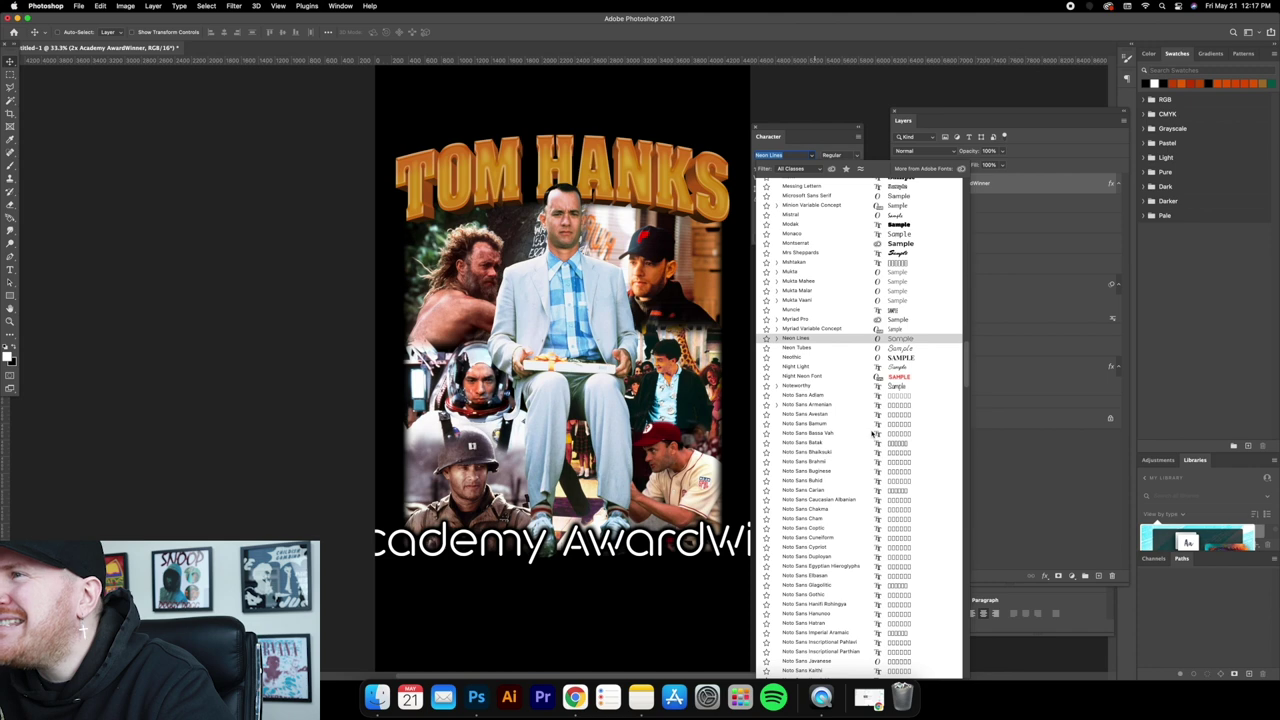
scroll(873, 435, "down", 3)
scroll(875, 434, "down", 3)
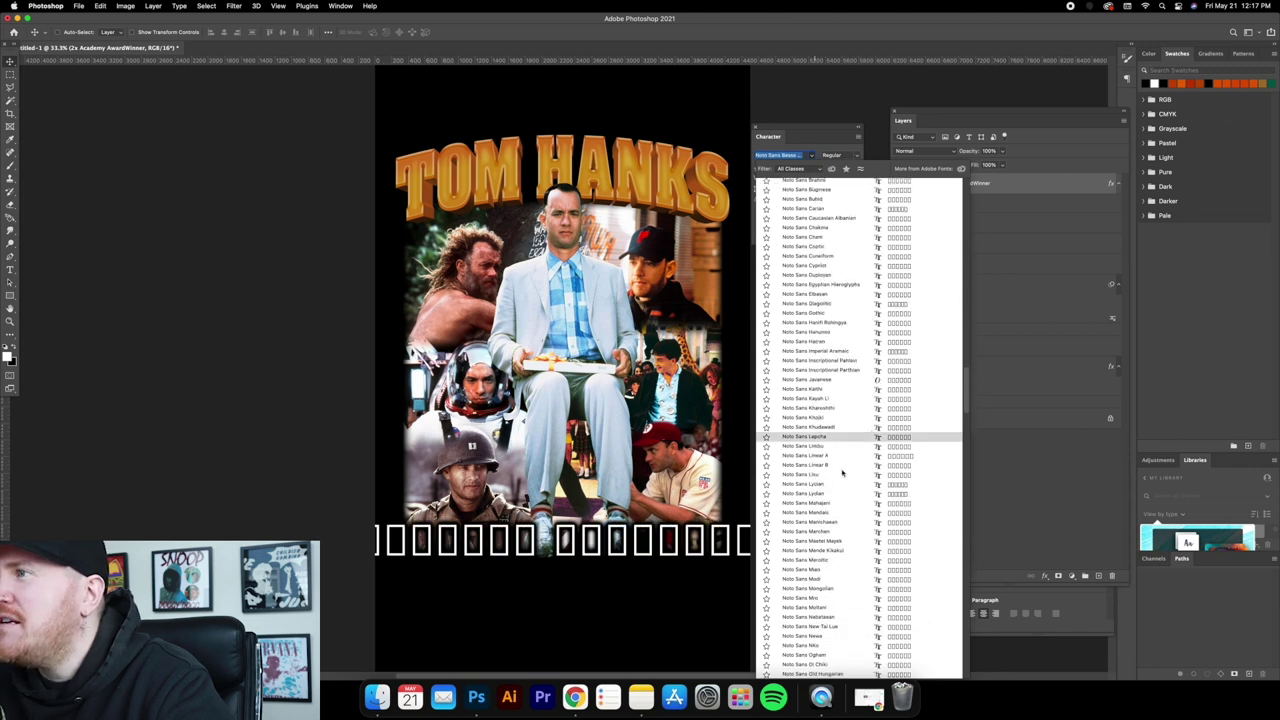
scroll(878, 450, "down", 3)
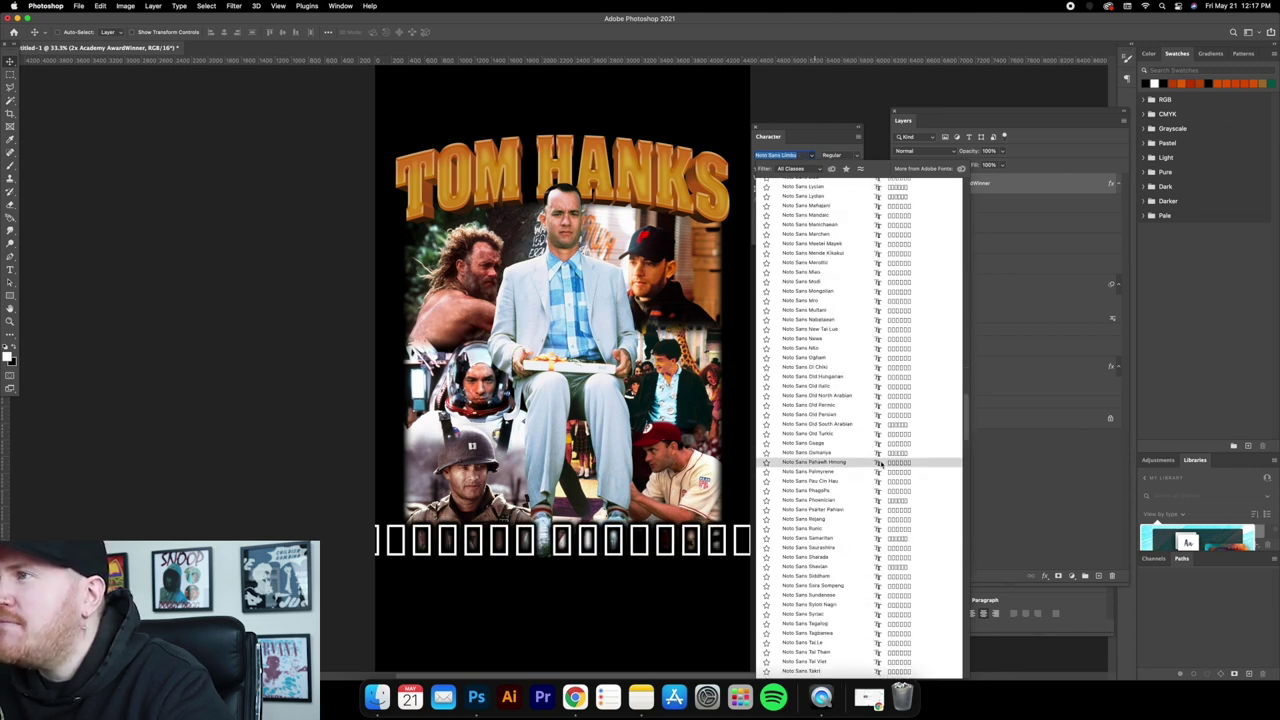
scroll(876, 463, "down", 6)
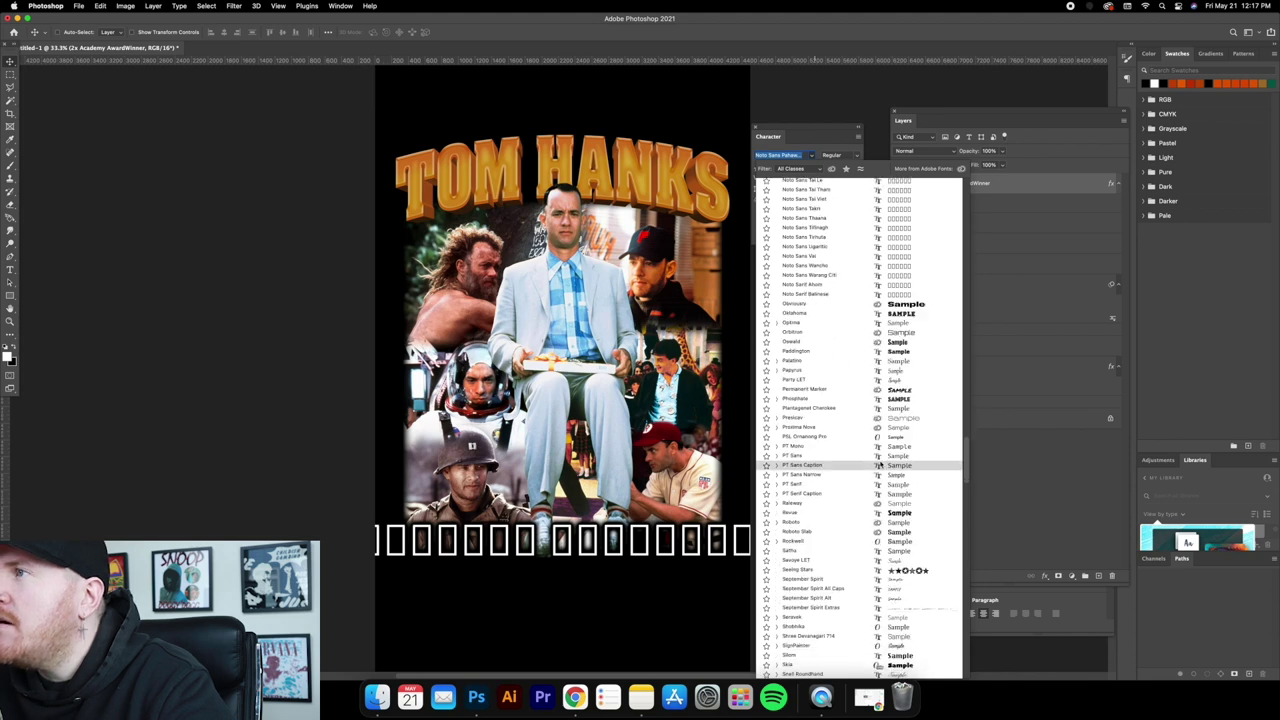
scroll(878, 465, "down", 3)
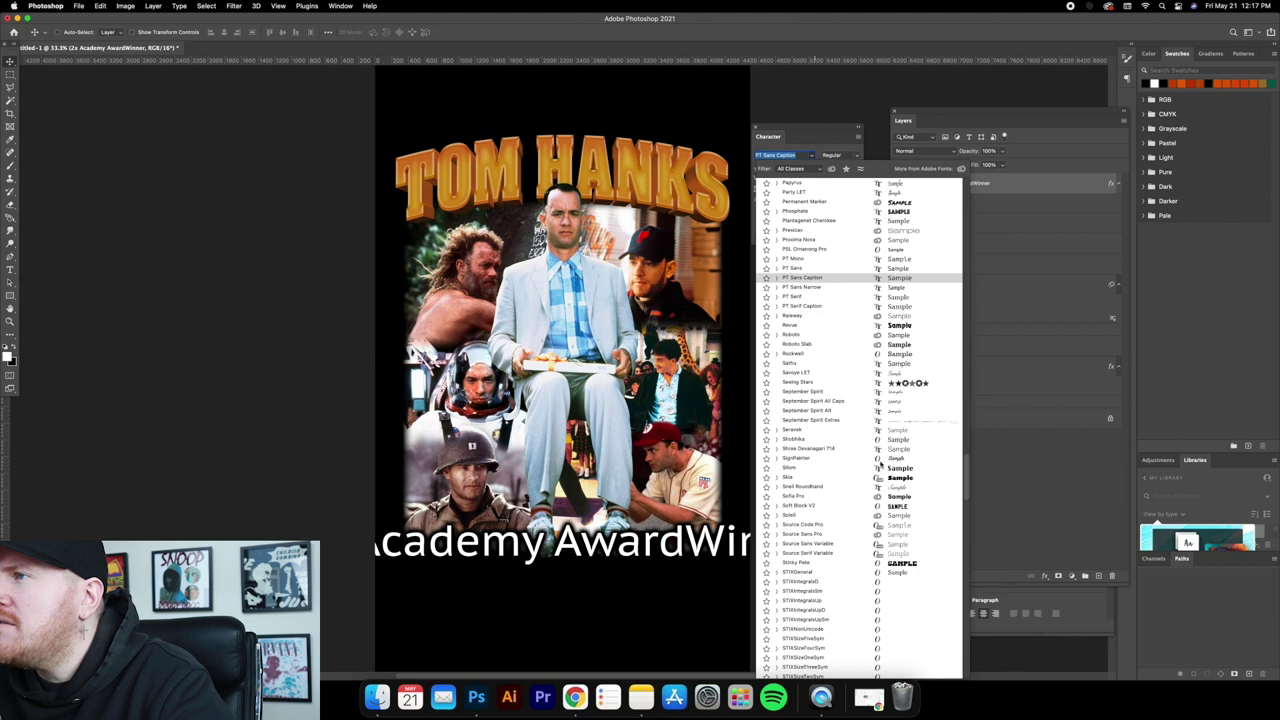
scroll(879, 460, "down", 3)
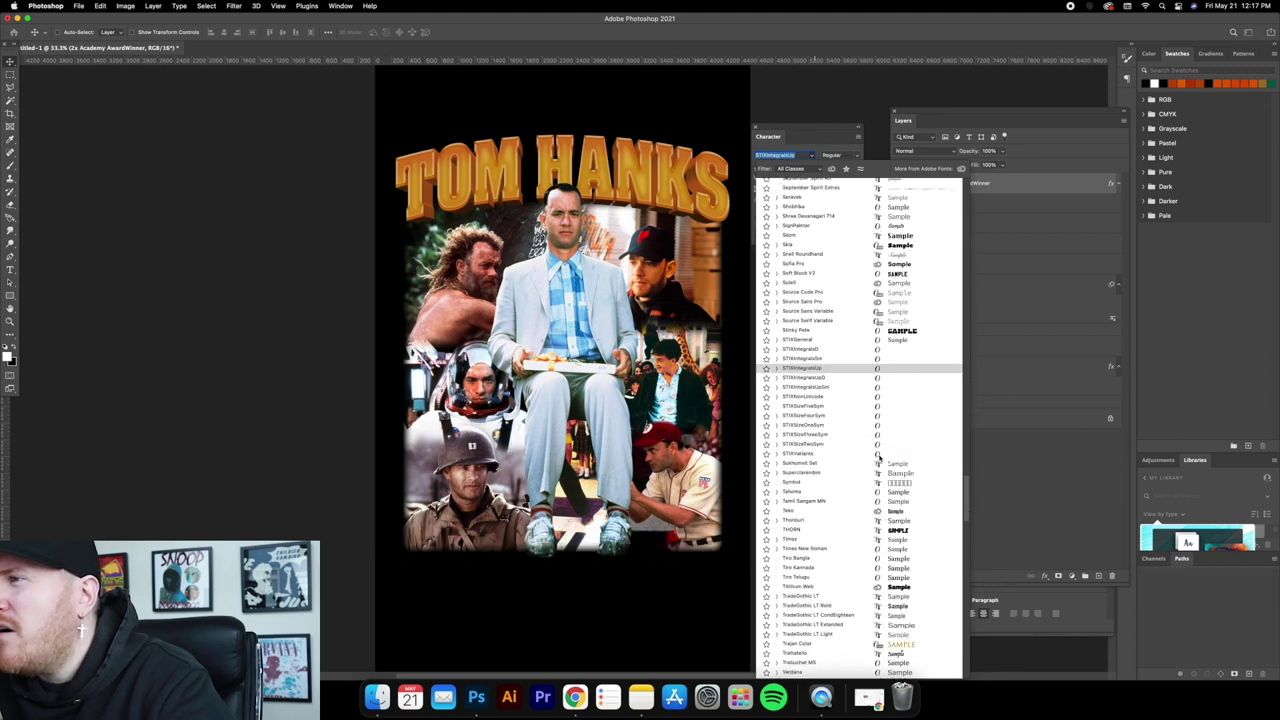
type("co")
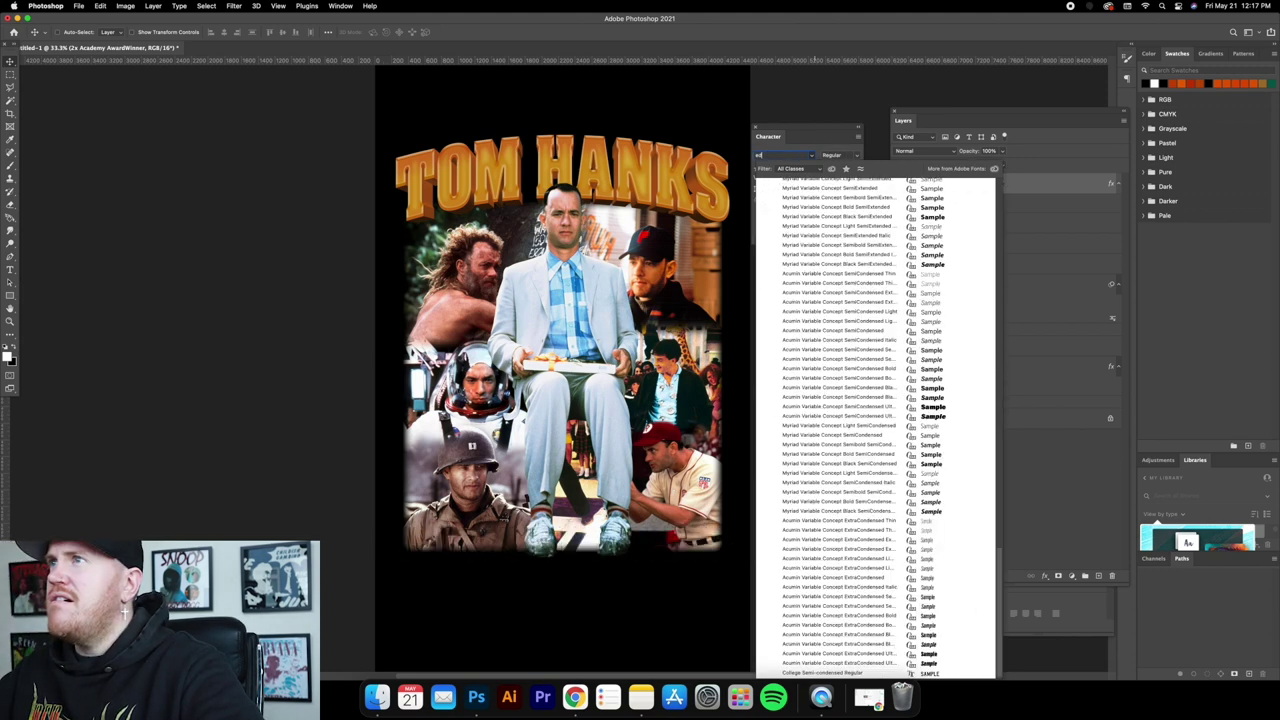
key("BackSpace")
key("BackSpace")
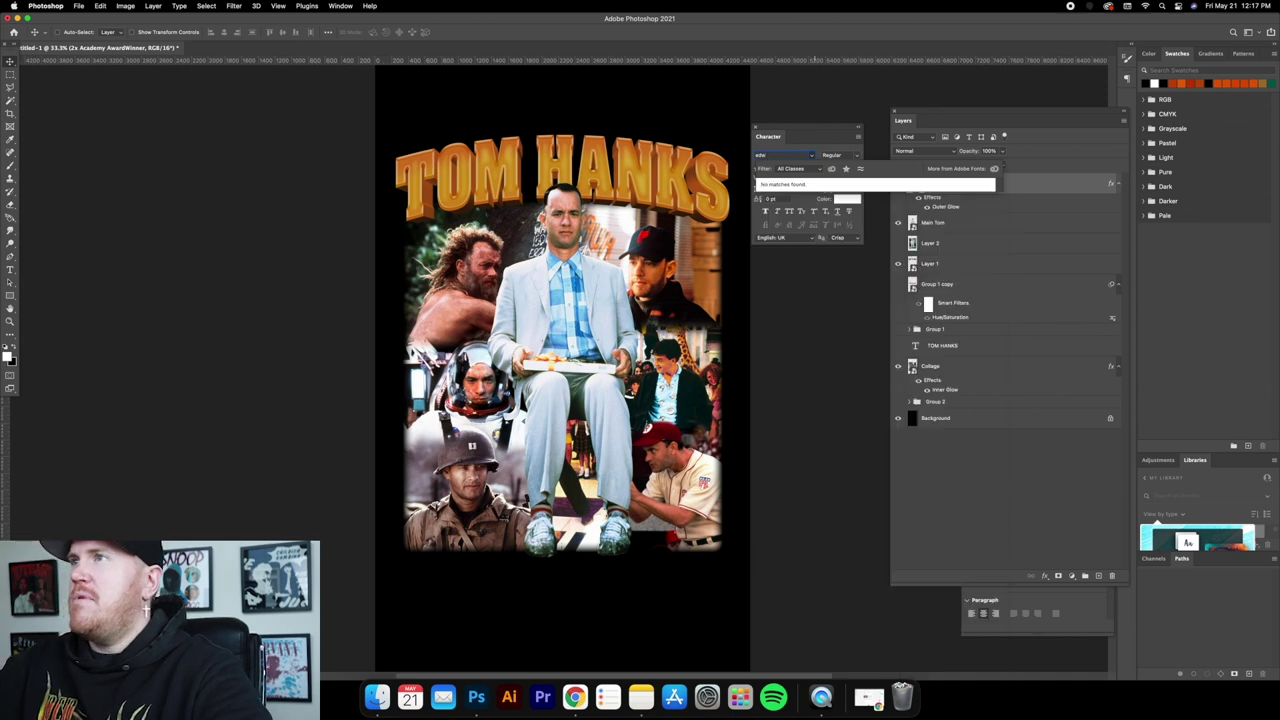
type("e")
key("BackSpace")
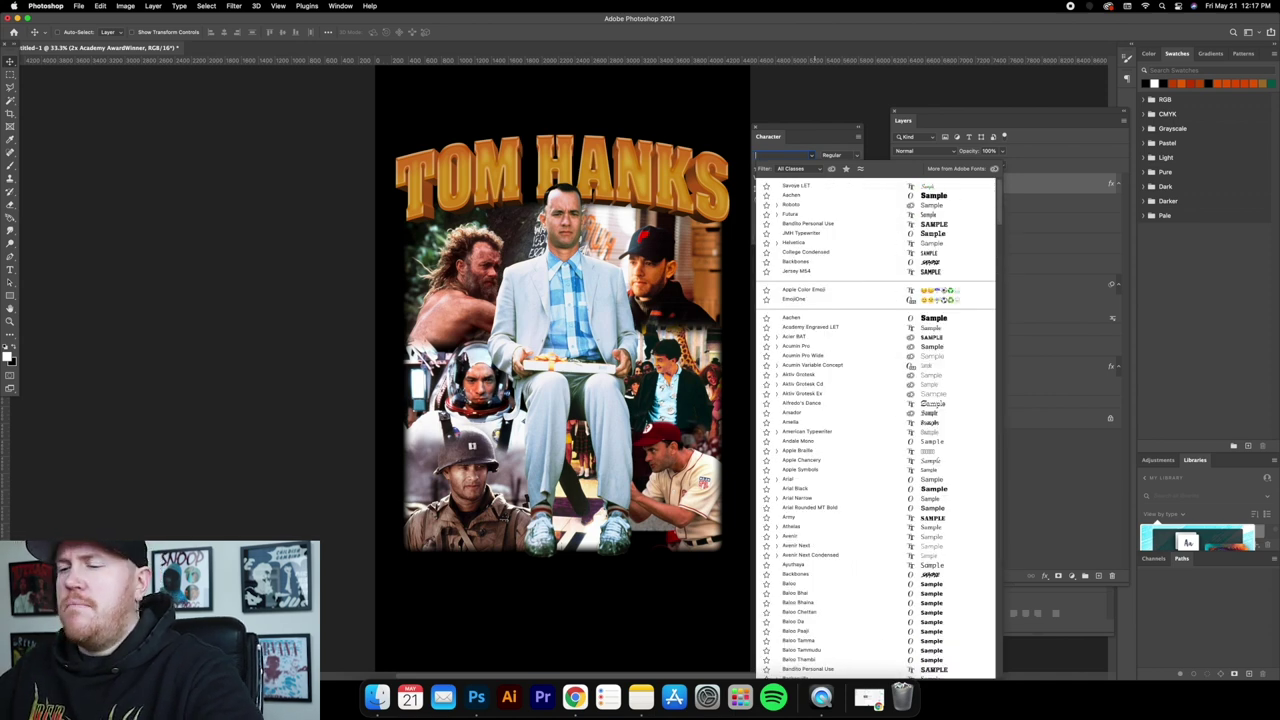
Set the award text's font to Snell Roundhand Regular.
type("snell")
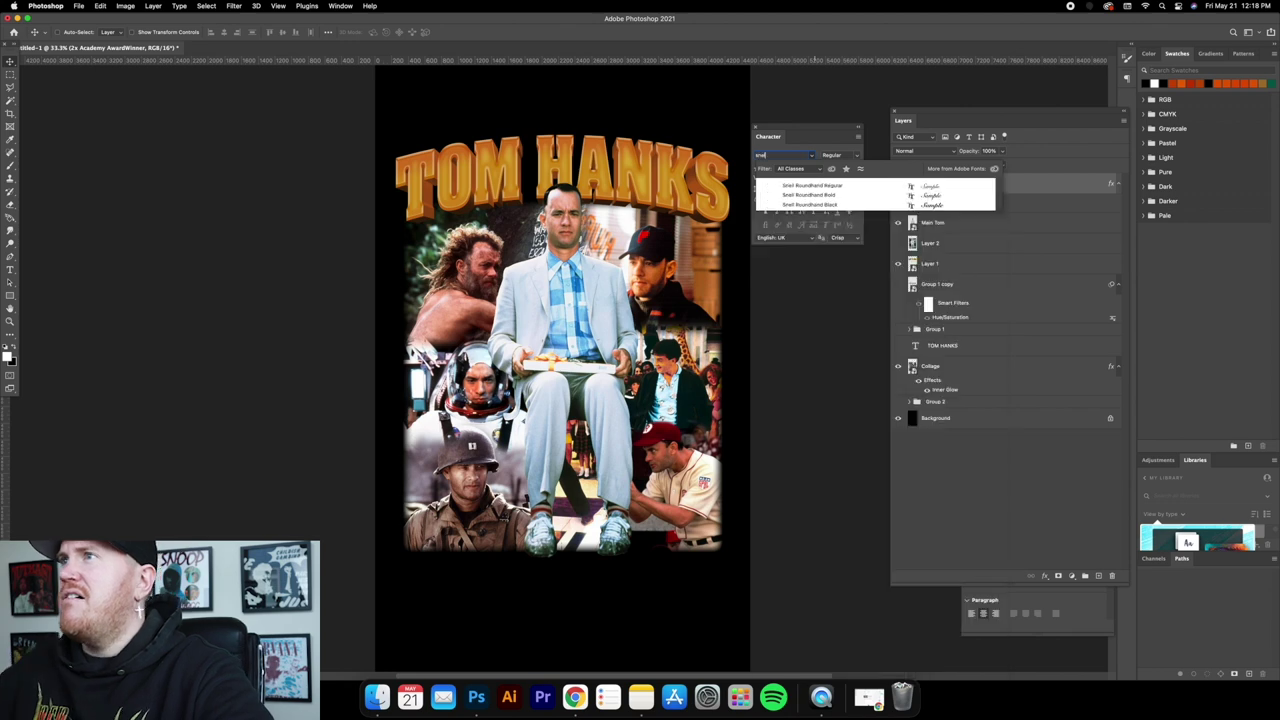
key("Down")
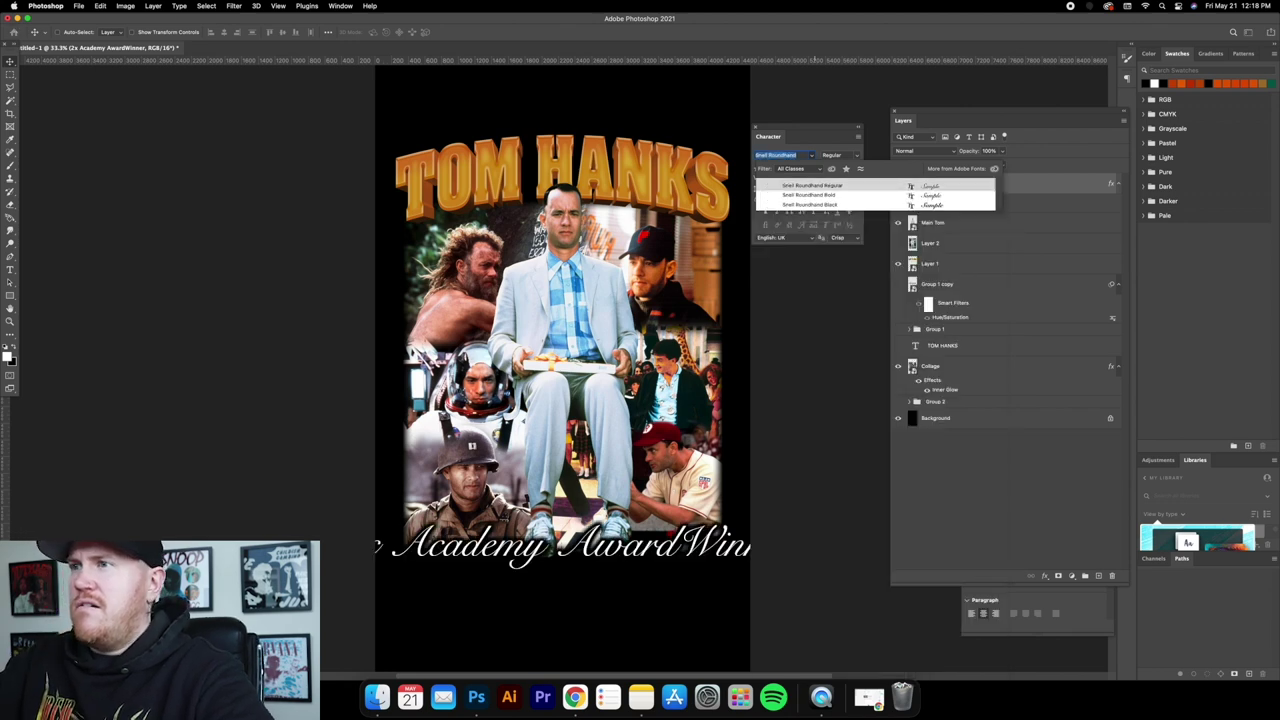
key("Down")
key("Up")
key("Return")
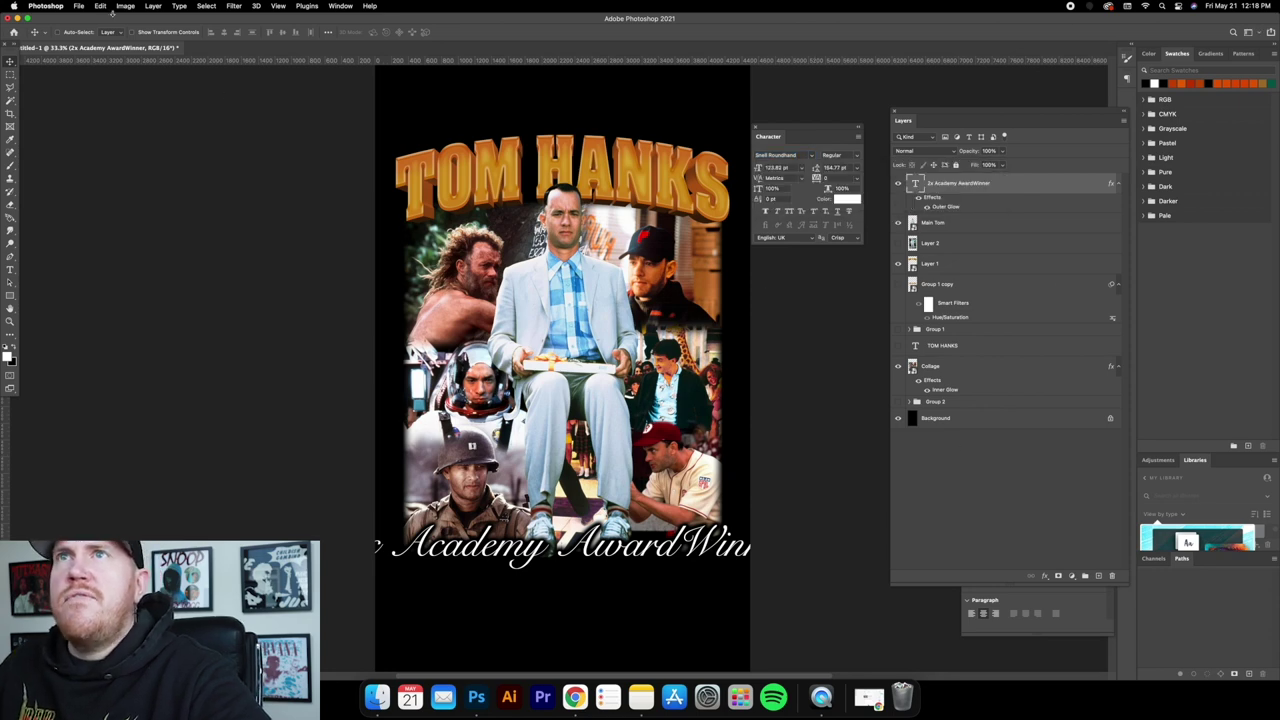
Scale the award text down to about 88 pt and insert the missing space between "Award" and "Winner".
key("super+t")
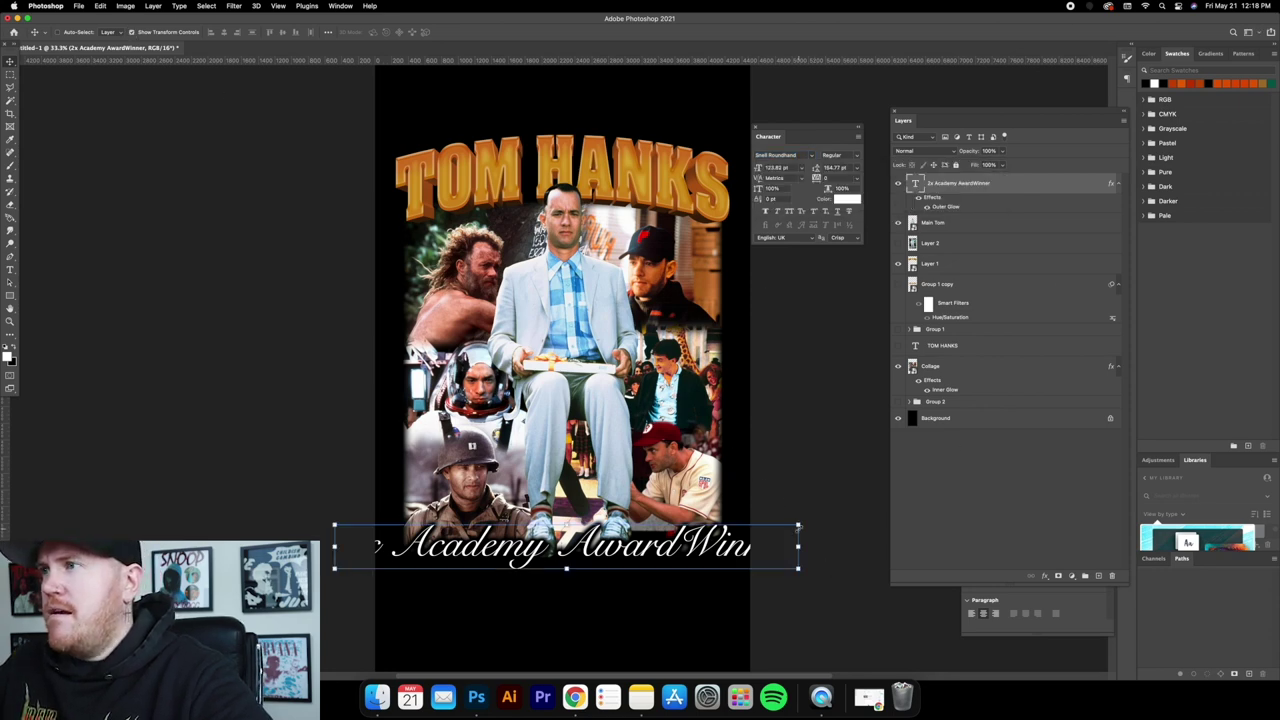
left_click_drag(773, 524, 665, 540)
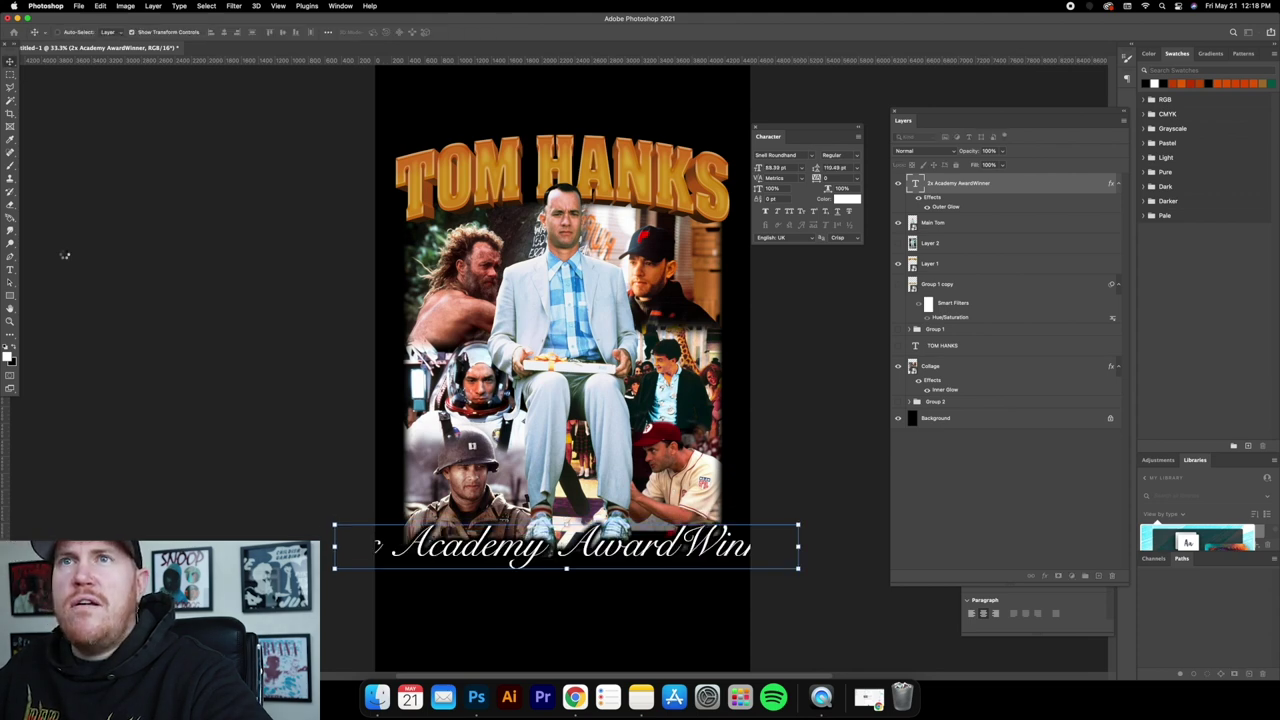
left_click(10, 270)
left_click(582, 553)
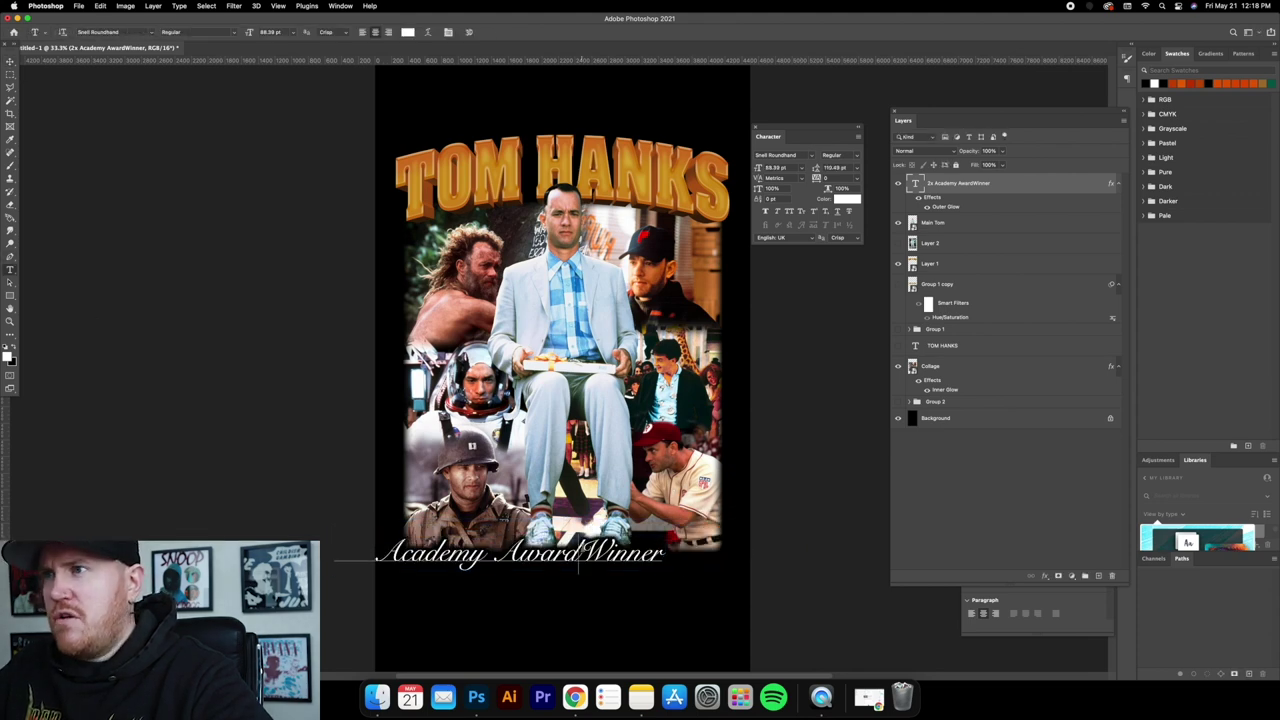
key("Escape")
Move the award text under the central figure and scale it to about 84 pt to match the collage width.
key("v")
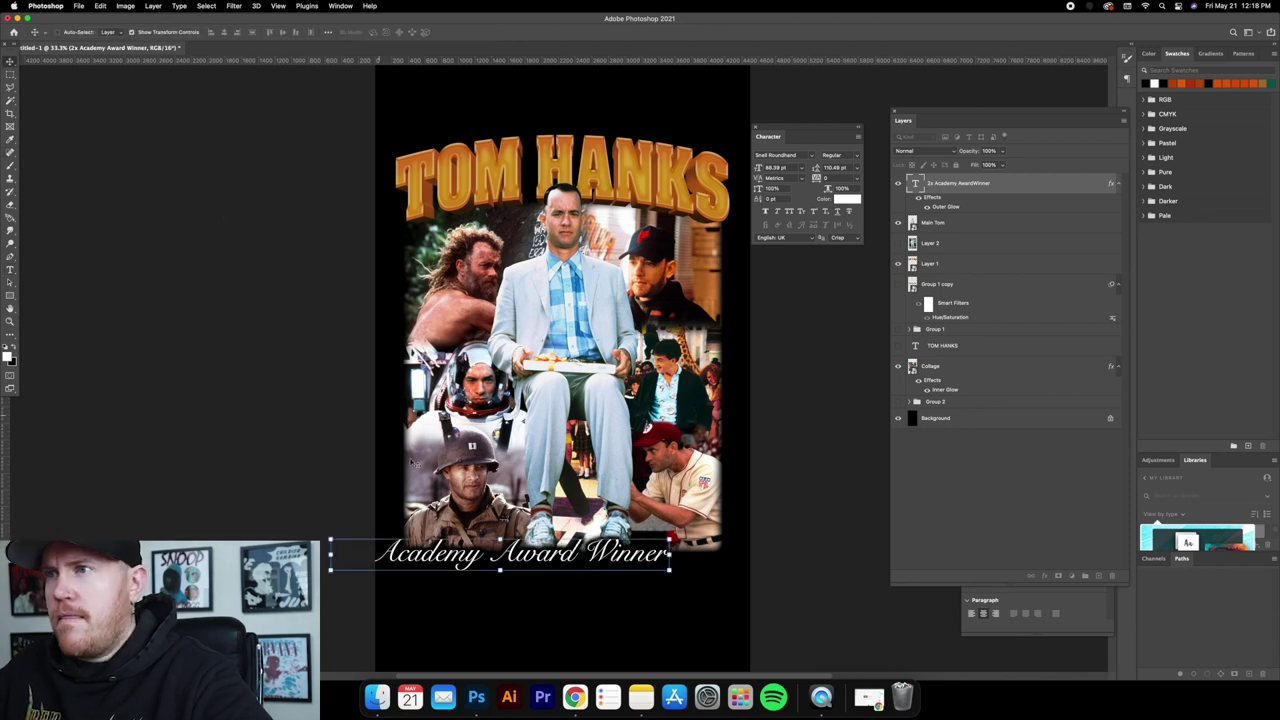
left_click_drag(551, 552, 622, 540)
key("super+t")
left_click_drag(742, 538, 727, 538)
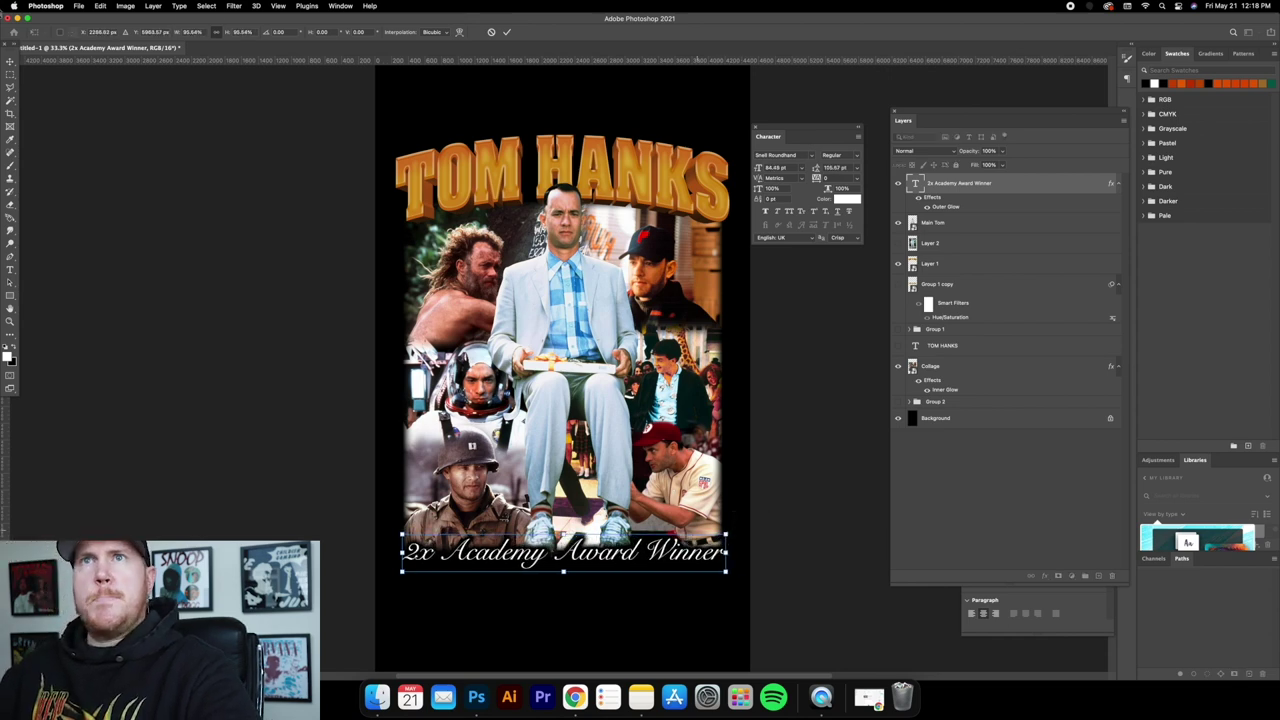
key("Return")
Change the award text's font to Apple Chancery.
left_click_drag(421, 213, 425, 182)
left_click(811, 155)
type("app")
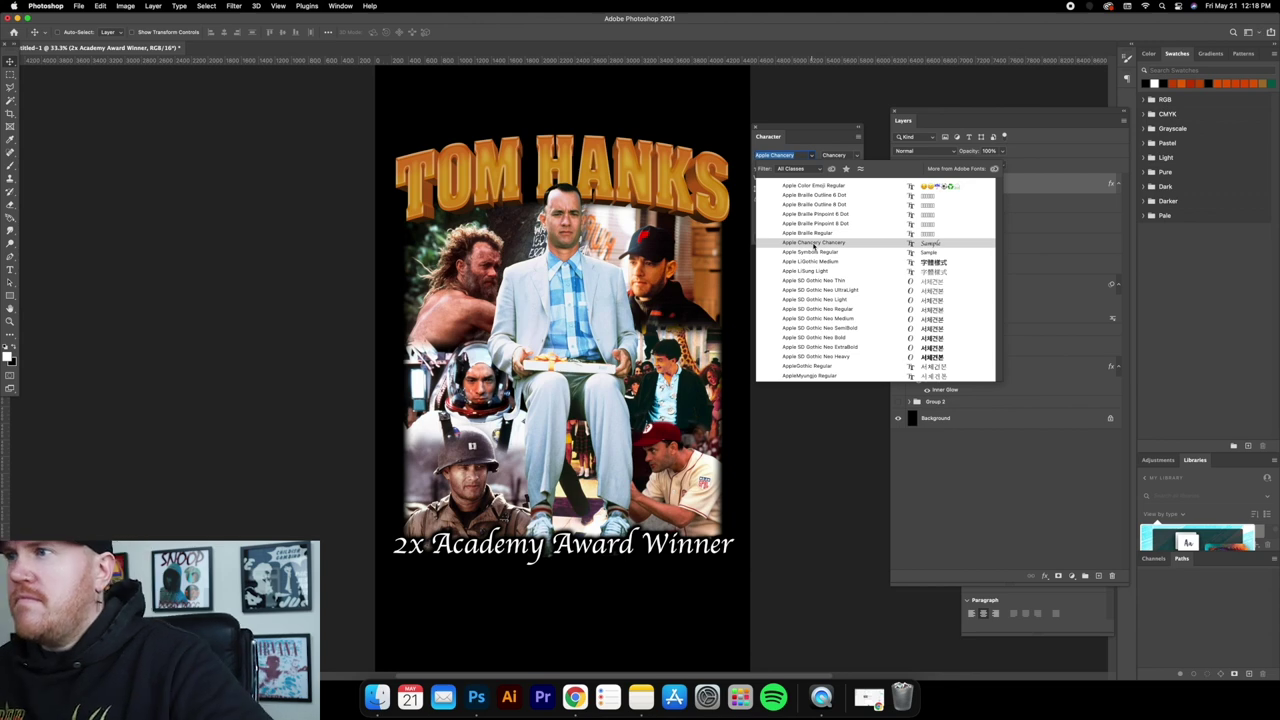
left_click(813, 244)
Scale the award text down to about 79 pt so it spans the collage width.
left_click_drag(509, 486, 517, 486)
left_click(136, 34)
left_click_drag(742, 524, 725, 524)
key("Return")
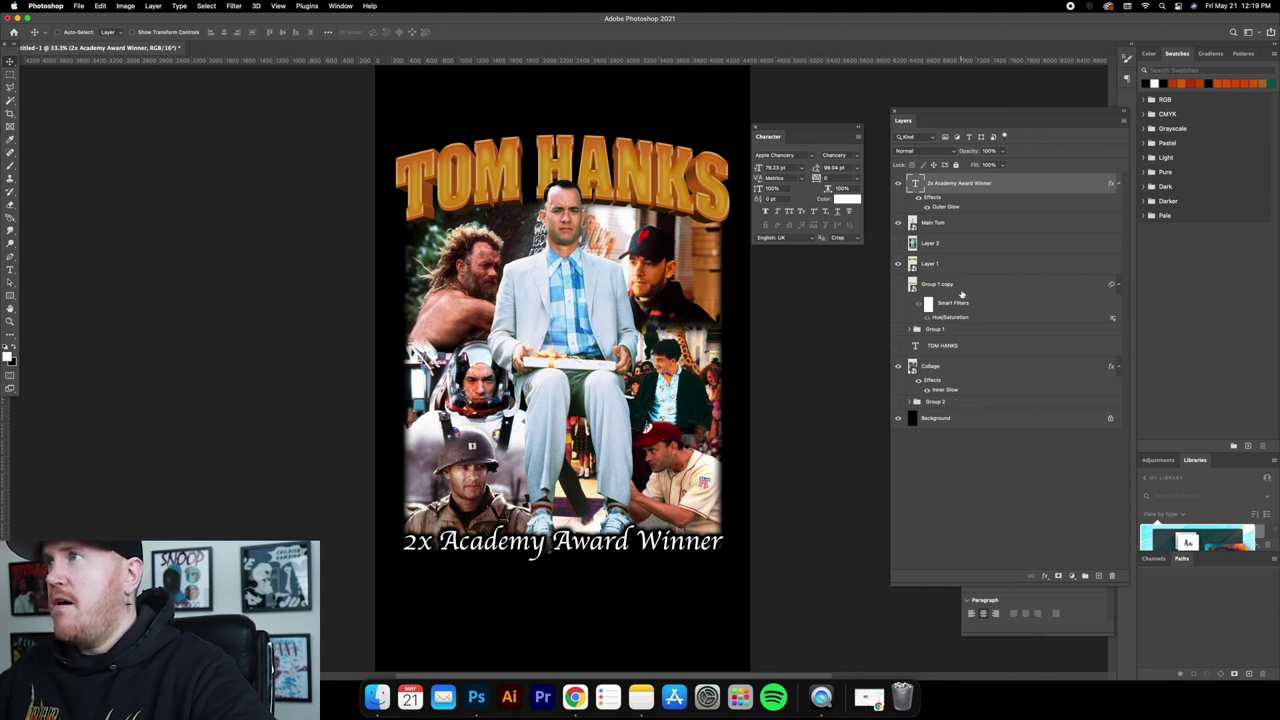
Group the award text, Main Tom, Layer 1 and Collage layers together.
left_click(957, 225, "super")
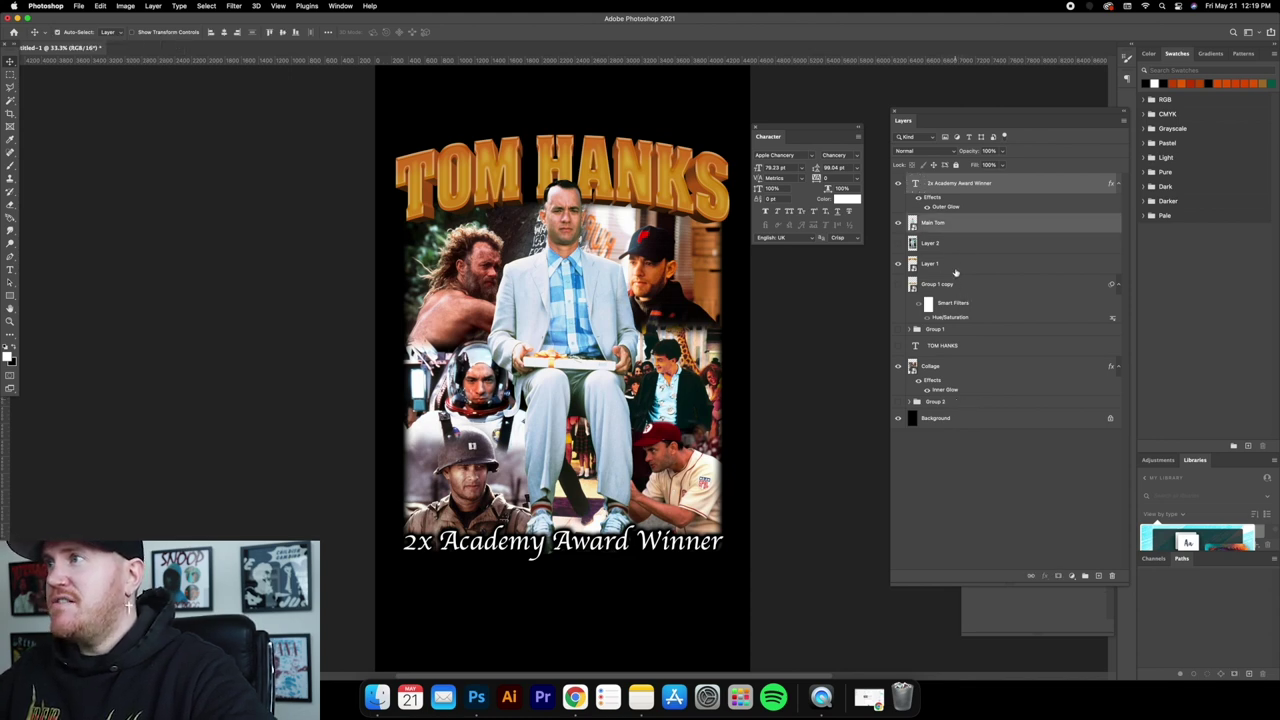
left_click(956, 266, "super")
left_click(948, 367, "super")
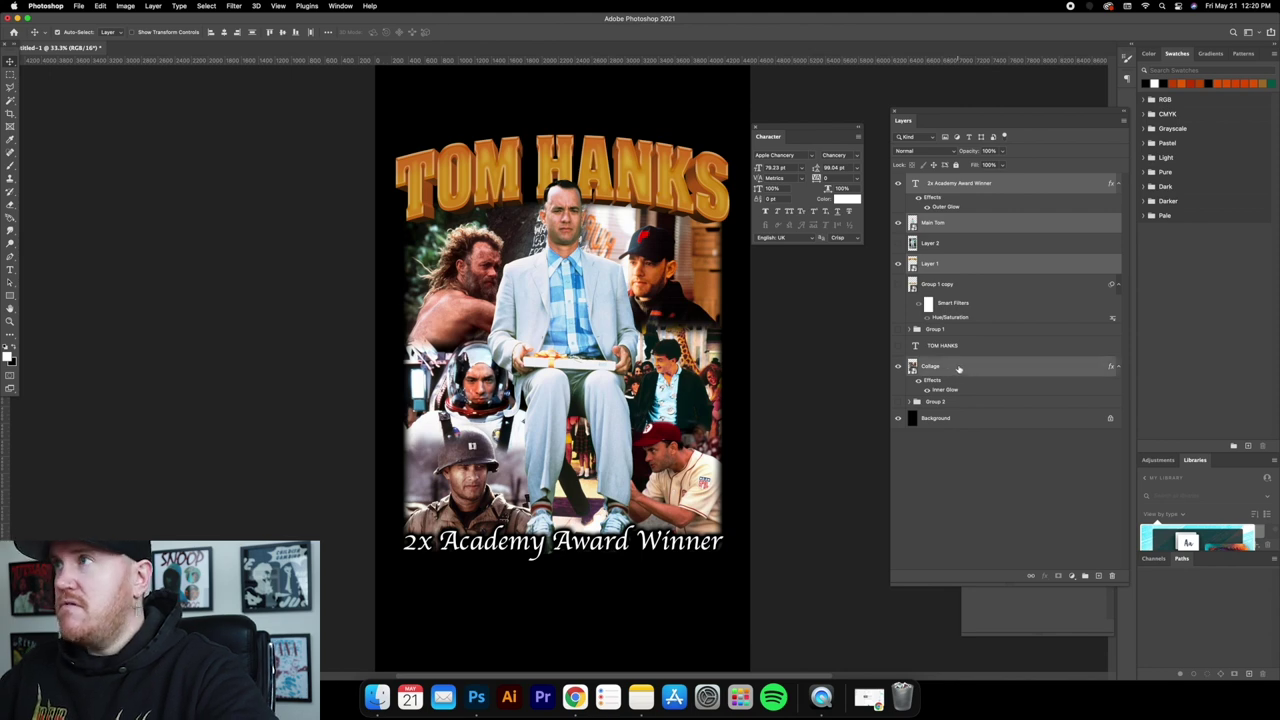
key("super+g")
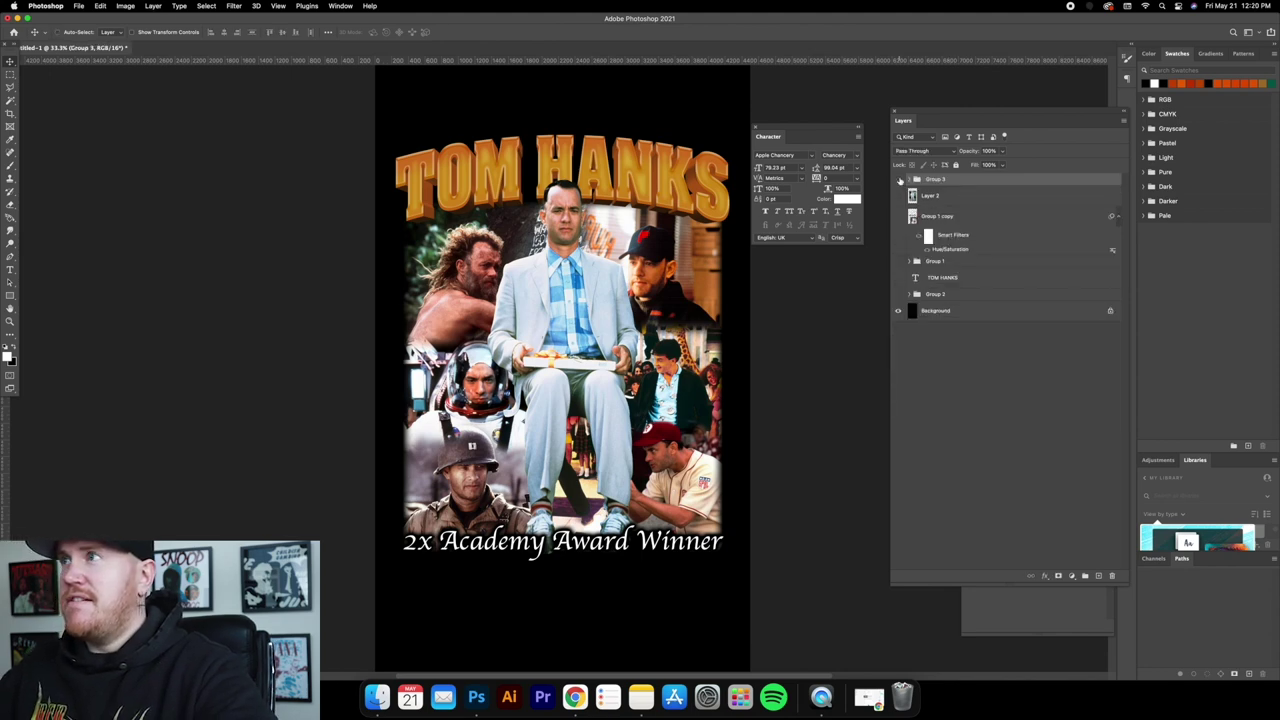
Duplicate Group 3, hide the original group and convert the copy to a smart object.
left_click(899, 179)
left_click(899, 179)
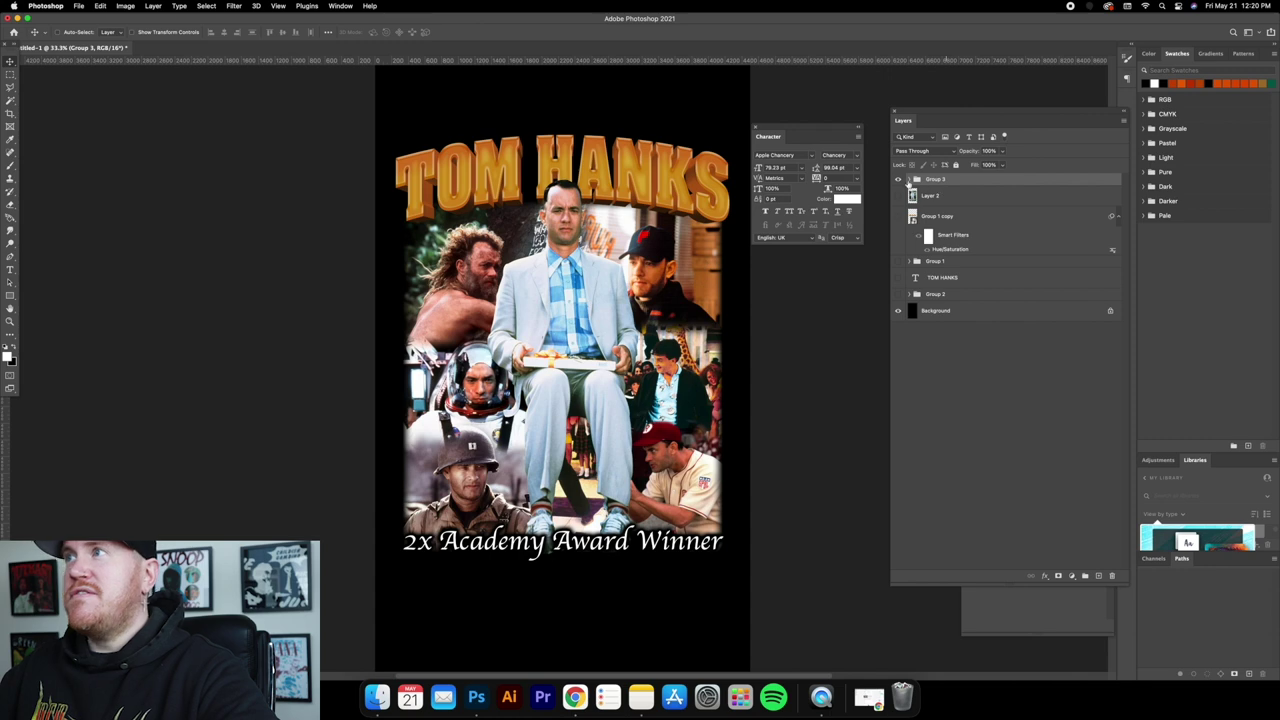
left_click(899, 179)
left_click(899, 179)
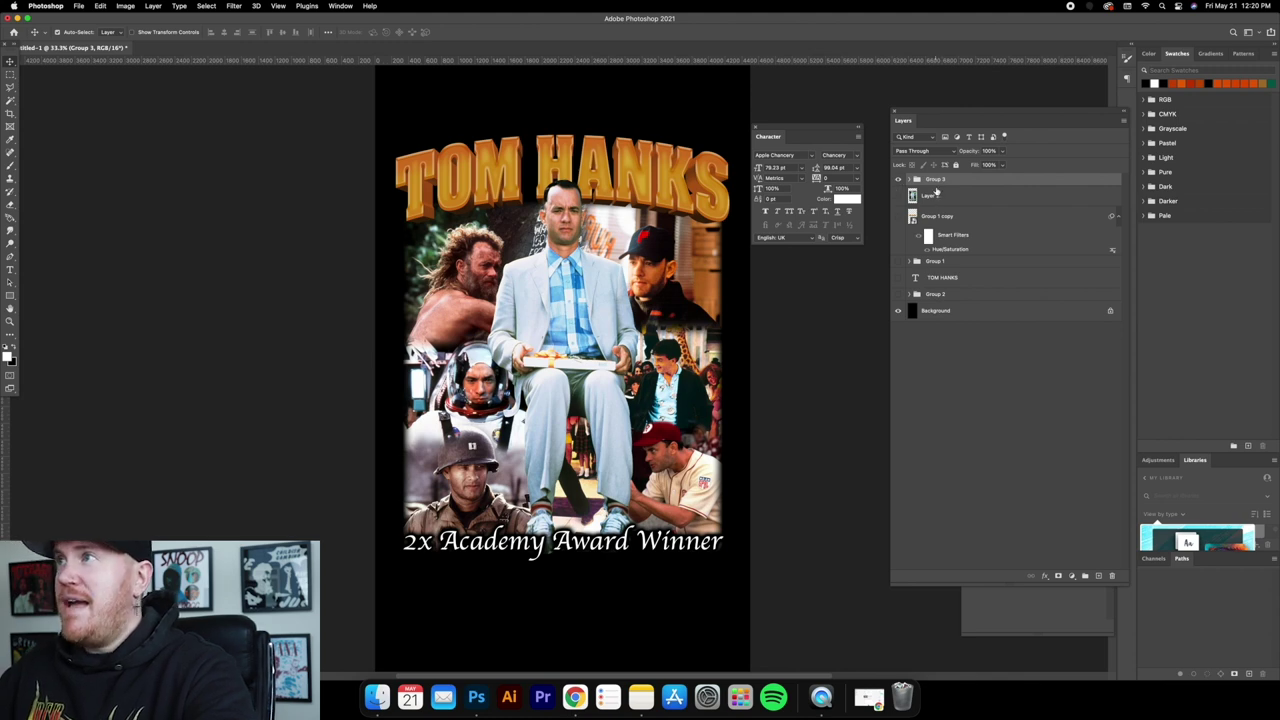
key("super+j")
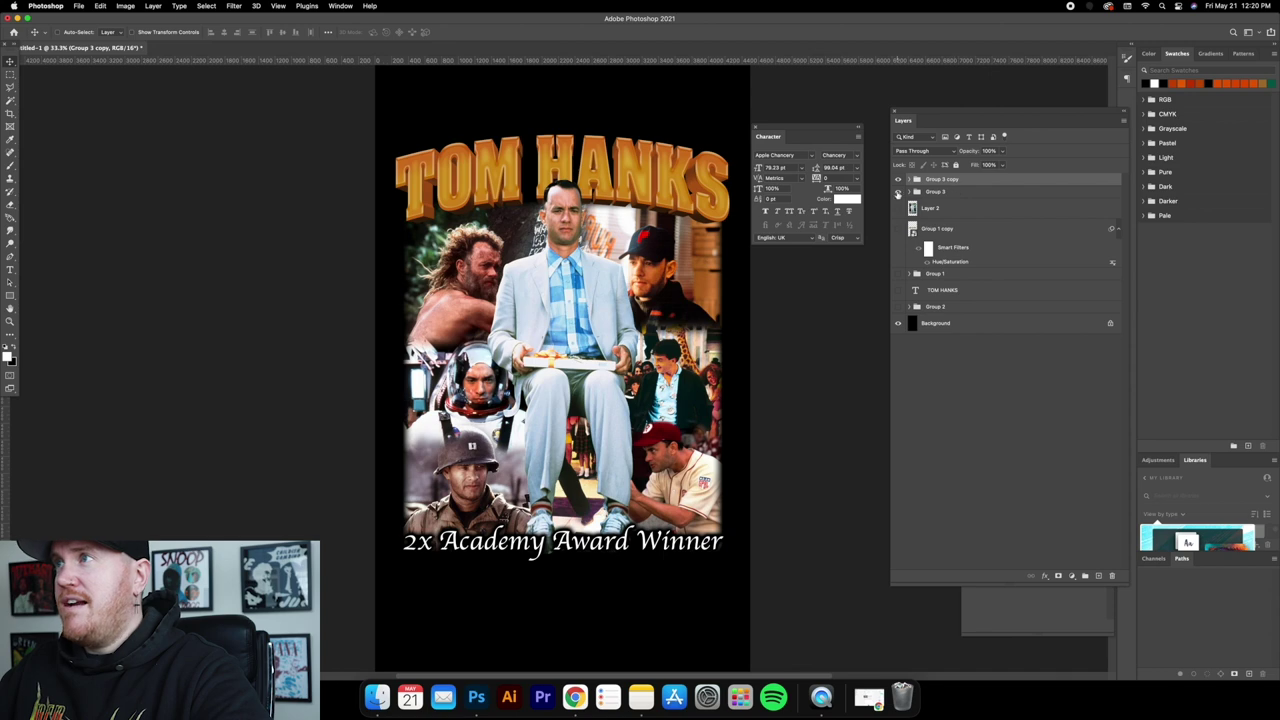
right_click(970, 180)
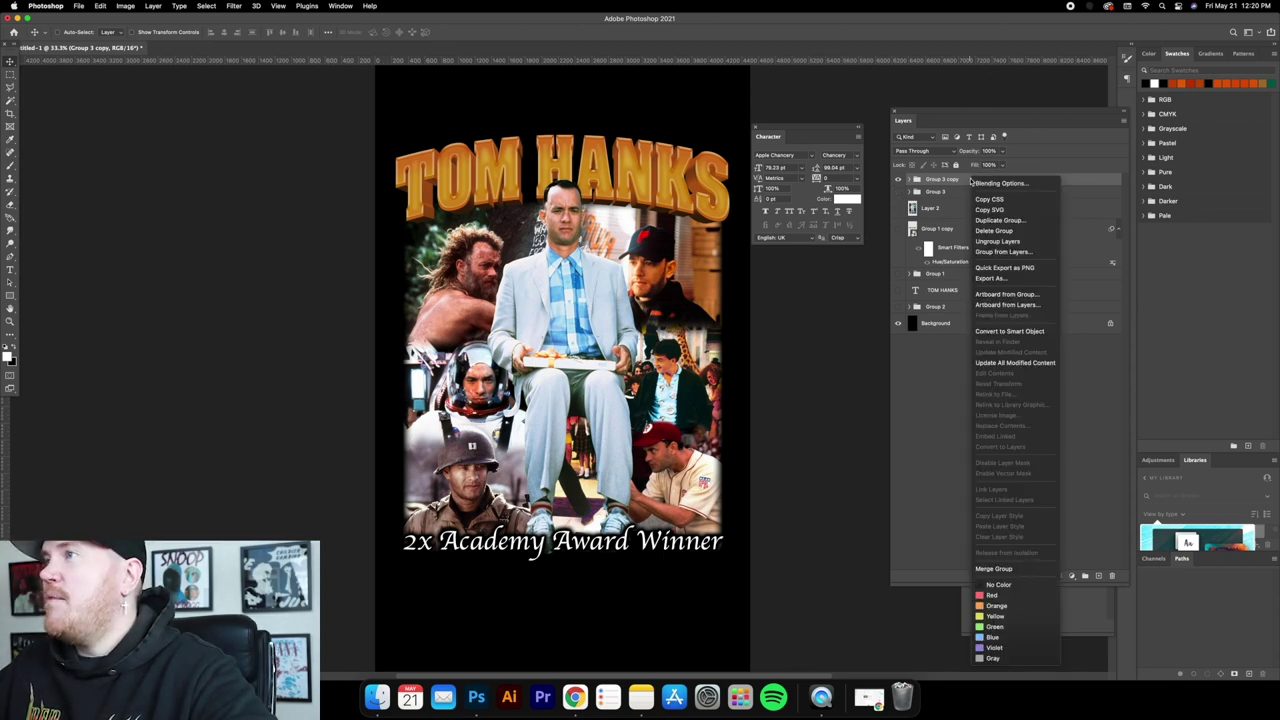
left_click(1005, 331)
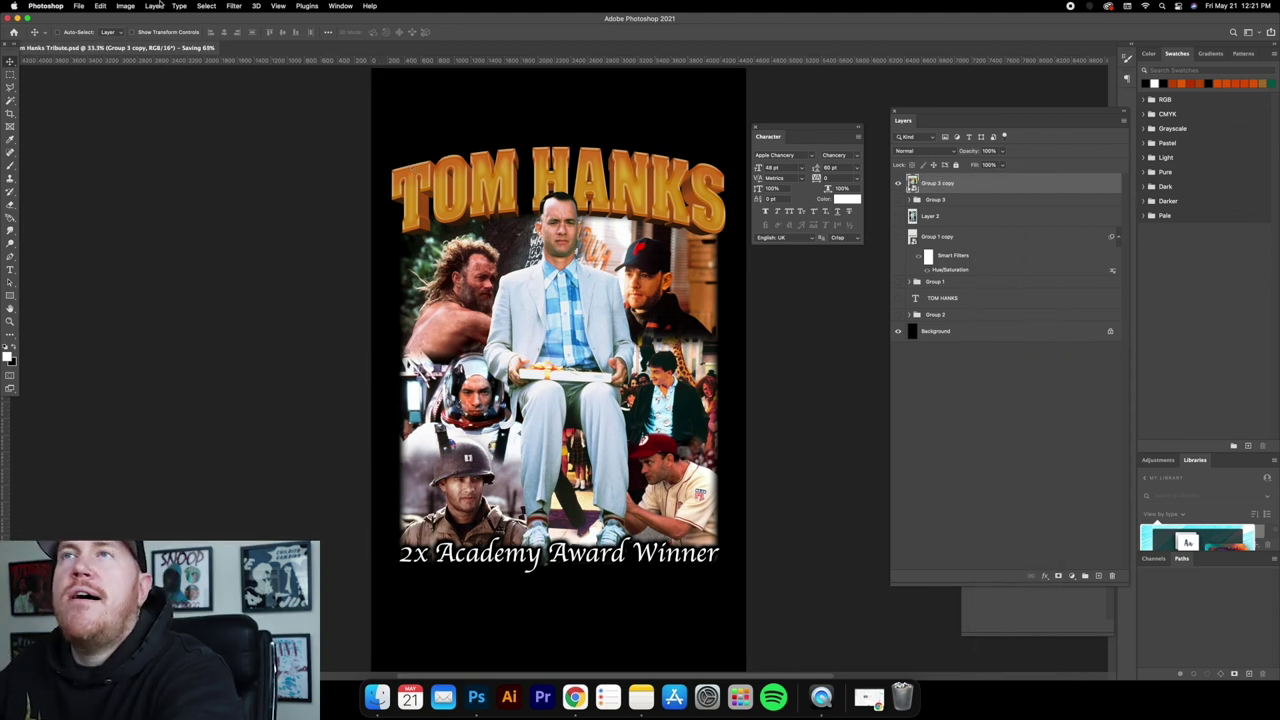
Apply the Camera Raw Filter with the Turquoise & Red creative preset to the Group 3 copy.
left_click(234, 6)
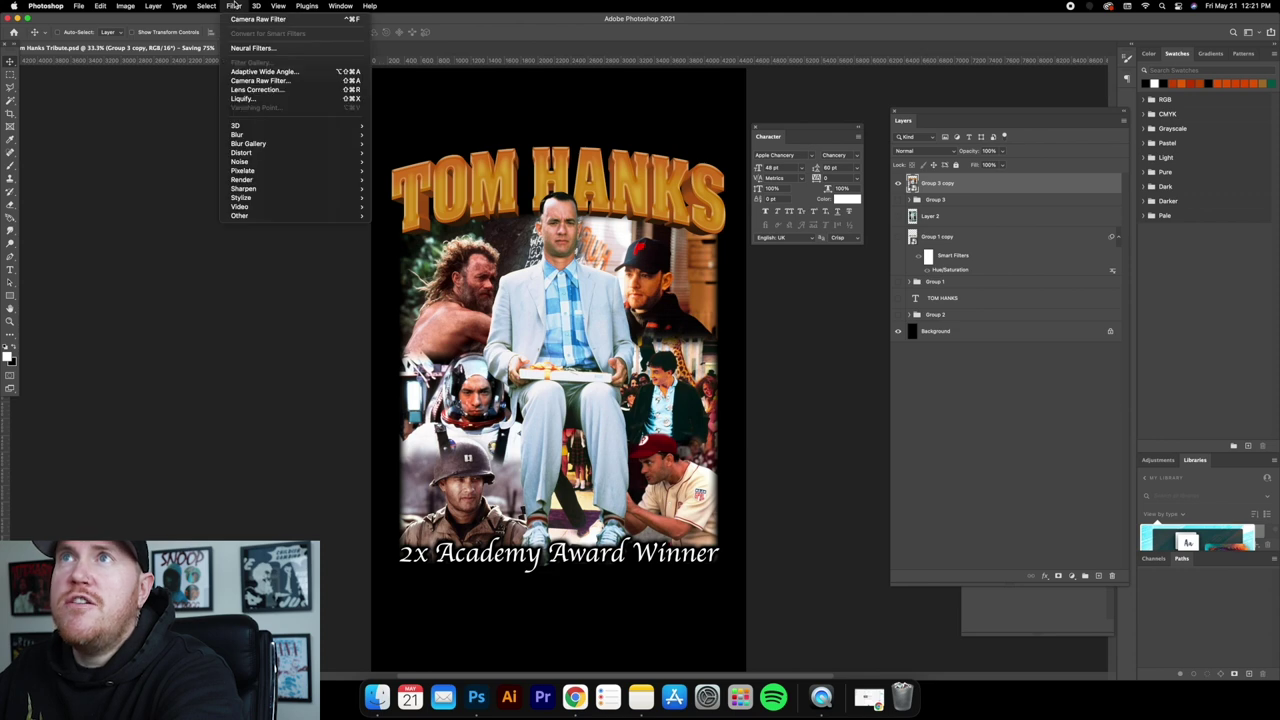
left_click(271, 80)
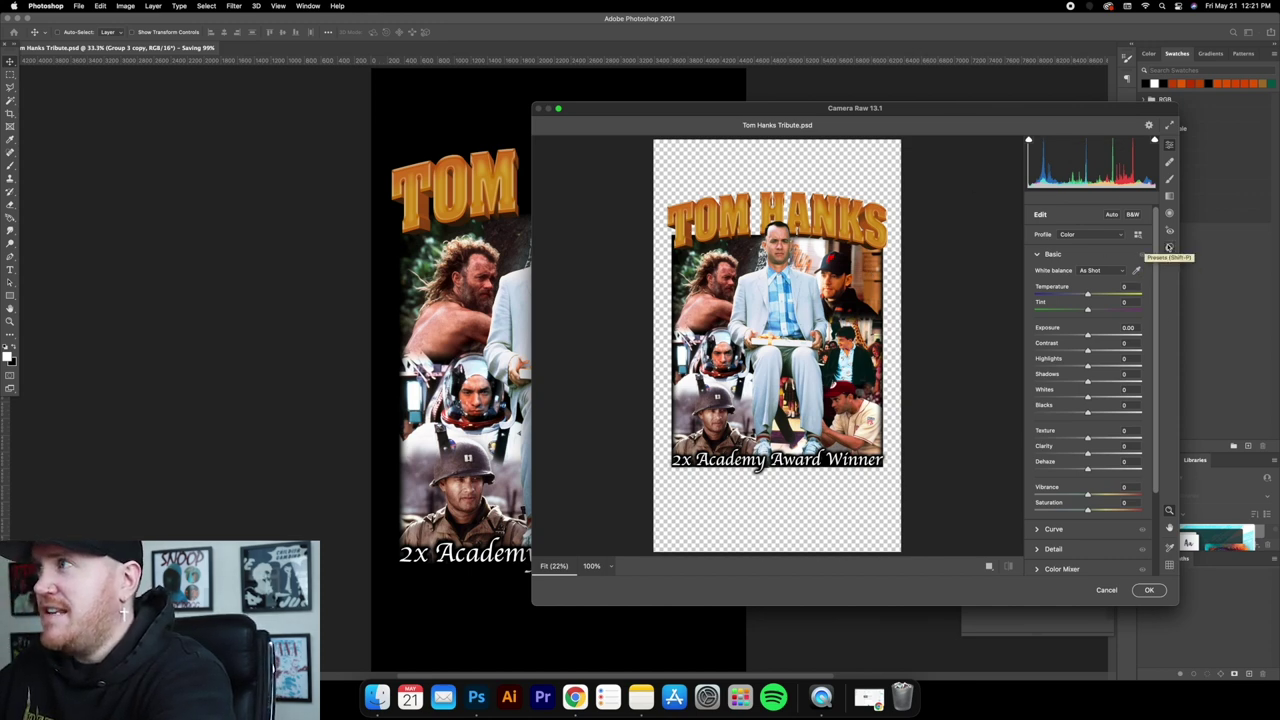
left_click(1169, 248)
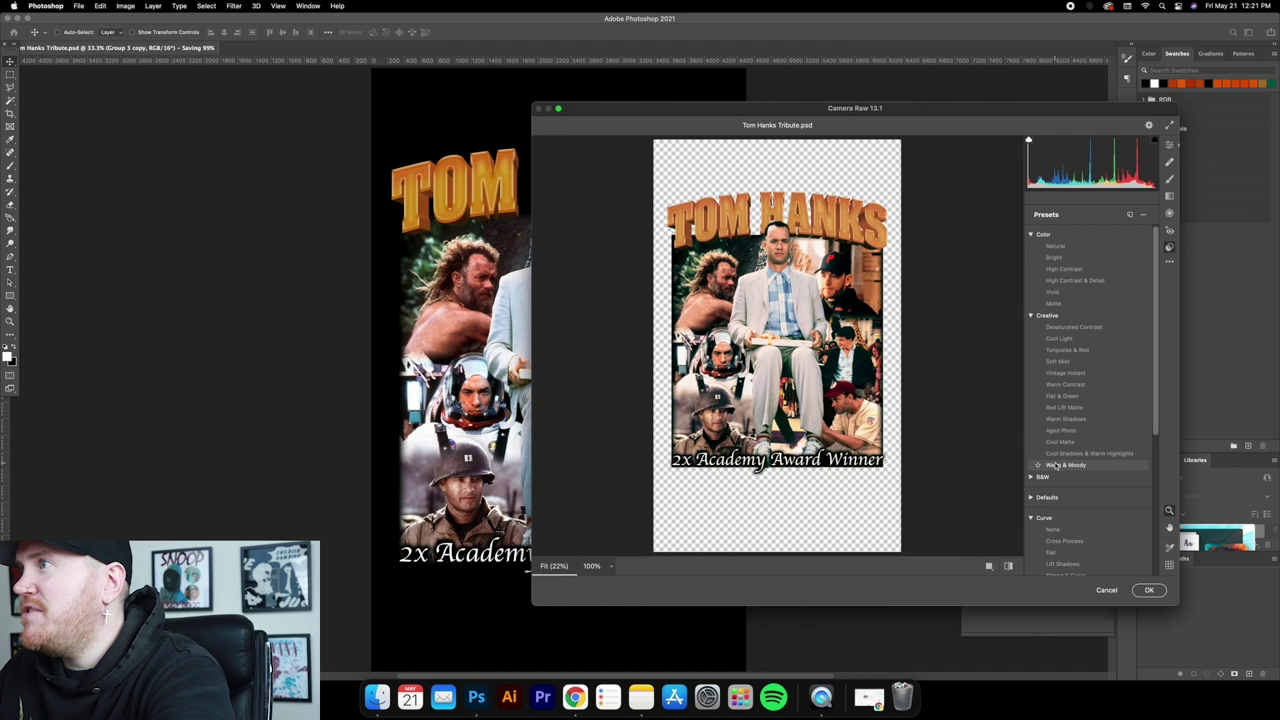
left_click(1060, 350)
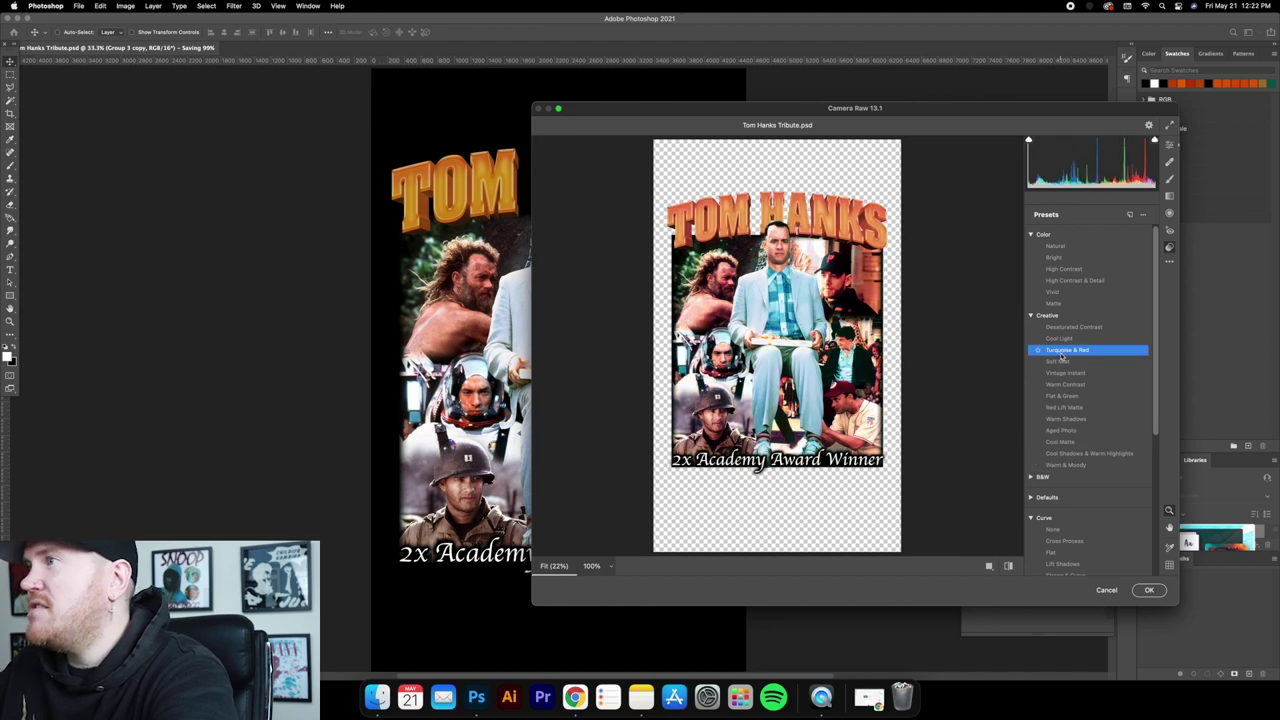
left_click(1152, 590)
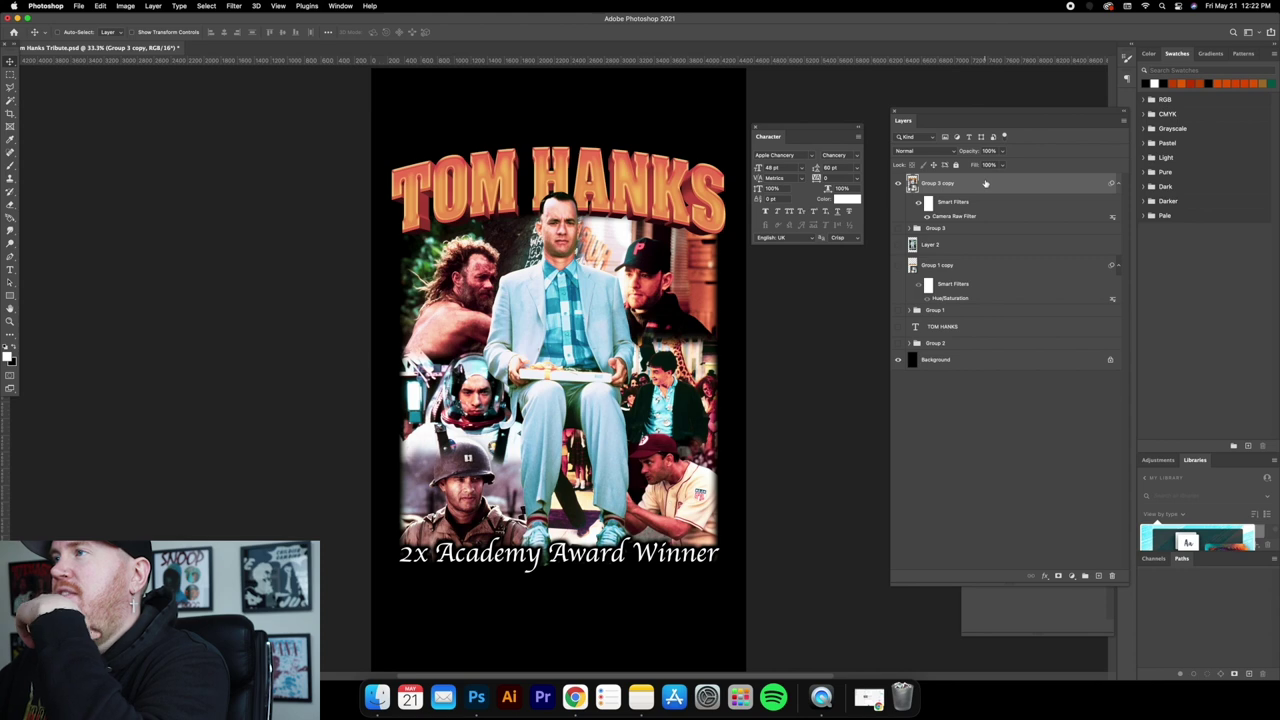
Add a Levels adjustment layer above the Group 3 copy and open its properties beside the artwork.
left_click(1073, 578)
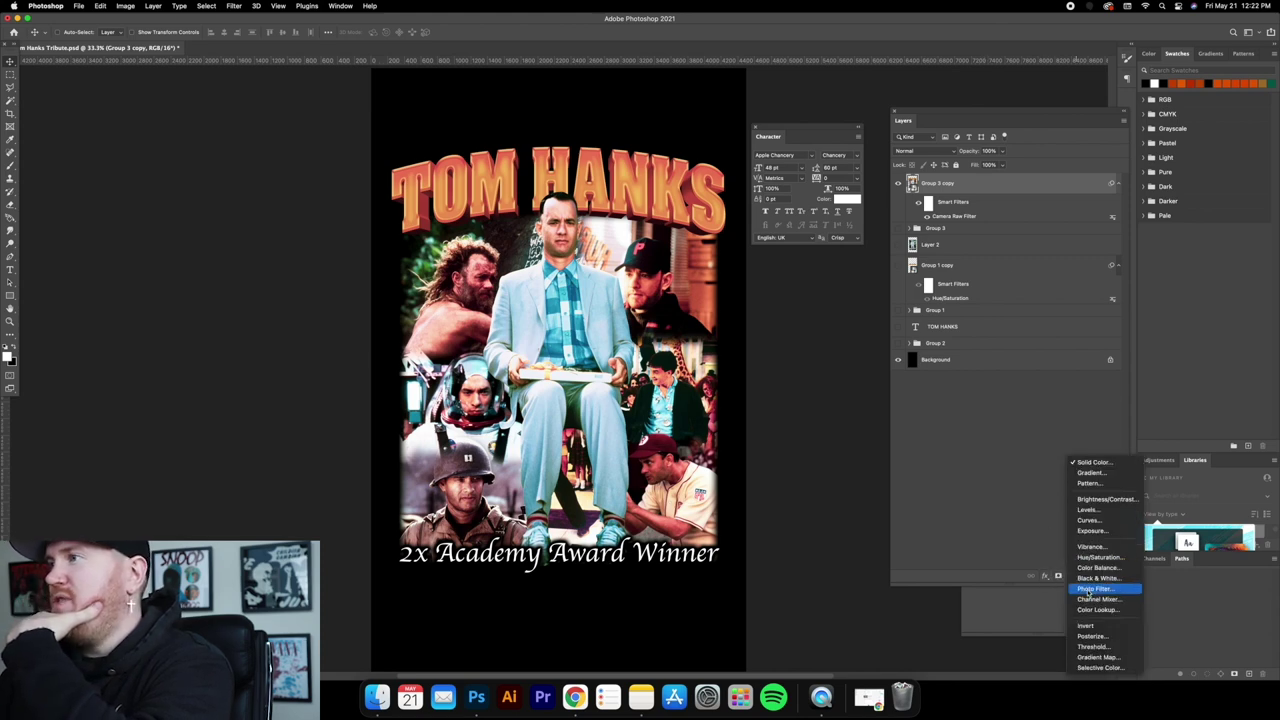
left_click(1065, 584)
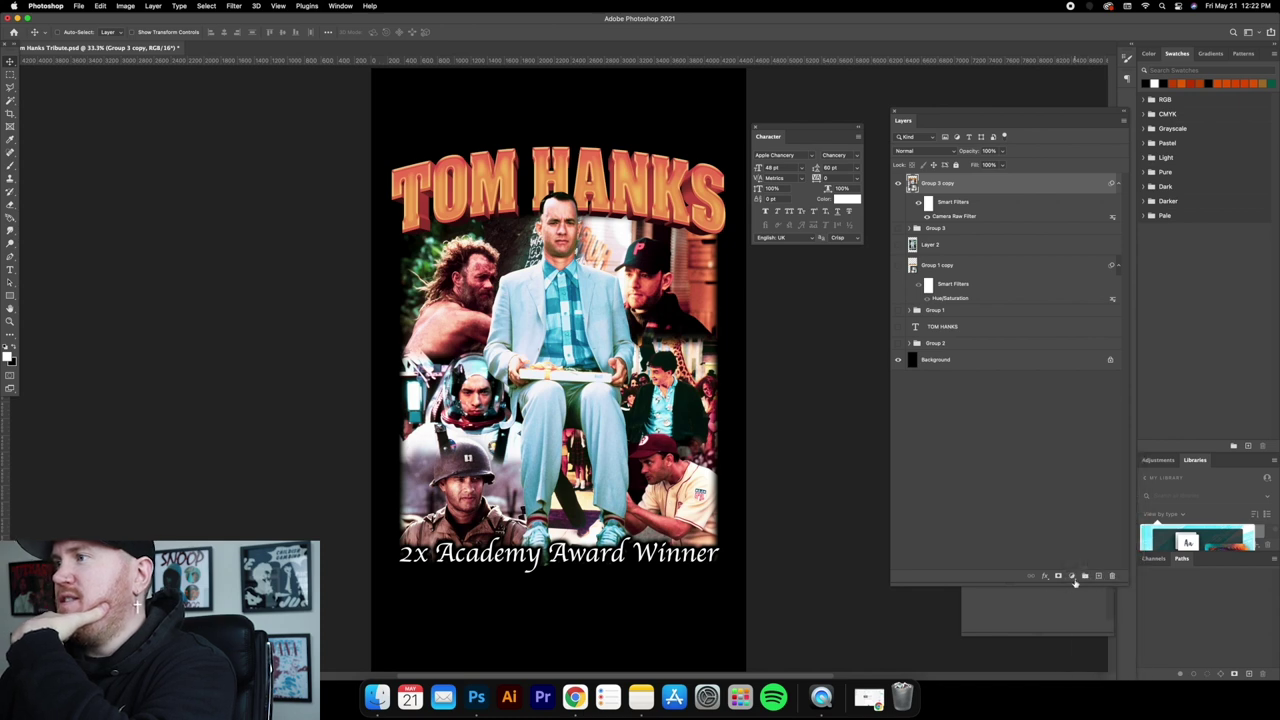
left_click(1072, 577)
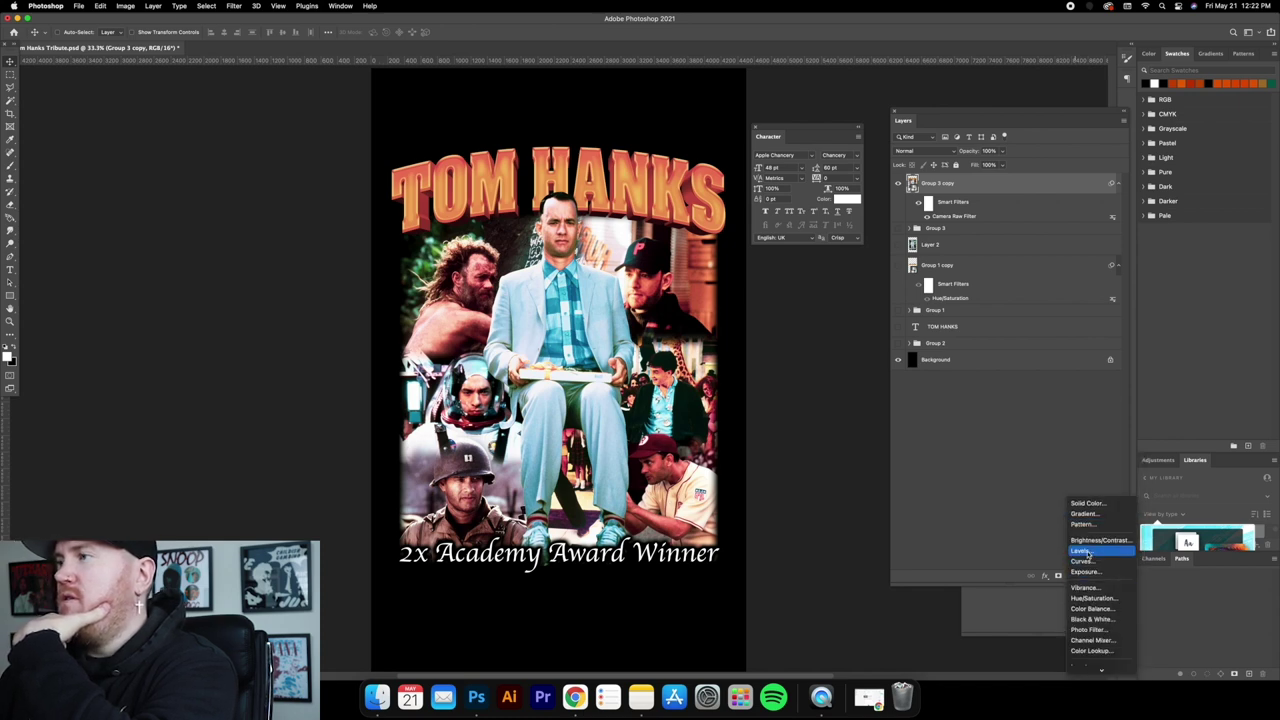
left_click(1082, 551)
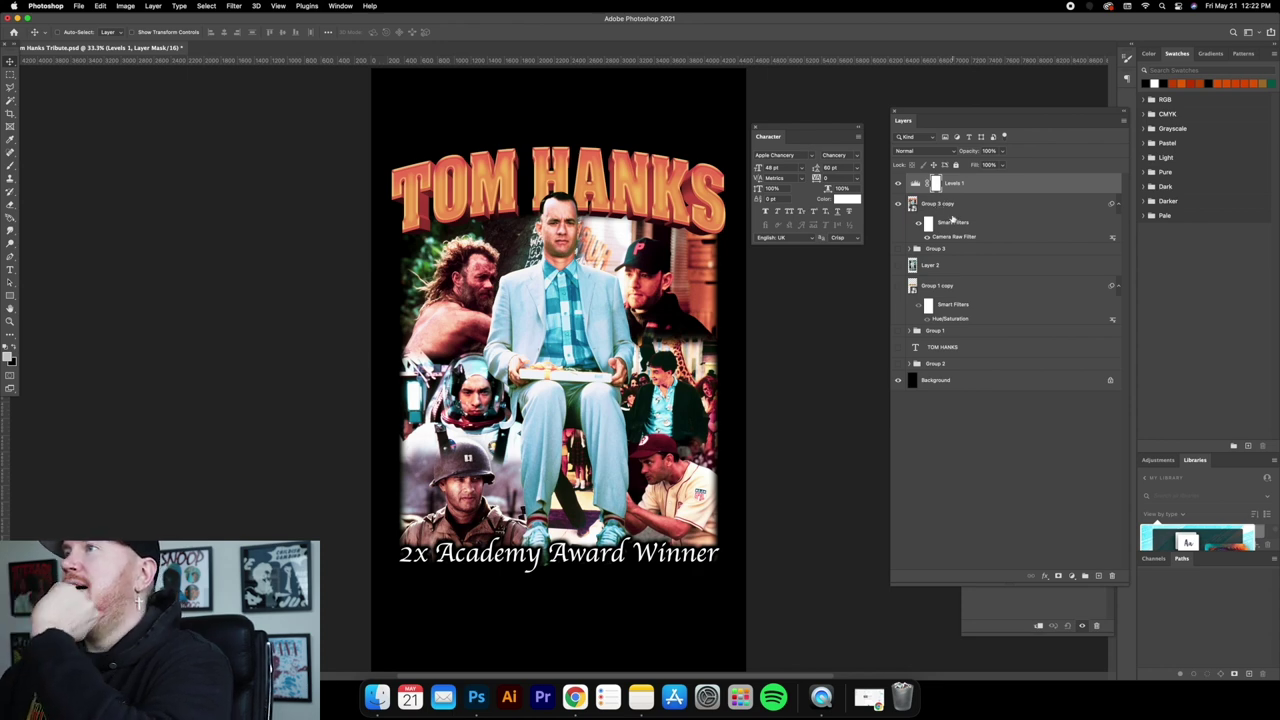
left_click(914, 185)
left_click(935, 184)
double_click(962, 186)
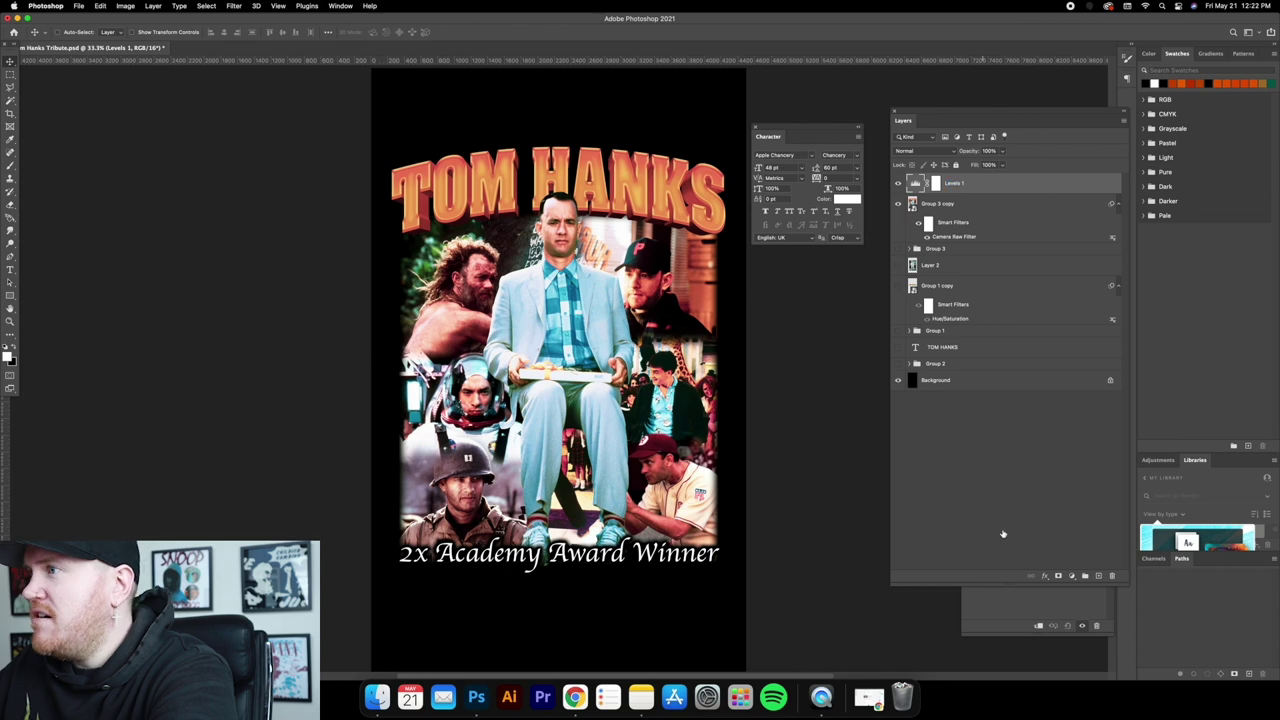
left_click_drag(991, 416, 803, 414)
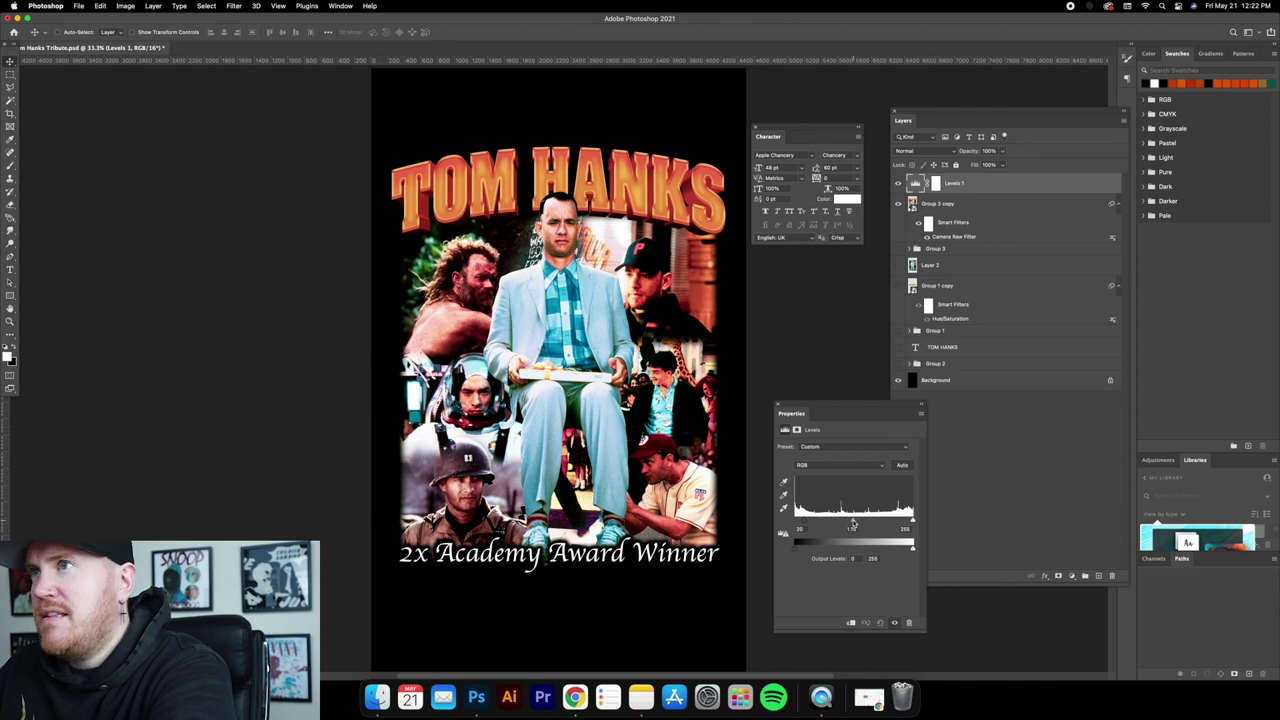
Set the Levels input black point to about 43, the midtones to about 1.28 and the output white to 247.
left_click_drag(854, 523, 852, 523)
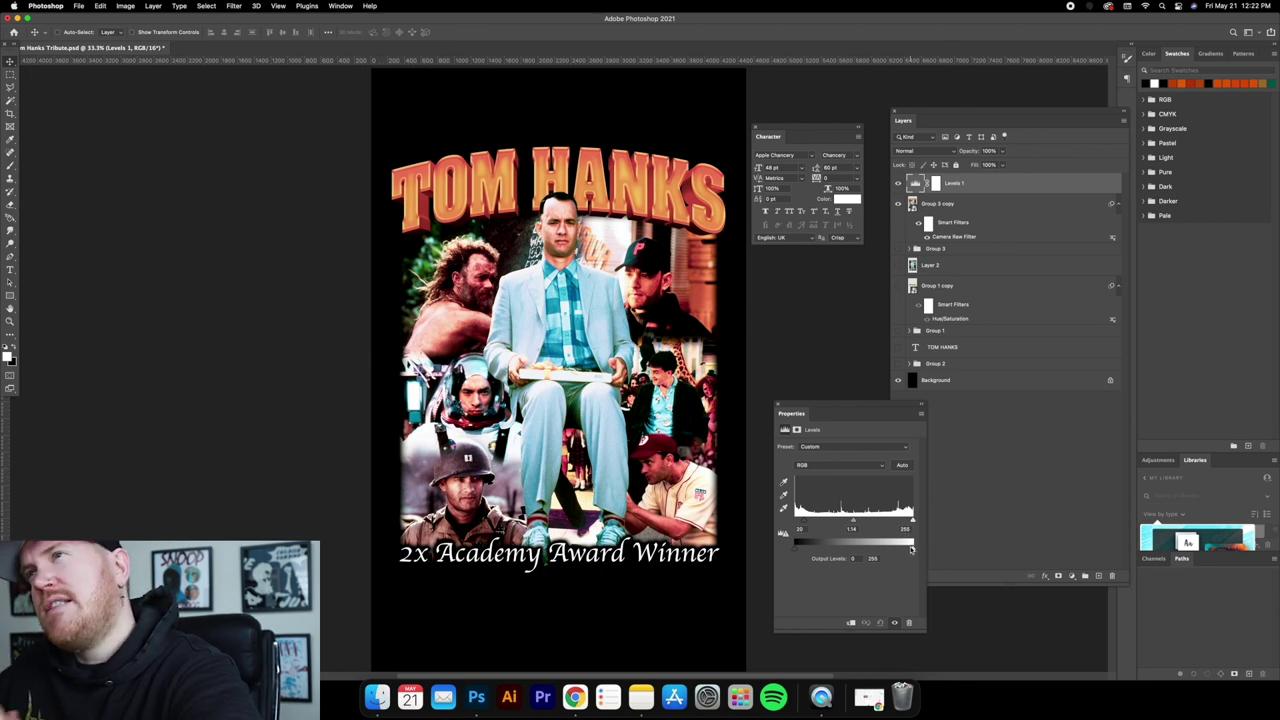
left_click_drag(907, 549, 909, 549)
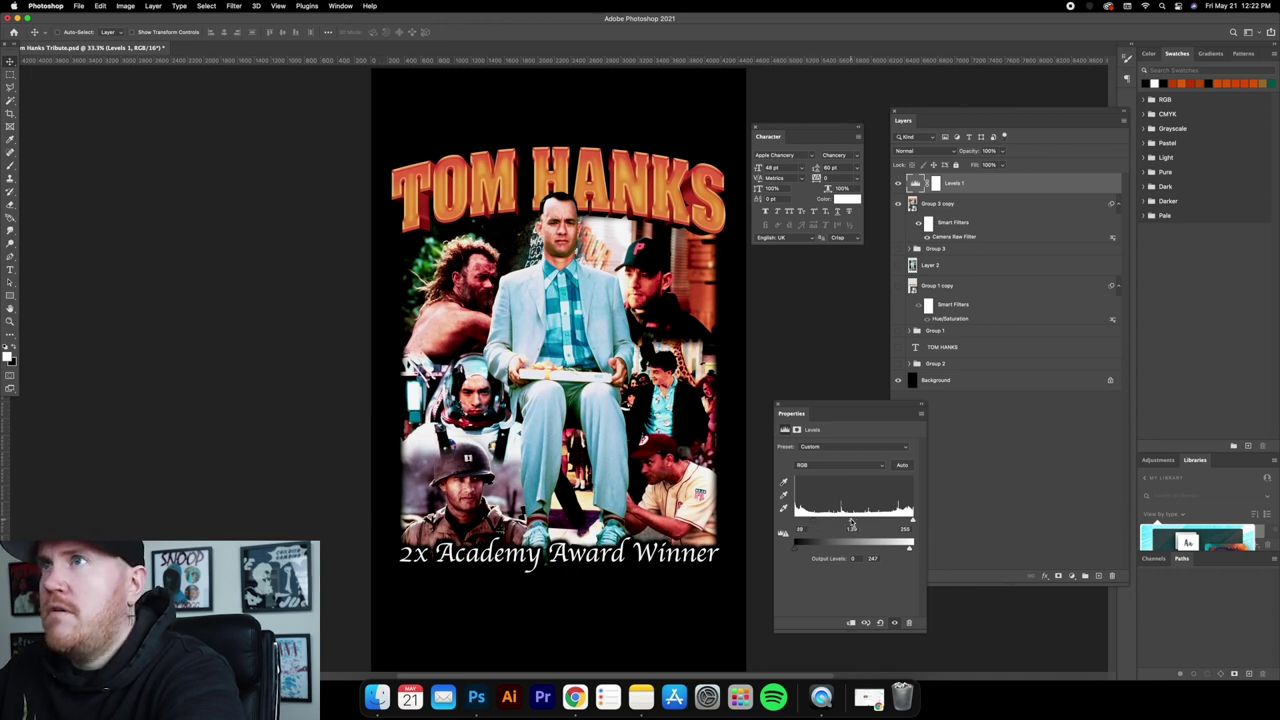
left_click_drag(851, 523, 851, 523)
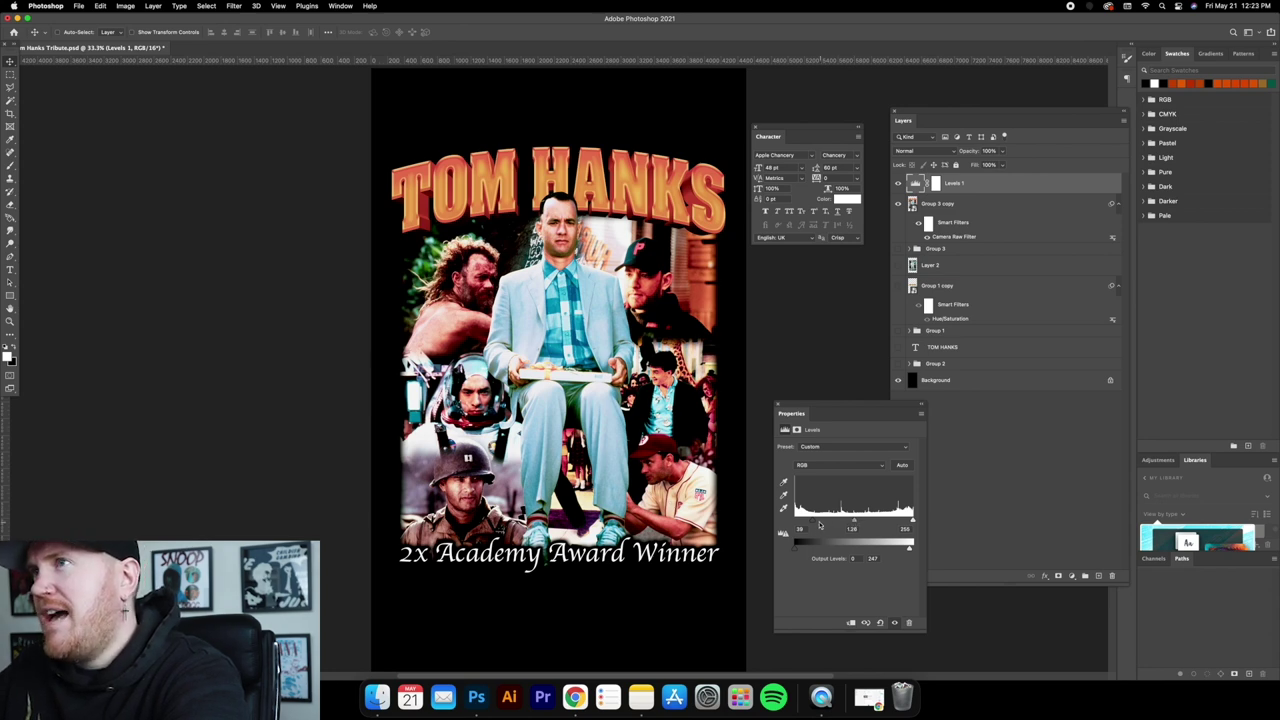
left_click_drag(817, 521, 817, 521)
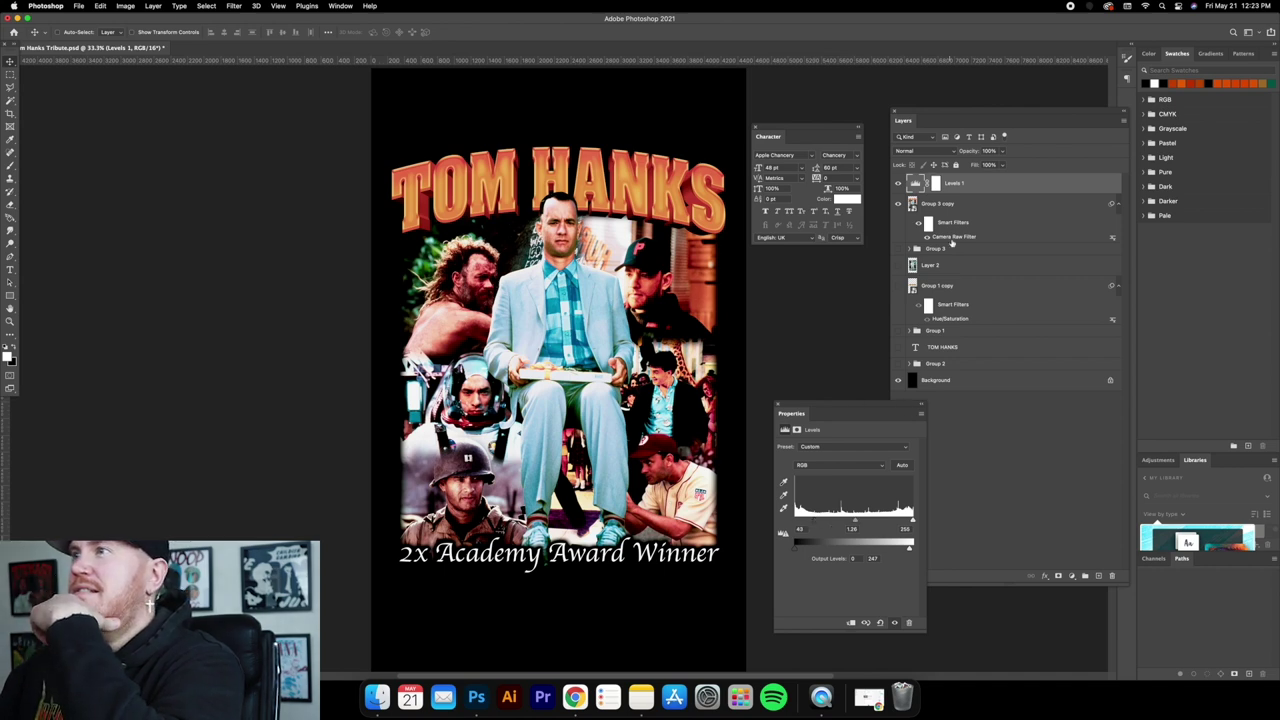
Compare the artwork with the Camera Raw filter off and on, and with the black background hidden and shown.
left_click_drag(850, 403, 807, 402)
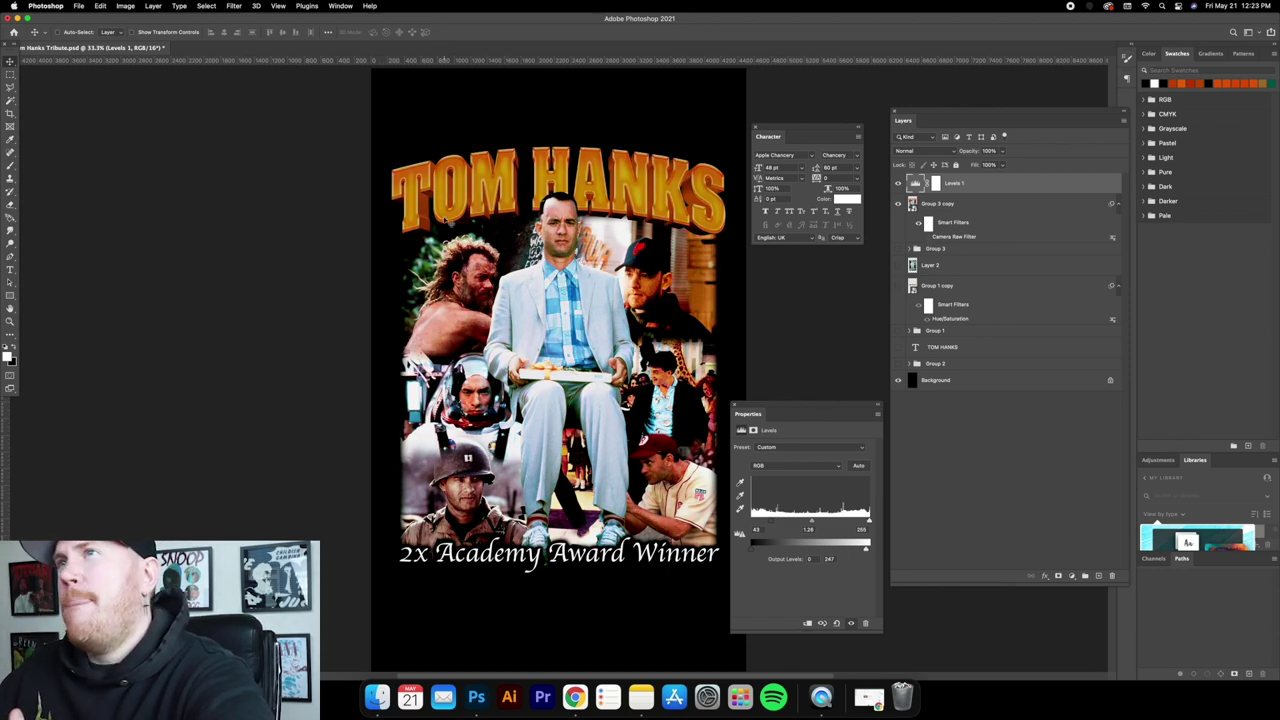
left_click(900, 380)
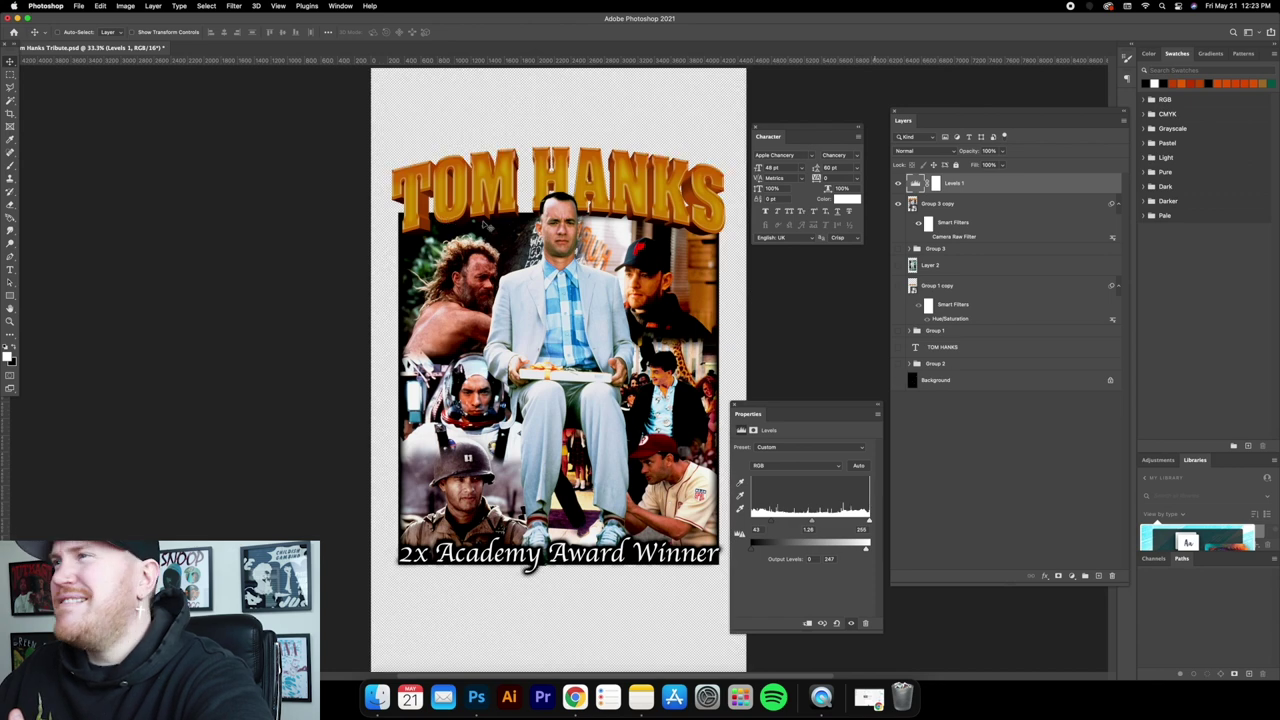
left_click(898, 381)
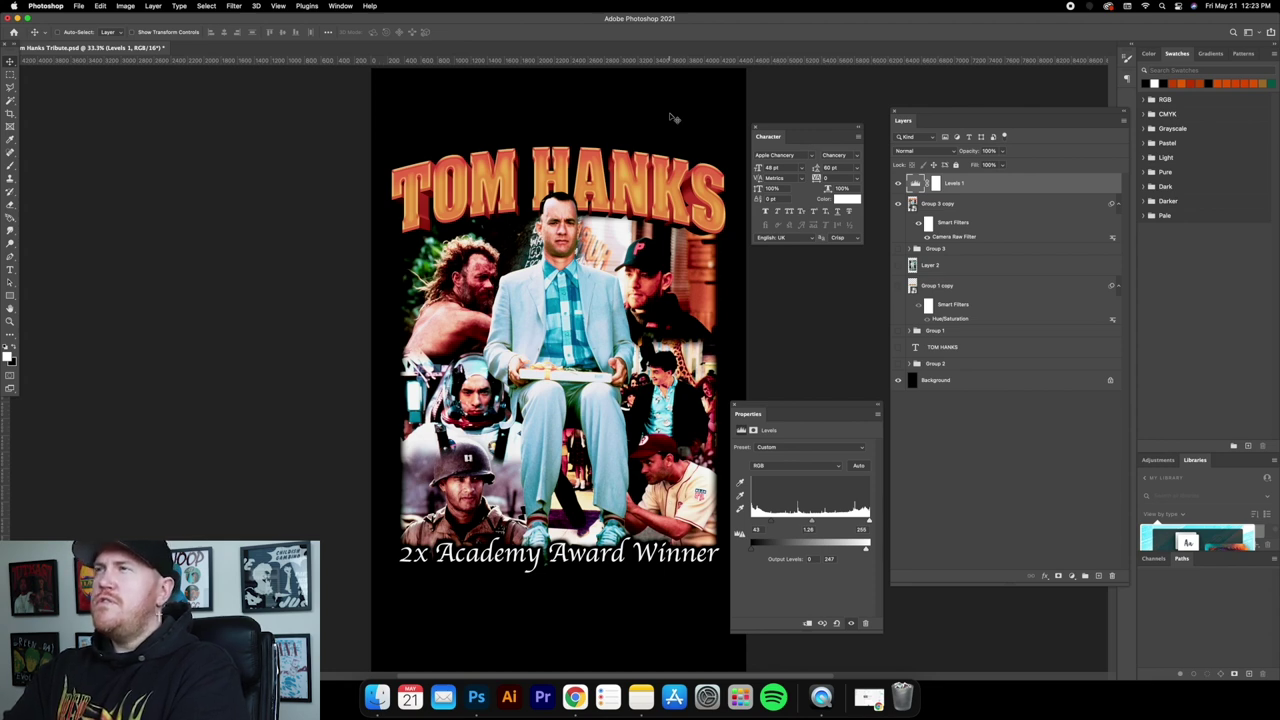
Hide the Group 3 copy, show and expand the original Group 3 and select its title layer, Layer 1.
left_click(899, 205)
left_click(913, 249)
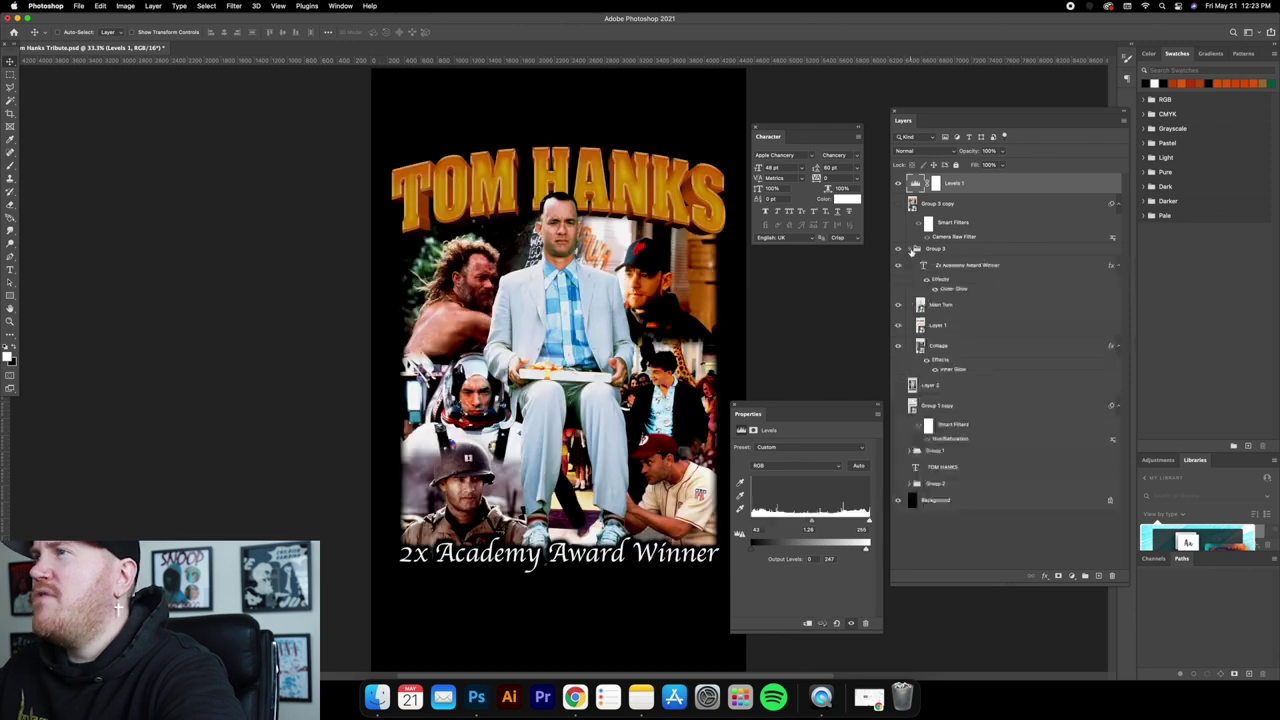
left_click(960, 329)
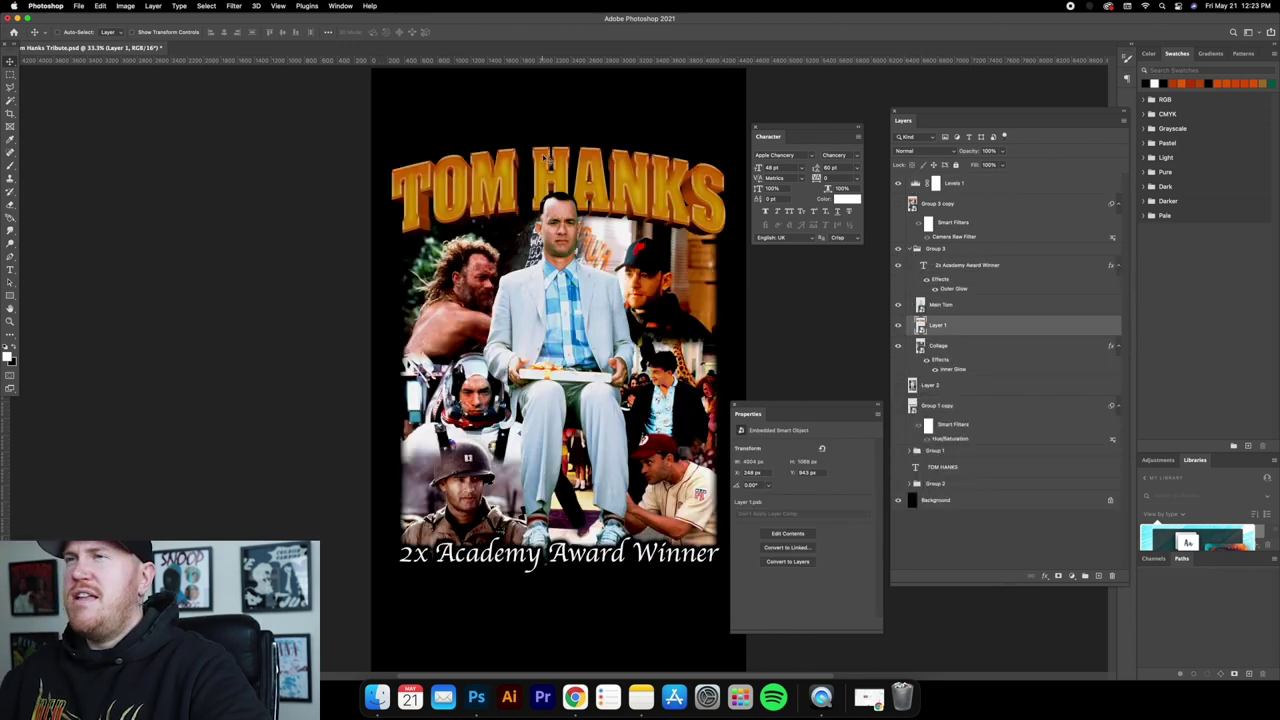
Move the TOM HANKS title slightly down towards the collage, keeping it horizontally centred.
left_click_drag(549, 165, 558, 152)
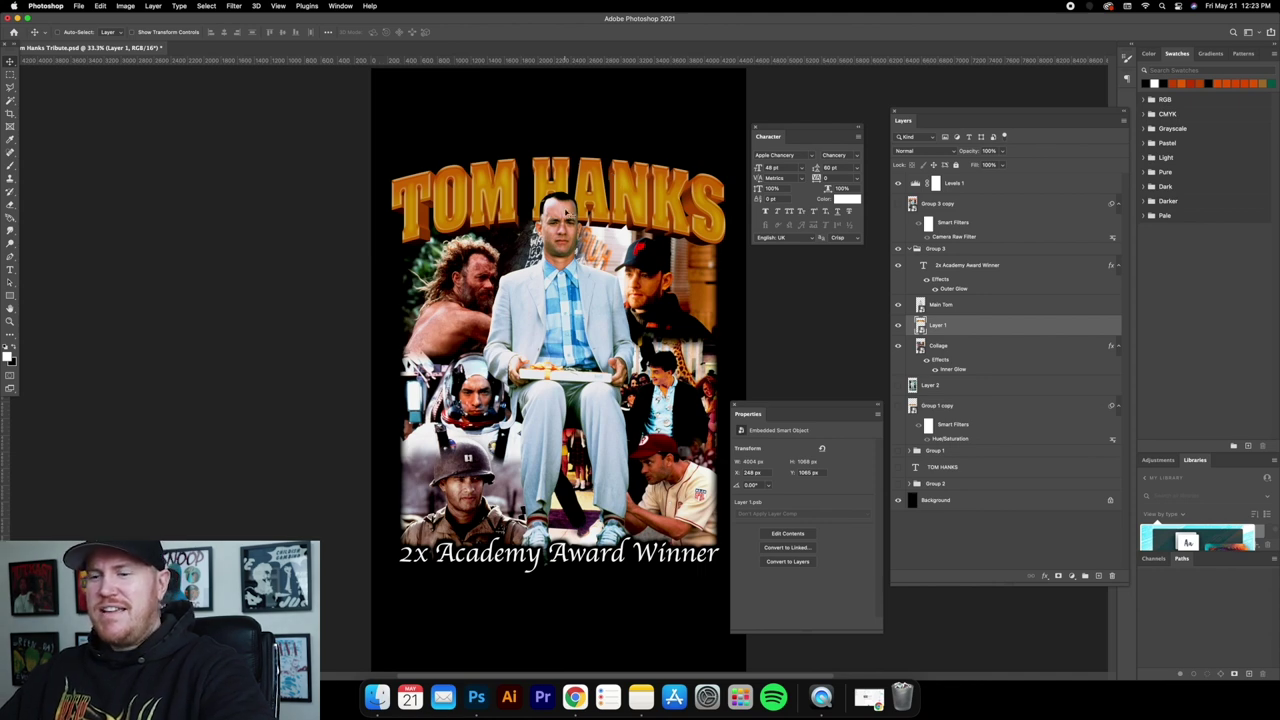
key("super+t")
key("super+z")
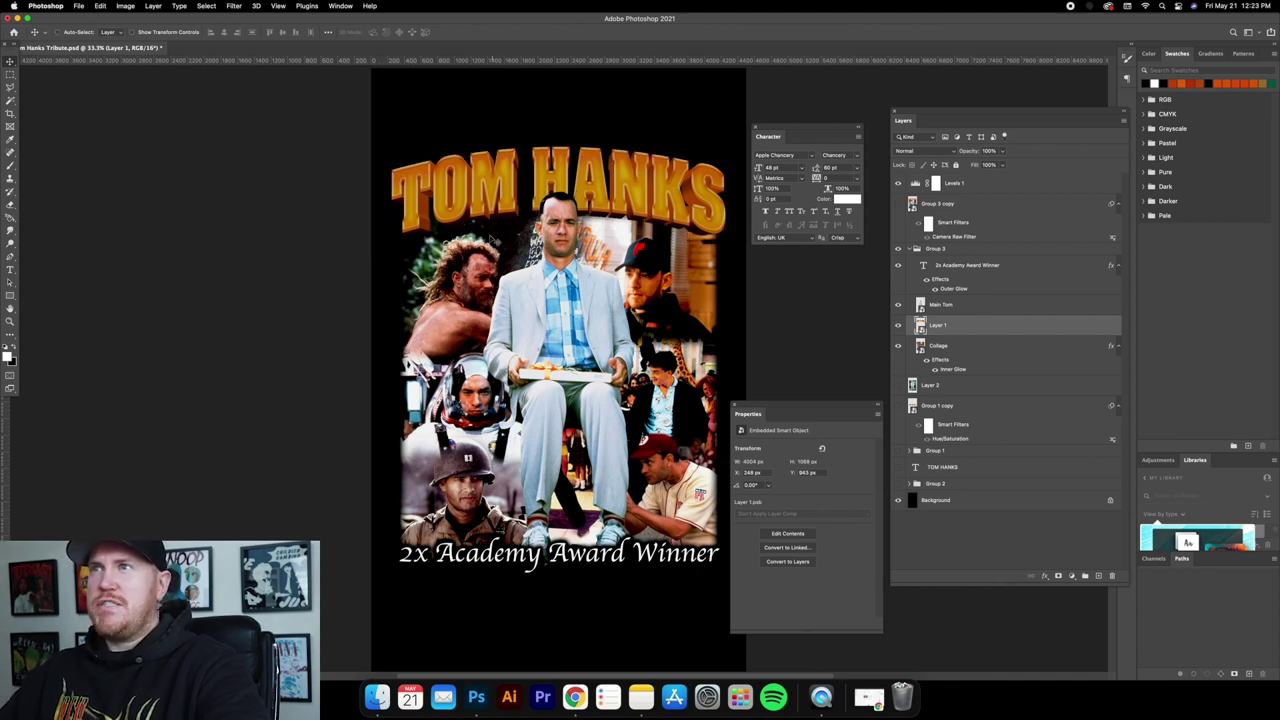
key("super+shift+z")
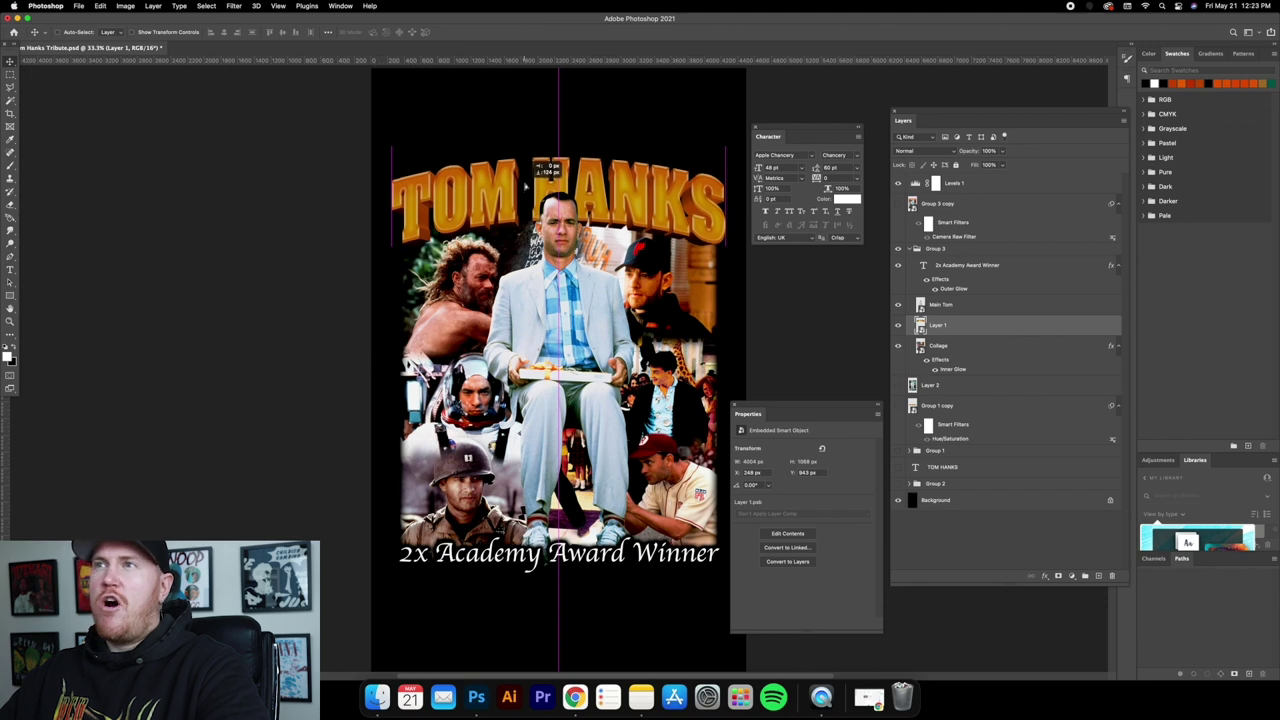
left_click_drag(521, 198, 522, 188)
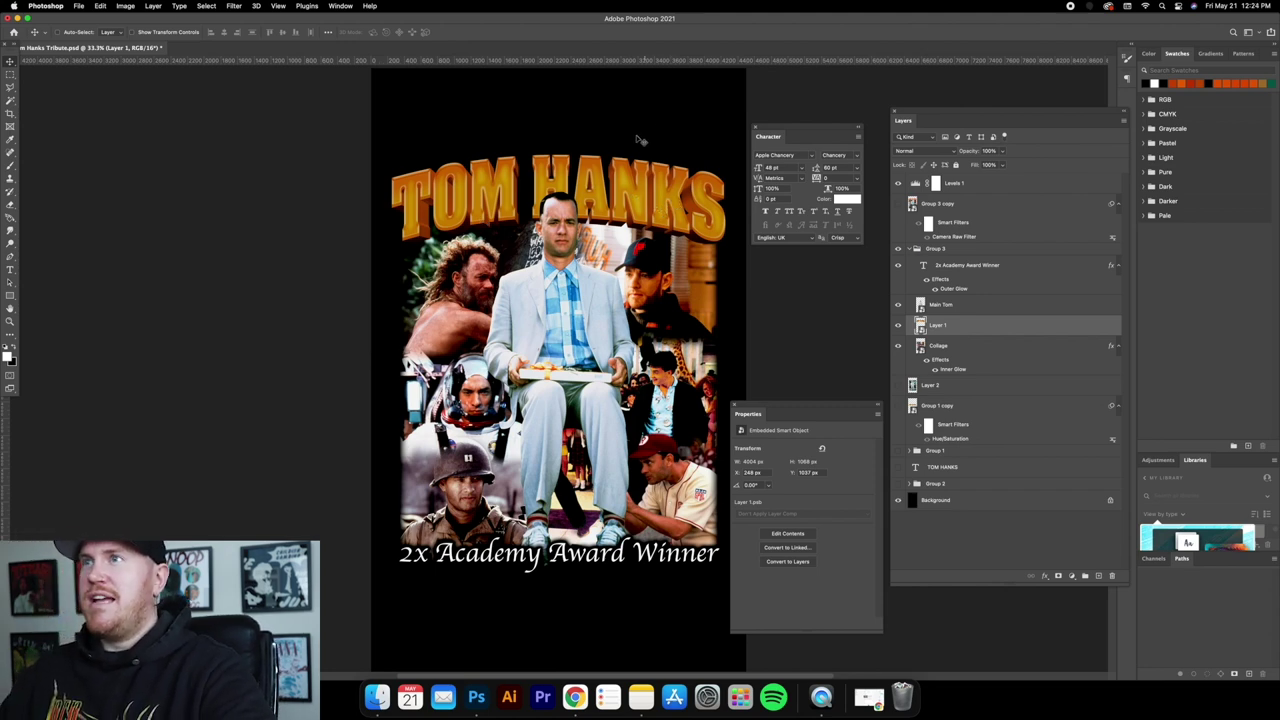
left_click_drag(596, 186, 596, 180)
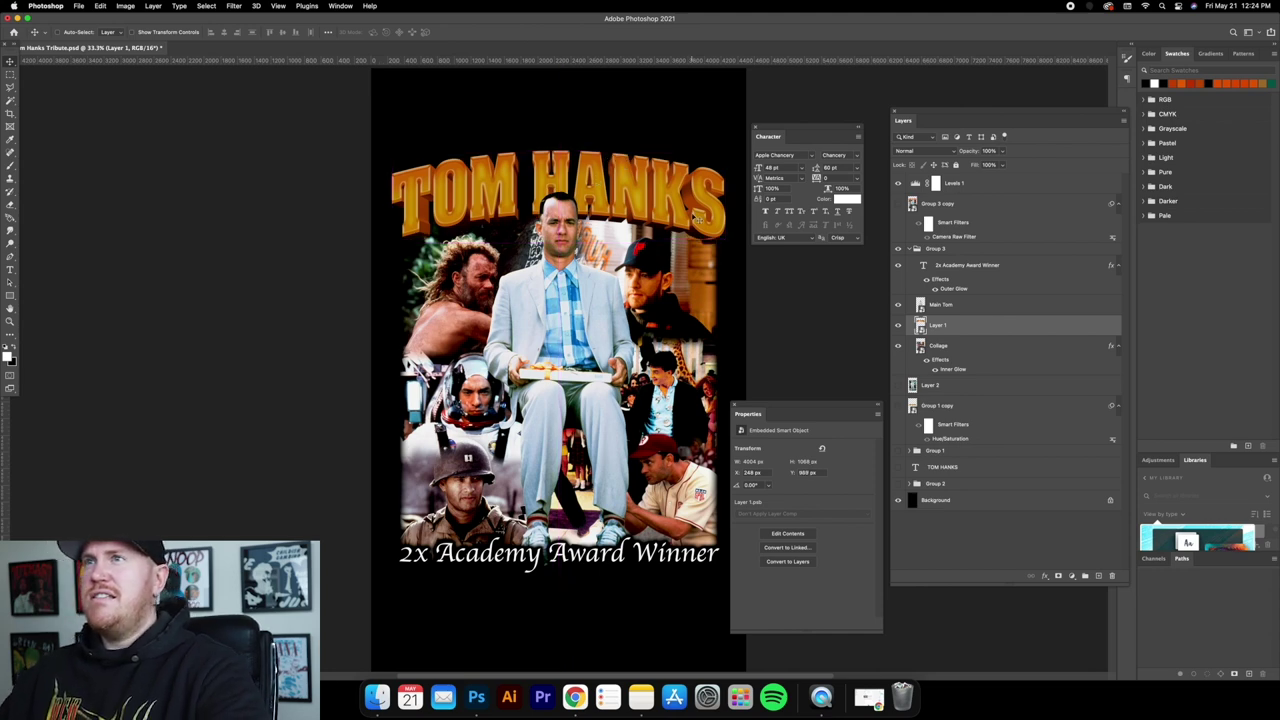
Stretch the TOM HANKS title slightly taller and narrow it from both sides to about 3855 px to match the collage width.
left_click(133, 32)
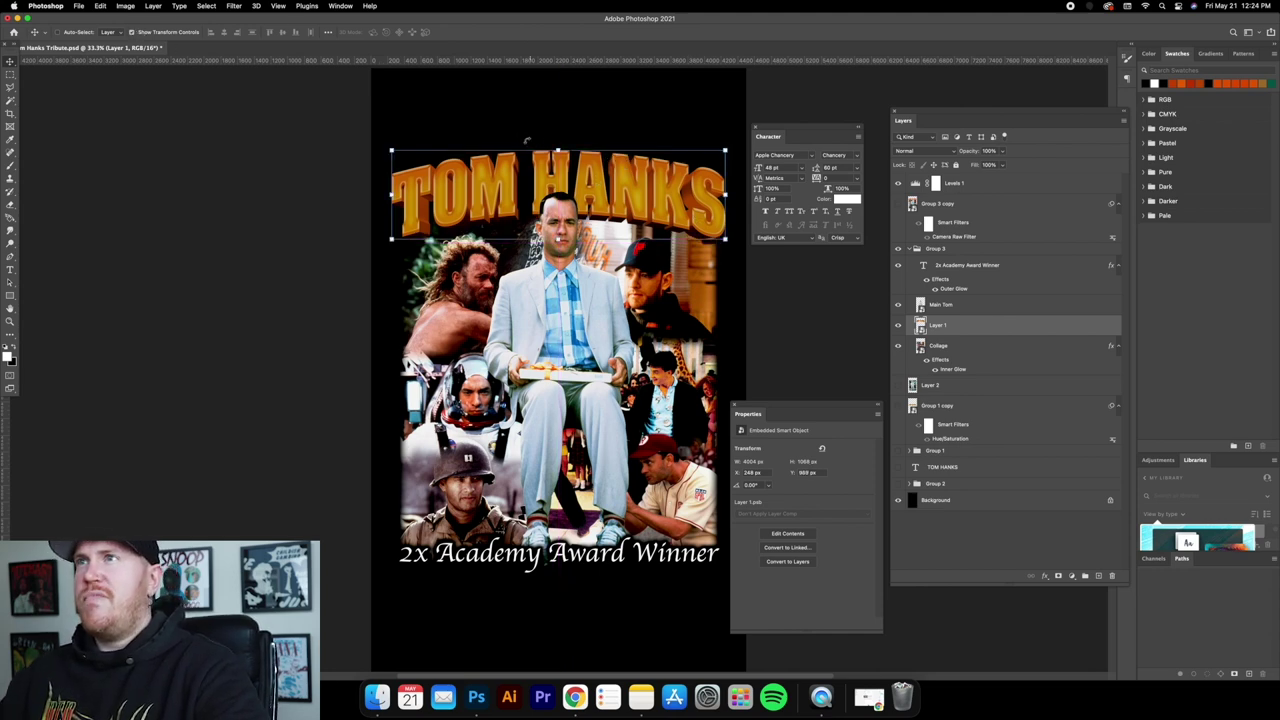
left_click_drag(553, 147, 558, 144)
left_click_drag(391, 191, 398, 191)
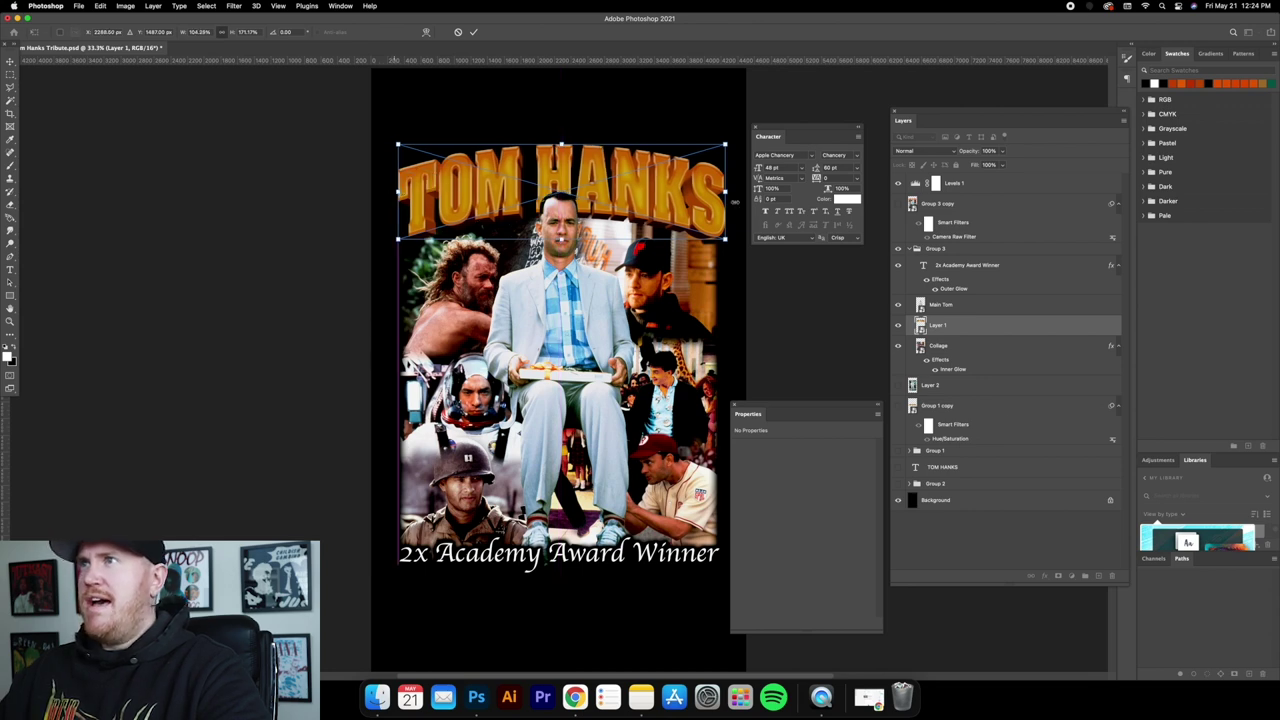
left_click_drag(726, 191, 720, 190)
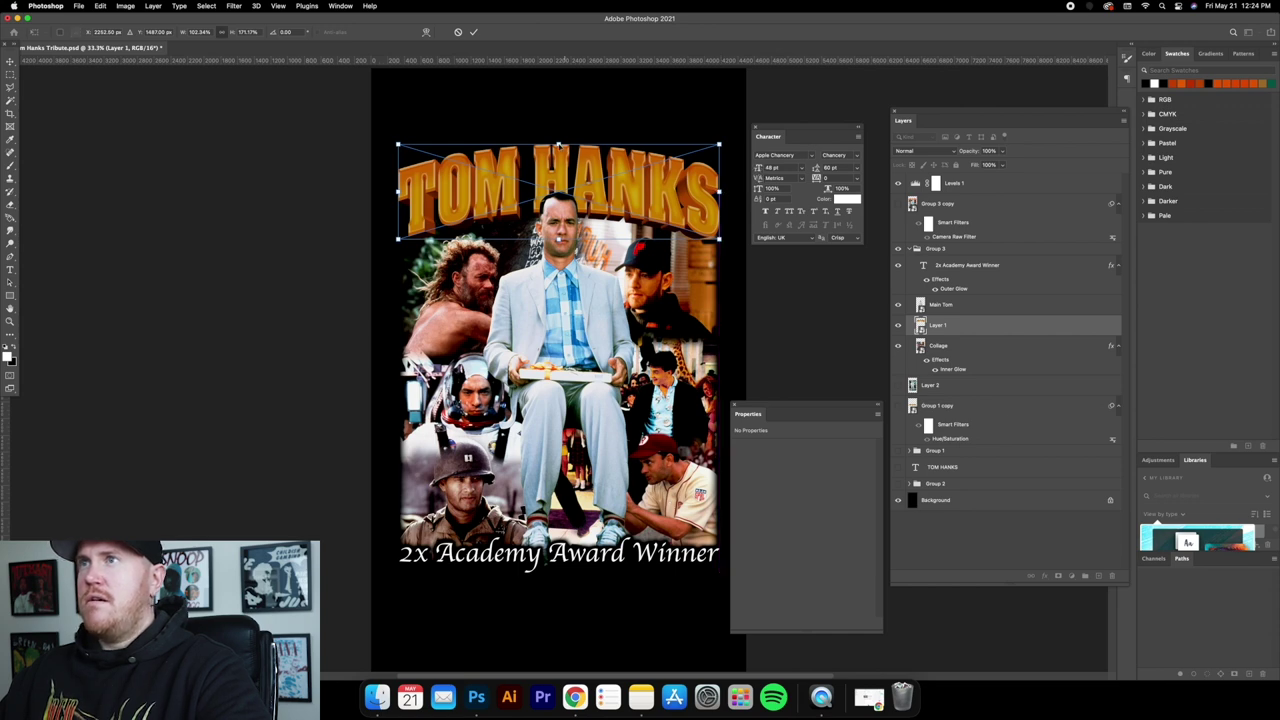
left_click_drag(558, 144, 558, 148)
key("Escape")
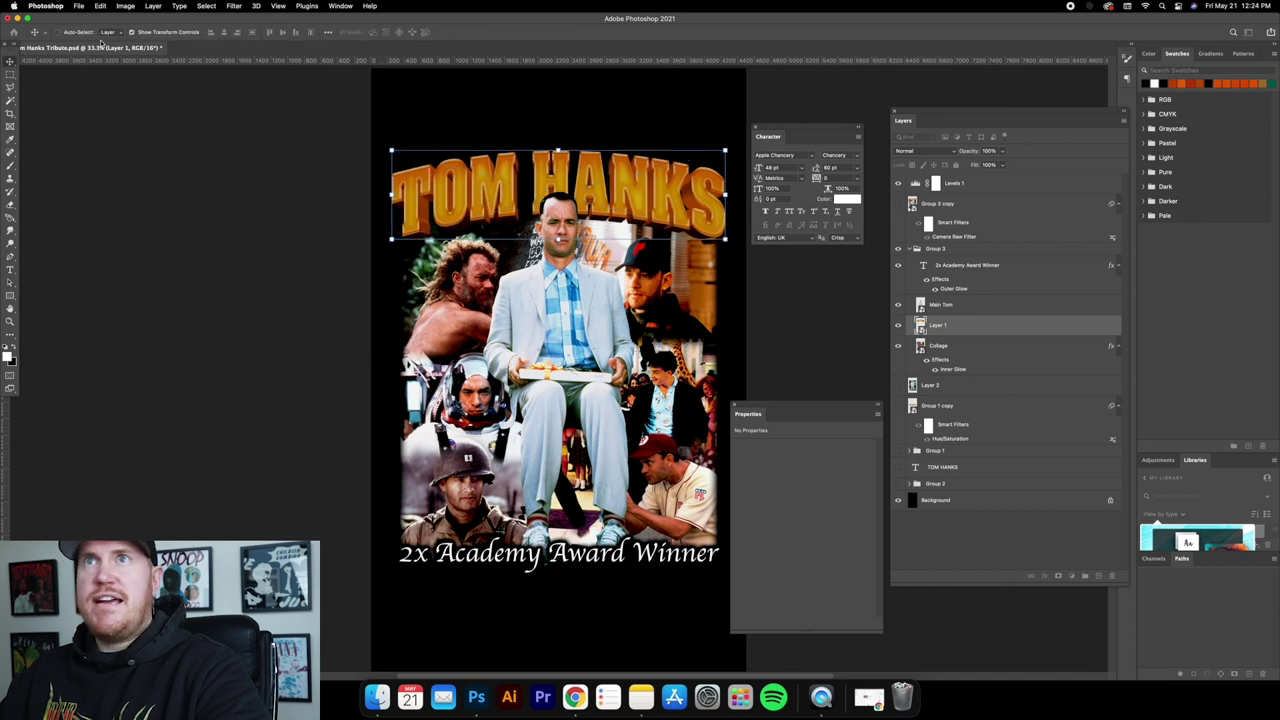
key("ctrl+z")
left_click(596, 177)
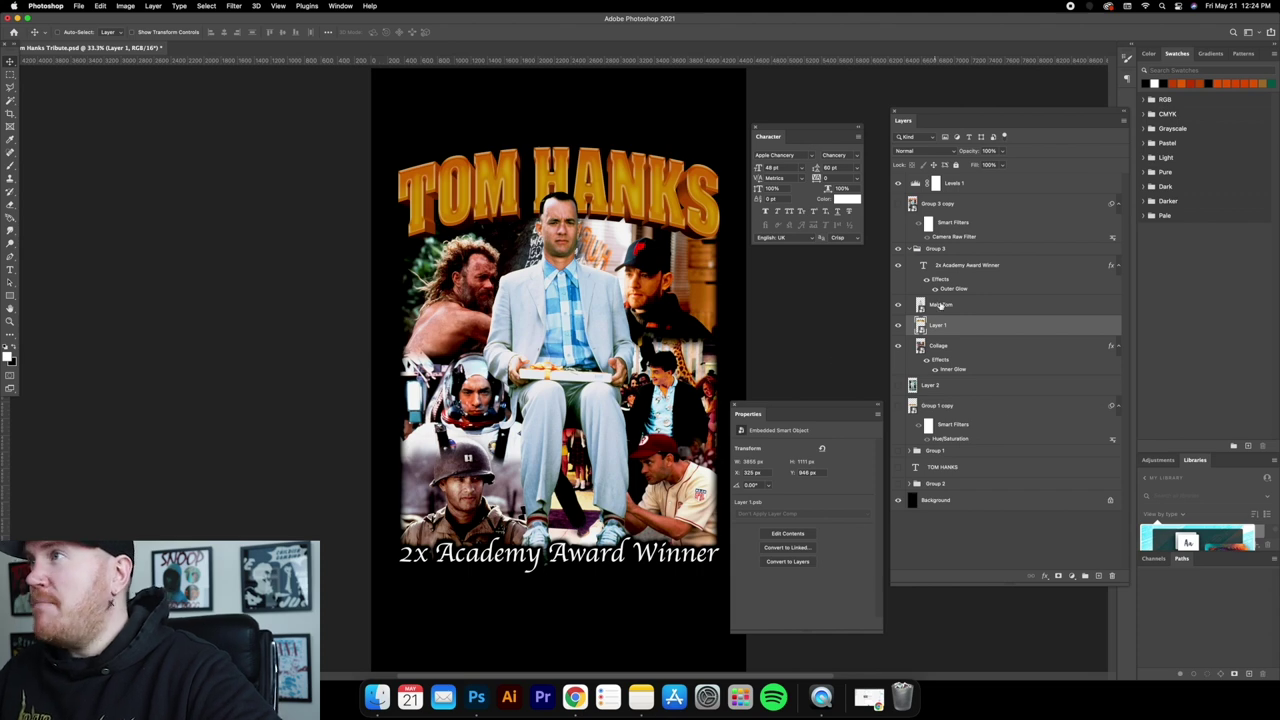
Collapse the original Group 3 and delete the hidden Group 3 copy smart object with its Camera Raw filter.
left_click(913, 249)
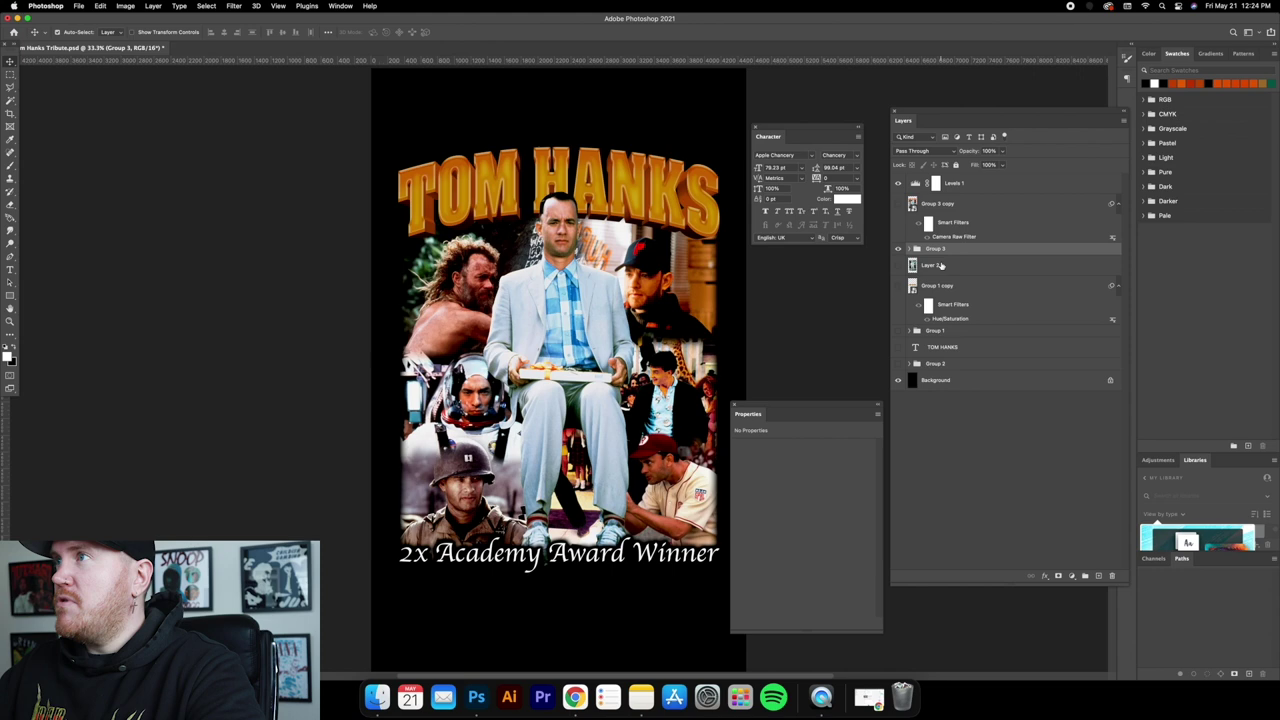
left_click(958, 207)
key("Delete")
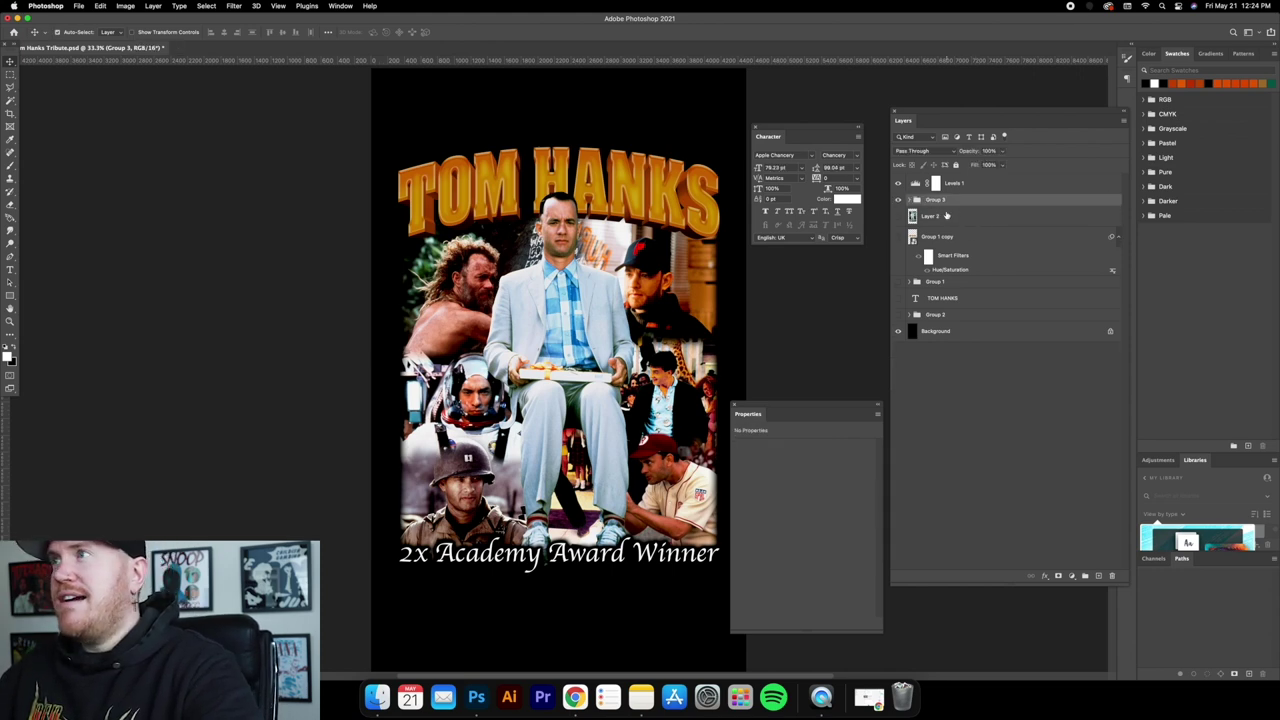
Duplicate the updated Group 3, convert the duplicate to a smart object and hide the original group.
key("super+j")
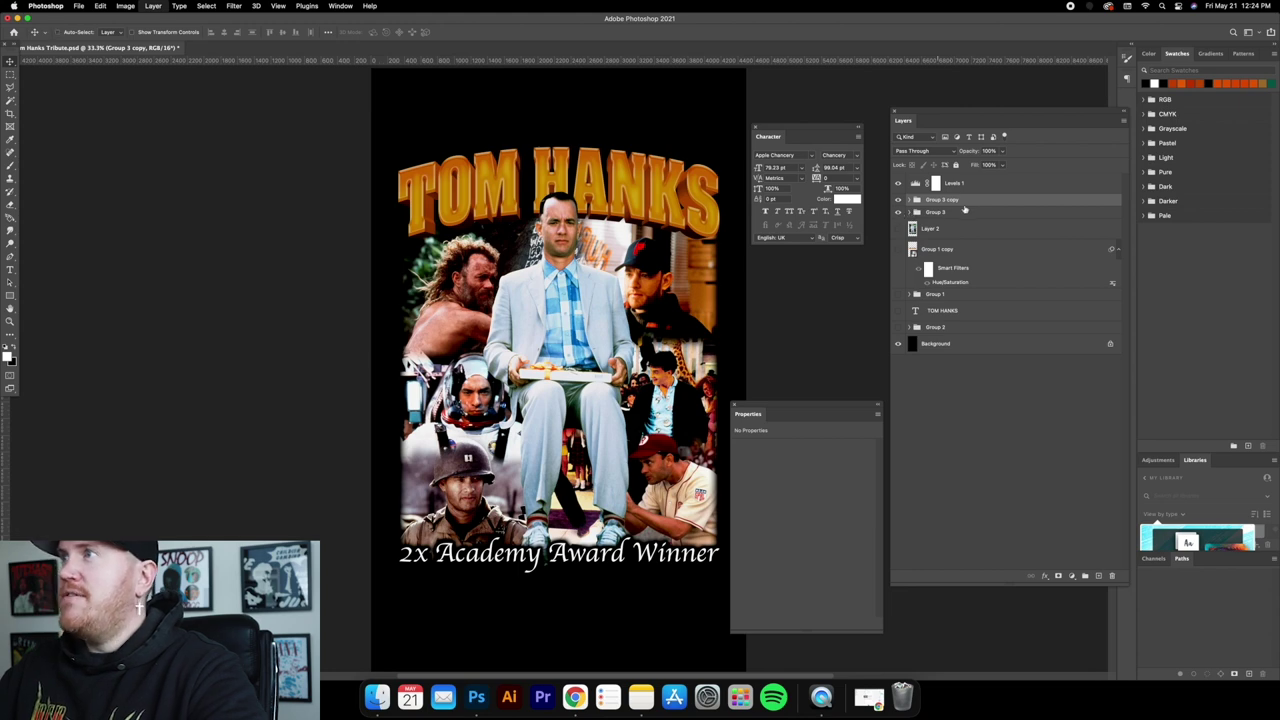
right_click(968, 198)
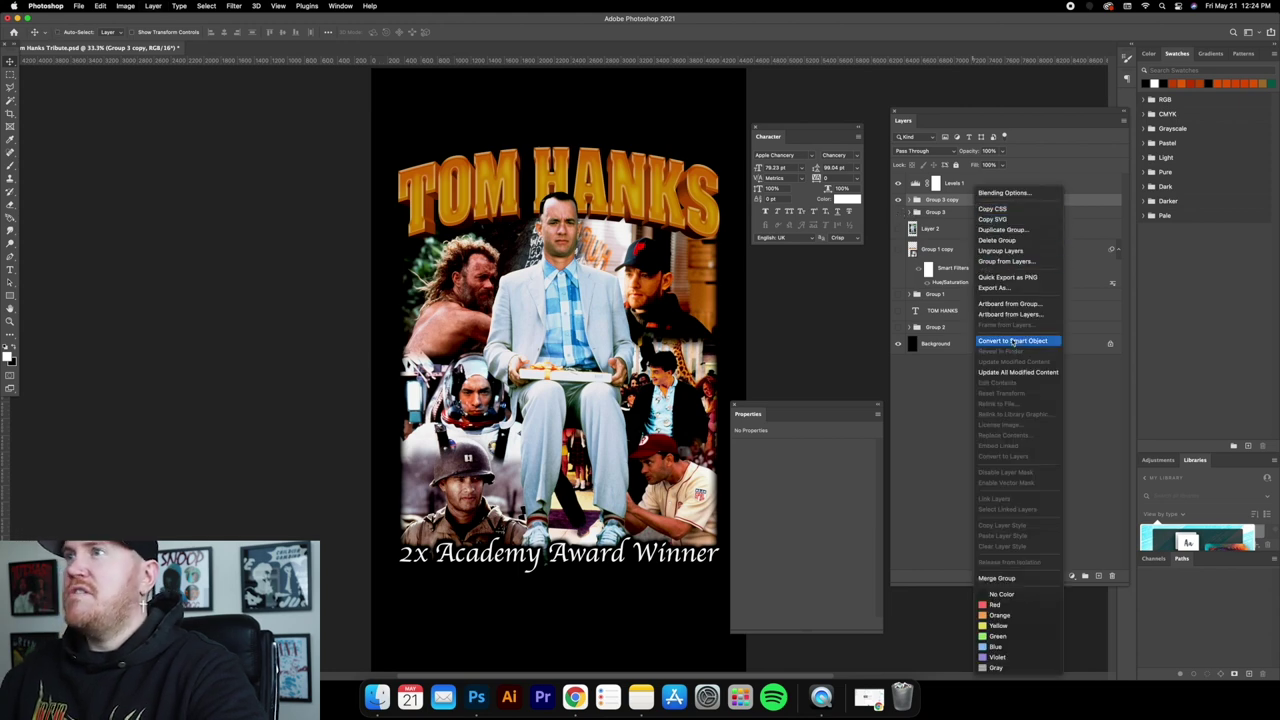
key("Escape")
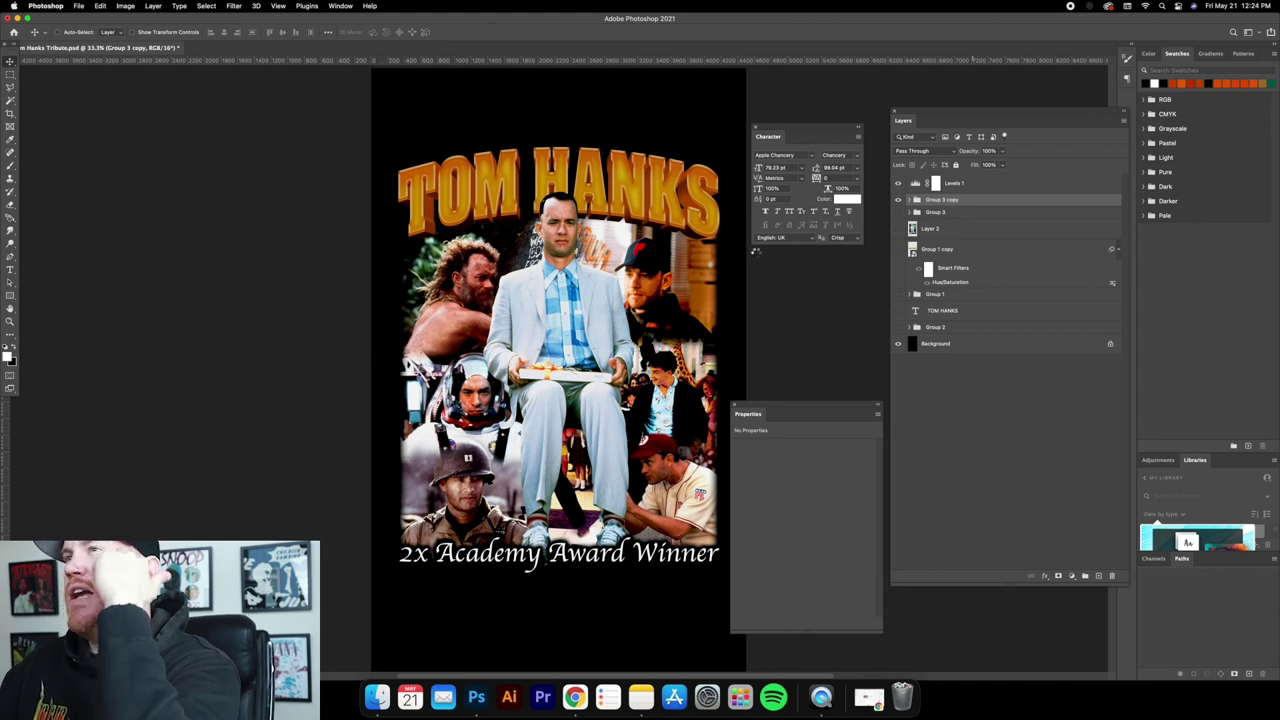
key("super+alt+s")
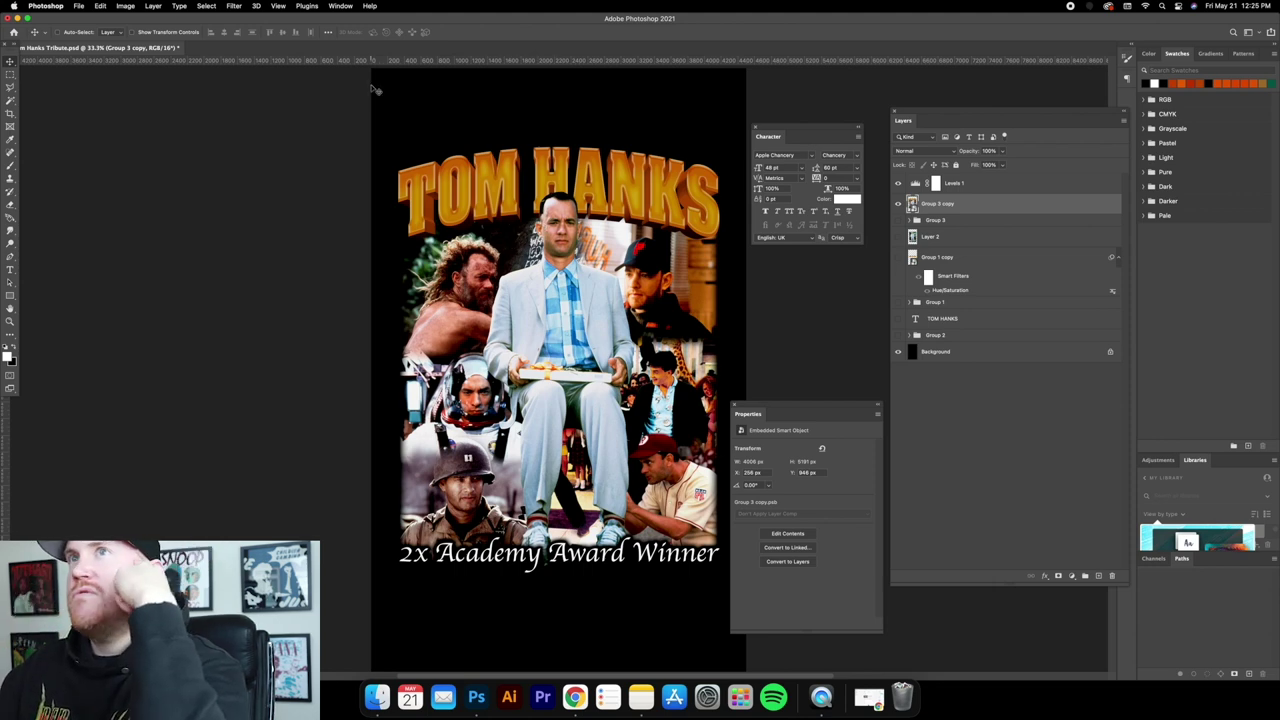
Apply a Camera Raw filter with the Creative preset Turquoise & Red to the Group 3 copy.
left_click(234, 6)
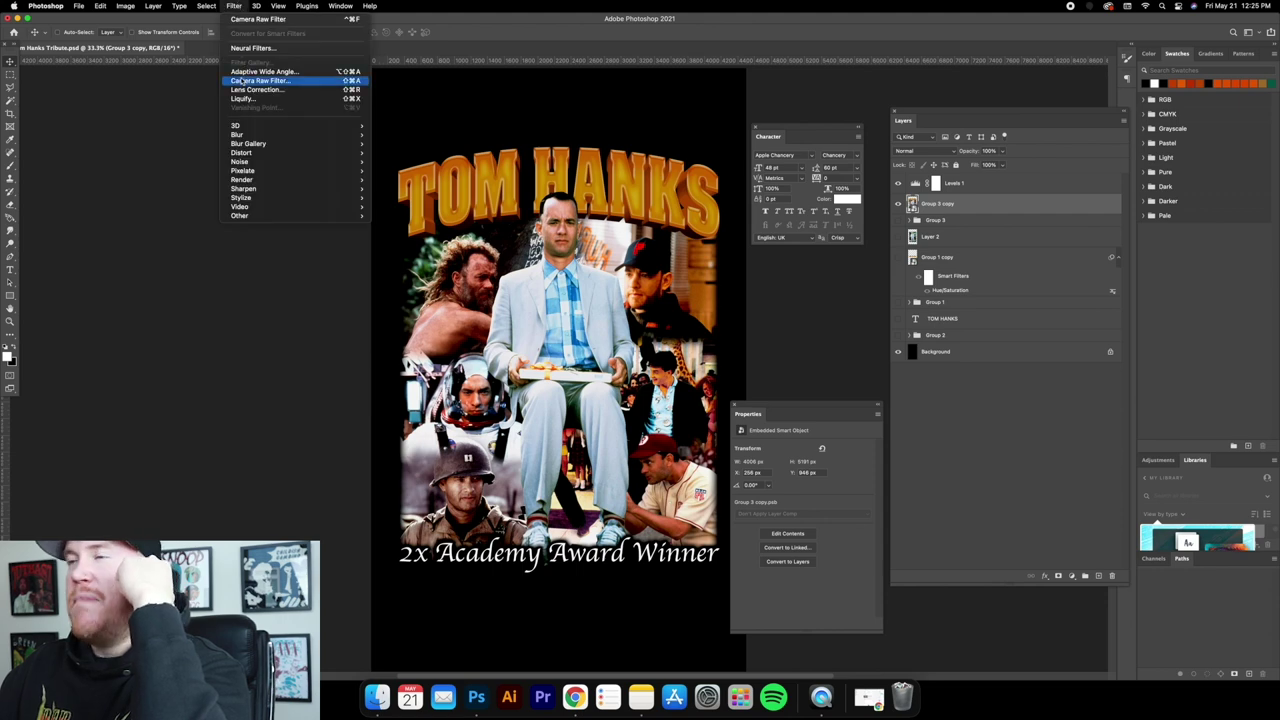
left_click(525, 164)
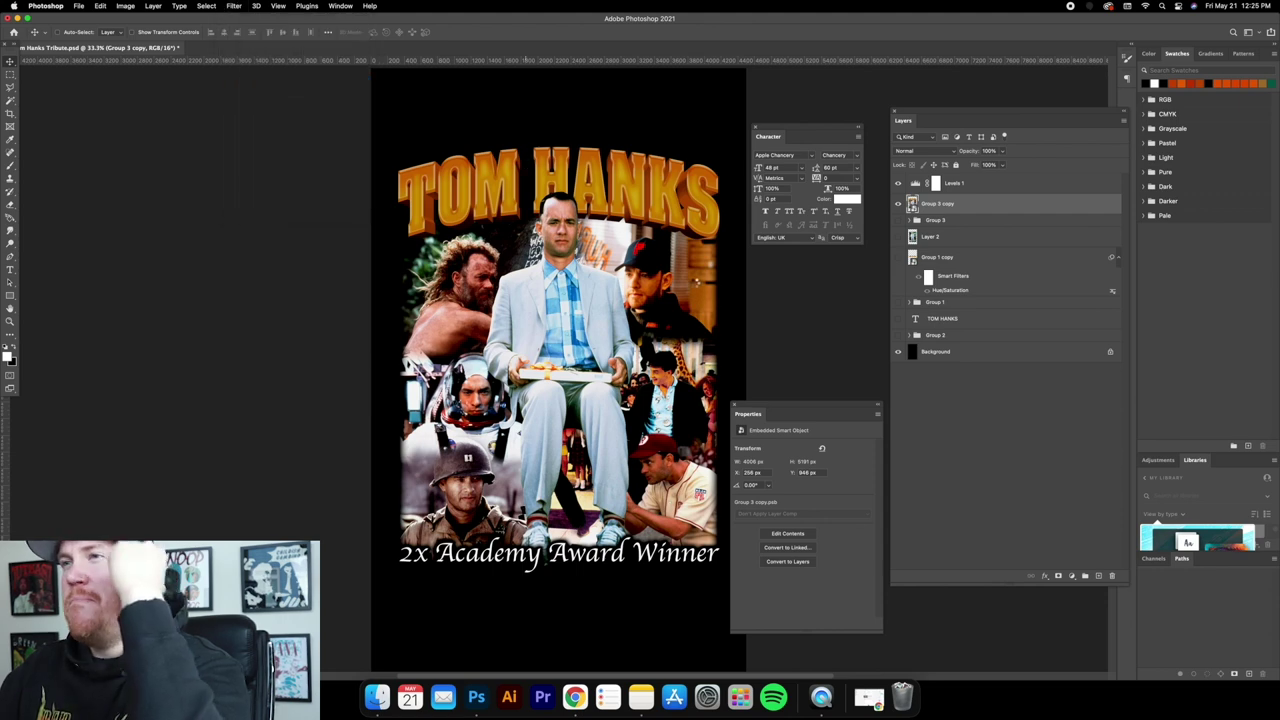
key("super+shift+a")
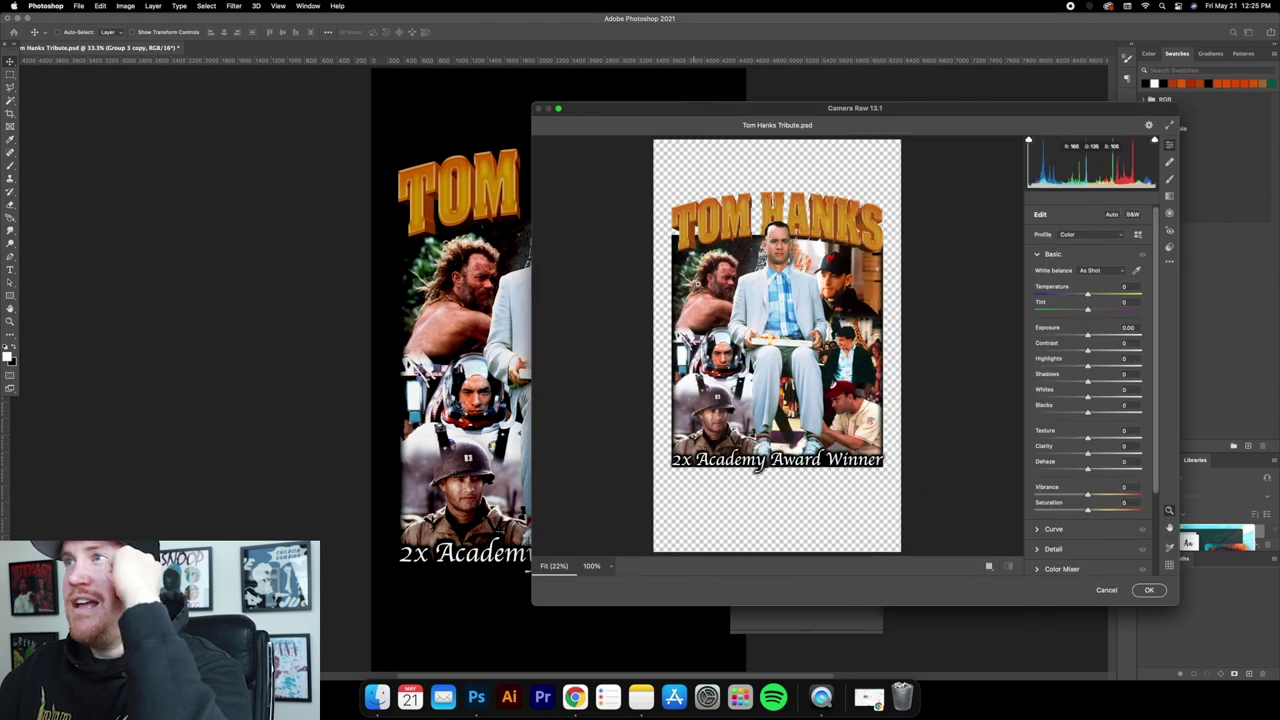
left_click(1170, 248)
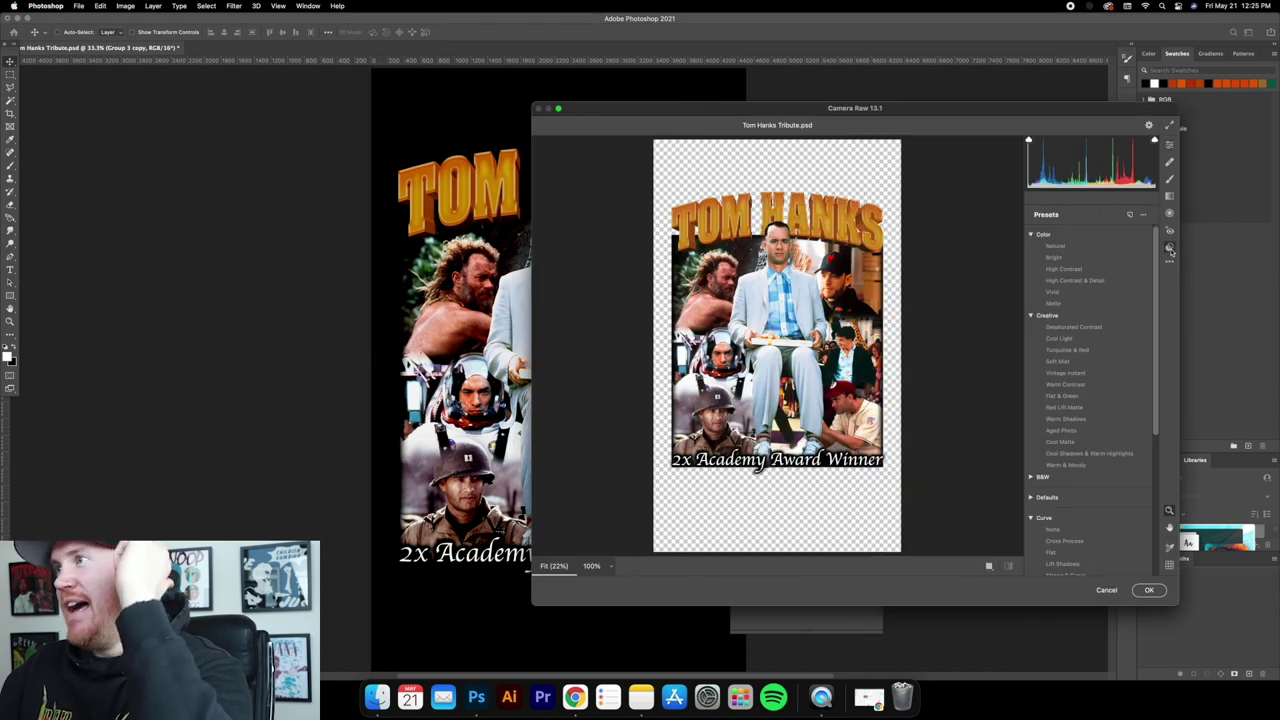
left_click(1078, 347)
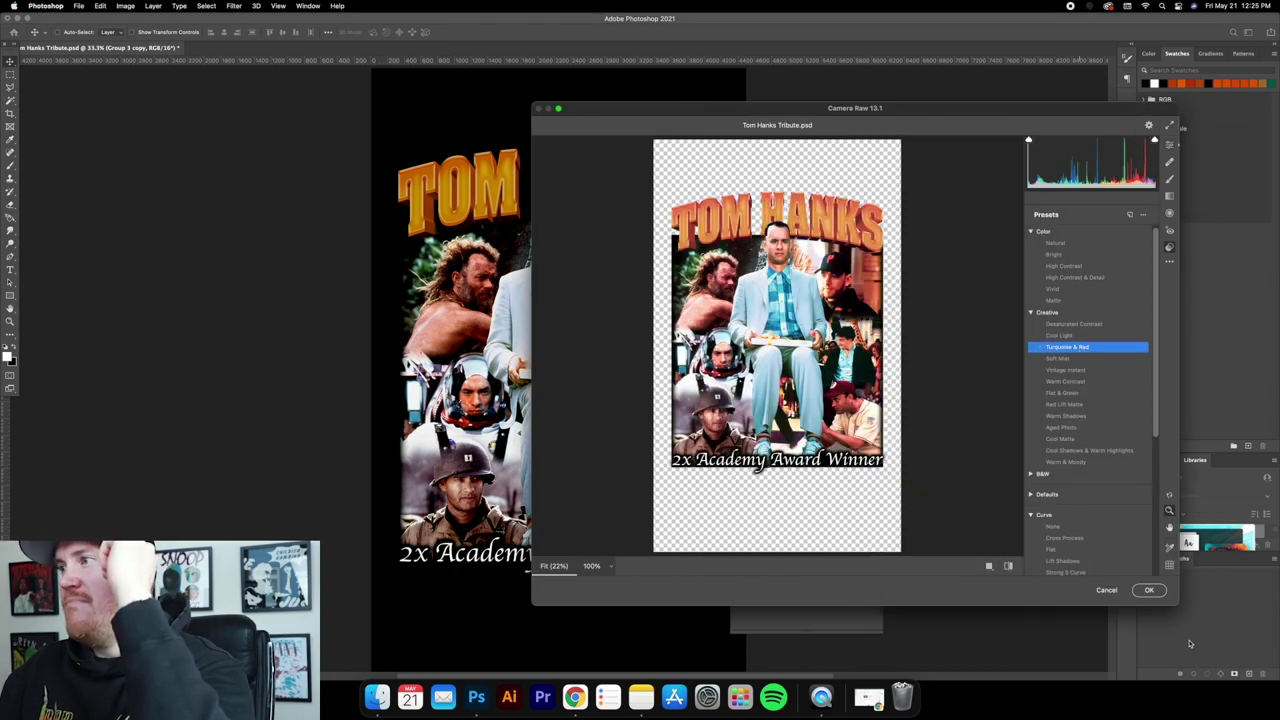
key("Return")
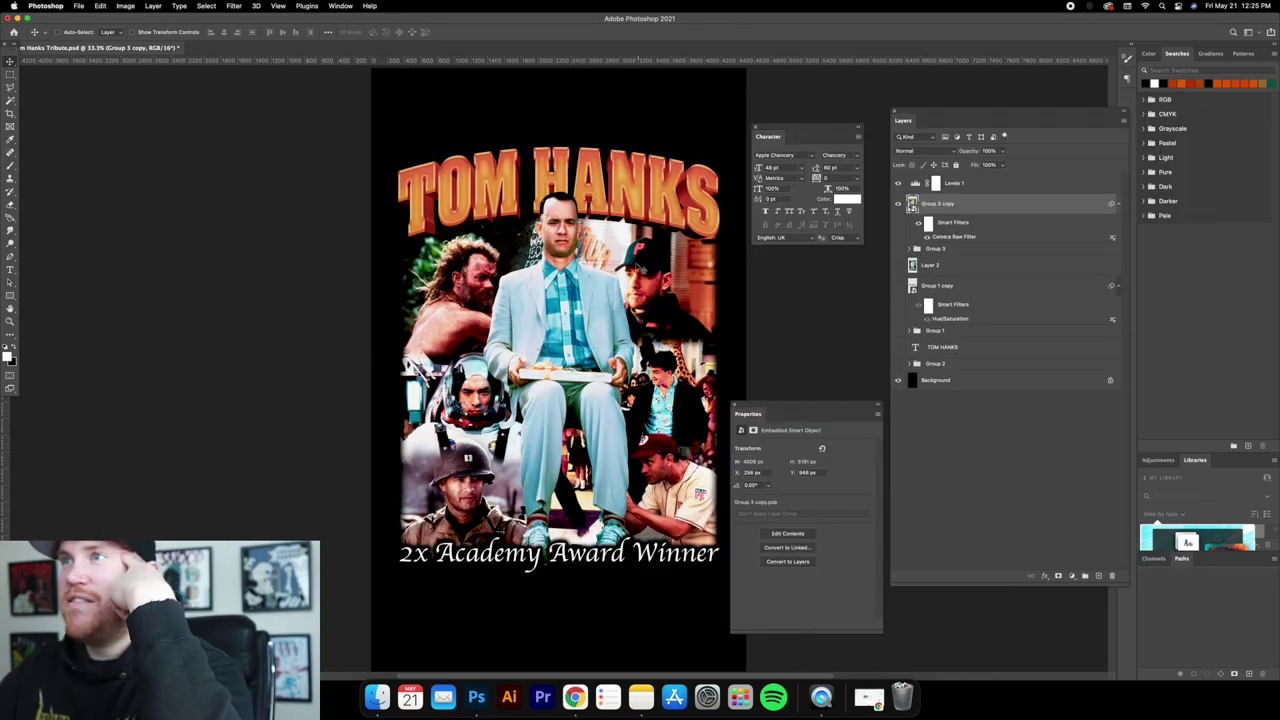
Set the Levels 1 adjustment's input levels to 56 for shadows, 1.49 for midtones and 252 for highlights.
key("super+minus")
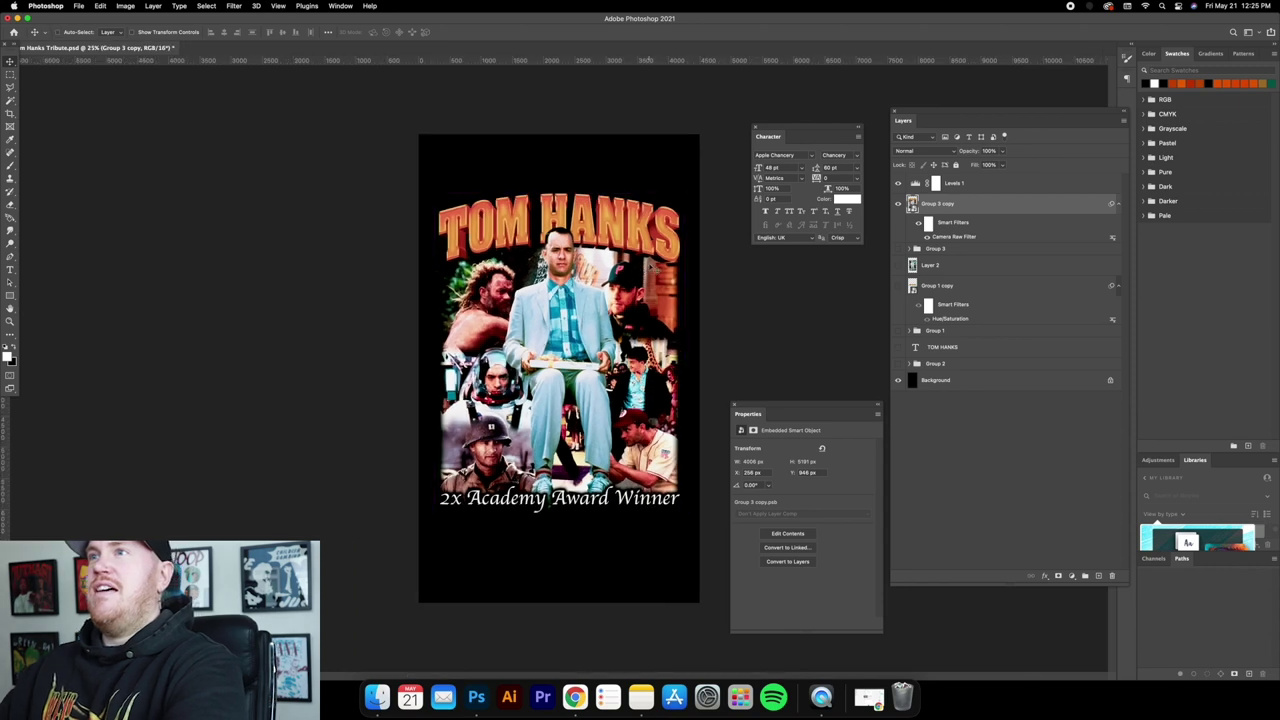
key("super+plus")
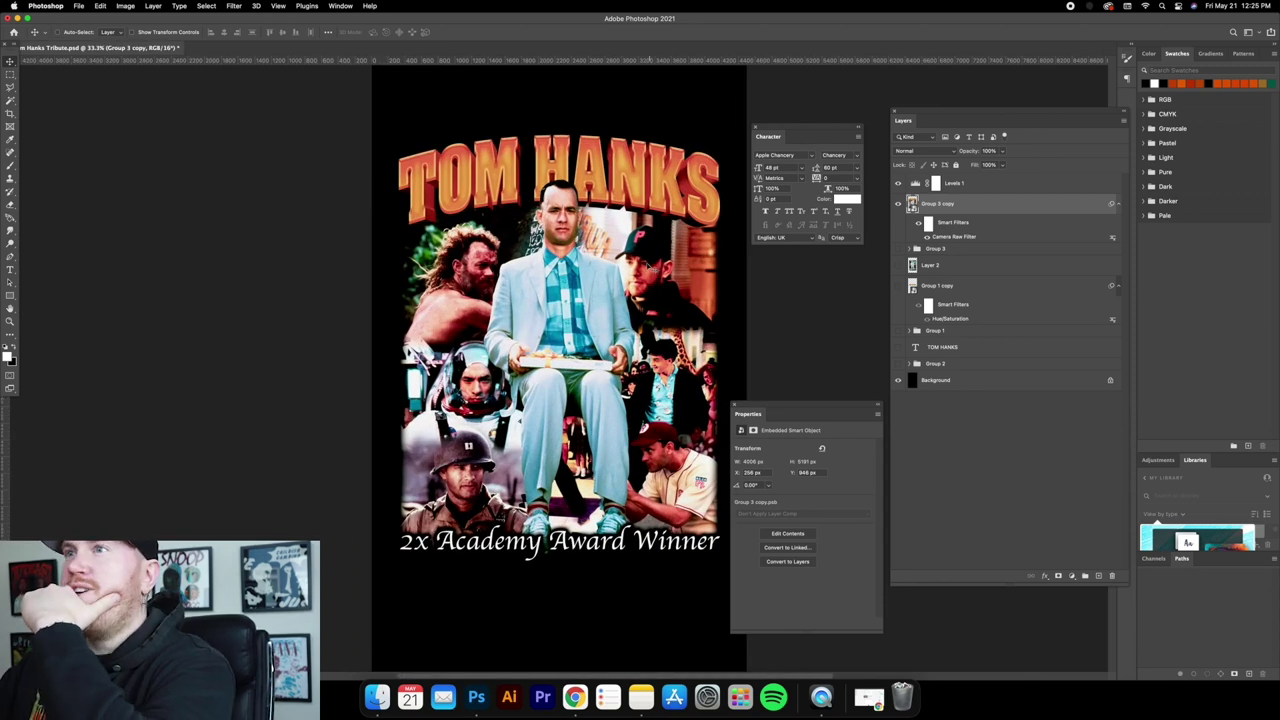
scroll(558, 365, "right", 2)
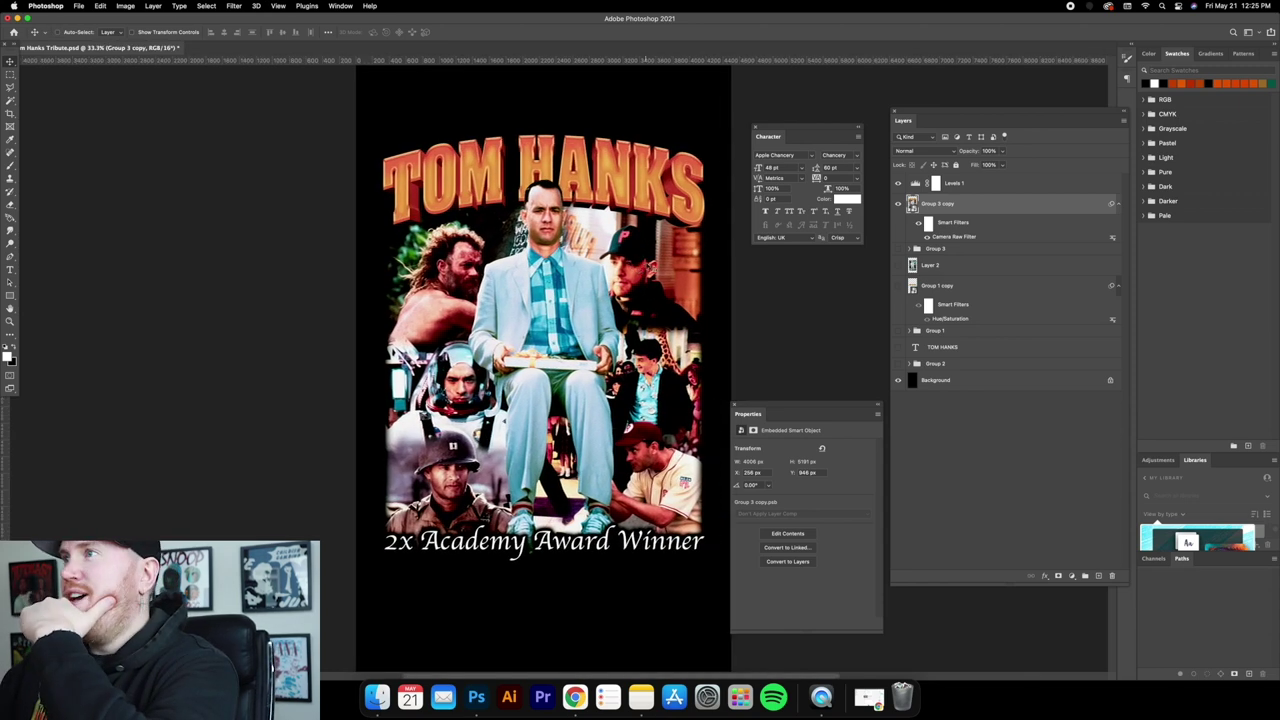
left_click(977, 183)
left_click(899, 184)
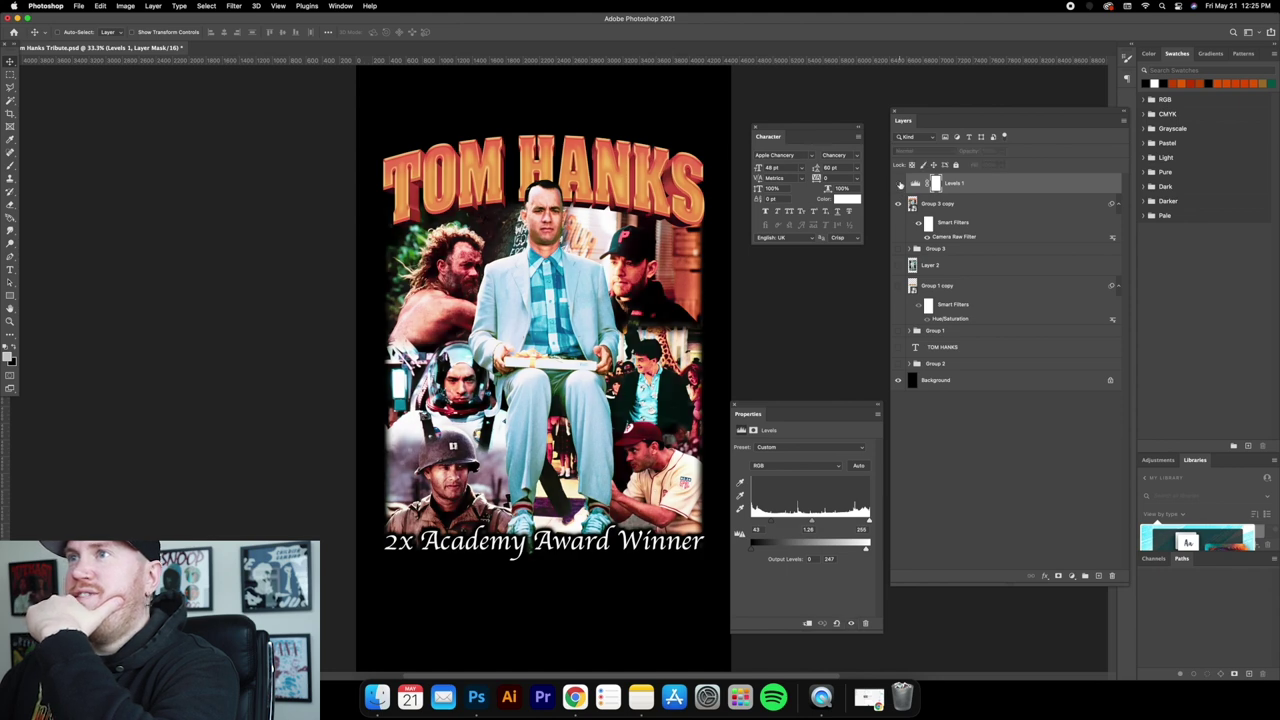
left_click(899, 184)
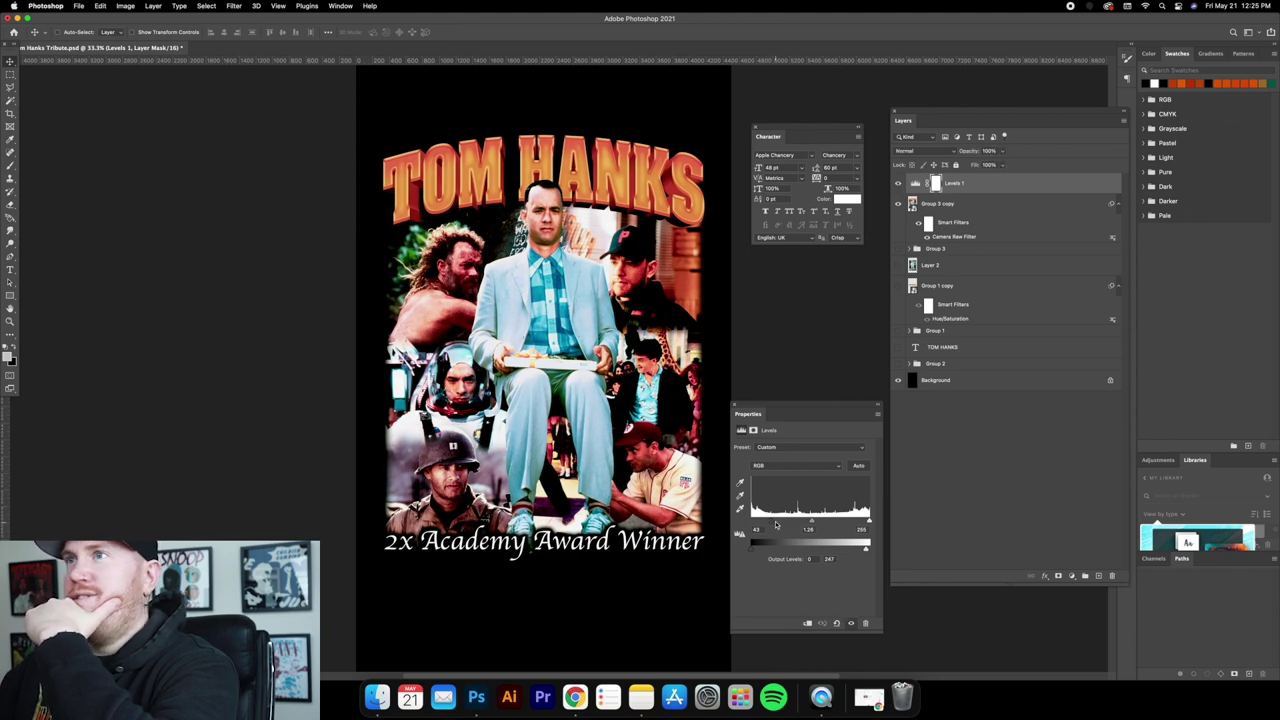
left_click_drag(776, 523, 811, 523)
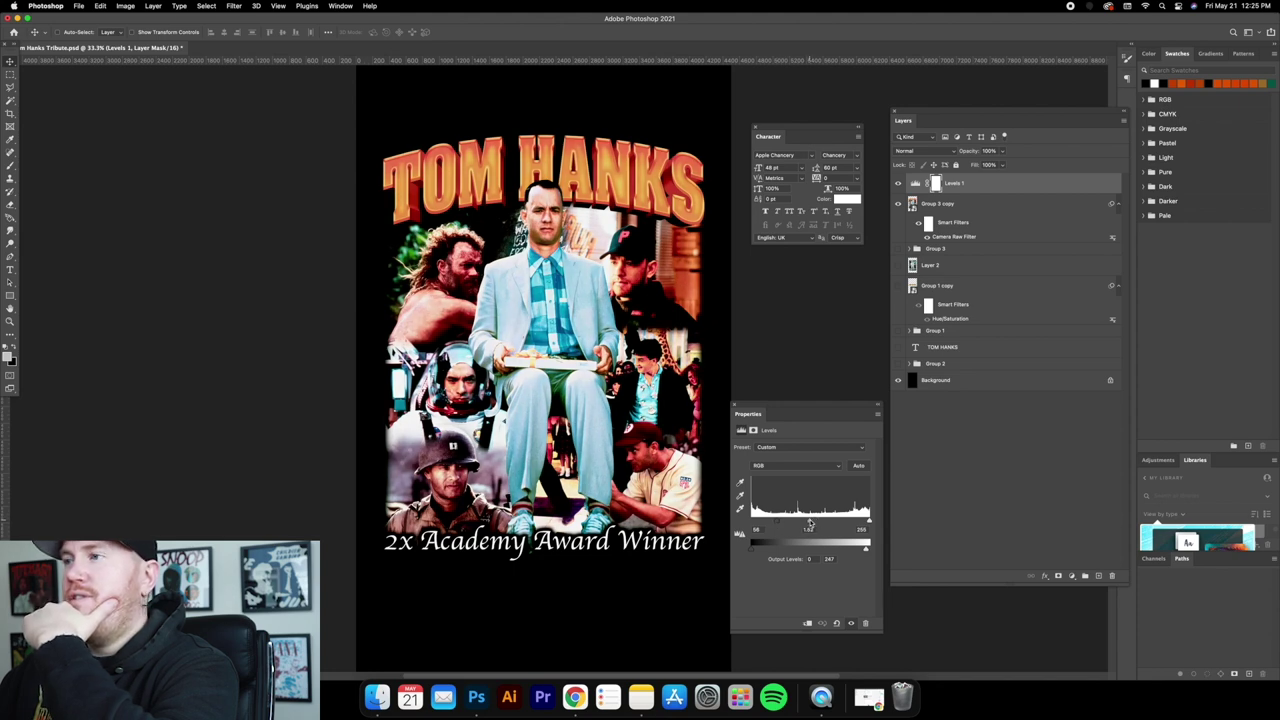
left_click_drag(869, 525, 868, 524)
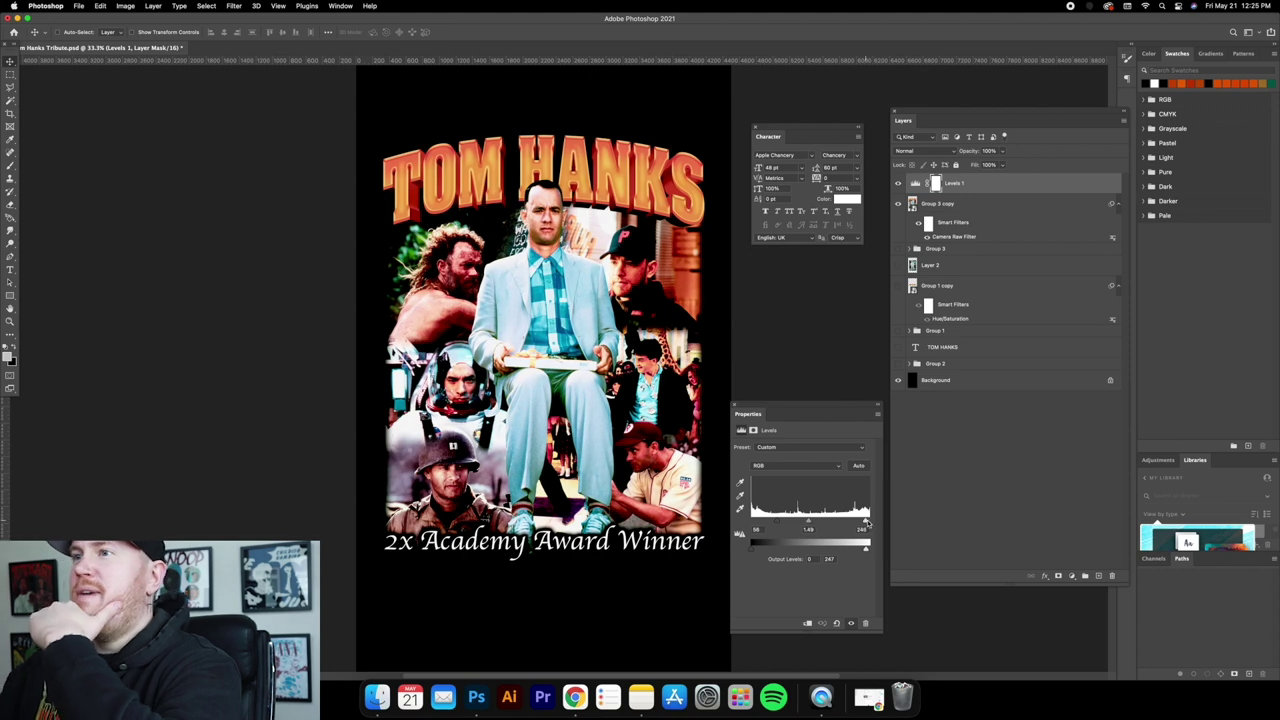
left_click(981, 189)
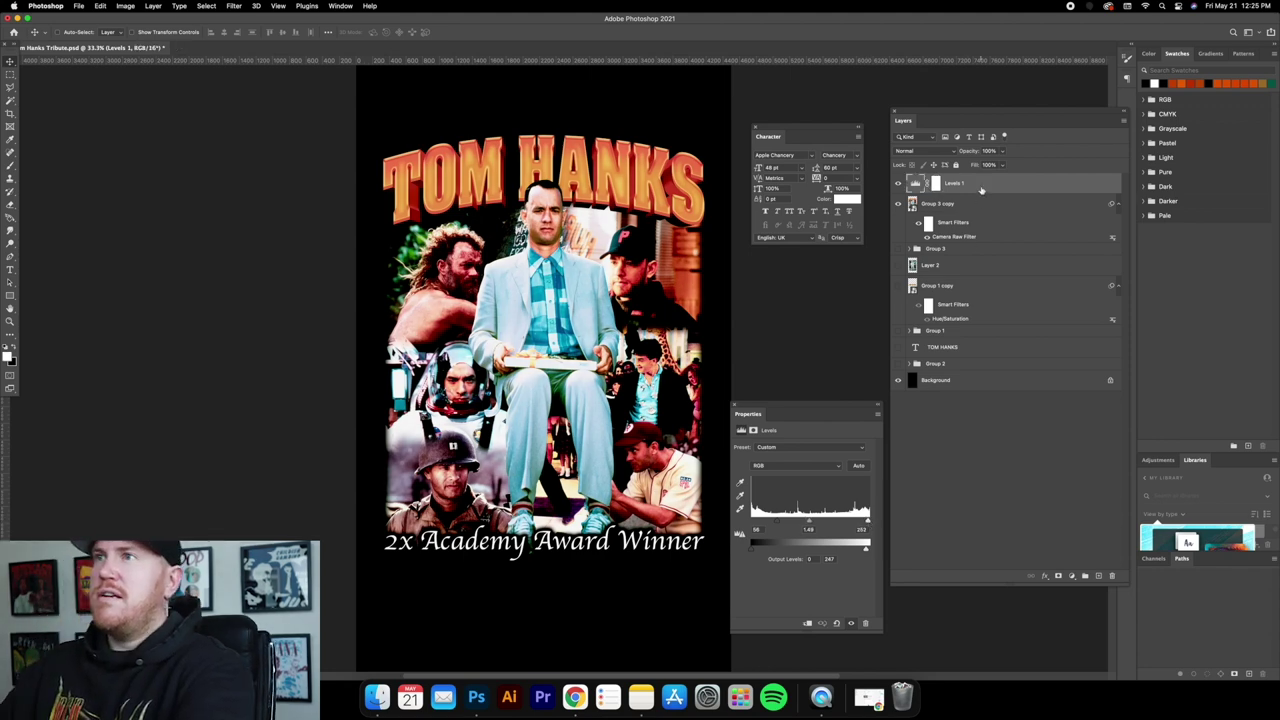
scroll(900, 300, "down", 2)
scroll(900, 300, "up", 2)
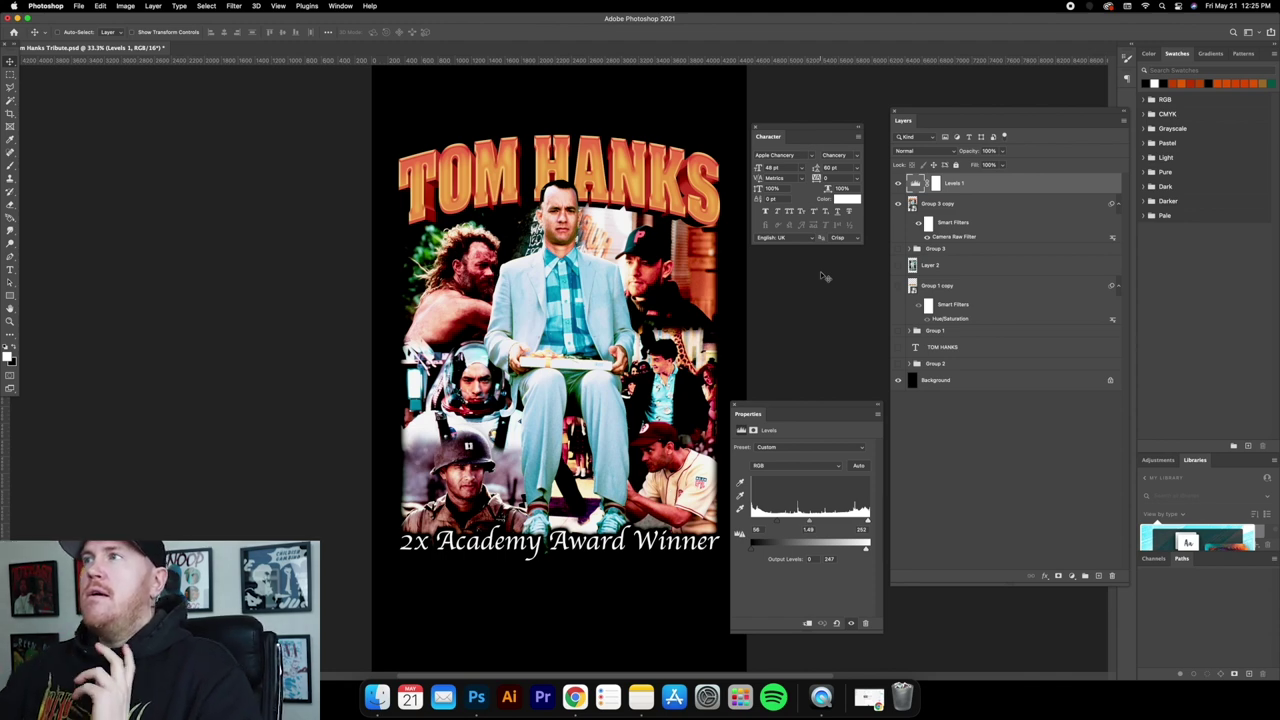
Collapse the Group 3 copy's smart filter list and rename the layer Main Design.
left_click(1117, 204)
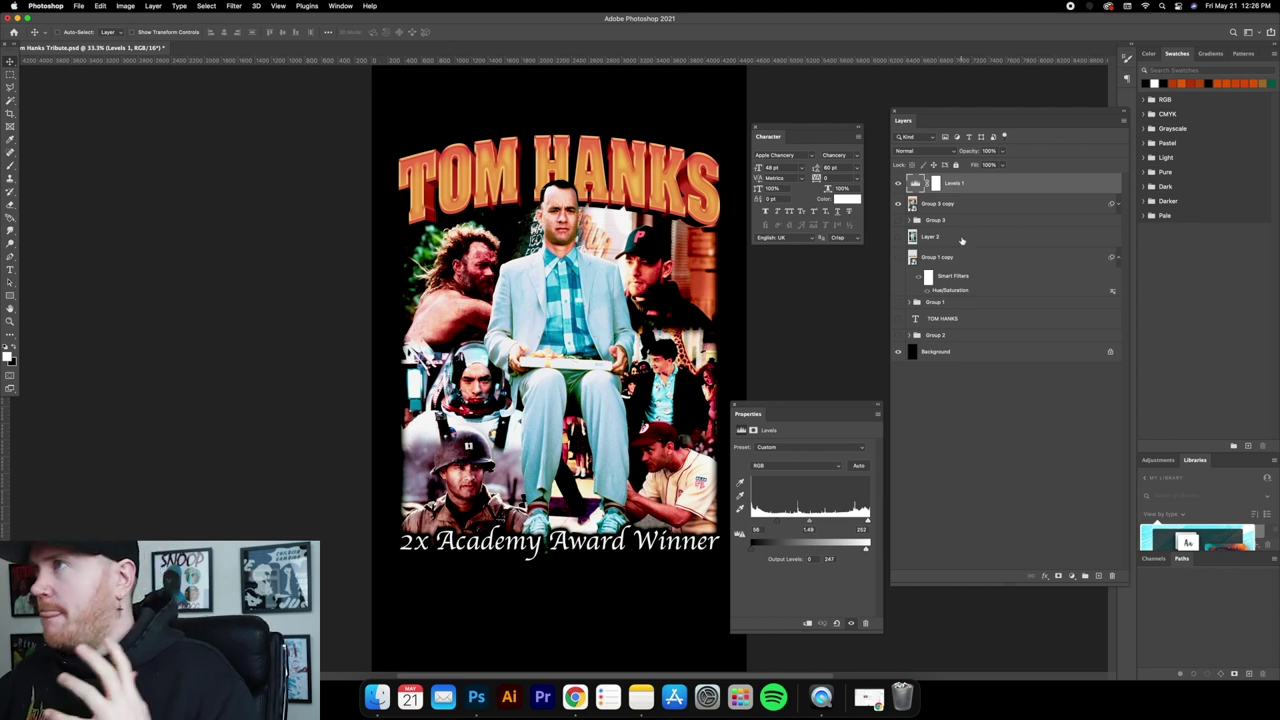
left_click(985, 206)
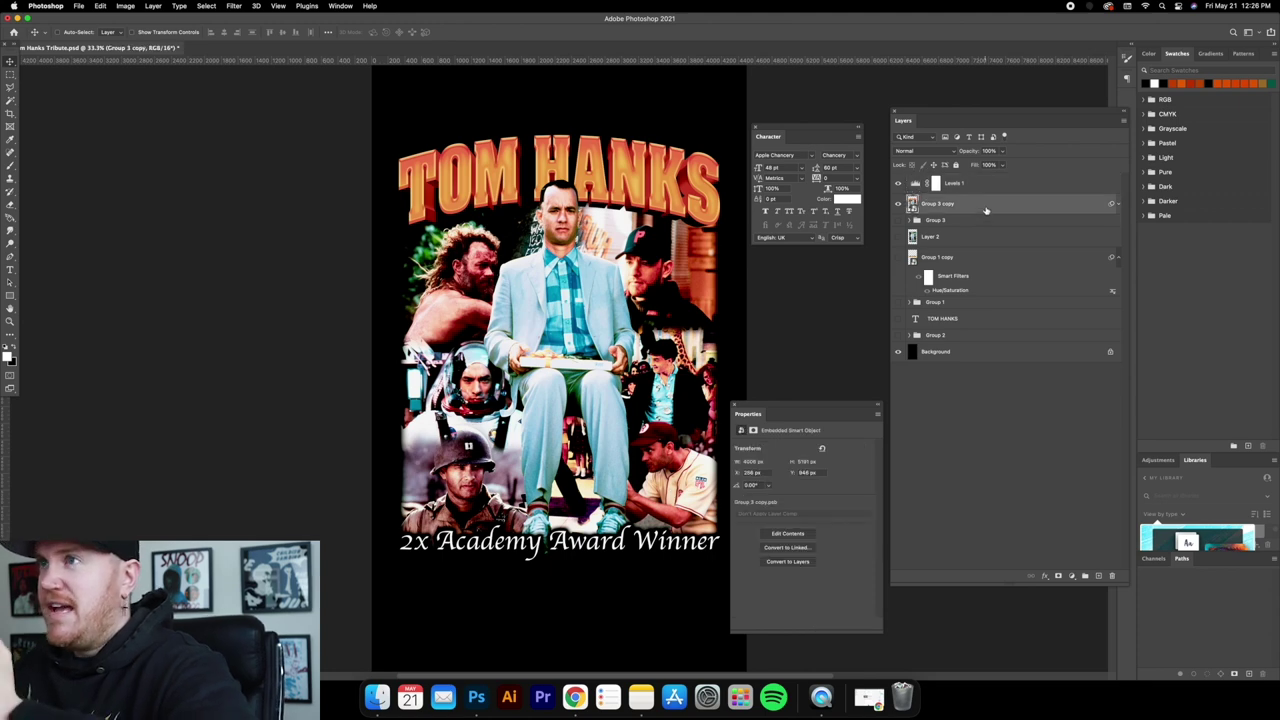
scroll(829, 350, "right", 2)
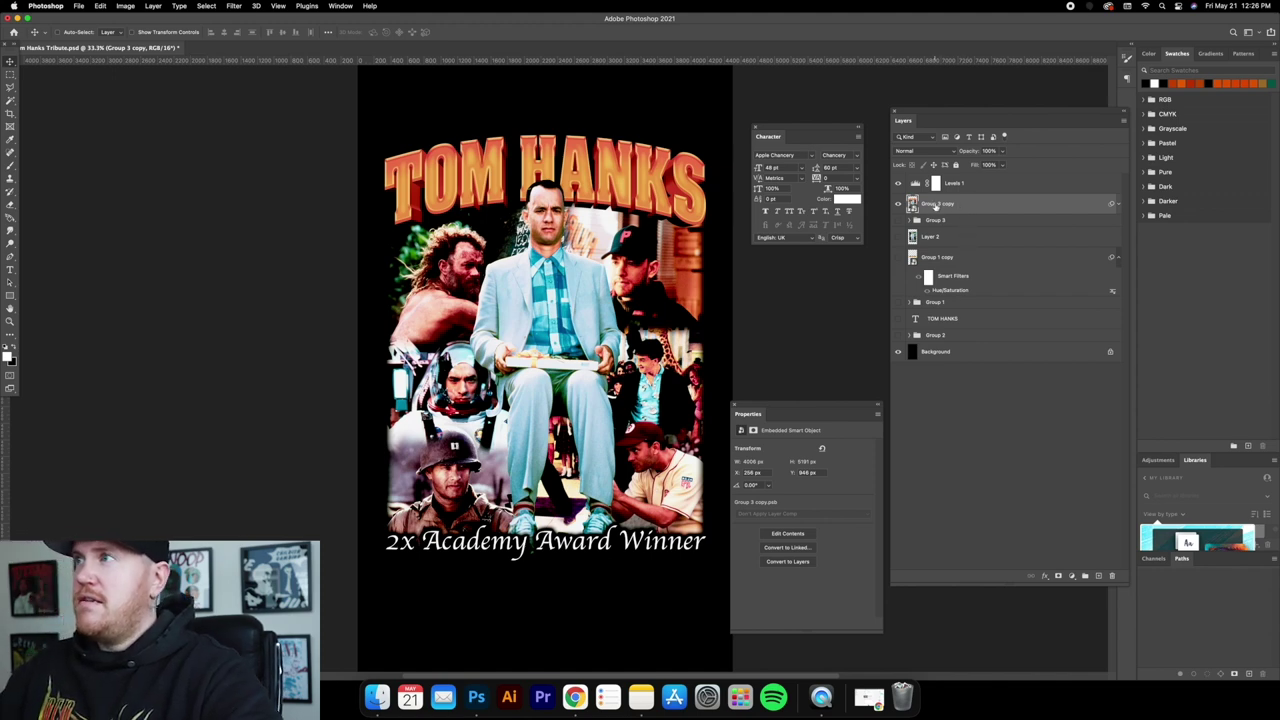
type("T")
type("ain Design")
key("Return")
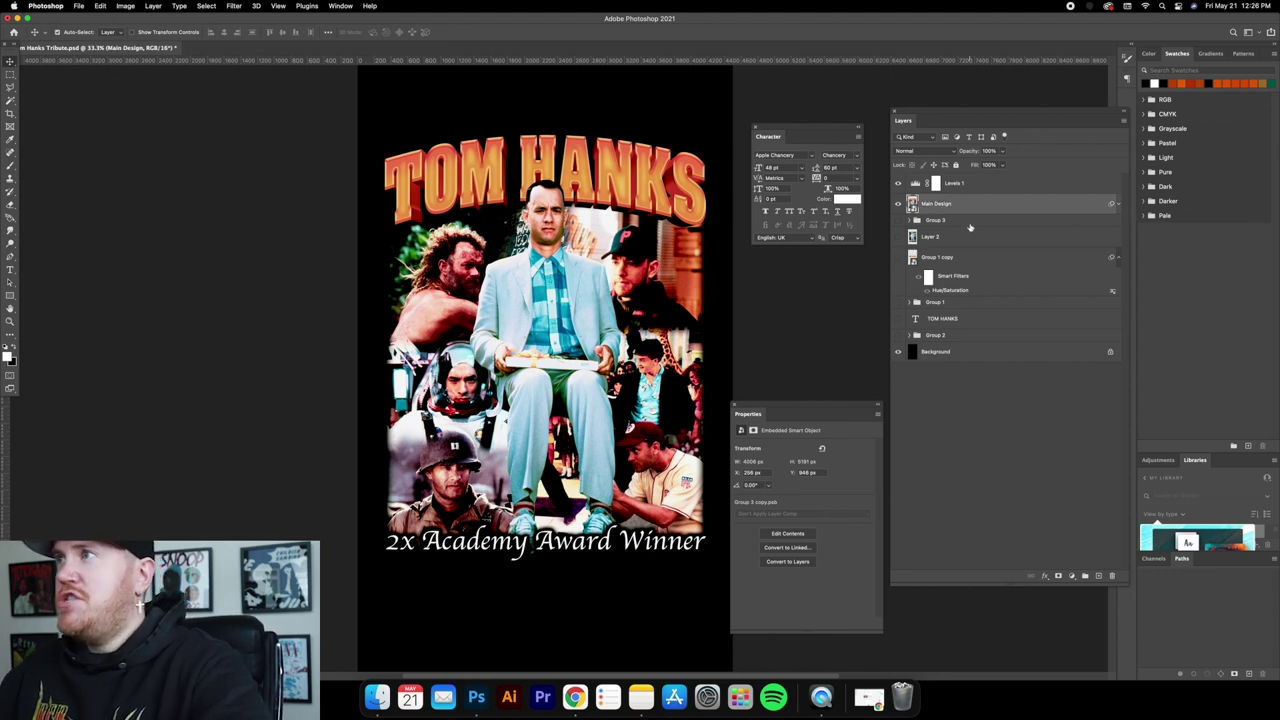
Duplicate the Main Design layer and invert the colours of the copy.
key("super+j")
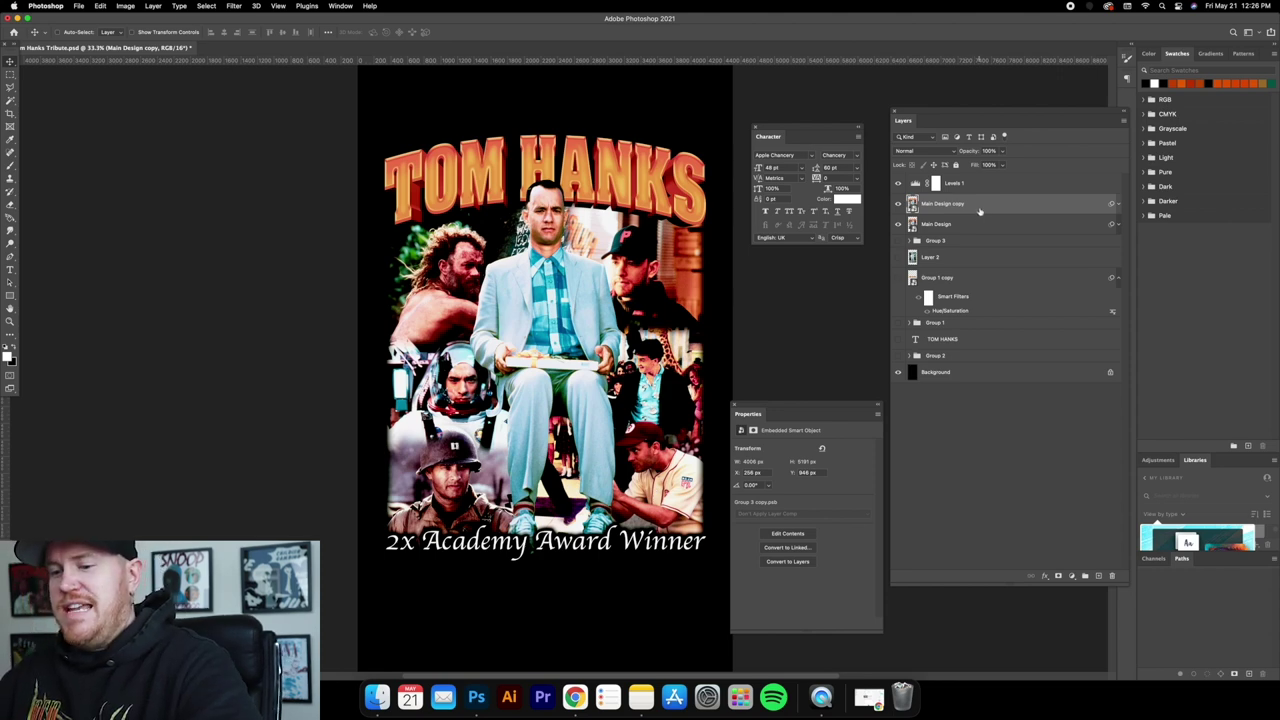
key("super+i")
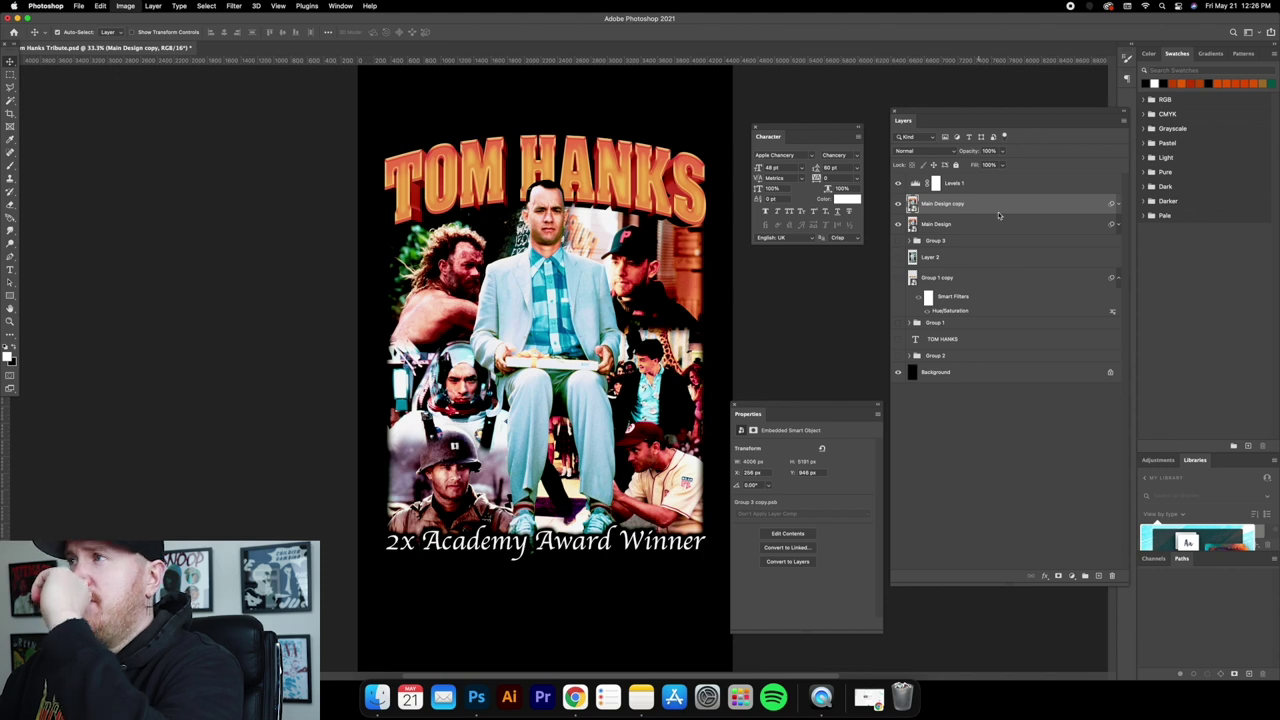
key("super+i")
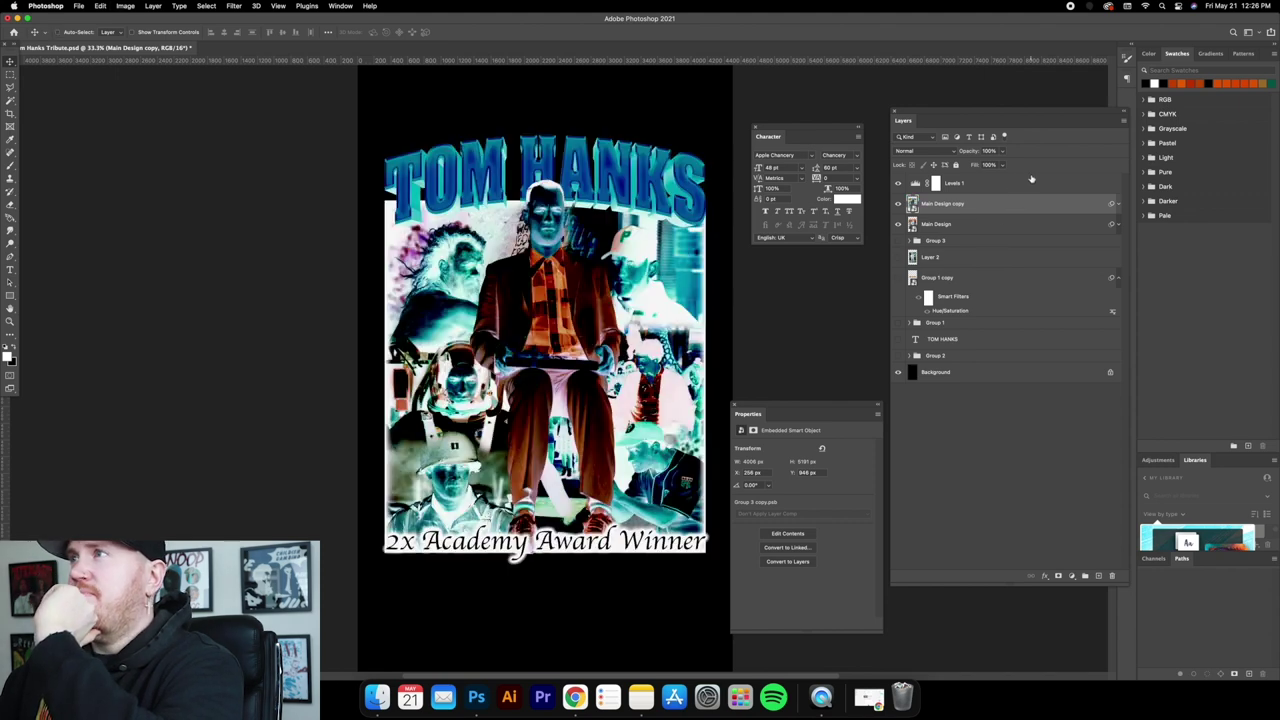
Set the inverted Main Design copy's blend mode to Overlay and its opacity to 79%.
left_click(941, 150)
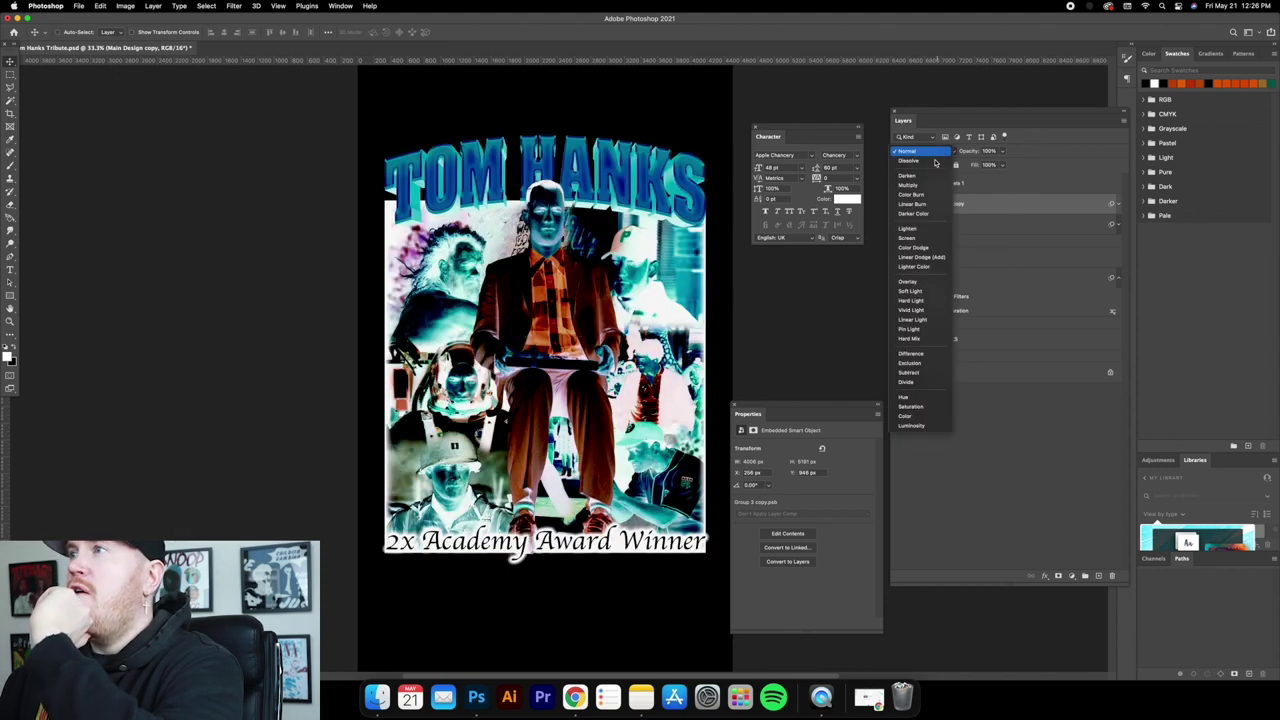
left_click(912, 284)
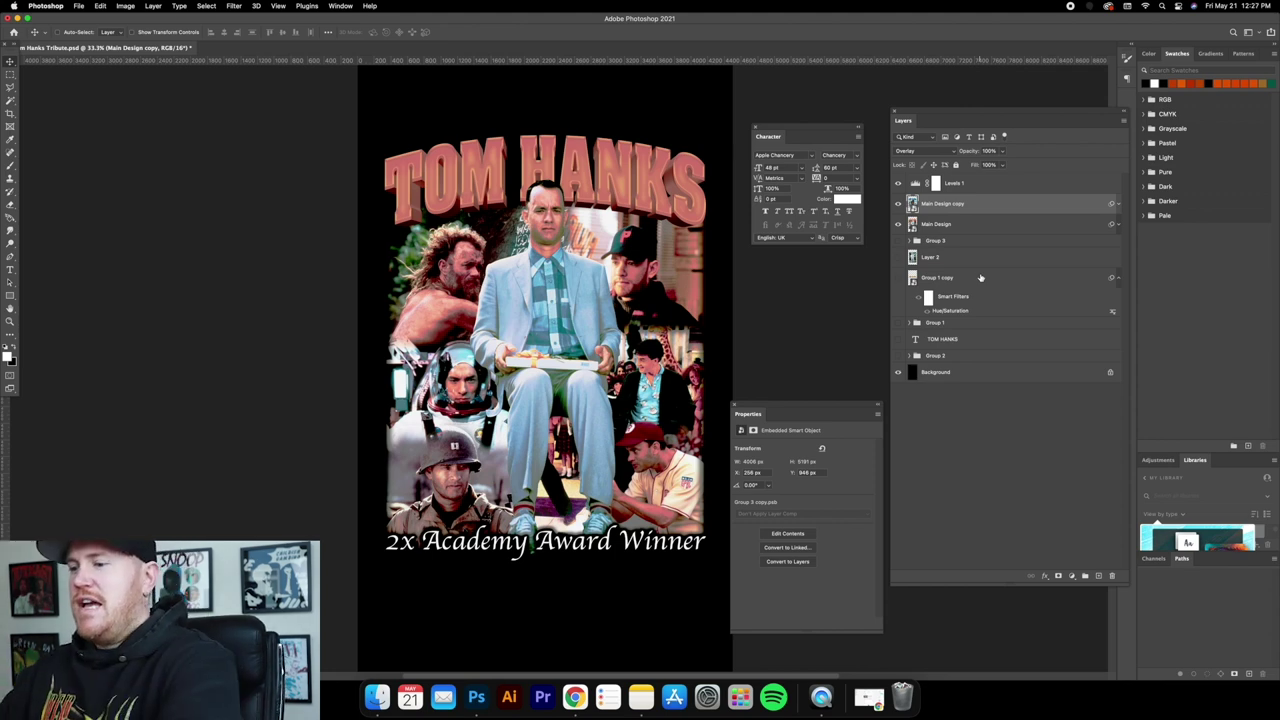
key("super+equal")
key("super+equal")
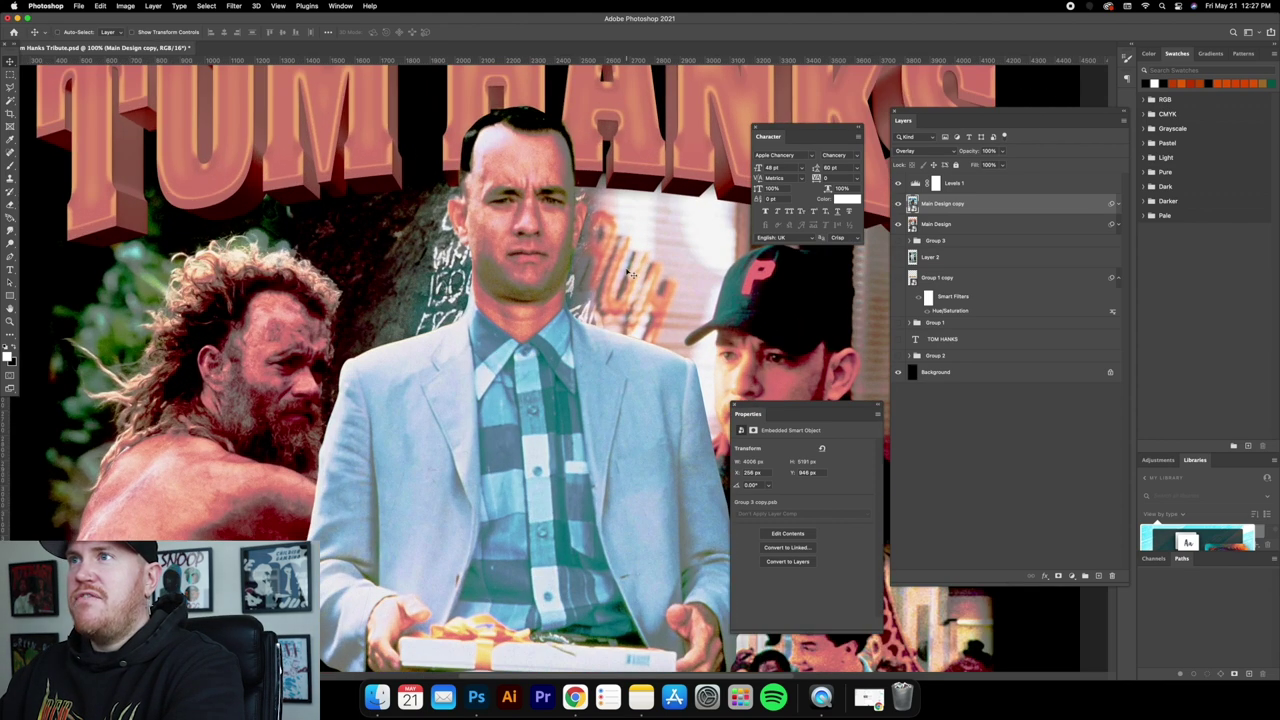
key("super+equal")
key("super+equal")
key("super+minus")
scroll(548, 244, "down", 4)
scroll(548, 244, "right", 5)
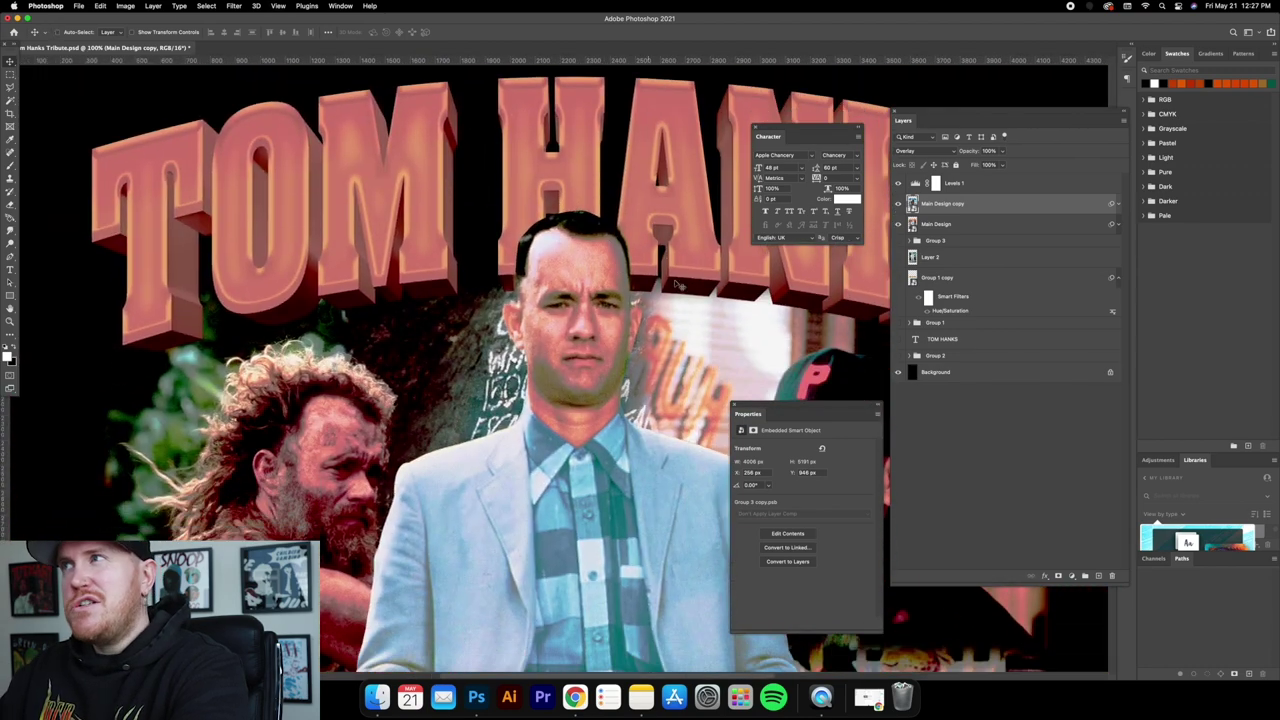
left_click(1003, 151)
left_click_drag(1000, 165, 980, 172)
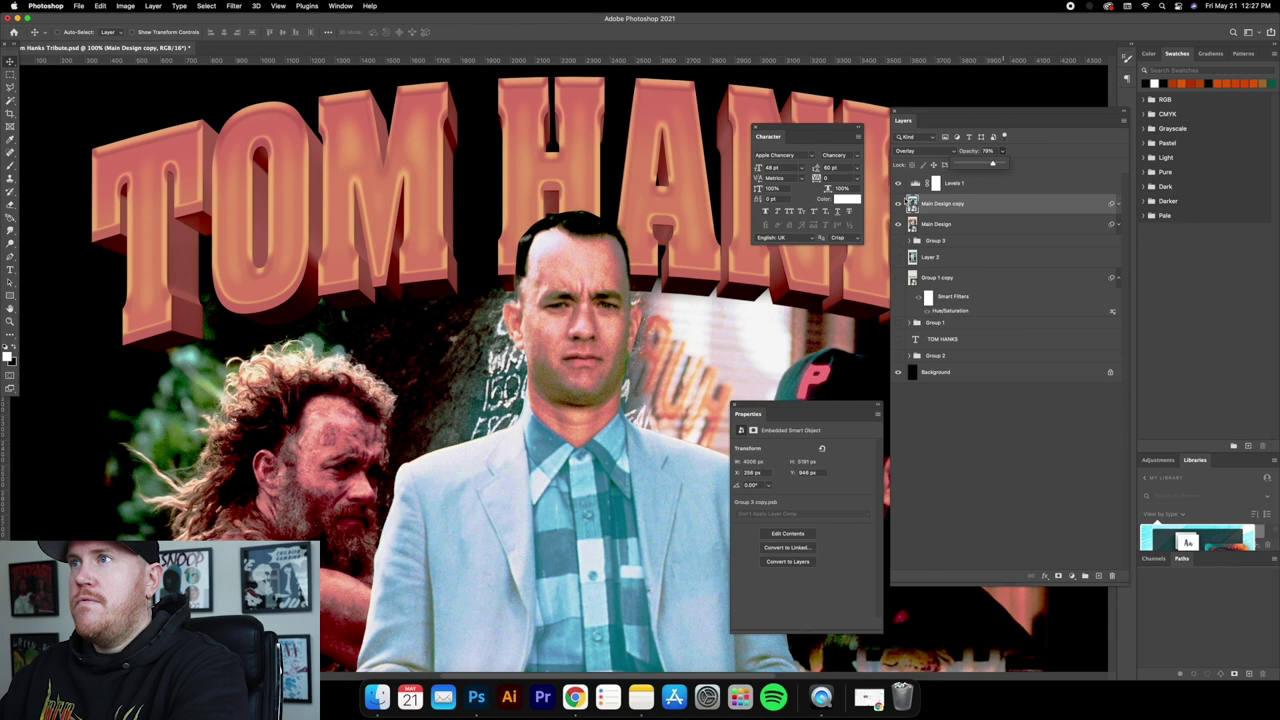
left_click(718, 305)
Compare the whole poster with the inverted Main Design copy hidden and shown.
key("super+0")
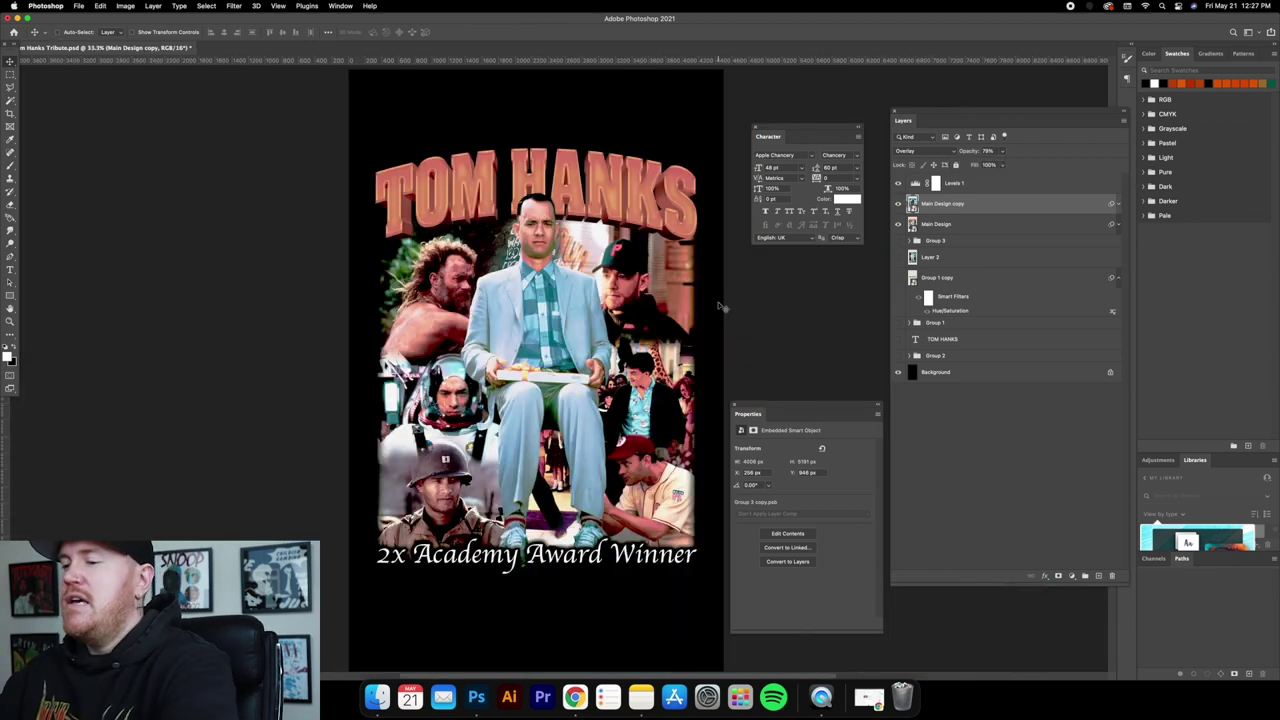
left_click(898, 203)
left_click(898, 203)
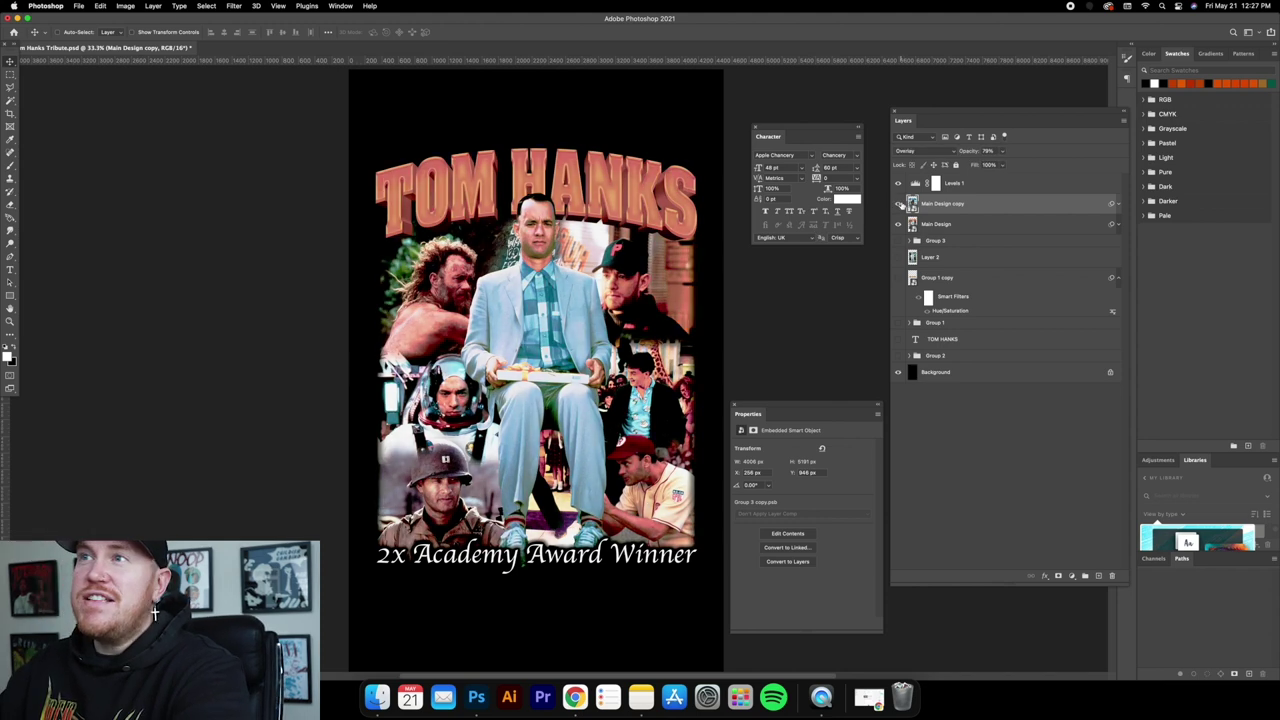
Examine the still of the man in the black cap close up with the inverted Main Design copy hidden and shown.
left_click(898, 203)
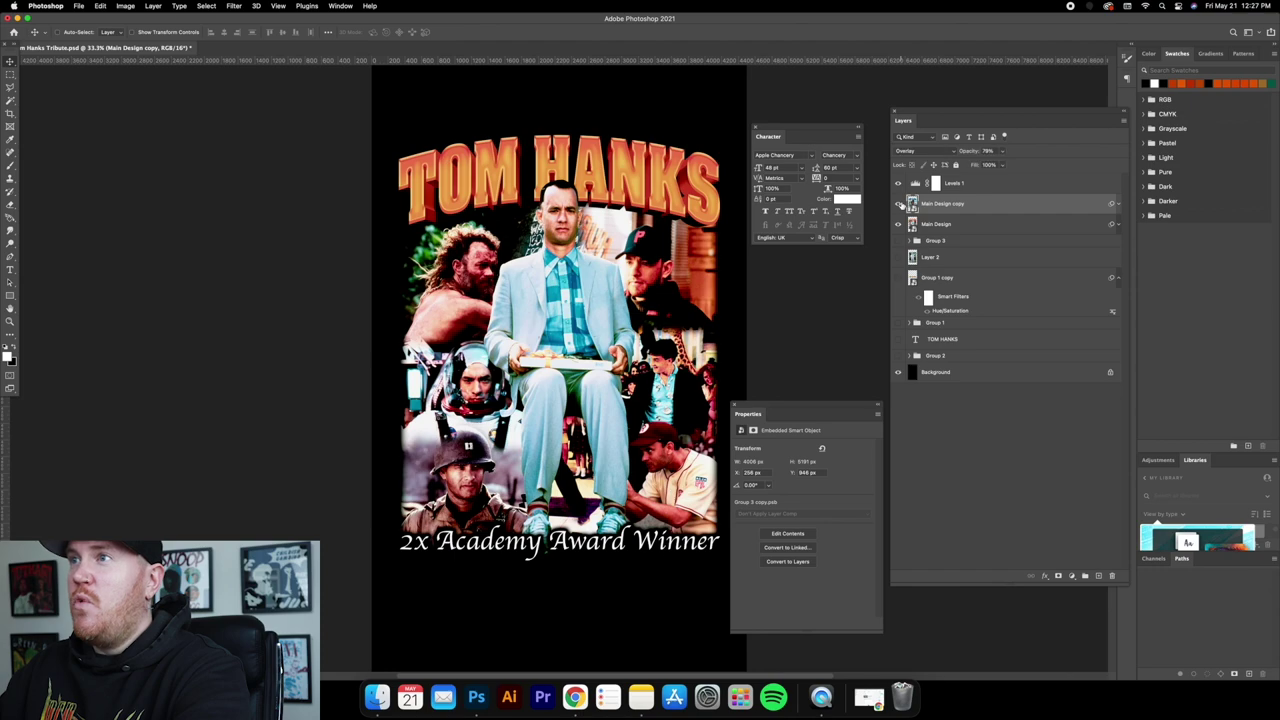
left_click(898, 203)
scroll(678, 296, "right", 3)
scroll(630, 318, "up", 10)
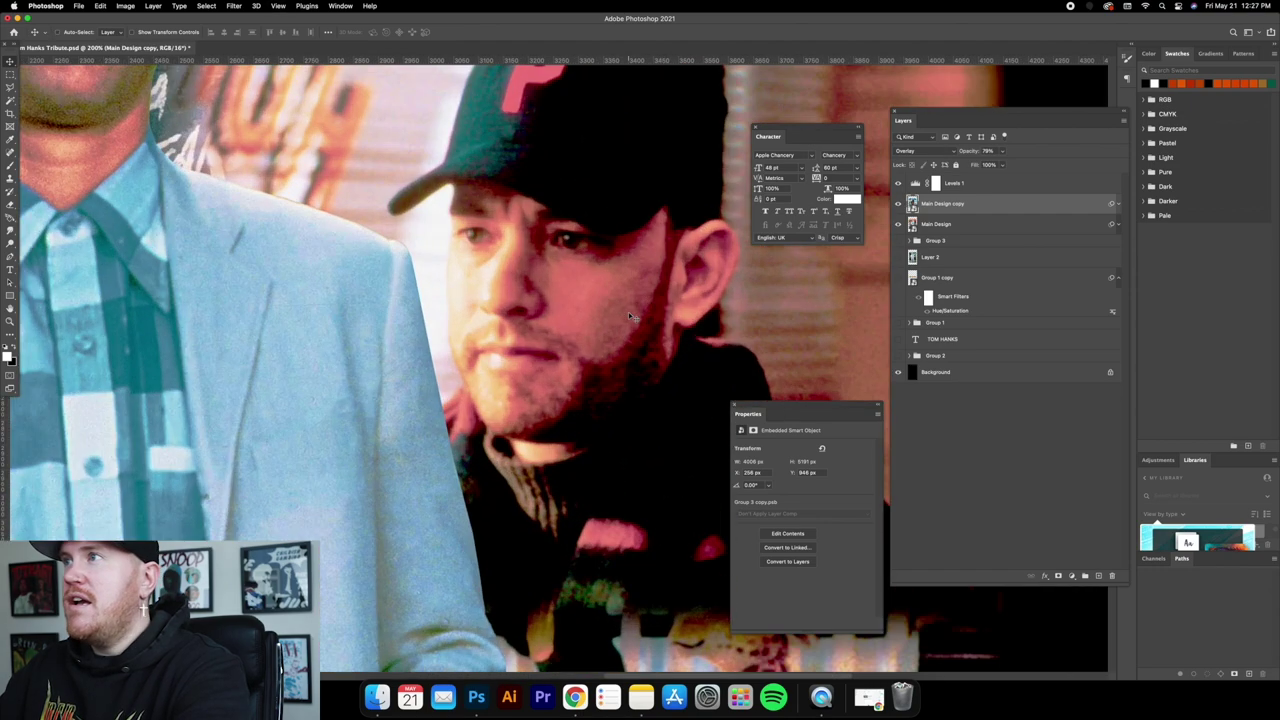
left_click(899, 204)
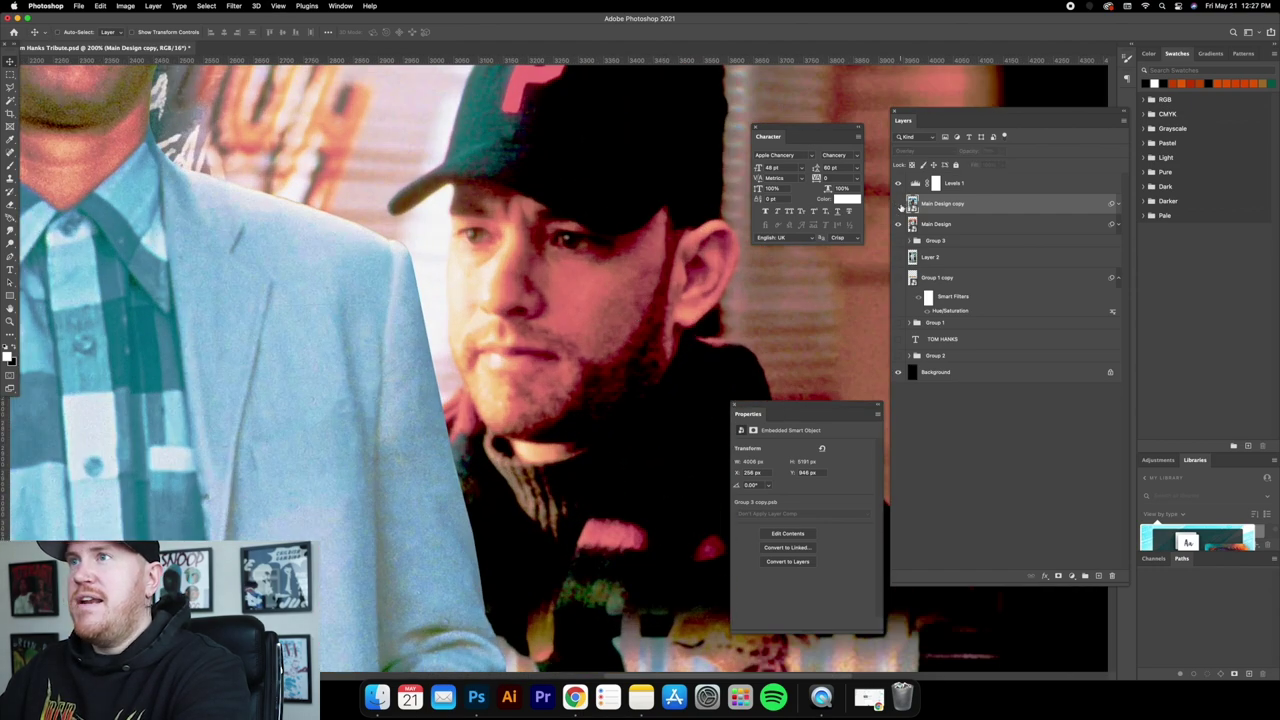
left_click(899, 204)
left_click(899, 204)
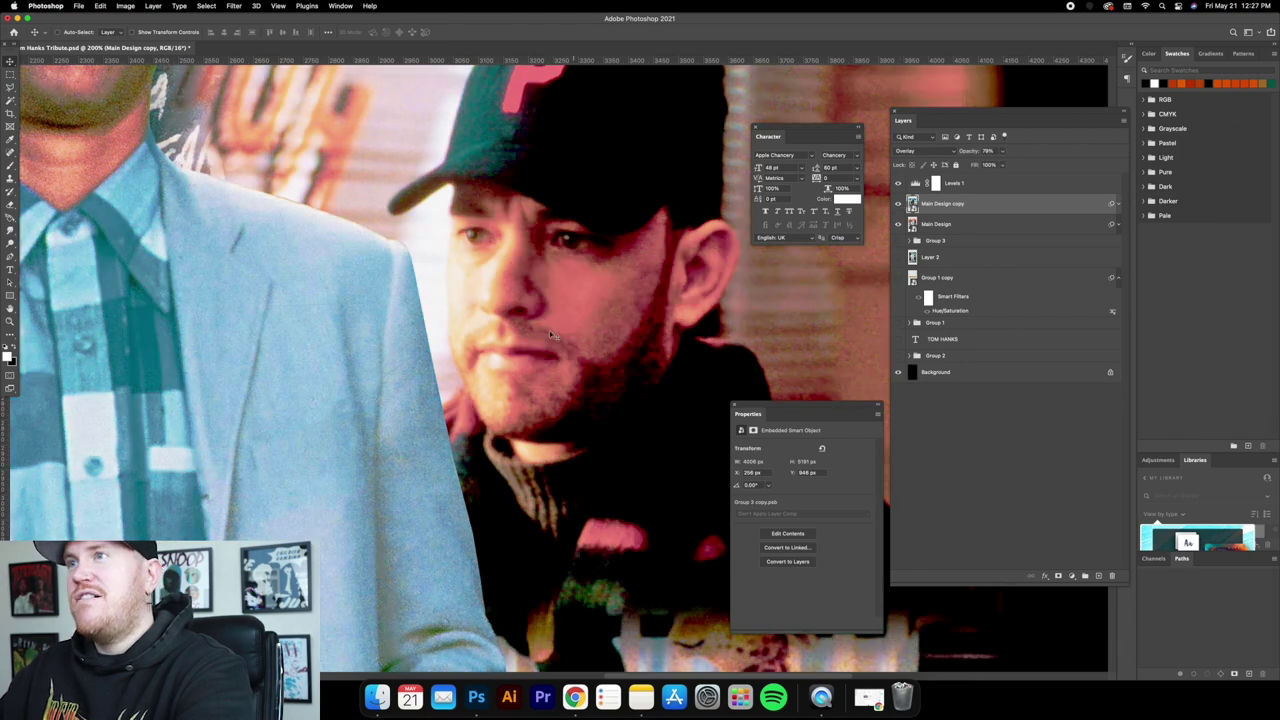
scroll(549, 330, "down", 10)
scroll(594, 340, "down", 3)
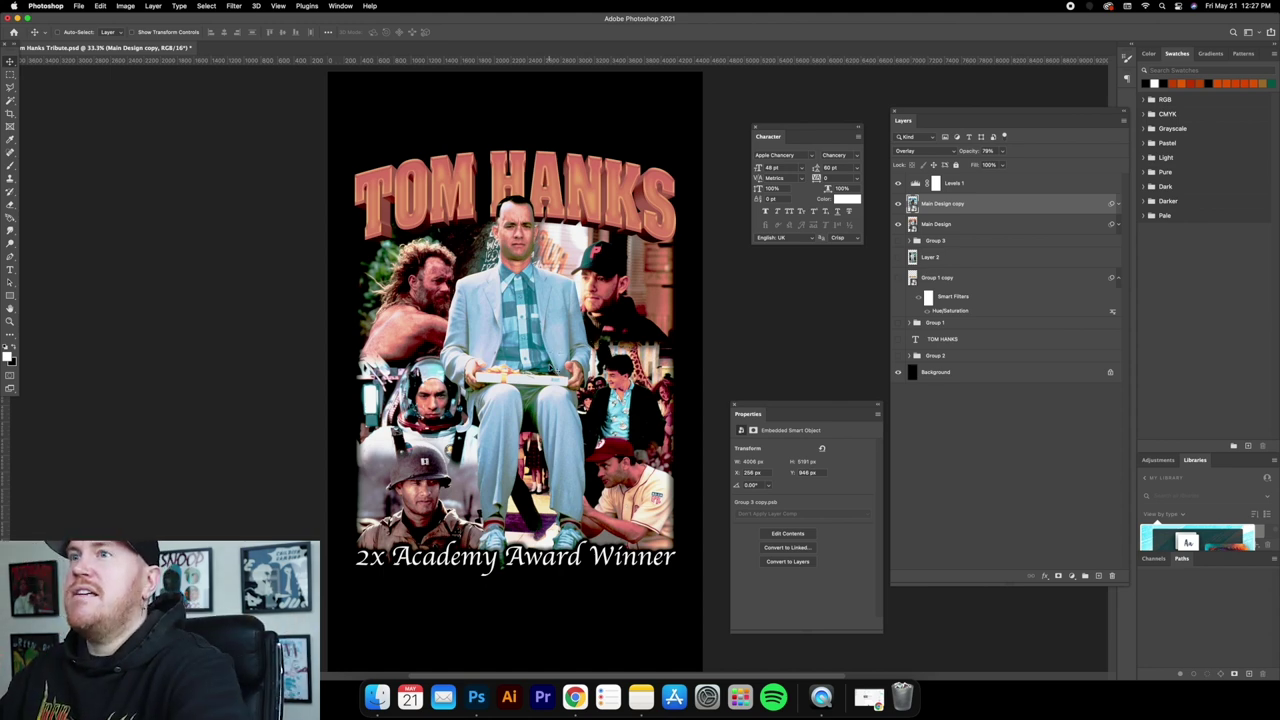
Lower the inverted Main Design copy's opacity to 60% after checking the poster without it.
left_click(897, 203)
left_click(897, 203)
left_click_drag(1003, 151, 996, 165)
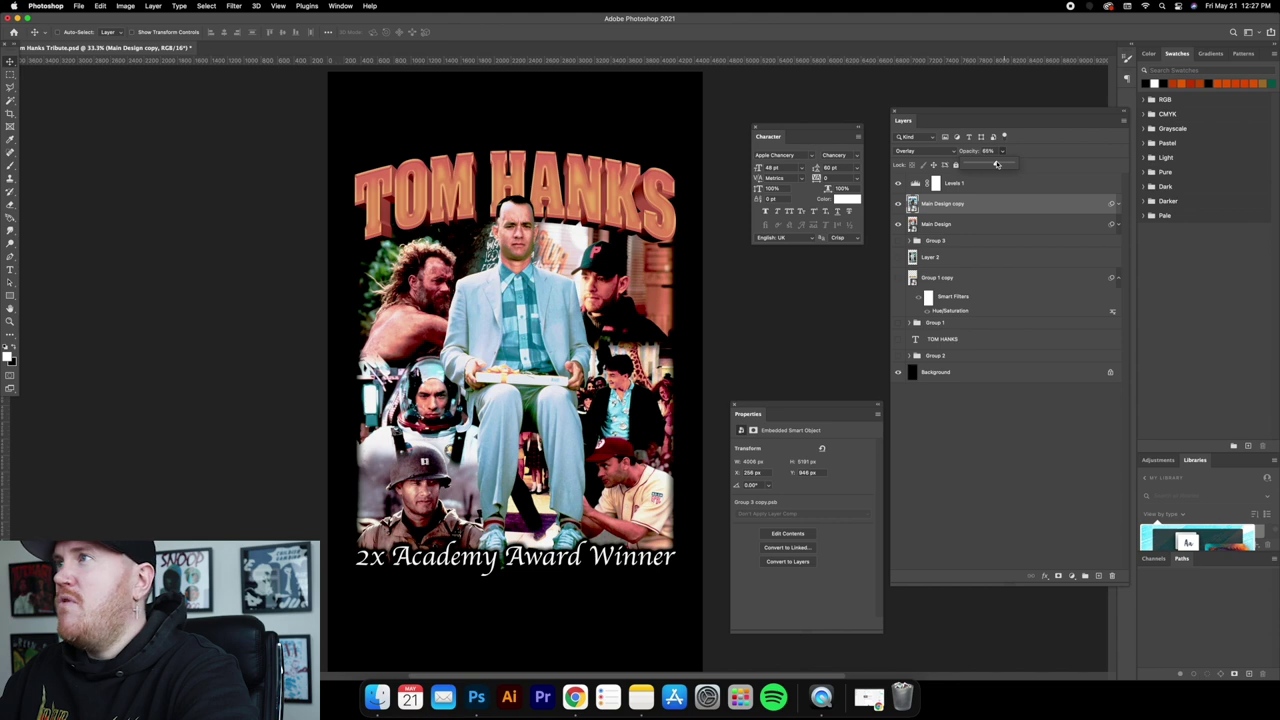
left_click(986, 151)
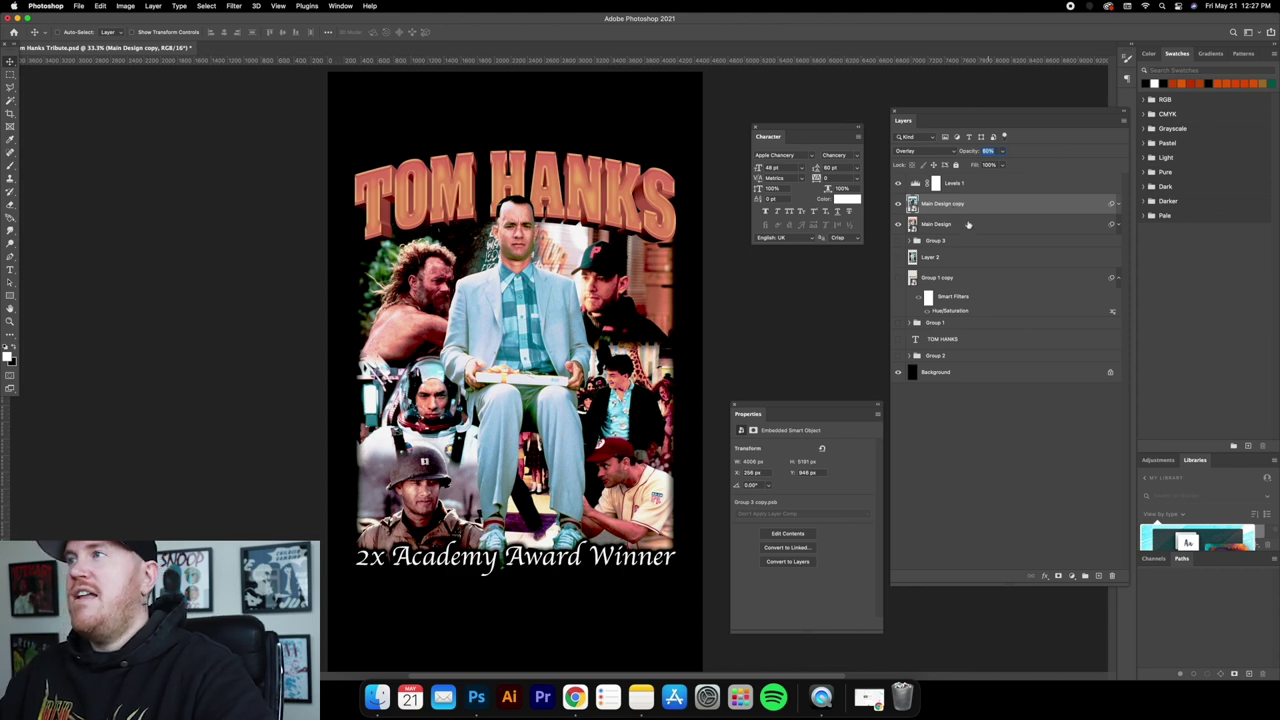
Group Main Design with its inverted copy, duplicate the group, hide the original and merge the duplicate into one layer.
left_click(966, 225, "shift")
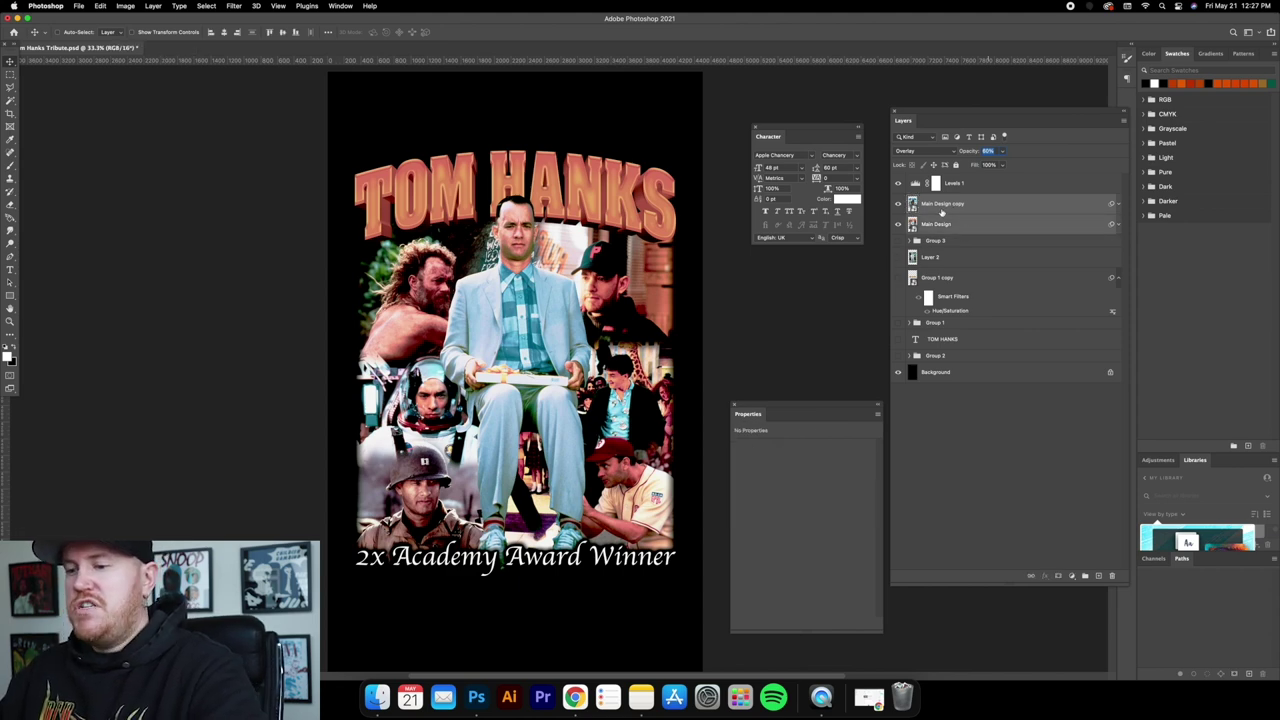
key("super+g")
key("super+j")
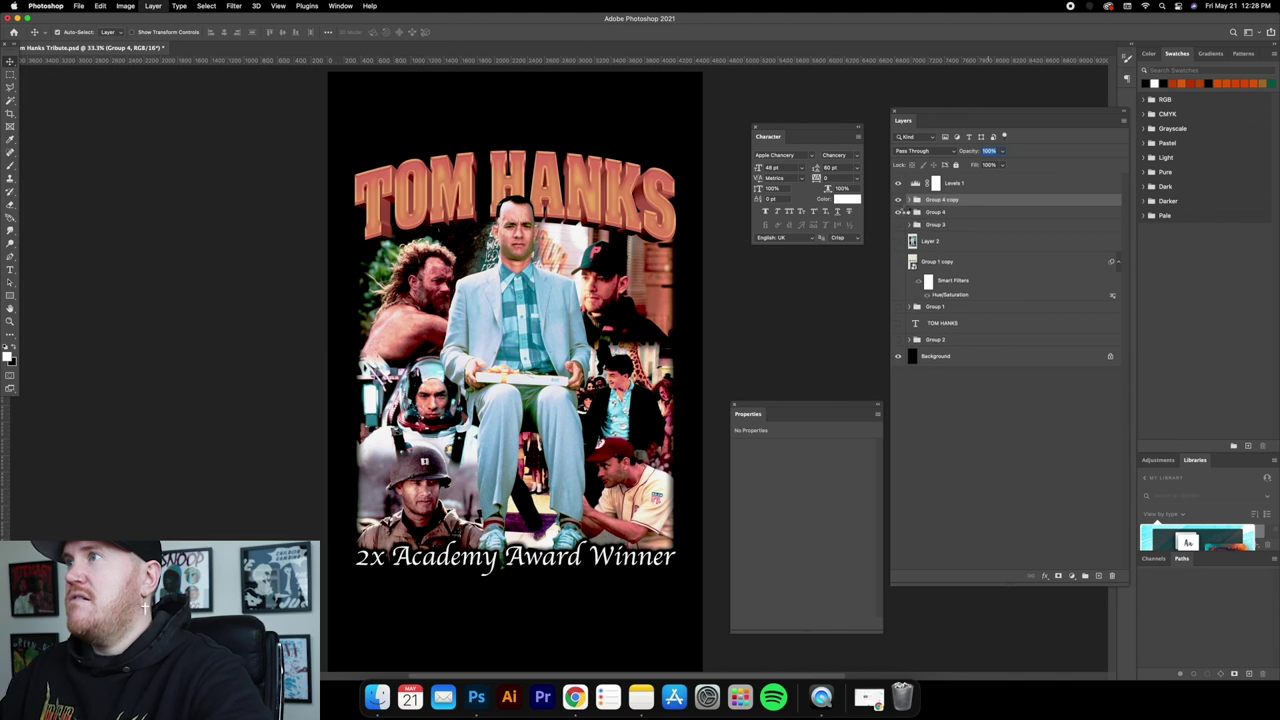
key("super+e")
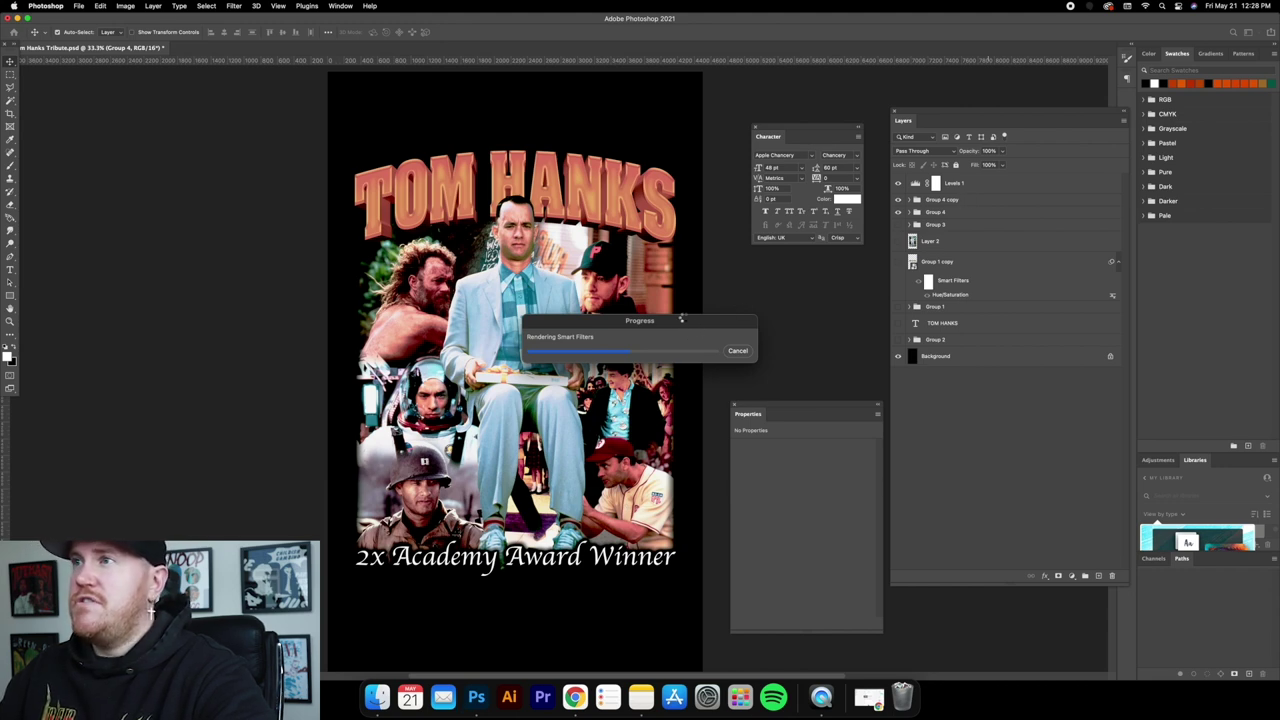
left_click_drag(684, 319, 767, 316)
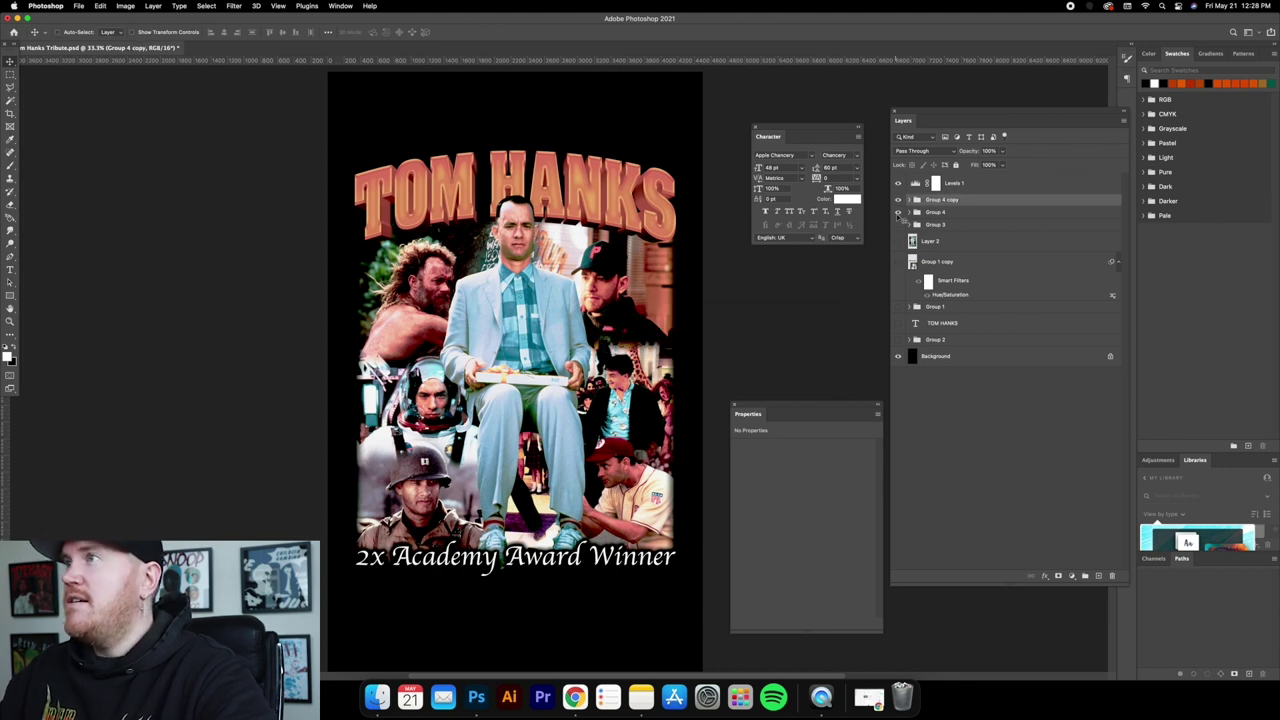
right_click(970, 207)
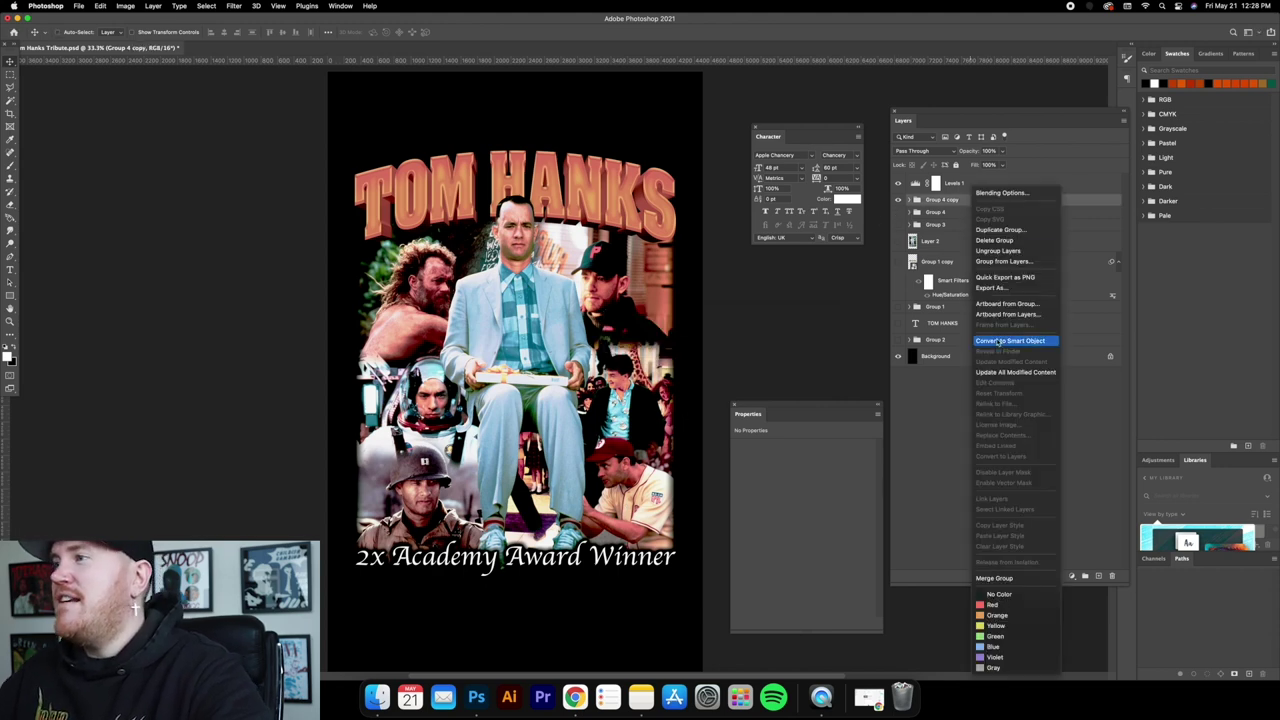
left_click(994, 578)
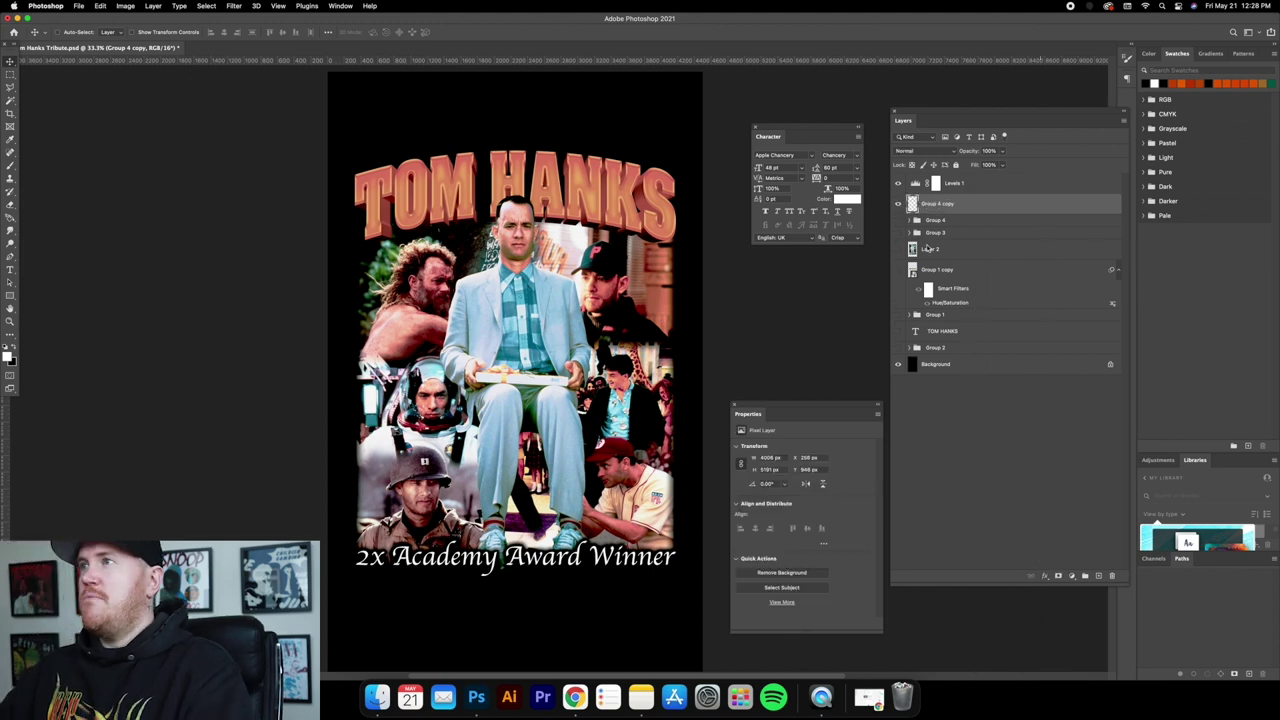
left_click(898, 204)
left_click(898, 204)
Apply a legacy Brightness/Contrast adjustment to the merged Group 4 copy with brightness 0 and contrast about 21.
left_click(125, 6)
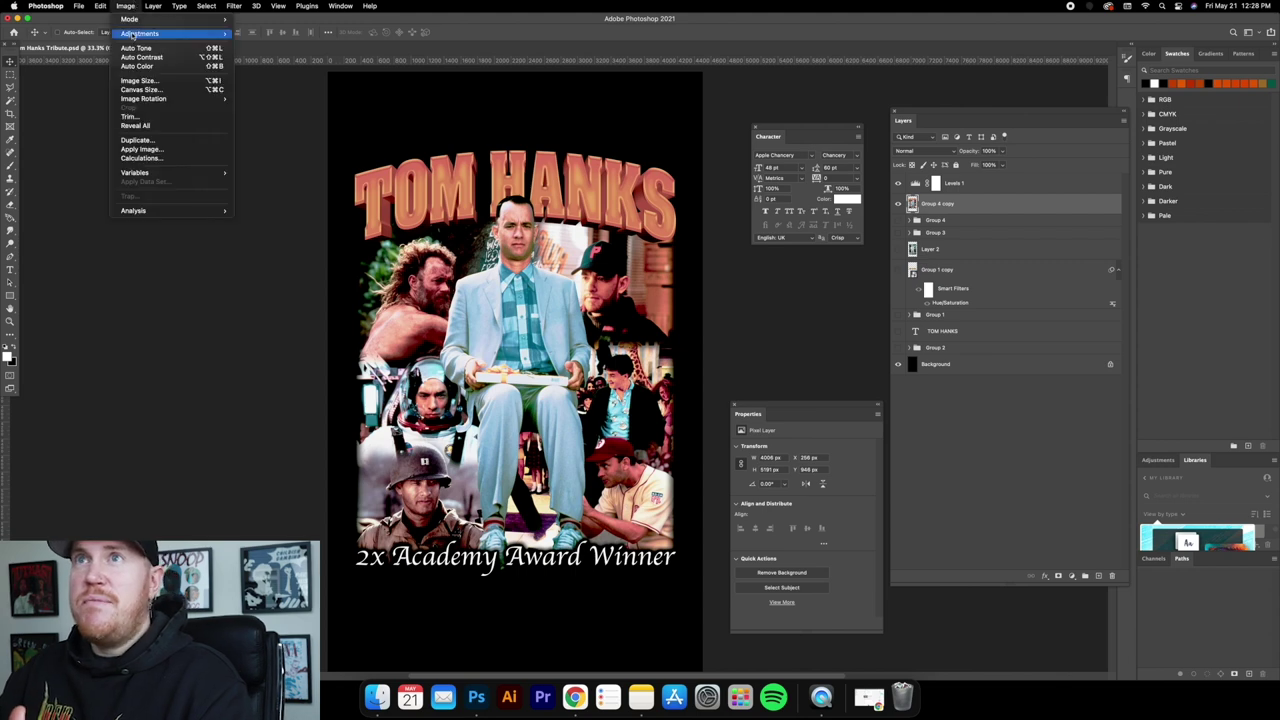
mouse_move(133, 34)
left_click(262, 36)
left_click(640, 284)
left_click_drag(687, 266, 696, 265)
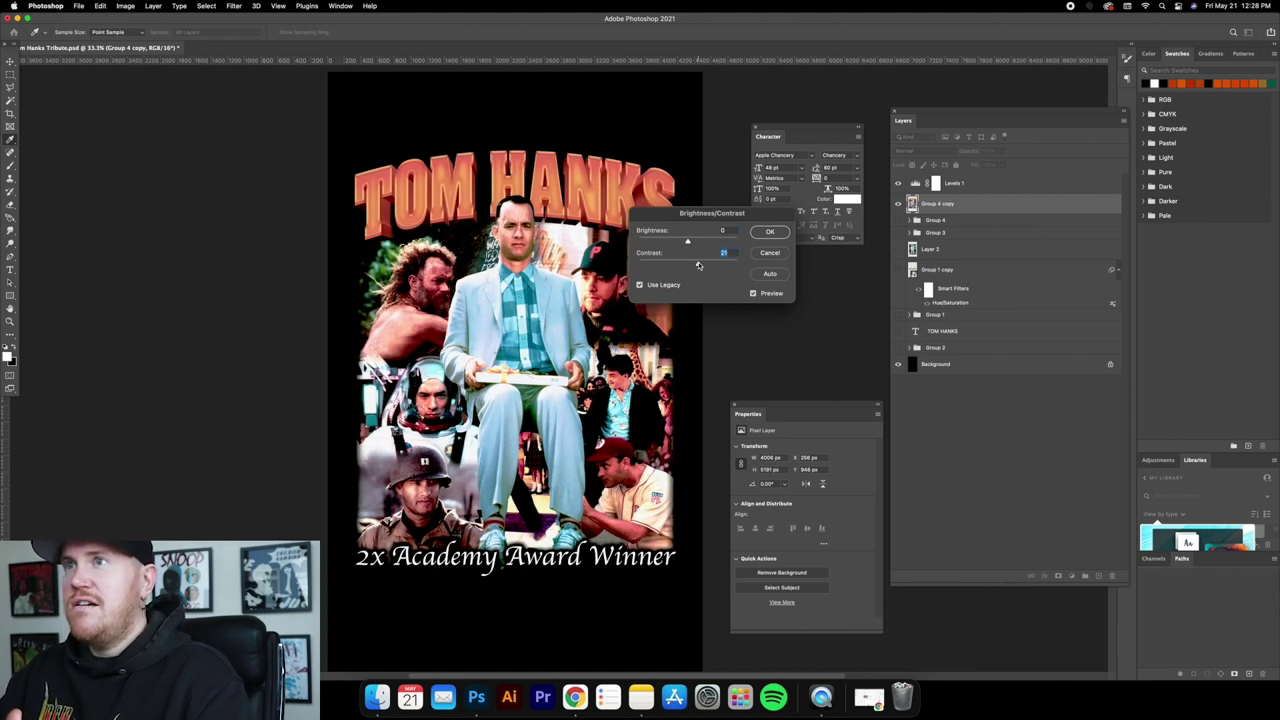
left_click(690, 243)
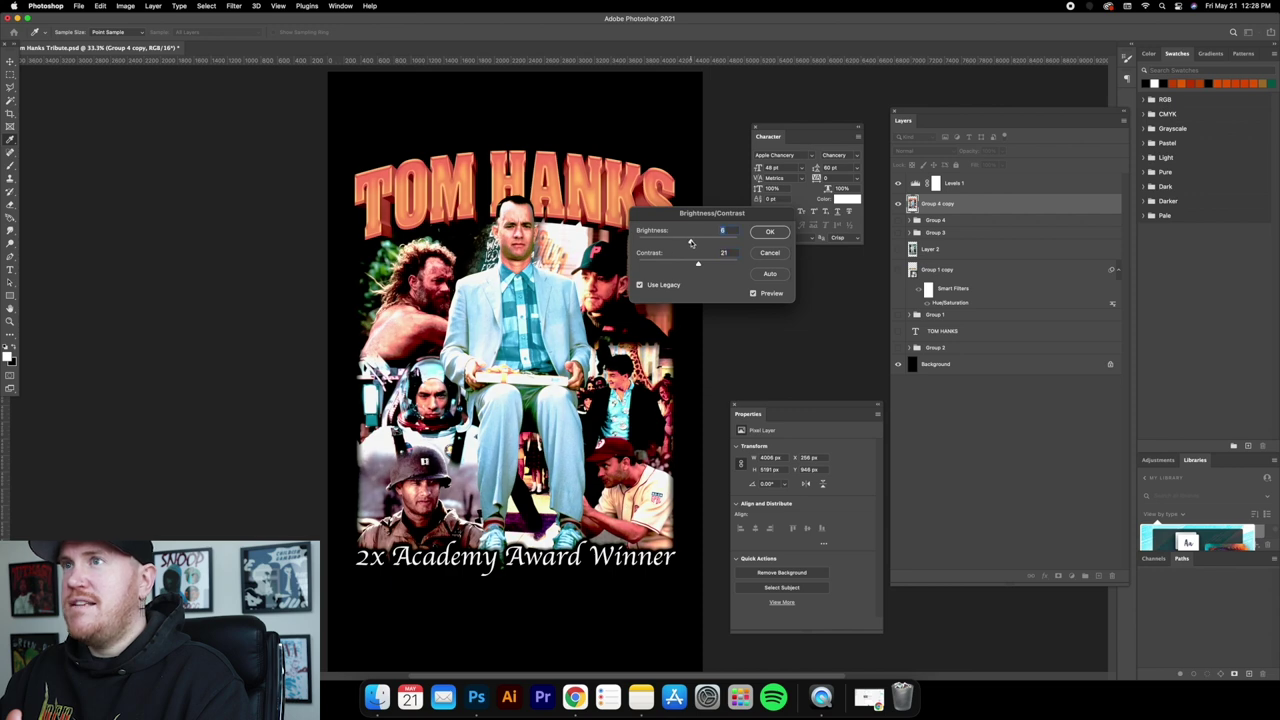
left_click_drag(690, 243, 686, 243)
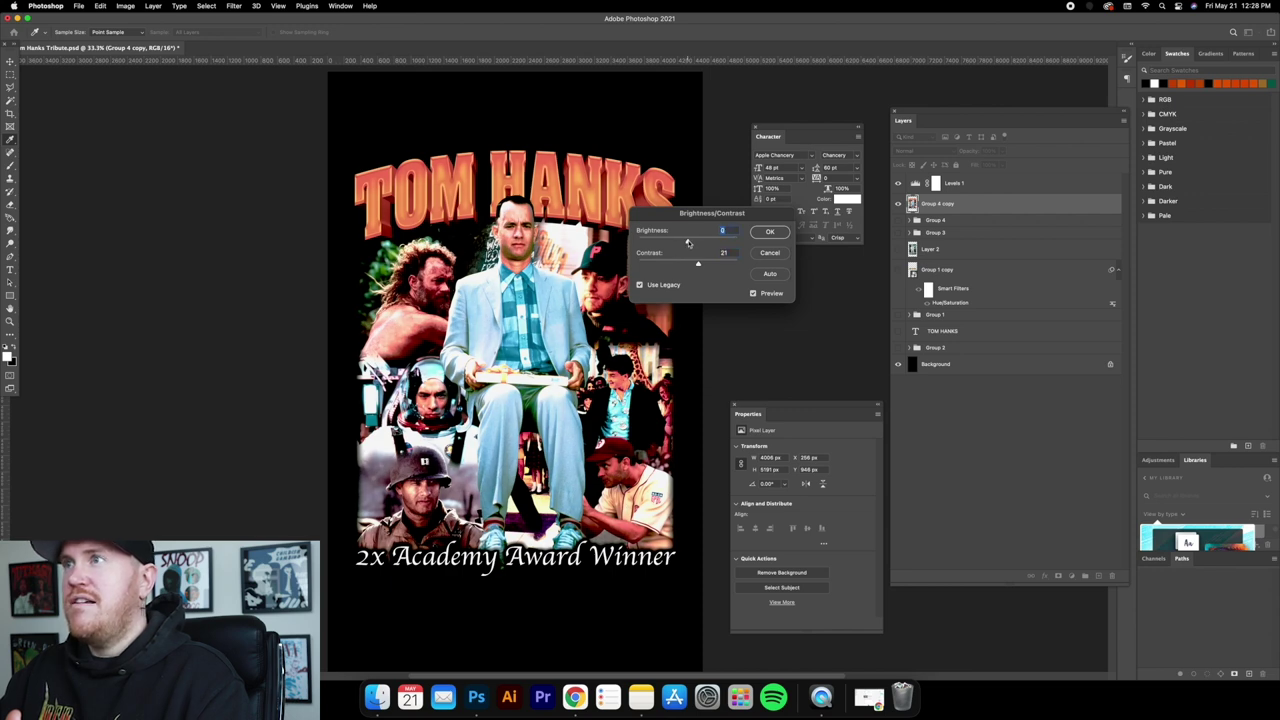
left_click_drag(700, 265, 698, 264)
left_click(776, 232)
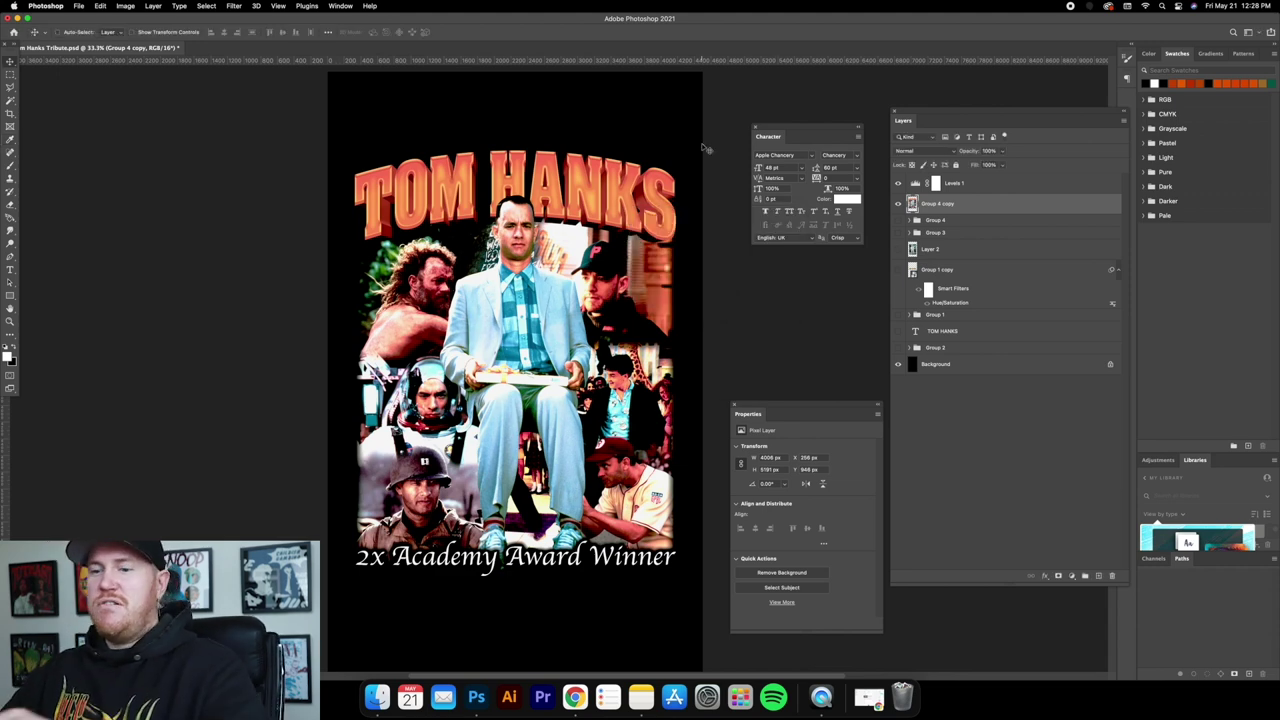
Shift the merged Group 4 copy's hue by +8 with Hue/Saturation.
key("super+u")
left_click_drag(740, 220, 816, 232)
left_click_drag(791, 298, 797, 301)
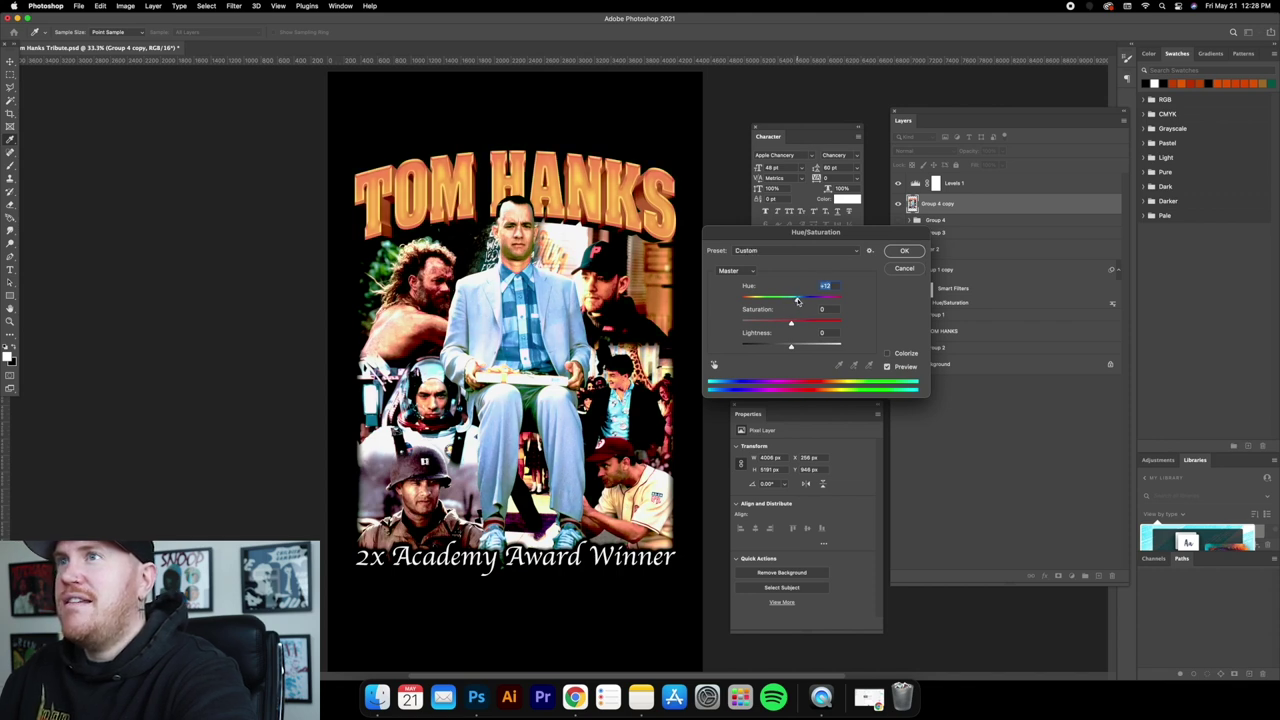
left_click_drag(796, 300, 796, 300)
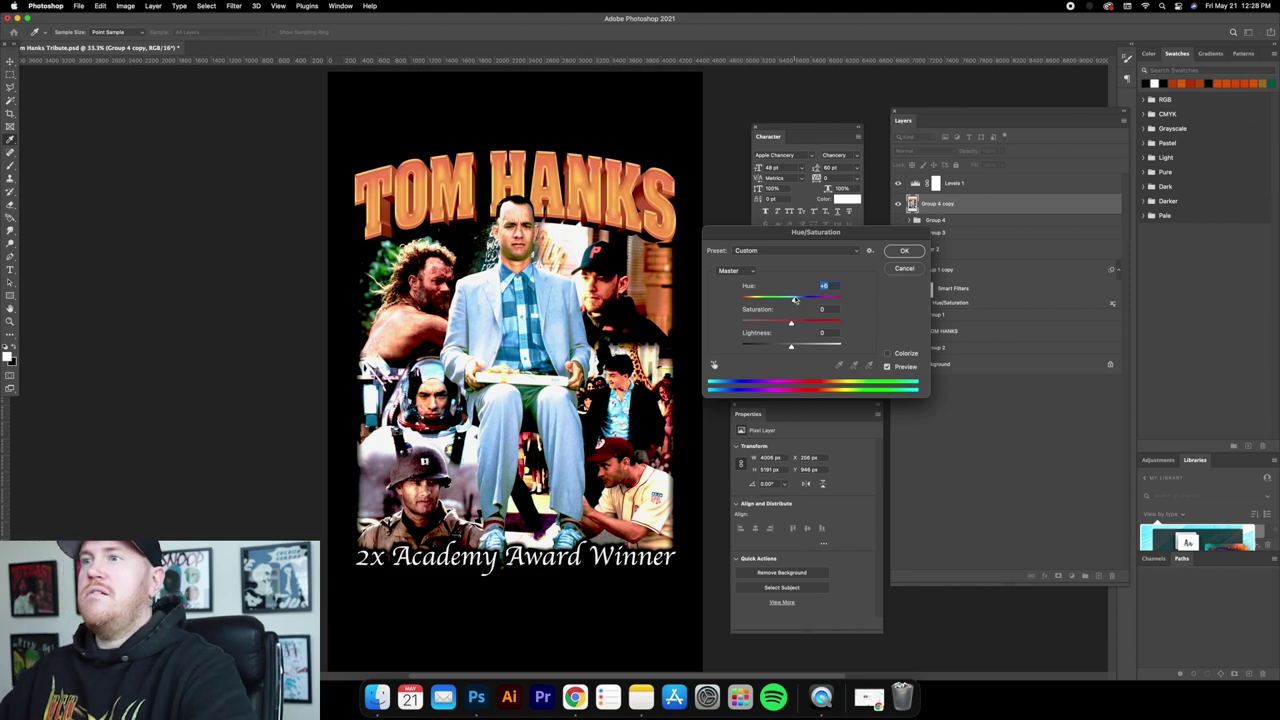
left_click(905, 251)
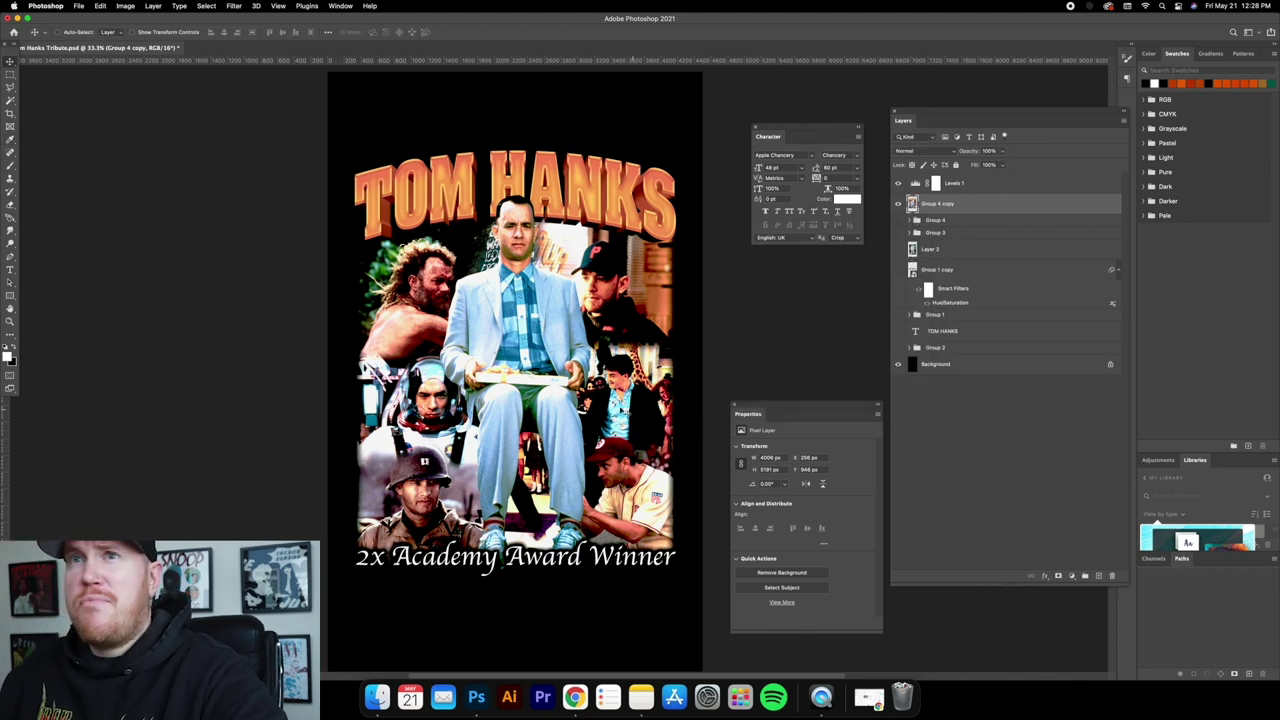
Choose the Eraser tool and enlarge its brush for the merged poster layer.
left_click(10, 204)
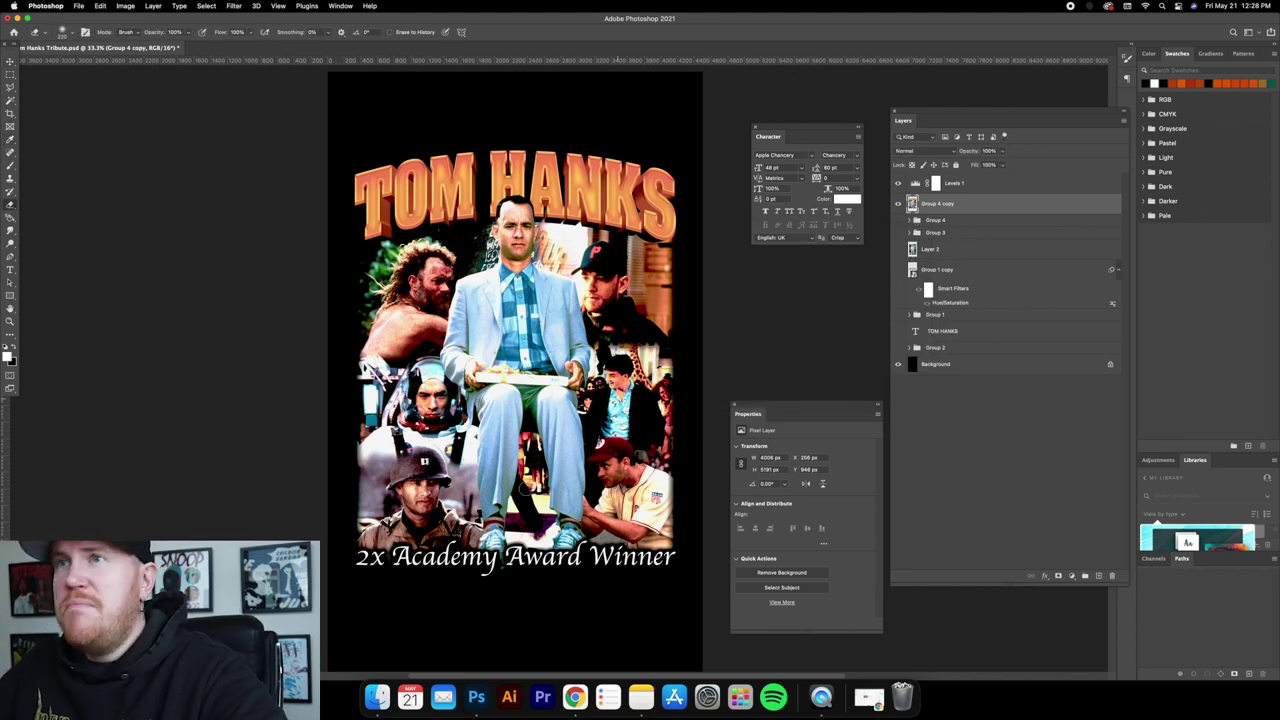
left_click(62, 31)
left_click_drag(78, 64, 94, 64)
key("Return")
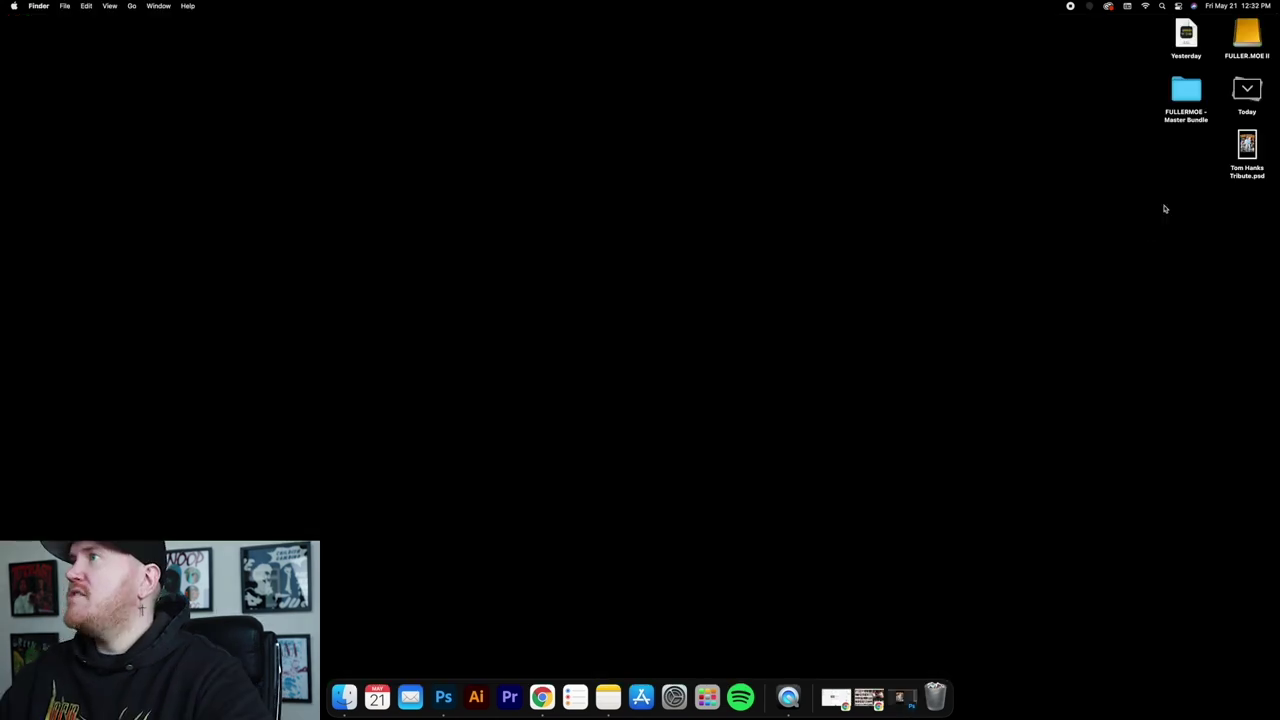
Find the Comfort Colors Garment Dyed Heavyweight T-Shirt (Front) PSD in the FULLERMOE Master Bundle folder and open it in Photoshop.
double_click(1188, 90)
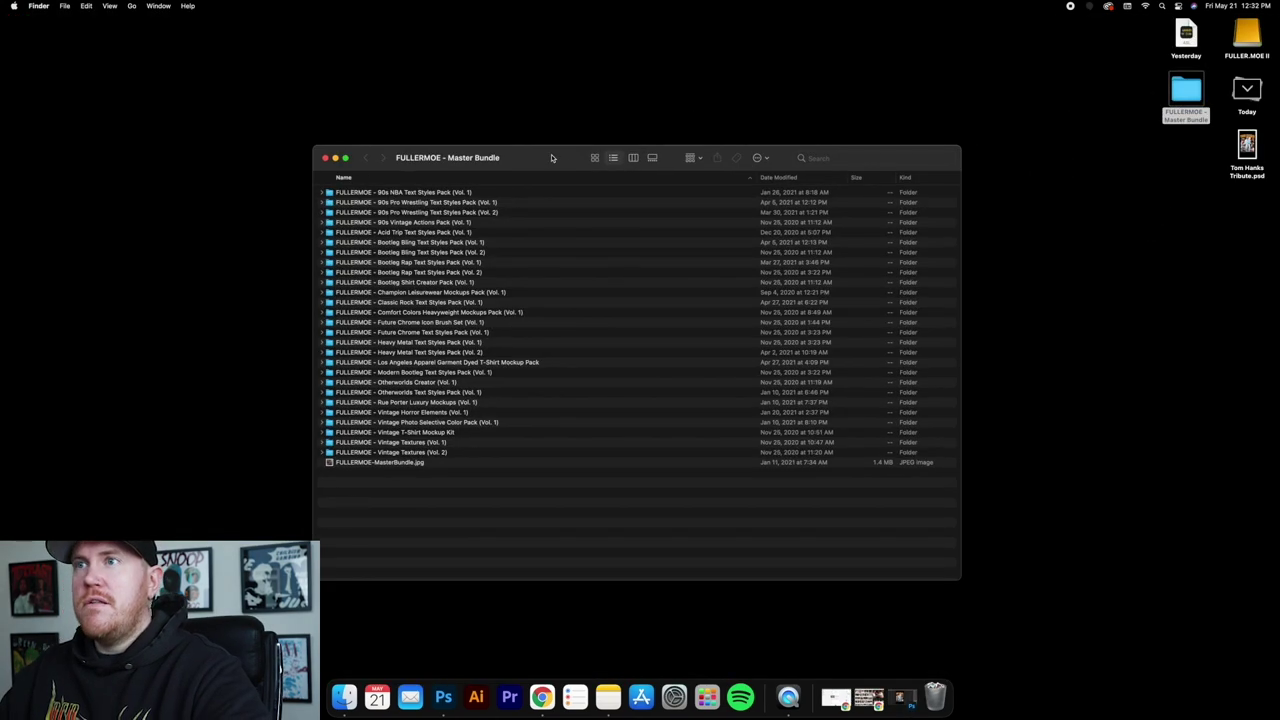
left_click_drag(551, 157, 580, 158)
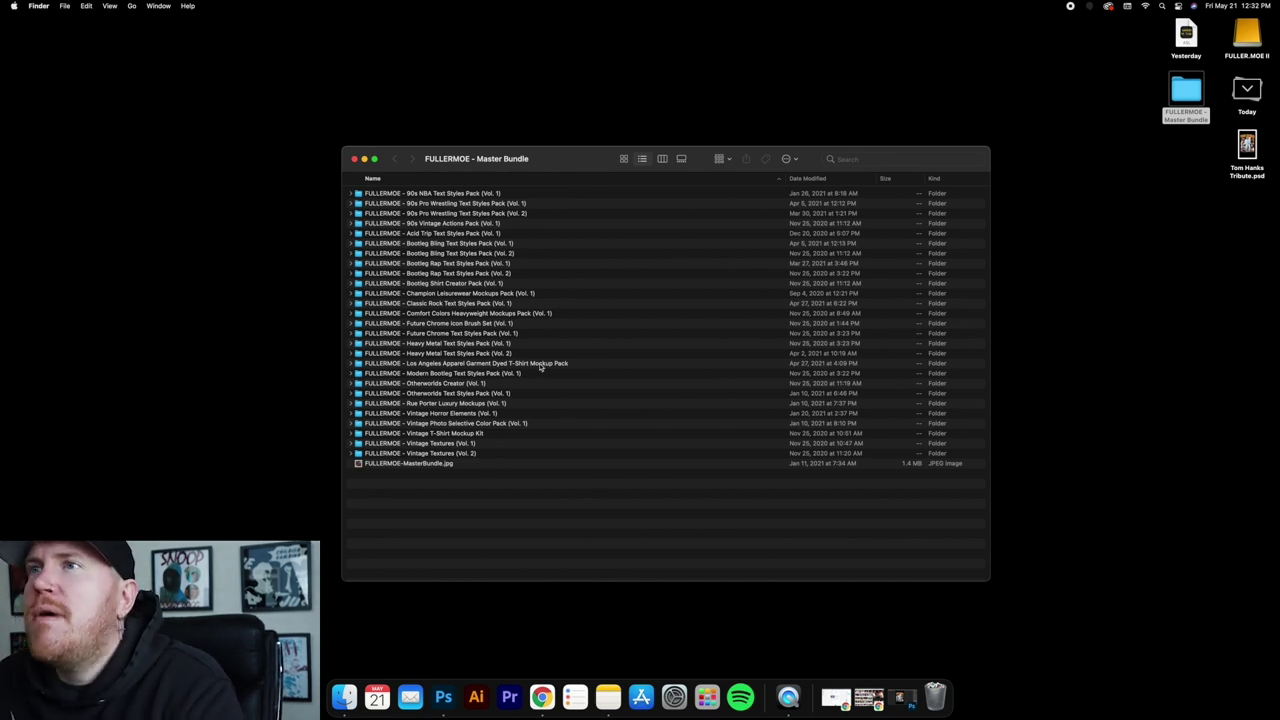
left_click(351, 313)
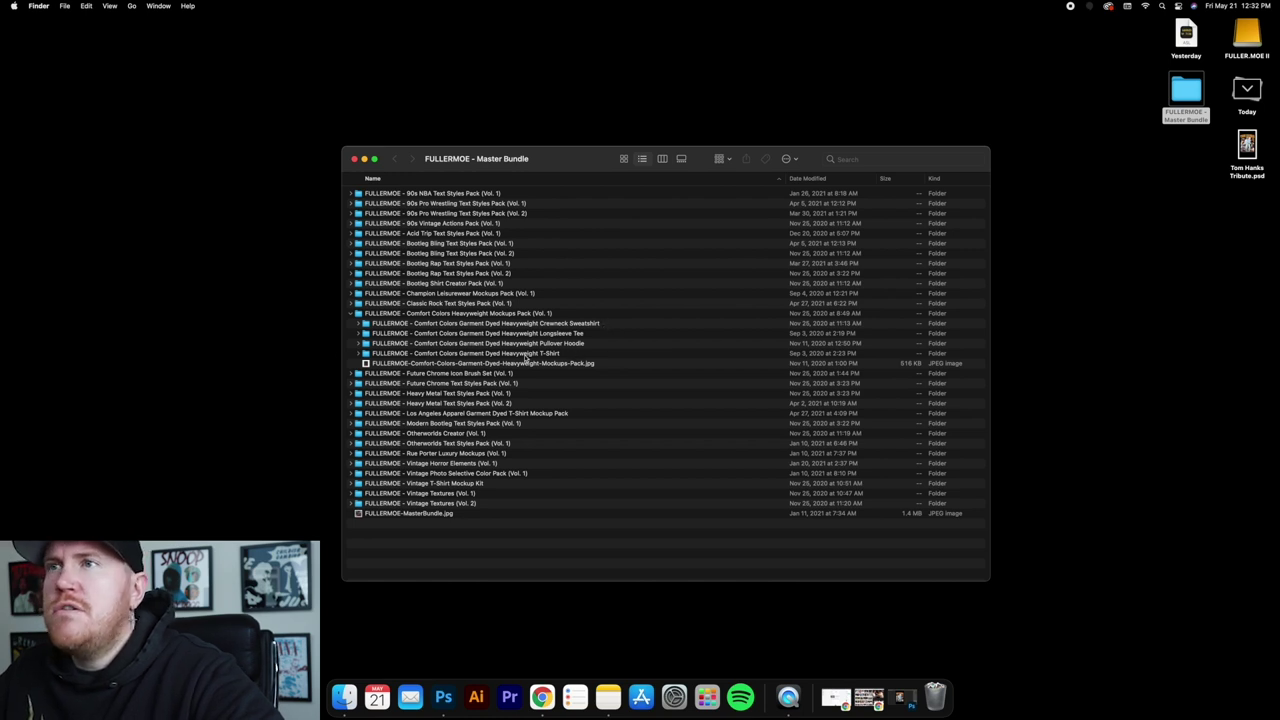
left_click(359, 353)
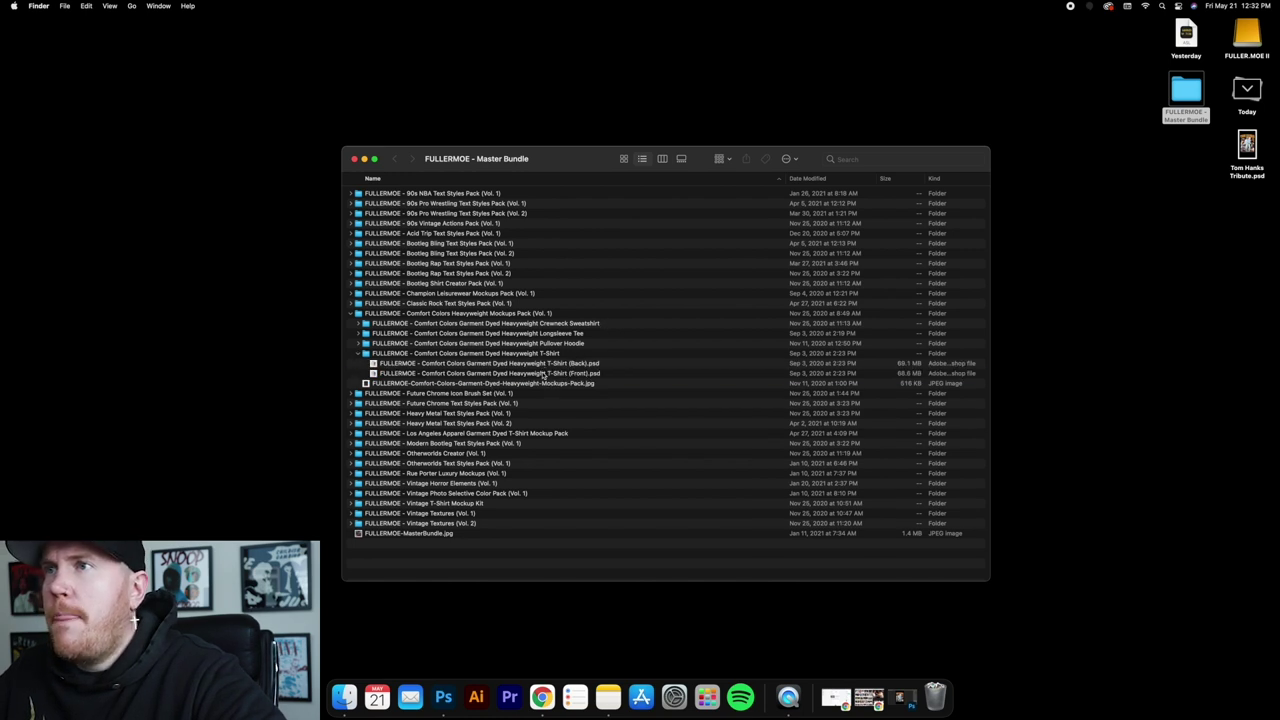
left_click(465, 373)
left_click_drag(465, 373, 444, 697)
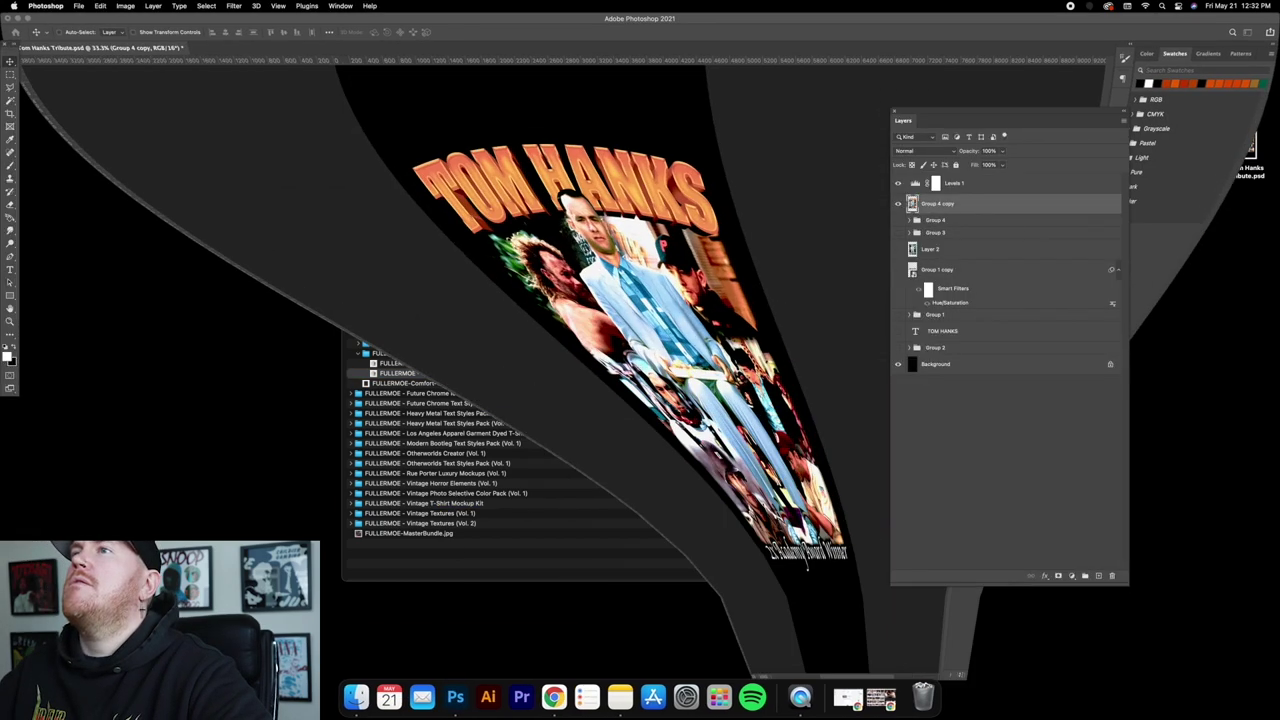
Hide the mockup's Instructions layer and select the Your Design Goes Here layer.
key("super+minus")
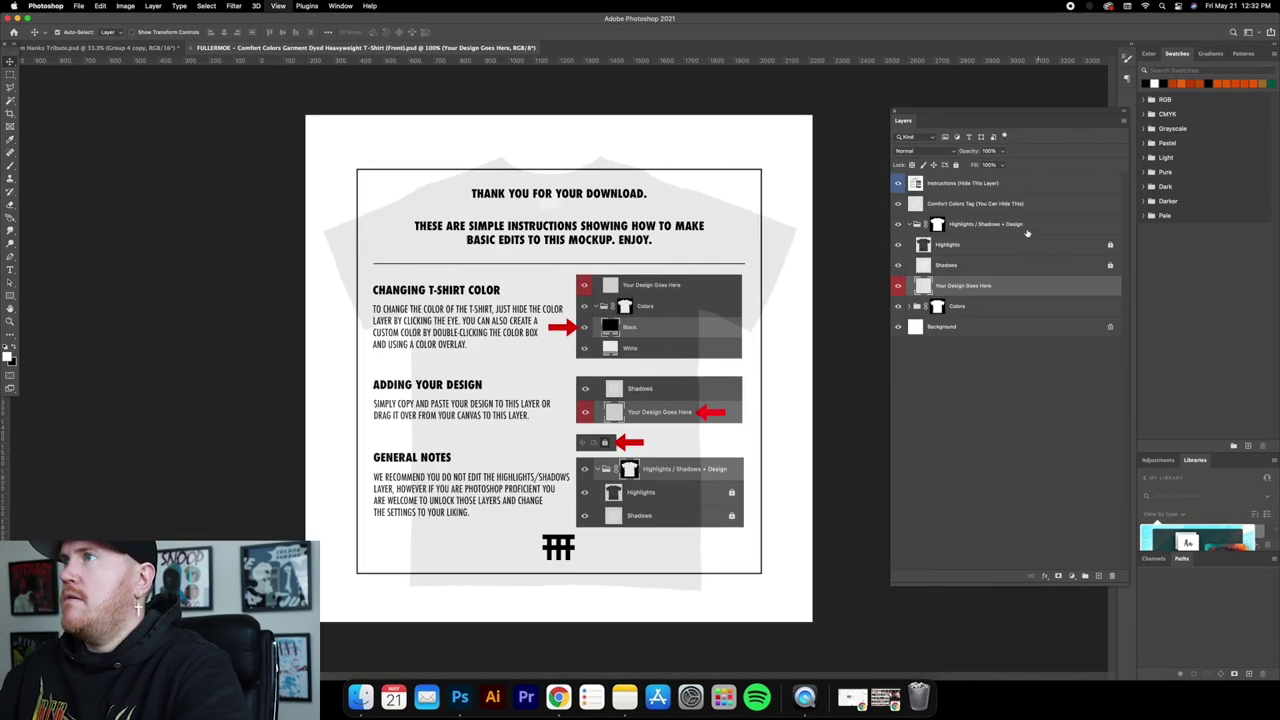
left_click(897, 183)
left_click(1062, 187)
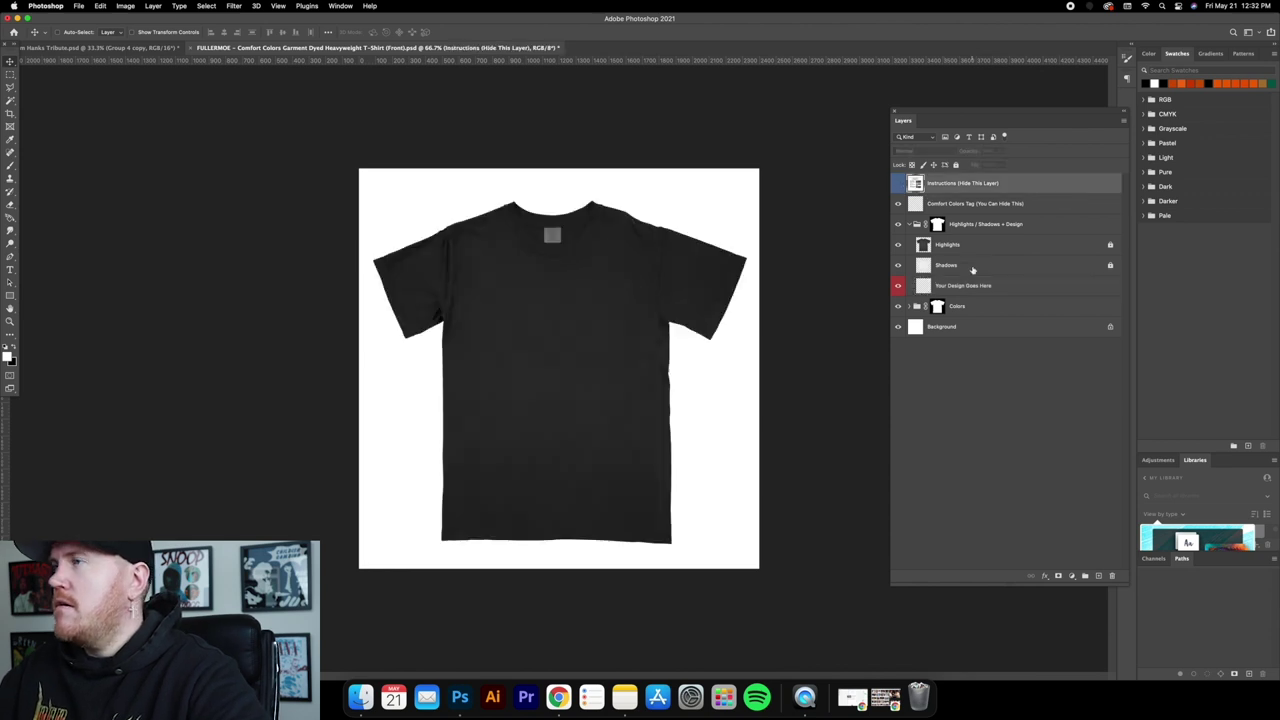
left_click(975, 288)
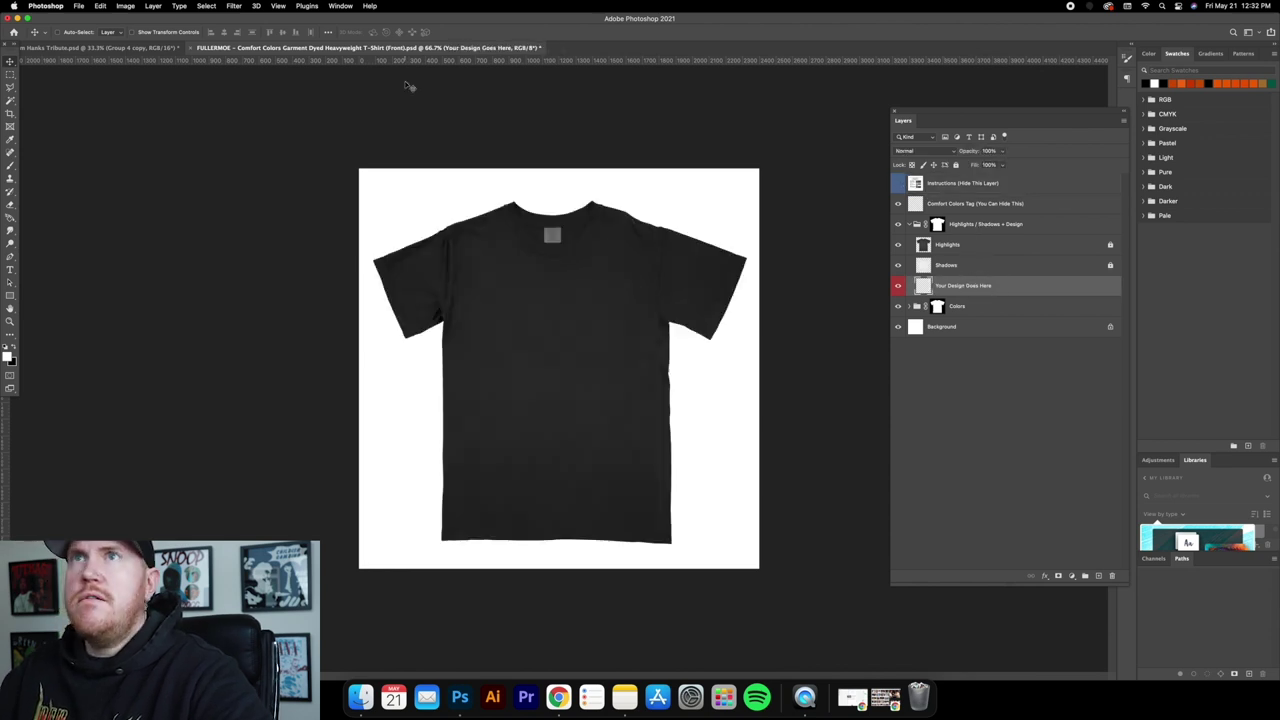
Return to the Tom Hanks poster document, dismiss the Discover panel and flatten the image.
left_click(110, 47)
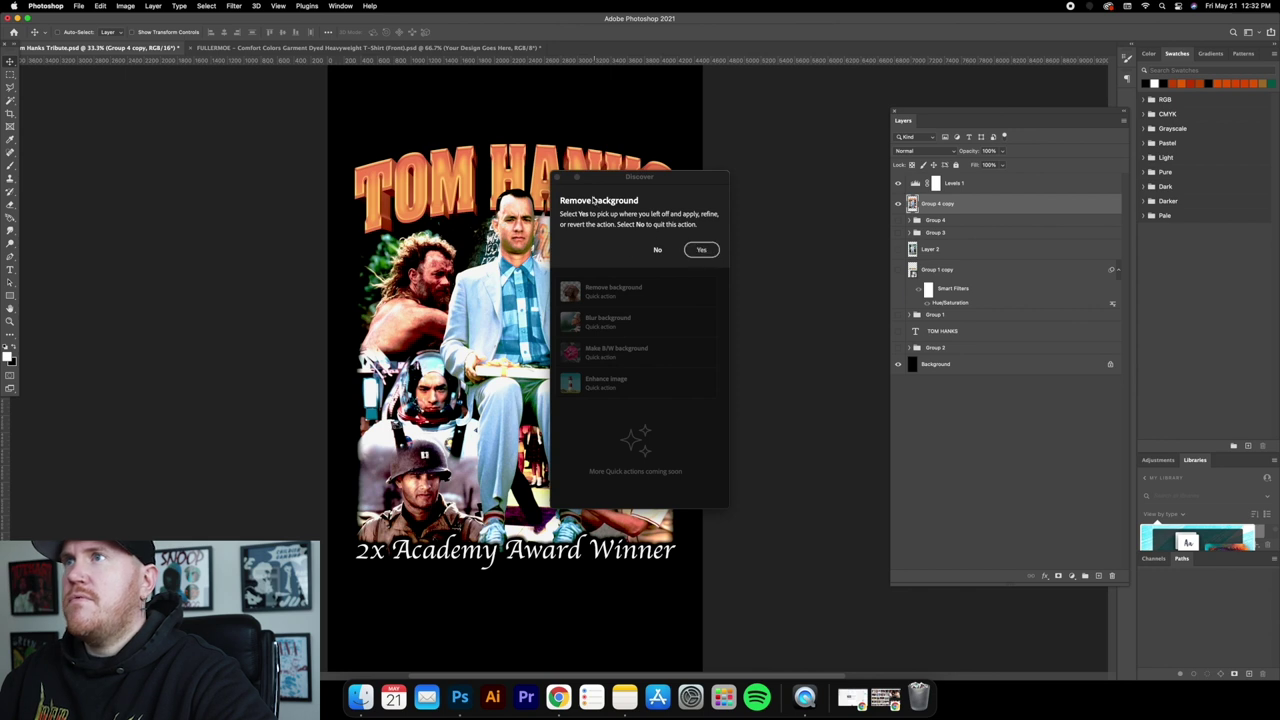
left_click(557, 178)
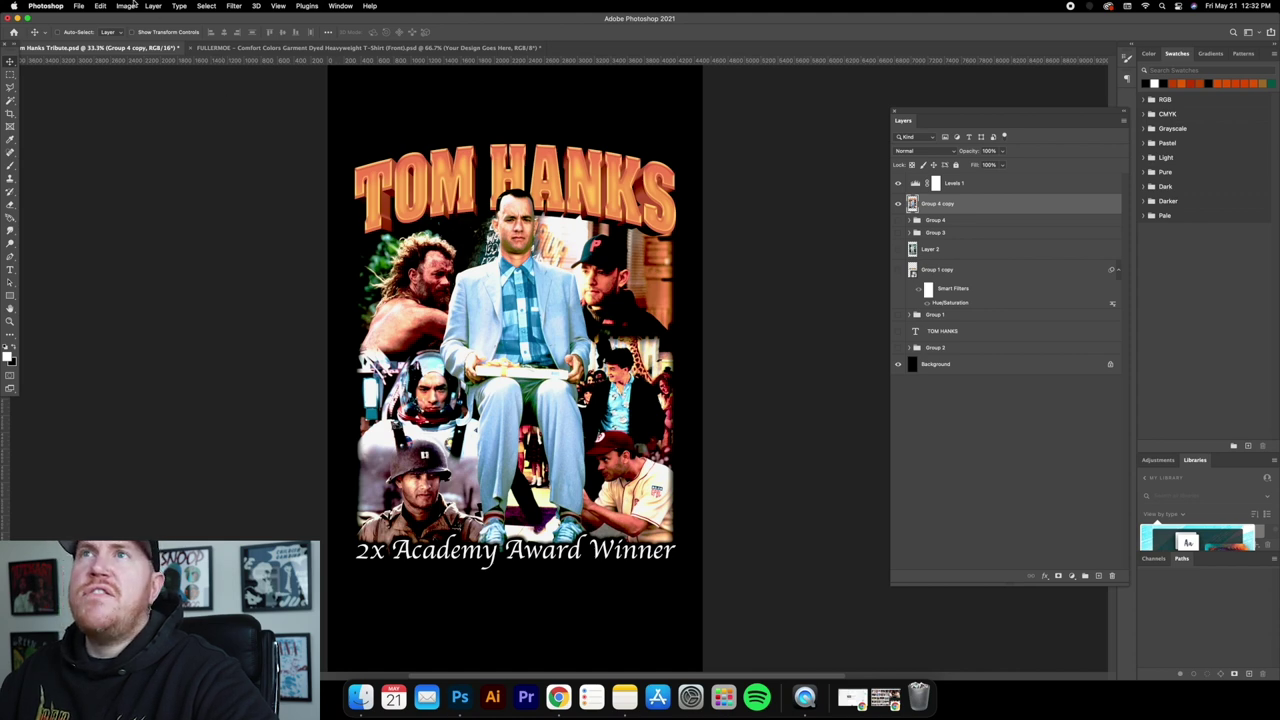
left_click(153, 6)
left_click(170, 373)
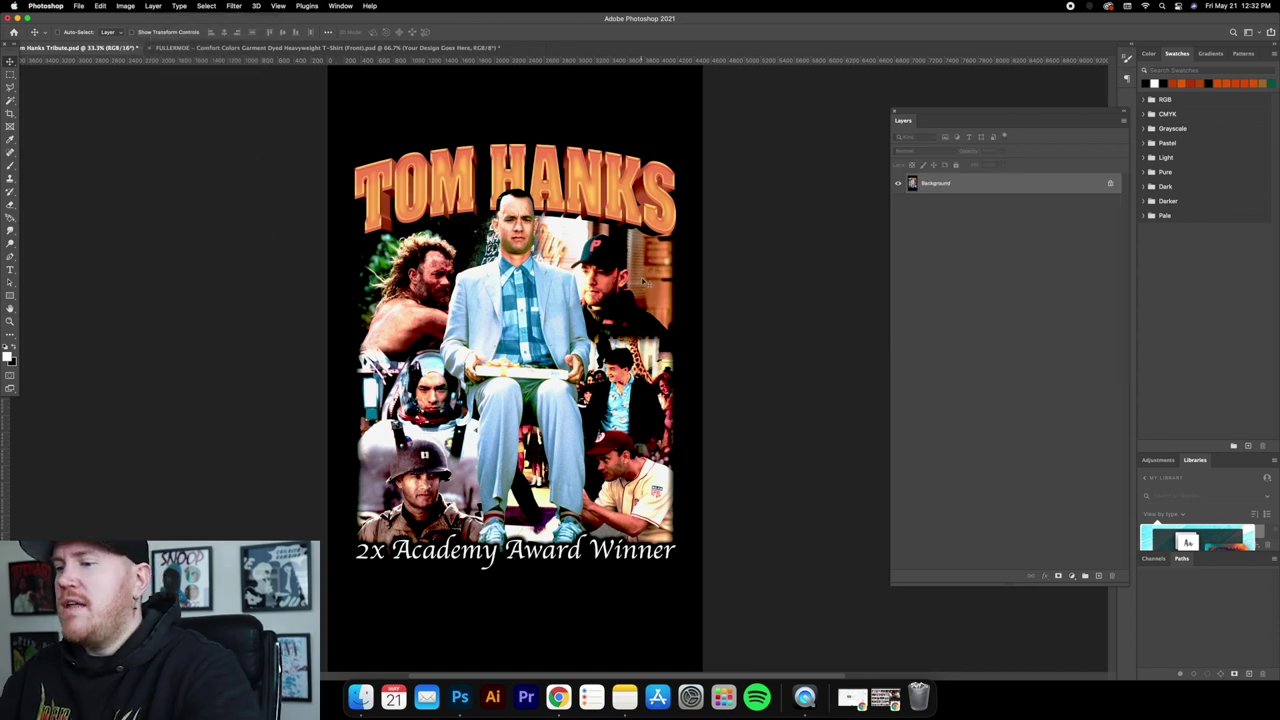
Copy the poster's rectangular artwork area, from above the title to below the caption, and paste it into the T-shirt mockup's design layer.
key("super+minus")
left_click(10, 75)
left_click_drag(410, 178, 766, 517)
left_click(270, 47)
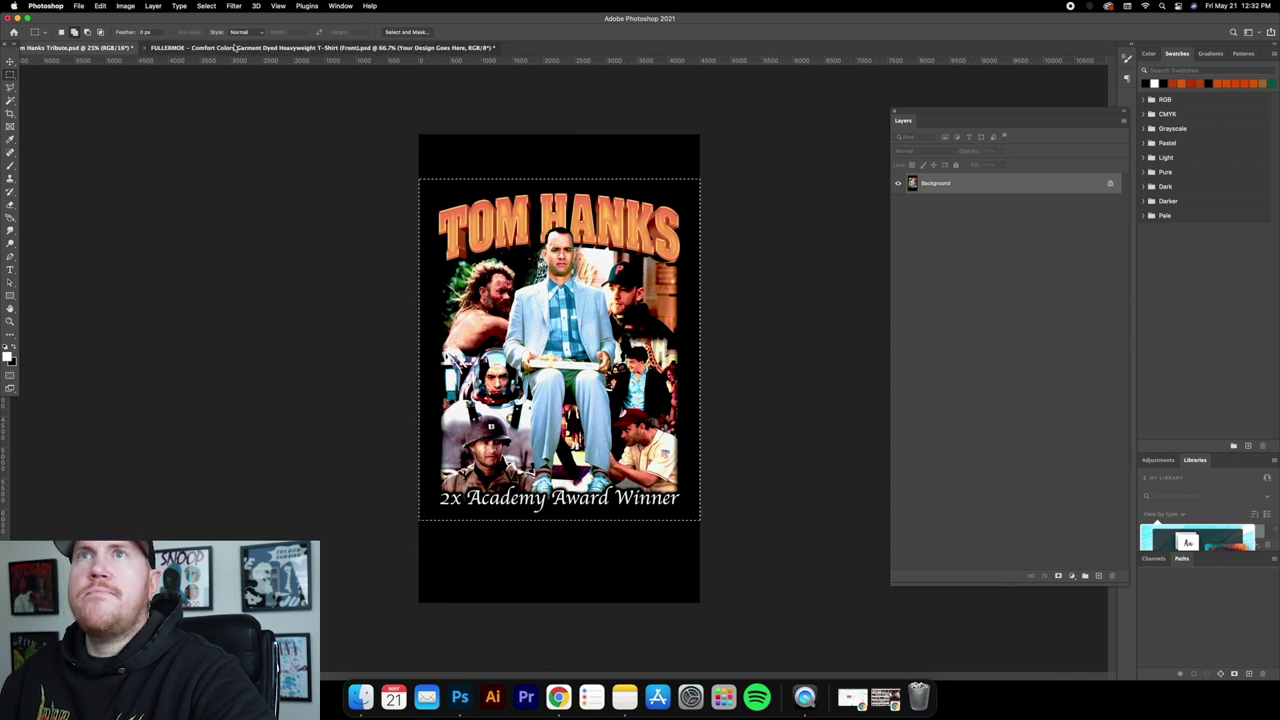
key("v")
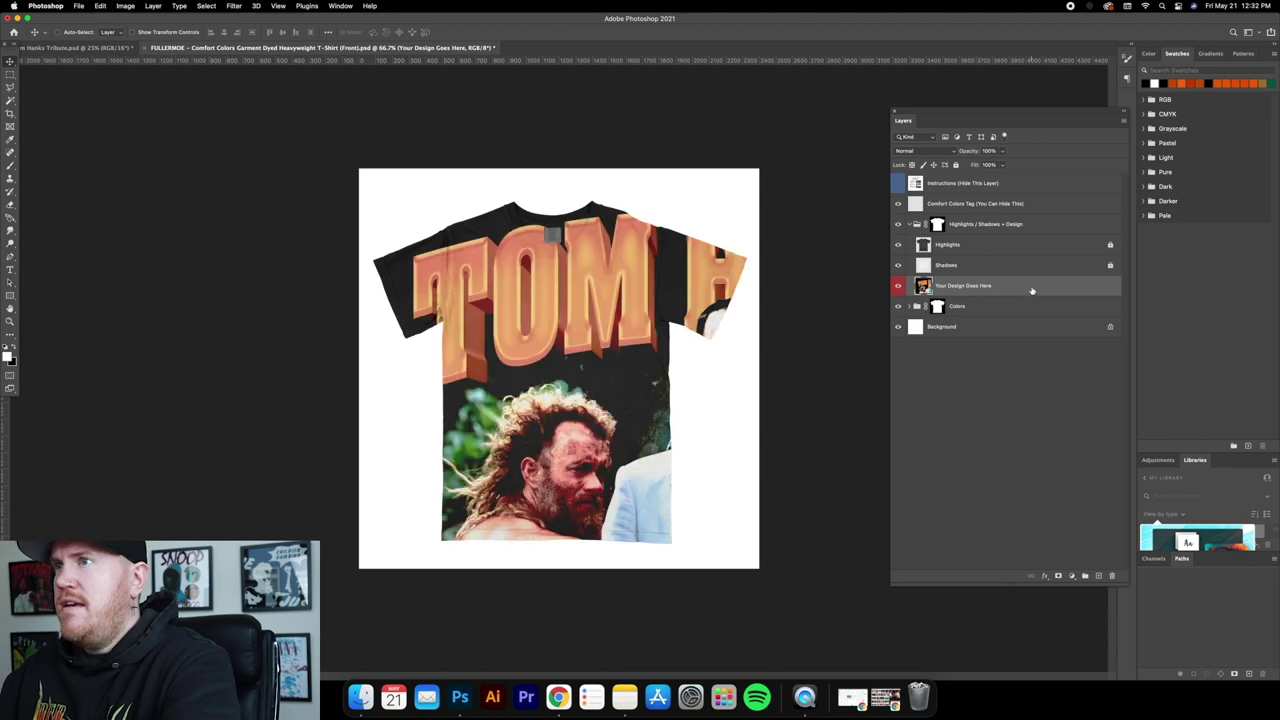
Convert the Your Design Goes Here layer to a Smart Object.
key("super+minus")
key("super+minus")
key("super+minus")
key("super+minus")
key("super+minus")
right_click(1029, 290)
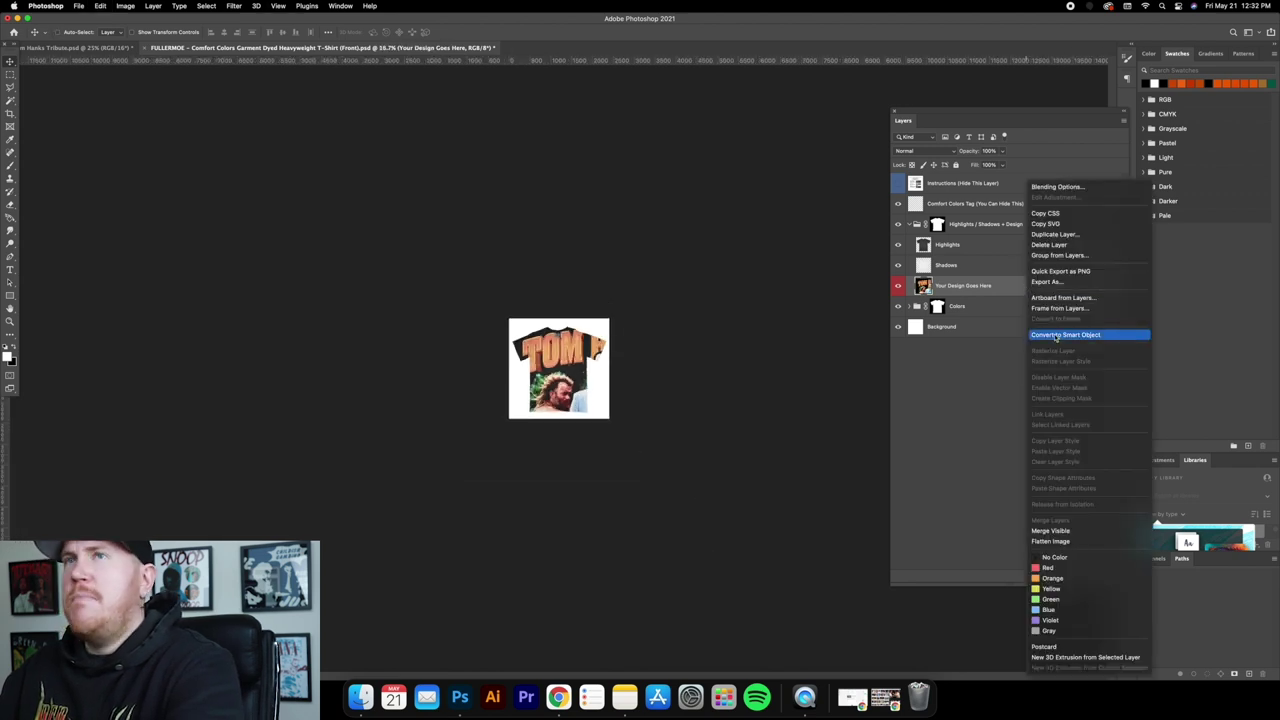
left_click(339, 112)
Show the transform controls, scale the design down to about 1290 by 1560 px and center it on the shirt's front.
left_click(132, 32)
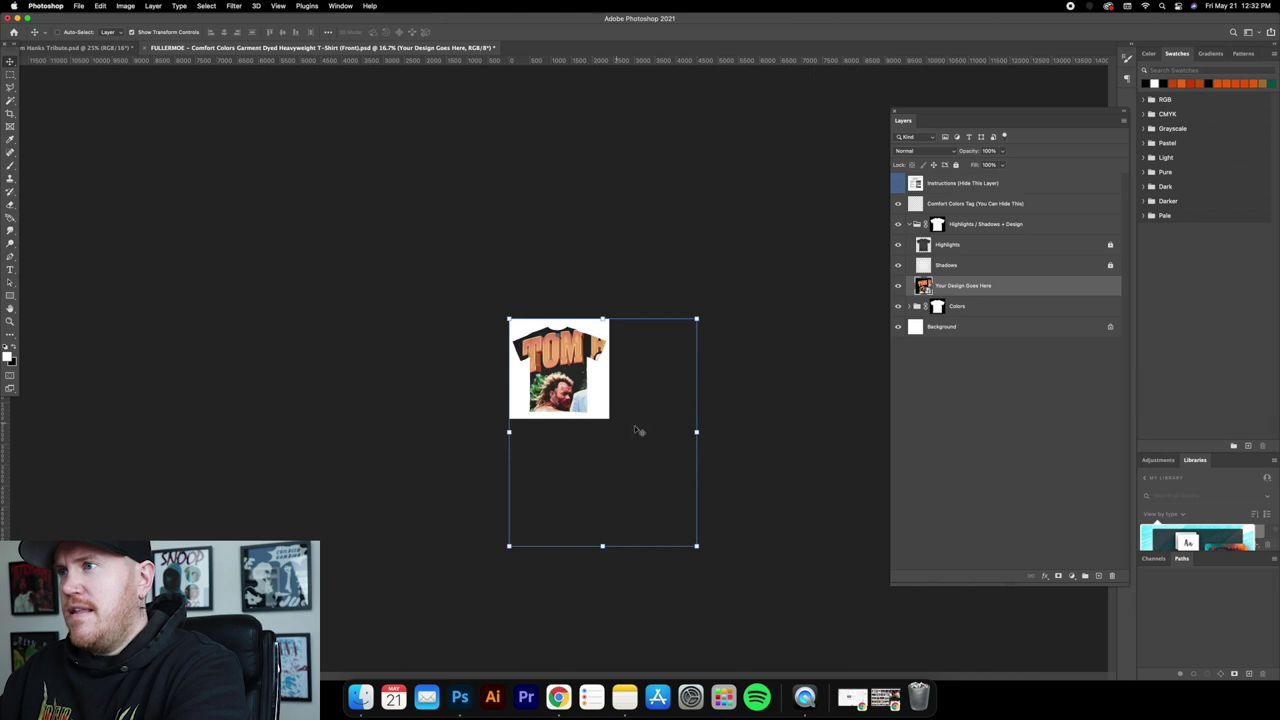
left_click_drag(696, 549, 565, 383)
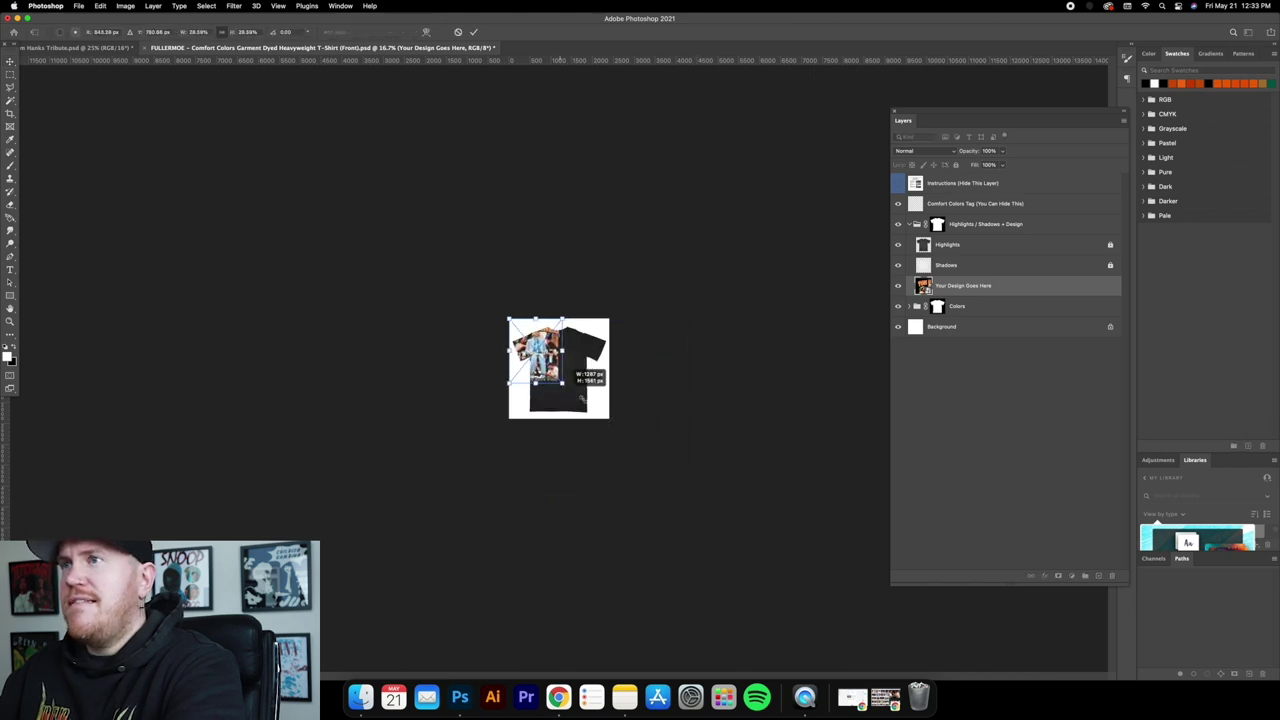
key("super+plus")
key("super+plus")
key("super+plus")
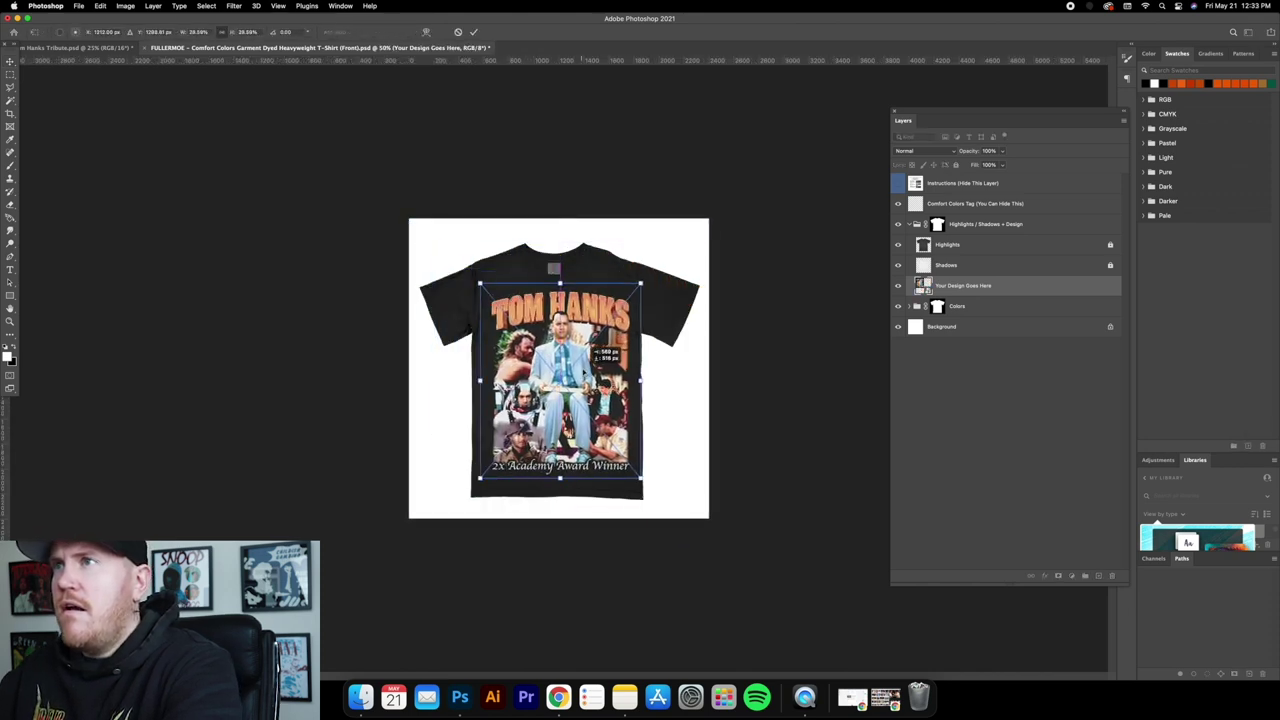
left_click_drag(668, 256, 658, 267)
left_click(10, 62)
Set the blend mode of the Your Design Goes Here layer to Screen.
left_click(924, 152)
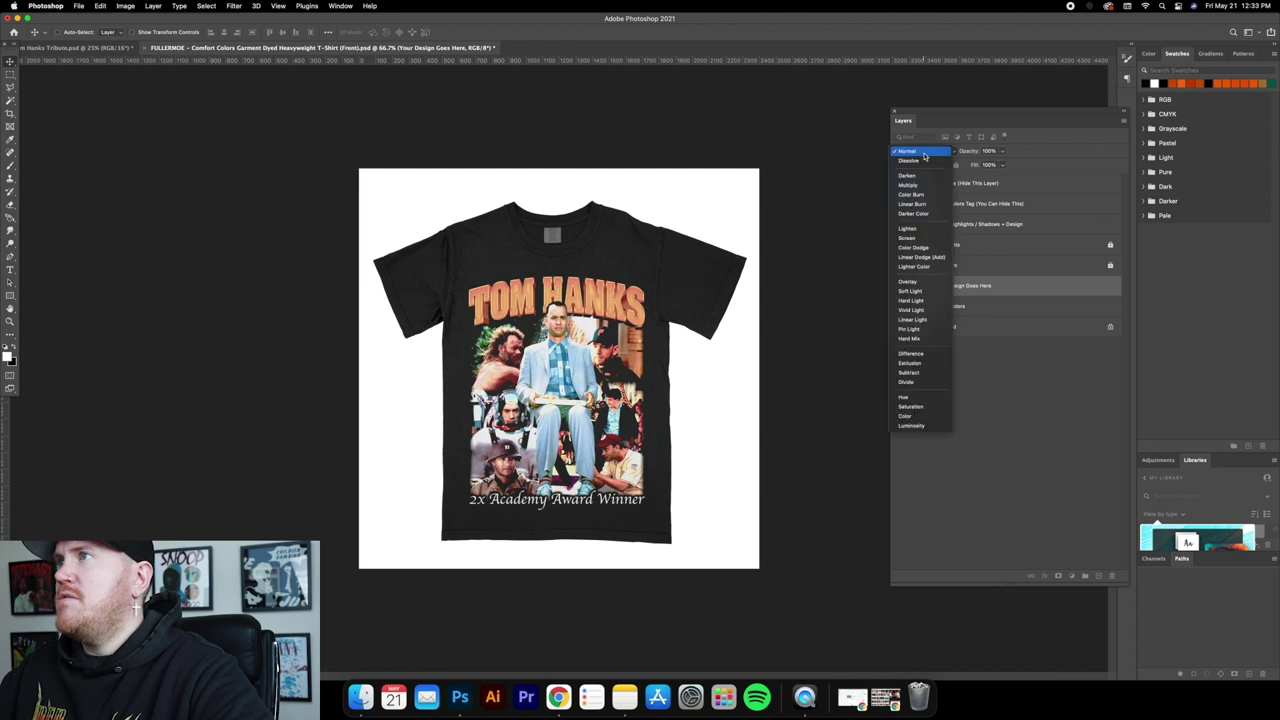
key("Return")
key("Up")
key("Up")
key("Up")
key("Up")
key("Up")
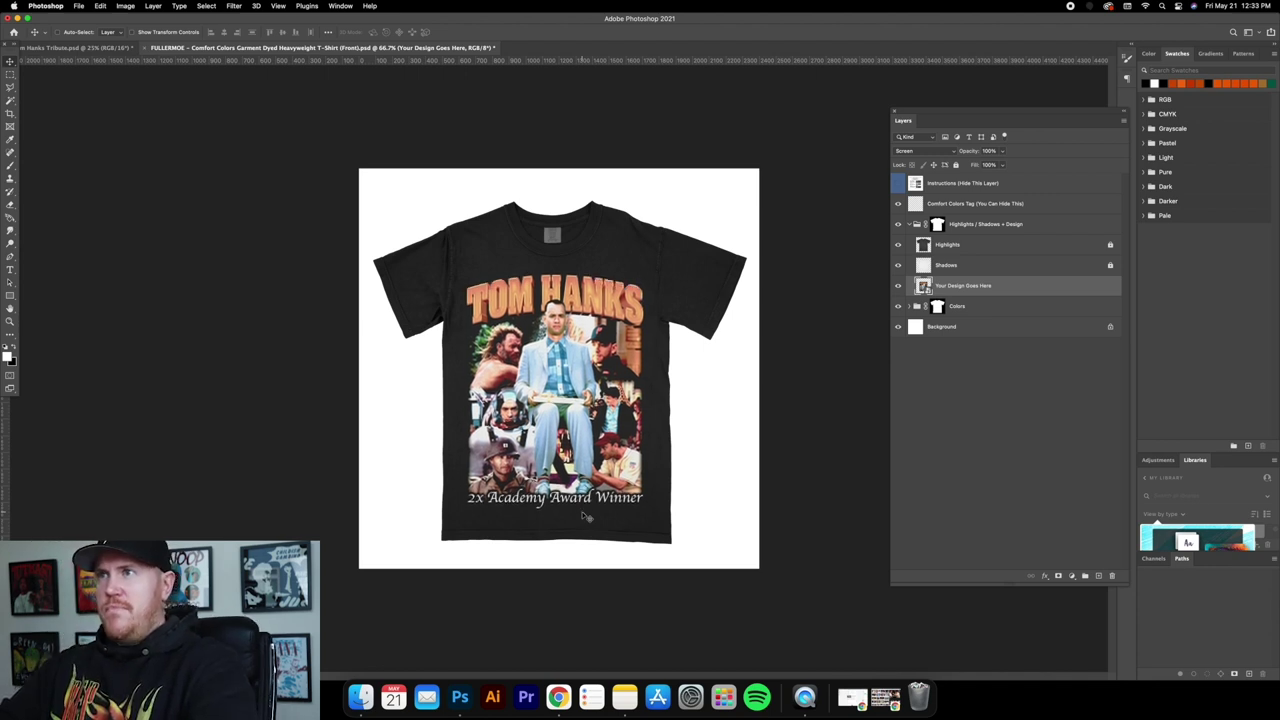
Fine-tune the design's scale on the shirt to about 37.4% and apply the transform.
left_click(133, 32)
left_click(658, 265)
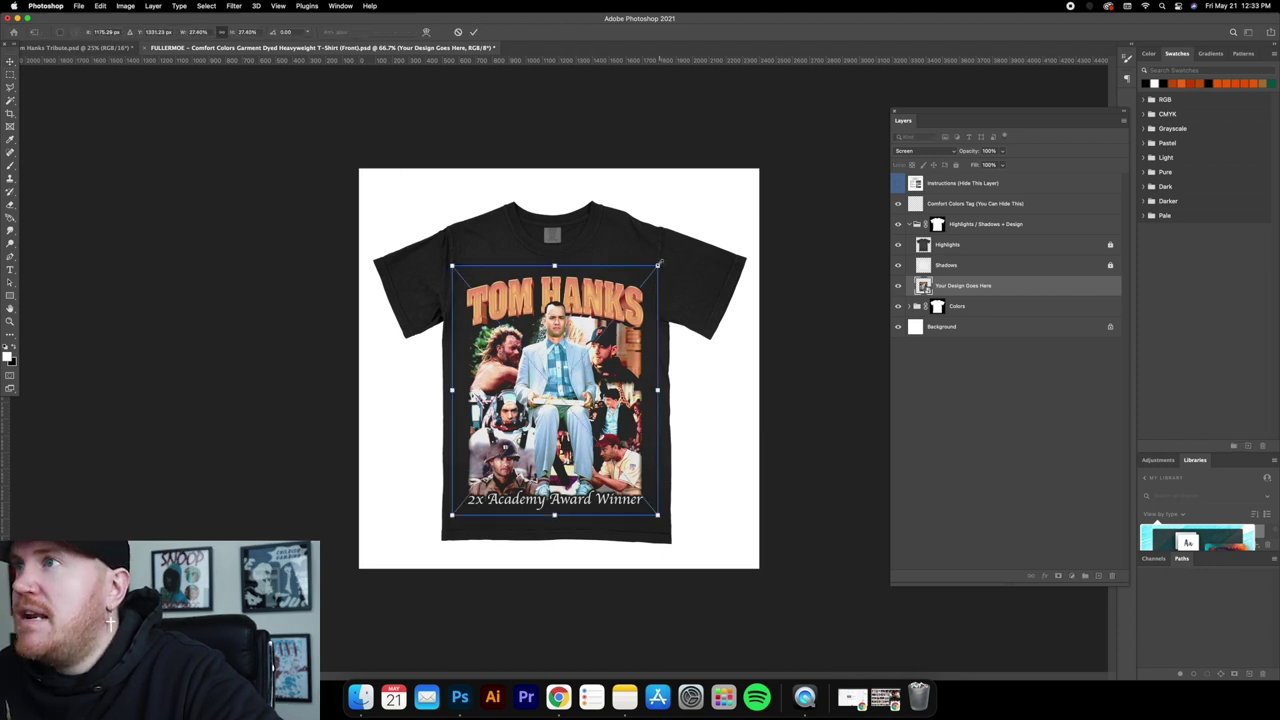
left_click_drag(656, 268, 658, 265)
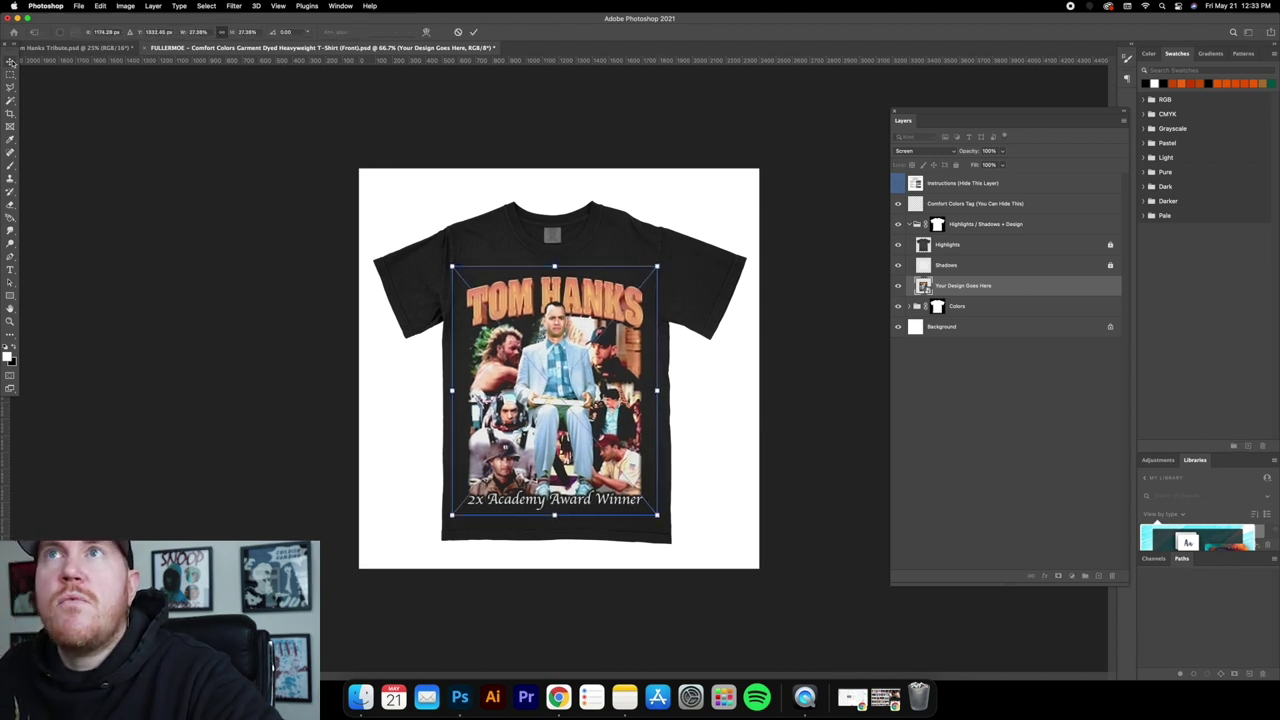
key("Return")
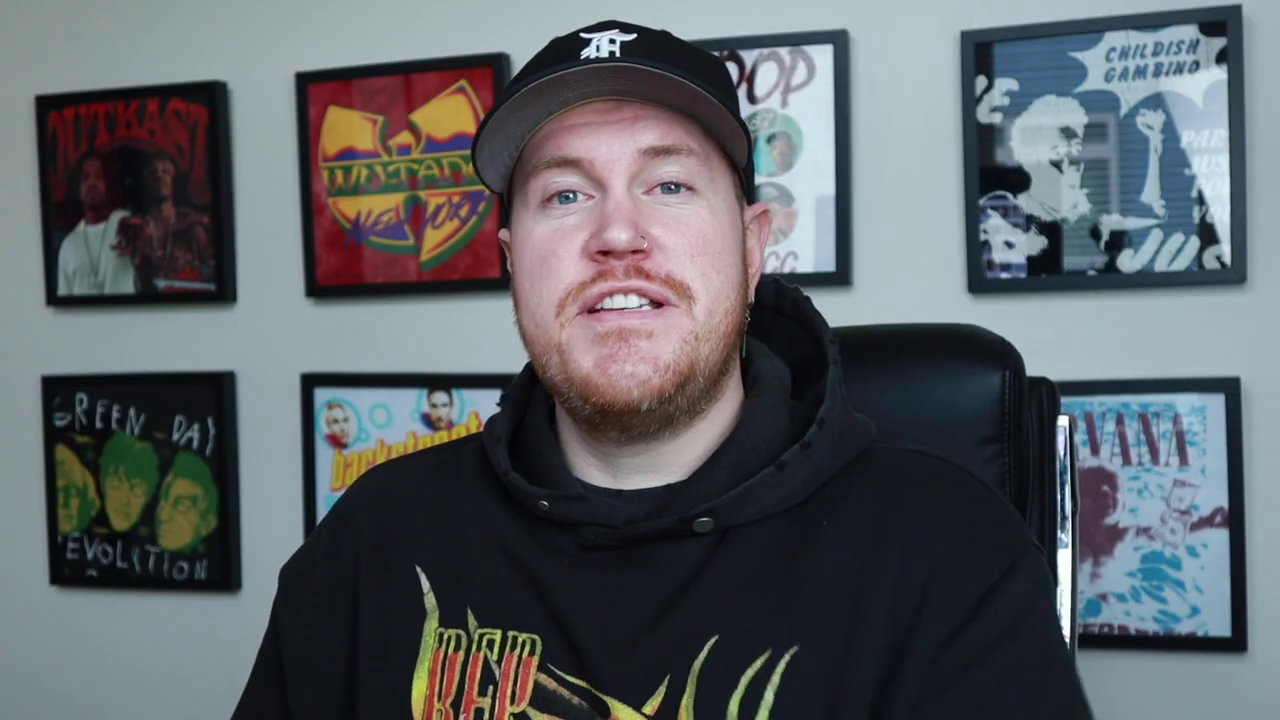